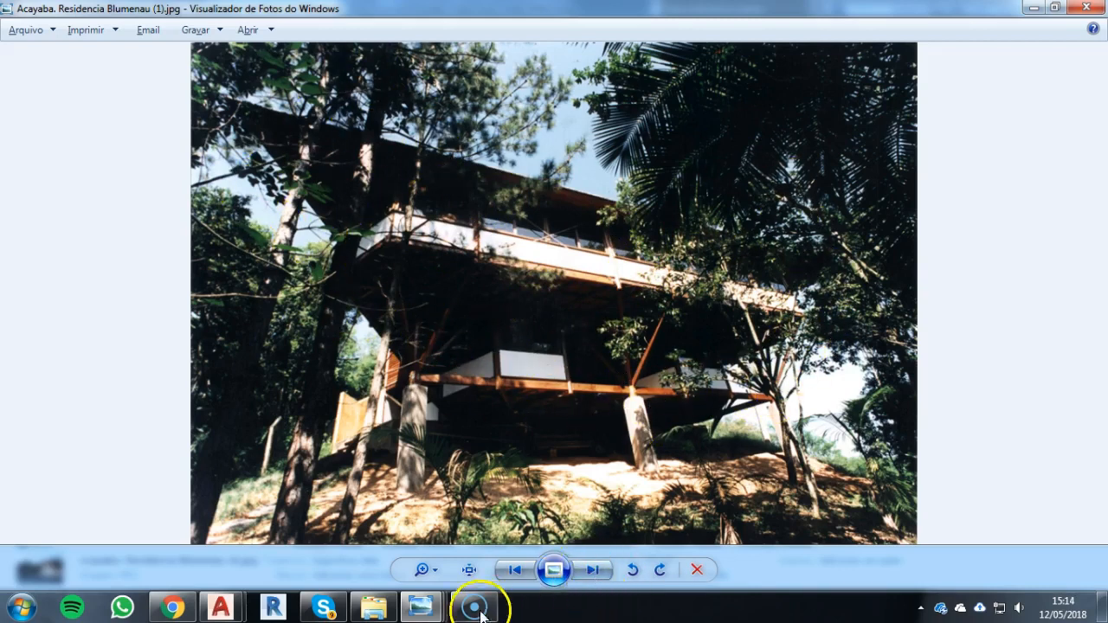
# Review the reference photos Acayaba. Residencia Blumenau (4) and (5) to examine the entrance façade and the pool side
pyautogui.moveTo(405, 612)
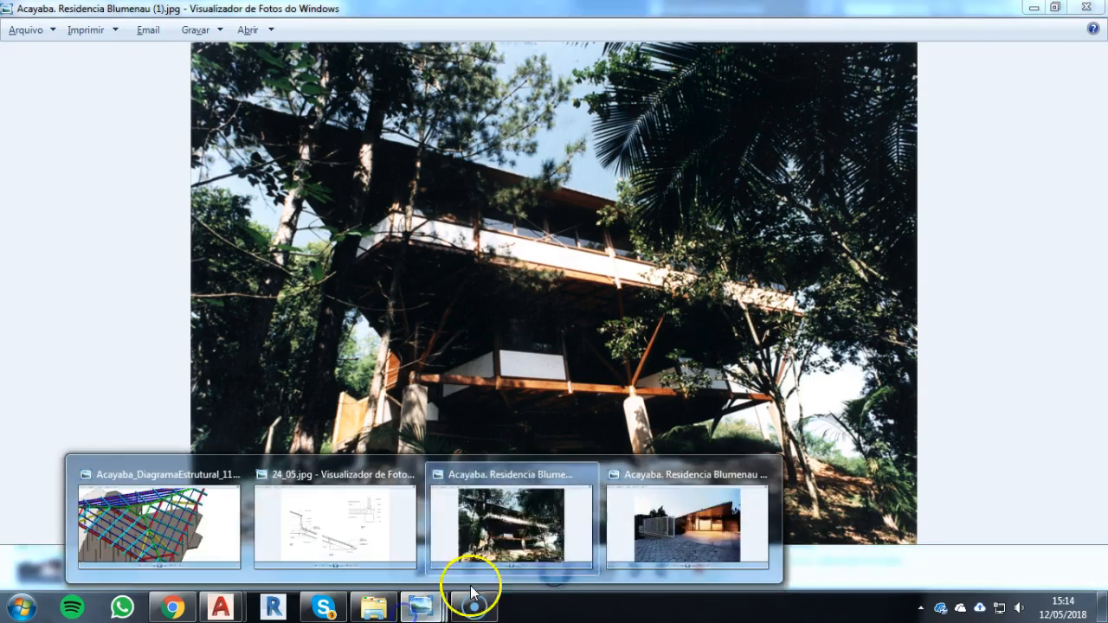
pyautogui.click(695, 519)
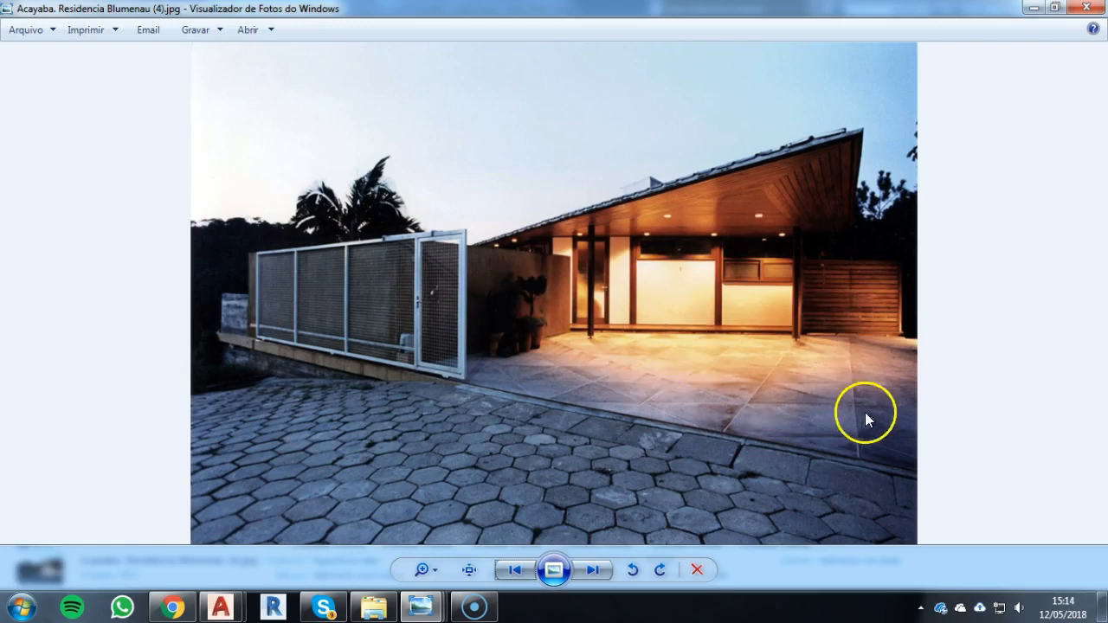
pyautogui.press('Right')
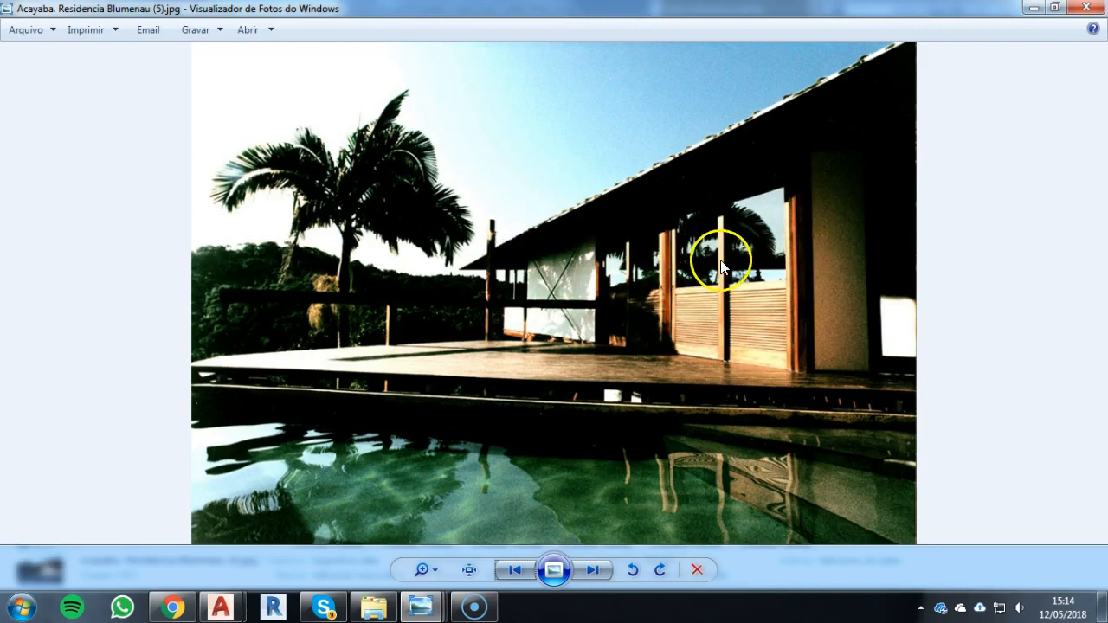
pyautogui.click(516, 573)
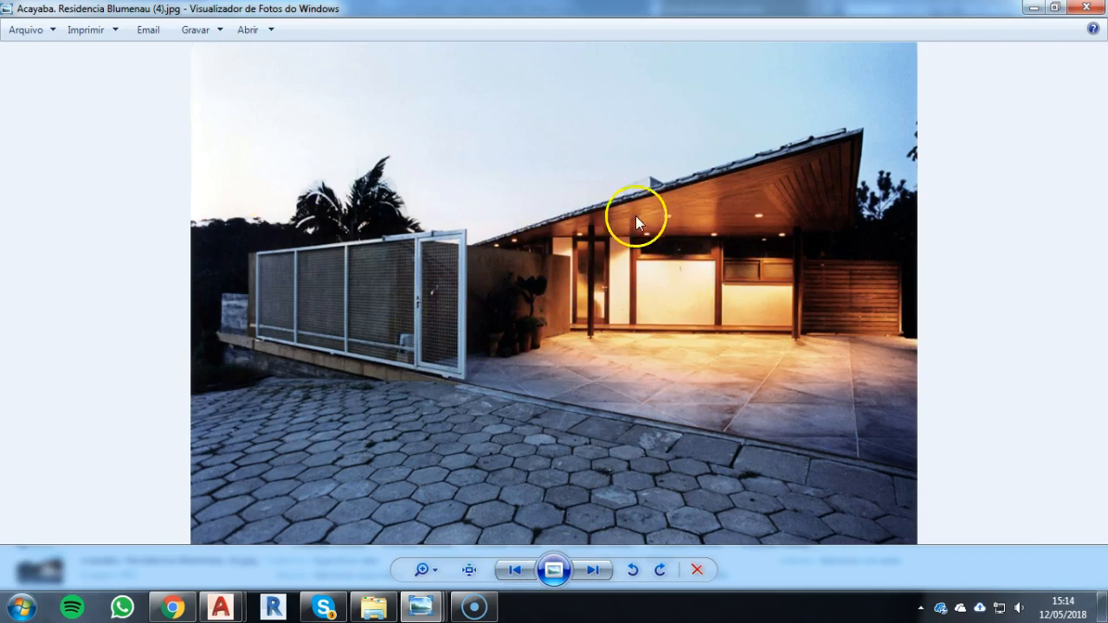
# Switch to the AutoCAD drawing AU0221_DesArq_Tutorial Acayaba_Vídeo Aula Cortes_R04b and examine the section 01 marker on the floor plan
pyautogui.moveTo(221, 610)
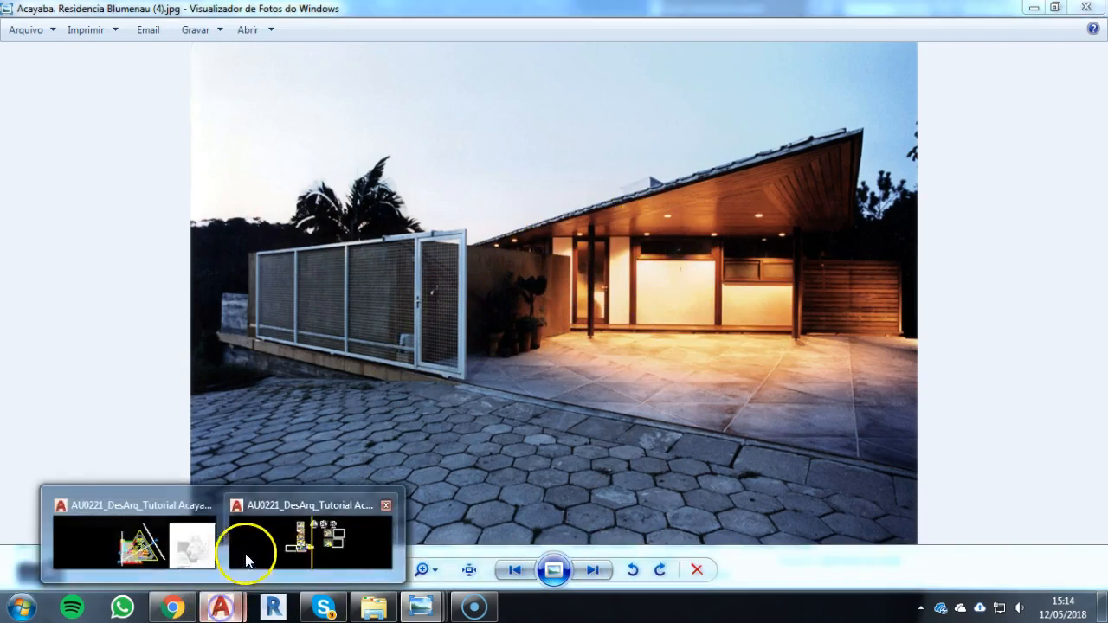
pyautogui.click(100, 535)
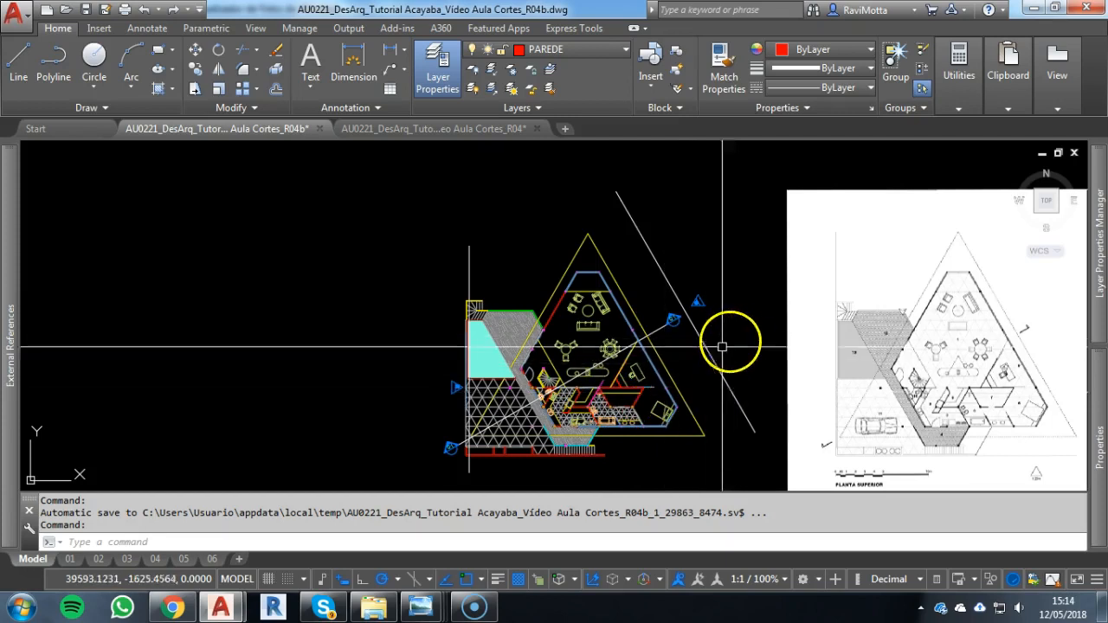
pyautogui.scroll(3, 692, 381)
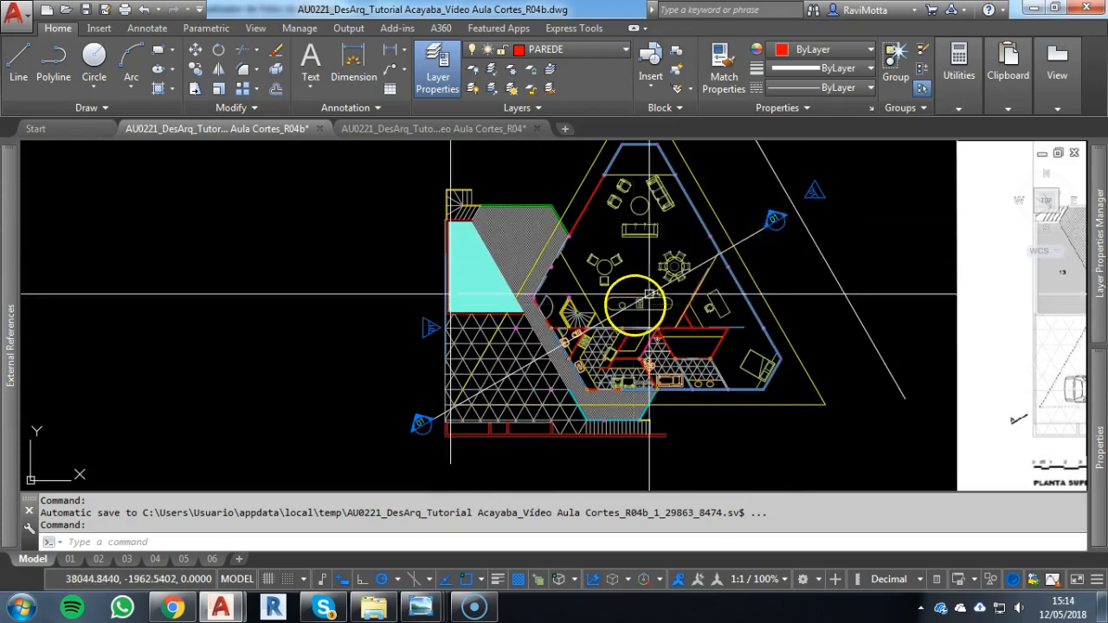
pyautogui.scroll(2, 743, 238)
pyautogui.scroll(-3, 742, 238)
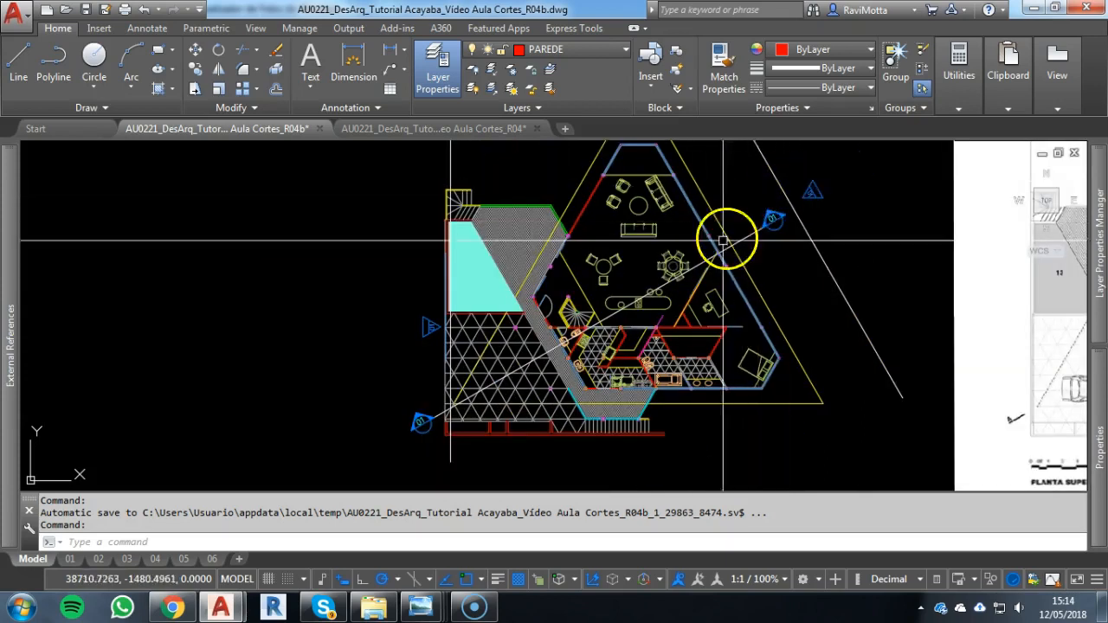
pyautogui.scroll(1, 585, 367)
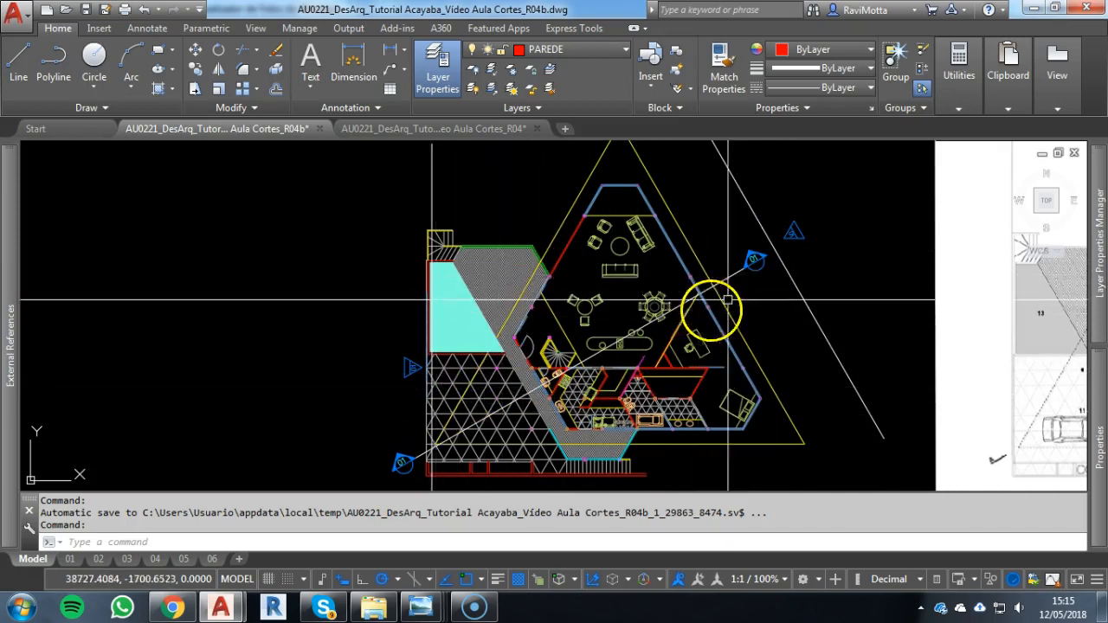
pyautogui.click(754, 257)
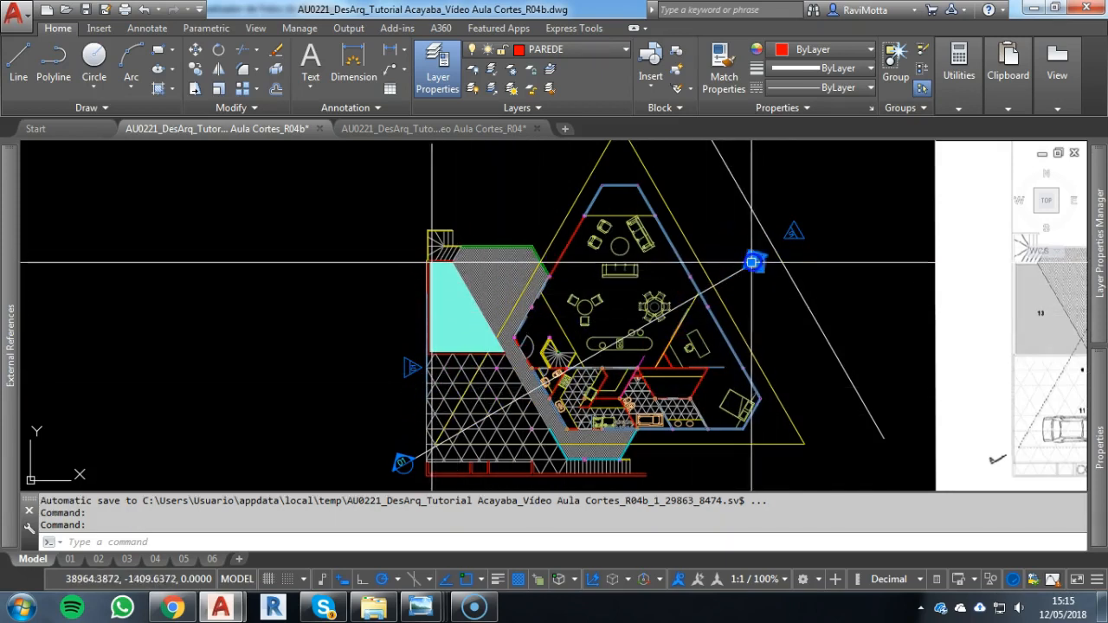
pyautogui.press('Escape')
pyautogui.press('Escape')
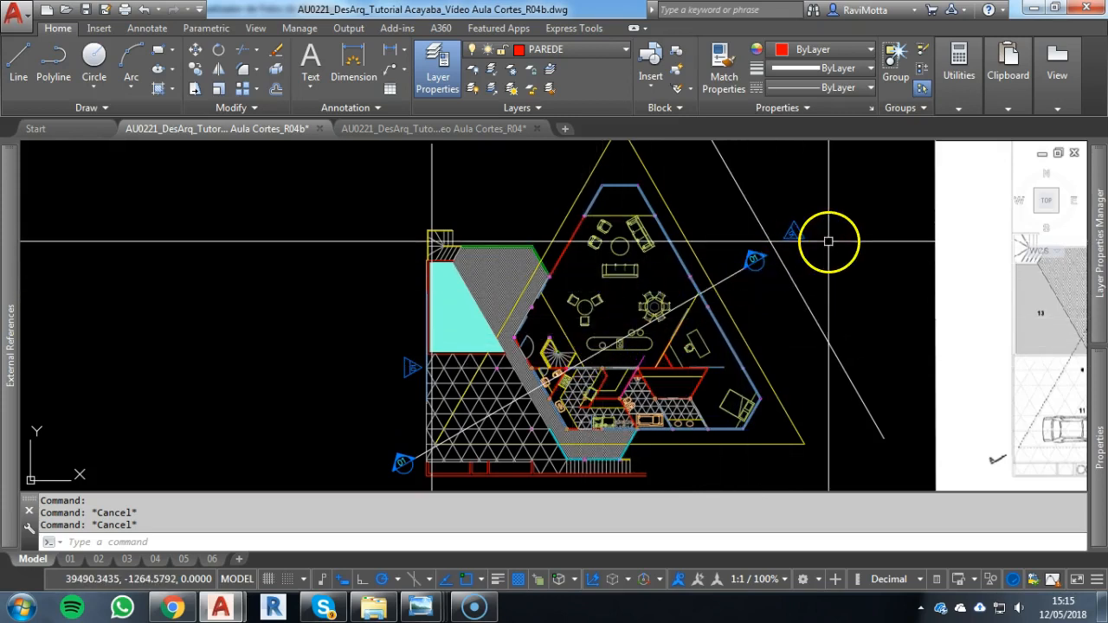
# Examine the façade marker beside the plan, the oblique façade line and the vertical façade line along the pool
pyautogui.scroll(7, 798, 237)
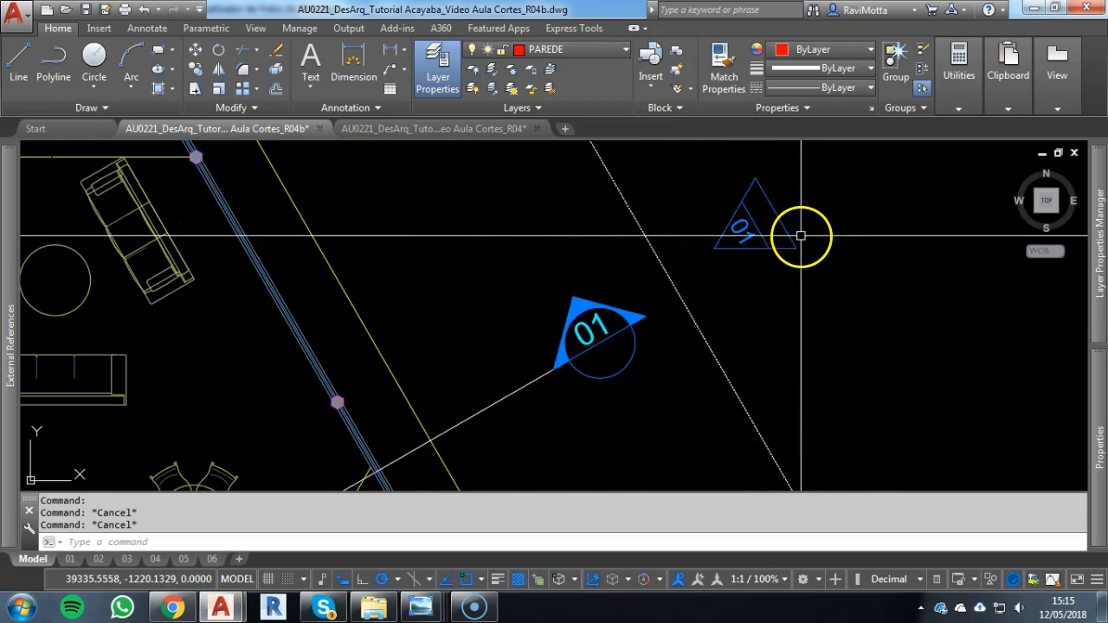
pyautogui.scroll(-6, 774, 247)
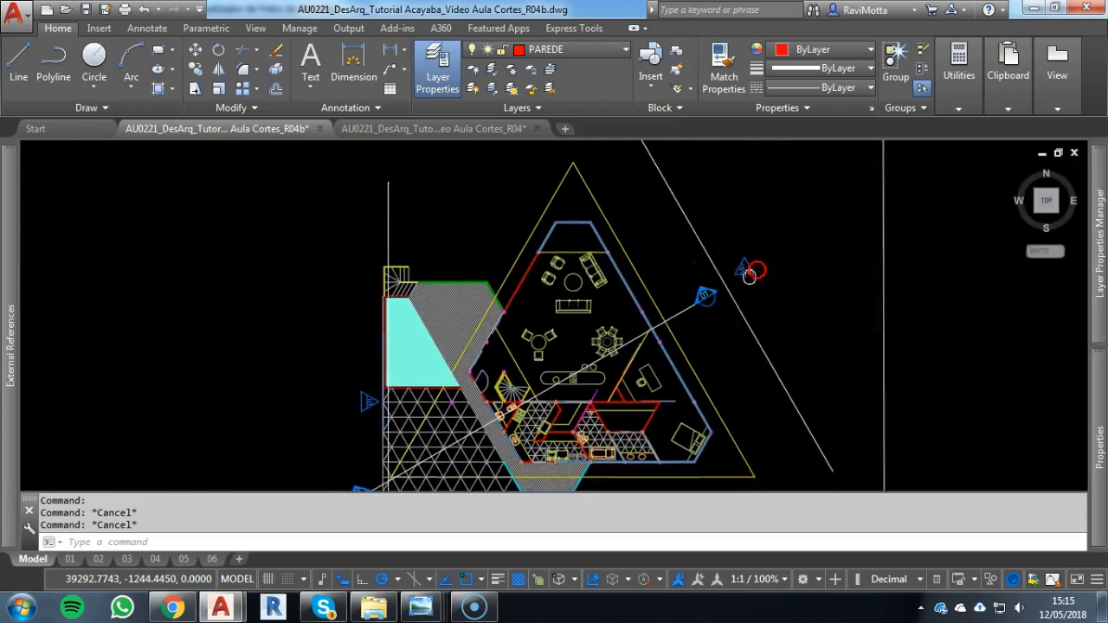
pyautogui.moveTo(748, 273); pyautogui.dragTo(732, 292, button='middle')
pyautogui.click(667, 235)
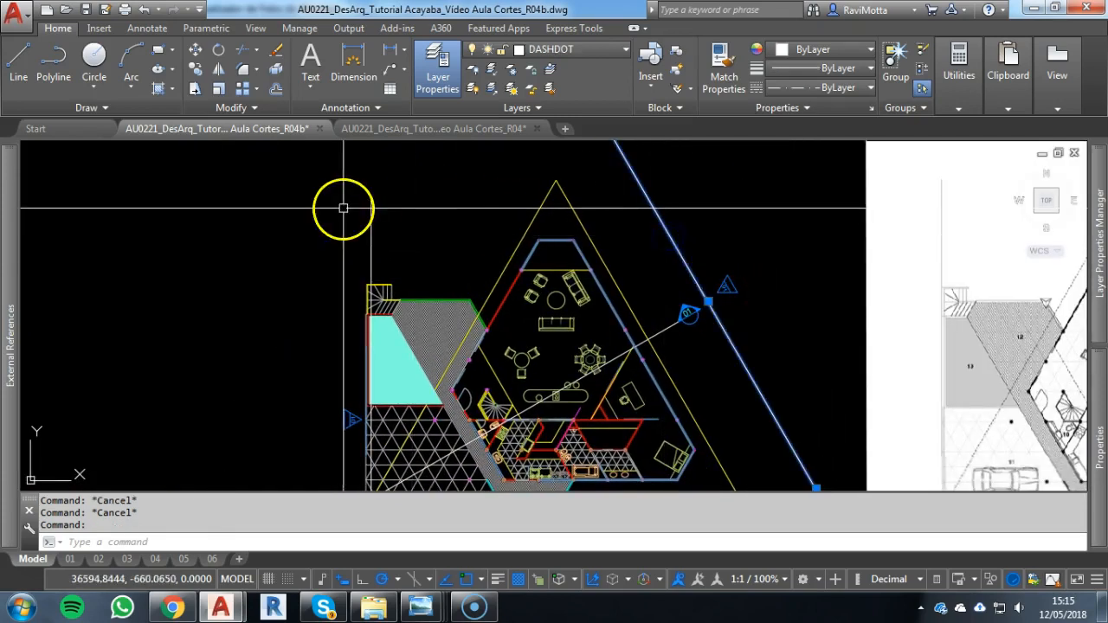
pyautogui.press('Escape')
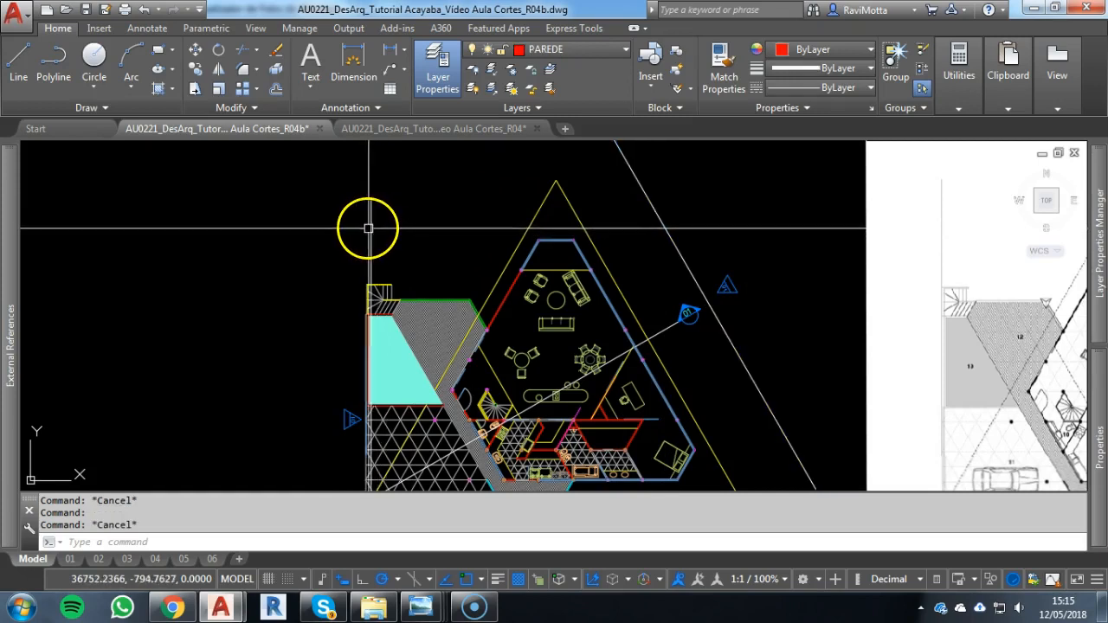
pyautogui.click(369, 228)
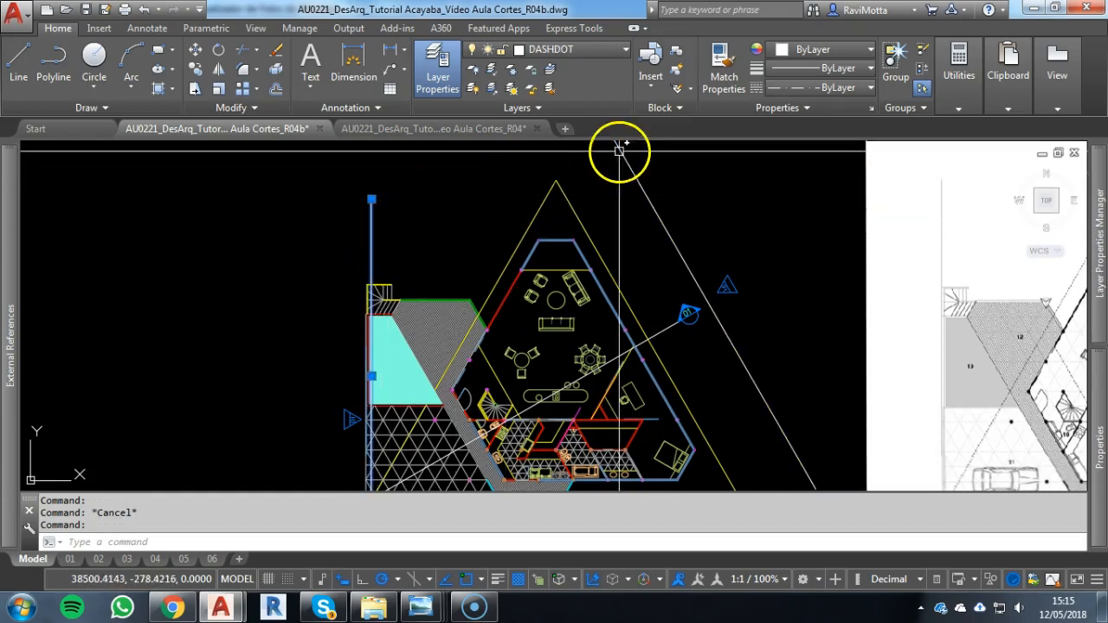
pyautogui.press('Escape')
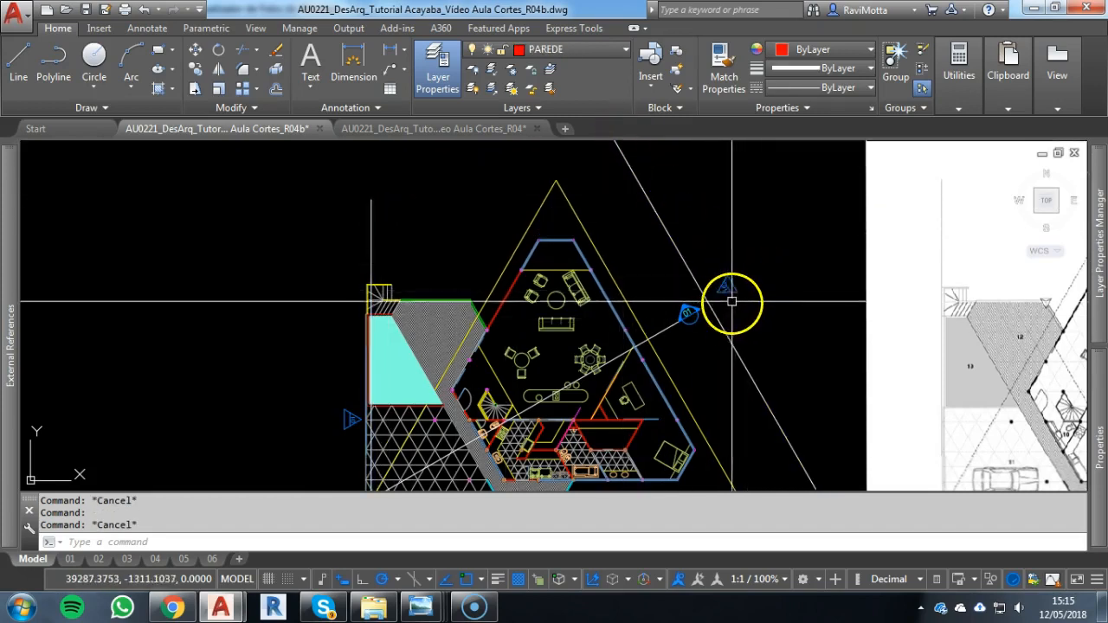
# Set the façade number attribute to 02 on the triangular marker beside the oblique façade line
pyautogui.scroll(2, 734, 288)
pyautogui.moveTo(566, 371); pyautogui.dragTo(697, 304, button='middle')
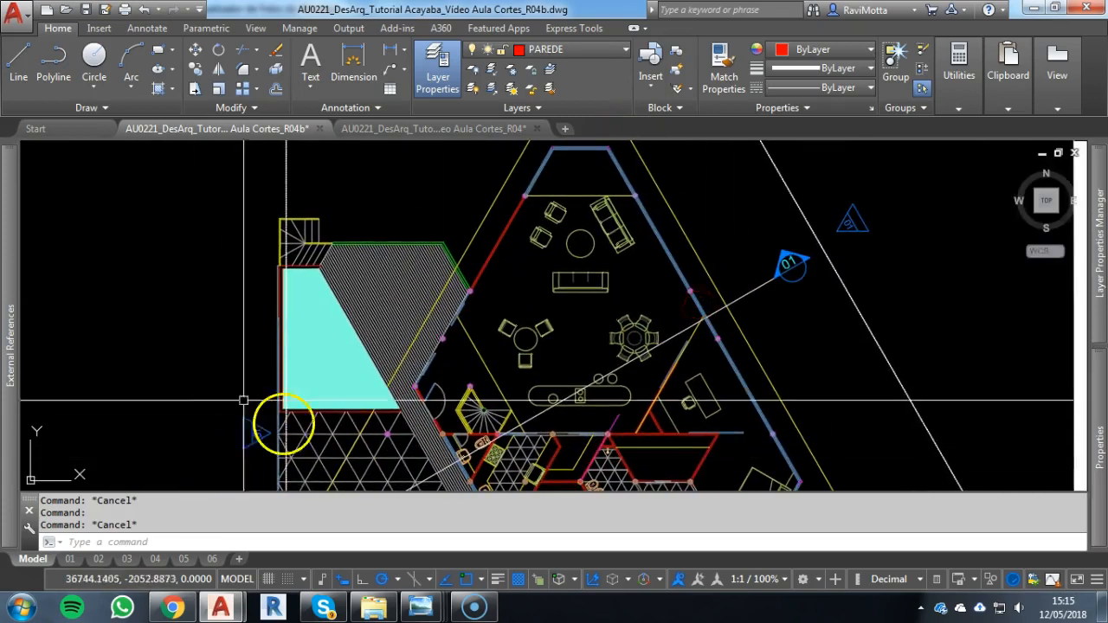
pyautogui.scroll(3, 853, 222)
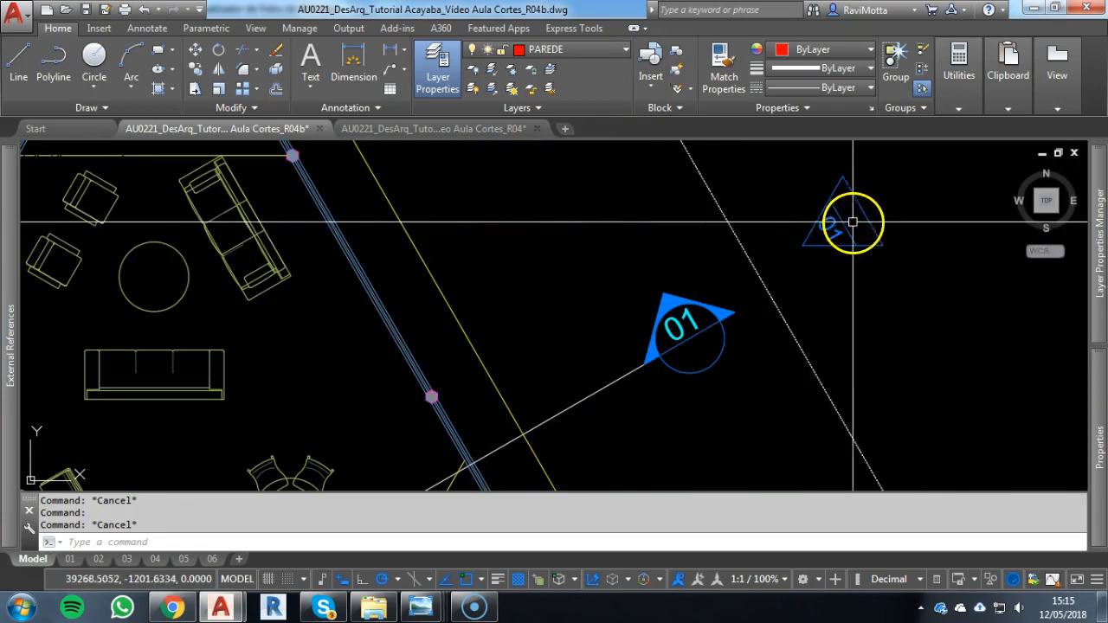
pyautogui.doubleClick(833, 228)
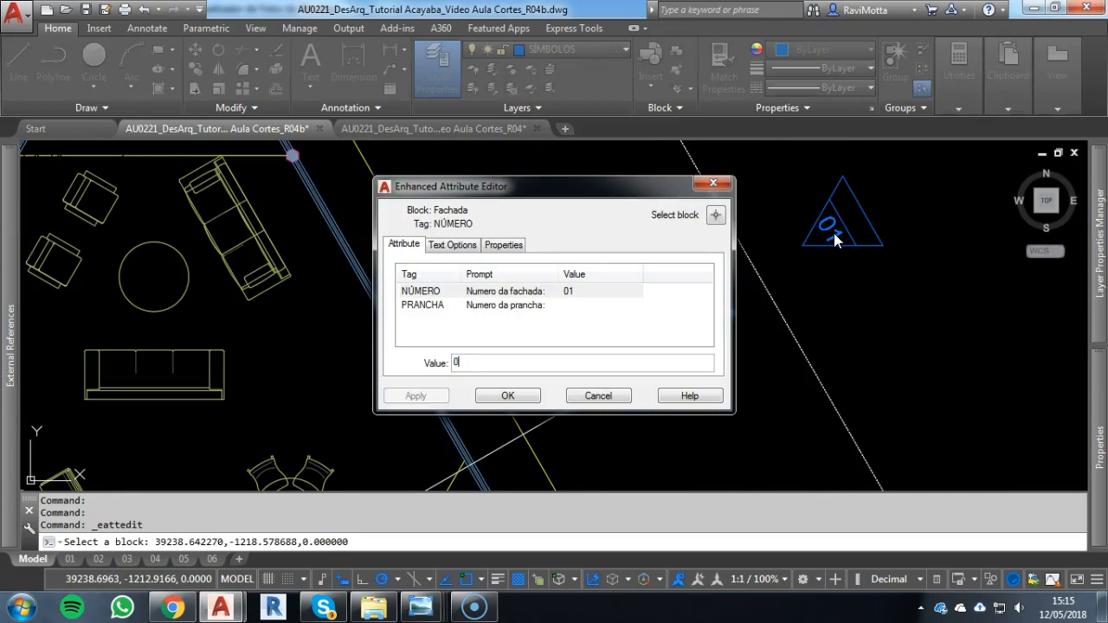
pyautogui.click(521, 396)
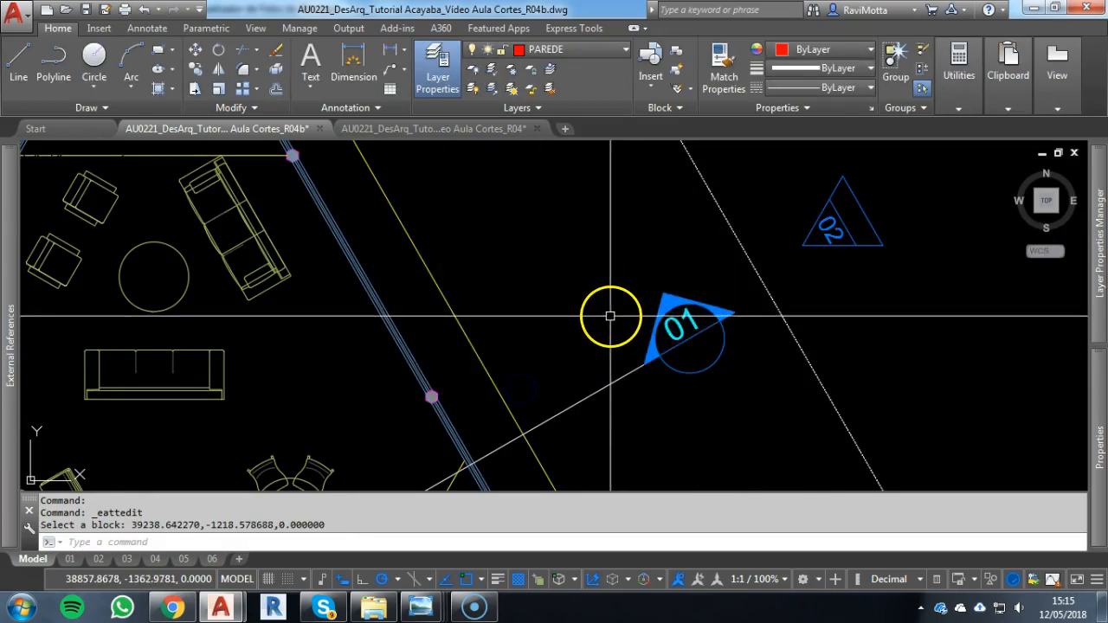
# Draw a line about 587 units long at 30° from the plan's upper wall corner to the oblique façade line
pyautogui.scroll(-4, 696, 320)
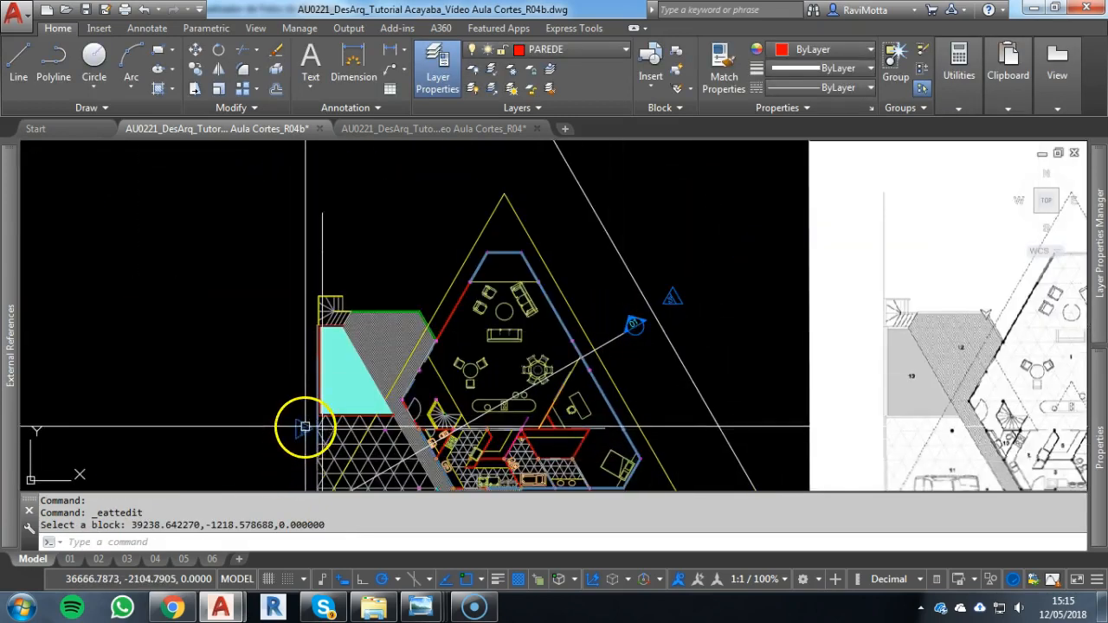
pyautogui.scroll(2, 712, 299)
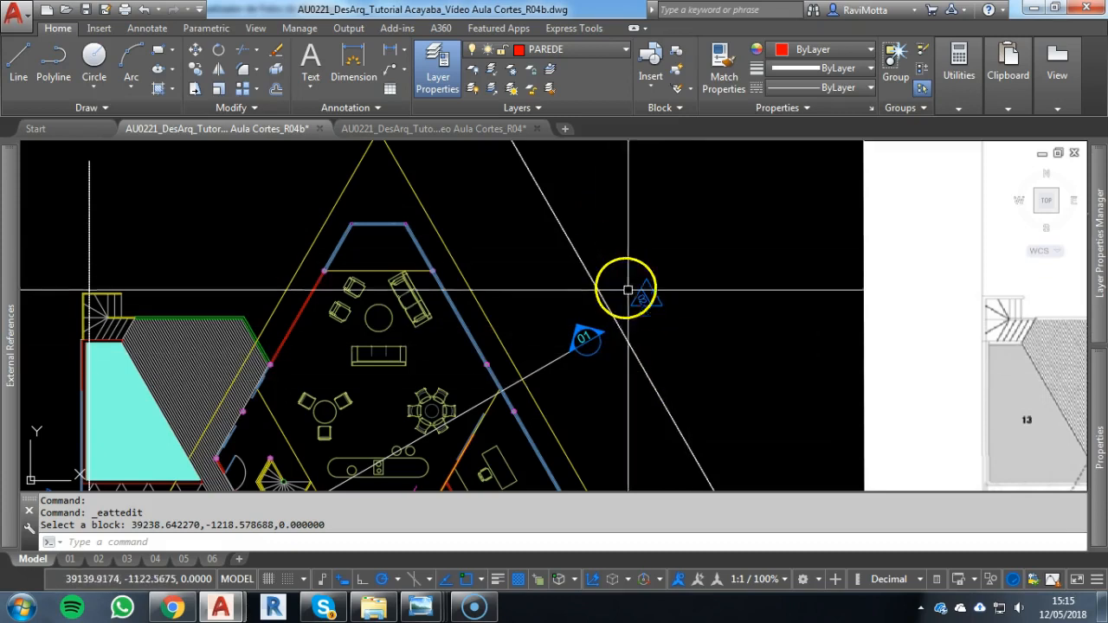
pyautogui.scroll(-3, 618, 276)
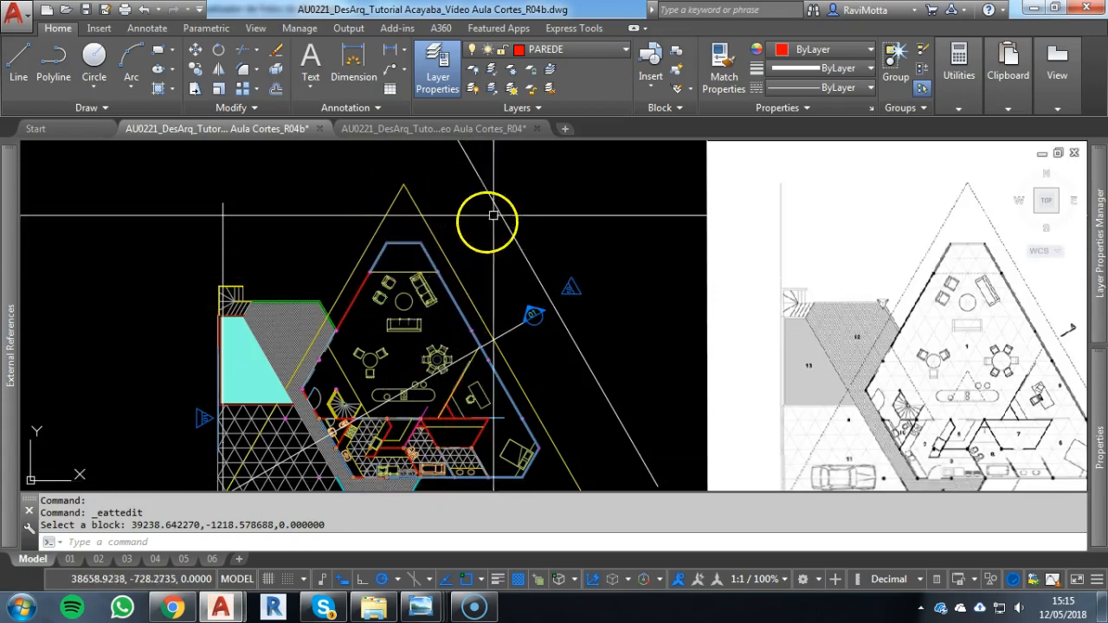
pyautogui.write('l')
pyautogui.press('Return')
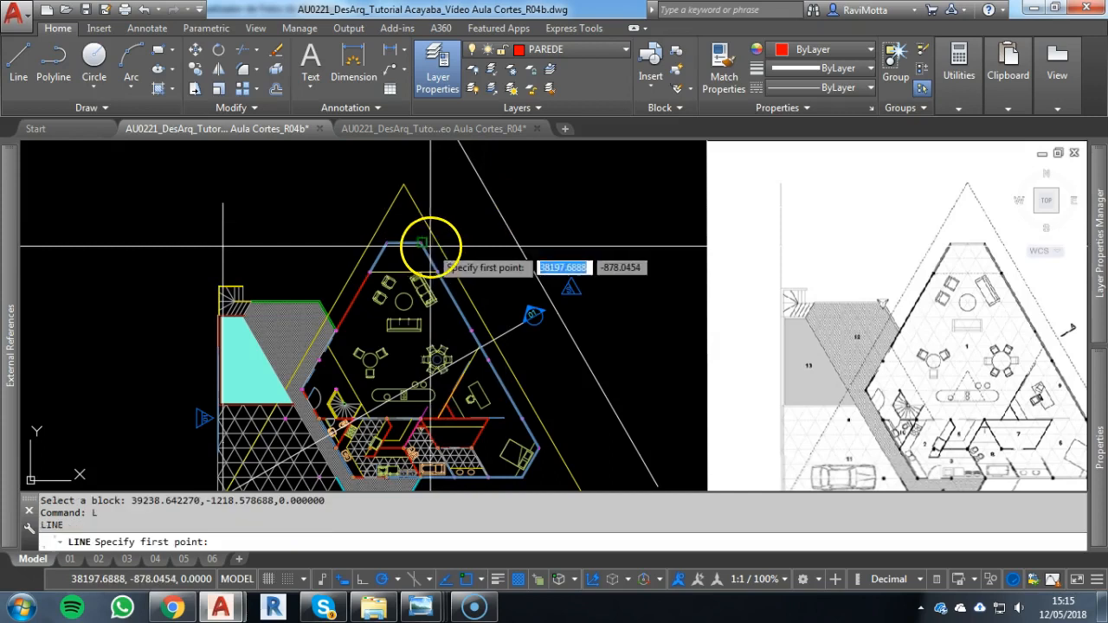
pyautogui.click(421, 243)
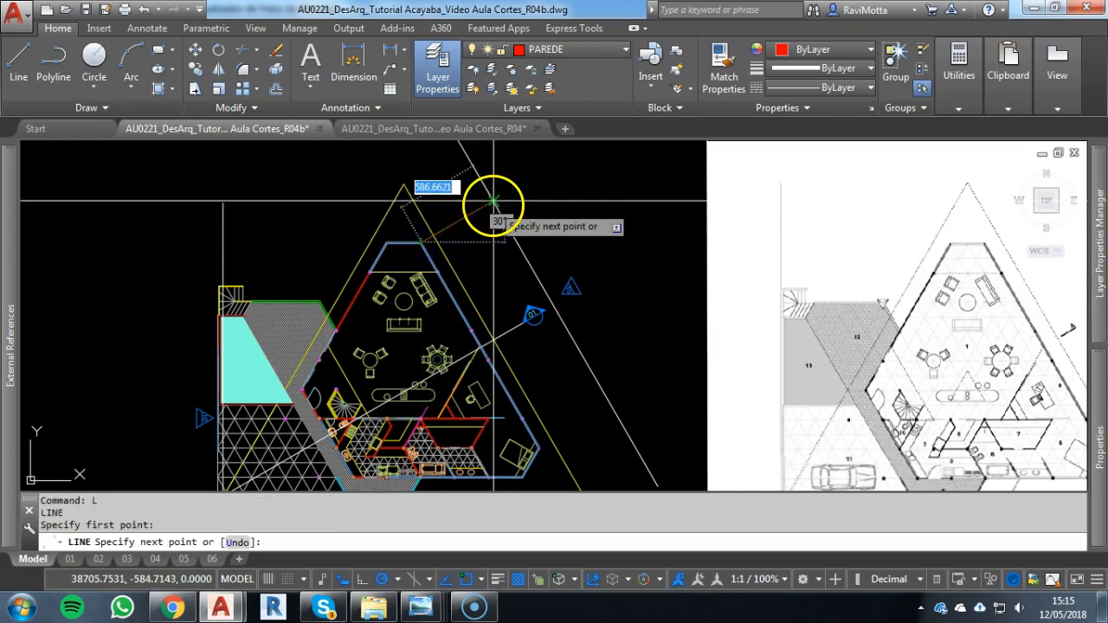
pyautogui.scroll(3, 487, 200)
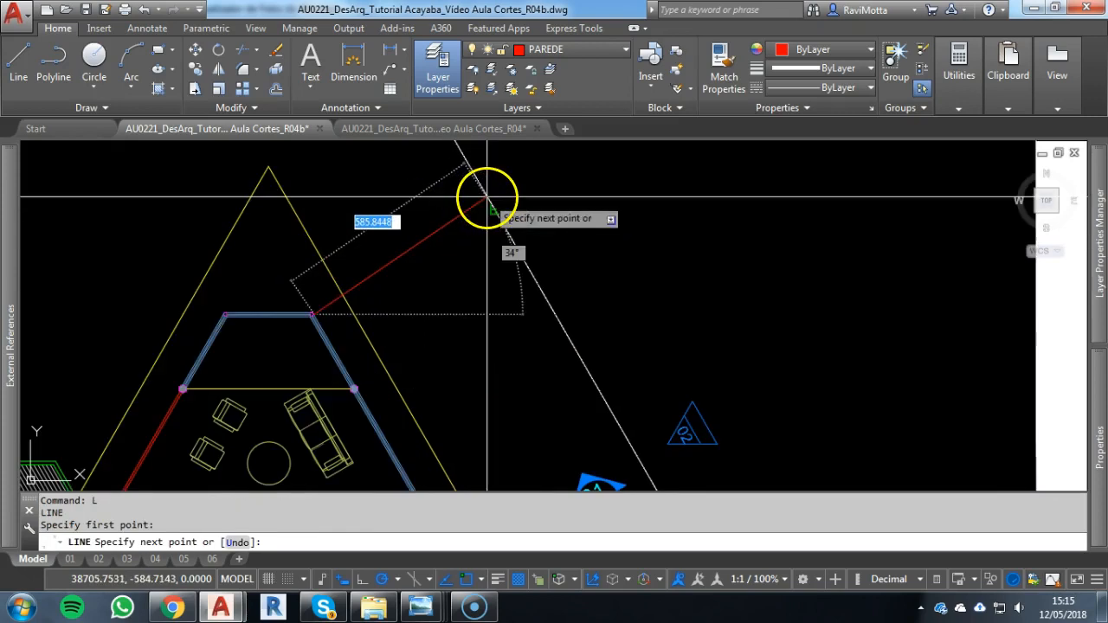
pyautogui.scroll(-4, 488, 198)
pyautogui.press('Escape')
# Draw a second line about 587 units long from the middle of the slanted wall to the oblique façade line
pyautogui.press('Return')
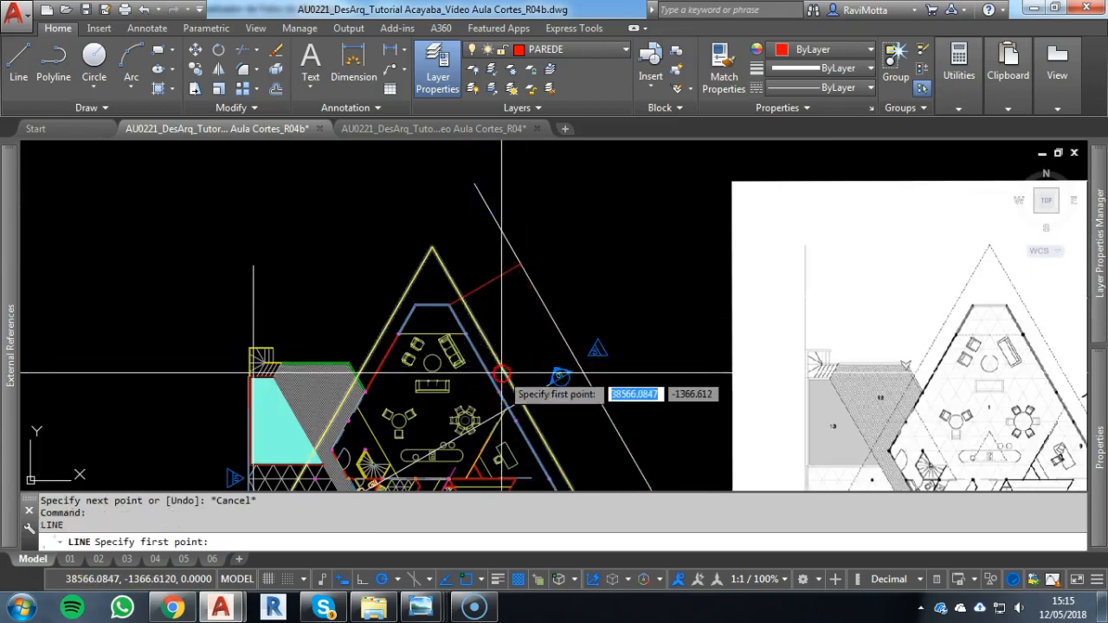
pyautogui.click(572, 339)
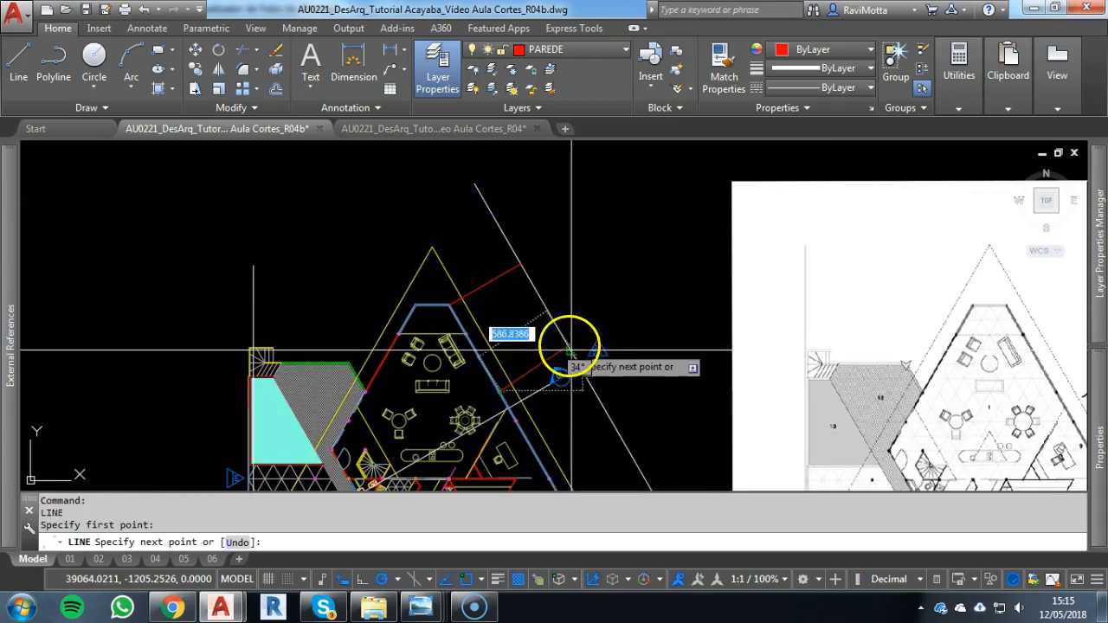
pyautogui.click(571, 350)
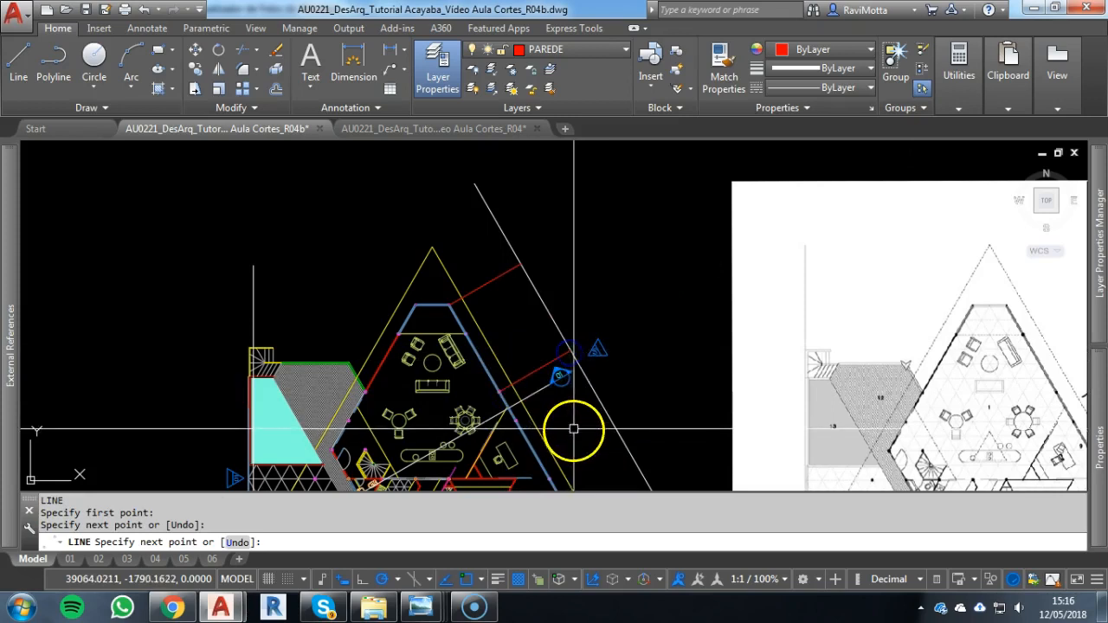
pyautogui.press('Escape')
pyautogui.press('Escape')
# Erase the two red lines connecting the slanted wall to the oblique façade line
pyautogui.click(505, 271)
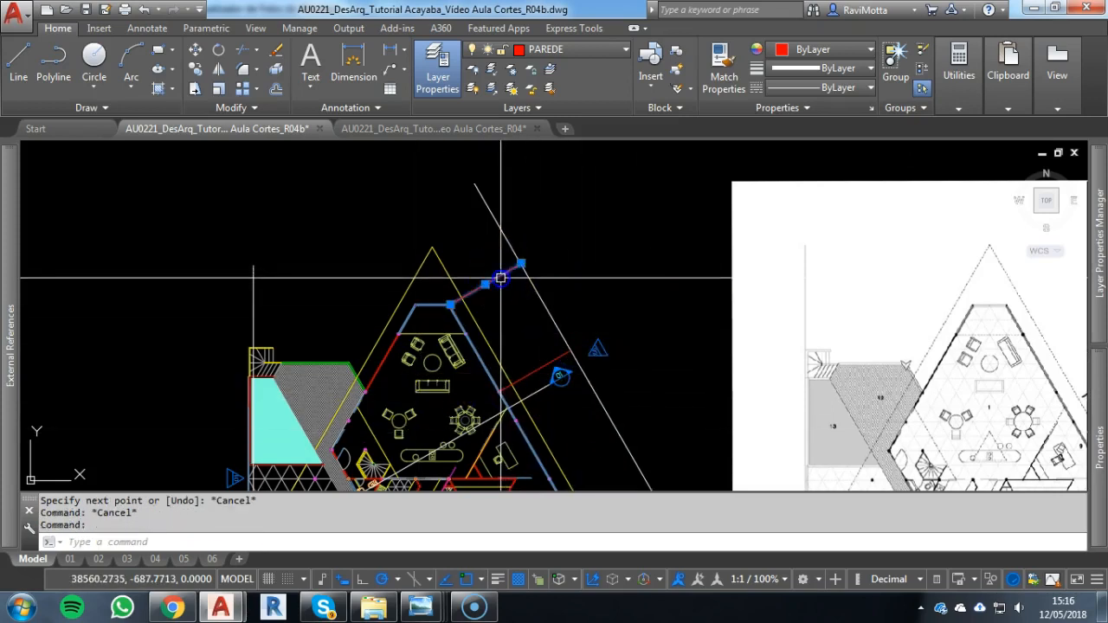
pyautogui.click(558, 359)
pyautogui.write('e')
pyautogui.press('Return')
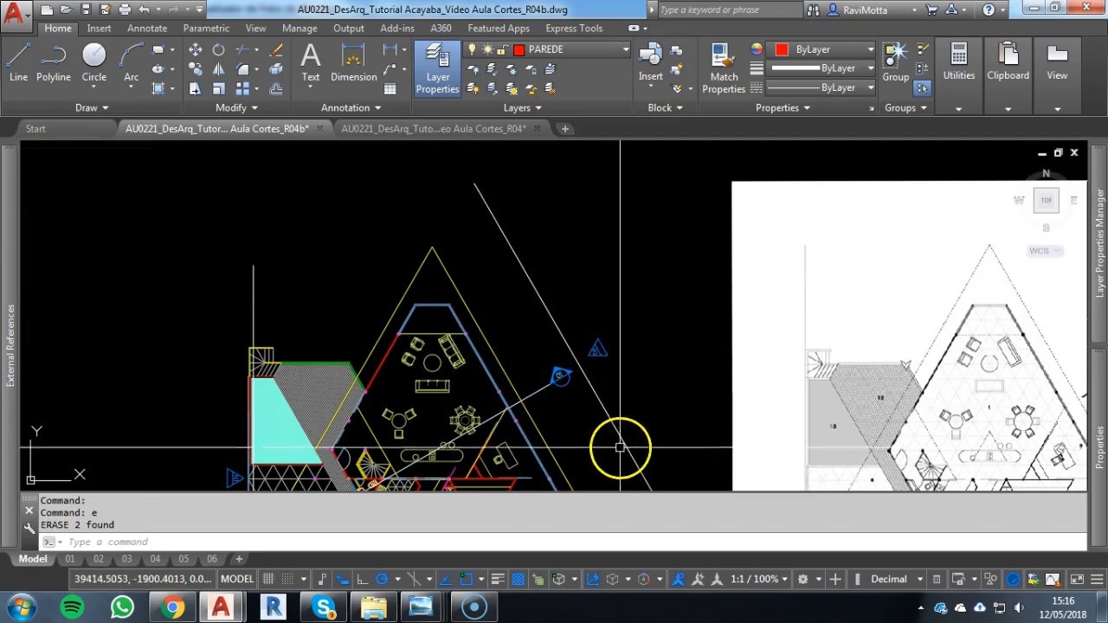
pyautogui.moveTo(621, 453); pyautogui.dragTo(587, 388, button='middle')
pyautogui.scroll(-2, 505, 359)
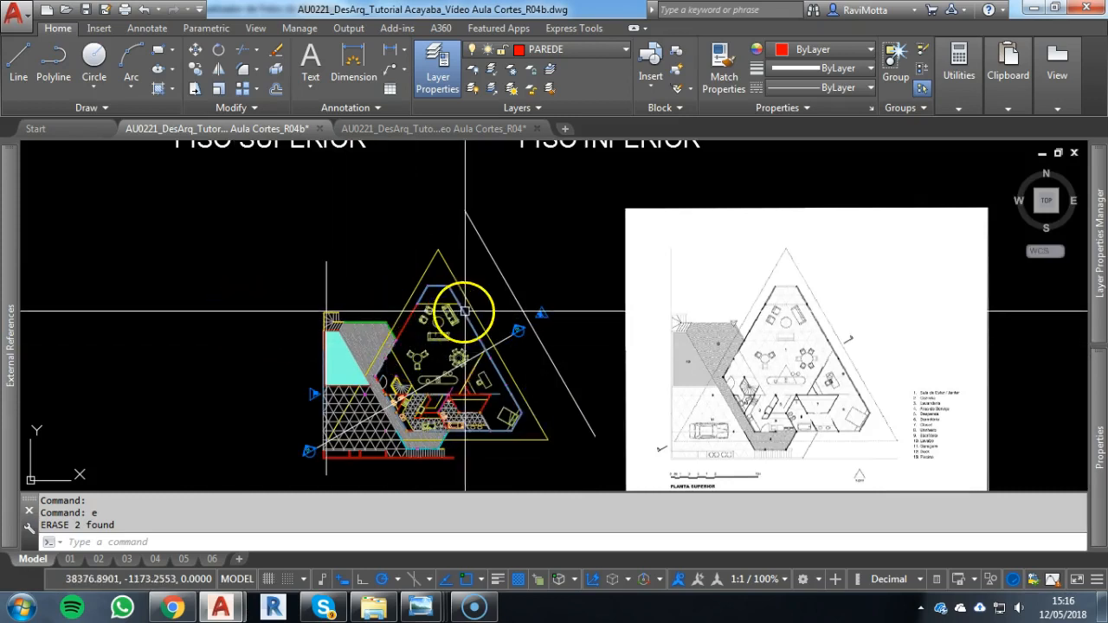
pyautogui.click(277, 220)
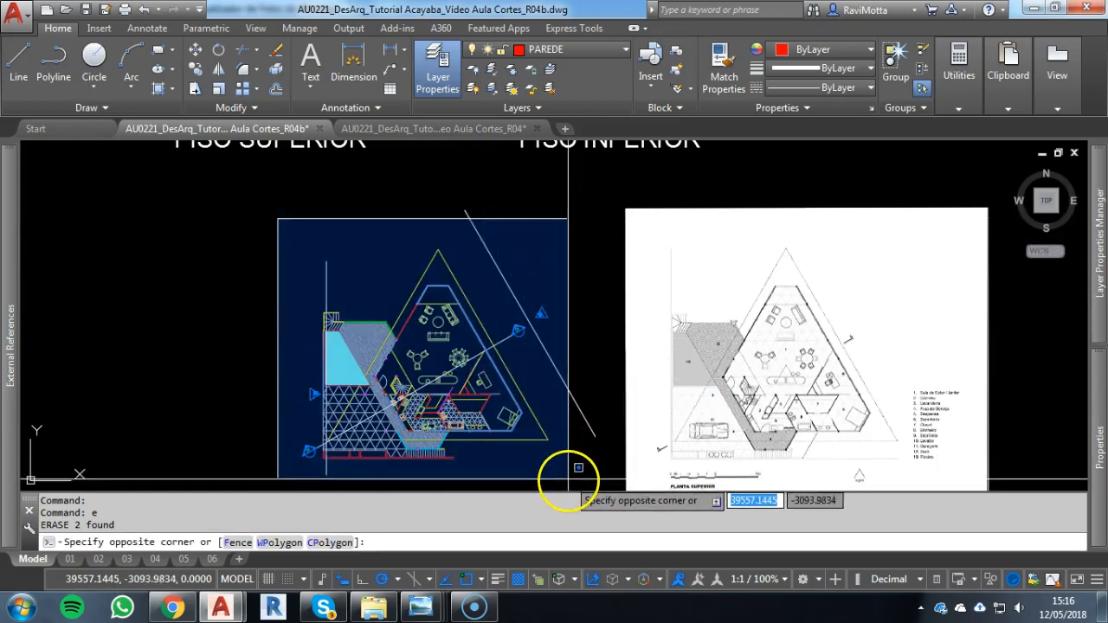
pyautogui.press('Escape')
pyautogui.press('Escape')
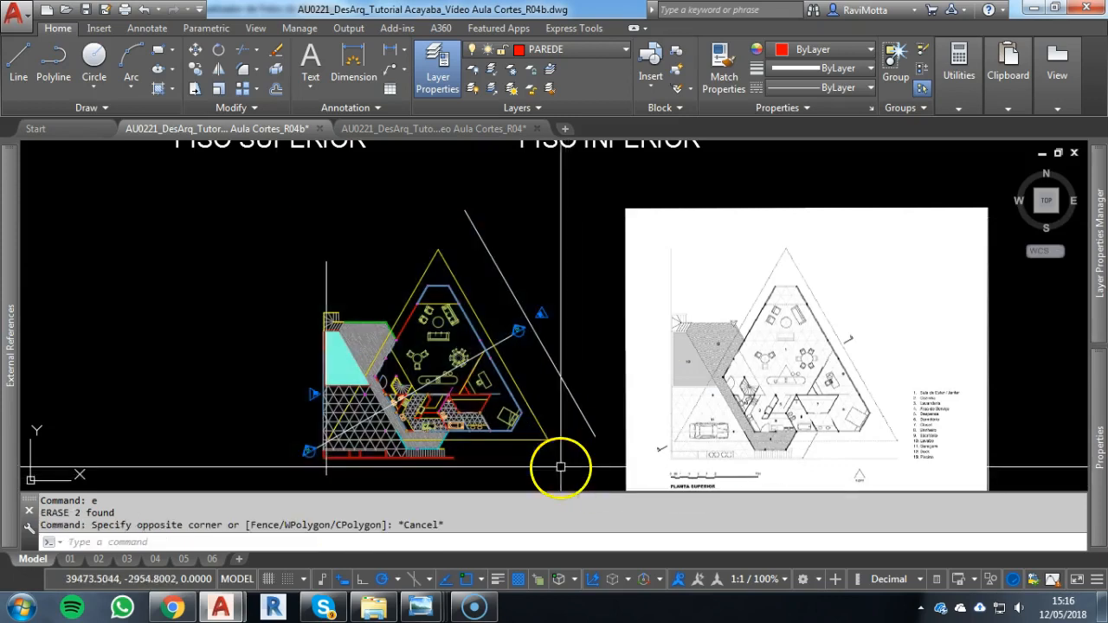
# Copy the whole floor plan with its façade lines and markers, using the upper apex of the yellow roof triangle as base point
pyautogui.click(609, 206)
pyautogui.click(302, 460)
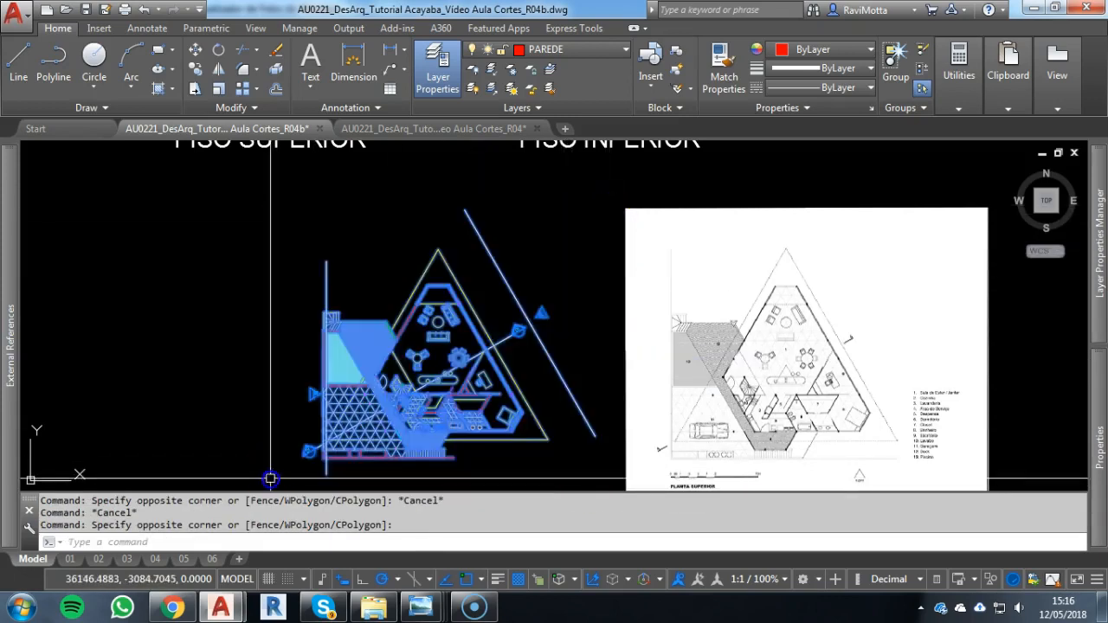
pyautogui.hotkey('ctrl', 'shift', 'c')
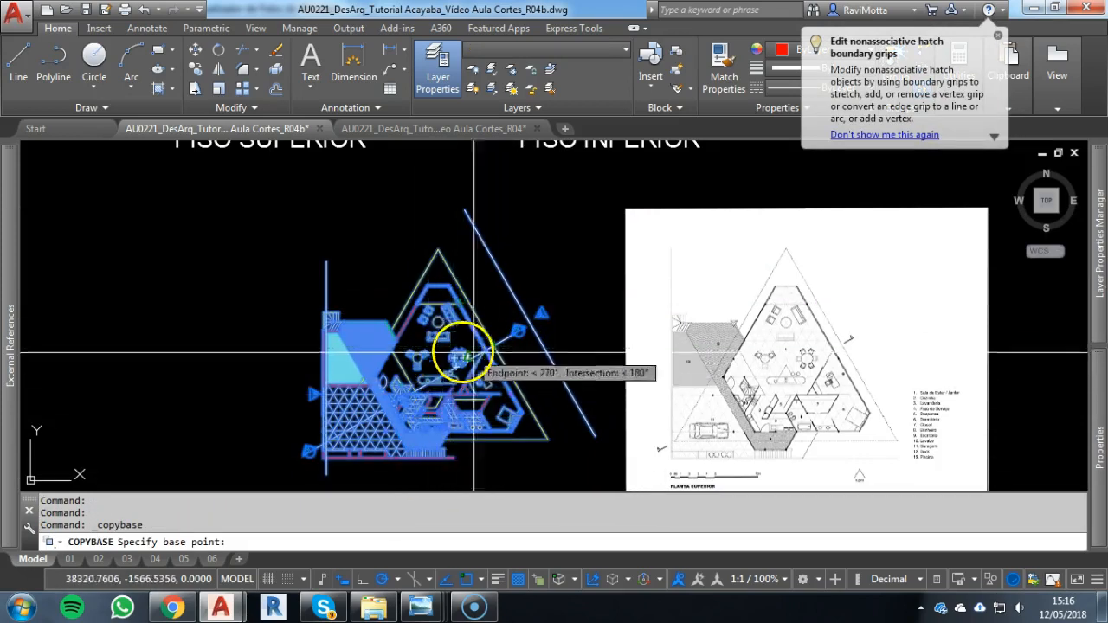
pyautogui.click(436, 252)
# Paste the copied plan as a block in the empty area between the section drawings and the original plans
pyautogui.scroll(-8, 336, 335)
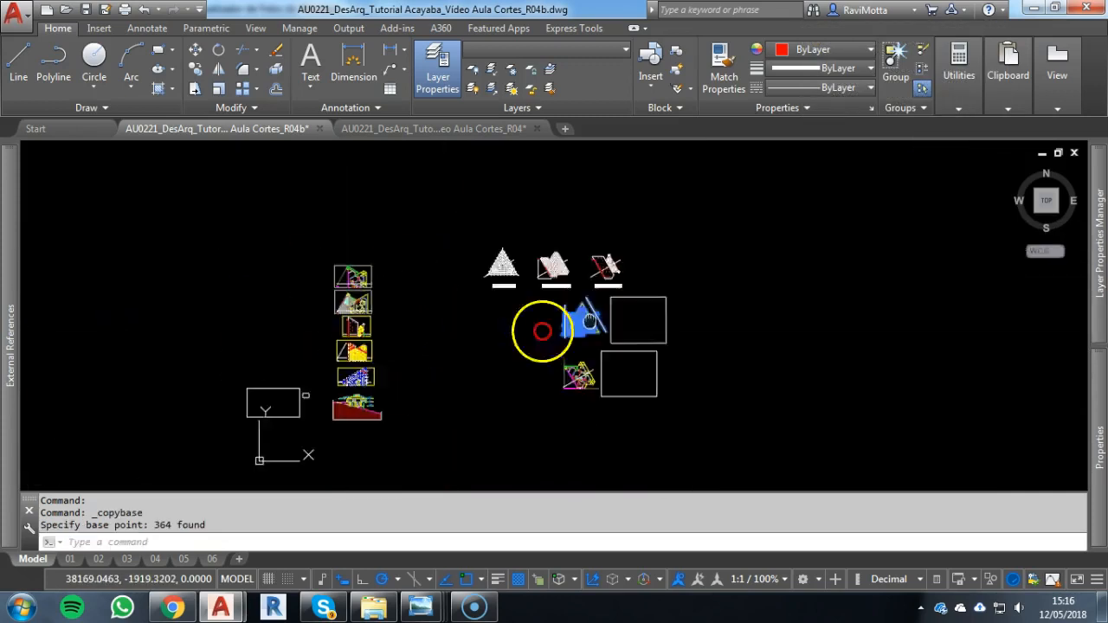
pyautogui.moveTo(487, 337); pyautogui.dragTo(700, 304, button='middle')
pyautogui.press('Escape')
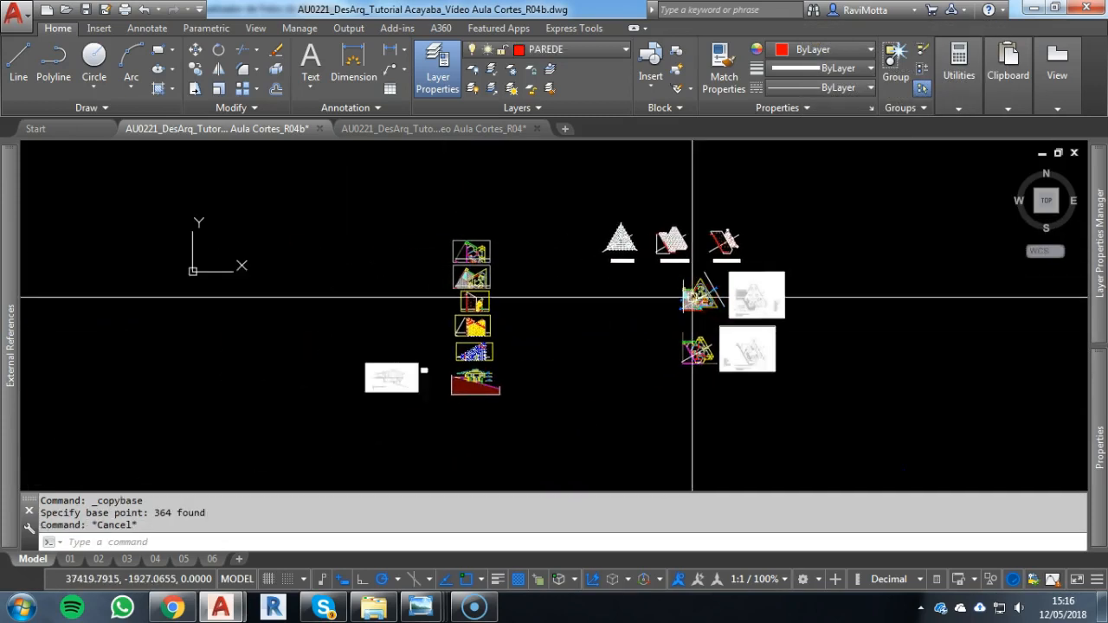
pyautogui.hotkey('ctrl', 'shift', 'v')
pyautogui.scroll(3, 549, 342)
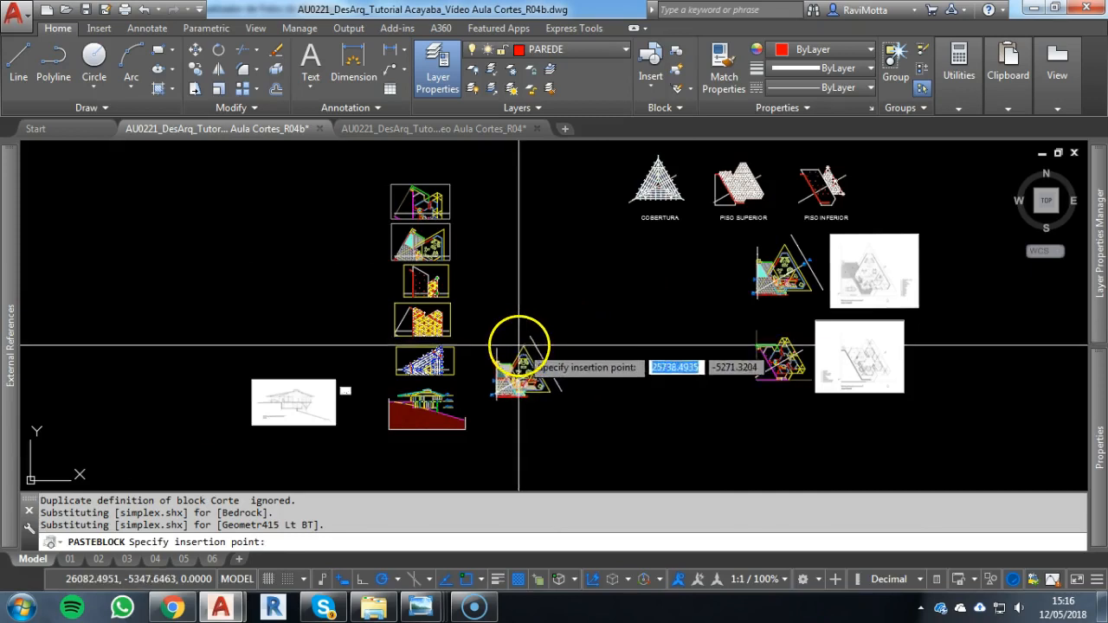
pyautogui.press('Escape')
pyautogui.press('Escape')
pyautogui.scroll(5, 511, 342)
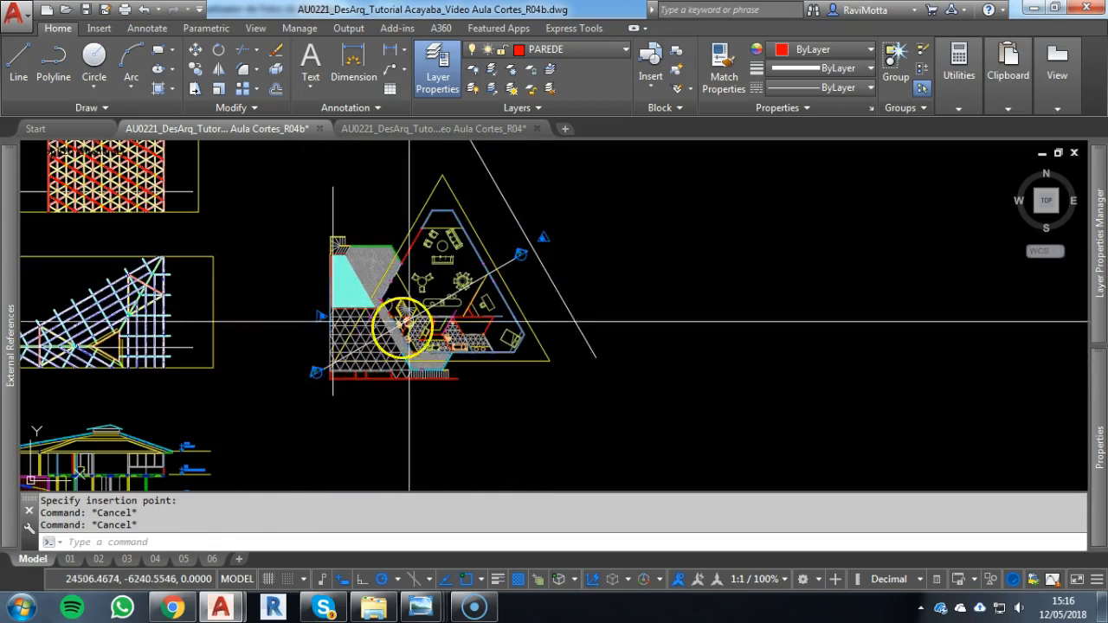
# Rotate the pasted plan block about the oblique façade line's lower endpoint until that line lies horizontal below the plan
pyautogui.moveTo(509, 260); pyautogui.dragTo(554, 368, button='middle')
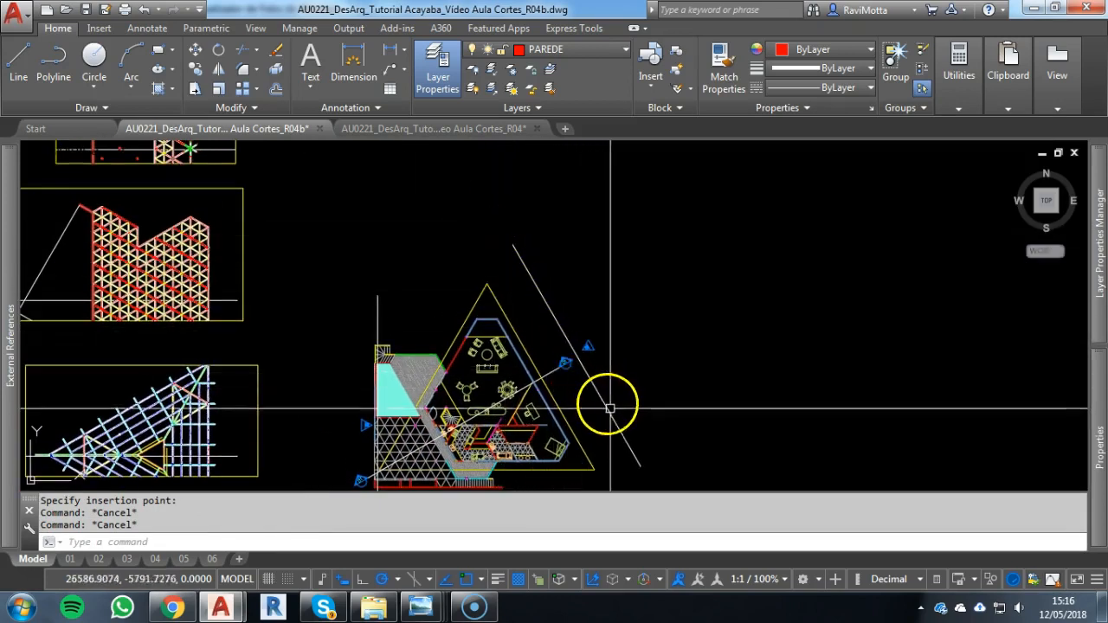
pyautogui.press('Escape')
pyautogui.click(519, 252)
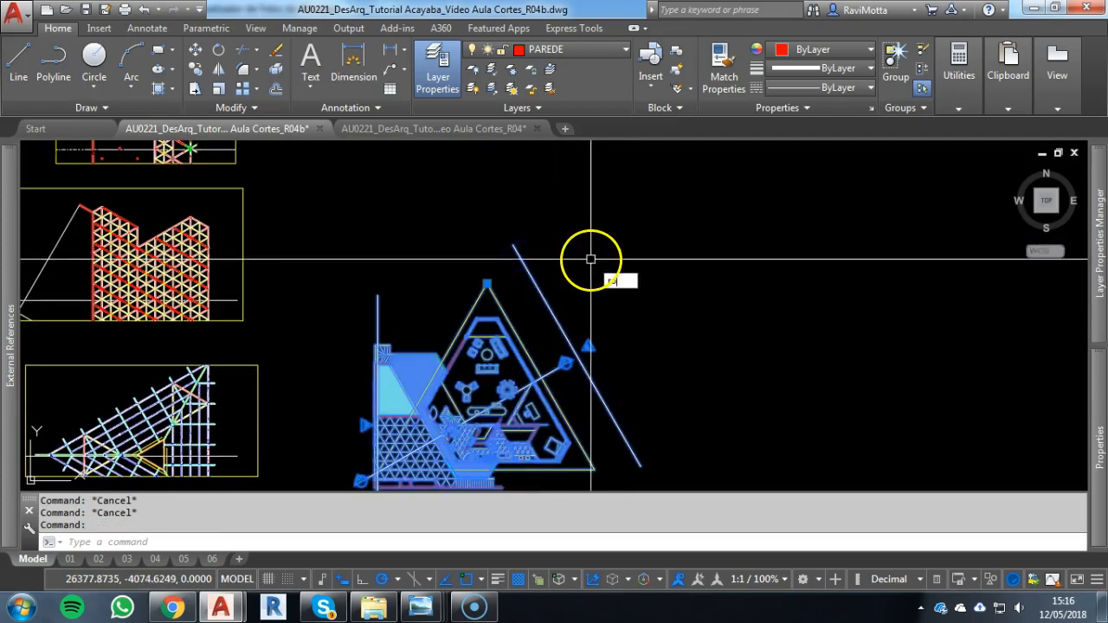
pyautogui.write('ro')
pyautogui.press('Return')
pyautogui.click(640, 467)
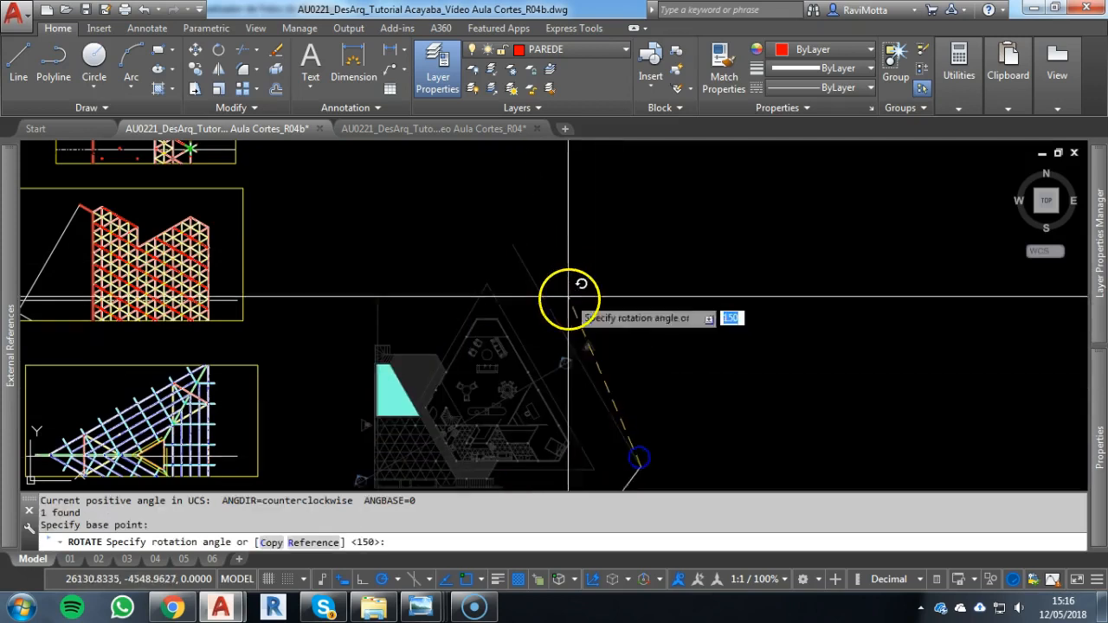
pyautogui.scroll(-3, 782, 400)
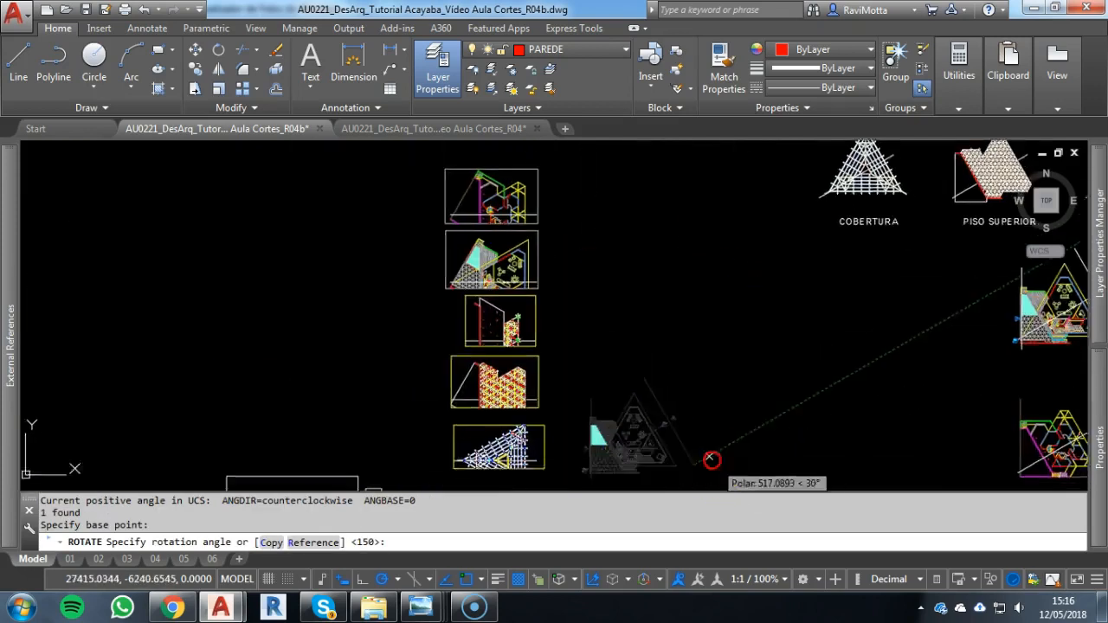
pyautogui.moveTo(715, 460); pyautogui.dragTo(667, 289, button='middle')
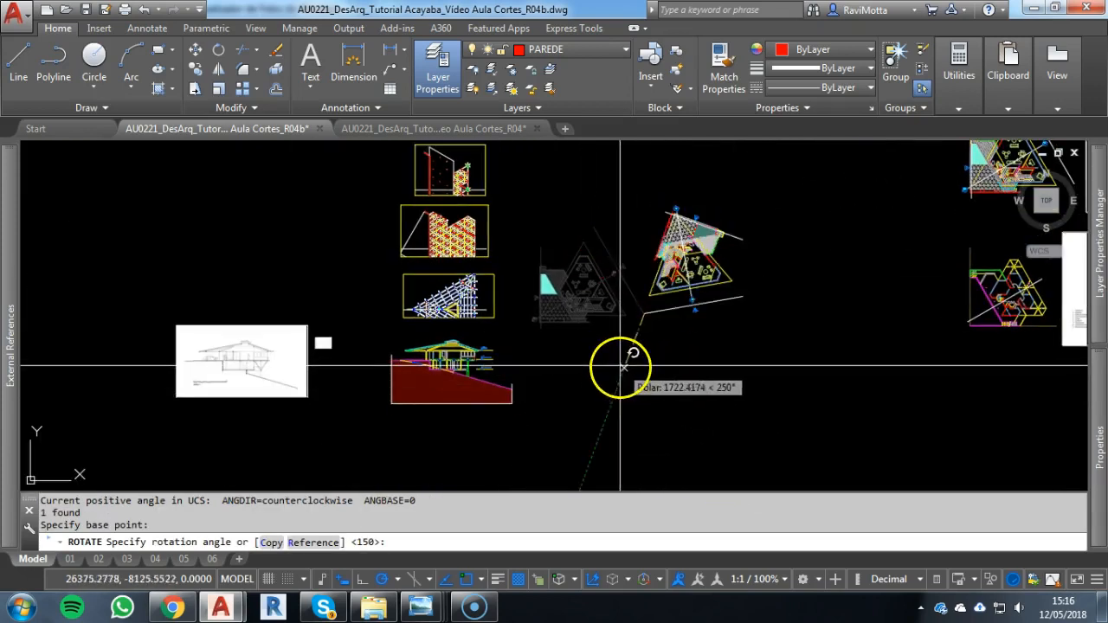
pyautogui.scroll(2, 818, 289)
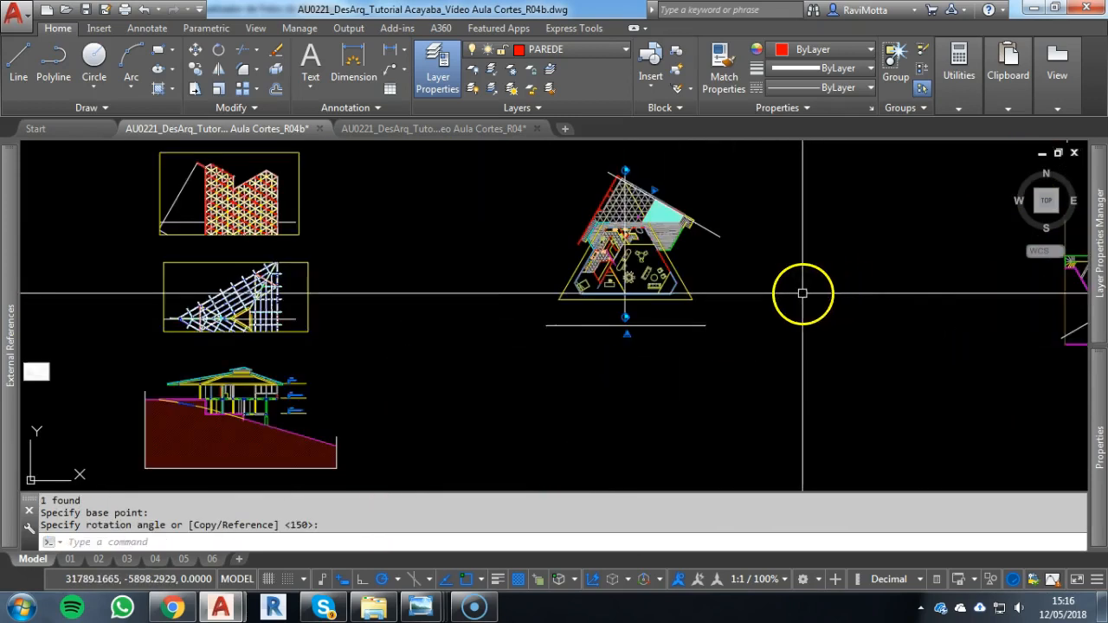
# Move the rotated plan block horizontally closer to the column of section drawings
pyautogui.scroll(4, 695, 316)
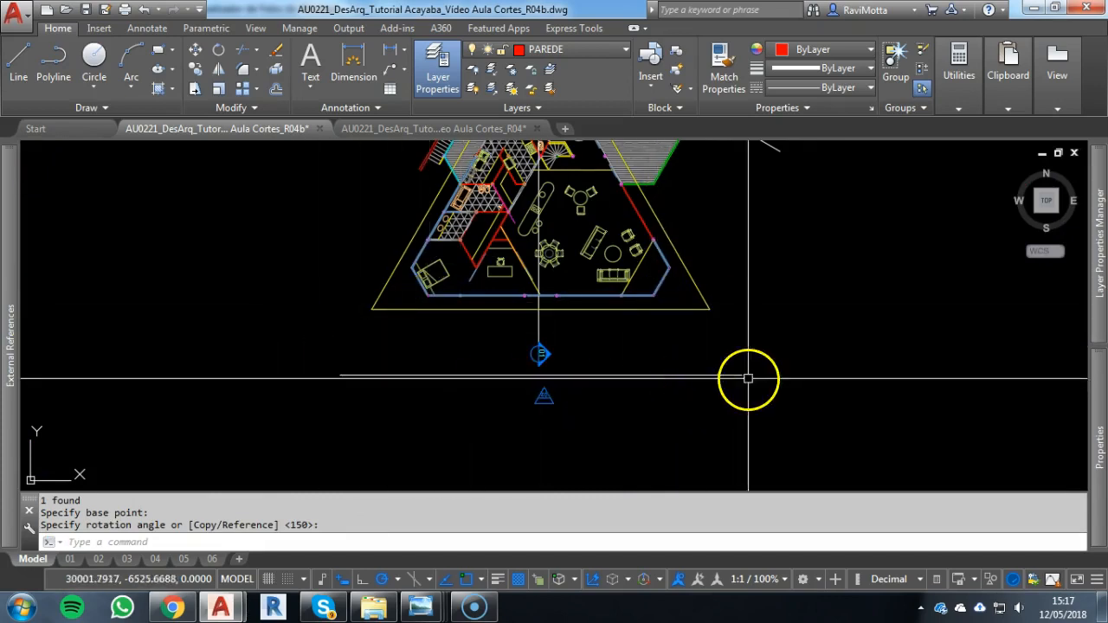
pyautogui.scroll(-3, 654, 347)
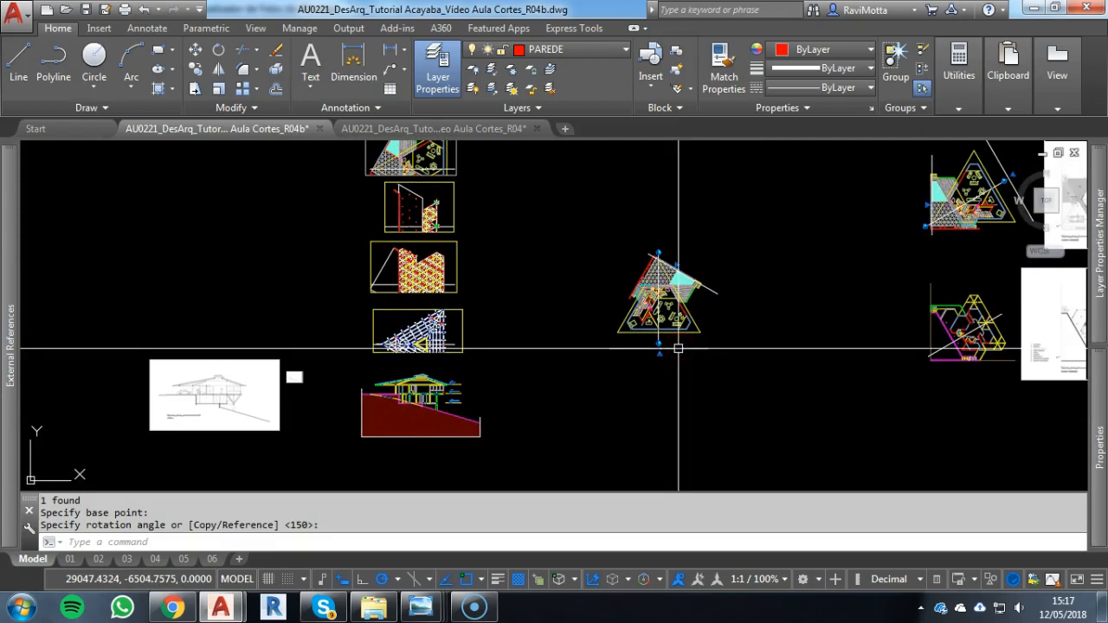
pyautogui.click(748, 249)
pyautogui.click(751, 243)
pyautogui.click(638, 371)
pyautogui.write('m')
pyautogui.press('Return')
pyautogui.click(768, 355)
pyautogui.click(688, 358)
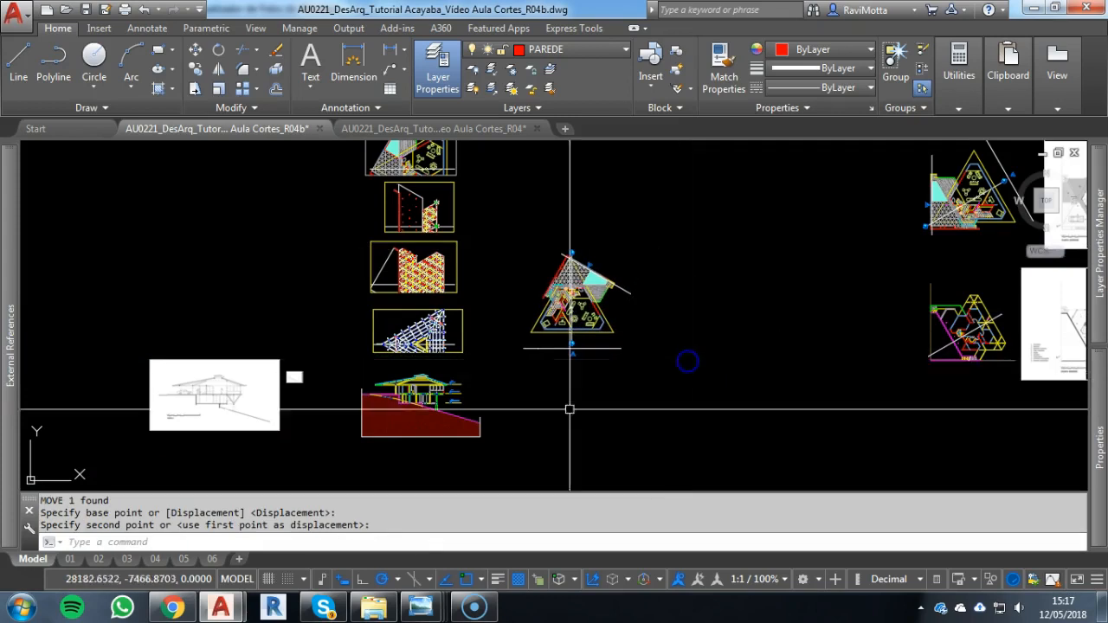
# Draw vertical construction lines through the two base corners of the rotated plan's roof triangle
pyautogui.scroll(5, 453, 410)
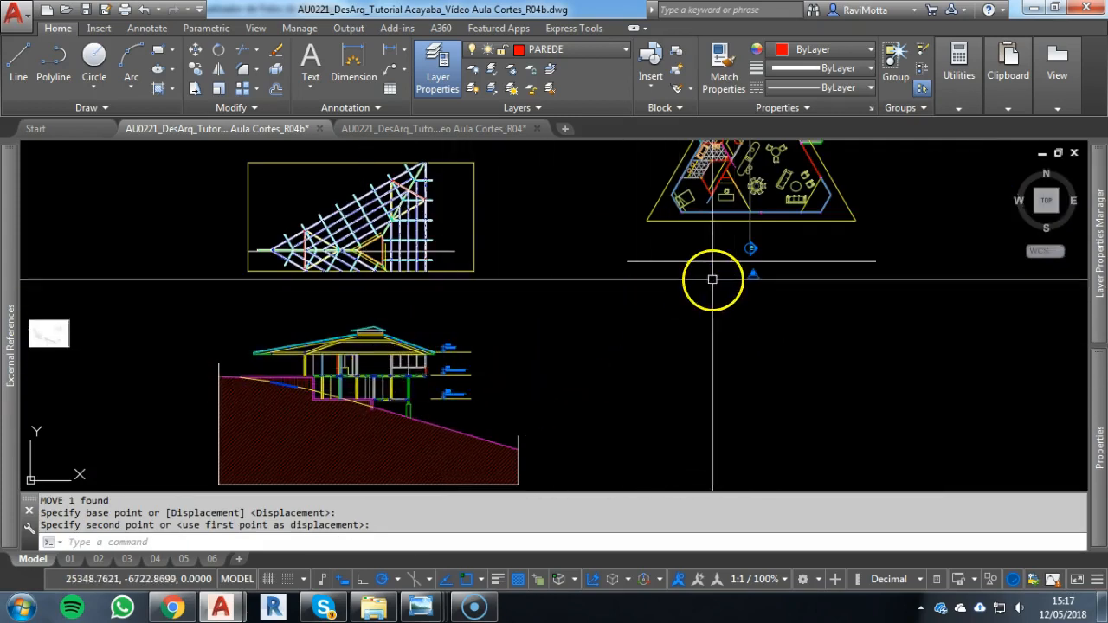
pyautogui.moveTo(740, 253); pyautogui.dragTo(625, 346, button='middle')
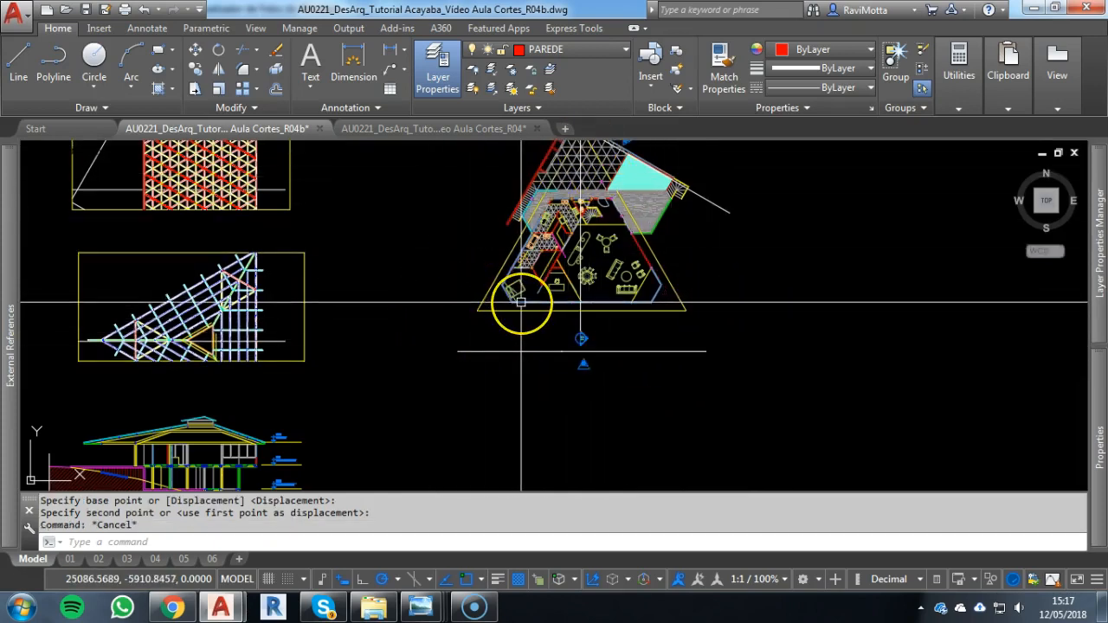
pyautogui.press('Return')
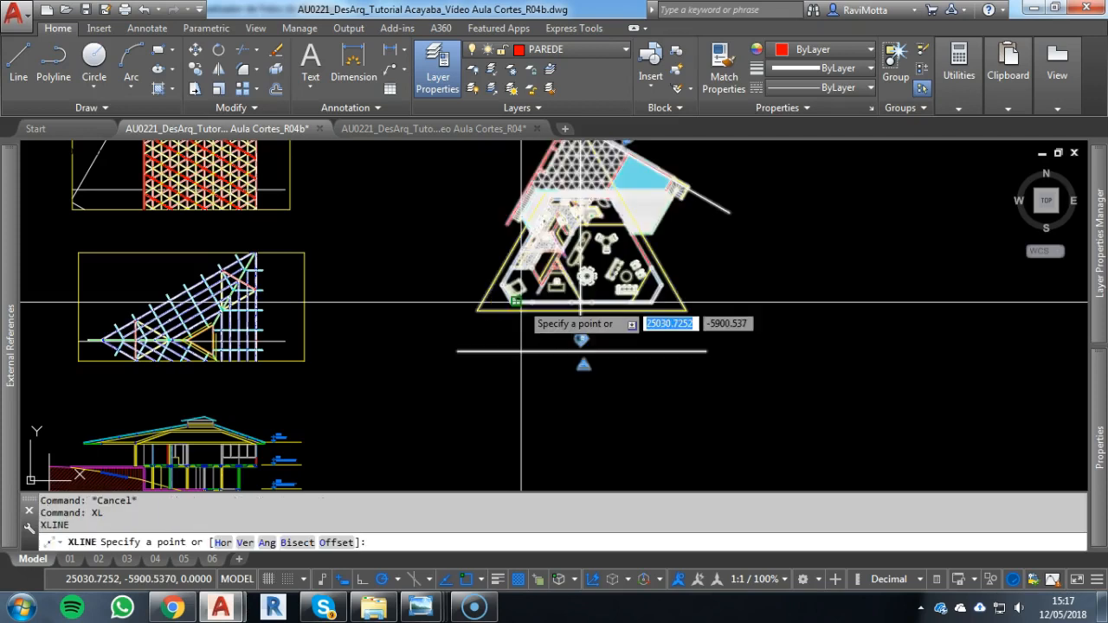
pyautogui.click(476, 321)
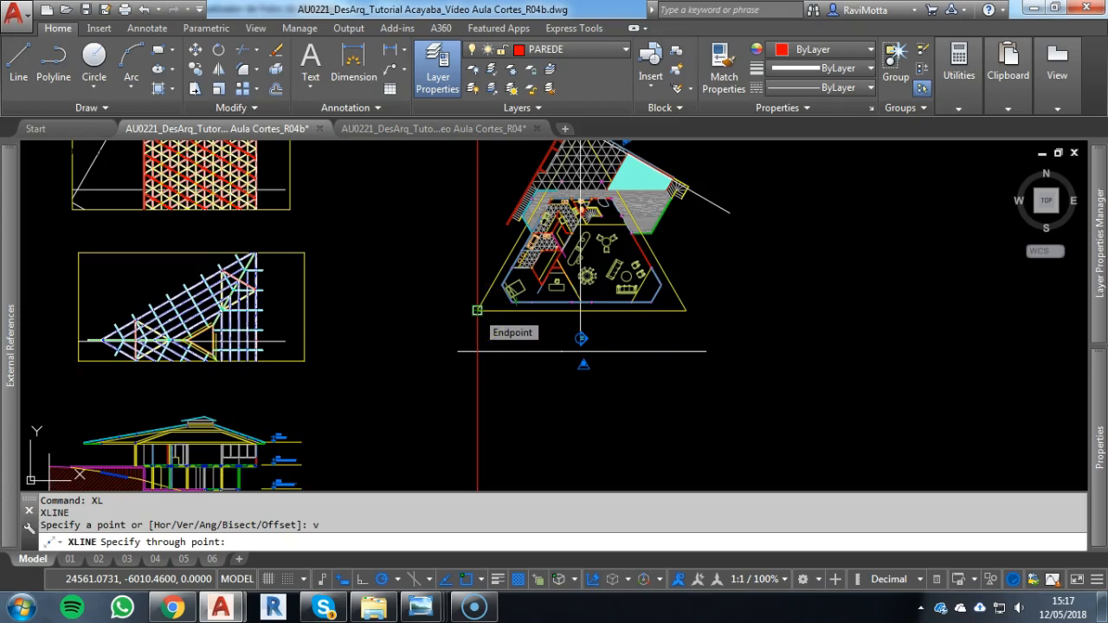
pyautogui.click(477, 309)
pyautogui.click(684, 310)
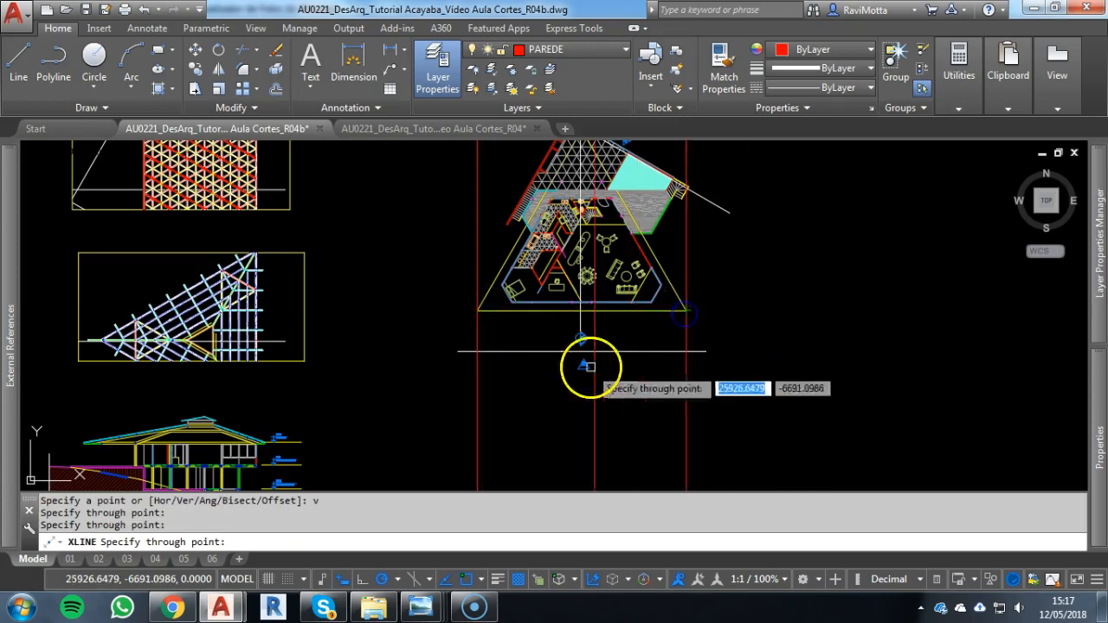
pyautogui.press('Escape')
# Change both vertical construction lines to layer P04
pyautogui.scroll(4, 476, 307)
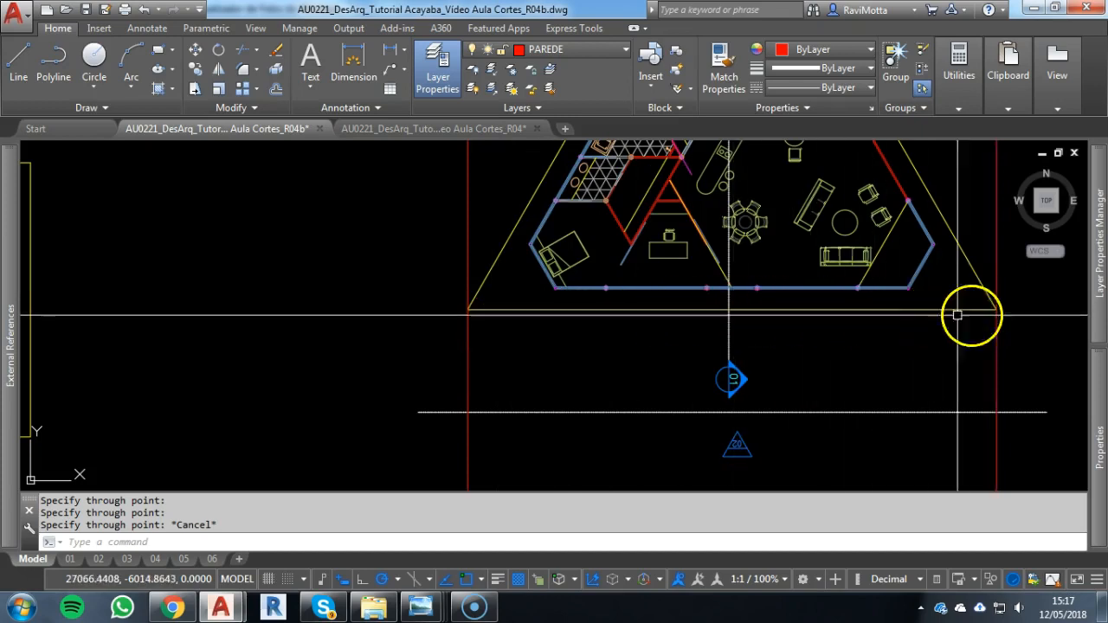
pyautogui.scroll(-4, 767, 334)
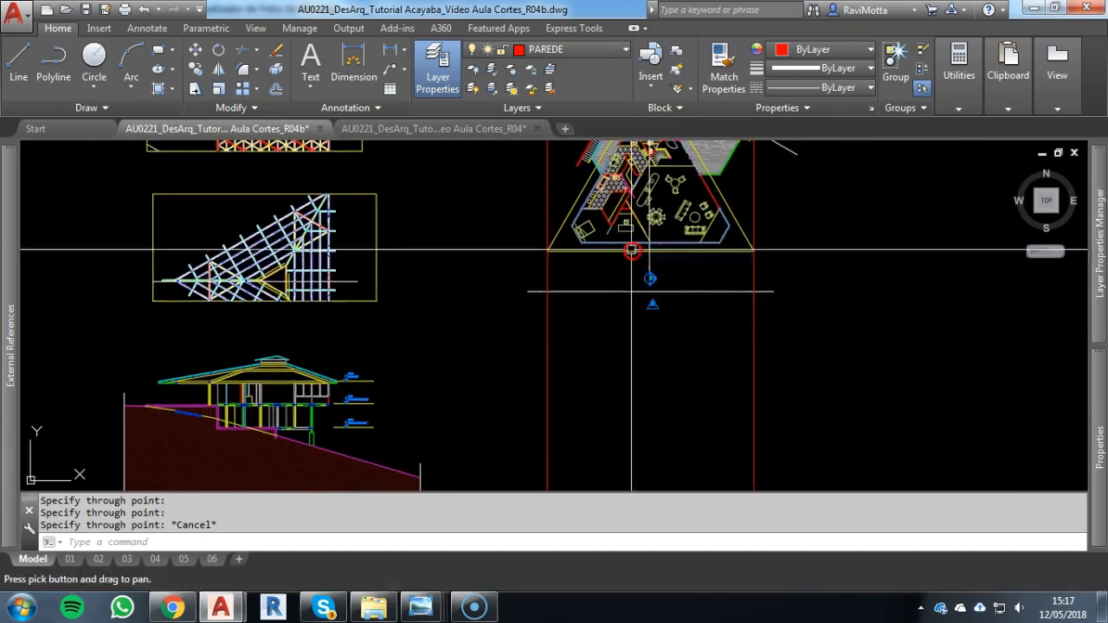
pyautogui.press('Escape')
pyautogui.click(805, 375)
pyautogui.click(491, 359)
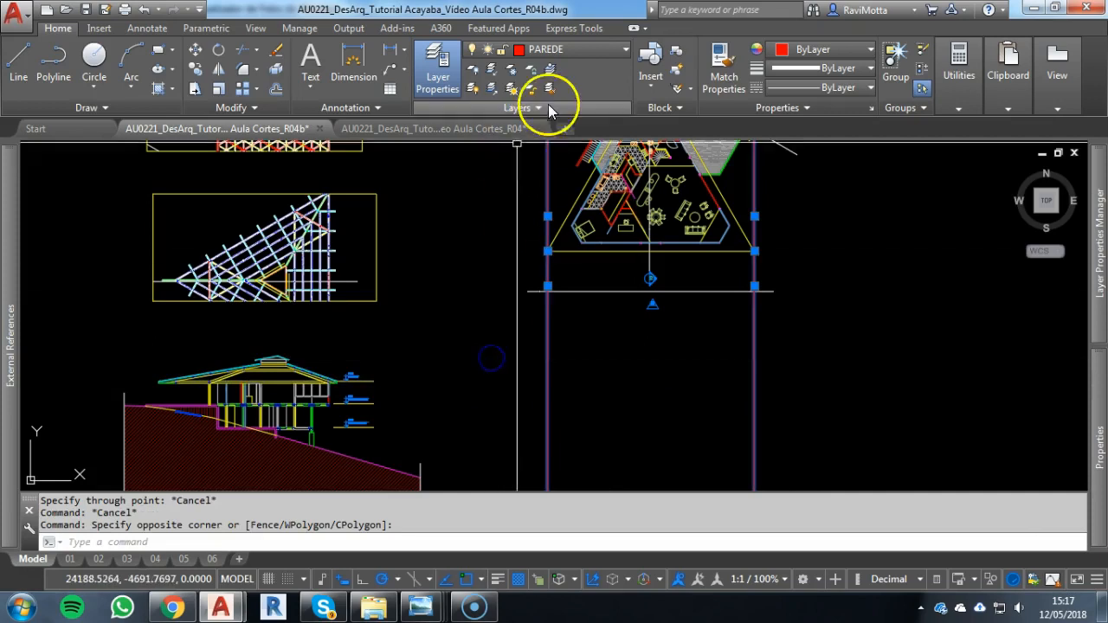
pyautogui.click(561, 54)
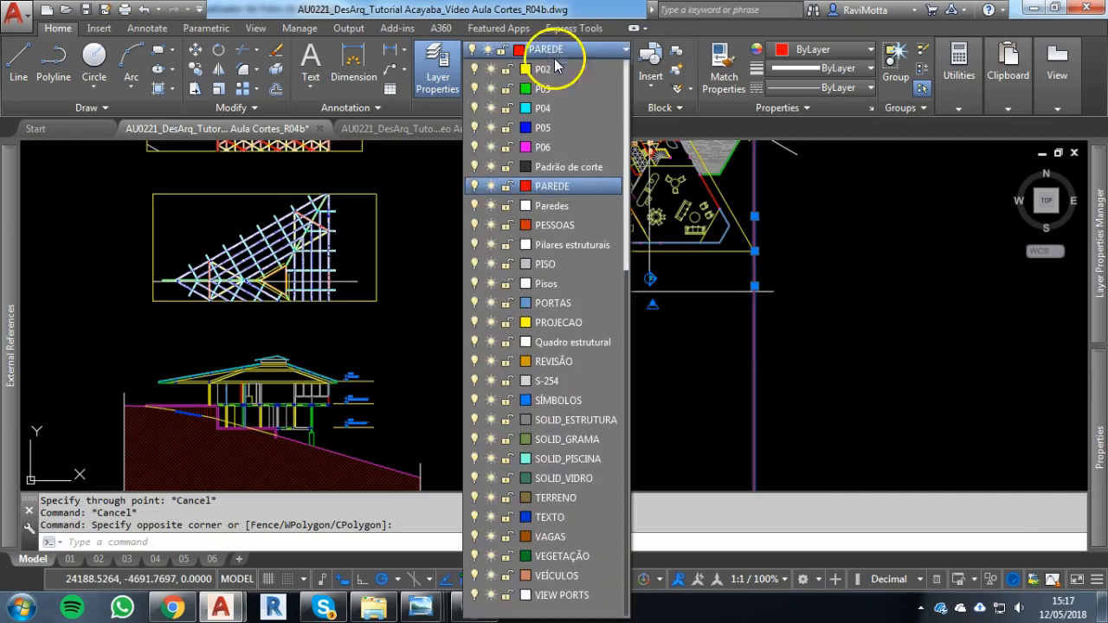
pyautogui.click(544, 110)
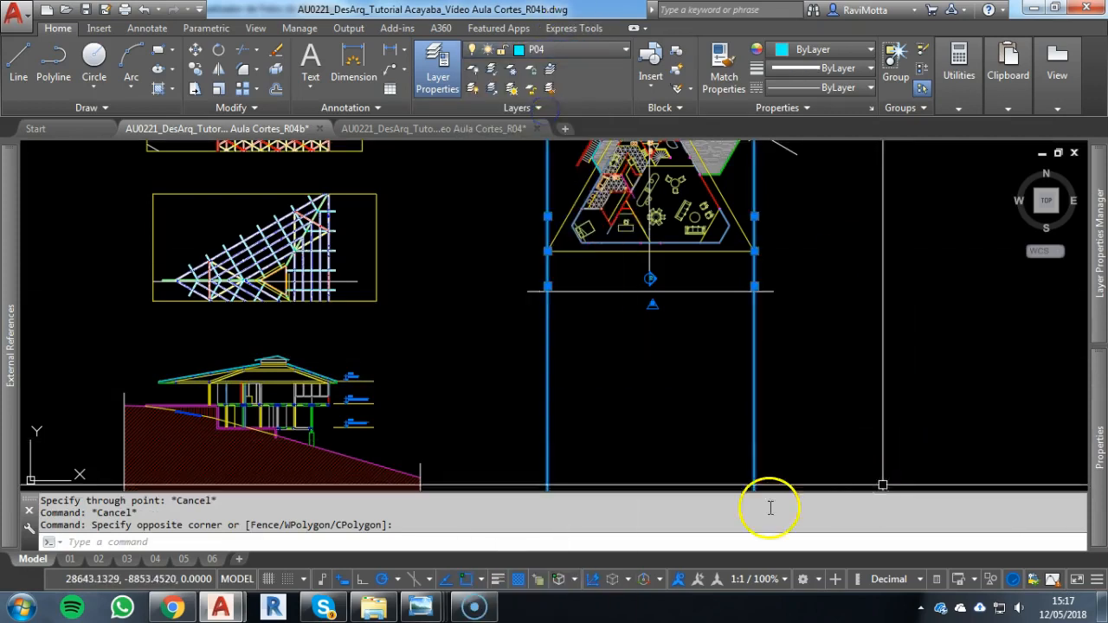
pyautogui.press('Escape')
pyautogui.press('Escape')
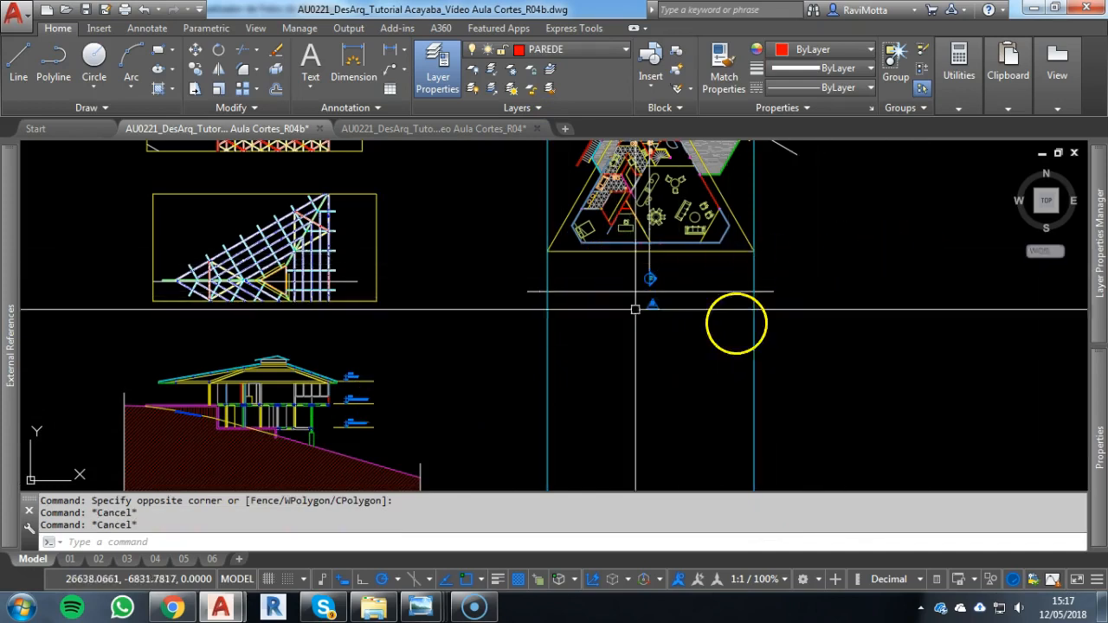
# Draw a horizontal construction line through the underside of the roof eave beside the section's Cobertura level mark
pyautogui.scroll(8, 309, 389)
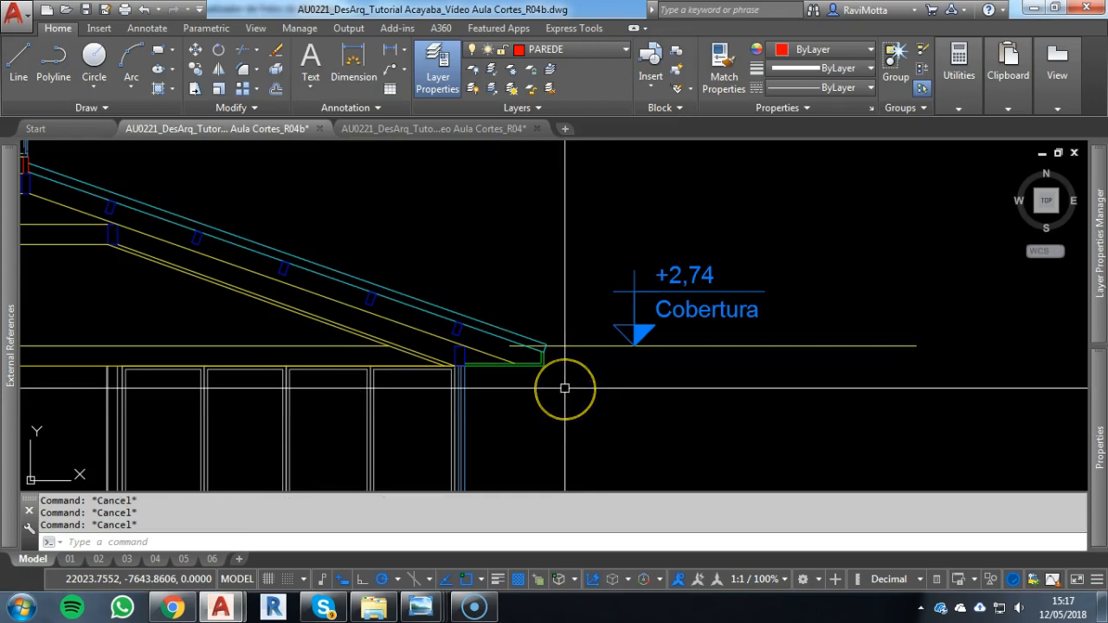
pyautogui.press('Return')
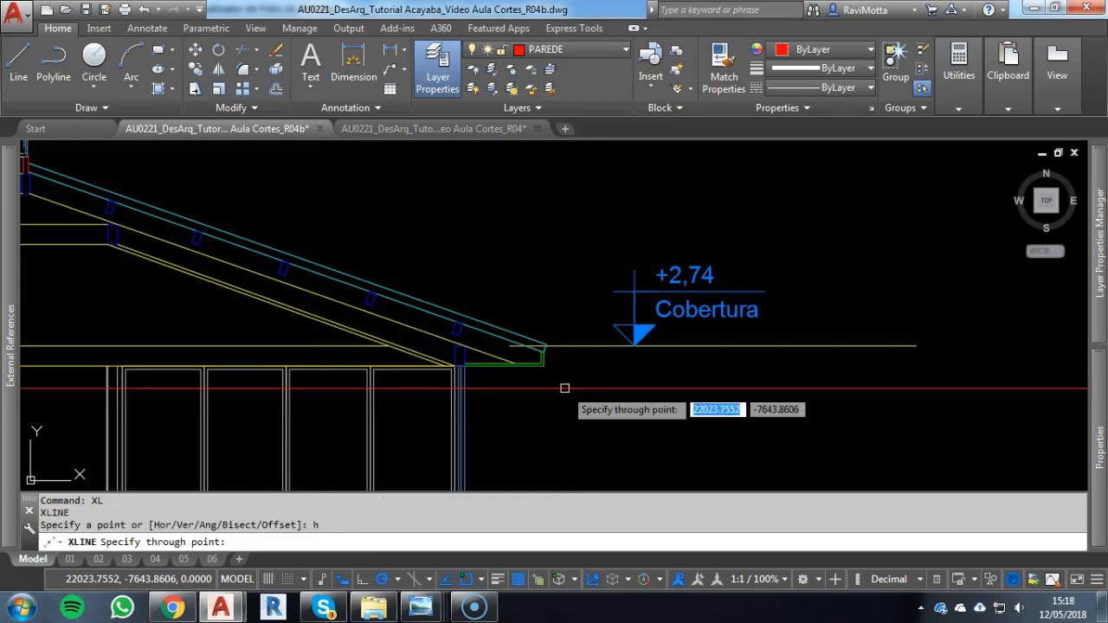
pyautogui.scroll(2, 562, 352)
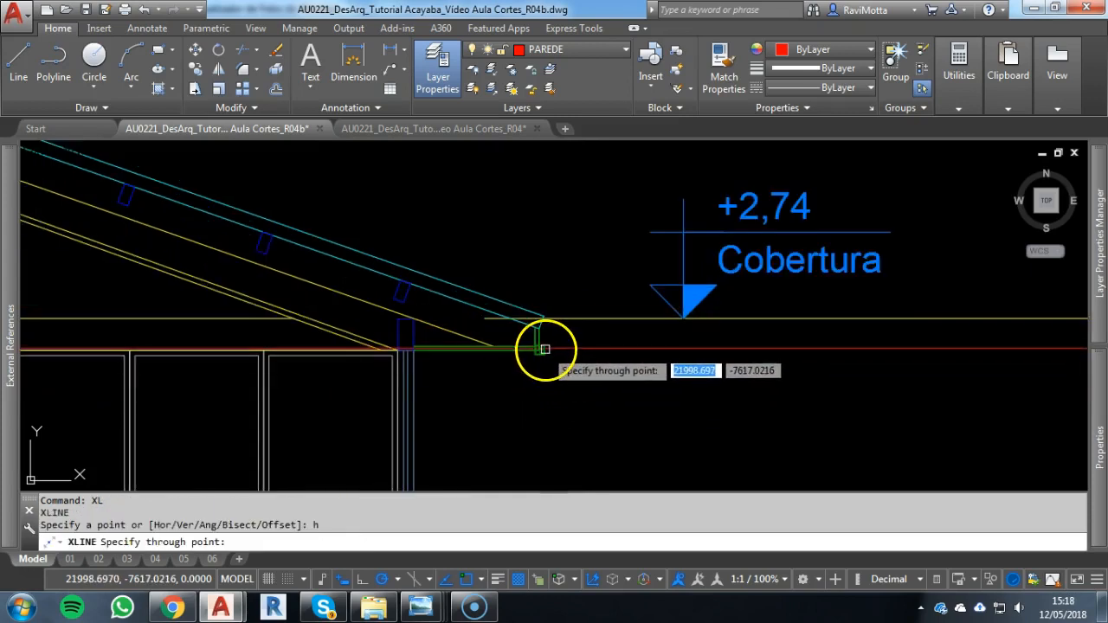
pyautogui.scroll(-2, 547, 376)
pyautogui.scroll(2, 555, 381)
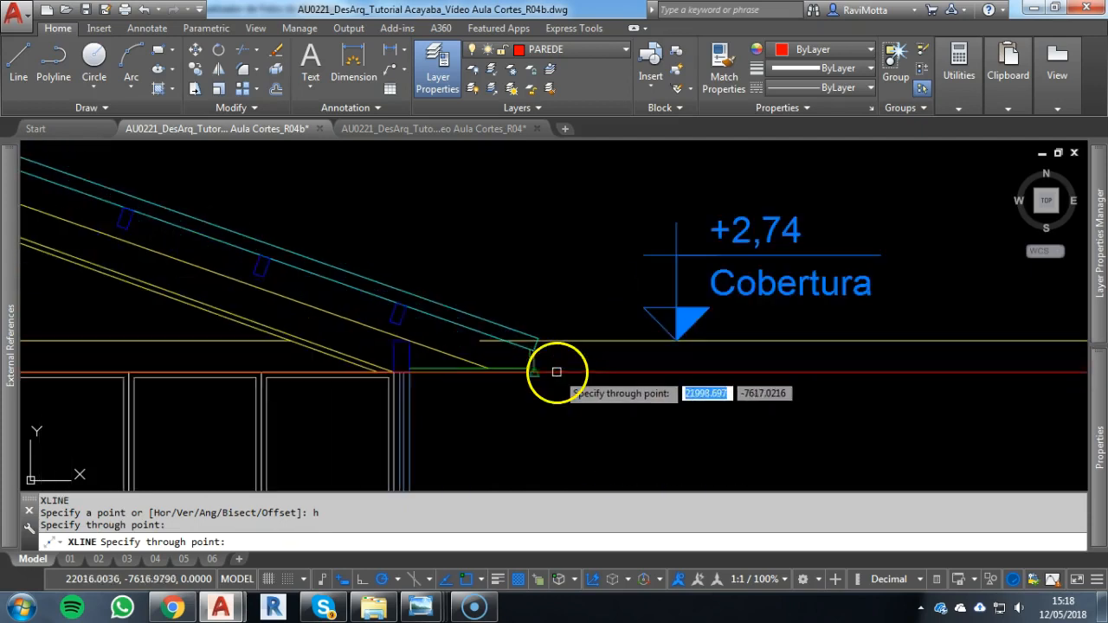
pyautogui.press('Escape')
pyautogui.scroll(-2, 741, 403)
pyautogui.moveTo(729, 396); pyautogui.dragTo(185, 338, button='middle')
pyautogui.scroll(-2, 185, 338)
pyautogui.scroll(8, 123, 344)
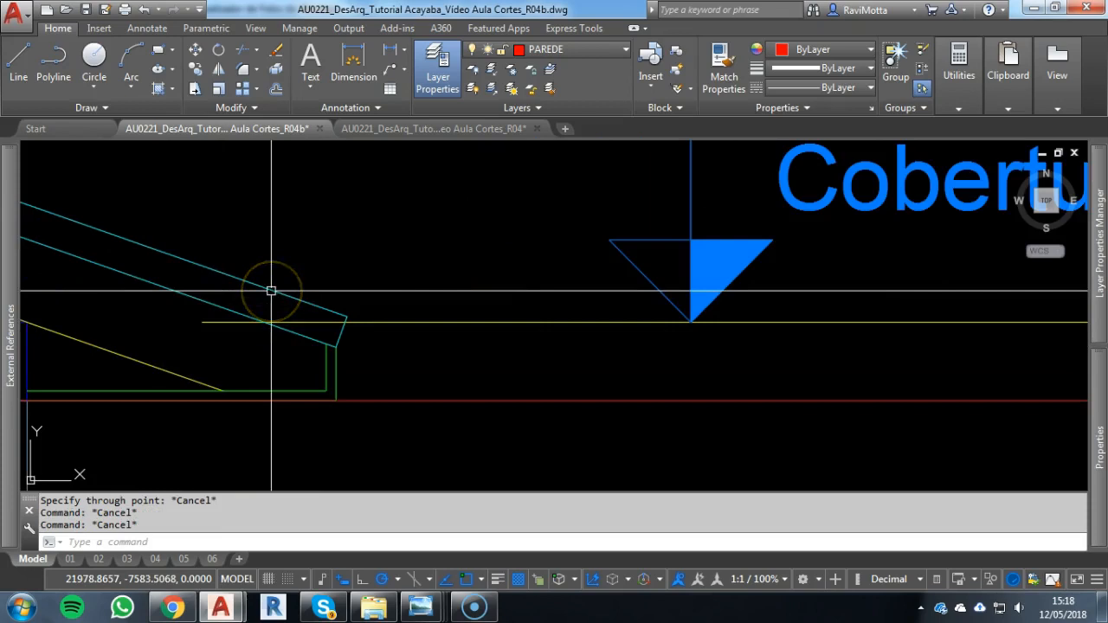
pyautogui.write('xl')
pyautogui.press('Return')
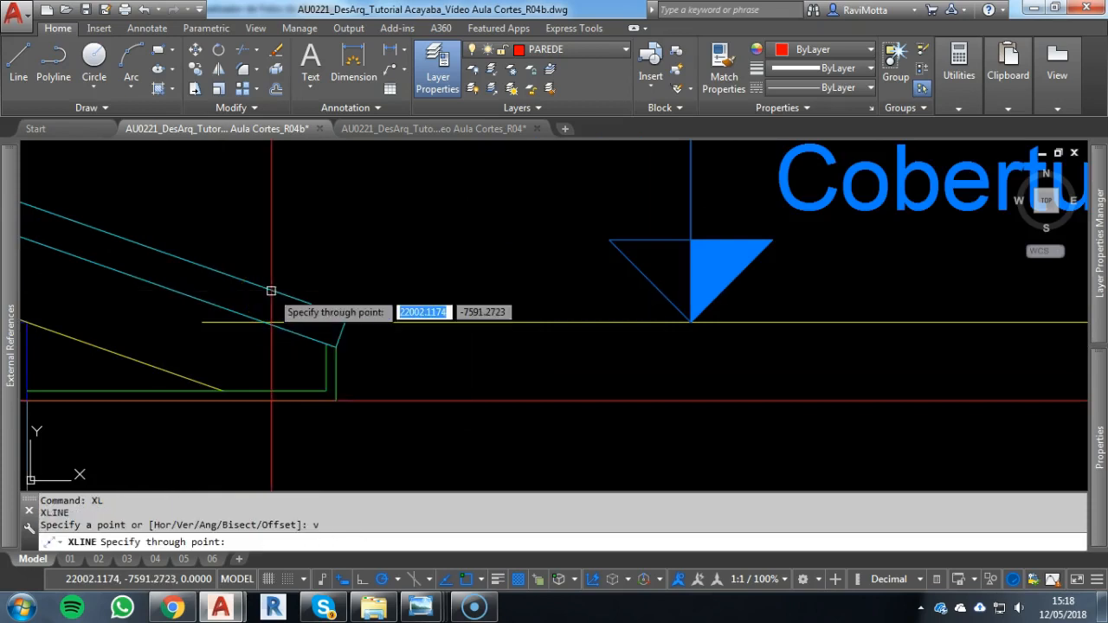
pyautogui.press('Escape')
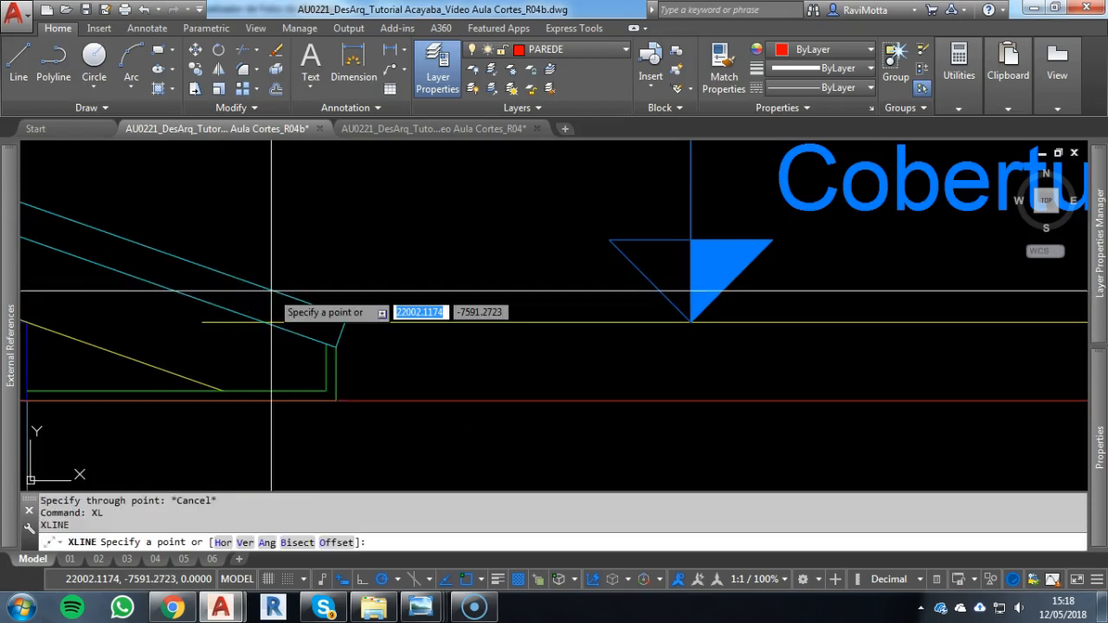
# Draw horizontal construction lines through the lower and upper corners of the section's sloping roof edge
pyautogui.write('h')
pyautogui.press('Return')
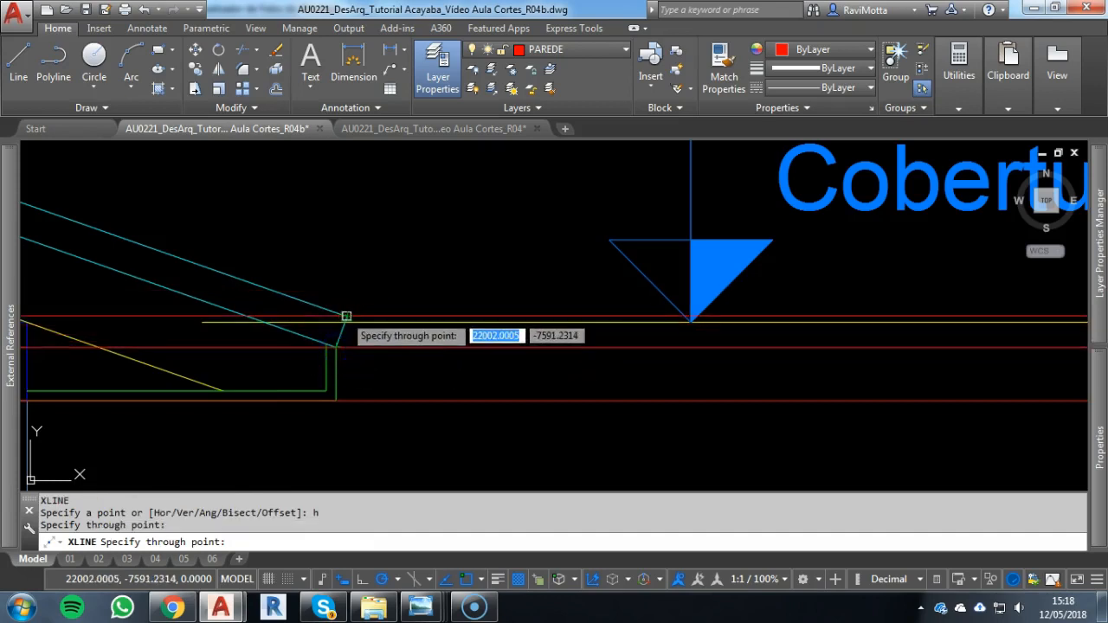
pyautogui.click(364, 298)
pyautogui.press('Escape')
pyautogui.press('Escape')
pyautogui.scroll(-2, 404, 320)
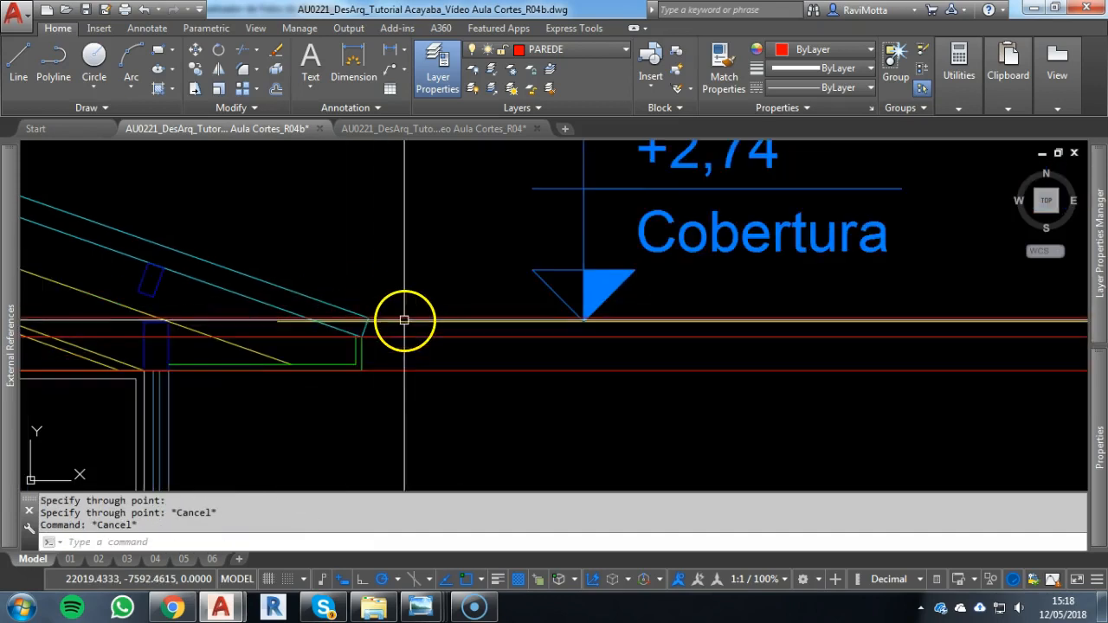
# Match the properties of the façade's left vertical construction line to those of the right one
pyautogui.scroll(3, 360, 364)
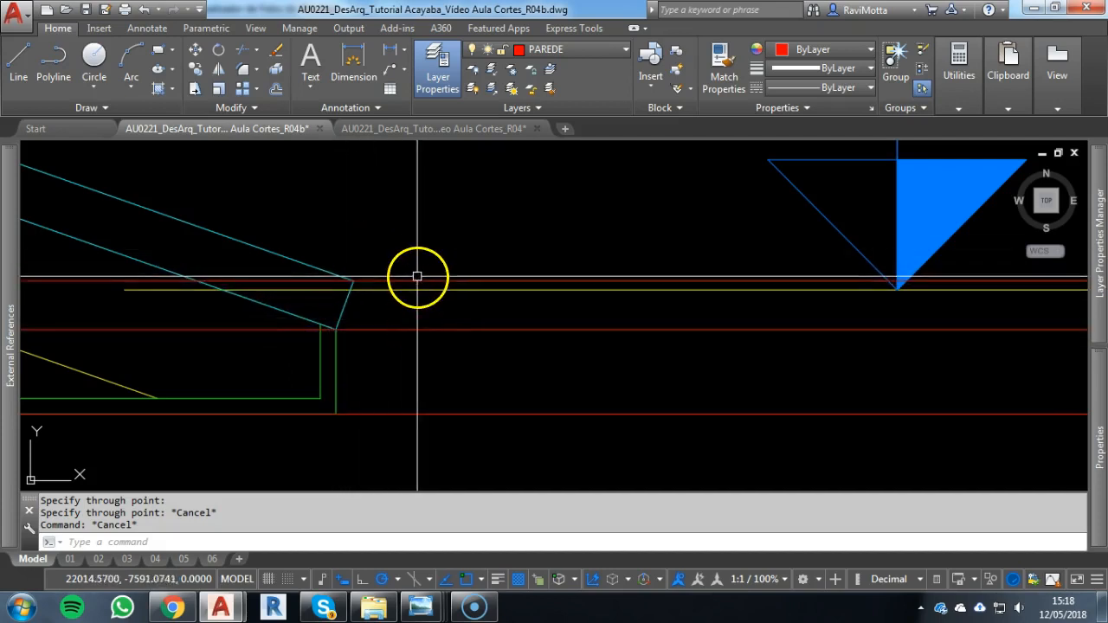
pyautogui.scroll(-5, 394, 294)
pyautogui.scroll(-5, 562, 377)
pyautogui.press('Escape')
pyautogui.press('Escape')
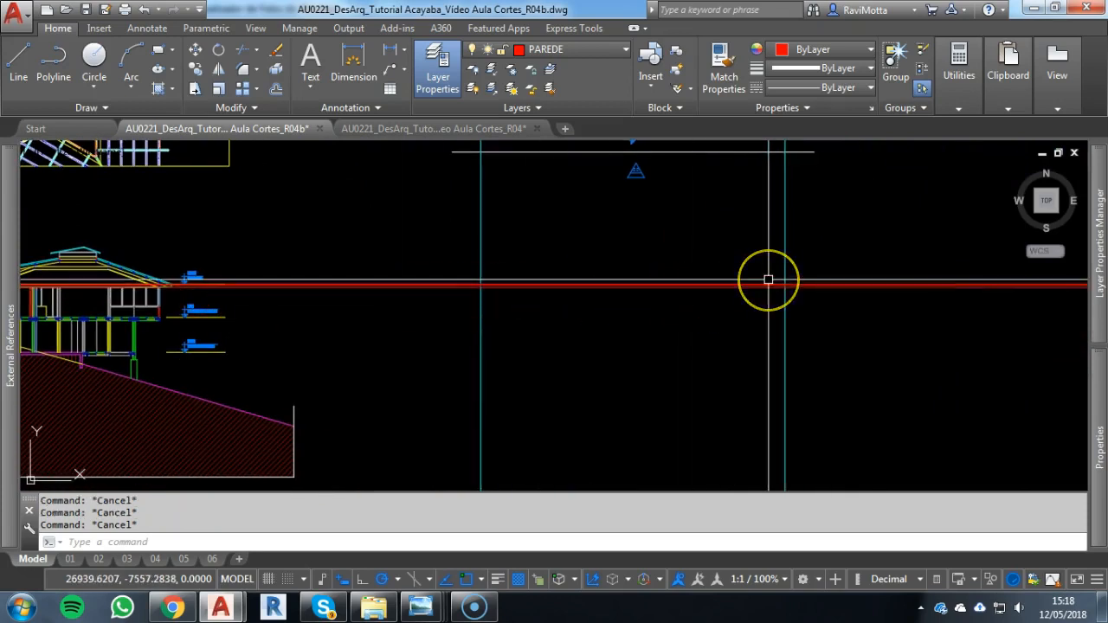
pyautogui.write('ma')
pyautogui.press('Return')
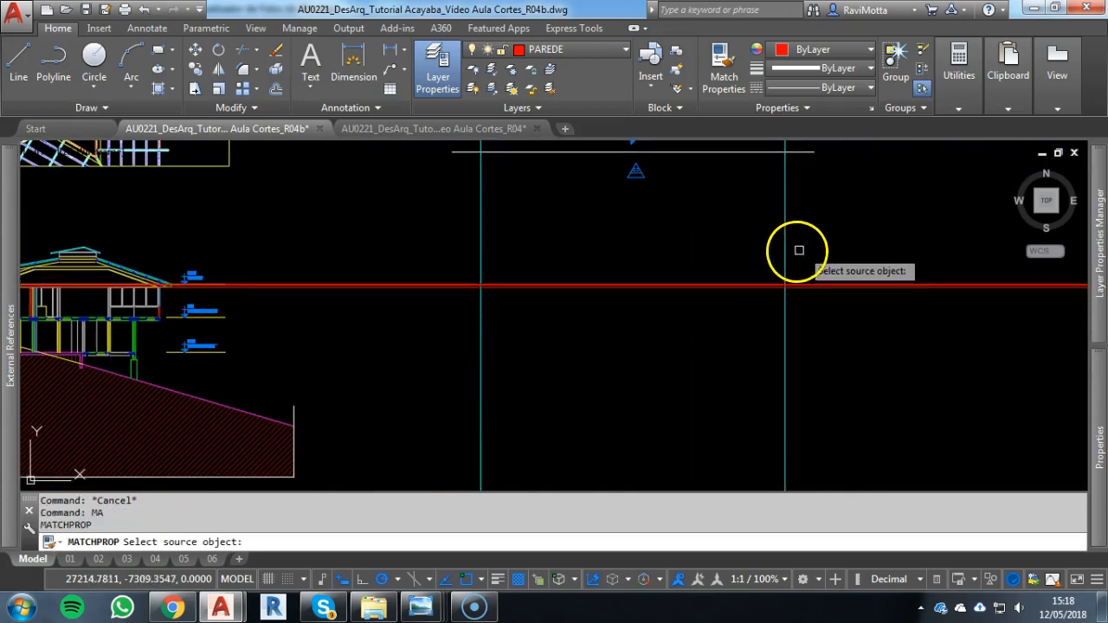
pyautogui.click(787, 252)
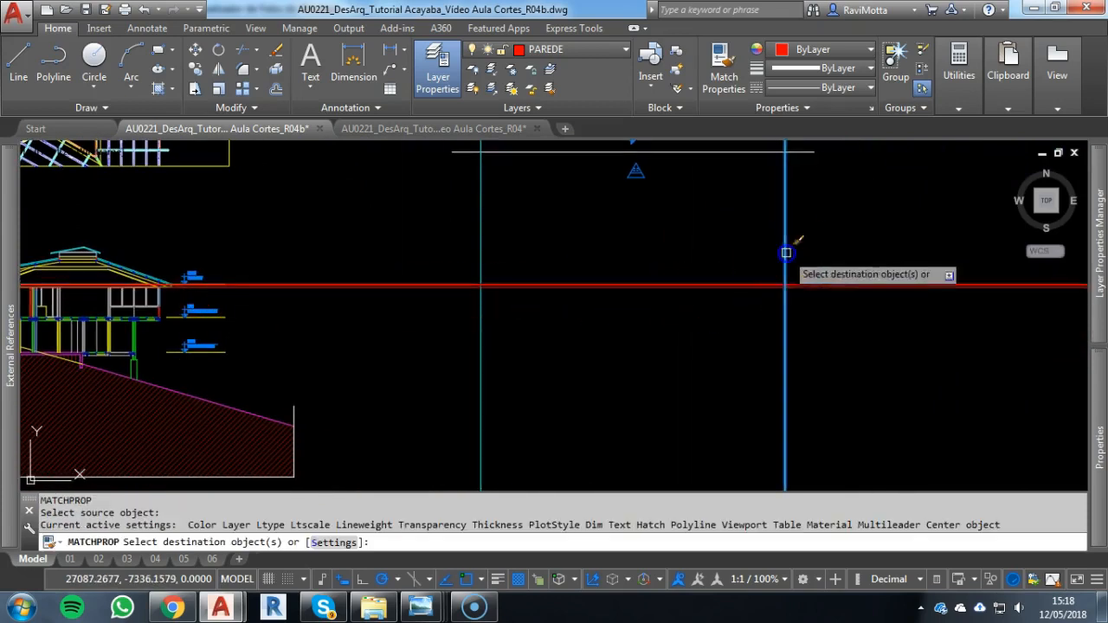
pyautogui.click(477, 260)
pyautogui.press('Escape')
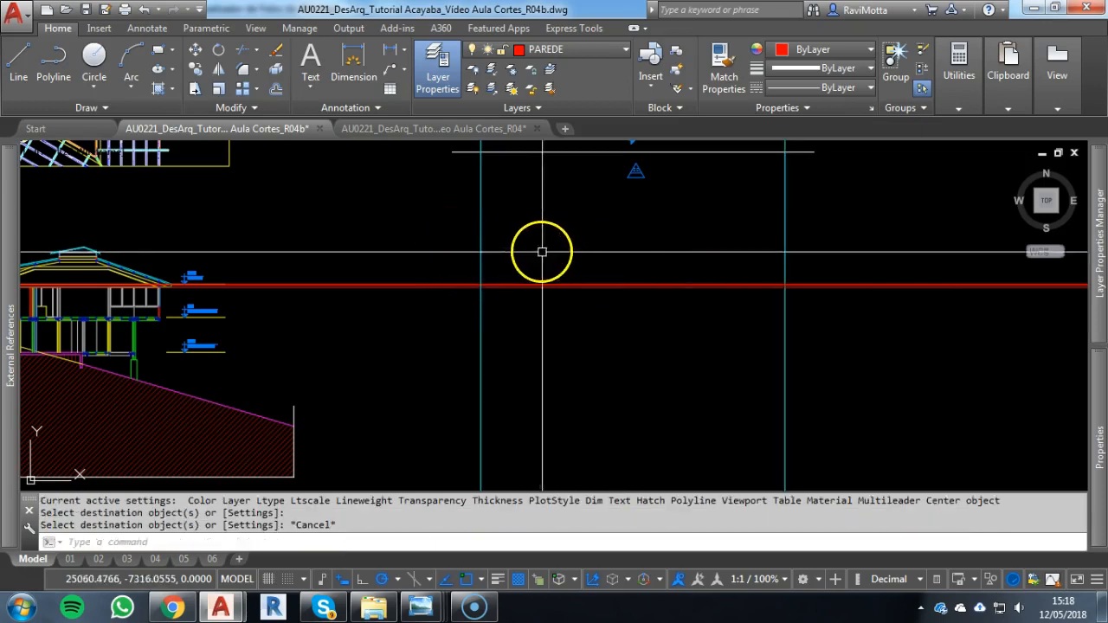
pyautogui.press('Escape')
# Trim the horizontal and vertical construction lines against each other so only the closed roof eave strip remains below the rotated plan
pyautogui.write('tr')
pyautogui.press('Return')
pyautogui.click(816, 253)
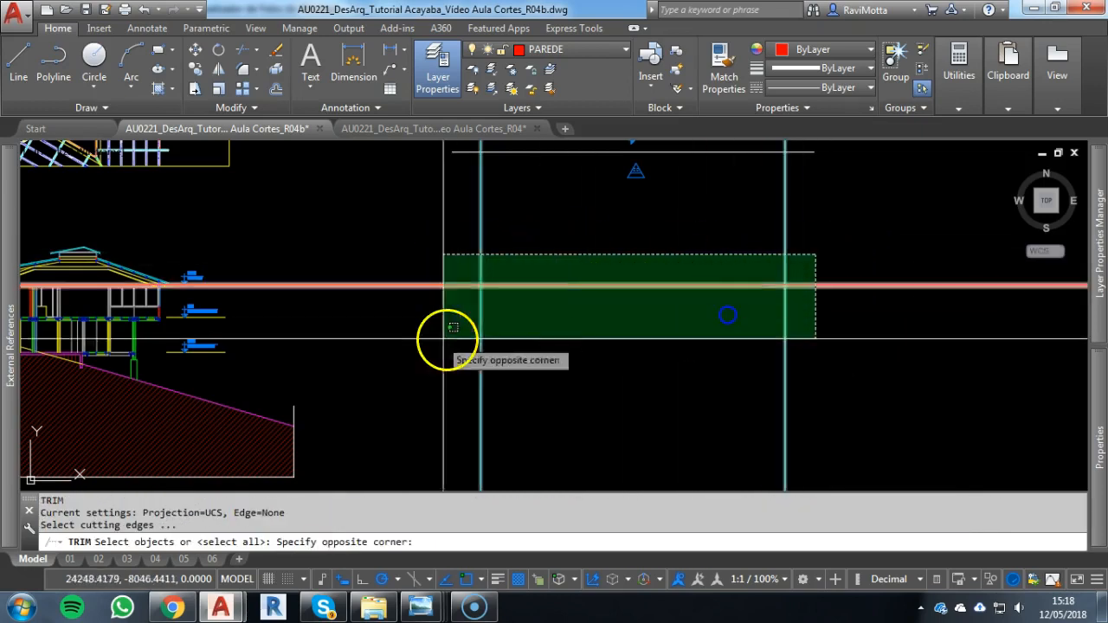
pyautogui.click(443, 339)
pyautogui.rightClick(403, 321)
pyautogui.click(437, 252)
pyautogui.click(396, 343)
pyautogui.click(969, 246)
pyautogui.click(912, 357)
pyautogui.click(918, 344)
pyautogui.click(723, 391)
pyautogui.click(549, 337)
pyautogui.click(407, 363)
pyautogui.click(832, 216)
pyautogui.click(421, 217)
pyautogui.press('Escape')
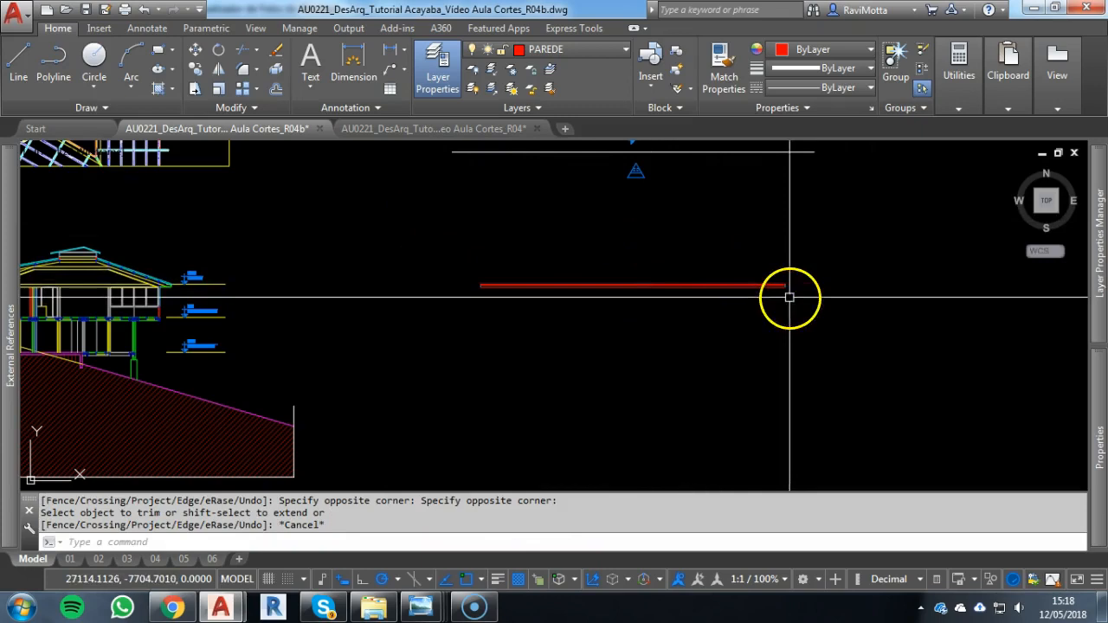
# Match the eave strip's horizontal lines to the properties of its cyan vertical end line
pyautogui.scroll(2, 814, 279)
pyautogui.press('Escape')
pyautogui.write('ma')
pyautogui.press('Return')
pyautogui.scroll(4, 396, 281)
pyautogui.moveTo(185, 306); pyautogui.dragTo(614, 273, button='middle')
pyautogui.scroll(1, 439, 279)
pyautogui.click(423, 287)
pyautogui.click(500, 240)
pyautogui.click(457, 343)
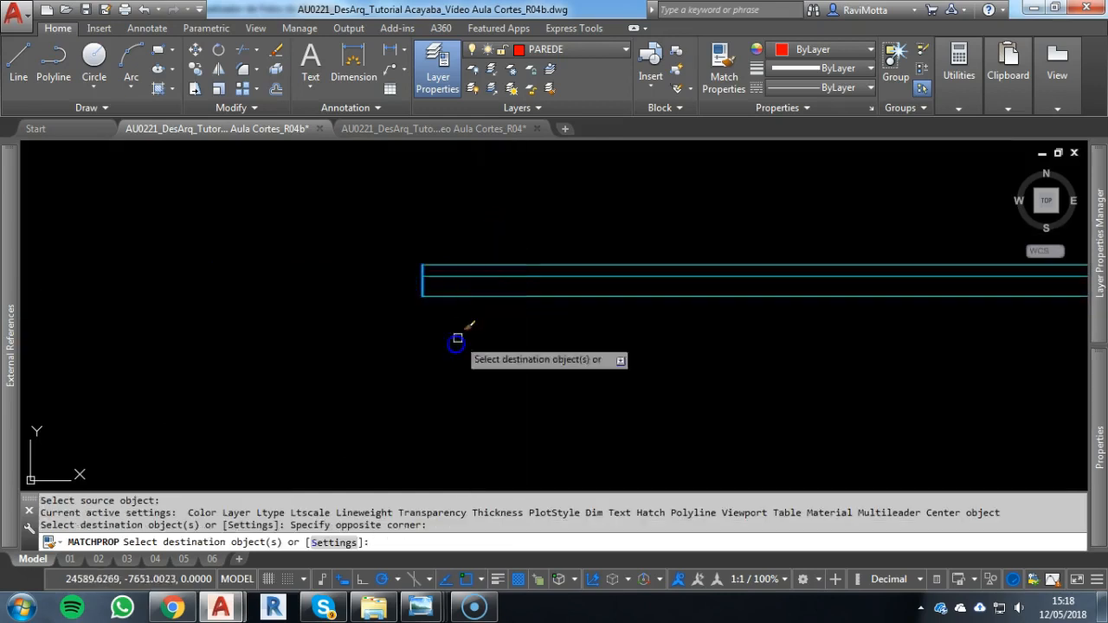
pyautogui.press('Escape')
pyautogui.scroll(-1, 569, 313)
pyautogui.scroll(-3, 568, 313)
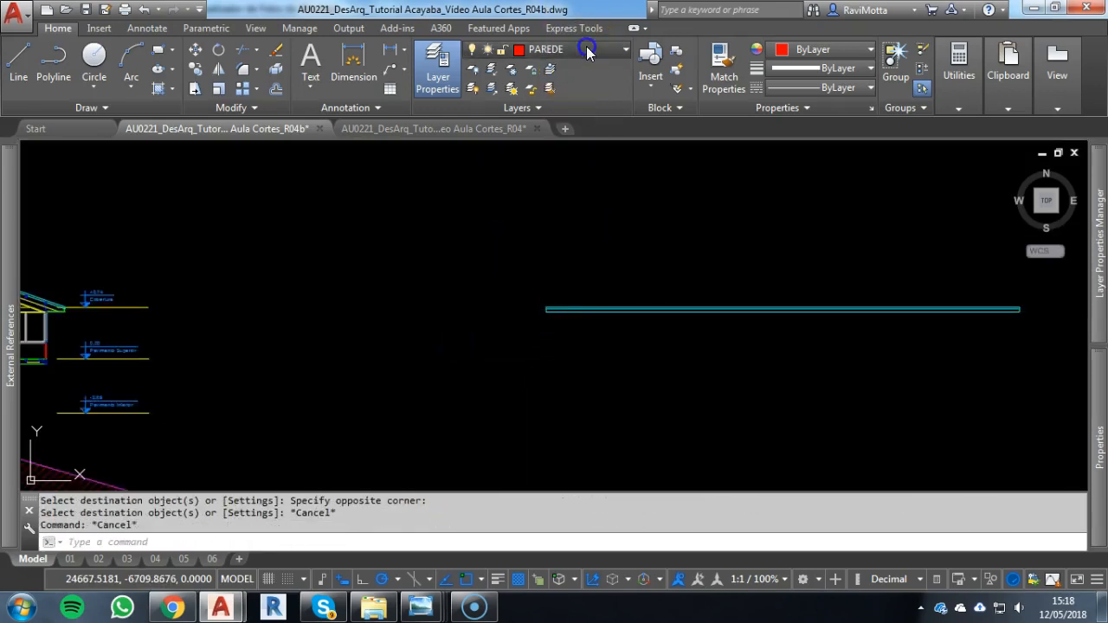
# Make P04 the current layer
pyautogui.click(586, 52)
pyautogui.click(557, 110)
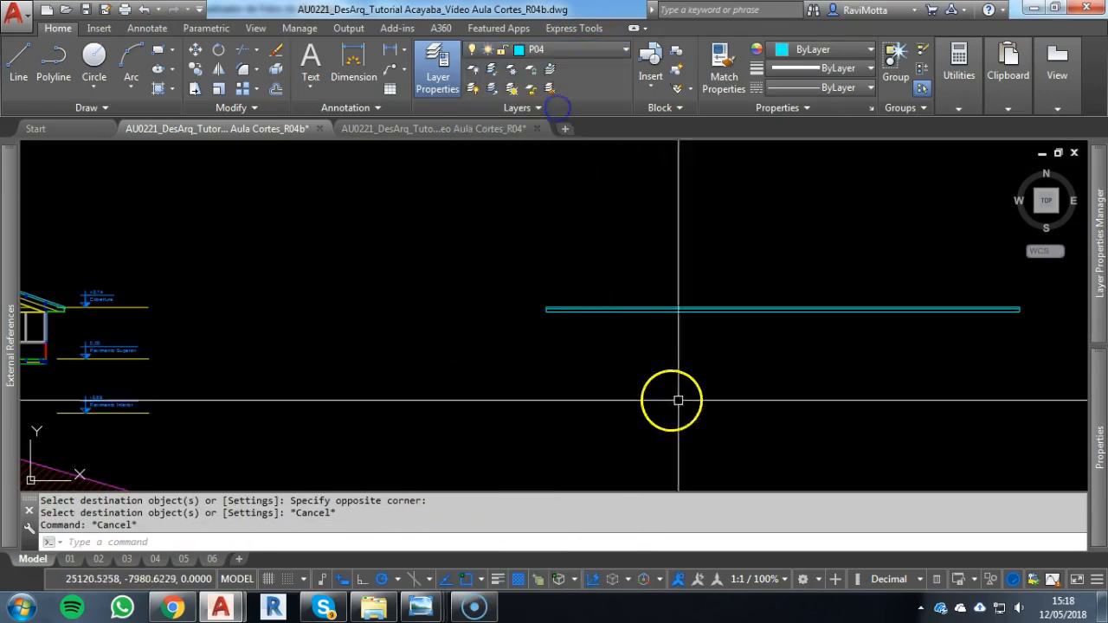
pyautogui.press('Escape')
# Switch to the photo viewer to examine the reference photo of the house, and return to the AutoCAD drawing
pyautogui.scroll(-2, 757, 371)
pyautogui.moveTo(756, 372)
pyautogui.mouseDown(button='middle')
pyautogui.moveTo(678, 406)
pyautogui.moveTo(645, 440)
pyautogui.mouseUp(button='middle')
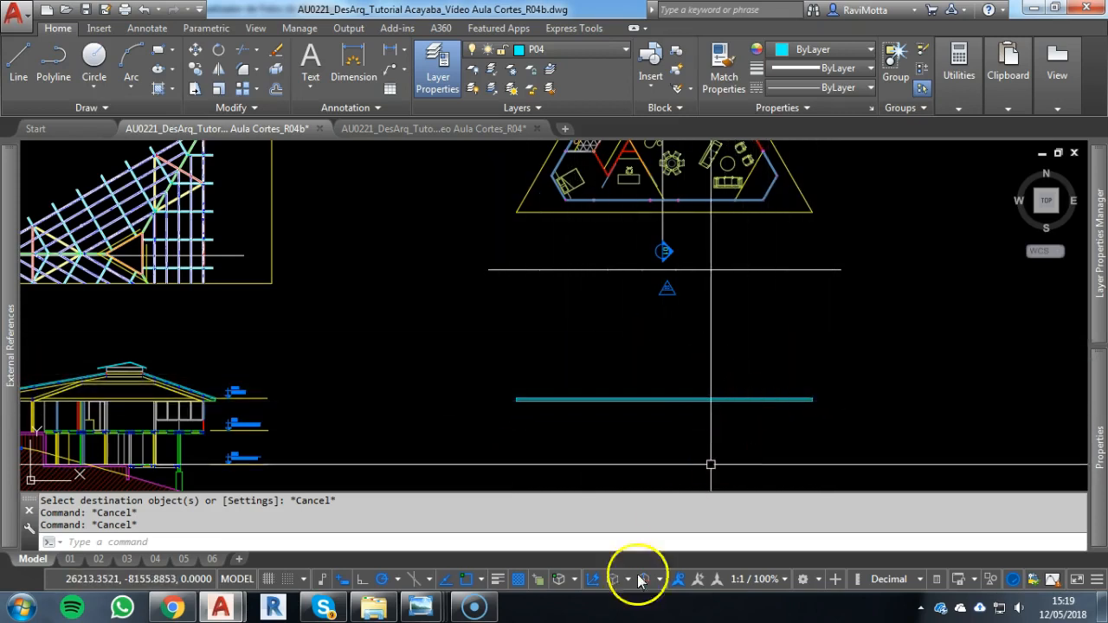
pyautogui.moveTo(418, 610)
pyautogui.click(527, 483)
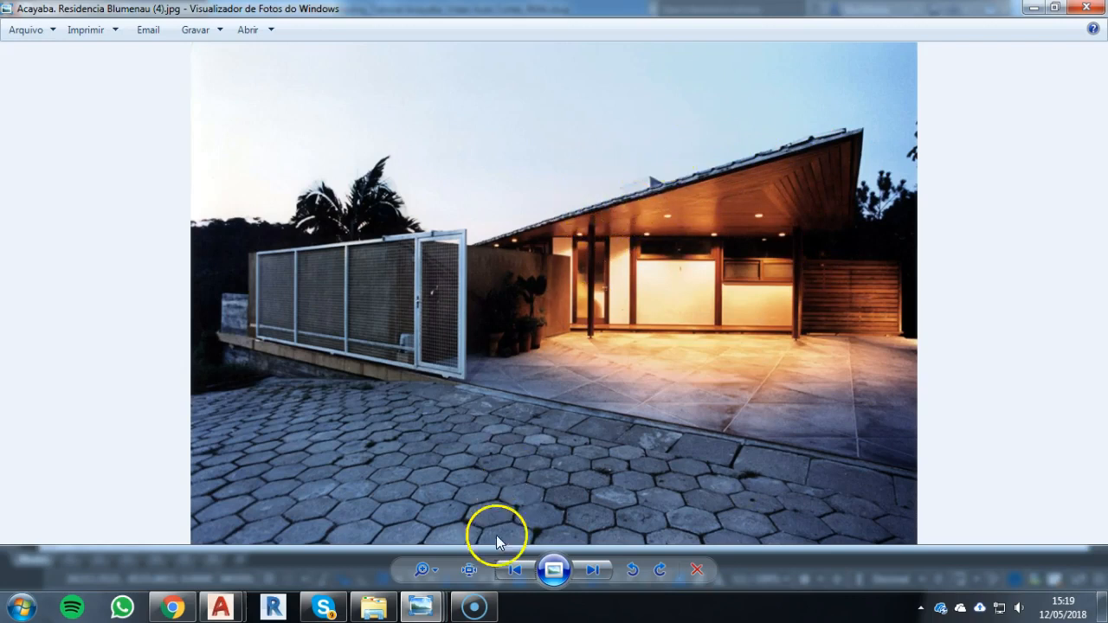
pyautogui.hotkey('alt', 'Tab')
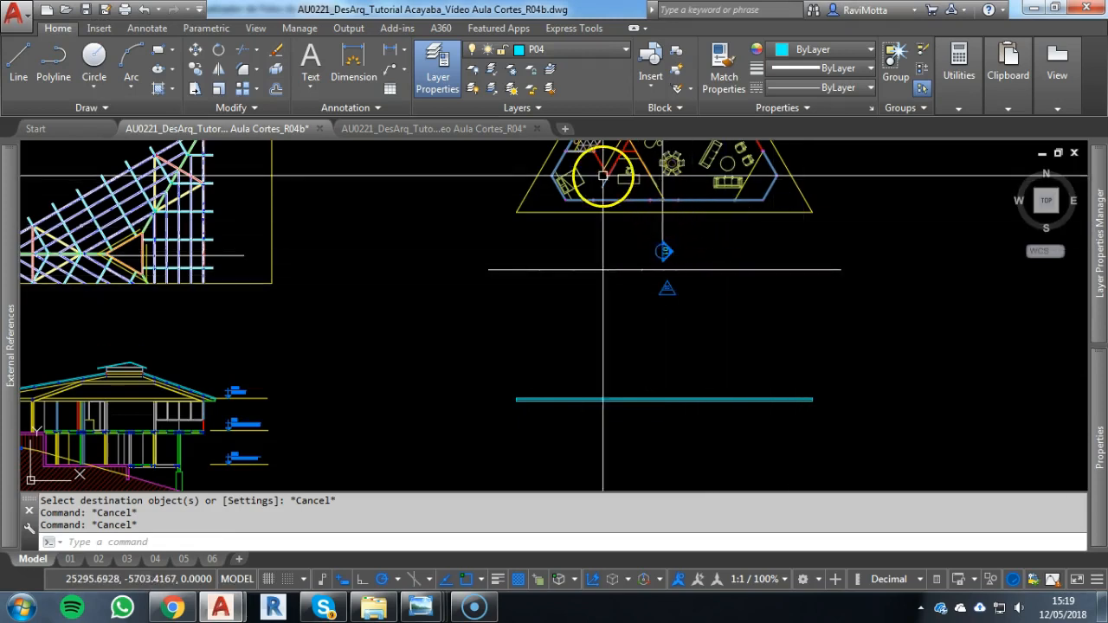
# Make P03 the current layer and draw a vertical construction line through the left outer corner of the rotated plan's front wall
pyautogui.scroll(2, 561, 176)
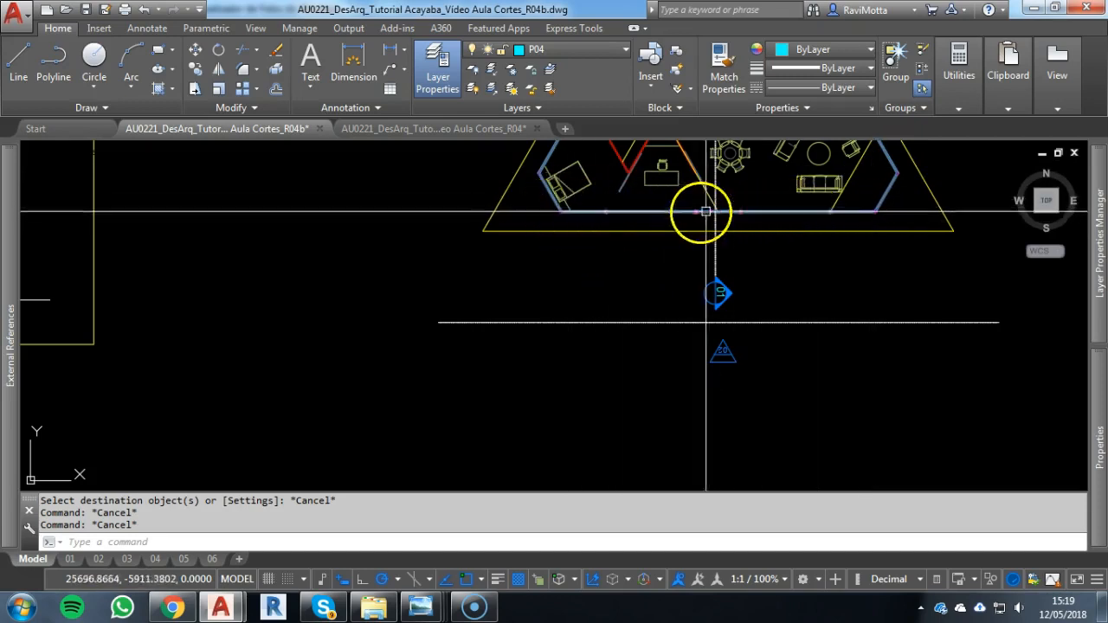
pyautogui.click(568, 58)
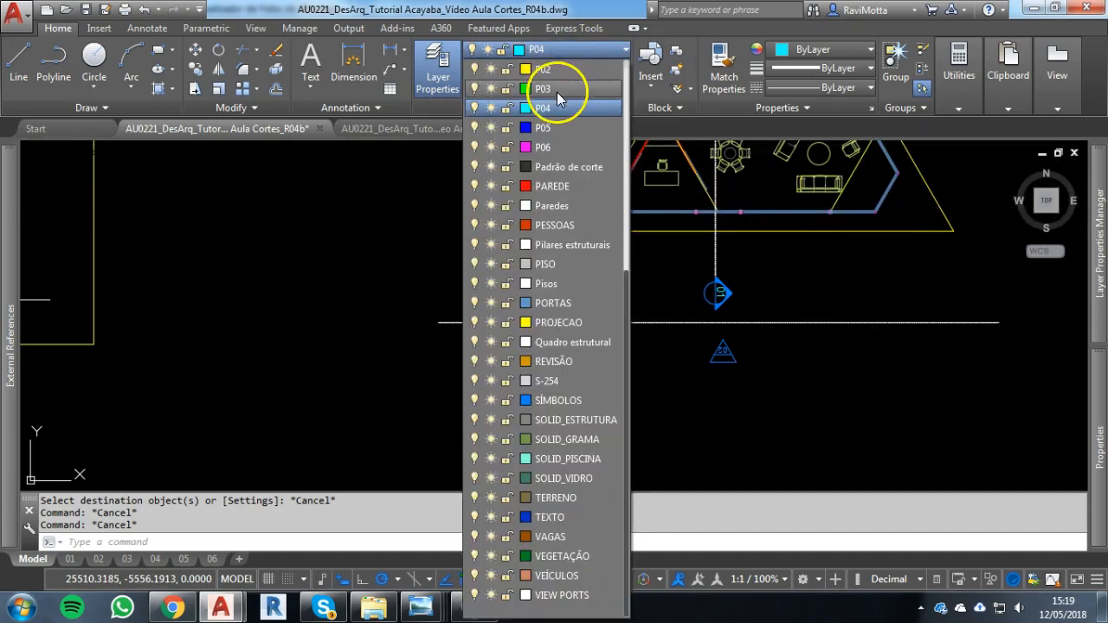
pyautogui.click(540, 89)
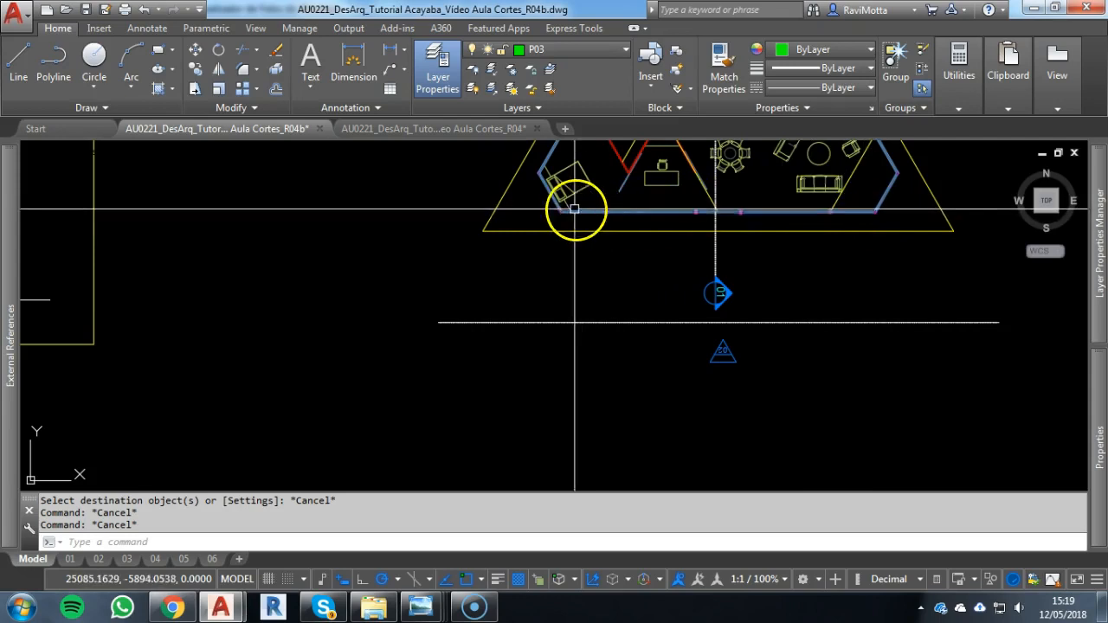
pyautogui.scroll(5, 575, 209)
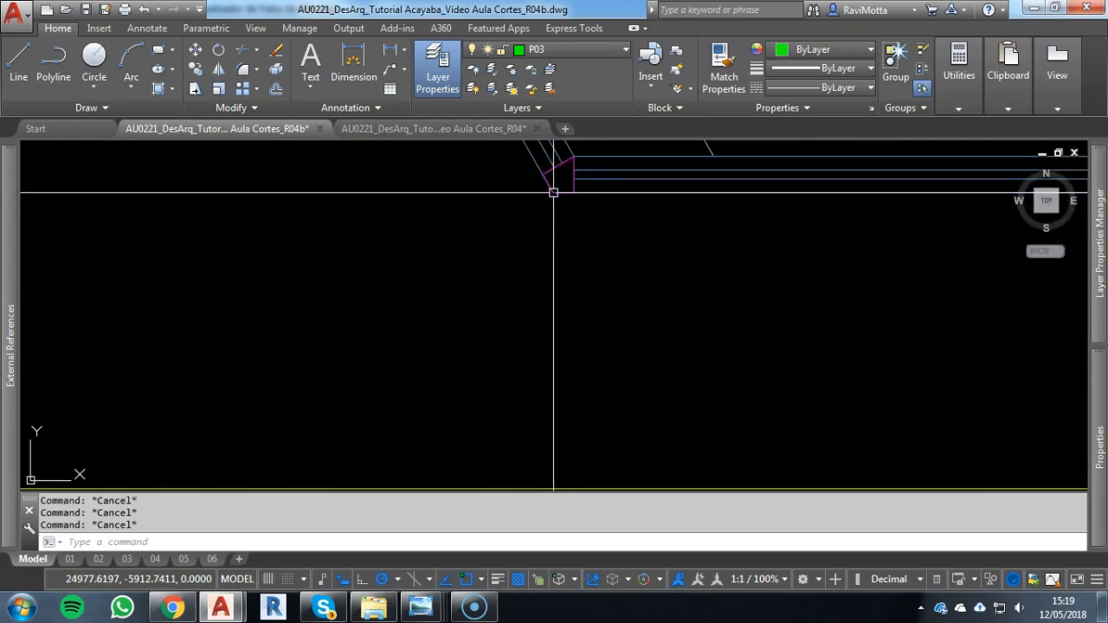
pyautogui.write('xl')
pyautogui.press('Return')
pyautogui.write('v')
pyautogui.press('Return')
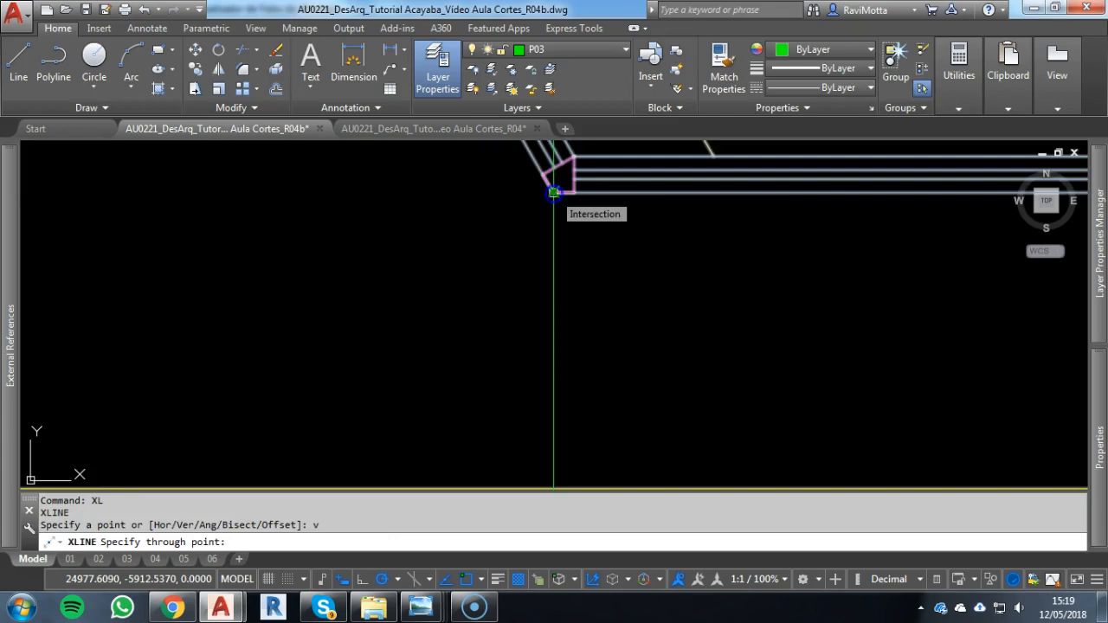
pyautogui.click(554, 192)
# Draw a vertical construction line through the right outer corner of the rotated plan's front wall
pyautogui.scroll(-5, 625, 266)
pyautogui.moveTo(583, 277); pyautogui.dragTo(294, 272, button='middle')
pyautogui.moveTo(819, 267); pyautogui.dragTo(339, 242, button='middle')
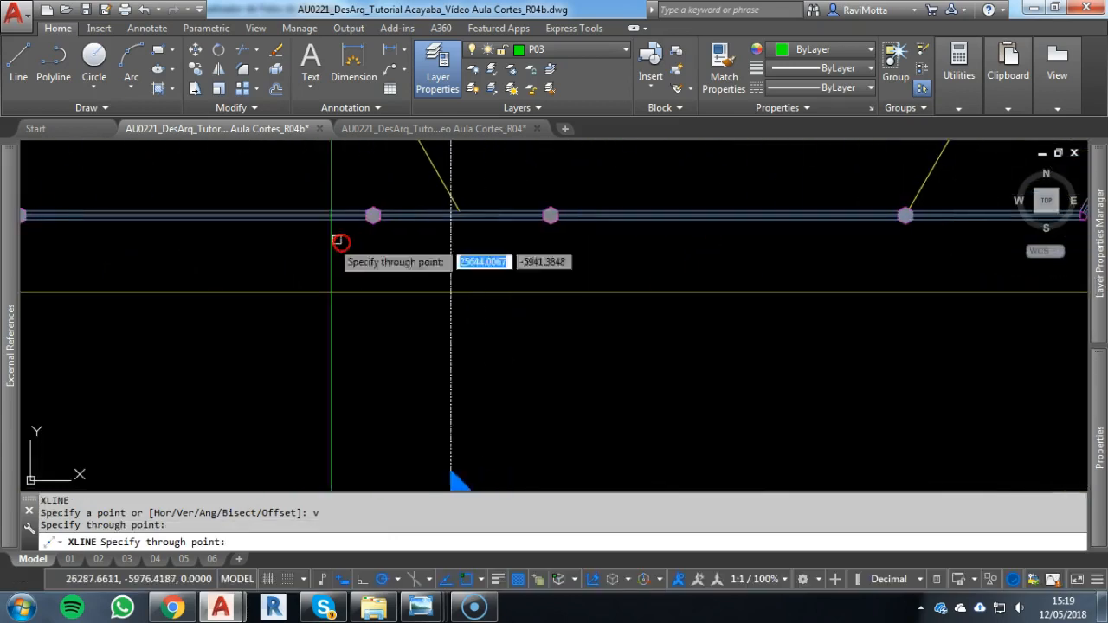
pyautogui.moveTo(517, 250); pyautogui.dragTo(106, 248, button='middle')
pyautogui.scroll(2, 691, 212)
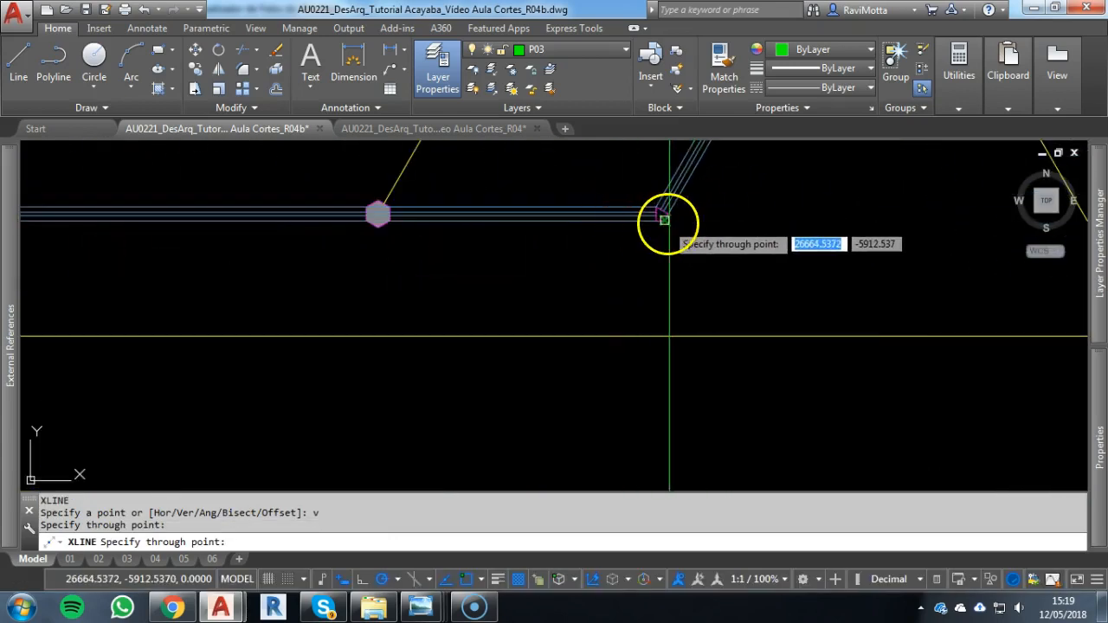
pyautogui.click(664, 220)
pyautogui.press('Escape')
pyautogui.scroll(-3, 633, 272)
pyautogui.moveTo(633, 272); pyautogui.dragTo(914, 161, button='middle')
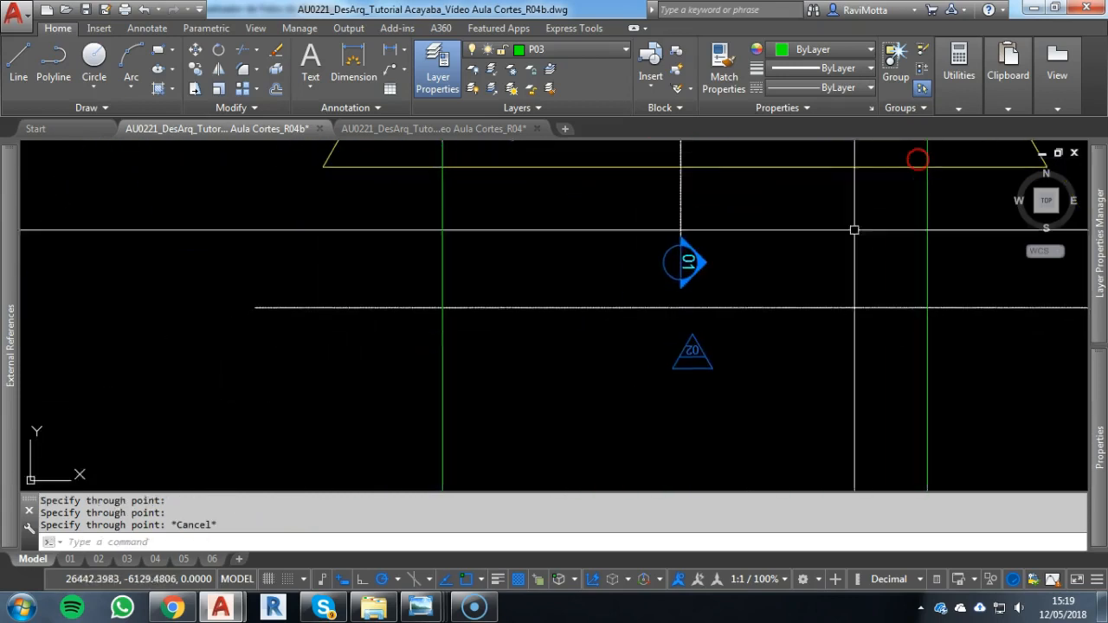
pyautogui.press('Escape')
# Draw a horizontal construction line through the top edge of the section's upper floor slab at the Pavimento Superior level
pyautogui.scroll(-3, 874, 322)
pyautogui.scroll(1, 845, 341)
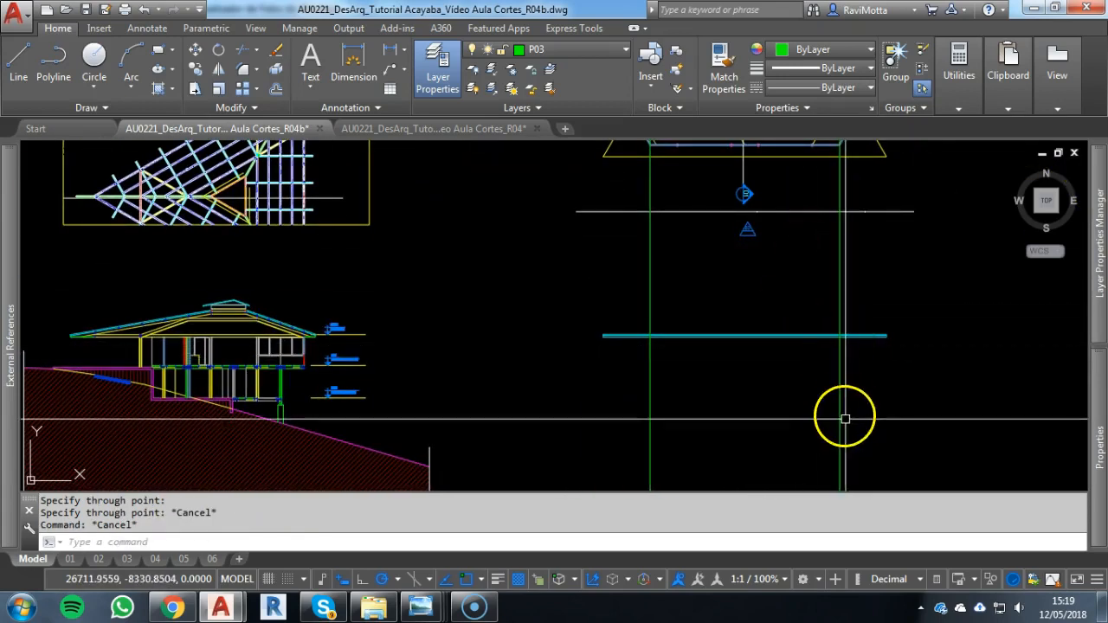
pyautogui.scroll(5, 295, 372)
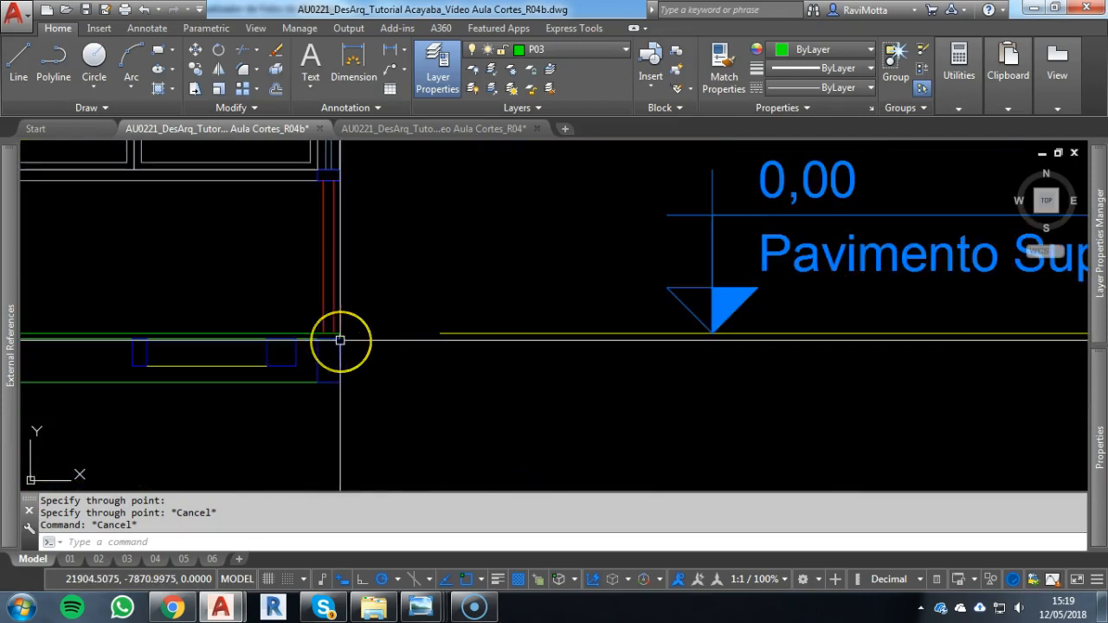
pyautogui.write('xl')
pyautogui.press('Return')
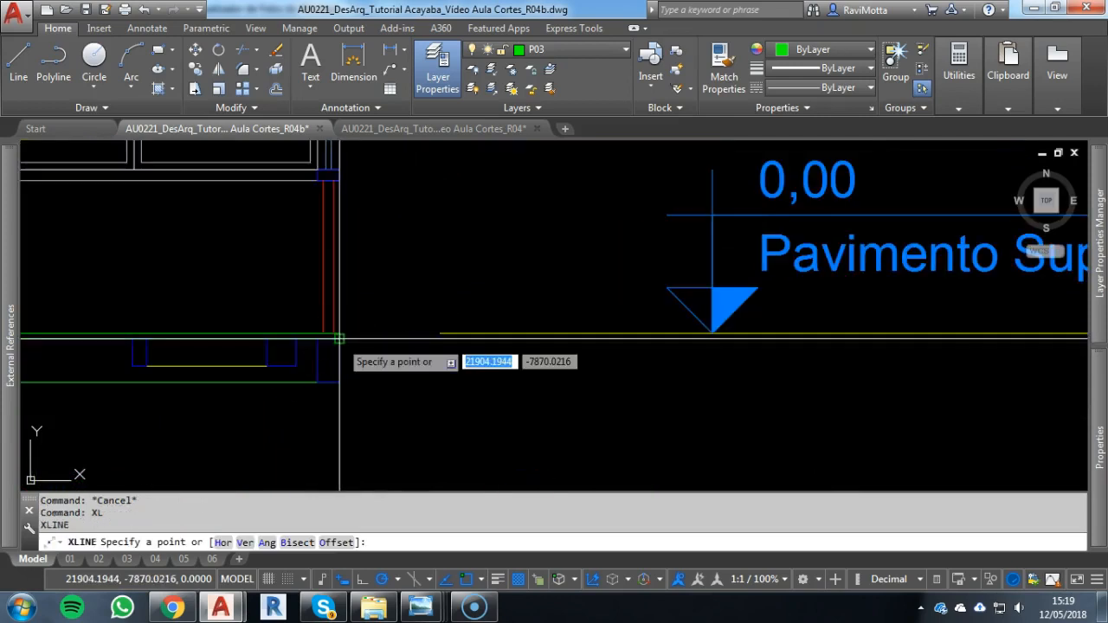
pyautogui.write('h')
pyautogui.press('Return')
pyautogui.click(340, 334)
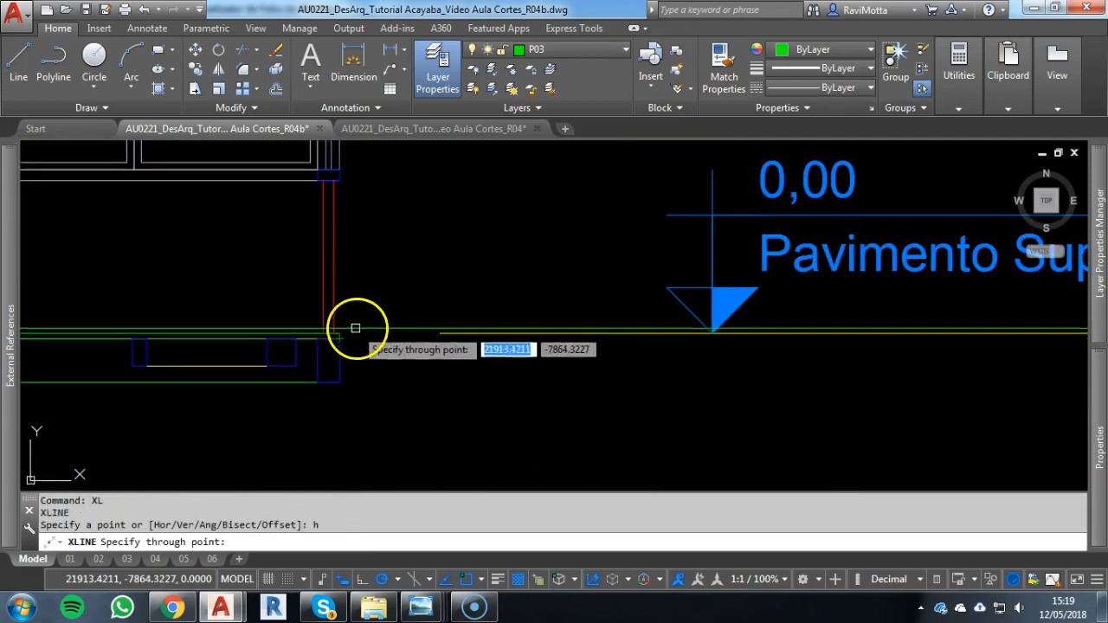
pyautogui.press('Escape')
pyautogui.scroll(-7, 497, 329)
pyautogui.moveTo(670, 359); pyautogui.dragTo(154, 329, button='middle')
pyautogui.press('Escape')
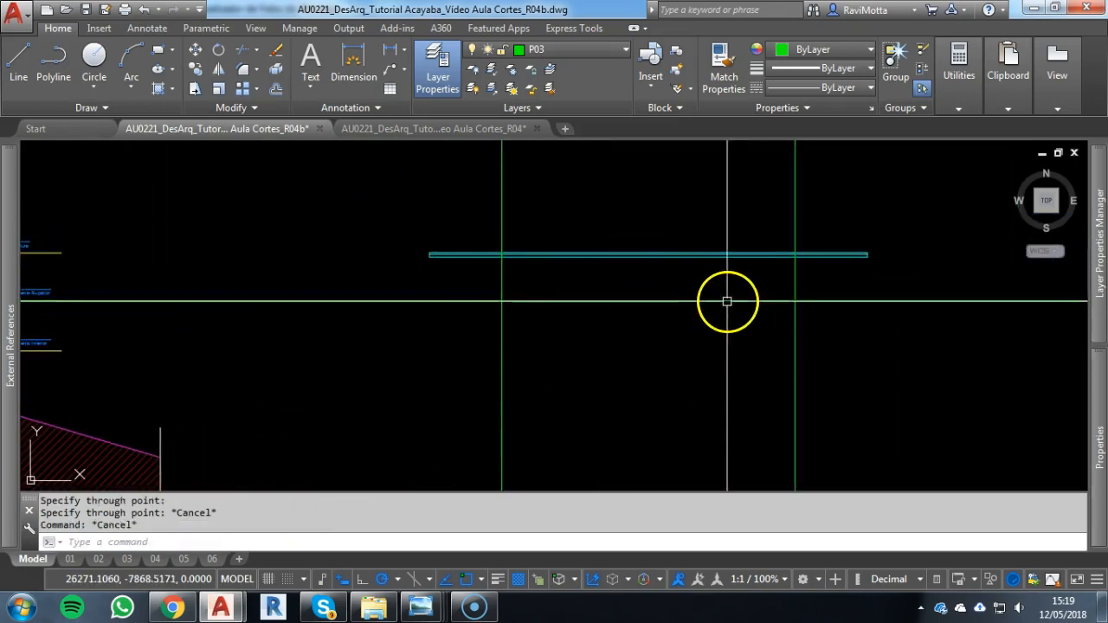
# Fillet the floor-level line with both vertical wall lines to form the façade's two lower corners
pyautogui.write('f')
pyautogui.press('Return')
pyautogui.click(501, 283)
pyautogui.click(677, 300)
pyautogui.press('Return')
pyautogui.click(789, 300)
pyautogui.click(794, 281)
pyautogui.press('Escape')
pyautogui.press('Escape')
# Trim both vertical wall lines above the lower edge of the roof eave strip
pyautogui.write('tr')
pyautogui.press('Return')
pyautogui.click(624, 252)
pyautogui.press('Return')
pyautogui.click(511, 228)
pyautogui.click(496, 228)
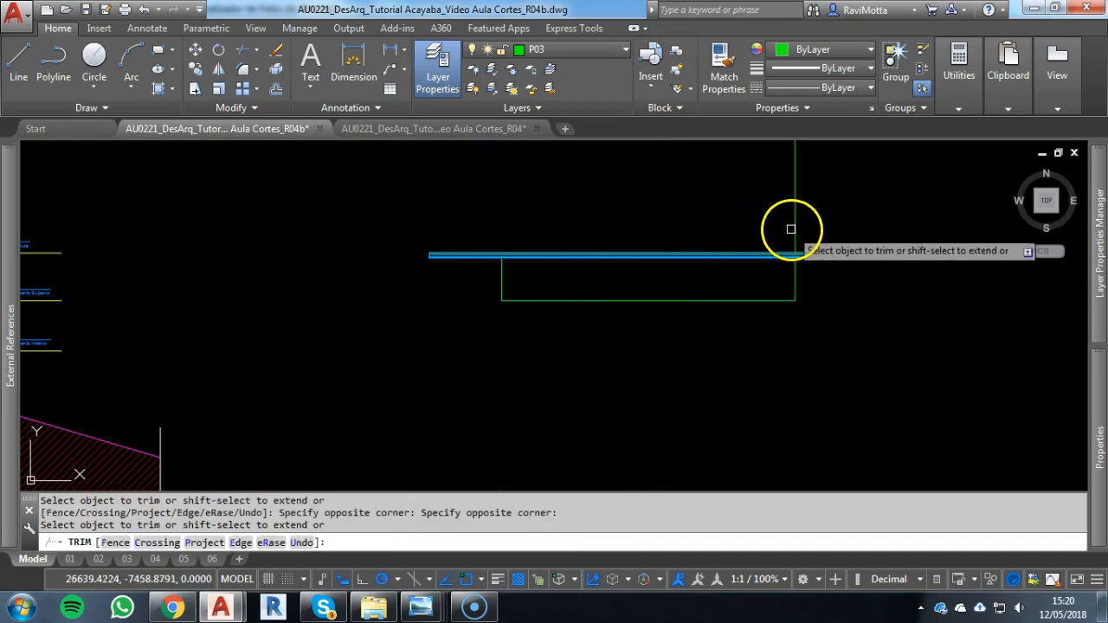
pyautogui.click(790, 228)
pyautogui.press('Escape')
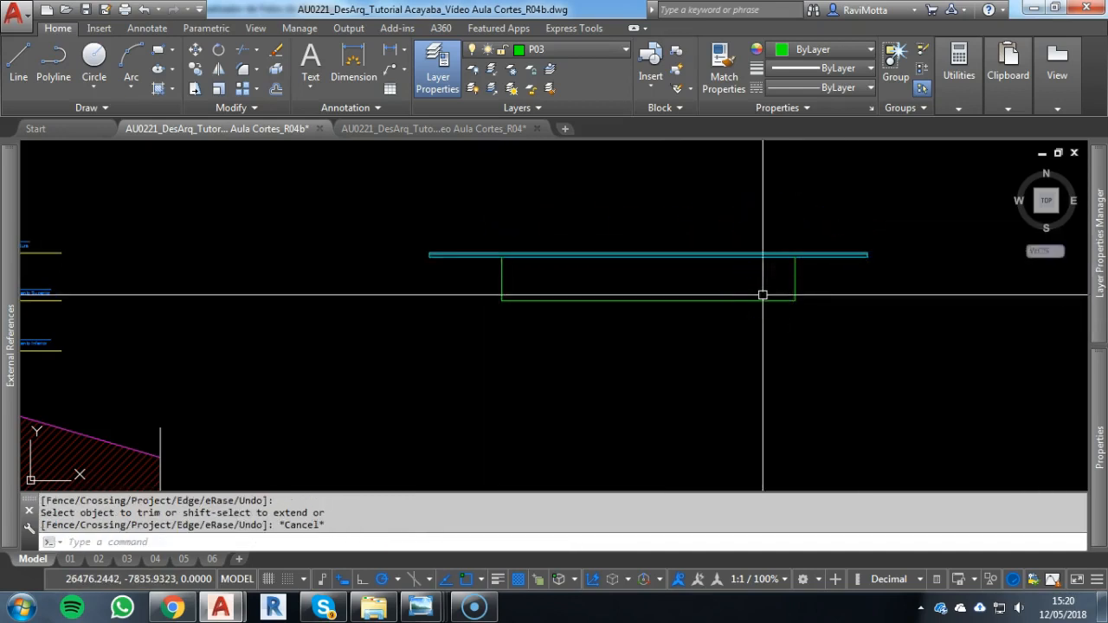
# Draw a vertical construction line through the outermost left wall vertex of the rotated floor plan, beside the bed
pyautogui.scroll(-2, 652, 318)
pyautogui.moveTo(672, 243); pyautogui.dragTo(669, 394, button='middle')
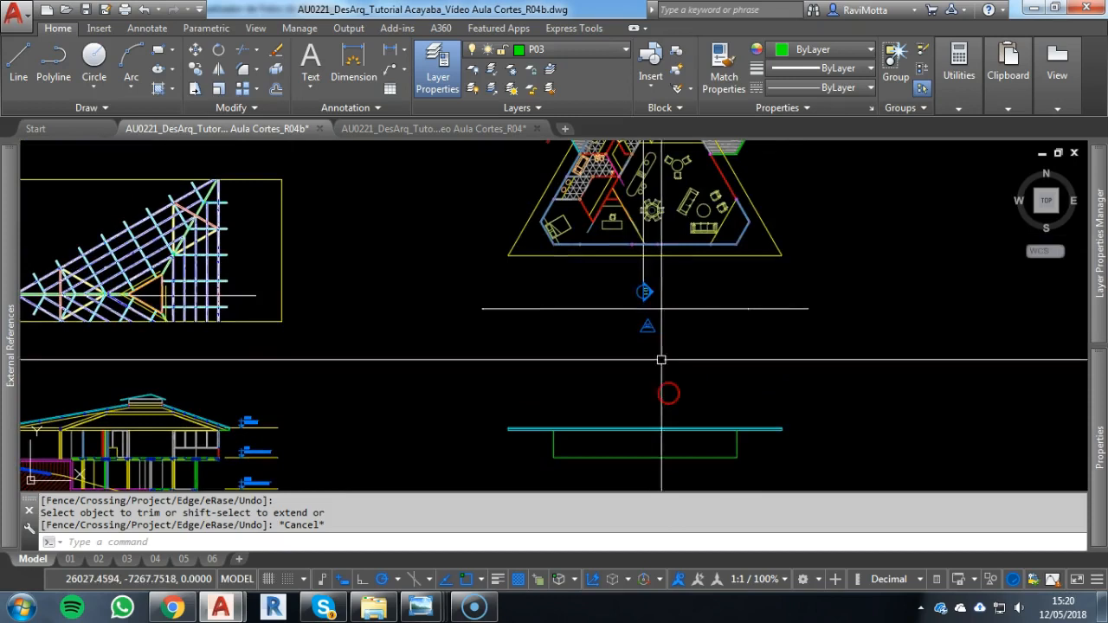
pyautogui.scroll(4, 667, 242)
pyautogui.moveTo(667, 242); pyautogui.dragTo(638, 342, button='middle')
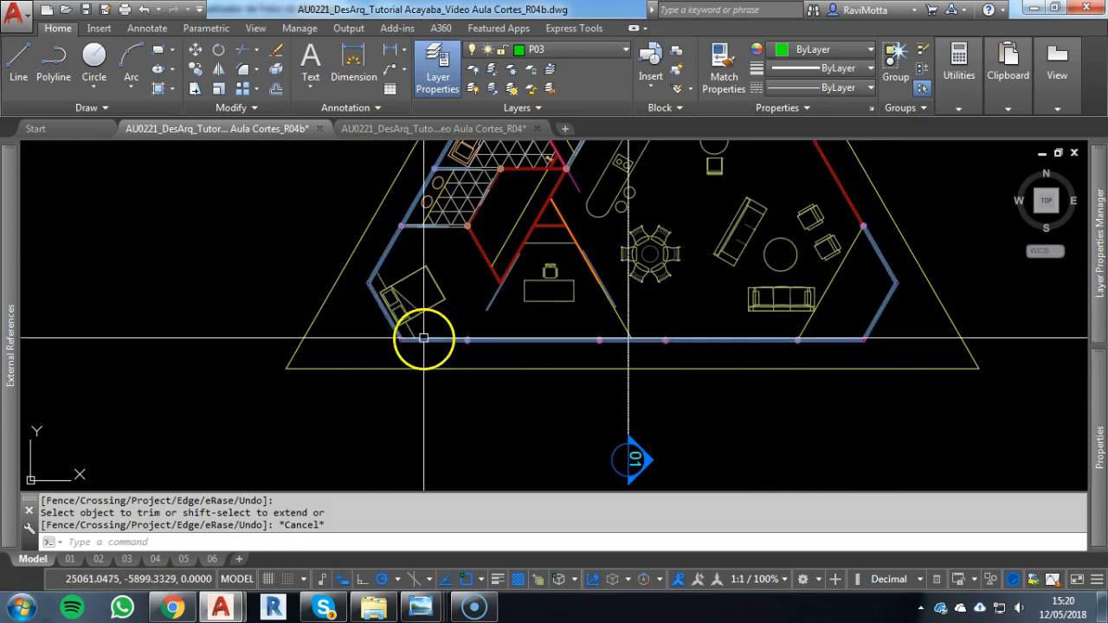
pyautogui.moveTo(425, 334); pyautogui.dragTo(489, 251, button='middle')
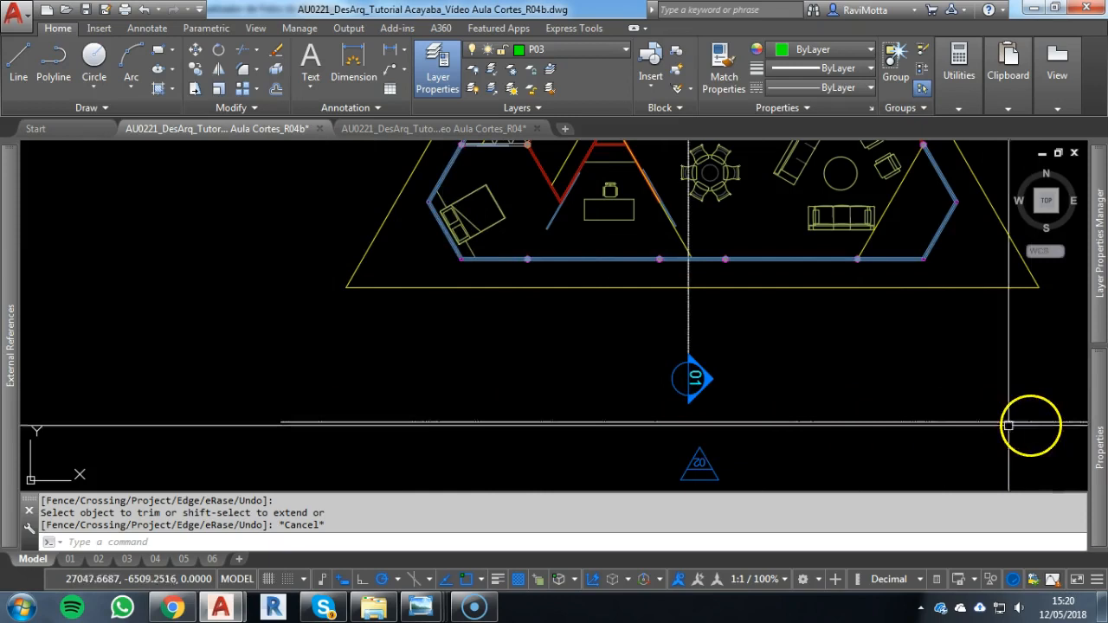
pyautogui.scroll(6, 415, 208)
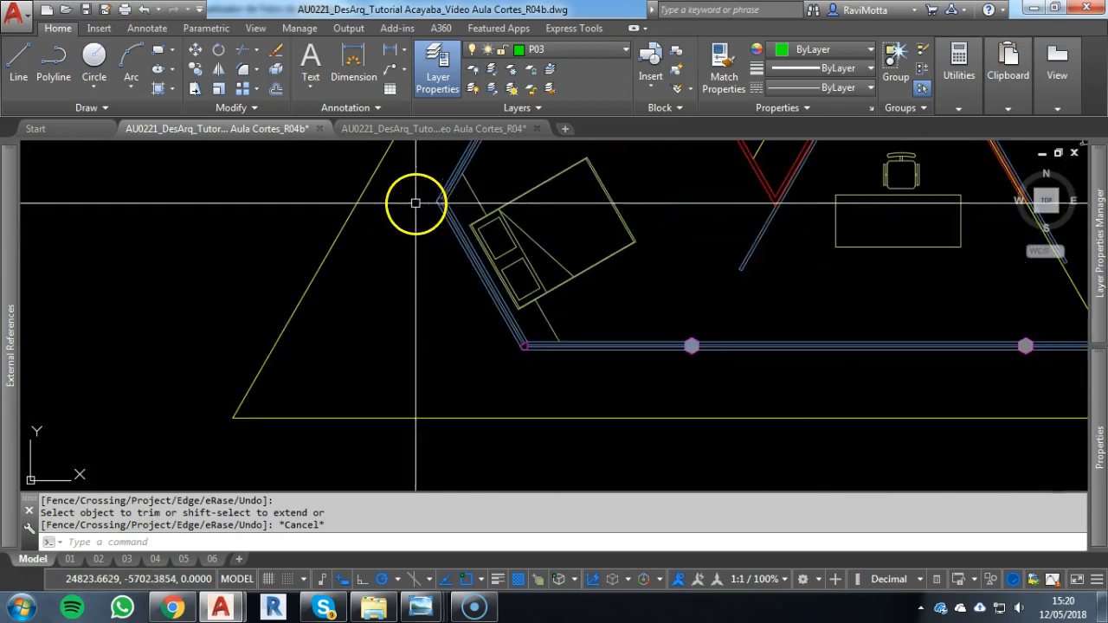
pyautogui.press('Escape')
pyautogui.scroll(1, 434, 199)
pyautogui.scroll(-1, 435, 199)
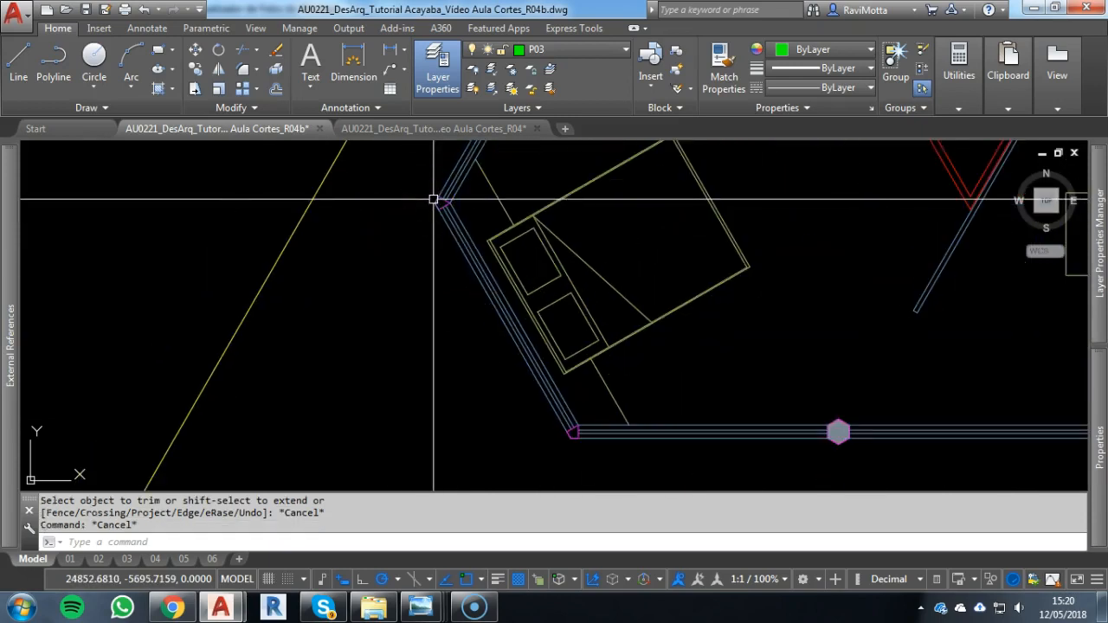
pyautogui.write('XL')
pyautogui.press('Return')
pyautogui.write('v')
pyautogui.press('Return')
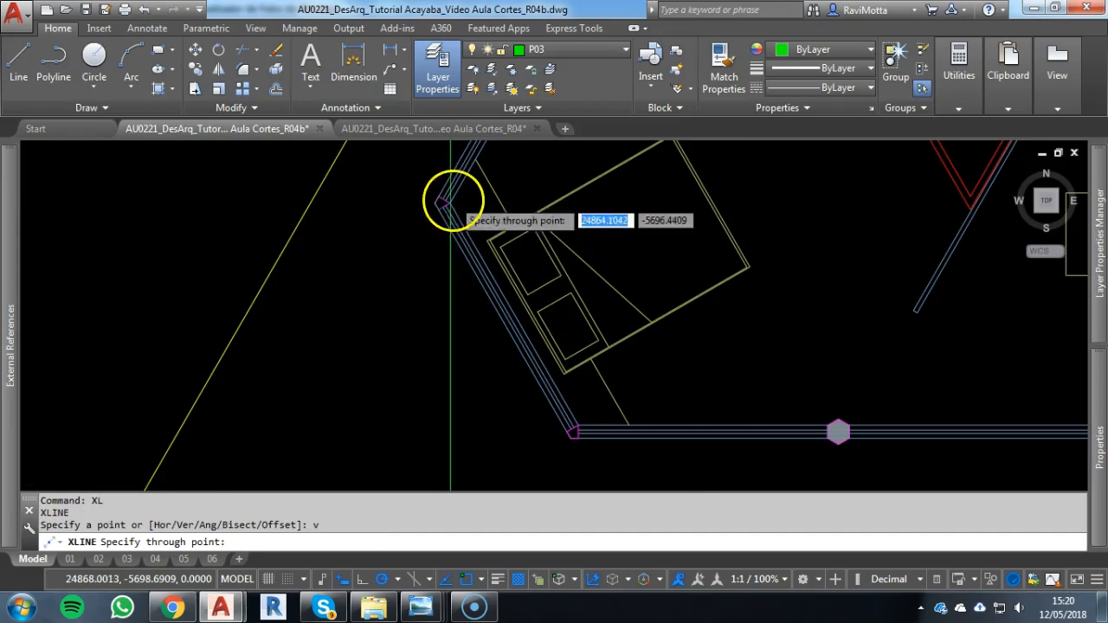
pyautogui.scroll(2, 410, 204)
pyautogui.scroll(-4, 424, 243)
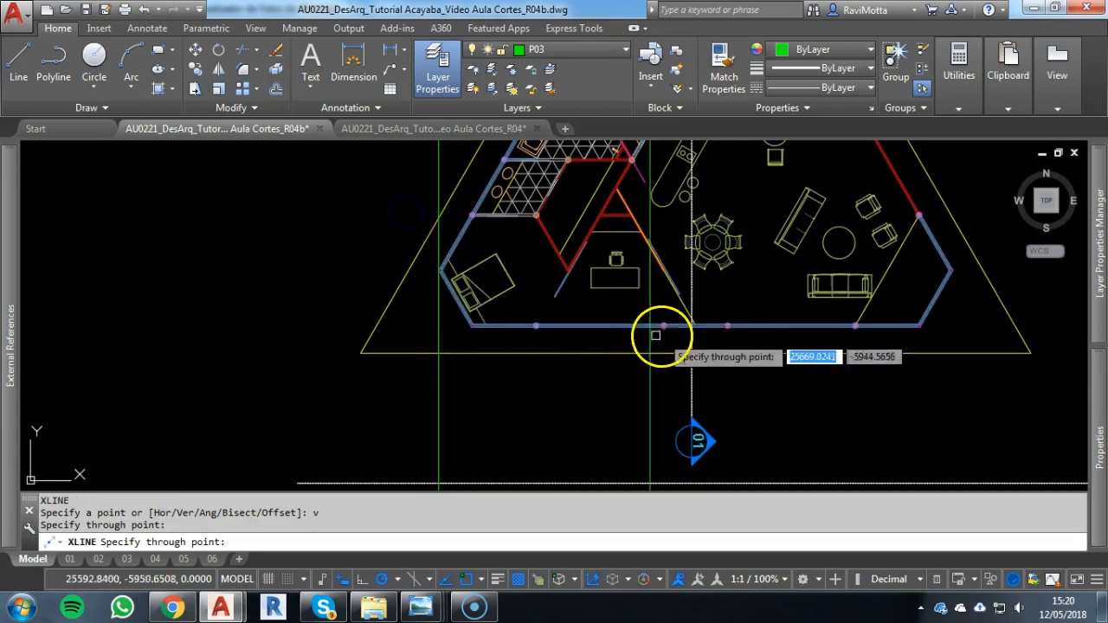
# Draw a vertical construction line through the outermost right wall vertex of the rotated floor plan
pyautogui.scroll(2, 963, 262)
pyautogui.scroll(4, 964, 262)
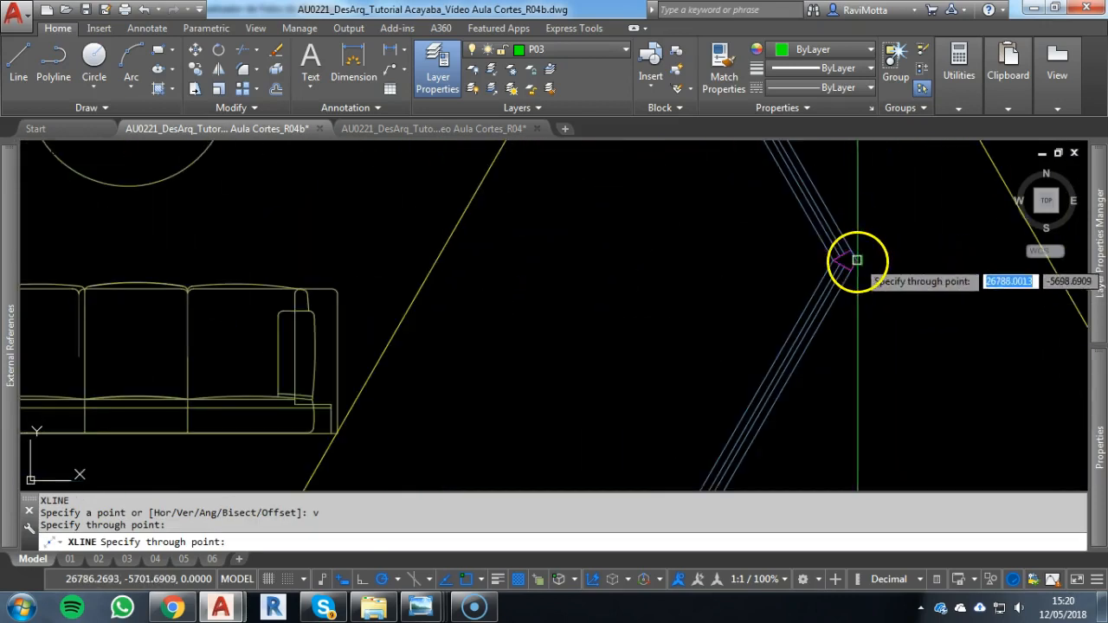
pyautogui.click(857, 259)
pyautogui.scroll(-10, 857, 263)
pyautogui.moveTo(767, 312); pyautogui.dragTo(766, 210, button='middle')
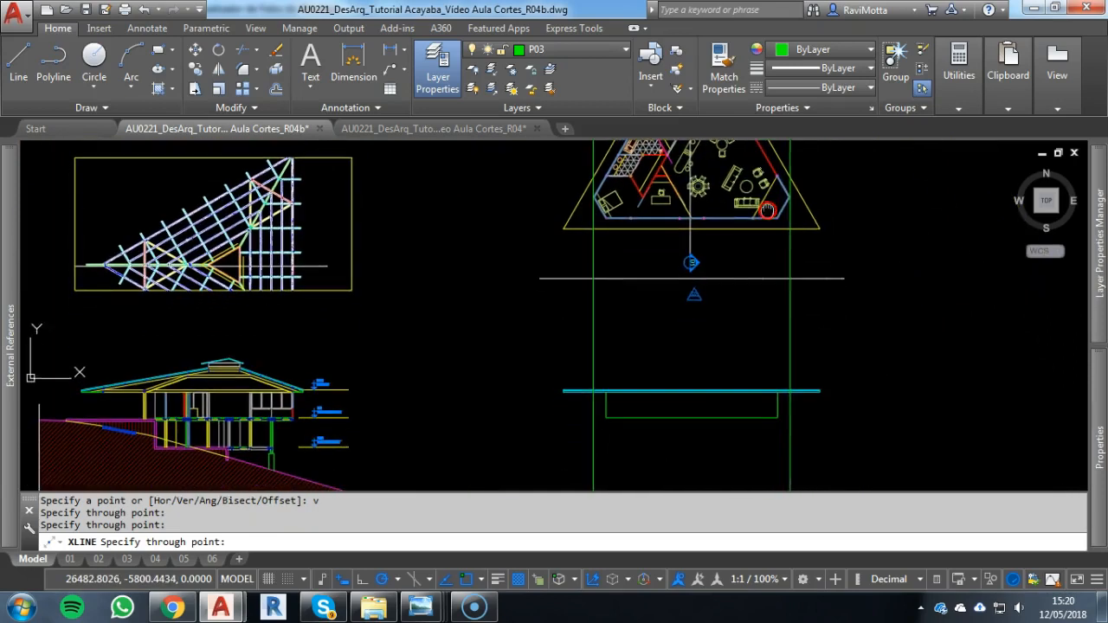
pyautogui.press('Escape')
pyautogui.press('Escape')
pyautogui.press('Escape')
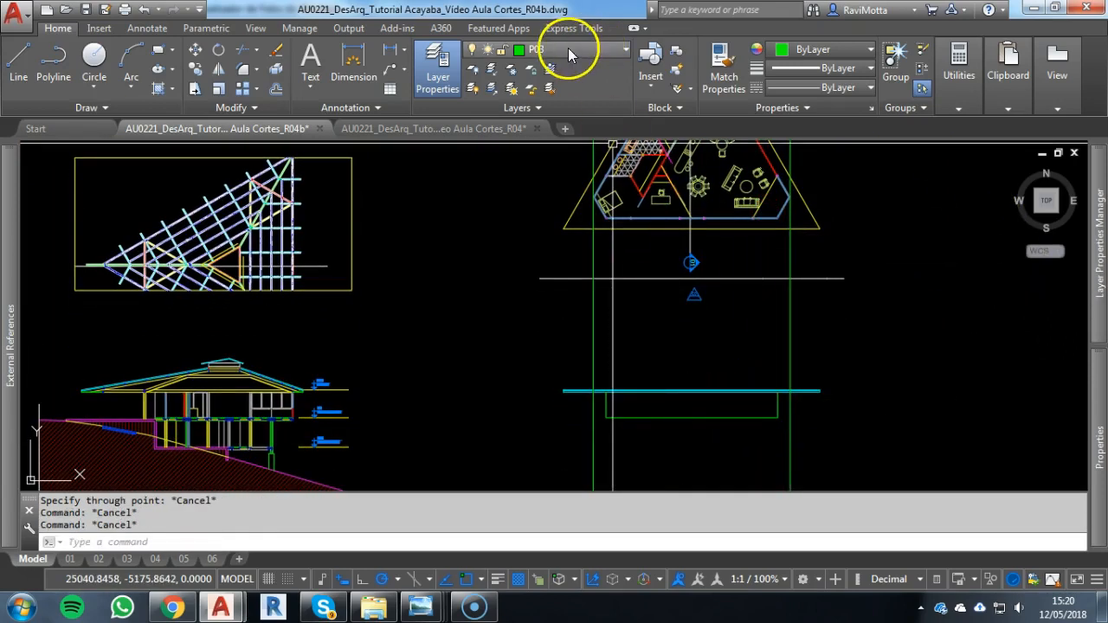
# Make P02 the current layer and move the two new vertical construction lines onto it
pyautogui.click(569, 52)
pyautogui.click(540, 71)
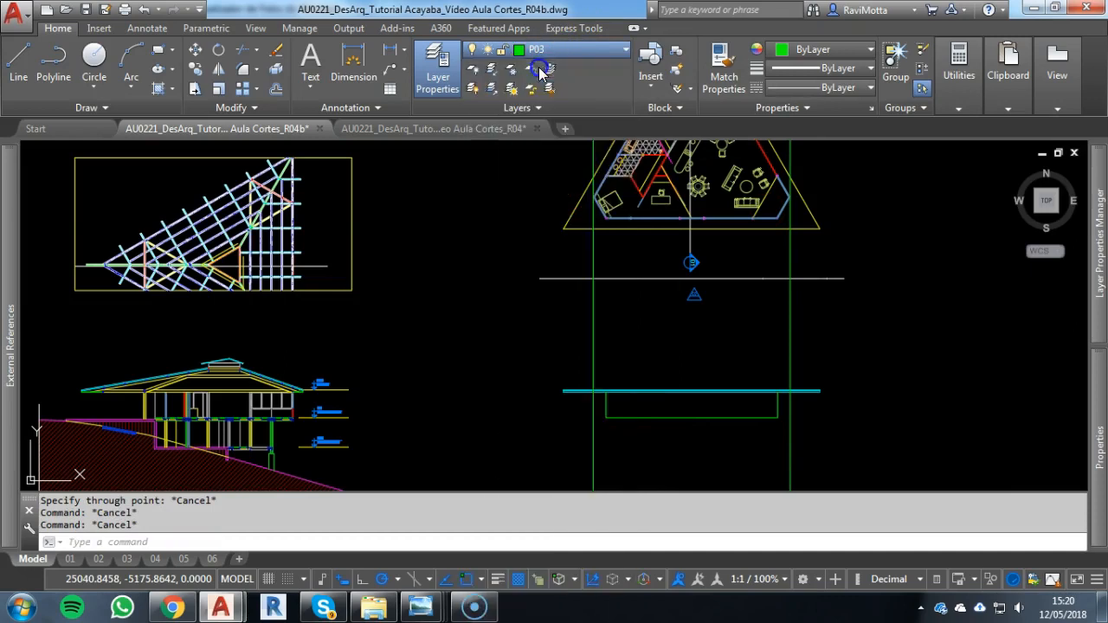
pyautogui.click(816, 452)
pyautogui.click(455, 447)
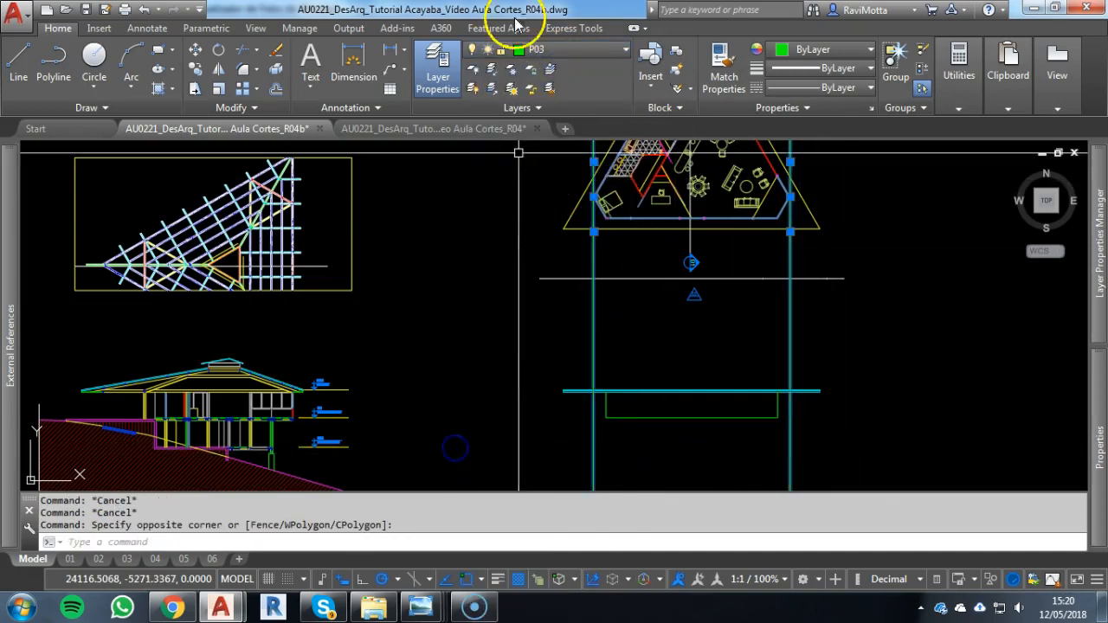
pyautogui.click(554, 51)
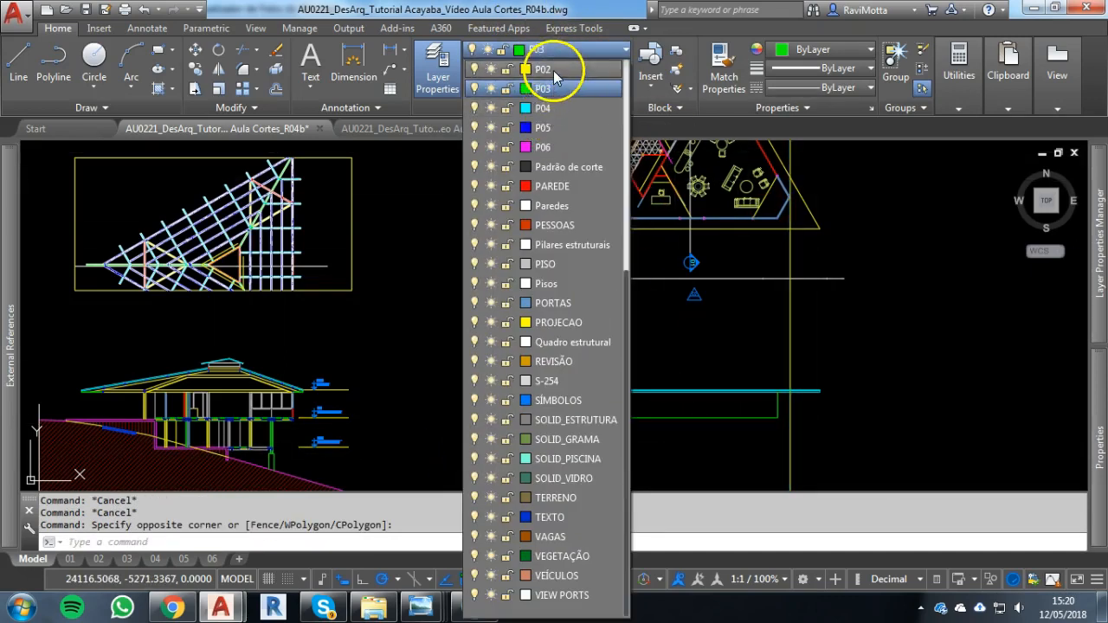
pyautogui.click(554, 73)
pyautogui.press('Escape')
# Draw a horizontal line from the façade's lower left wall corner outward to the left construction line
pyautogui.scroll(3, 567, 427)
pyautogui.scroll(2, 567, 427)
pyautogui.press('Escape')
pyautogui.write('l')
pyautogui.press('Return')
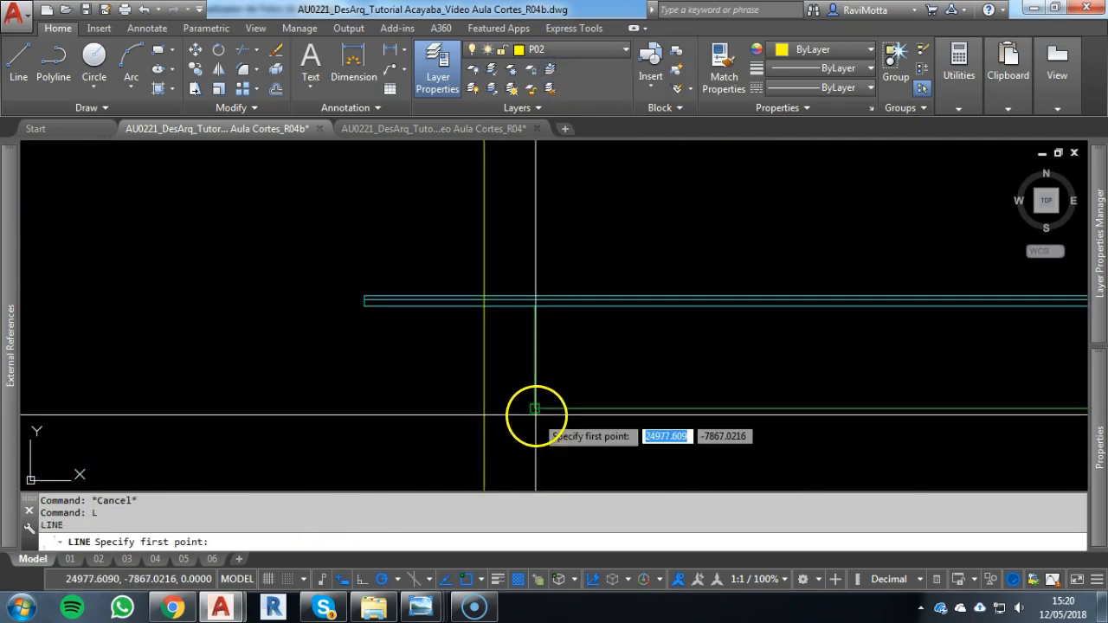
pyautogui.click(535, 408)
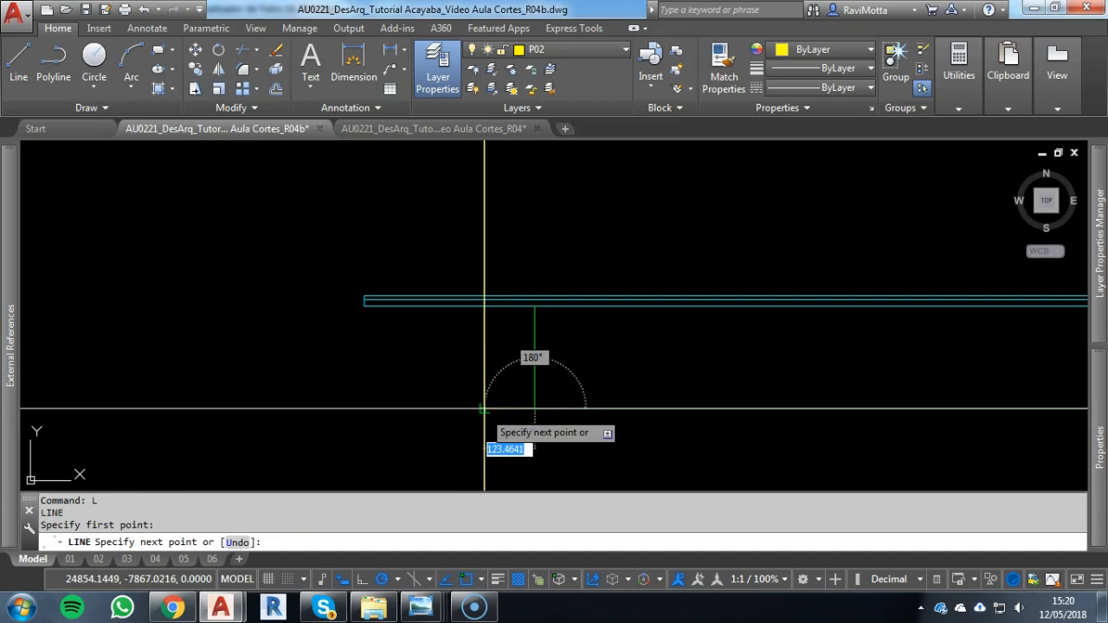
pyautogui.press('Escape')
# Draw a horizontal line from the façade's lower right wall corner outward to the right construction line
pyautogui.moveTo(667, 391); pyautogui.dragTo(394, 373, button='middle')
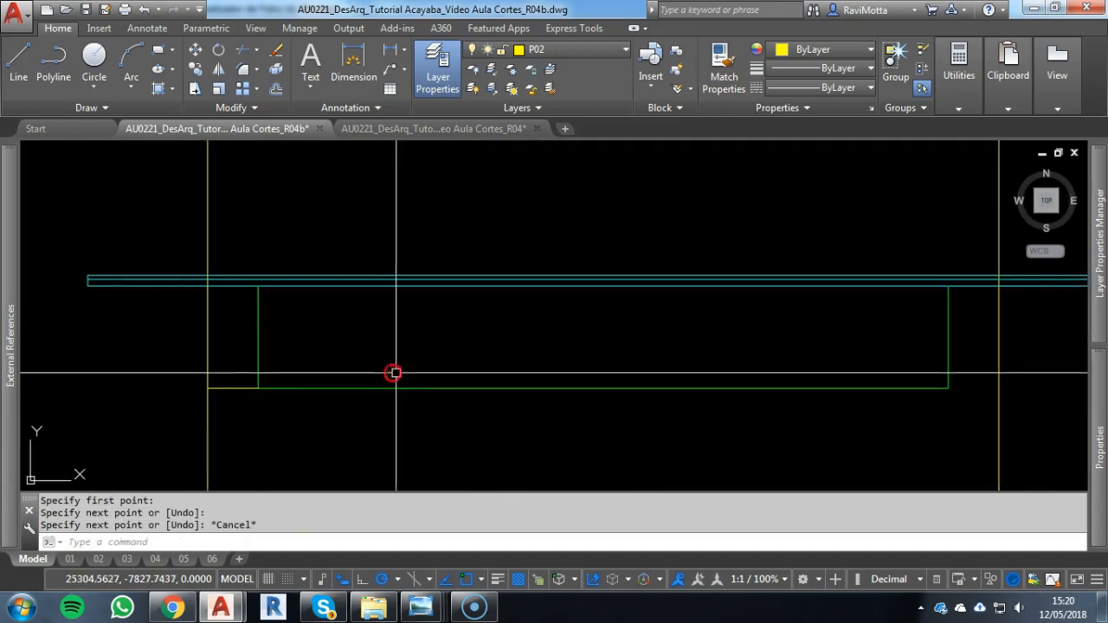
pyautogui.press('Return')
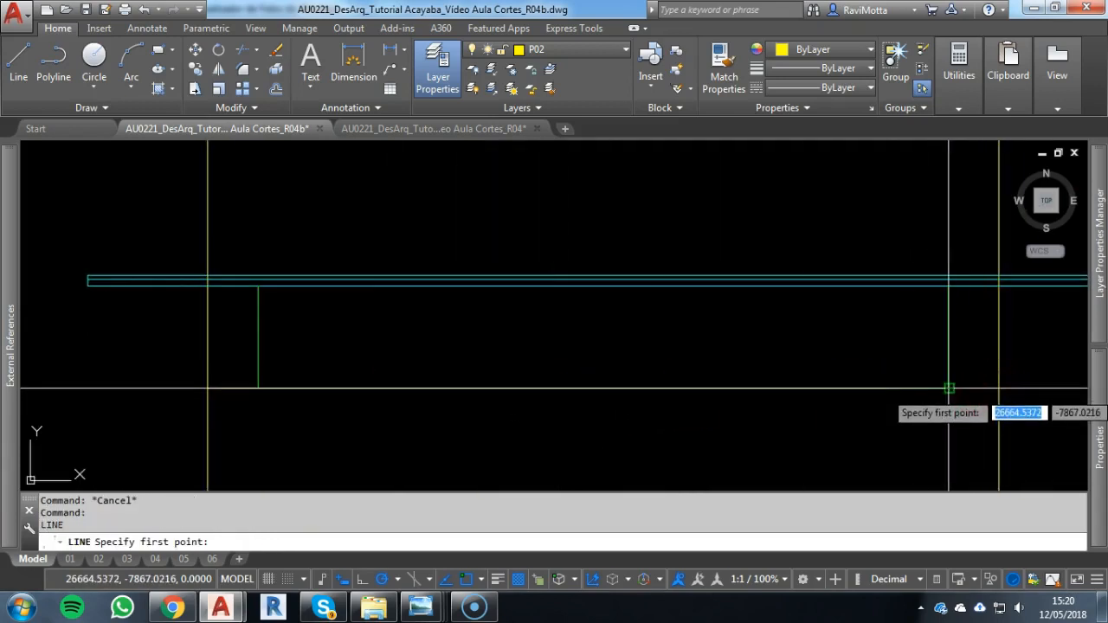
pyautogui.click(949, 389)
pyautogui.click(952, 411)
pyautogui.press('Escape')
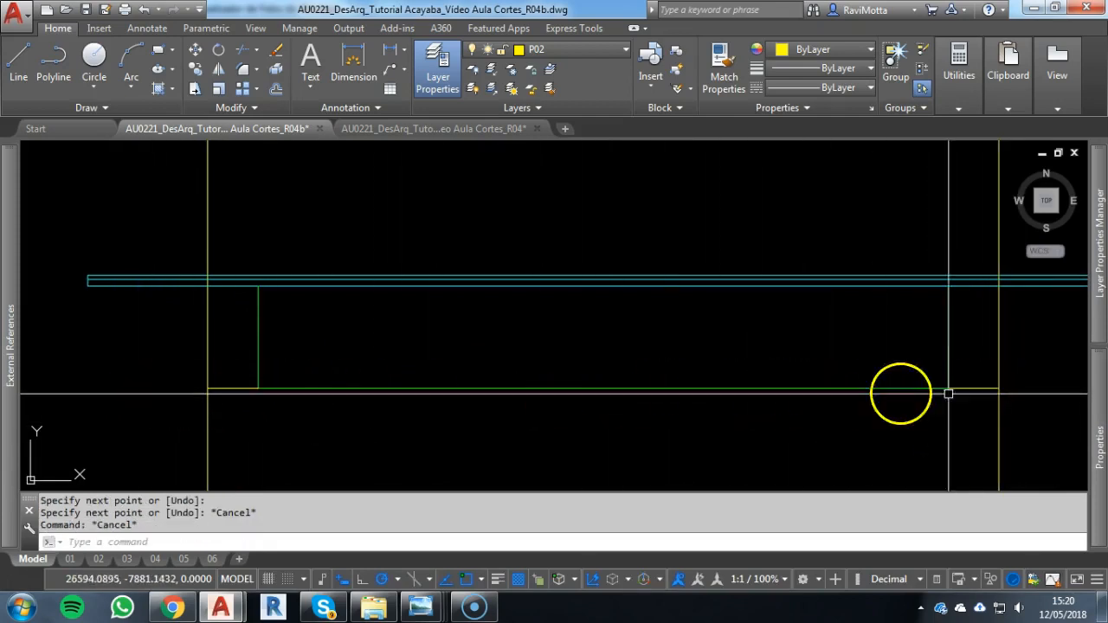
# Fillet each short floor-level line with its adjoining vertical construction line to form the two outer lower corners
pyautogui.click(1005, 390)
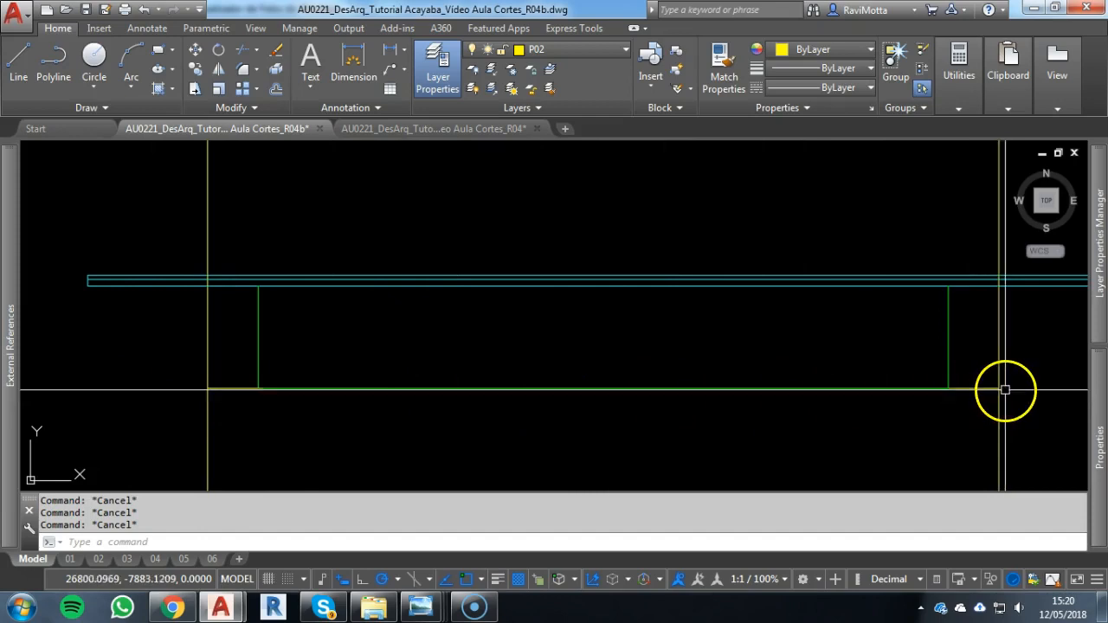
pyautogui.write('f')
pyautogui.press('Return')
pyautogui.click(986, 387)
pyautogui.click(999, 372)
pyautogui.press('Escape')
pyautogui.rightClick(213, 395)
pyautogui.click(215, 387)
pyautogui.click(206, 357)
pyautogui.press('Escape')
pyautogui.press('Escape')
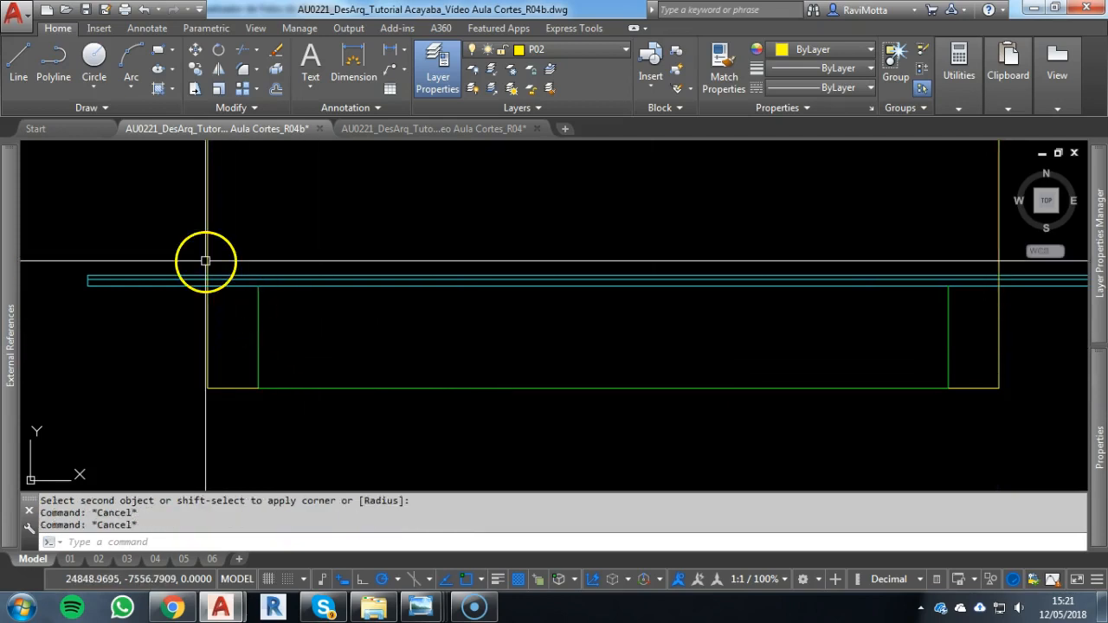
# Trim both outer vertical wall lines above the lower edge of the roof eave strip
pyautogui.write('tr')
pyautogui.press('Return')
pyautogui.click(221, 283)
pyautogui.press('Return')
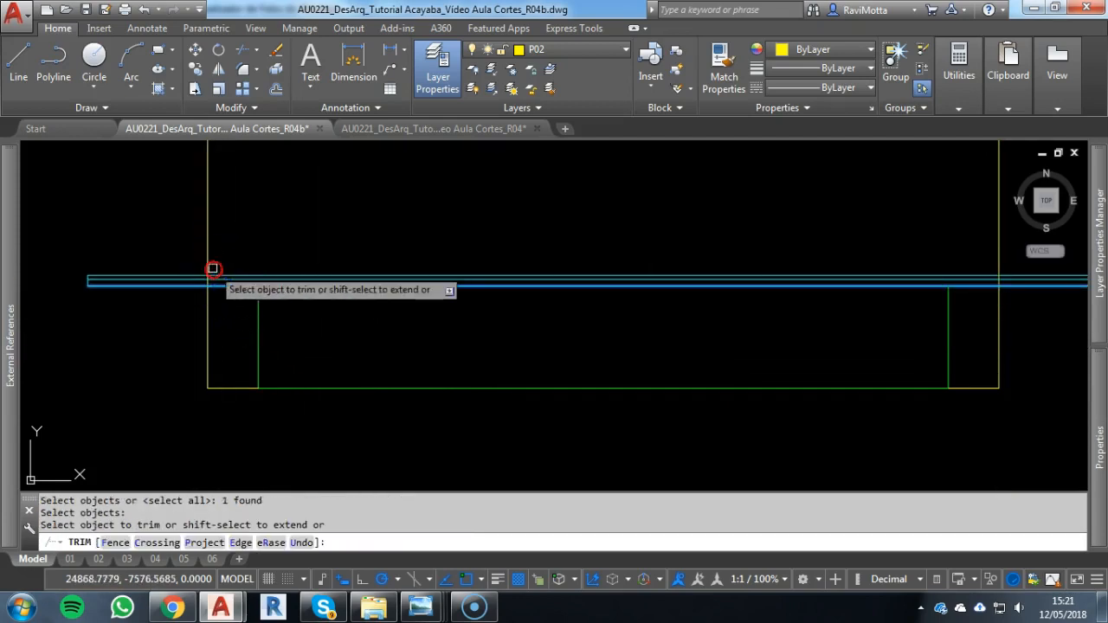
pyautogui.click(1000, 258)
pyautogui.press('Escape')
# Compare the façade's wall outline with the outer walls of the rotated floor plan
pyautogui.scroll(-2, 645, 400)
pyautogui.scroll(-2, 728, 333)
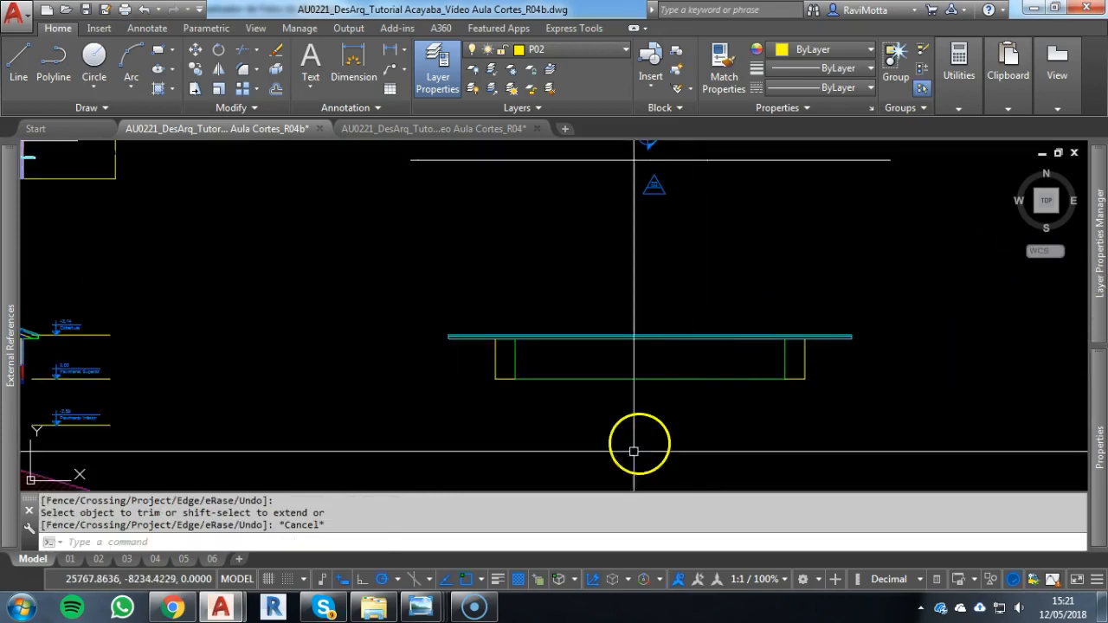
pyautogui.scroll(-3, 533, 364)
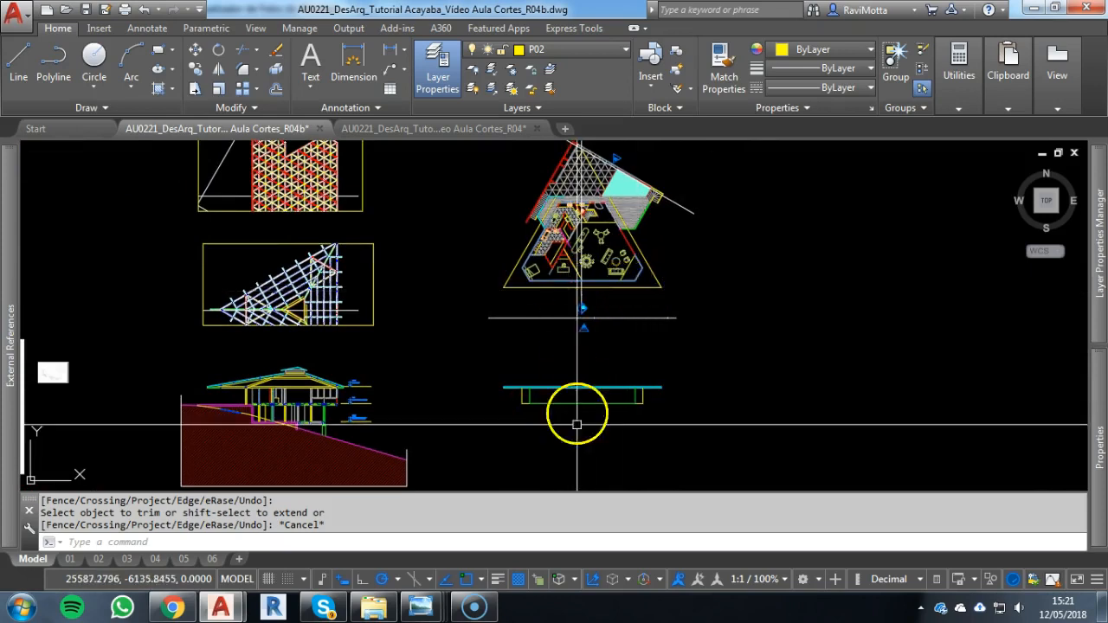
pyautogui.scroll(2, 554, 403)
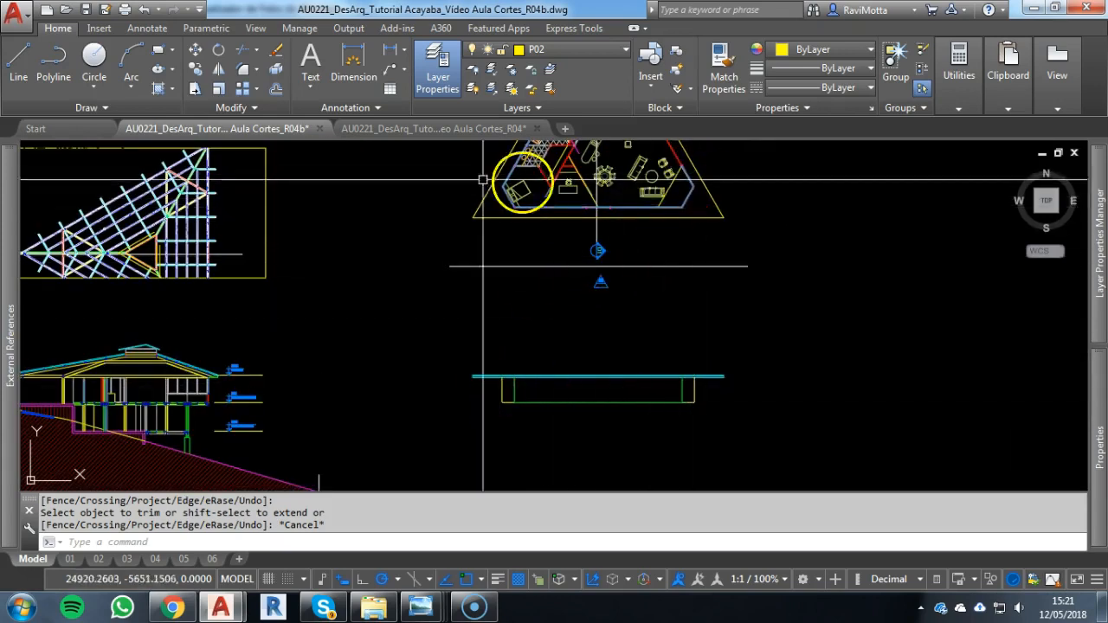
pyautogui.scroll(3, 557, 199)
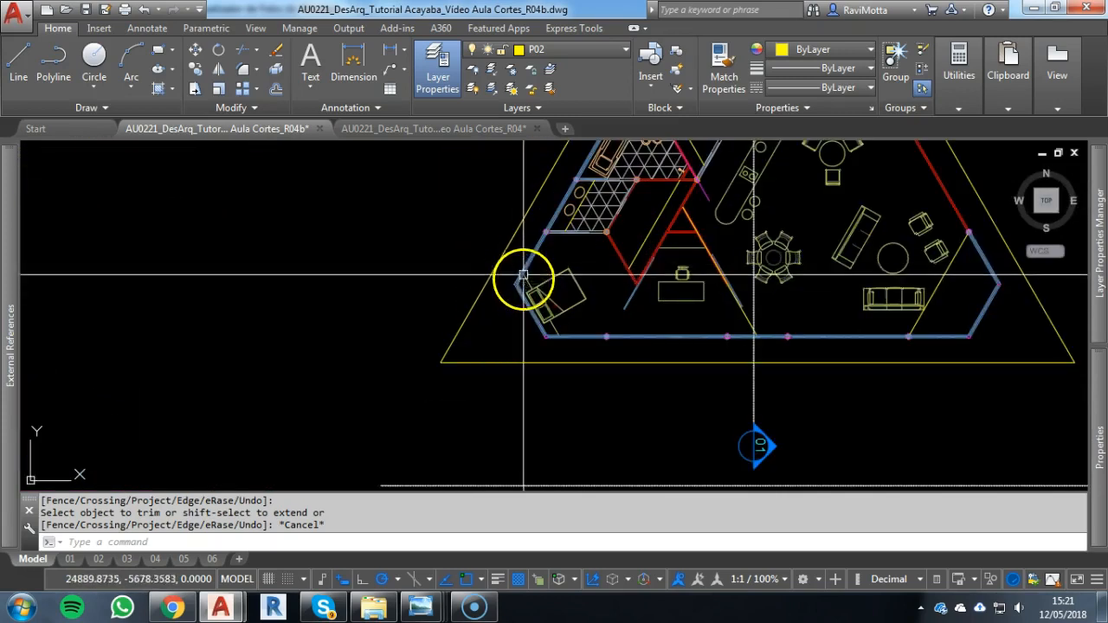
pyautogui.moveTo(579, 231); pyautogui.dragTo(493, 268, button='middle')
pyautogui.scroll(-2, 493, 269)
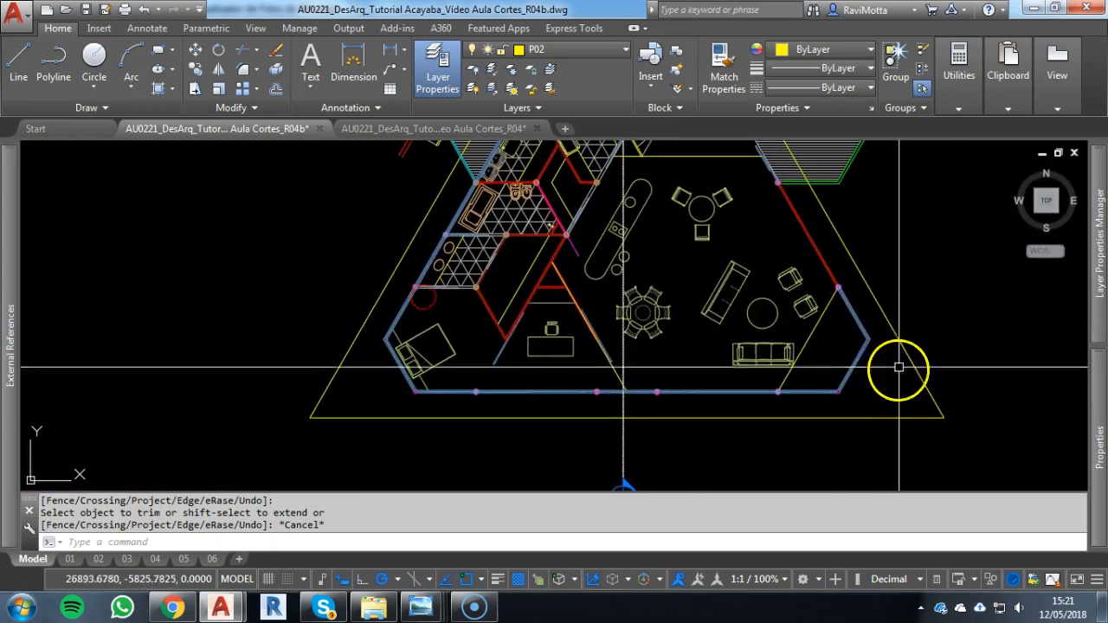
pyautogui.scroll(-2, 869, 322)
pyautogui.moveTo(869, 322); pyautogui.dragTo(763, 201, button='middle')
pyautogui.scroll(-4, 719, 321)
pyautogui.scroll(4, 688, 442)
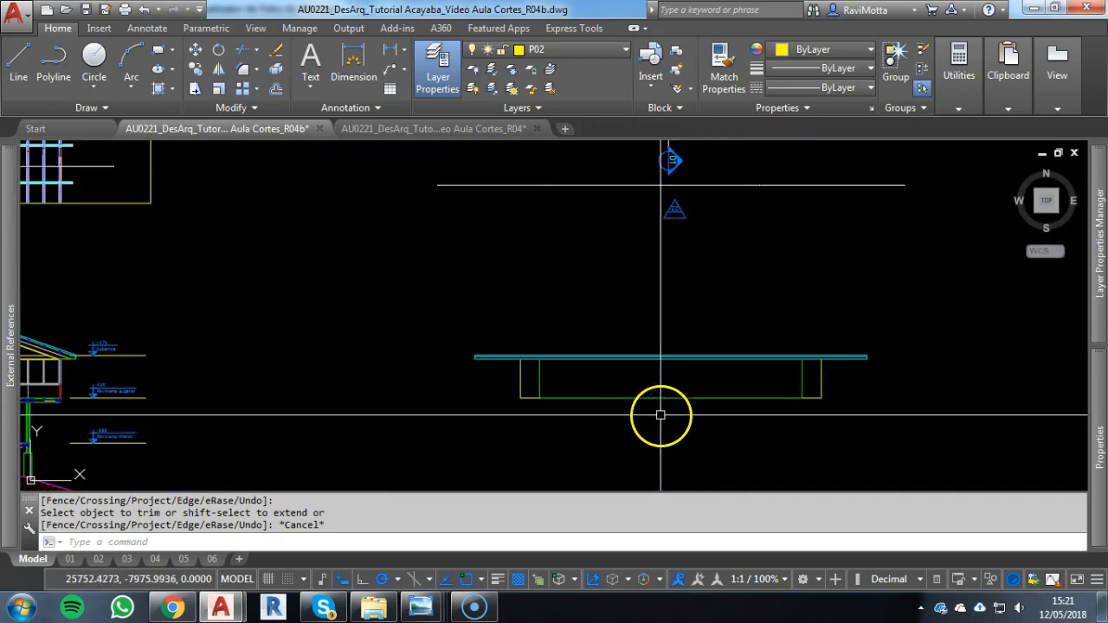
pyautogui.scroll(2, 658, 413)
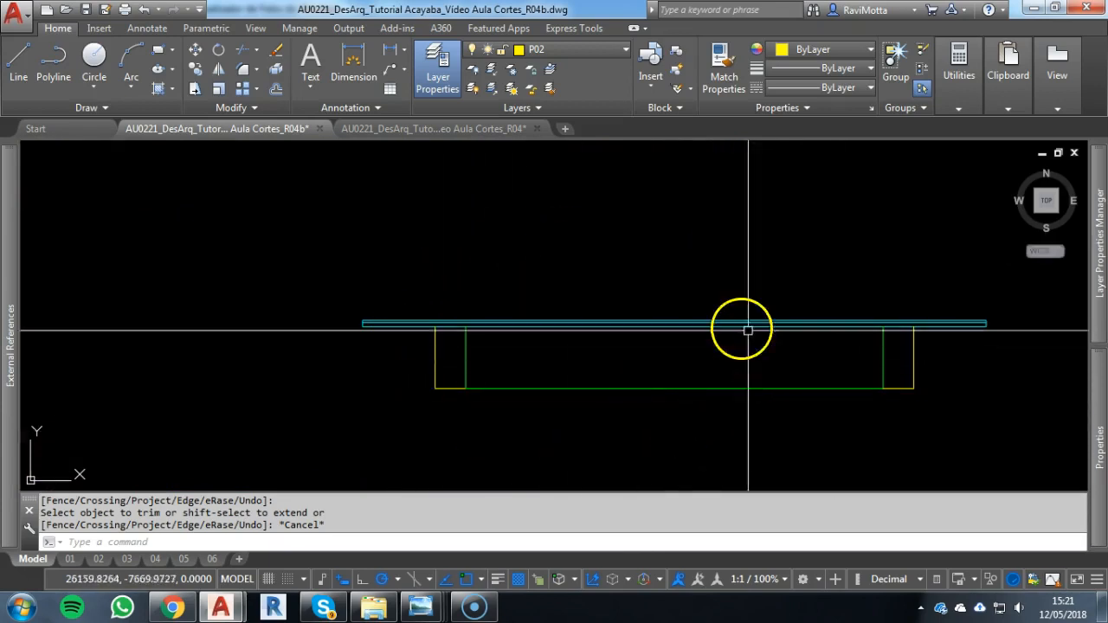
# Draw a horizontal construction line through the underside of the section's upper-floor edge beam, extending below the façade
pyautogui.scroll(-2, 526, 363)
pyautogui.moveTo(527, 363)
pyautogui.mouseDown(button='middle')
pyautogui.moveTo(663, 363)
pyautogui.moveTo(699, 352)
pyautogui.mouseUp(button='middle')
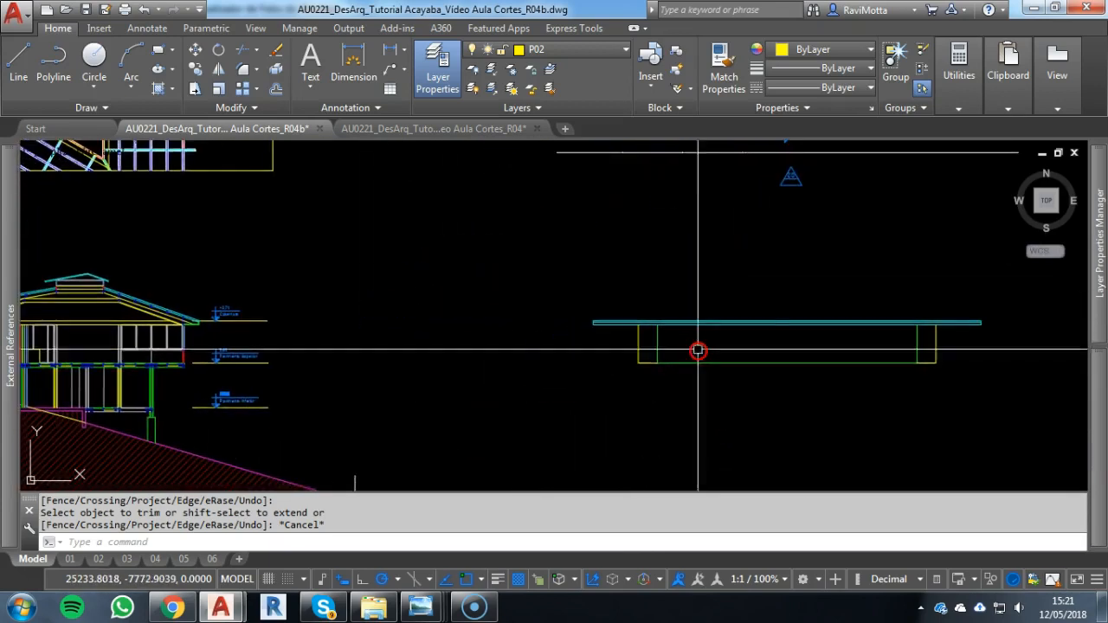
pyautogui.scroll(3, 169, 351)
pyautogui.scroll(5, 179, 333)
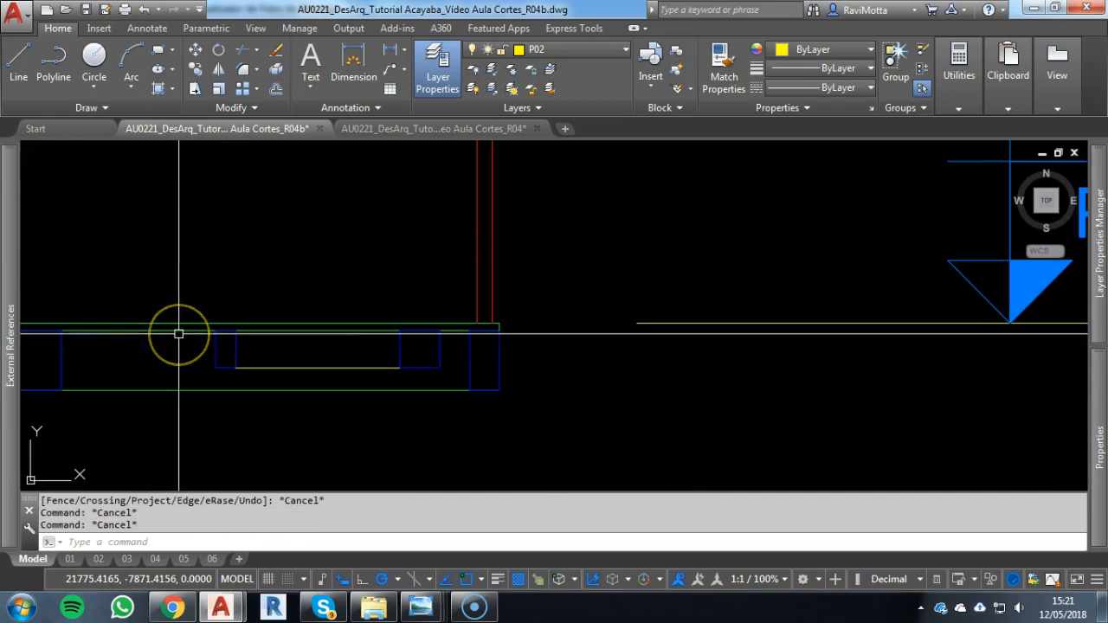
pyautogui.write('l')
pyautogui.press('Return')
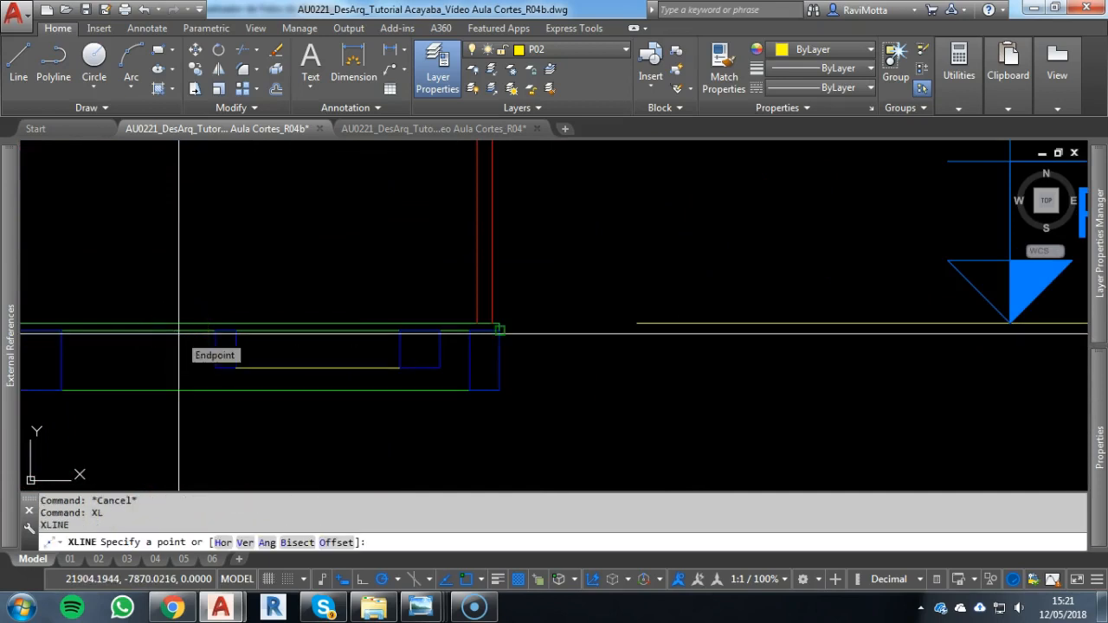
pyautogui.write('h')
pyautogui.press('Return')
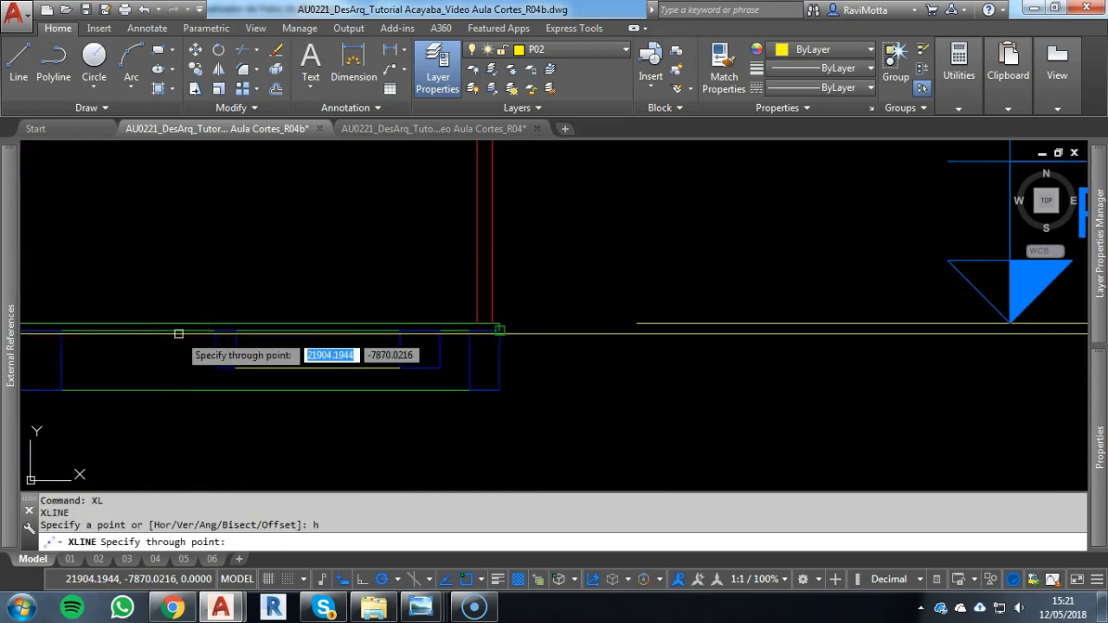
pyautogui.click(497, 392)
pyautogui.press('Escape')
pyautogui.scroll(-5, 554, 378)
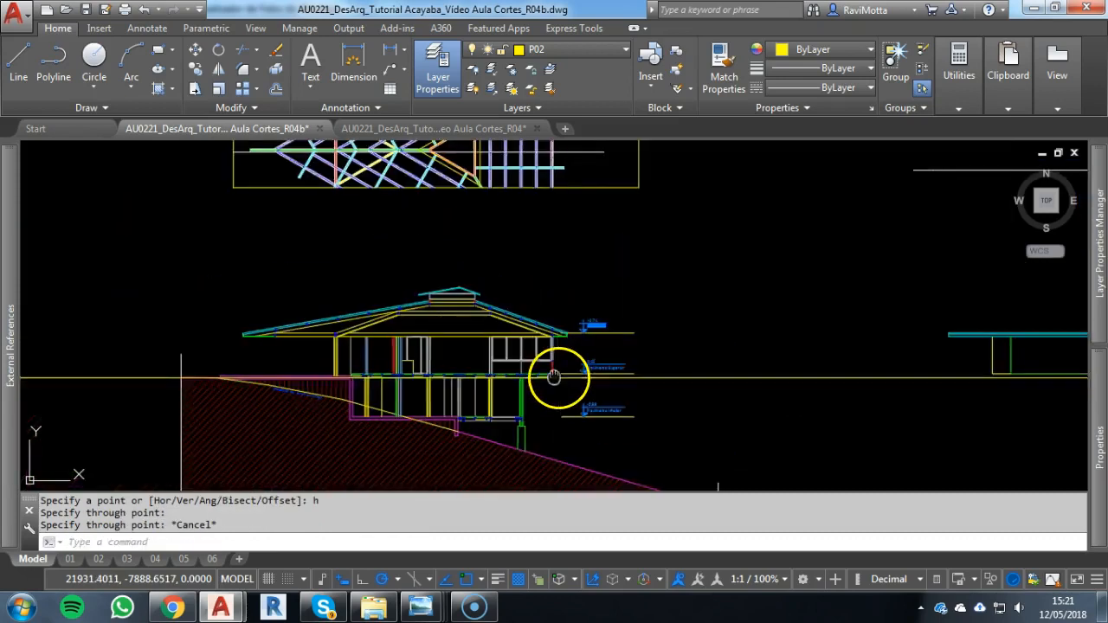
pyautogui.moveTo(553, 377); pyautogui.dragTo(182, 265, button='middle')
pyautogui.scroll(4, 689, 272)
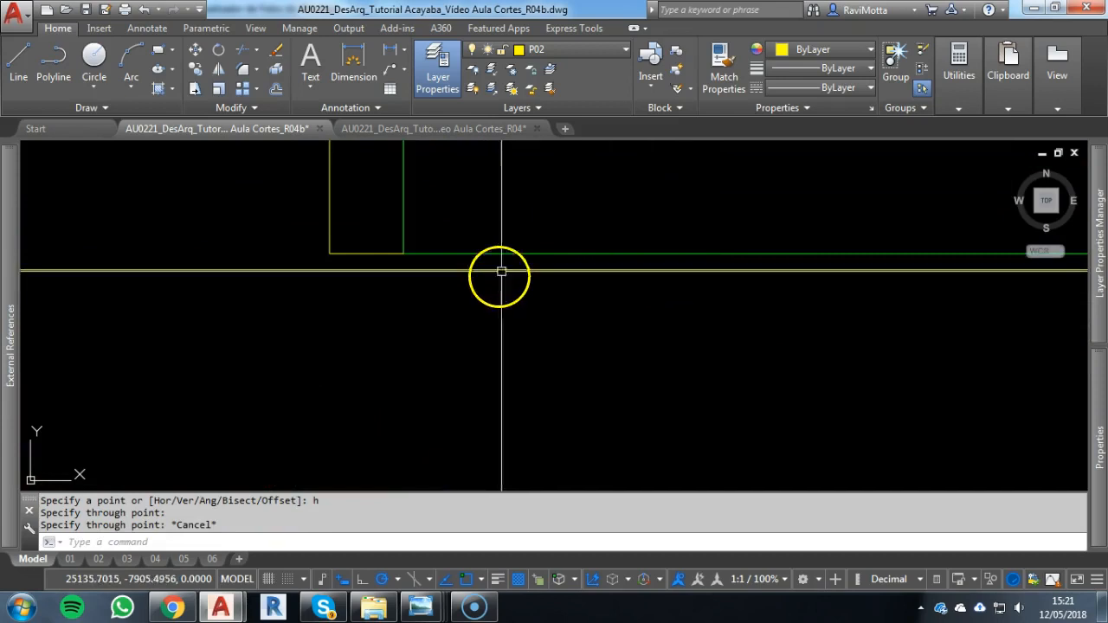
pyautogui.scroll(2, 503, 269)
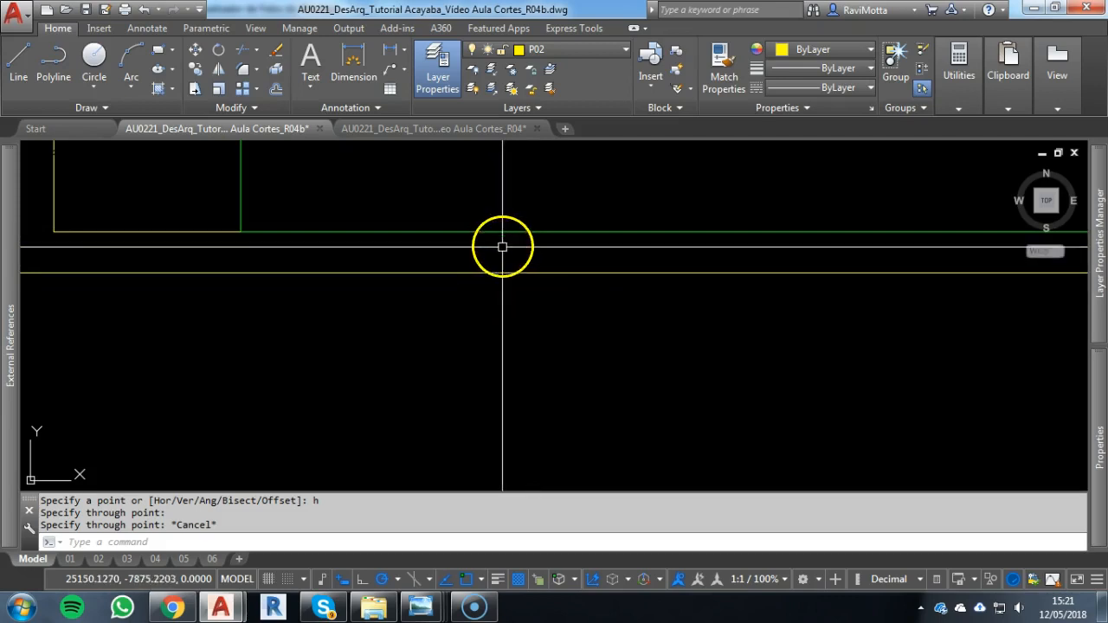
# Dimension the vertical gap between the façade's floor-level line and the horizontal construction line of the beam underside
pyautogui.moveTo(379, 324); pyautogui.dragTo(535, 316, button='middle')
pyautogui.press('Escape')
pyautogui.press('Return')
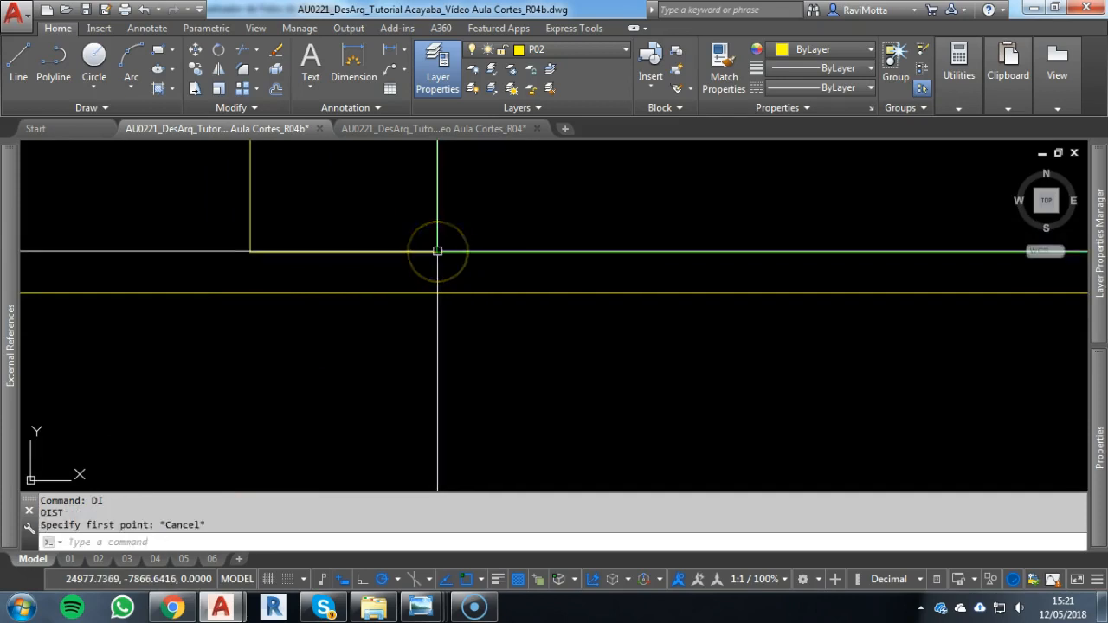
pyautogui.write('dli')
pyautogui.press('Return')
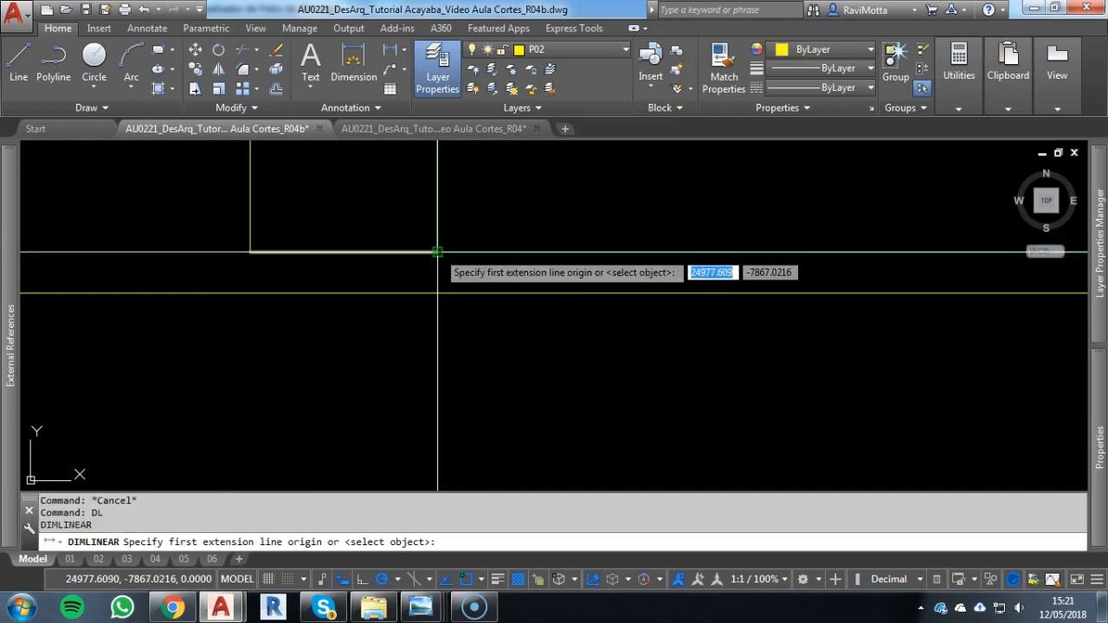
pyautogui.click(437, 252)
pyautogui.click(437, 293)
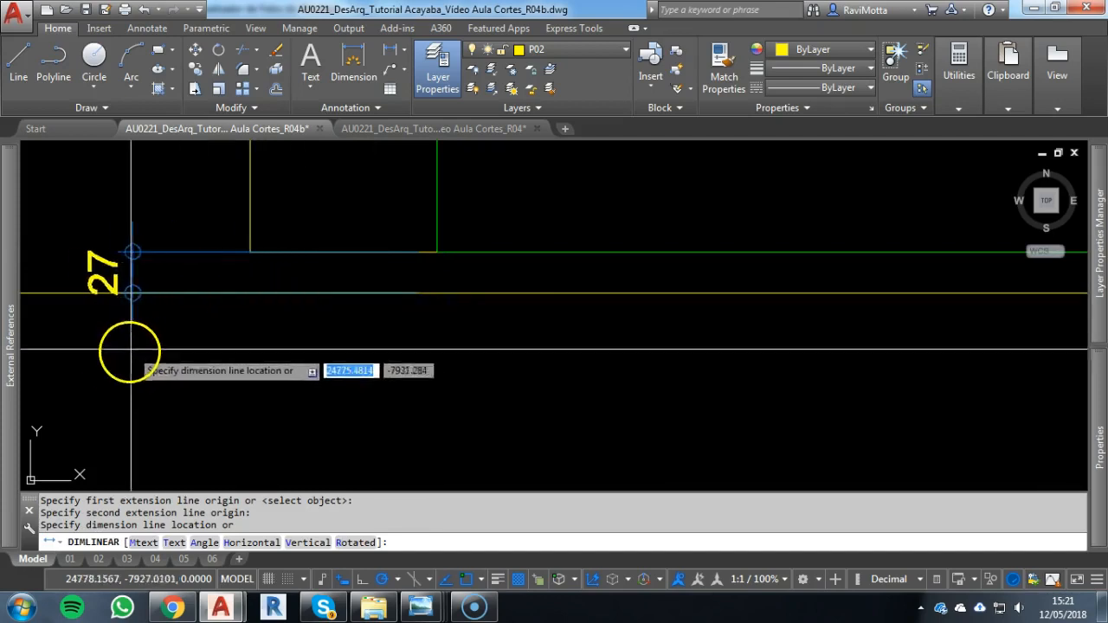
pyautogui.click(131, 350)
pyautogui.moveTo(312, 361); pyautogui.dragTo(662, 377, button='middle')
pyautogui.press('Escape')
pyautogui.press('Escape')
# Erase the temporary linear dimension beside the façade's outer lower corner
pyautogui.click(441, 286)
pyautogui.press('Escape')
pyautogui.scroll(-4, 651, 341)
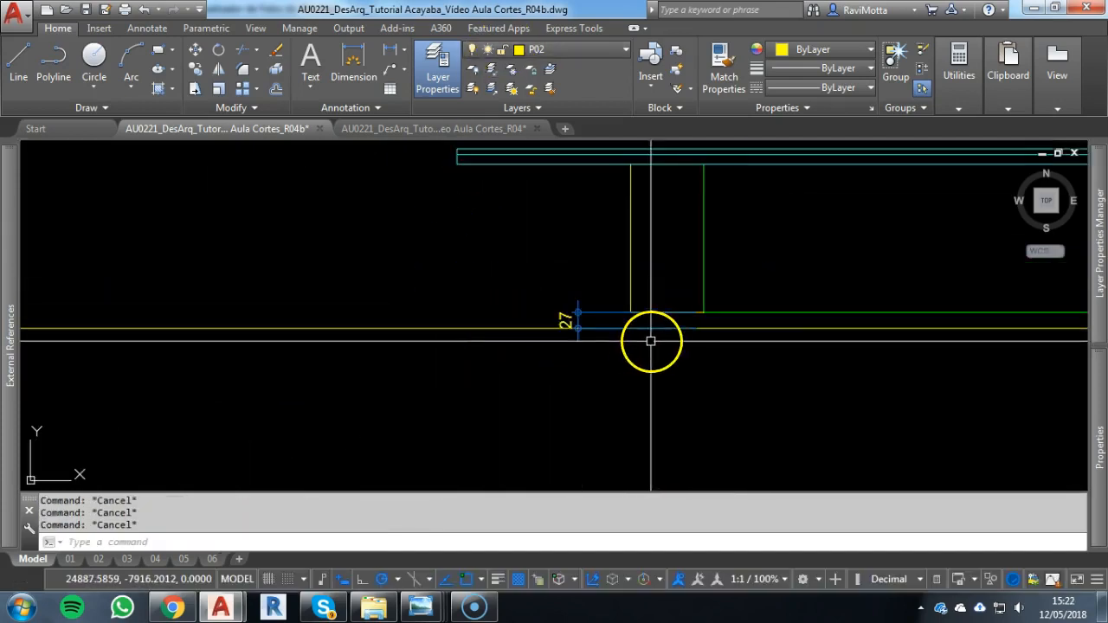
pyautogui.click(578, 313)
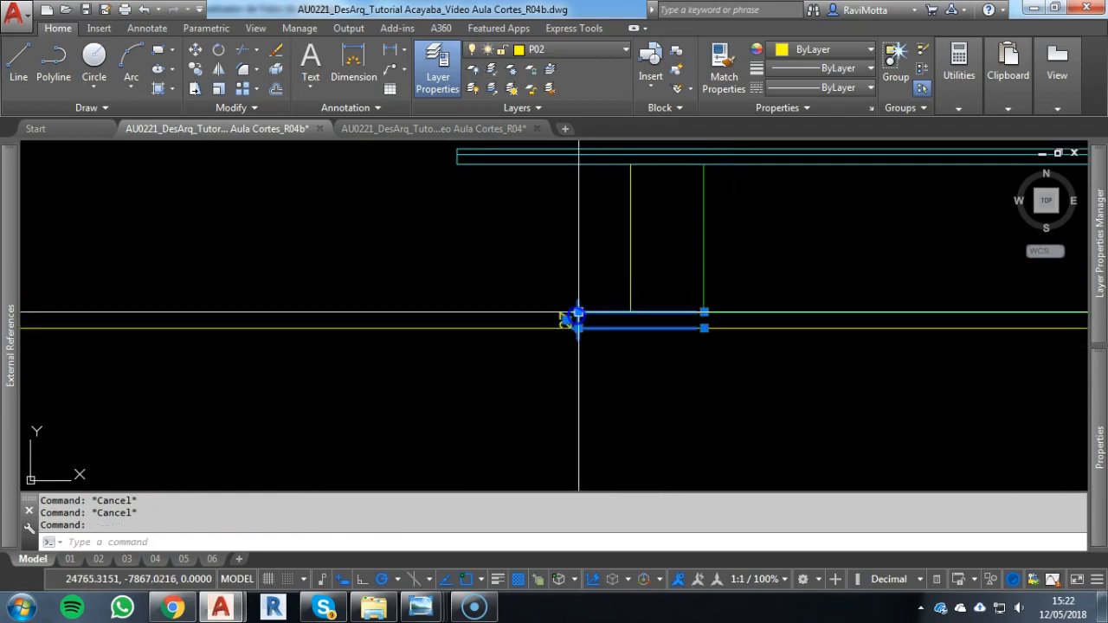
pyautogui.write('e')
pyautogui.press('Return')
# Extend the outer and inner vertical wall lines at both ends of the façade down to the beam-underside construction line
pyautogui.scroll(-2, 847, 373)
pyautogui.moveTo(847, 373)
pyautogui.mouseDown(button='middle')
pyautogui.moveTo(554, 304)
pyautogui.moveTo(462, 355)
pyautogui.mouseUp(button='middle')
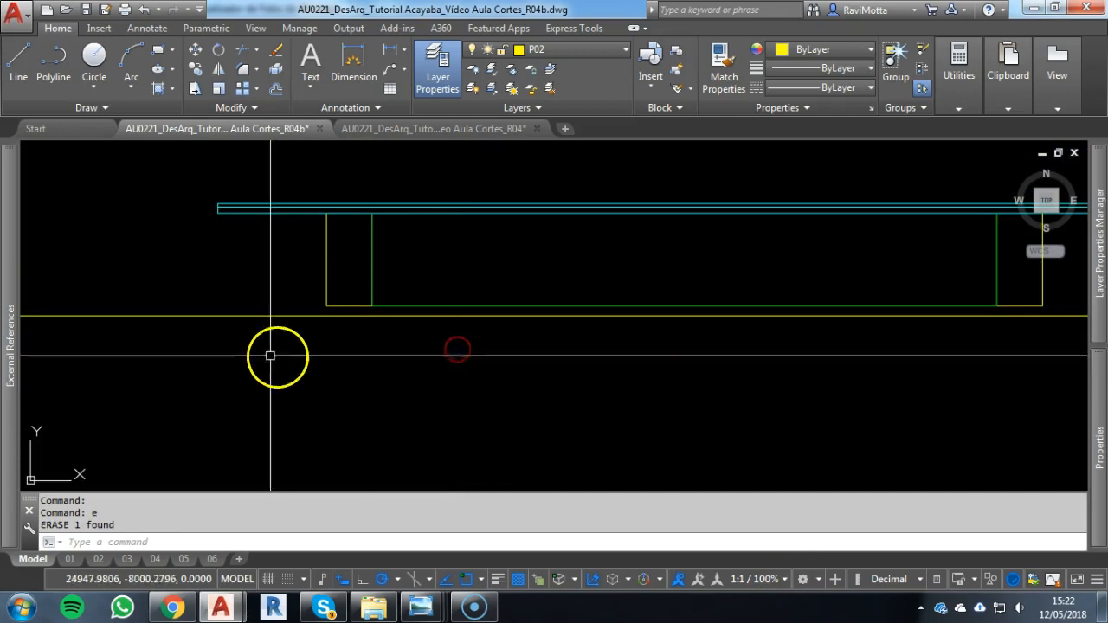
pyautogui.press('Escape')
pyautogui.press('Escape')
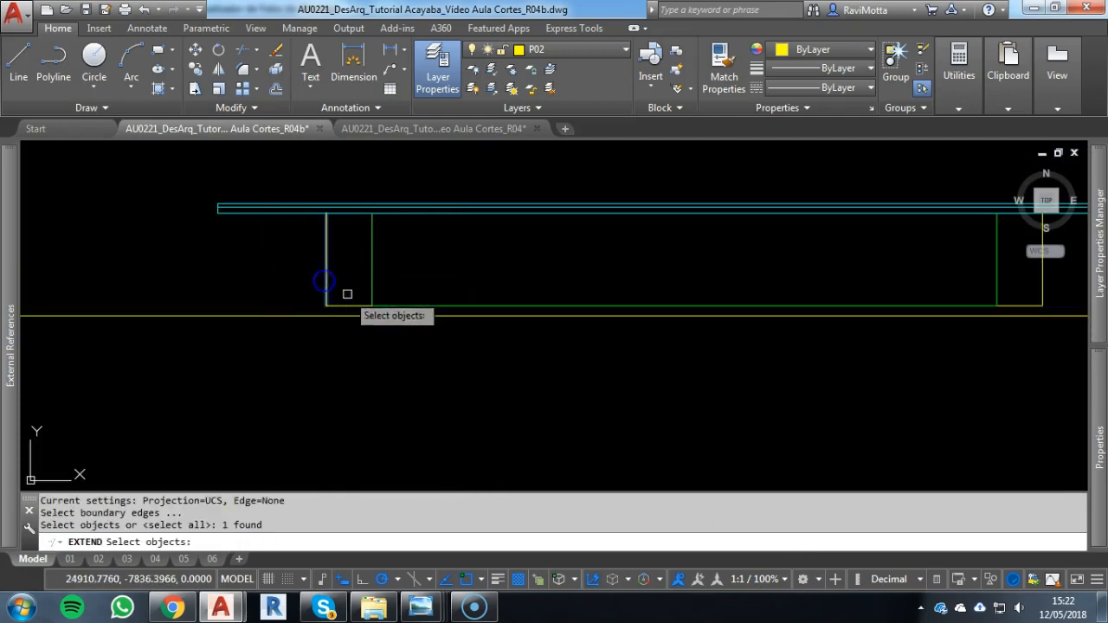
pyautogui.press('Escape')
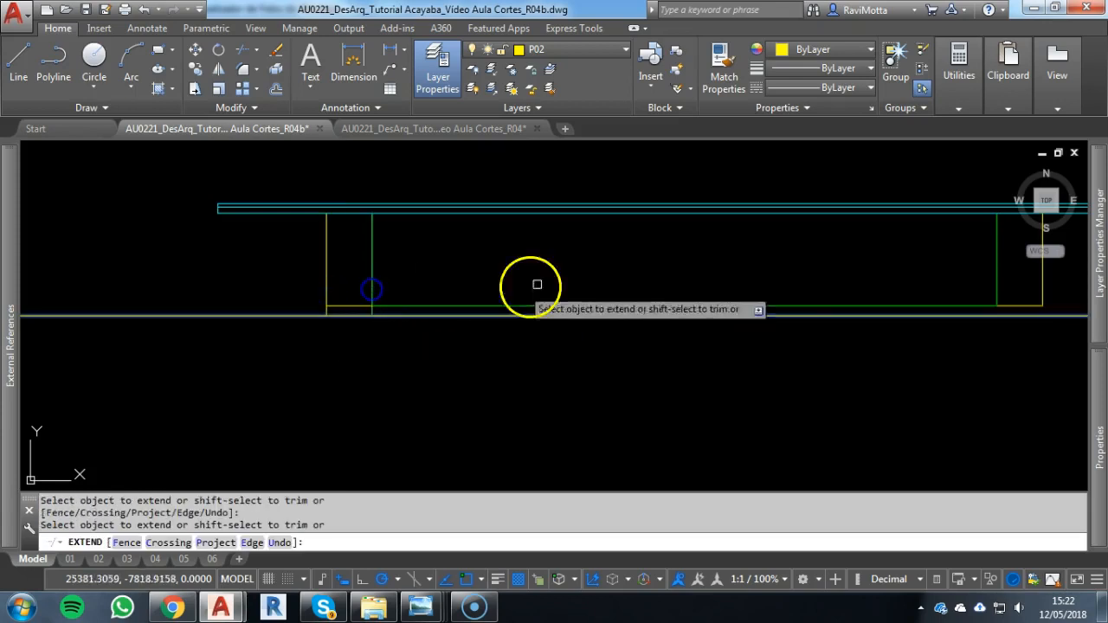
pyautogui.moveTo(998, 277); pyautogui.dragTo(617, 299, button='middle')
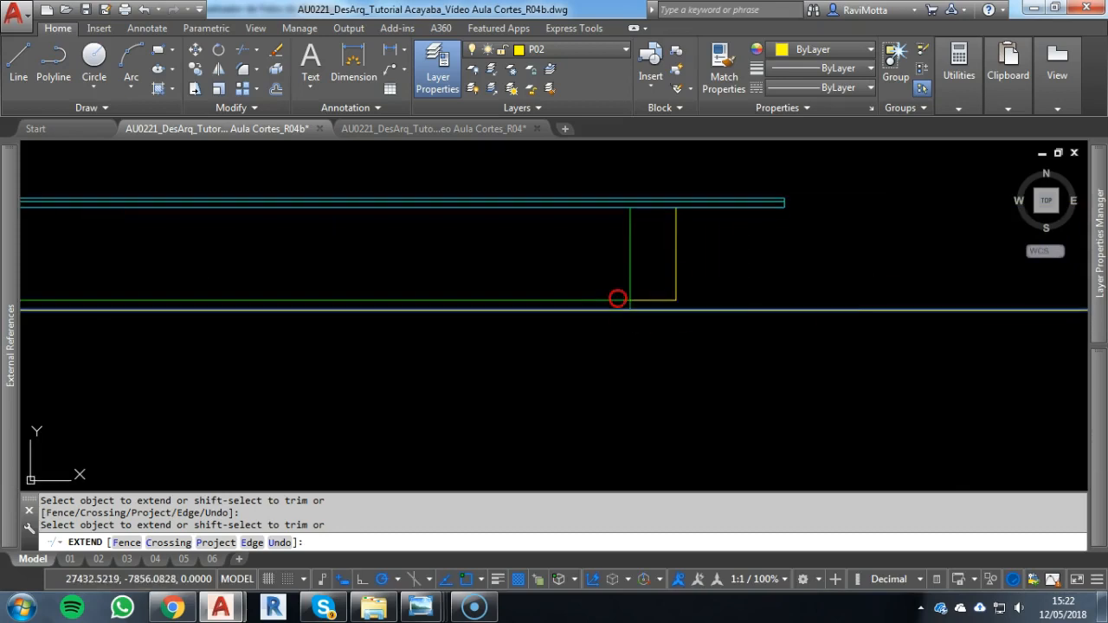
pyautogui.press('Escape')
pyautogui.press('Escape')
pyautogui.press('Escape')
pyautogui.press('Escape')
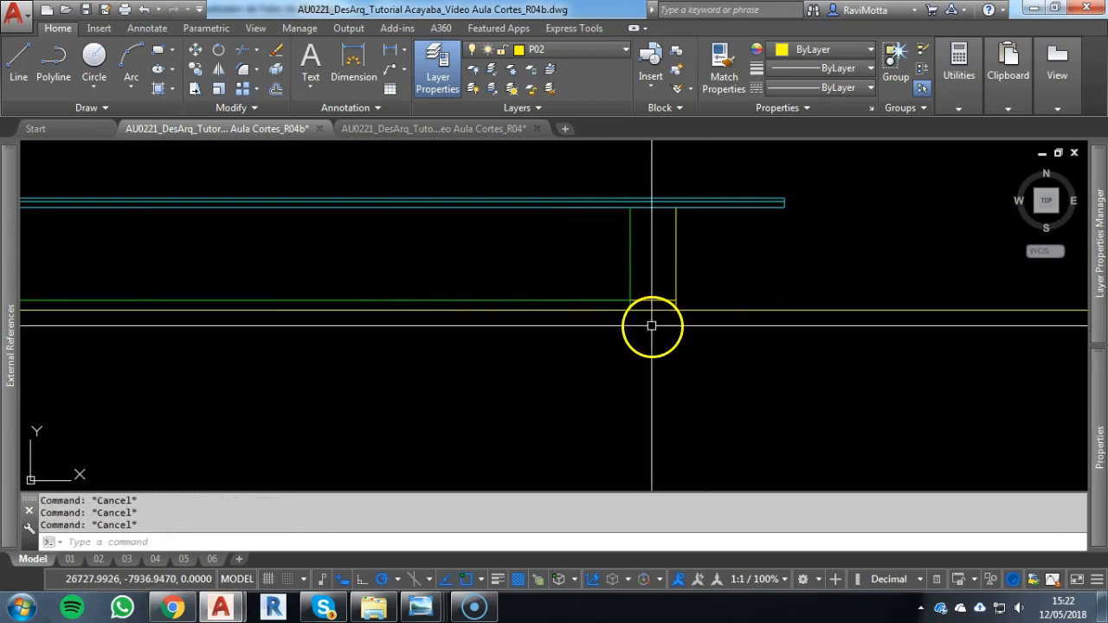
# Trim the beam-underside construction line beyond the façade's right outer wall line
pyautogui.write('tr')
pyautogui.press('Return')
pyautogui.click(678, 296)
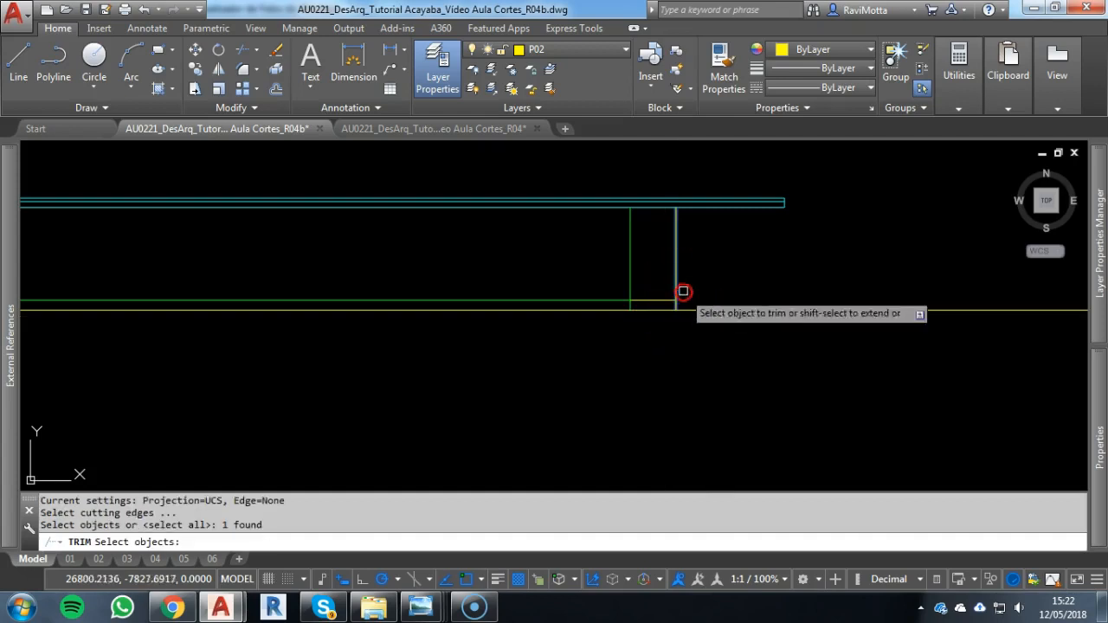
pyautogui.press('Return')
pyautogui.click(684, 311)
# Trim the beam-underside line beyond the façade's left outer wall line
pyautogui.scroll(-2, 680, 316)
pyautogui.moveTo(531, 336); pyautogui.dragTo(1050, 344, button='middle')
pyautogui.scroll(4, 683, 316)
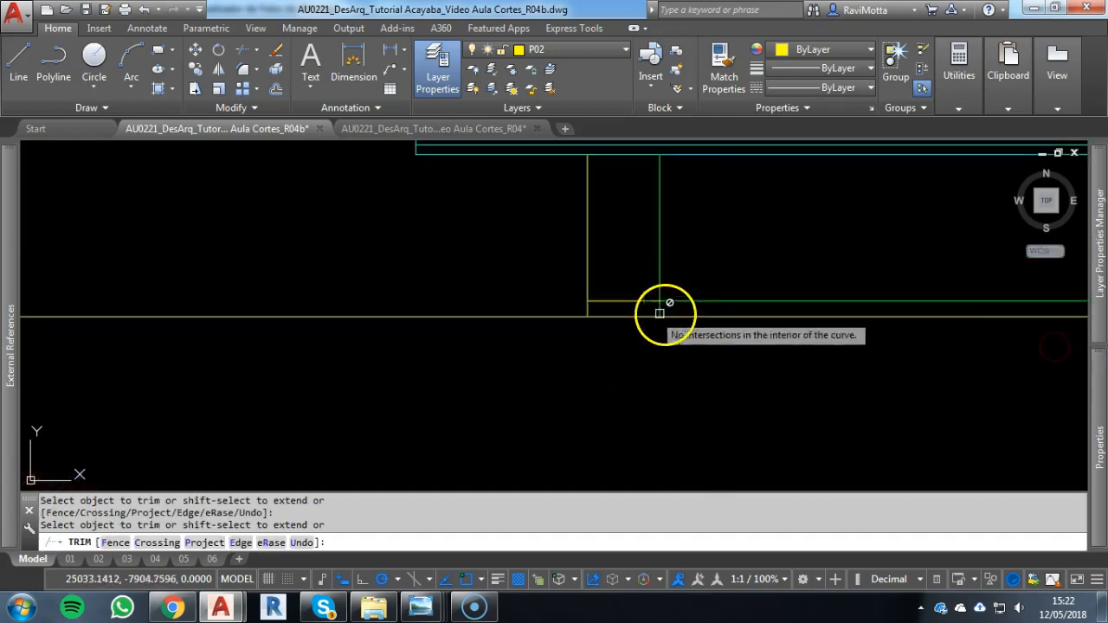
pyautogui.rightClick(658, 313)
pyautogui.rightClick(612, 284)
pyautogui.click(586, 276)
pyautogui.rightClick(570, 326)
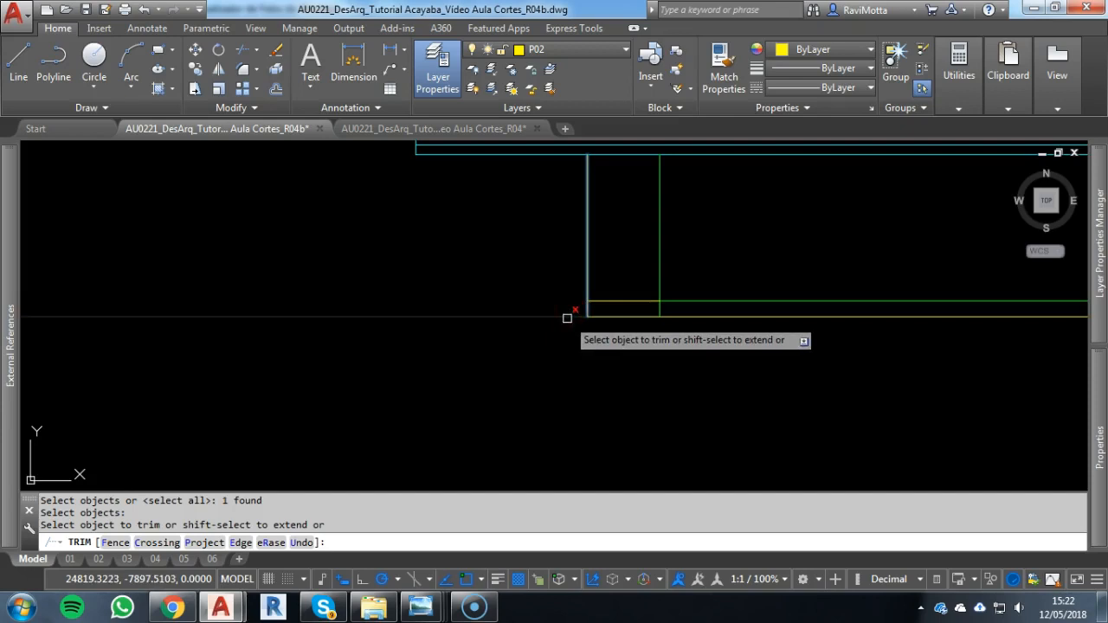
pyautogui.click(567, 319)
pyautogui.press('Escape')
# Compare the façade outline with the section and with the lower wall of the rotated floor plan
pyautogui.scroll(-4, 568, 319)
pyautogui.scroll(-1, 704, 349)
pyautogui.moveTo(704, 349); pyautogui.dragTo(647, 365, button='middle')
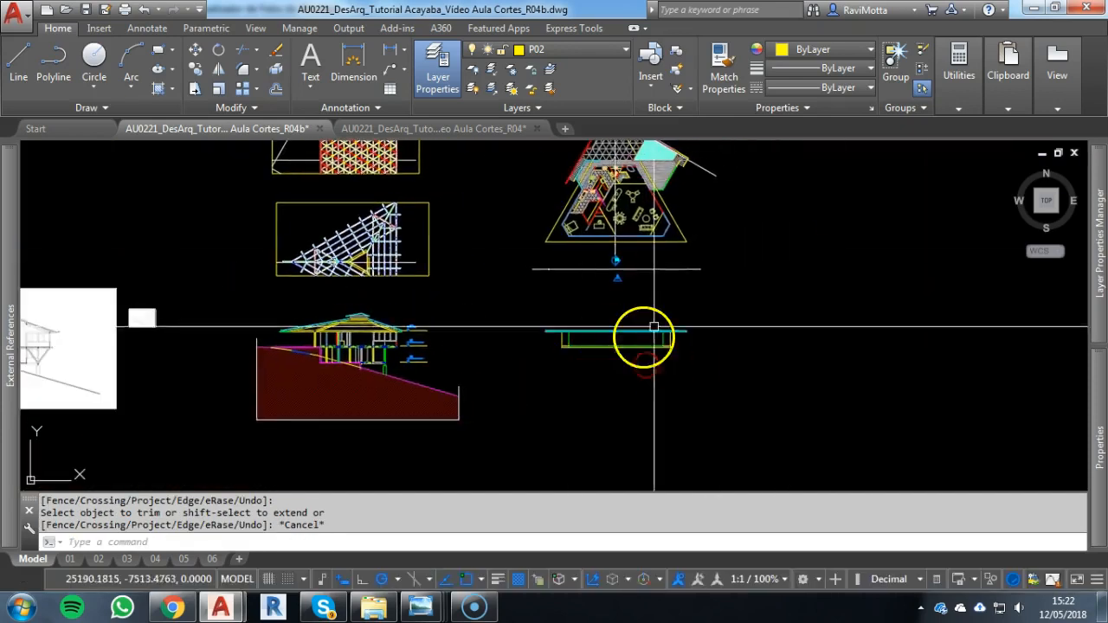
pyautogui.scroll(4, 653, 327)
pyautogui.scroll(-2, 510, 396)
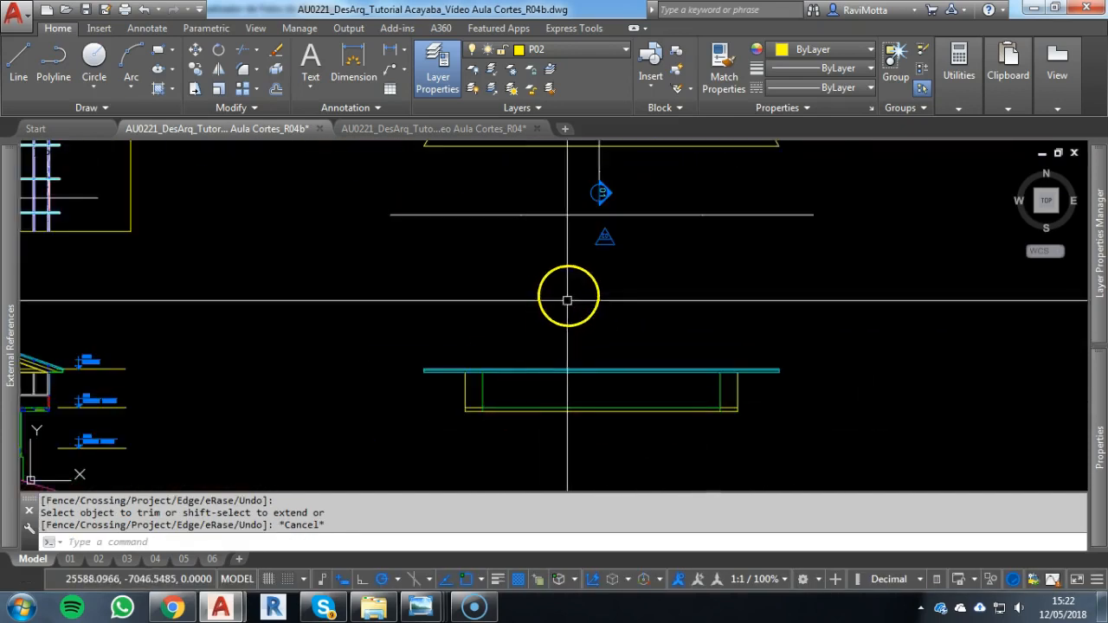
pyautogui.moveTo(567, 300); pyautogui.dragTo(567, 417, button='middle')
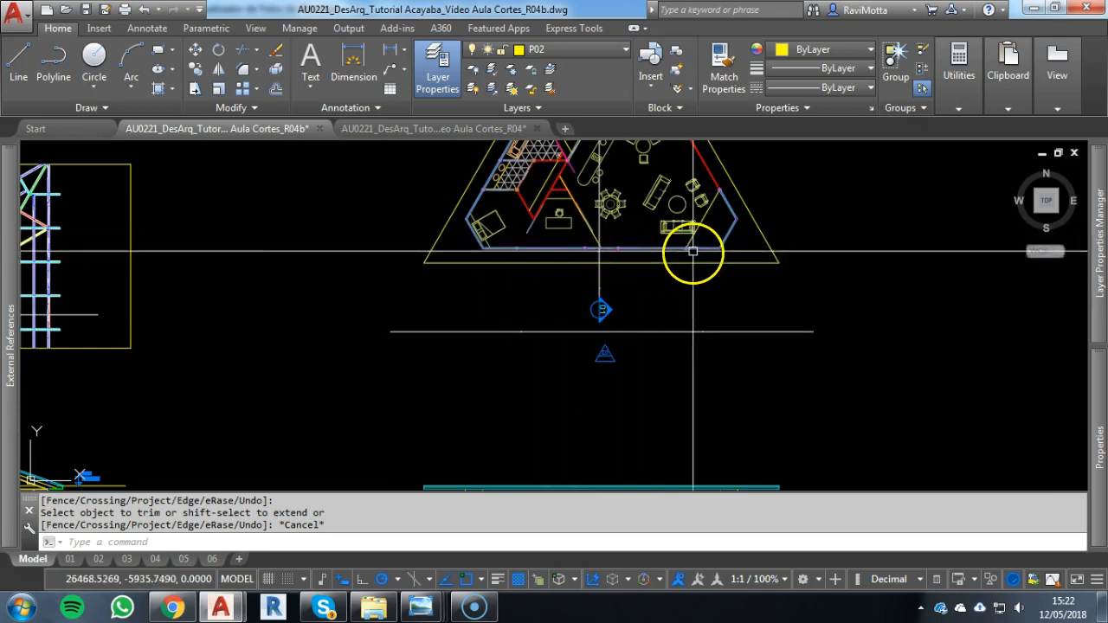
pyautogui.scroll(2, 680, 256)
pyautogui.scroll(-2, 626, 277)
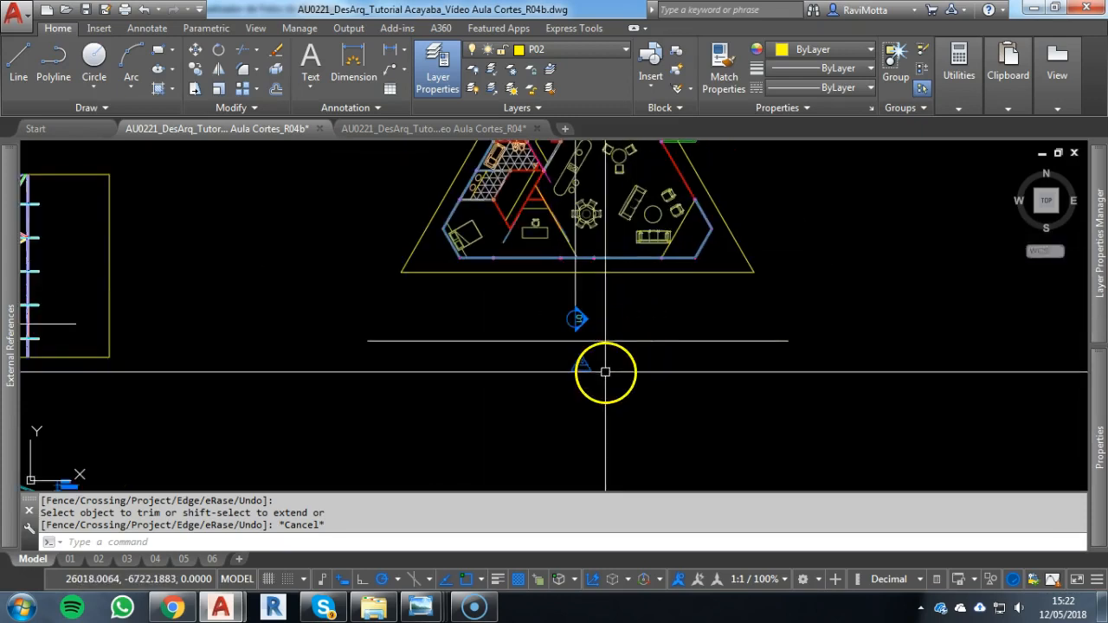
pyautogui.moveTo(629, 423)
pyautogui.mouseDown(button='middle')
pyautogui.moveTo(652, 279)
pyautogui.moveTo(707, 250)
pyautogui.moveTo(756, 252)
pyautogui.mouseUp(button='middle')
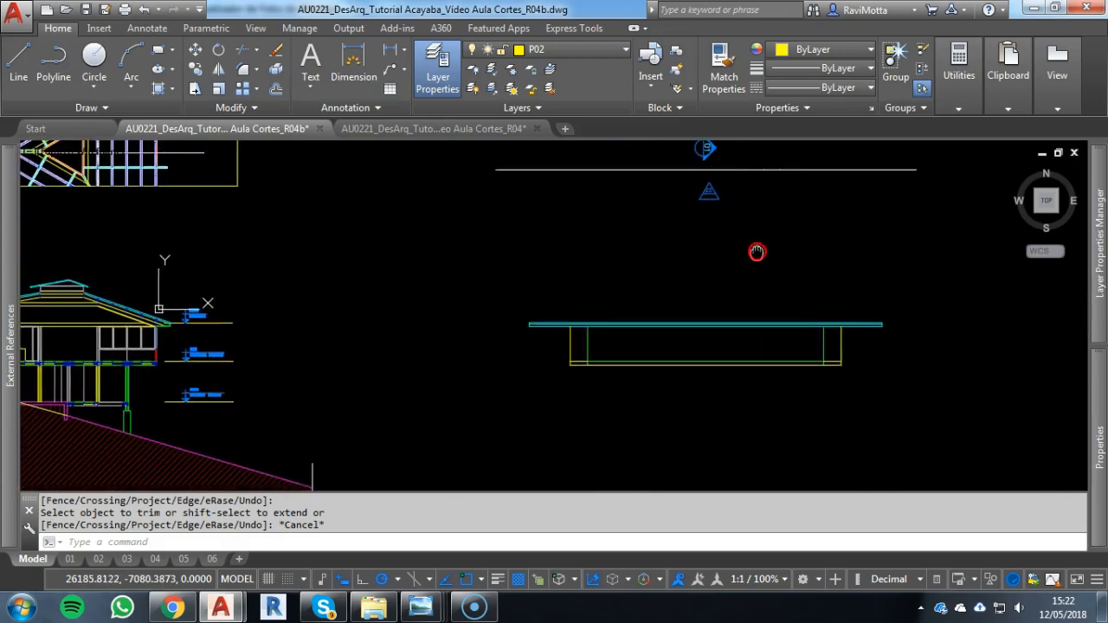
# Examine the Residencia Blumenau façade photo in Windows Photo Viewer and return to the AutoCAD drawing
pyautogui.moveTo(424, 608)
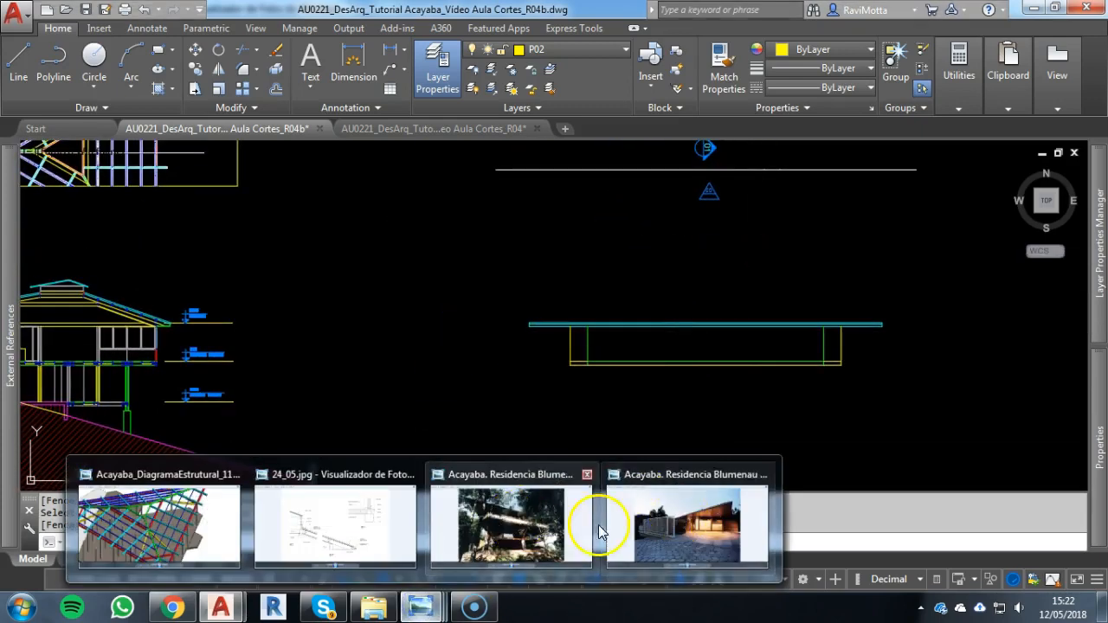
pyautogui.click(510, 528)
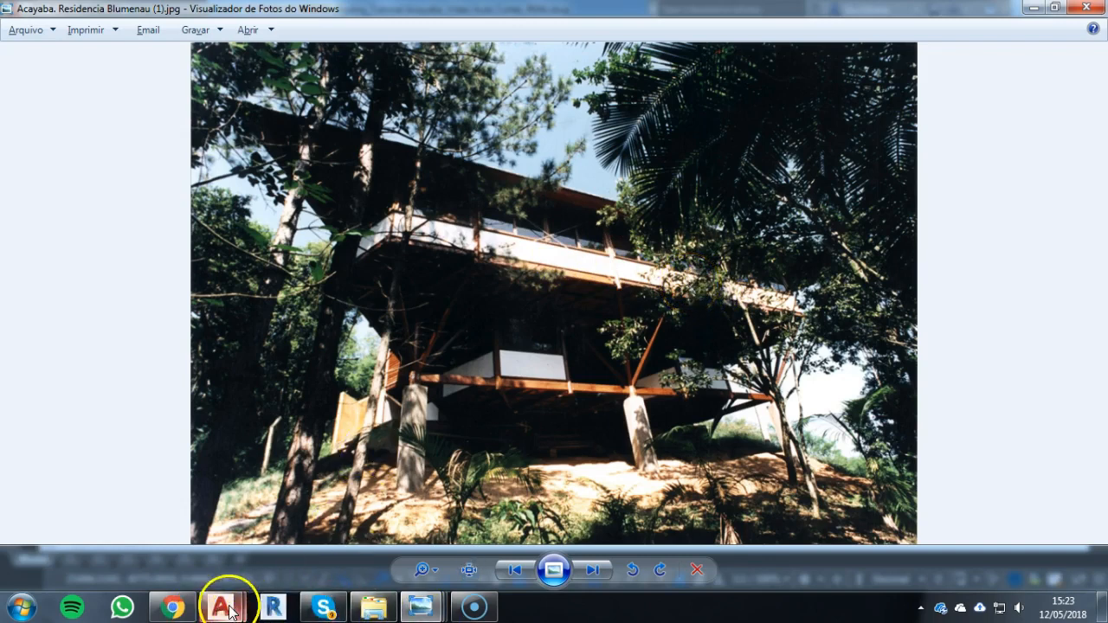
pyautogui.moveTo(229, 611)
pyautogui.click(167, 545)
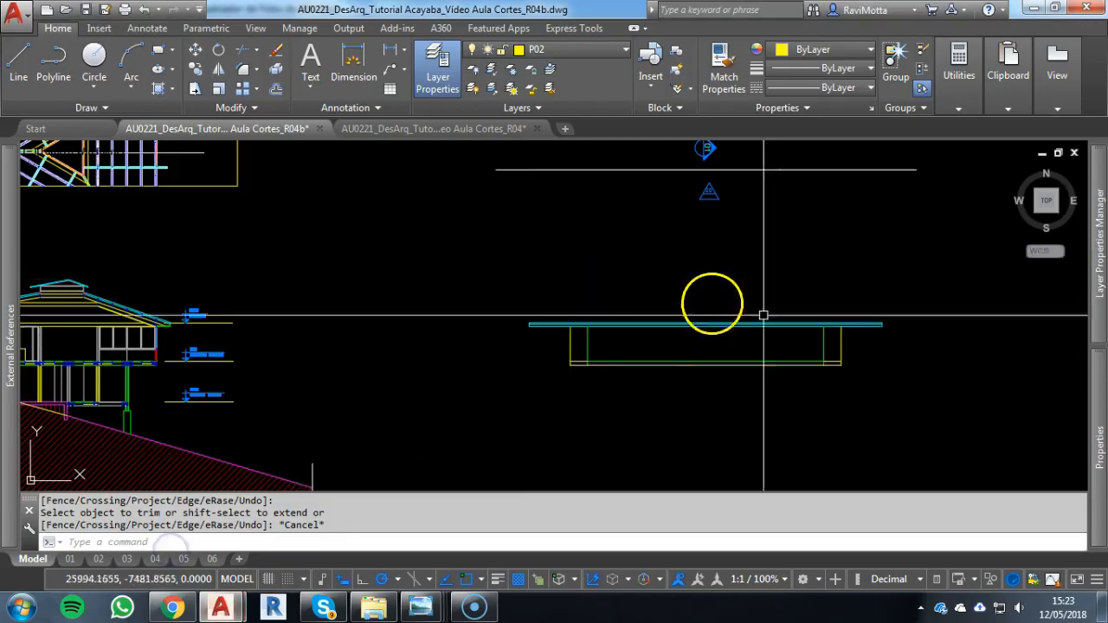
pyautogui.scroll(-3, 727, 313)
pyautogui.scroll(2, 739, 306)
pyautogui.moveTo(739, 306)
pyautogui.mouseDown(button='middle')
pyautogui.moveTo(658, 399)
pyautogui.moveTo(638, 403)
pyautogui.moveTo(900, 330)
pyautogui.mouseUp(button='middle')
pyautogui.scroll(4, 609, 441)
pyautogui.scroll(-4, 598, 416)
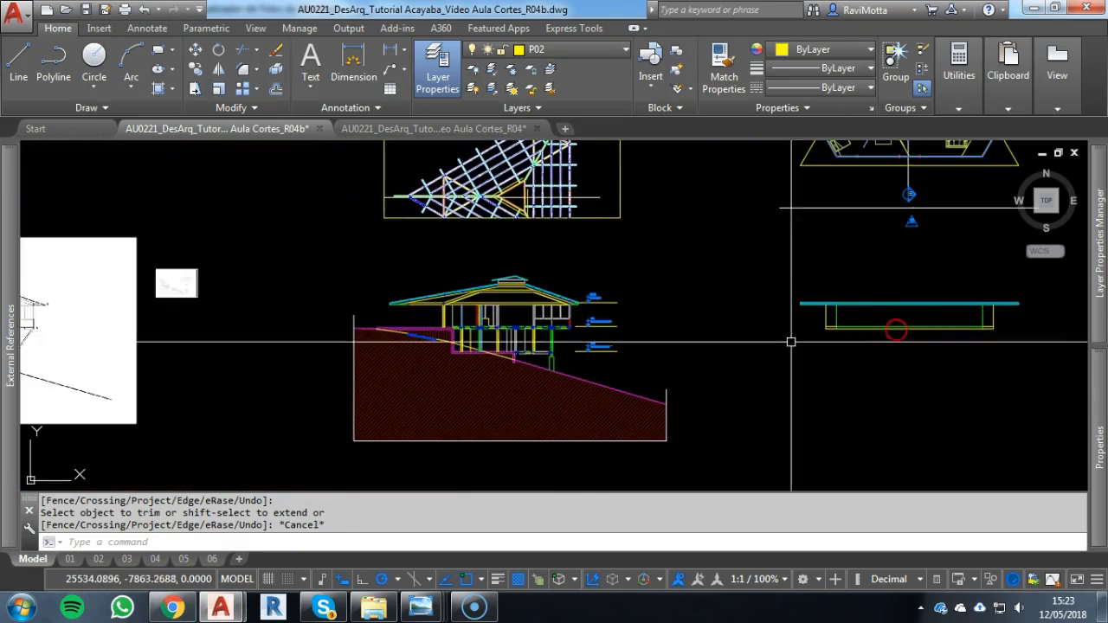
pyautogui.scroll(8, 563, 309)
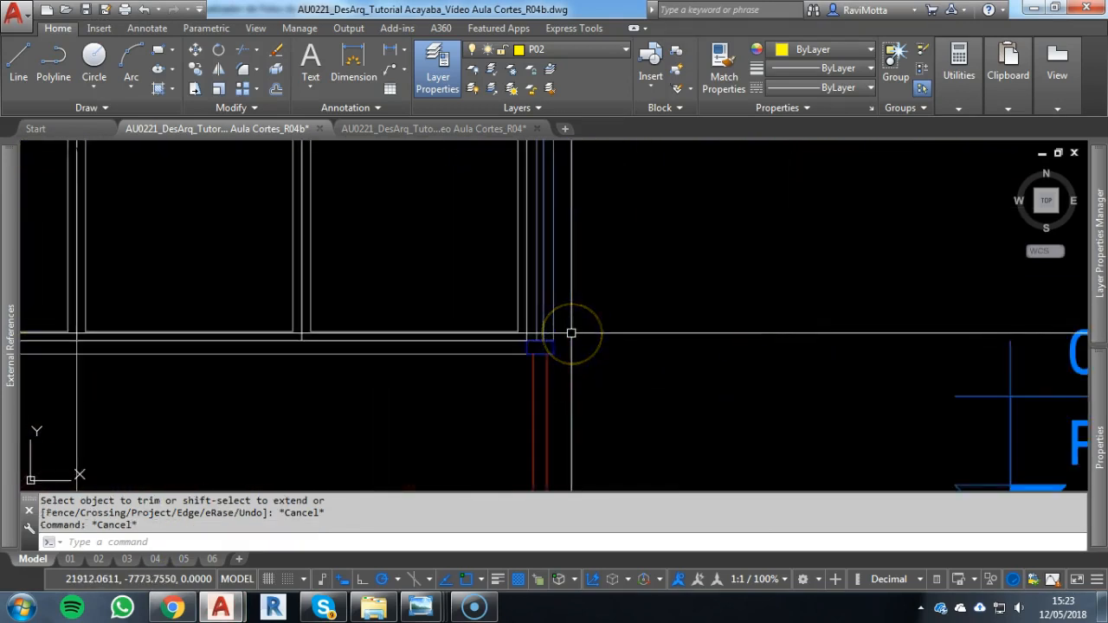
pyautogui.write('XL')
pyautogui.press('Return')
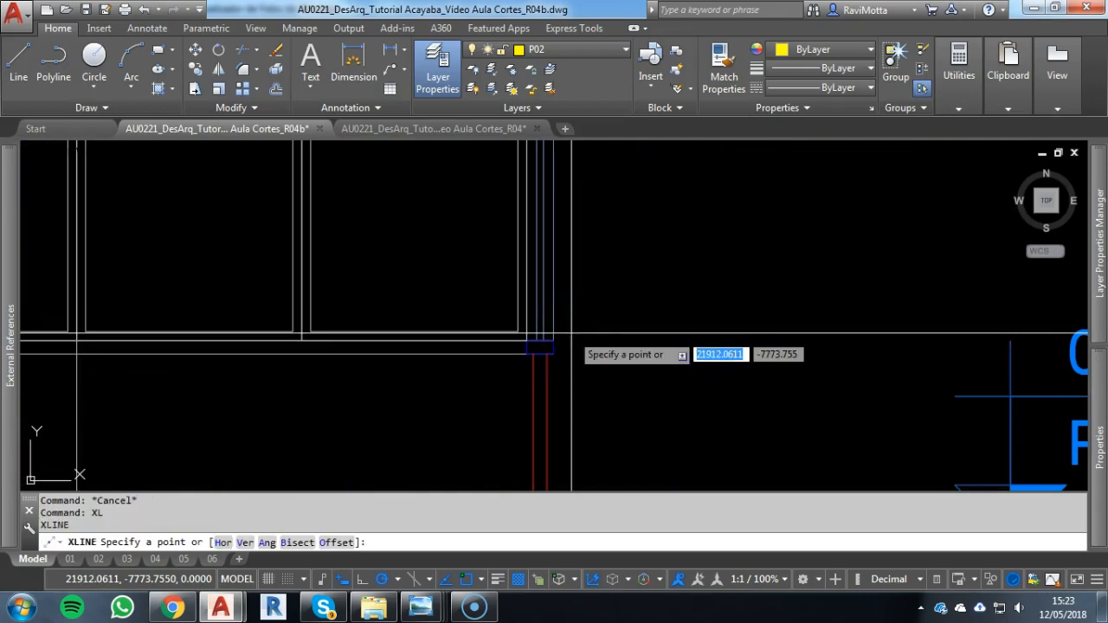
pyautogui.write('v')
pyautogui.press('Return')
pyautogui.press('Escape')
pyautogui.write('xc')
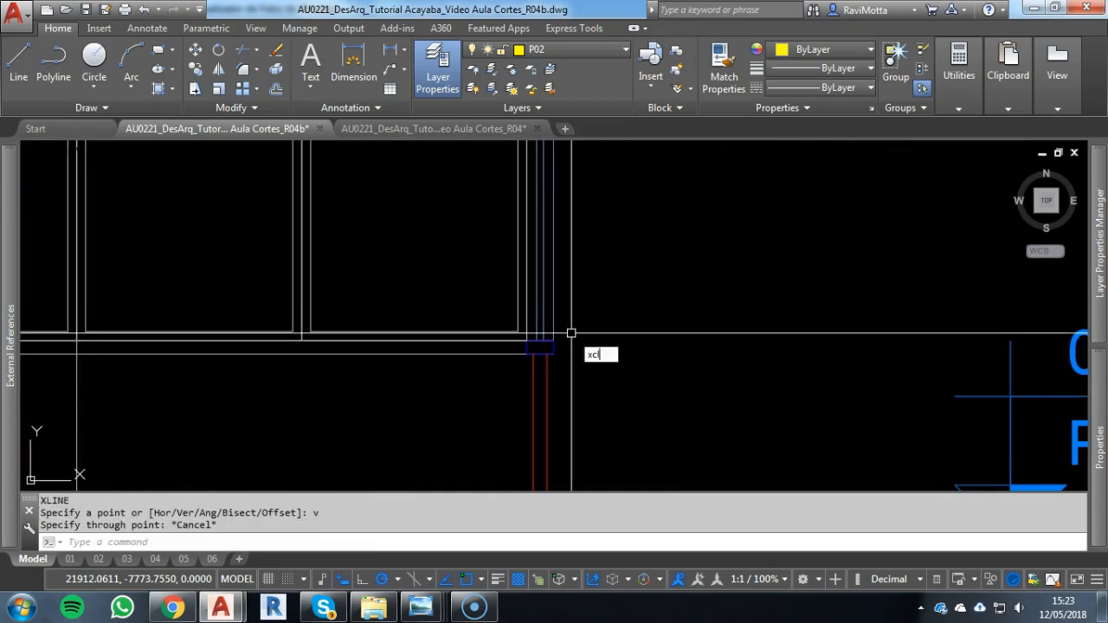
pyautogui.write('XL')
# Draw a horizontal construction line through the top of the section's upper-floor window sill, extending across the façade
pyautogui.press('Return')
pyautogui.write('h')
pyautogui.press('Return')
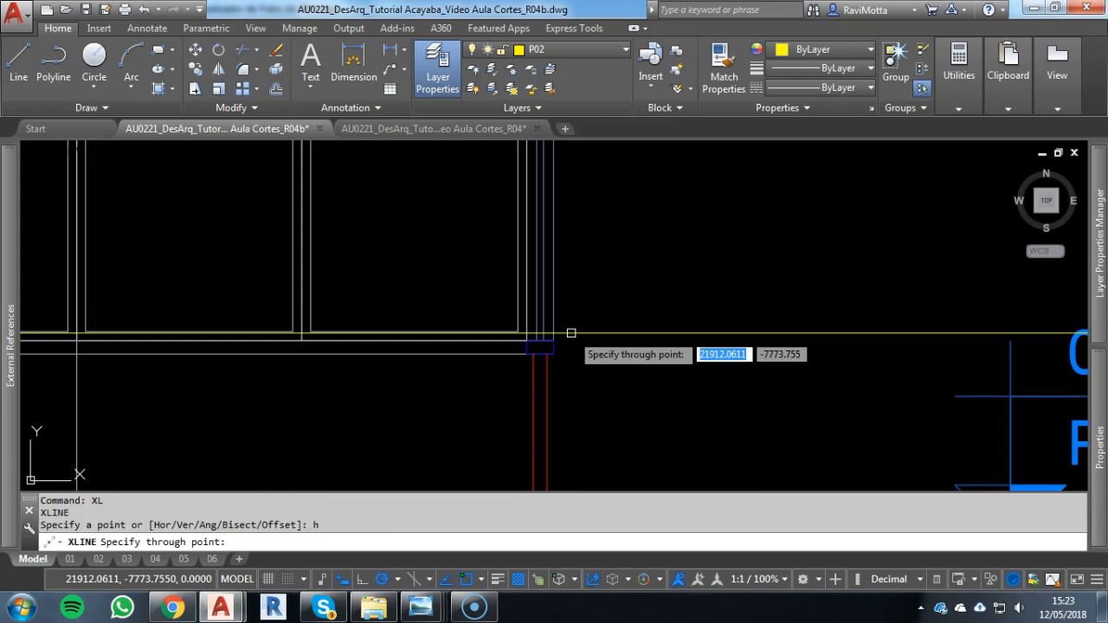
pyautogui.scroll(-8, 690, 336)
pyautogui.moveTo(554, 340); pyautogui.dragTo(269, 329, button='middle')
pyautogui.scroll(3, 484, 309)
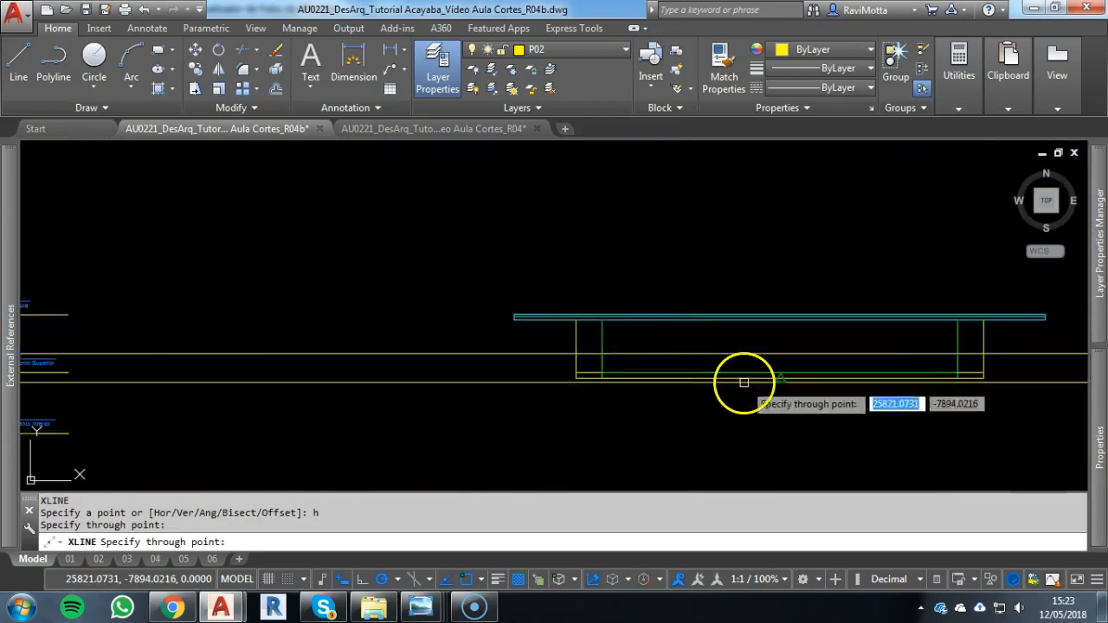
pyautogui.moveTo(684, 385); pyautogui.dragTo(522, 382, button='middle')
pyautogui.press('Escape')
pyautogui.press('Escape')
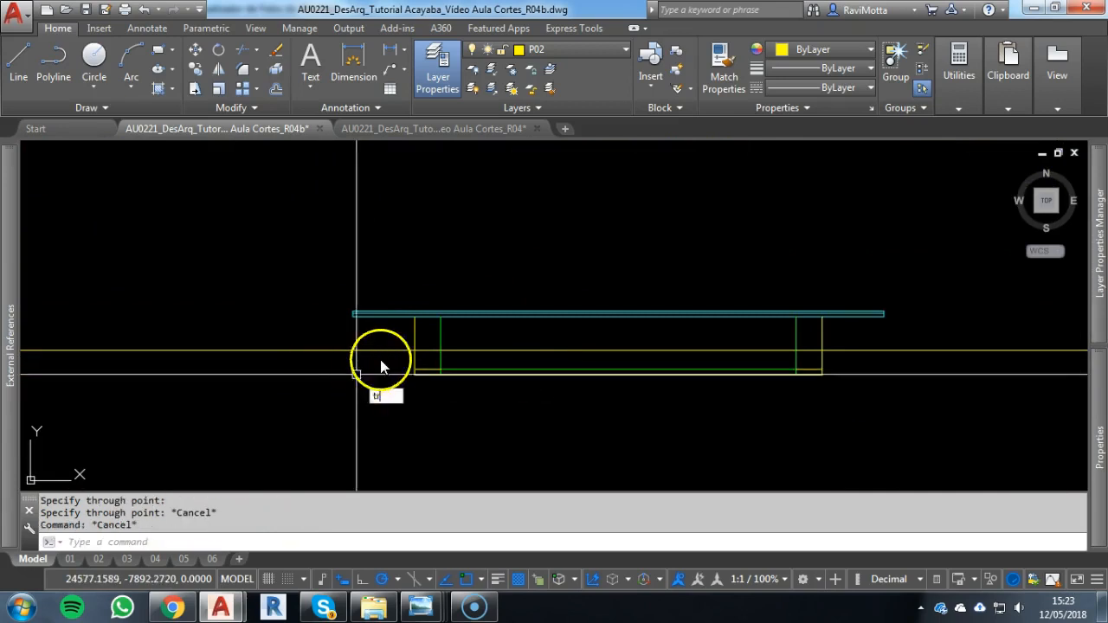
# Trim the window-sill construction line outside the façade's two outer wall lines
pyautogui.press('Return')
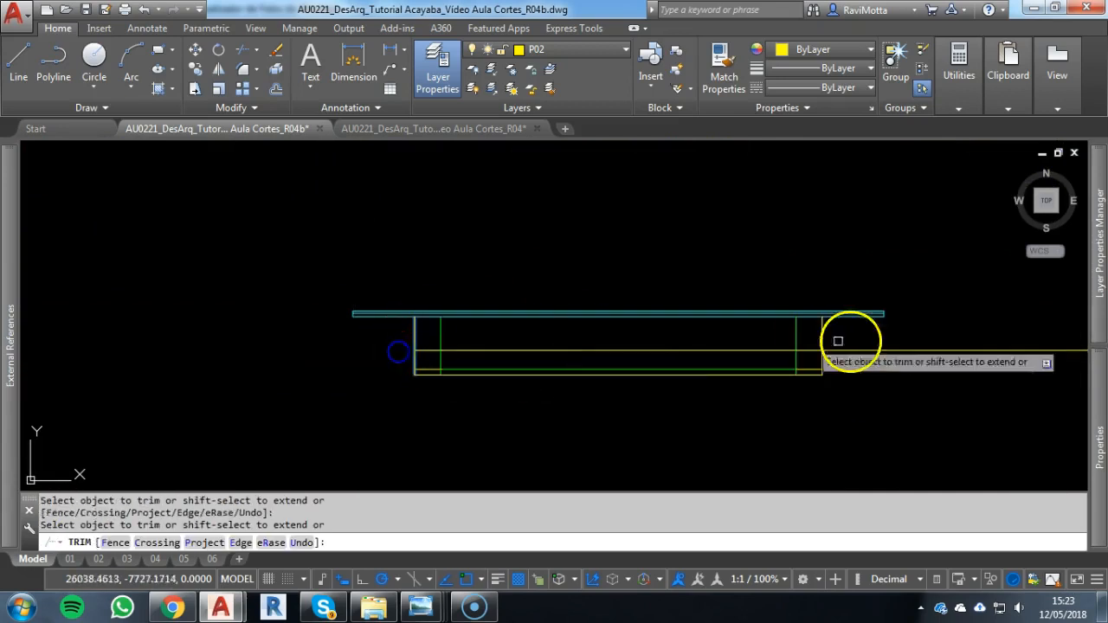
pyautogui.rightClick(875, 344)
pyautogui.click(804, 352)
pyautogui.click(822, 338)
pyautogui.rightClick(827, 341)
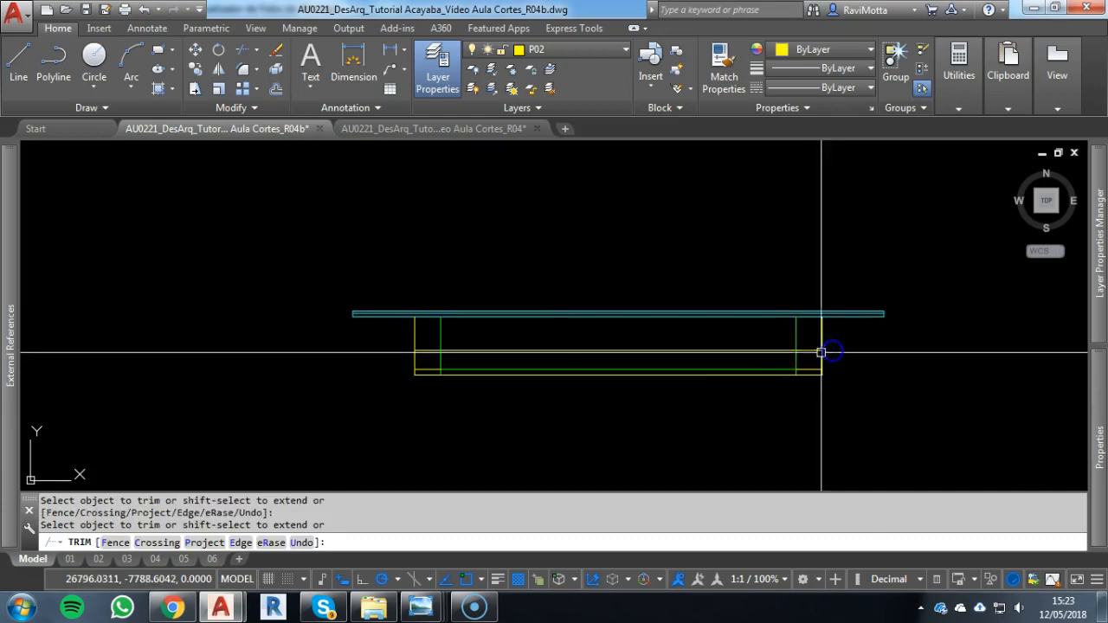
pyautogui.press('Escape')
# Trim out the middle part of the window-sill line between the two inner green vertical lines
pyautogui.press('space')
pyautogui.press('space')
pyautogui.click(707, 352)
pyautogui.press('Escape')
pyautogui.press('Escape')
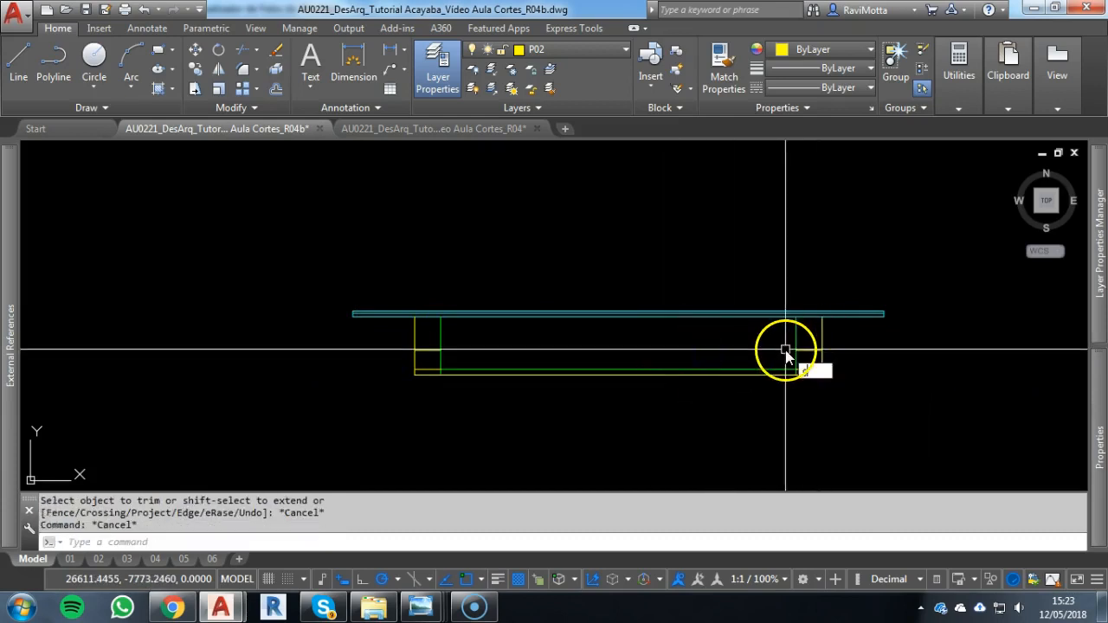
# Draw a separate horizontal line at sill height between the two inner green vertical lines
pyautogui.write('L')
pyautogui.press('Return')
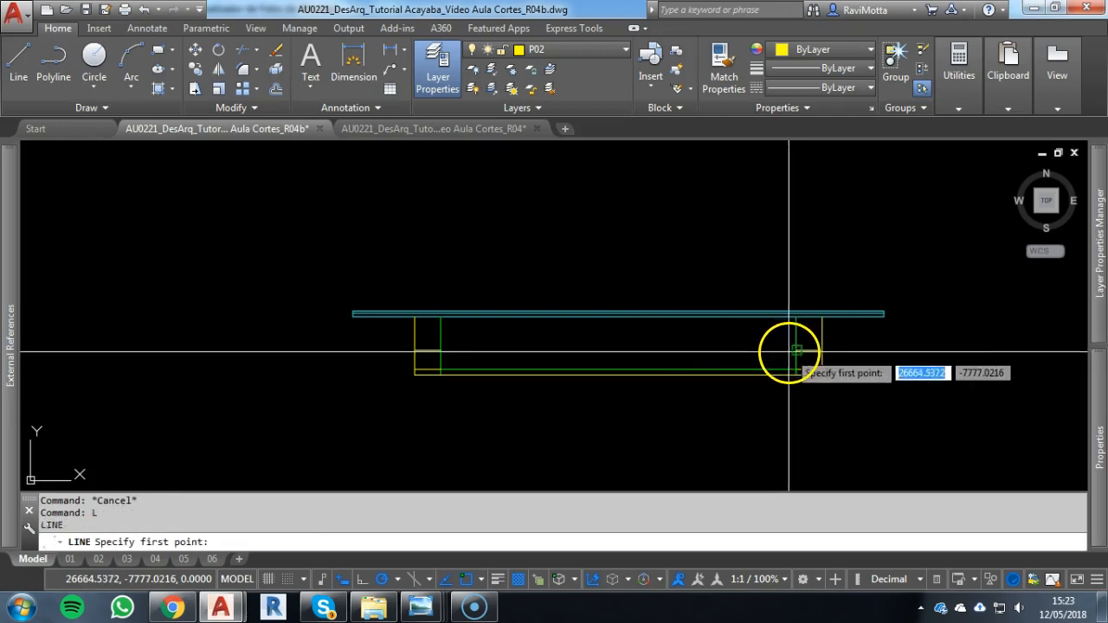
pyautogui.click(795, 351)
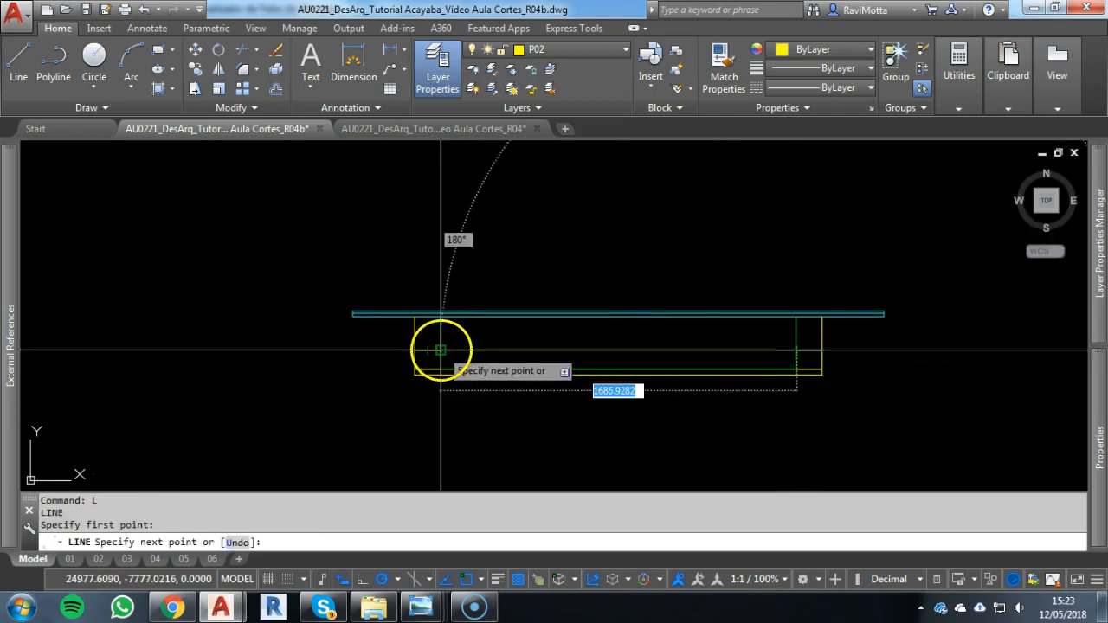
pyautogui.click(441, 350)
pyautogui.press('Escape')
# Match the properties of the inner green vertical line onto the new middle sill line
pyautogui.scroll(6, 445, 329)
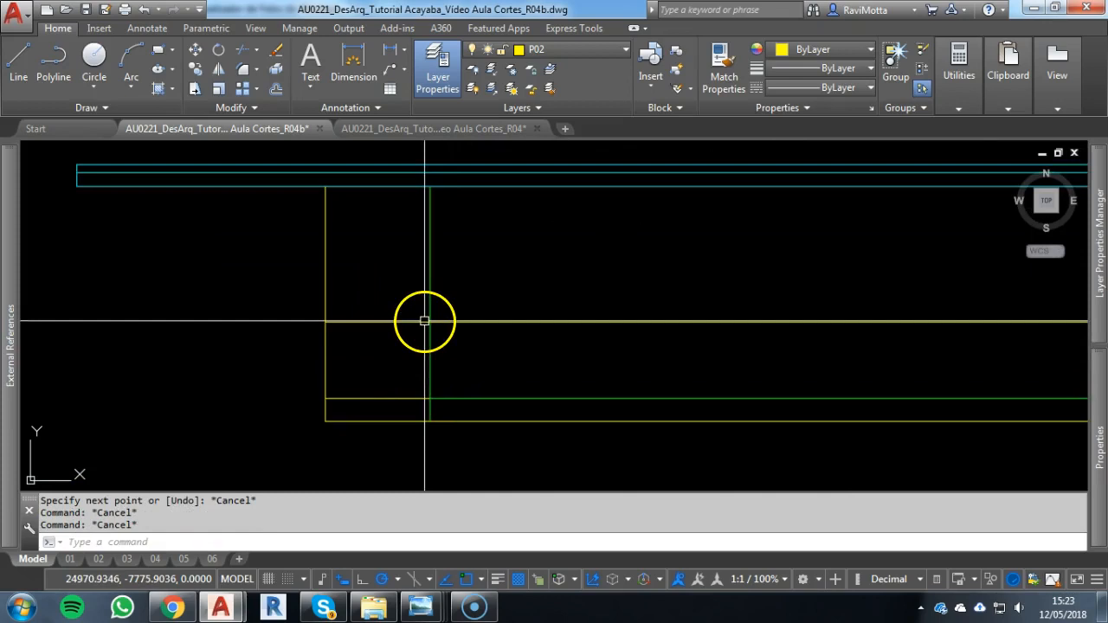
pyautogui.press('Return')
pyautogui.click(431, 295)
pyautogui.click(458, 321)
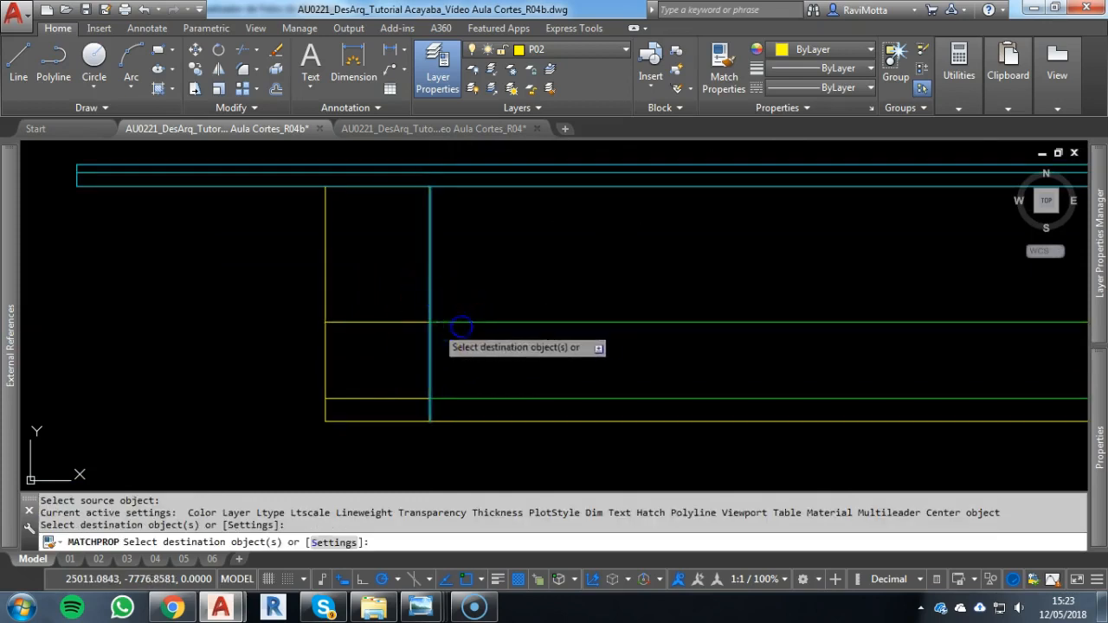
# Check the layer of the middle sill line and look over the lines drawn on façade 02
pyautogui.press('Escape')
pyautogui.click(459, 321)
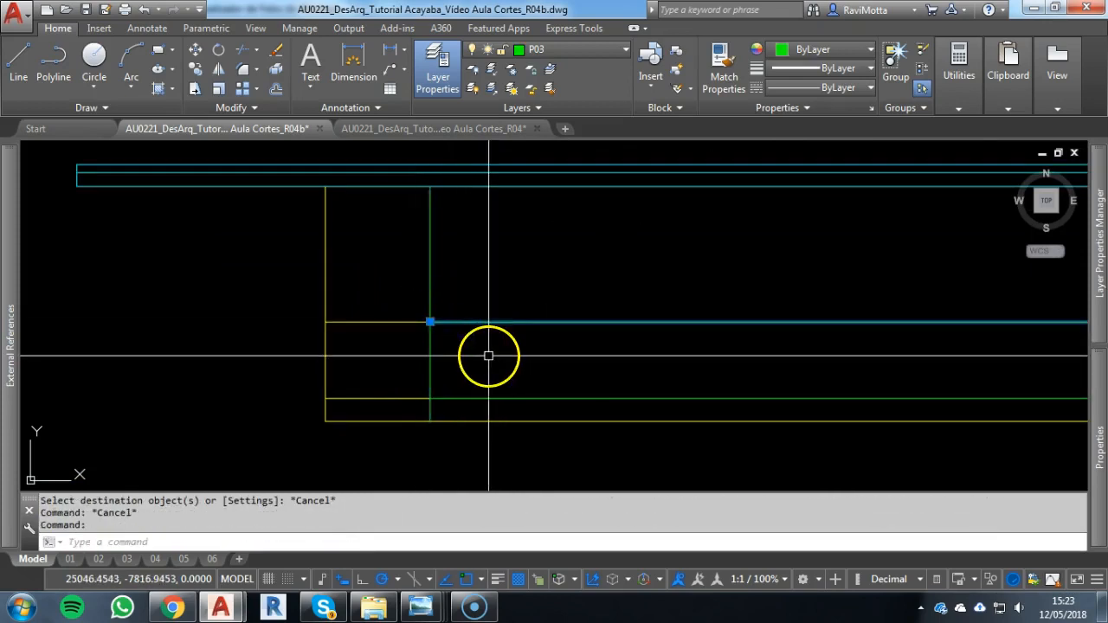
pyautogui.press('Escape')
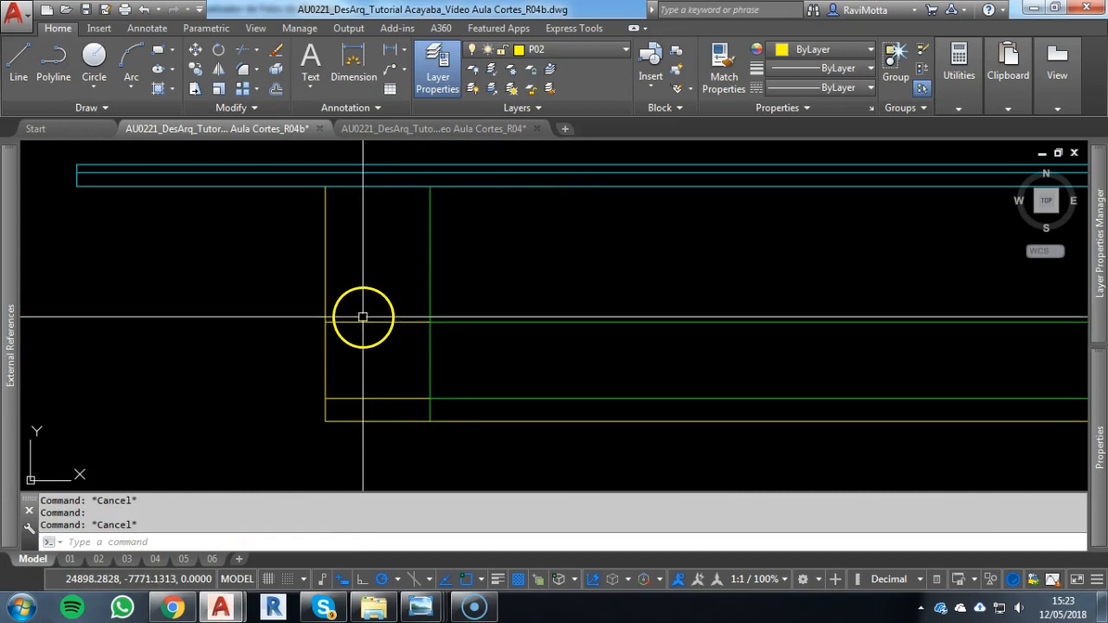
pyautogui.scroll(-4, 518, 328)
pyautogui.click(574, 358)
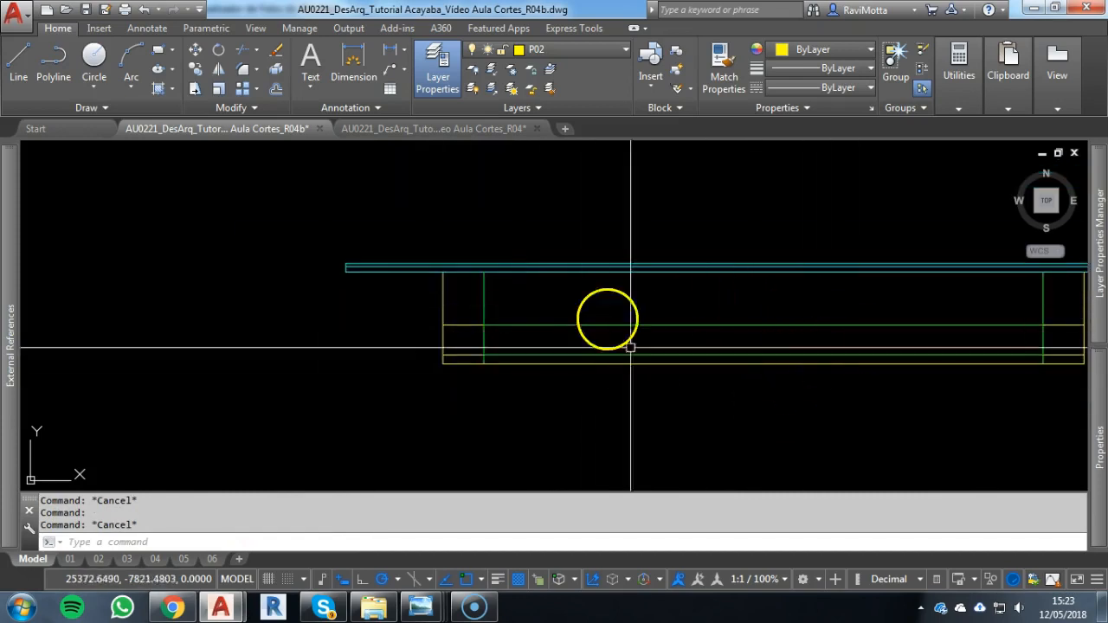
pyautogui.moveTo(715, 354); pyautogui.dragTo(561, 340, button='middle')
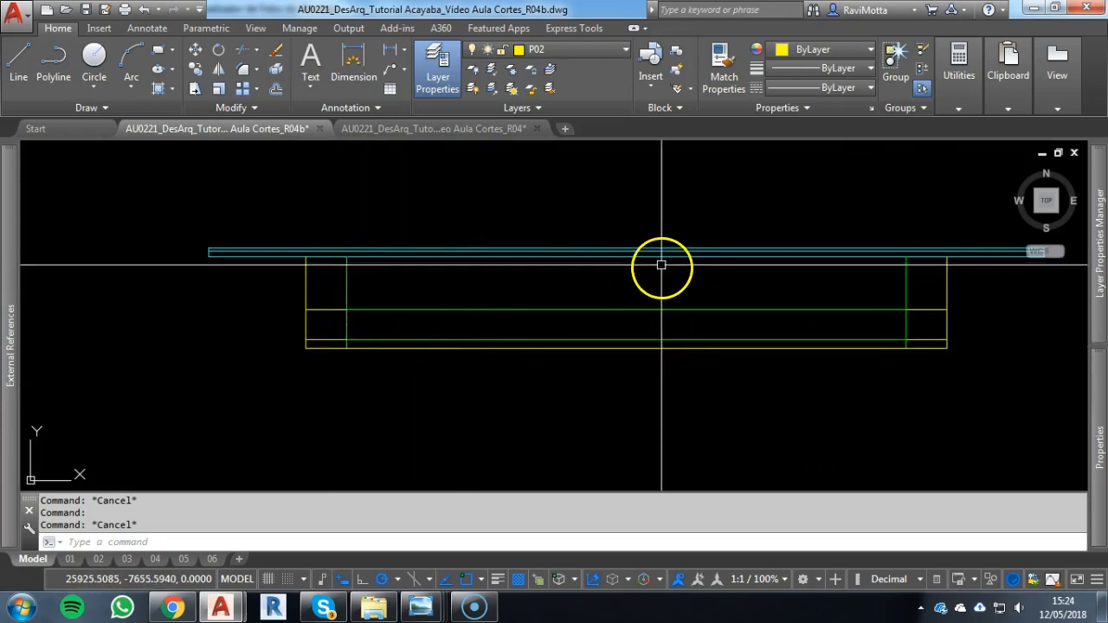
# Copy the section and façade marker lines from the upper floor plan 4000 units down onto the lower floor plan
pyautogui.scroll(-6, 661, 264)
pyautogui.moveTo(667, 203)
pyautogui.mouseDown(button='middle')
pyautogui.moveTo(653, 405)
pyautogui.moveTo(630, 465)
pyautogui.mouseUp(button='middle')
pyautogui.scroll(-2, 618, 287)
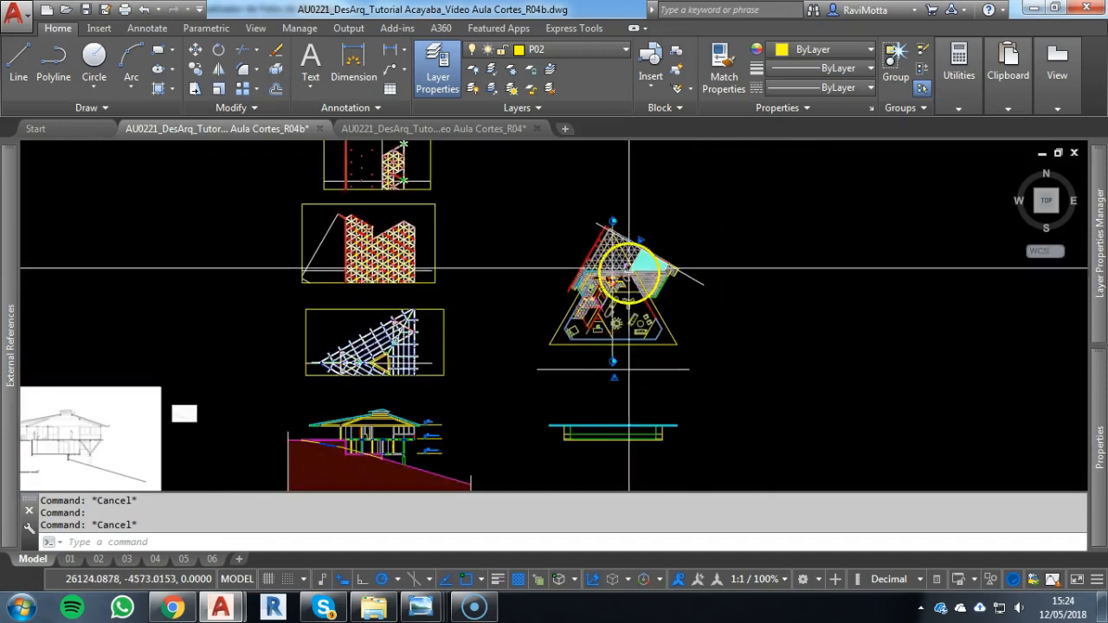
pyautogui.scroll(-2, 628, 268)
pyautogui.moveTo(687, 280)
pyautogui.mouseDown(button='middle')
pyautogui.moveTo(635, 257)
pyautogui.moveTo(552, 269)
pyautogui.mouseUp(button='middle')
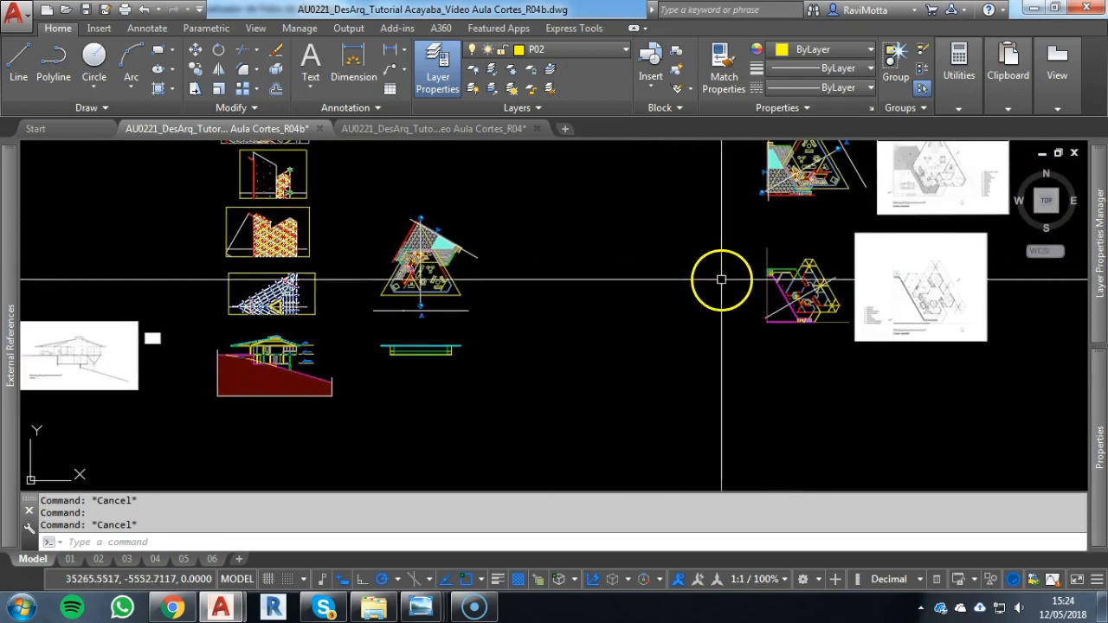
pyautogui.scroll(5, 808, 257)
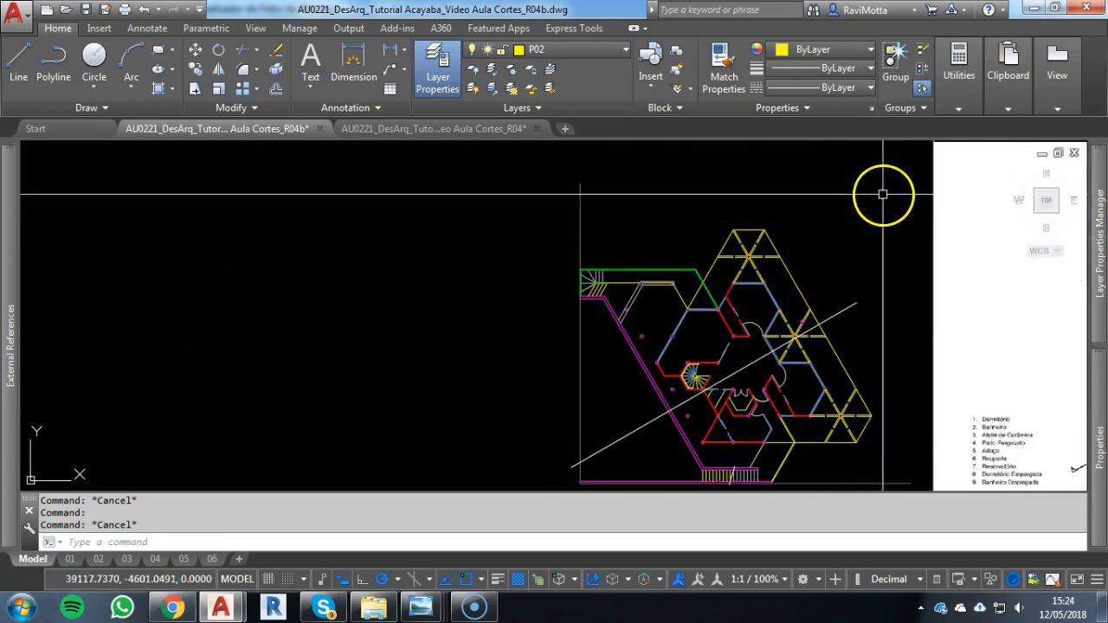
pyautogui.scroll(-2, 867, 212)
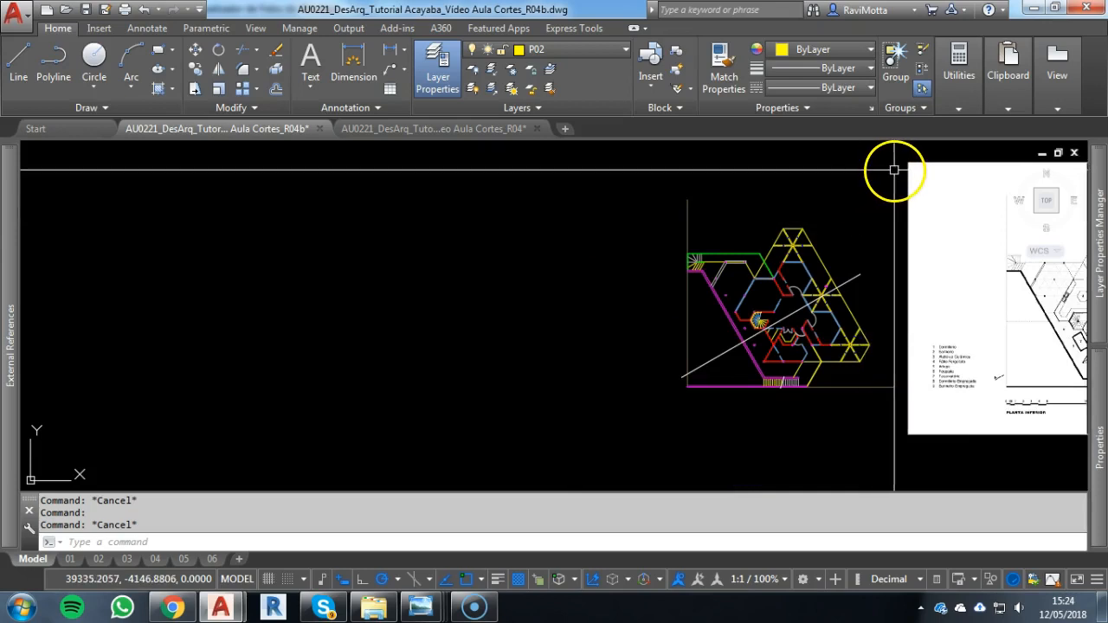
pyautogui.click(894, 170)
pyautogui.click(600, 399)
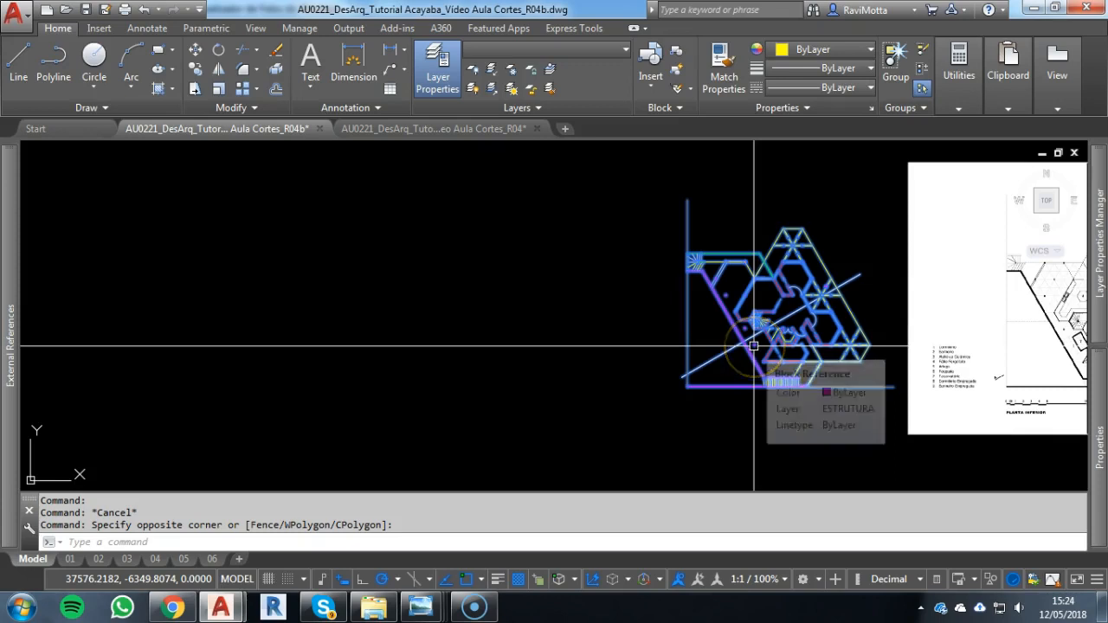
pyautogui.press('Escape')
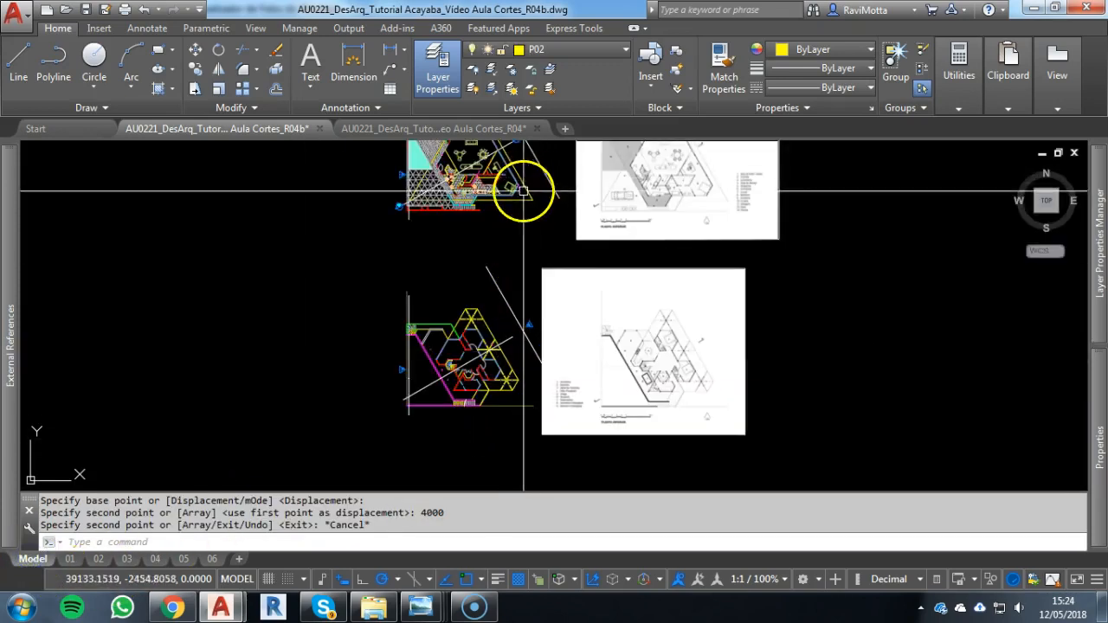
# Copy the lower floor plan with its marker lines from its lower-left corner and paste it as a block beside the rotated upper plan
pyautogui.moveTo(520, 193); pyautogui.dragTo(585, 264, button='middle')
pyautogui.scroll(3, 575, 399)
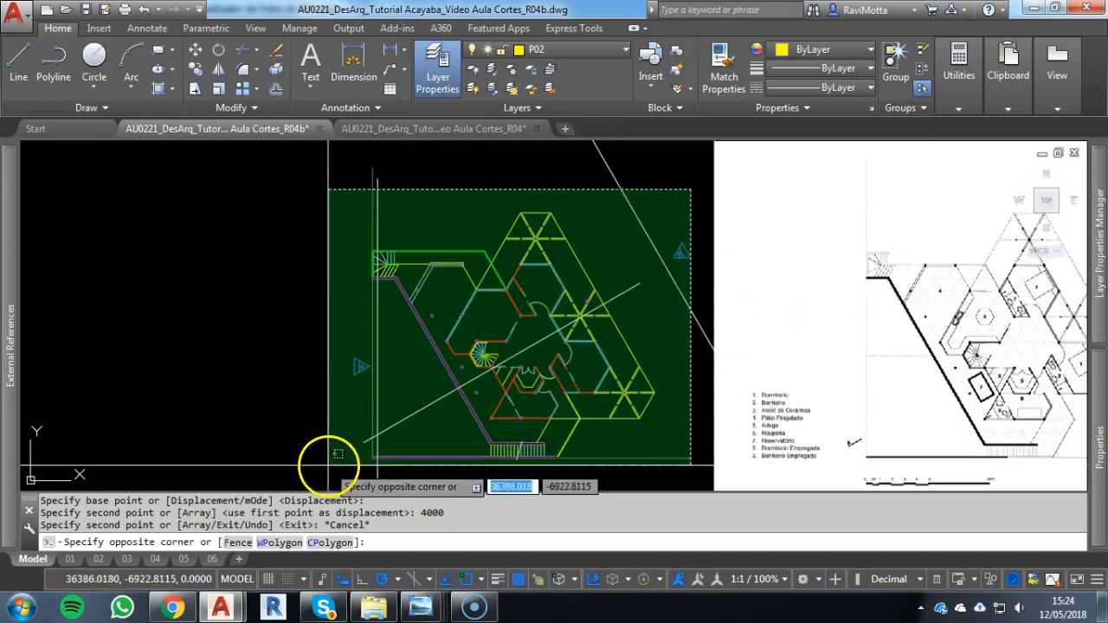
pyautogui.click(326, 462)
pyautogui.hotkey('ctrl', 'shift', 'c')
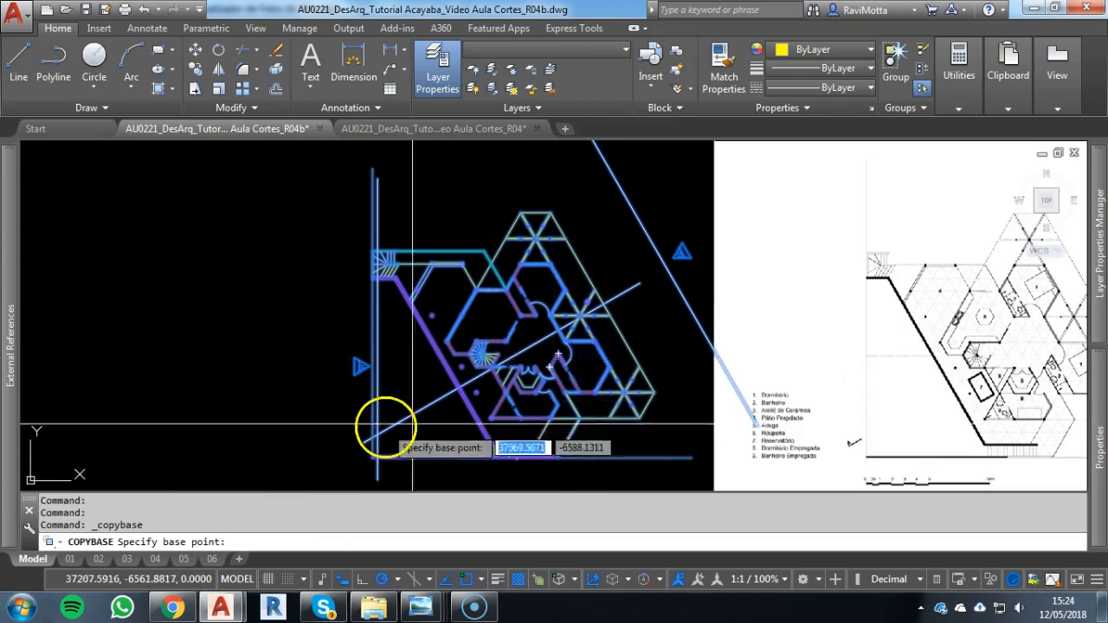
pyautogui.click(373, 457)
pyautogui.scroll(-8, 356, 374)
pyautogui.moveTo(343, 381); pyautogui.dragTo(825, 310, button='middle')
pyautogui.press('Escape')
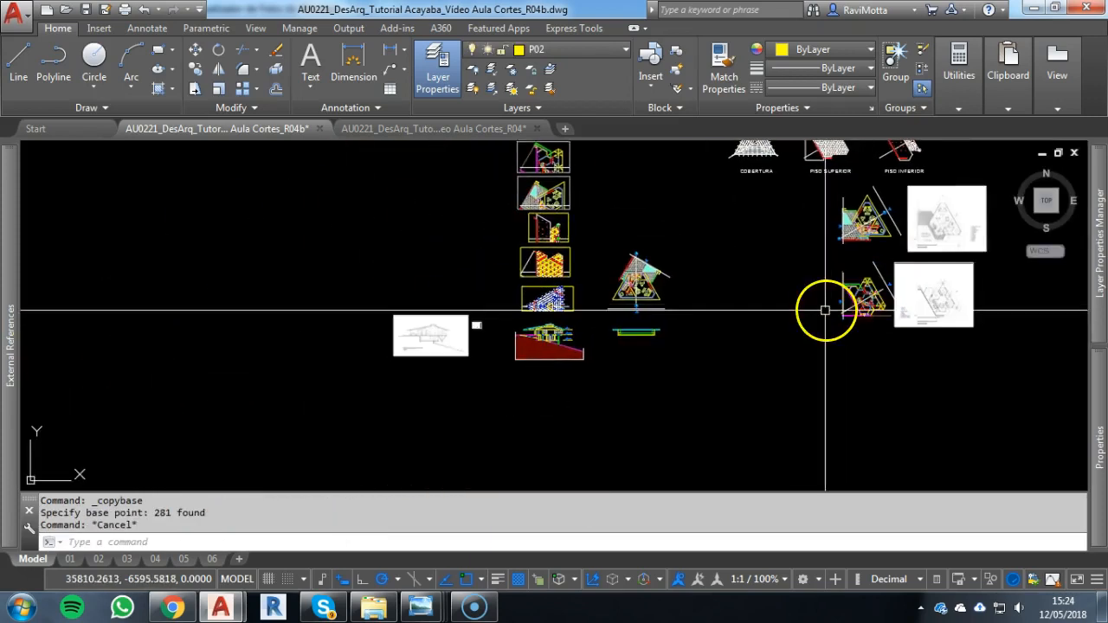
pyautogui.hotkey('ctrl', 'shift', 'v')
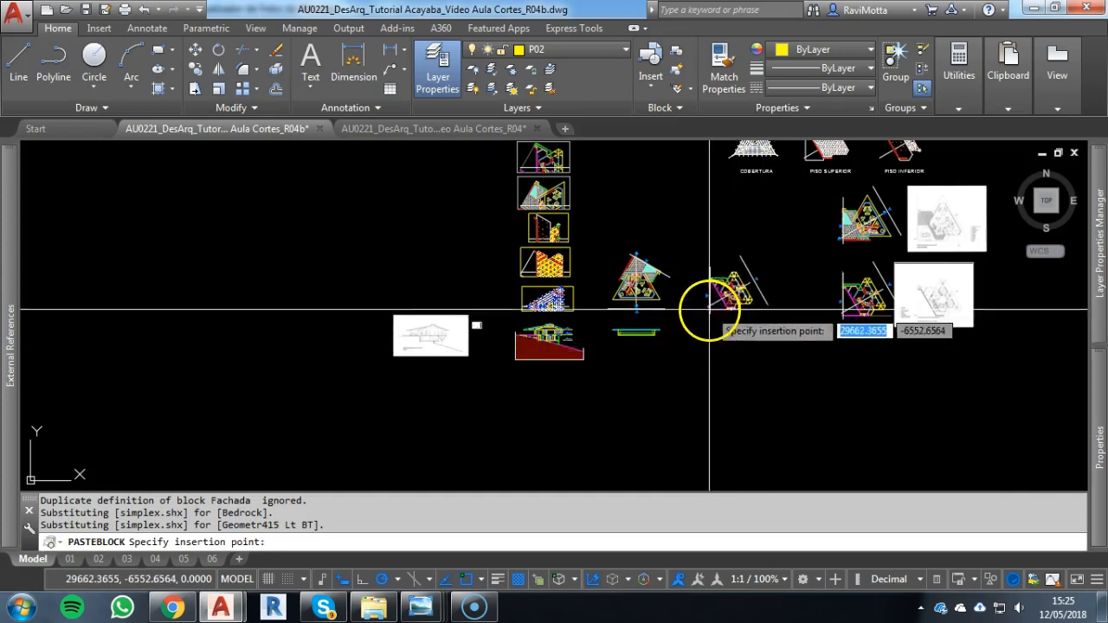
pyautogui.scroll(3, 740, 296)
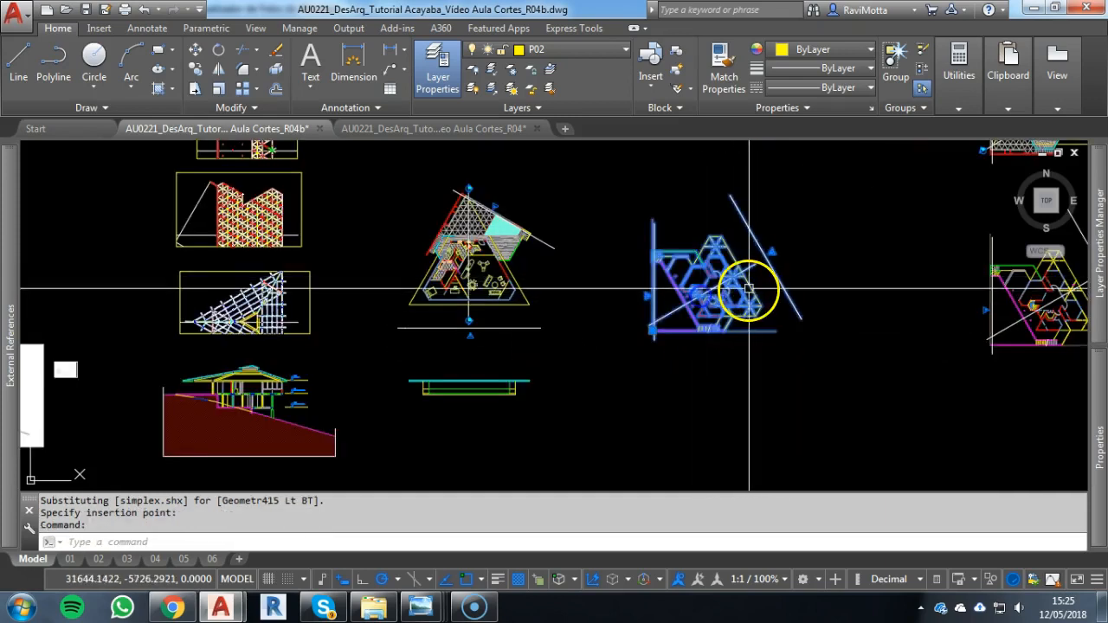
# Rotate the pasted lower floor plan 240° about the lower end of its slanted façade line
pyautogui.press('Return')
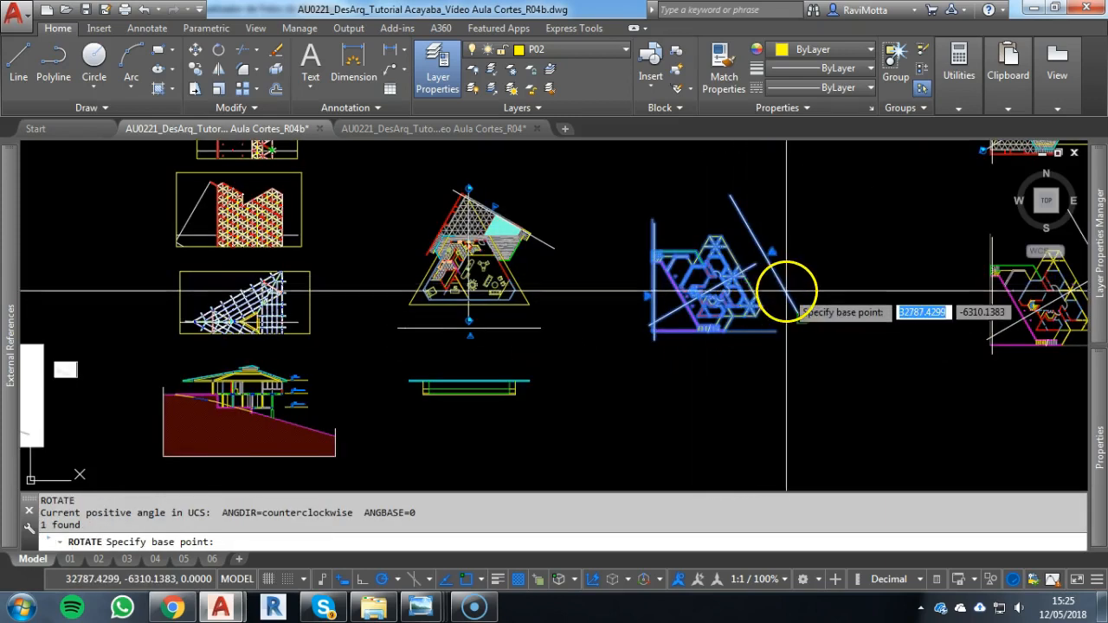
pyautogui.click(796, 312)
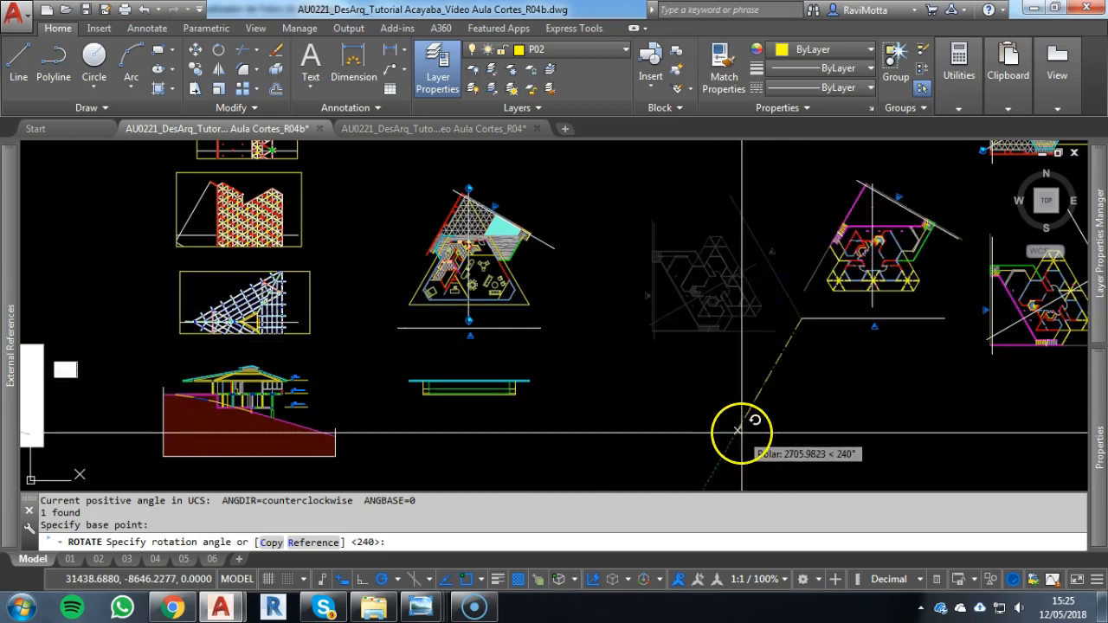
pyautogui.click(844, 317)
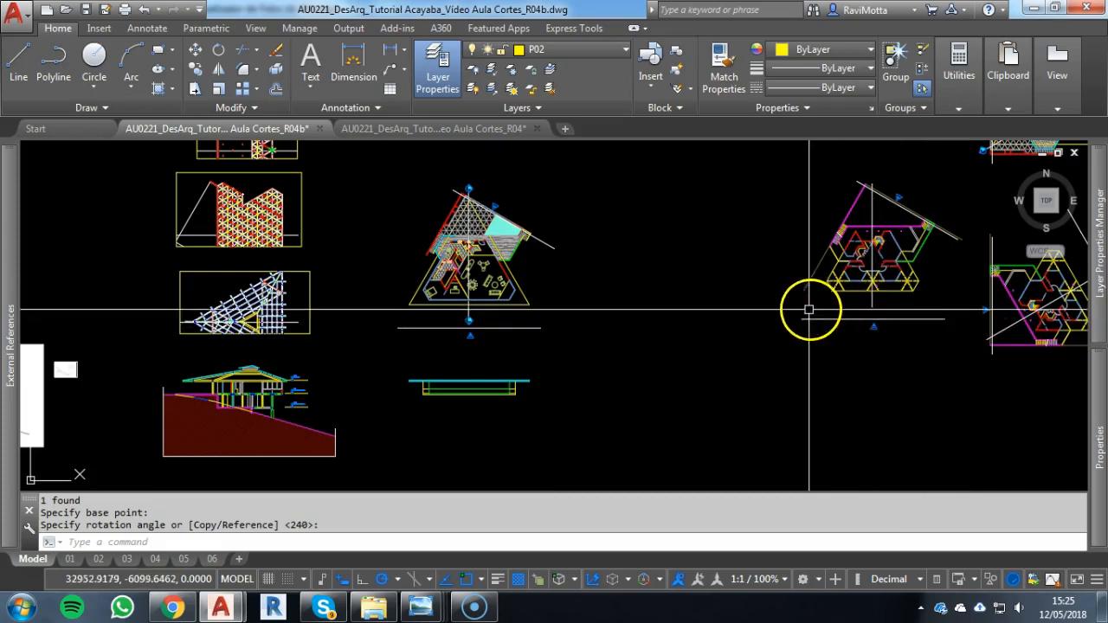
# Move the rotated lower plan by the end of its façade line onto the matching end of the upper plan's façade line
pyautogui.click(891, 318)
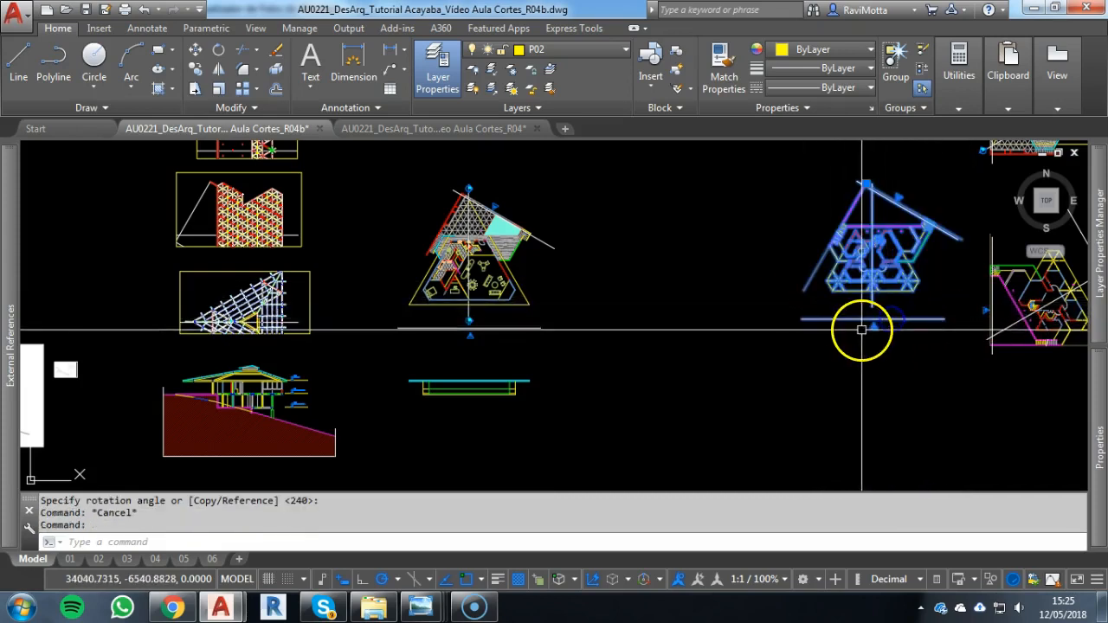
pyautogui.click(929, 319)
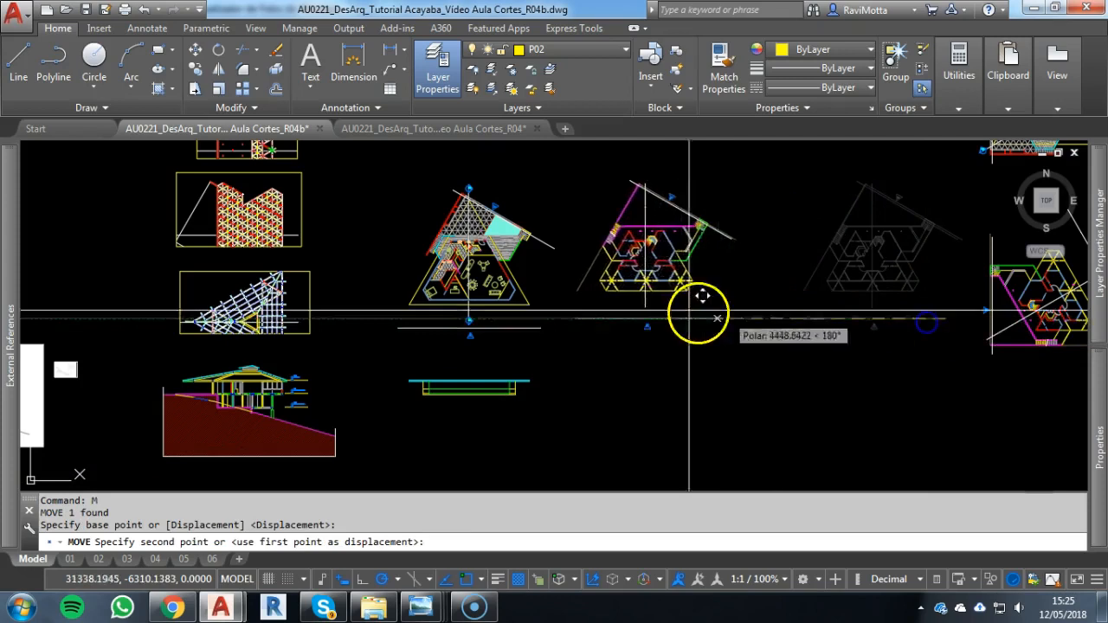
pyautogui.click(540, 327)
pyautogui.press('Escape')
pyautogui.press('Escape')
# Move the rotated upper floor plan straight up, clear of the lower floor plan
pyautogui.click(528, 301)
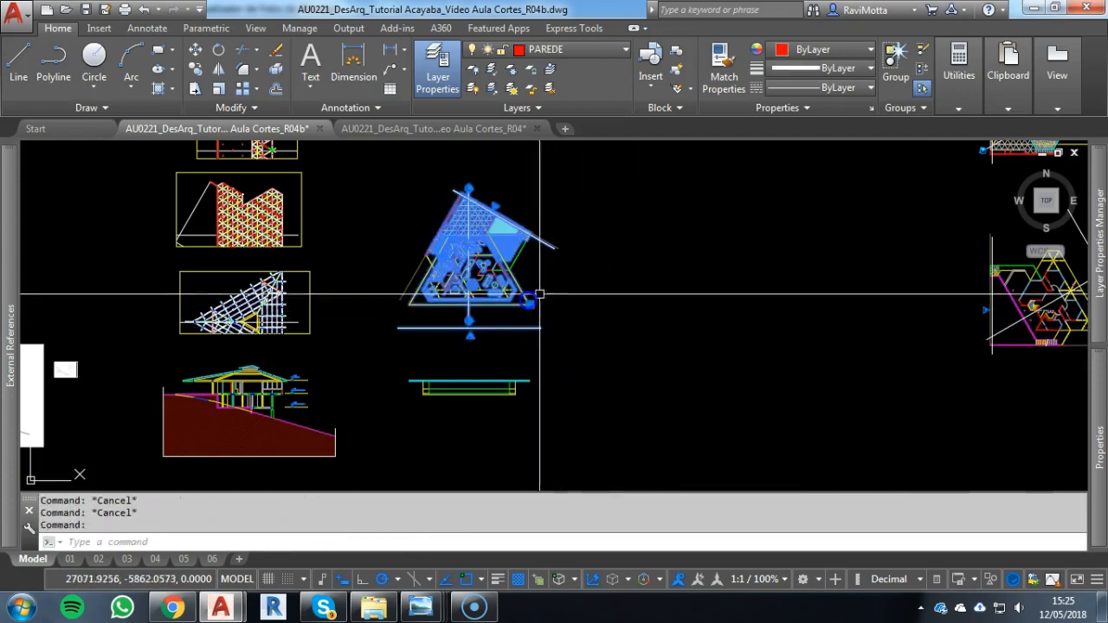
pyautogui.click(611, 321)
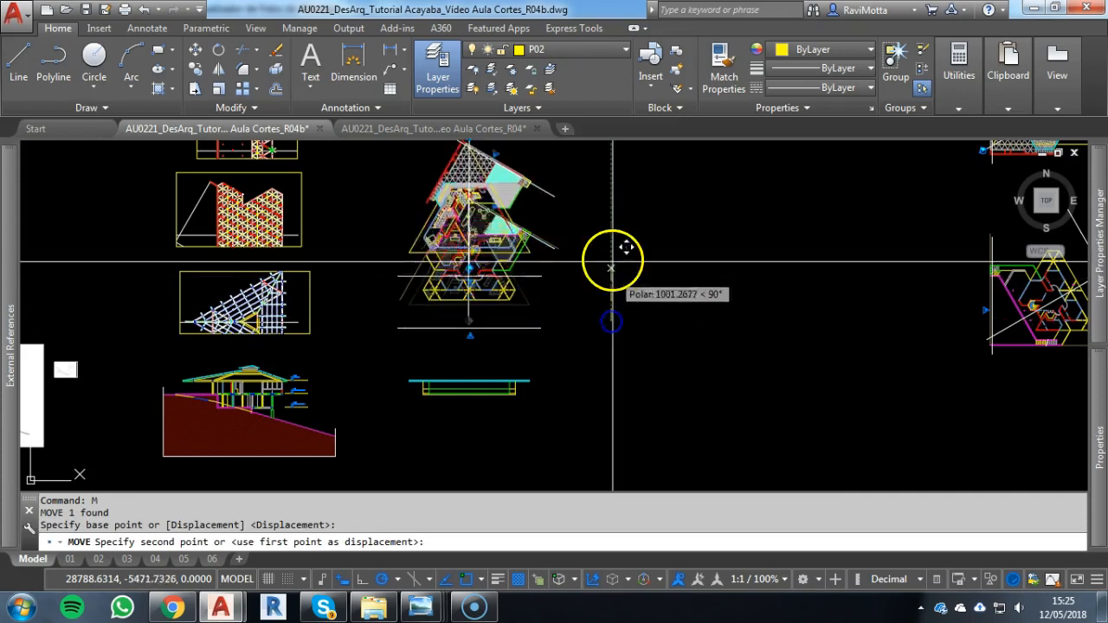
pyautogui.click(611, 173)
# Draw vertical construction lines through the outer faces of the two hexagonal columns bounding the lower plan's left front window
pyautogui.scroll(3, 569, 300)
pyautogui.scroll(5, 448, 309)
pyautogui.moveTo(557, 317)
pyautogui.mouseDown(button='middle')
pyautogui.moveTo(574, 391)
pyautogui.moveTo(543, 438)
pyautogui.mouseUp(button='middle')
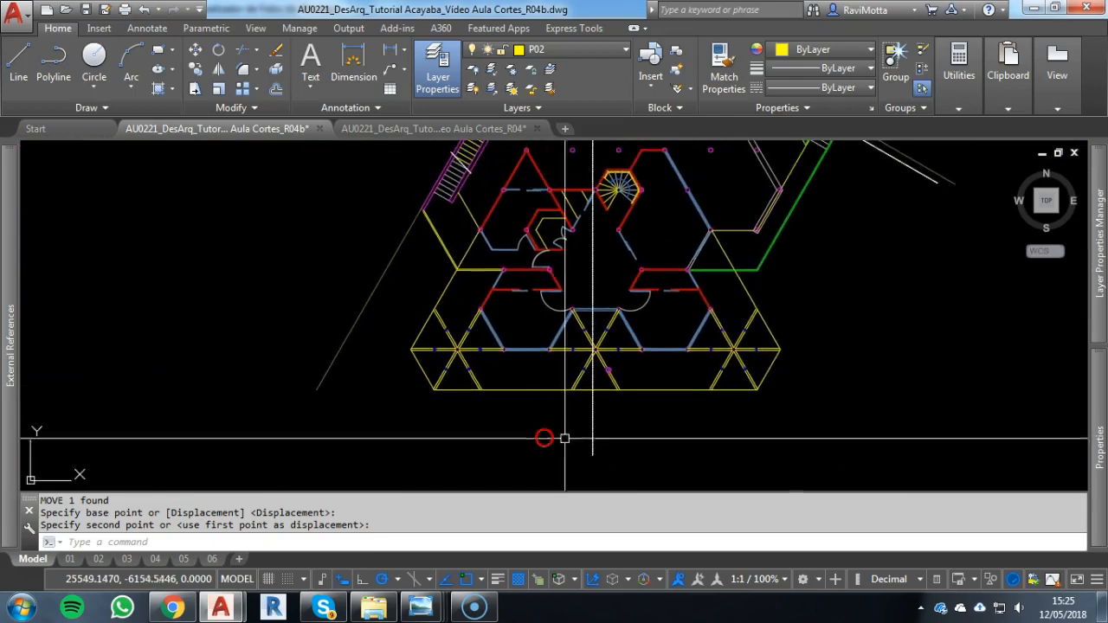
pyautogui.scroll(2, 754, 327)
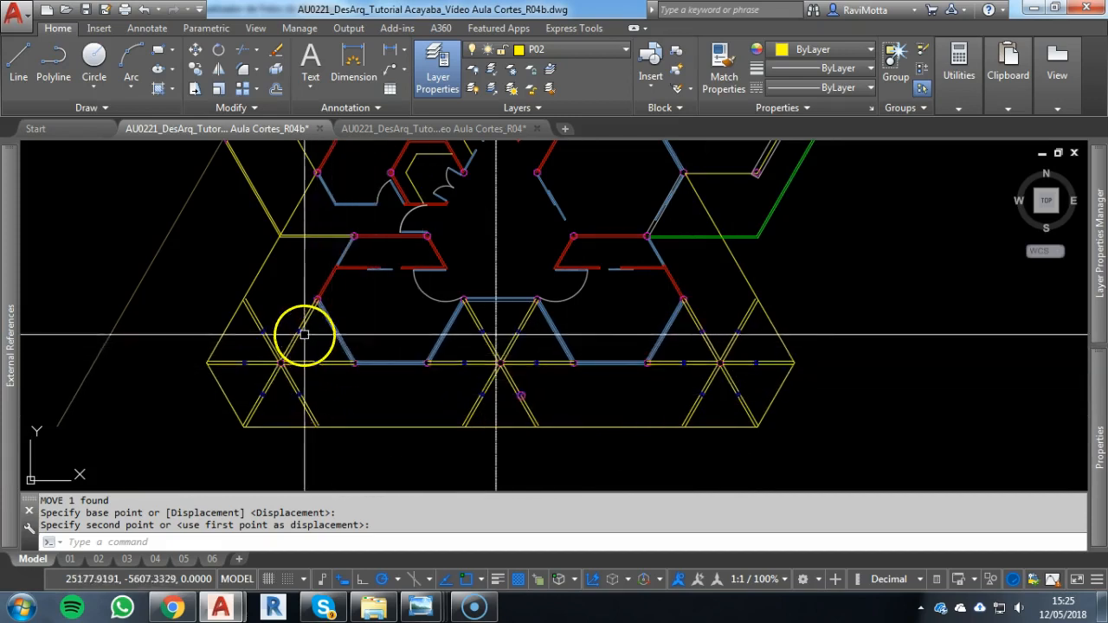
pyautogui.scroll(2, 297, 329)
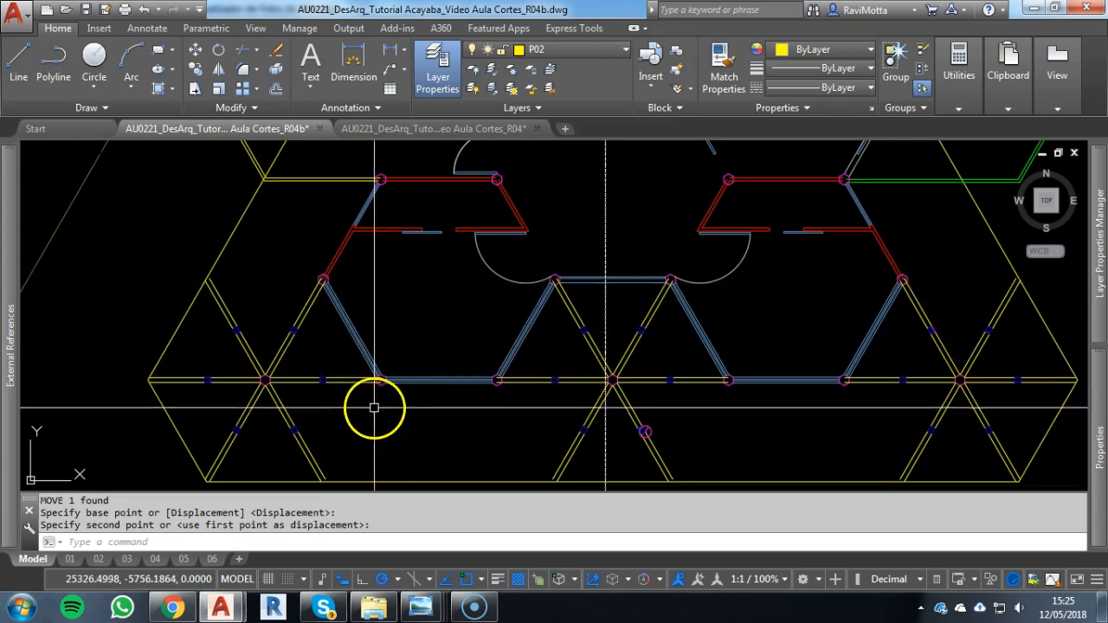
pyautogui.scroll(2, 377, 401)
pyautogui.scroll(4, 383, 389)
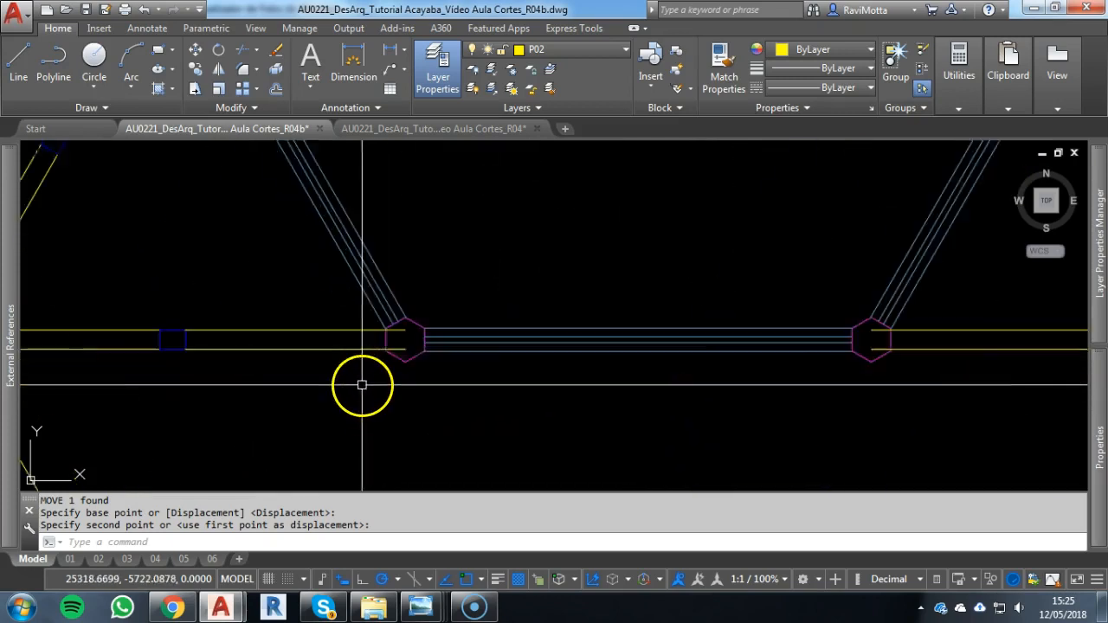
pyautogui.press('Escape')
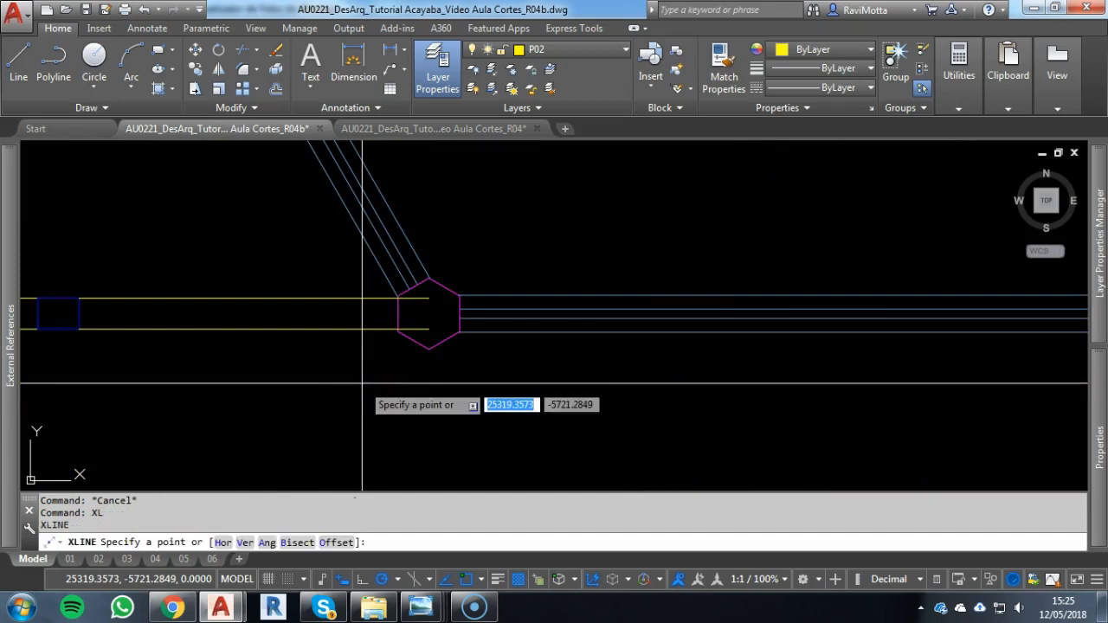
pyautogui.press('Return')
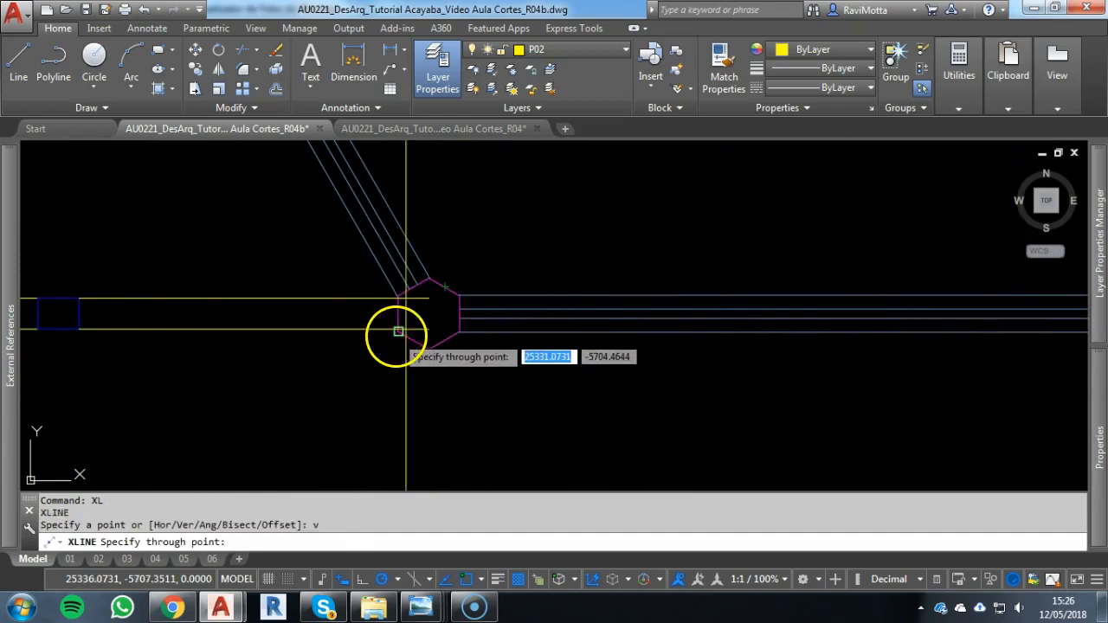
pyautogui.scroll(4, 397, 331)
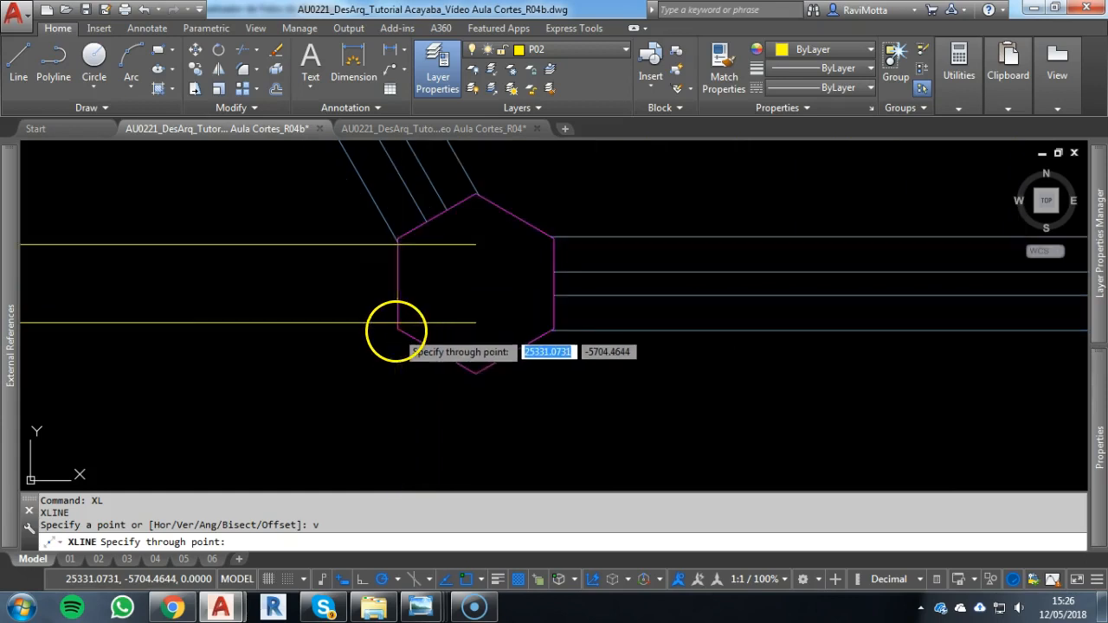
pyautogui.scroll(-5, 396, 331)
pyautogui.scroll(4, 473, 352)
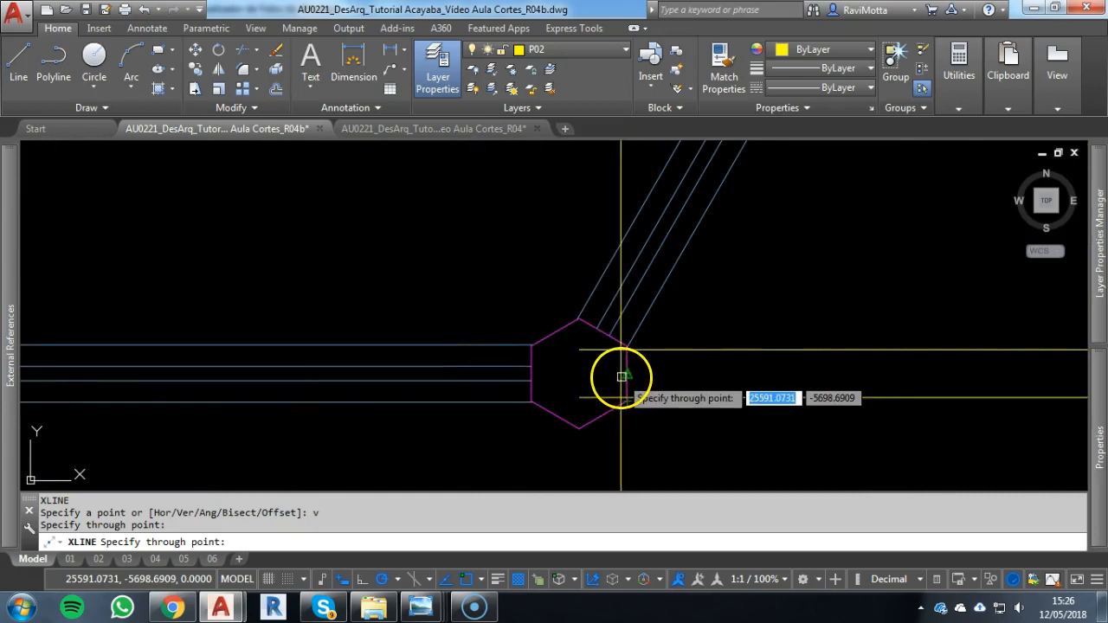
pyautogui.click(627, 374)
# Draw vertical construction lines through the outer faces of the two hexagonal columns bounding the lower plan's right front window
pyautogui.scroll(-3, 627, 374)
pyautogui.moveTo(791, 396); pyautogui.dragTo(394, 387, button='middle')
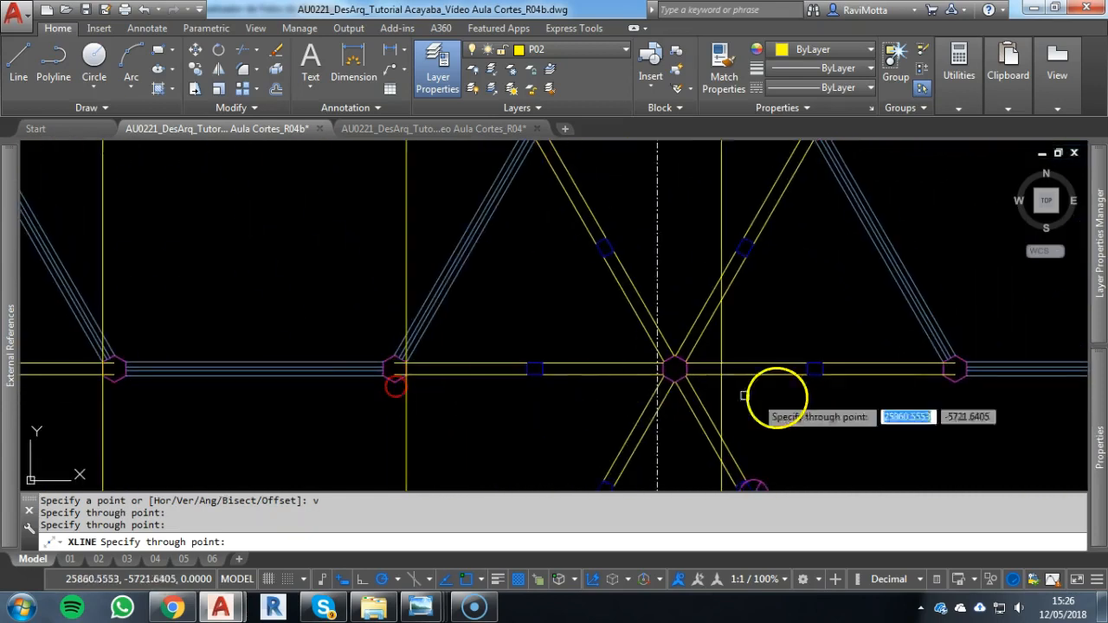
pyautogui.scroll(2, 934, 371)
pyautogui.click(945, 368)
pyautogui.moveTo(821, 390); pyautogui.dragTo(110, 351, button='middle')
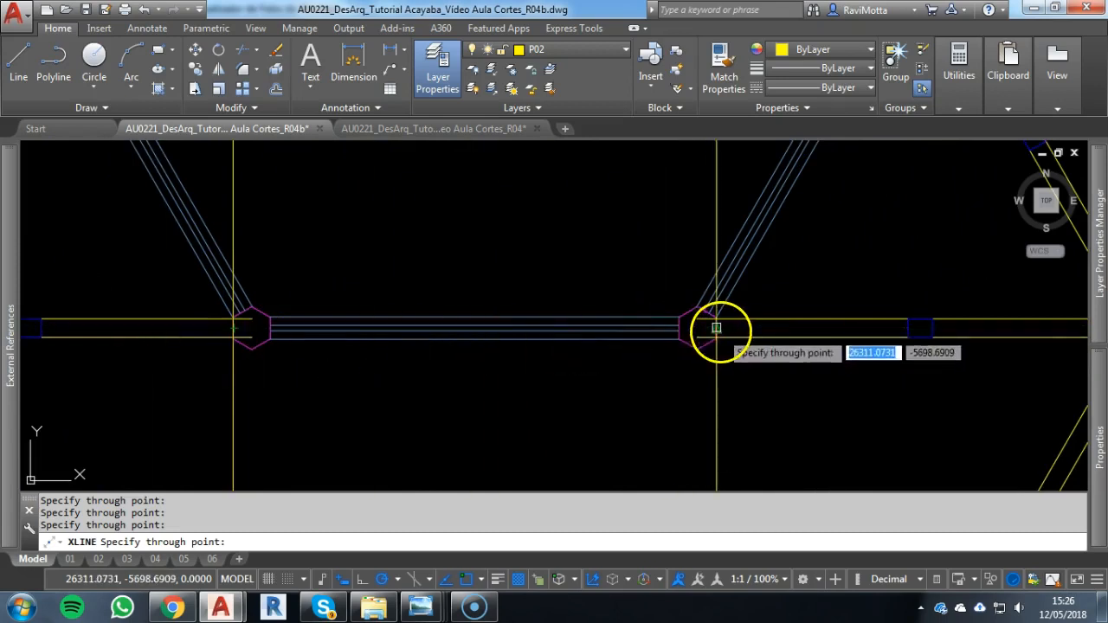
pyautogui.click(716, 328)
pyautogui.scroll(-8, 592, 370)
pyautogui.moveTo(594, 370); pyautogui.dragTo(680, 243, button='middle')
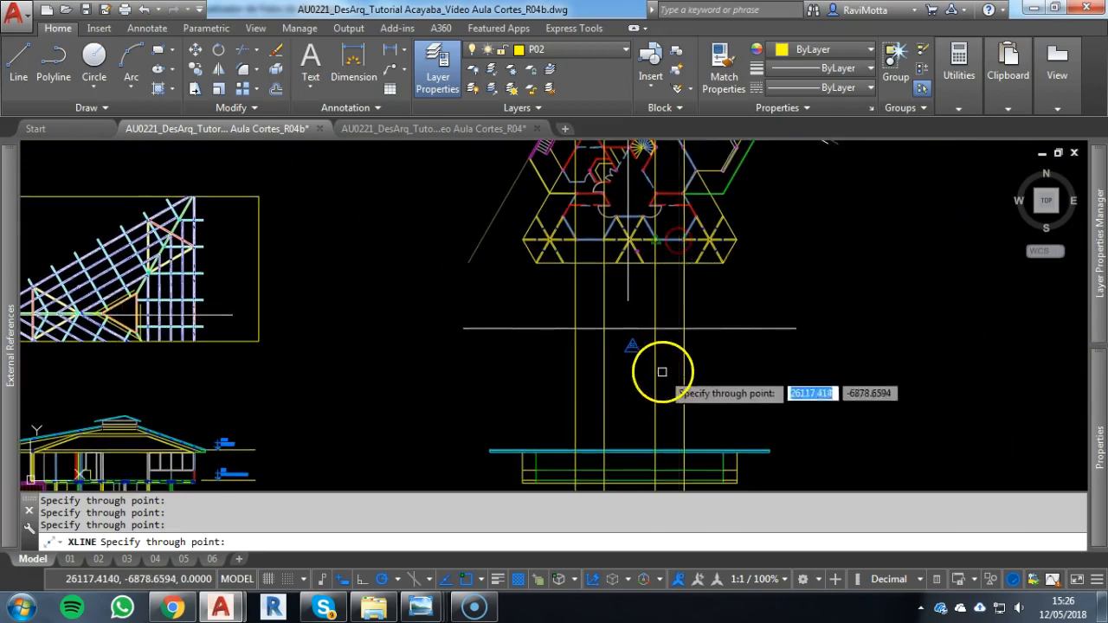
pyautogui.moveTo(663, 372); pyautogui.dragTo(689, 248, button='middle')
pyautogui.scroll(4, 653, 368)
pyautogui.press('Escape')
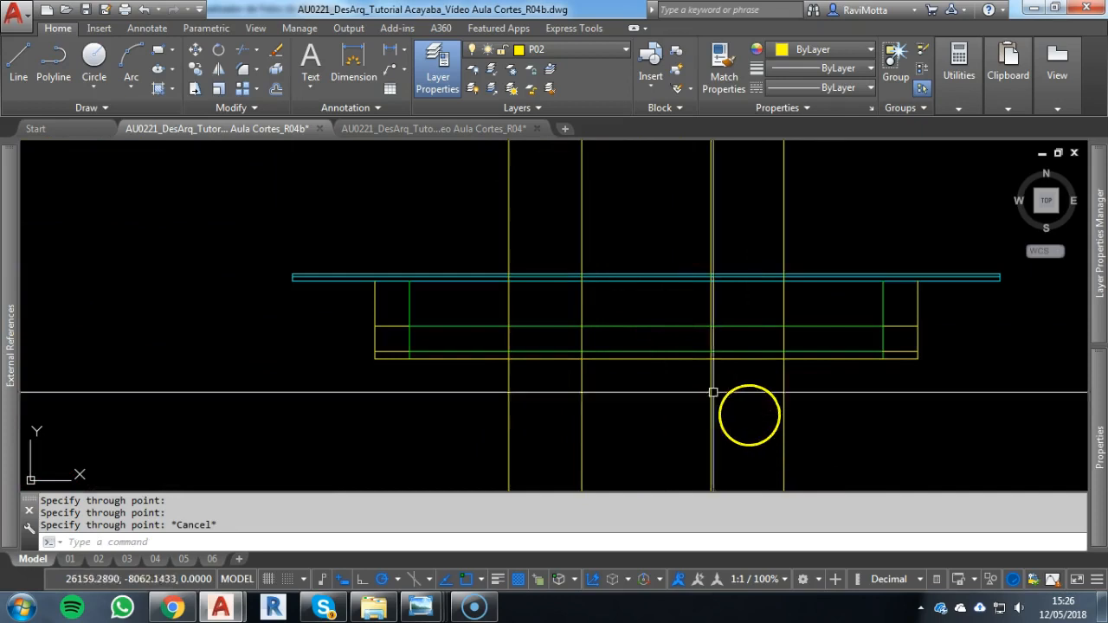
pyautogui.scroll(-6, 681, 395)
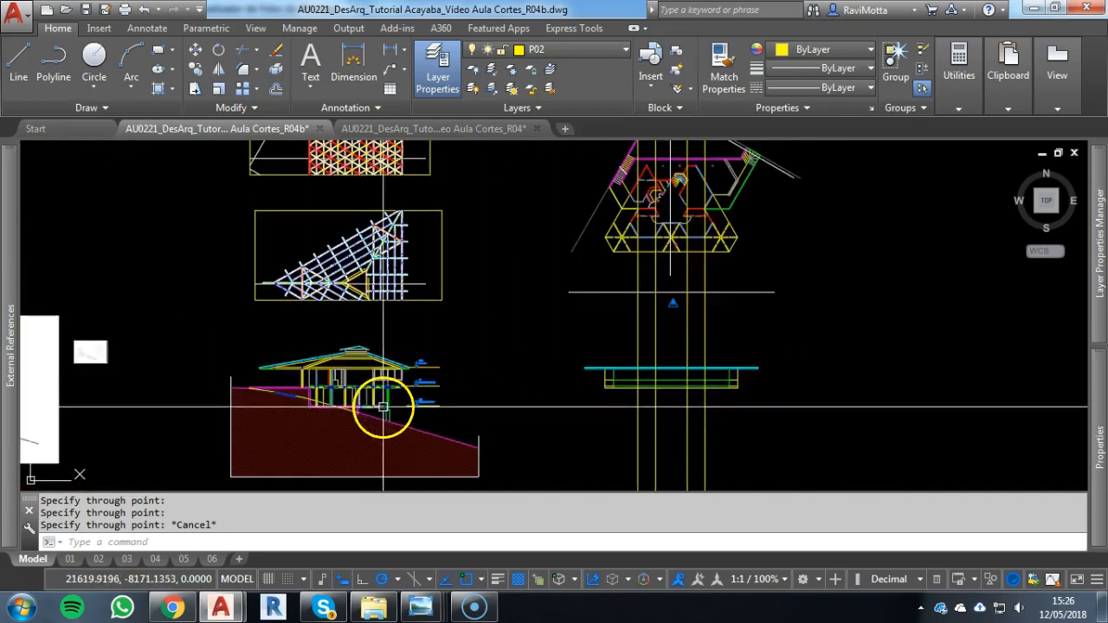
# Draw a horizontal construction line through the top of the lower floor slab in the section
pyautogui.scroll(6, 389, 407)
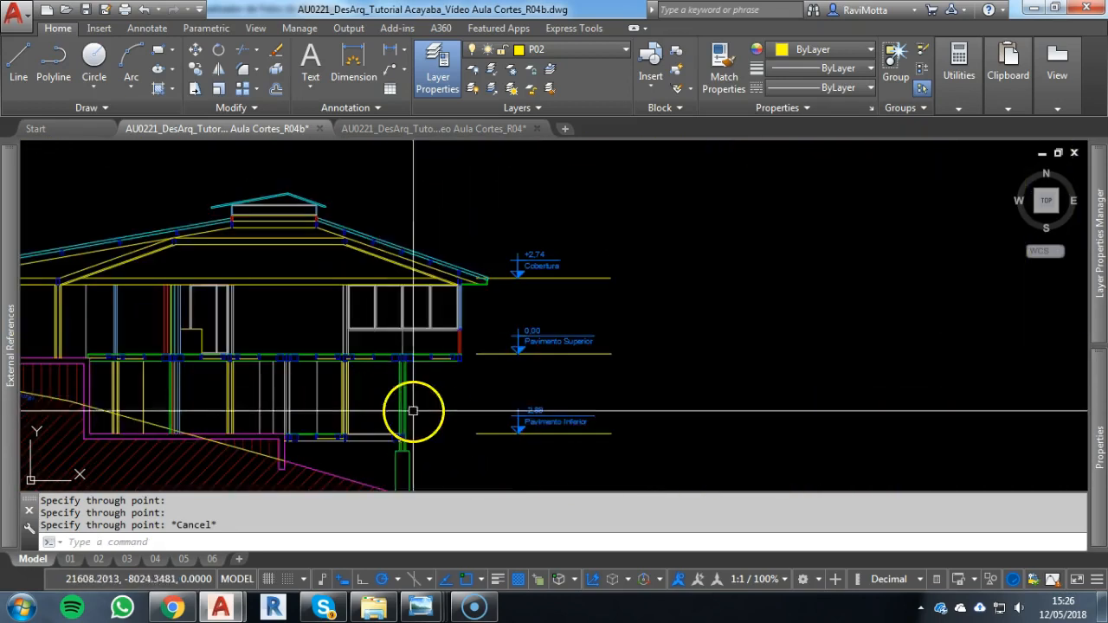
pyautogui.moveTo(618, 428)
pyautogui.mouseDown(button='middle')
pyautogui.moveTo(359, 331)
pyautogui.moveTo(599, 357)
pyautogui.mouseUp(button='middle')
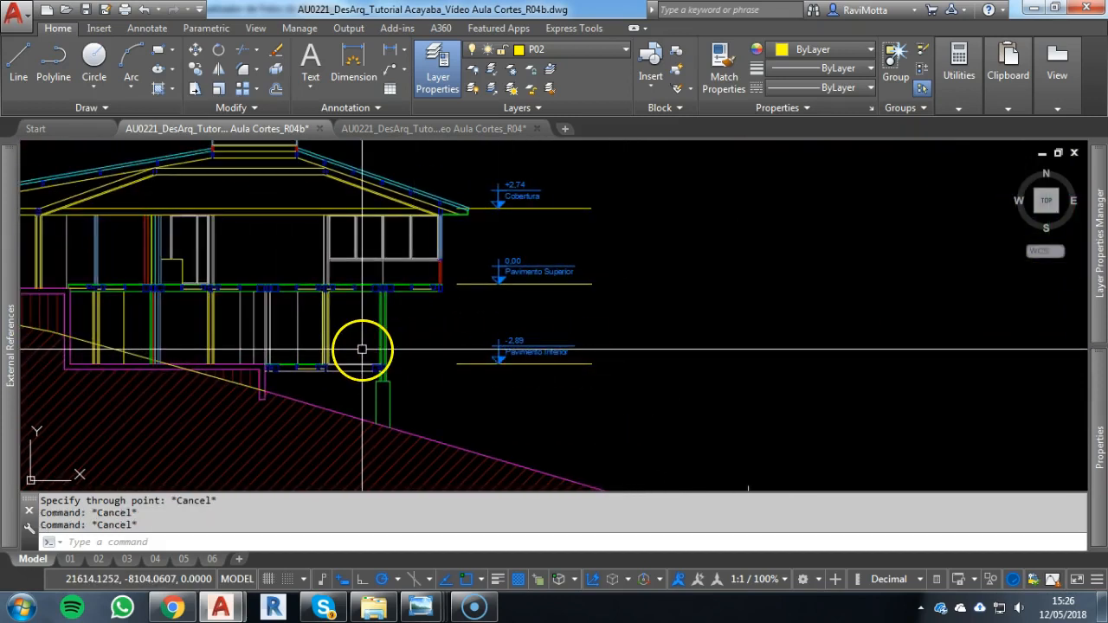
pyautogui.press('Return')
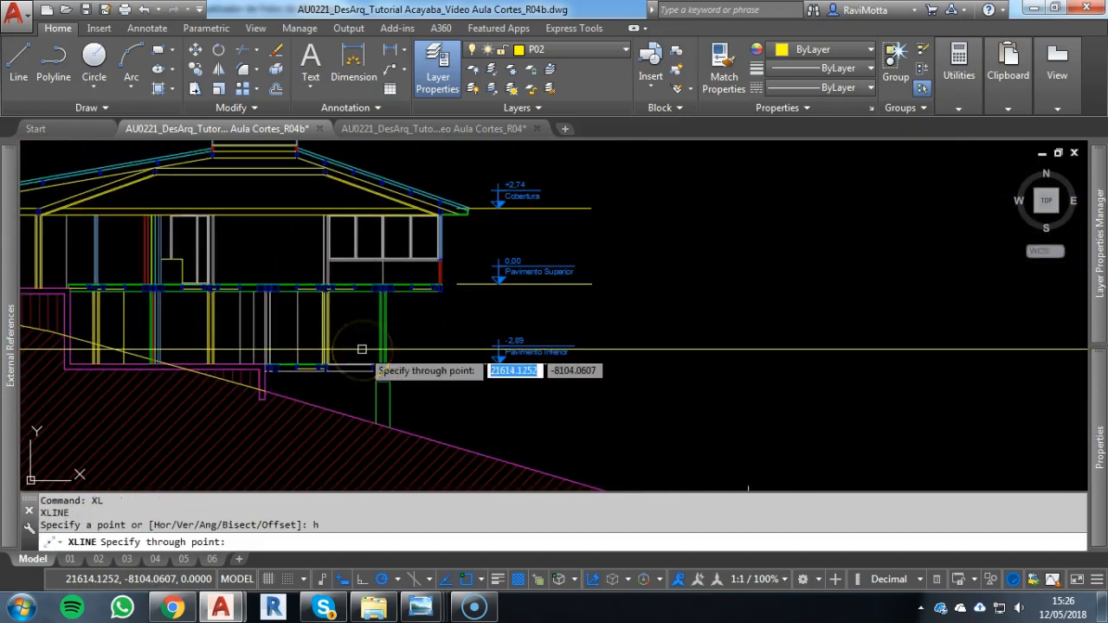
pyautogui.scroll(6, 297, 354)
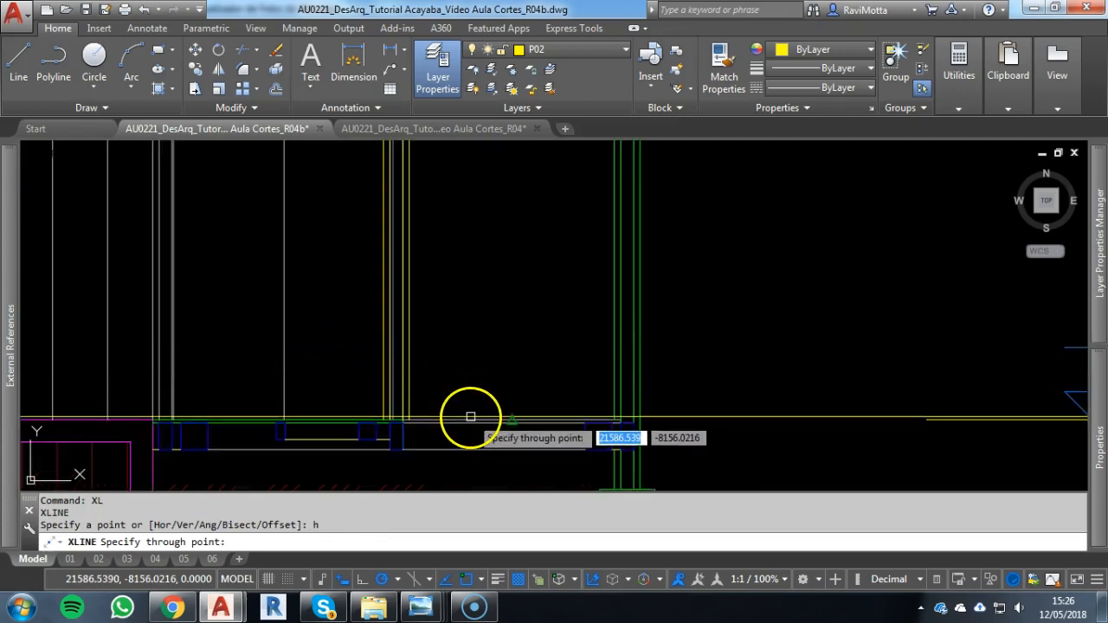
pyautogui.scroll(-8, 594, 390)
pyautogui.press('Escape')
# Copy the two lowest horizontal lines of the façade's upper floor straight down 289 units, onto the lower floor construction line
pyautogui.moveTo(796, 390); pyautogui.dragTo(289, 363, button='middle')
pyautogui.scroll(6, 416, 349)
pyautogui.press('Escape')
pyautogui.press('Escape')
pyautogui.click(414, 279)
pyautogui.click(399, 317)
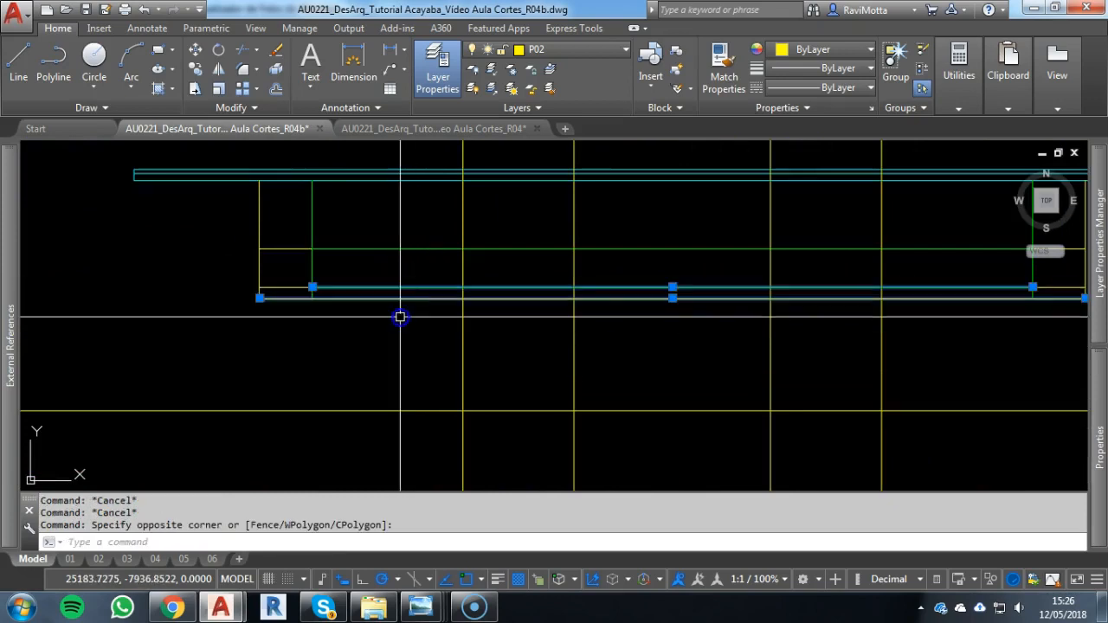
pyautogui.press('Return')
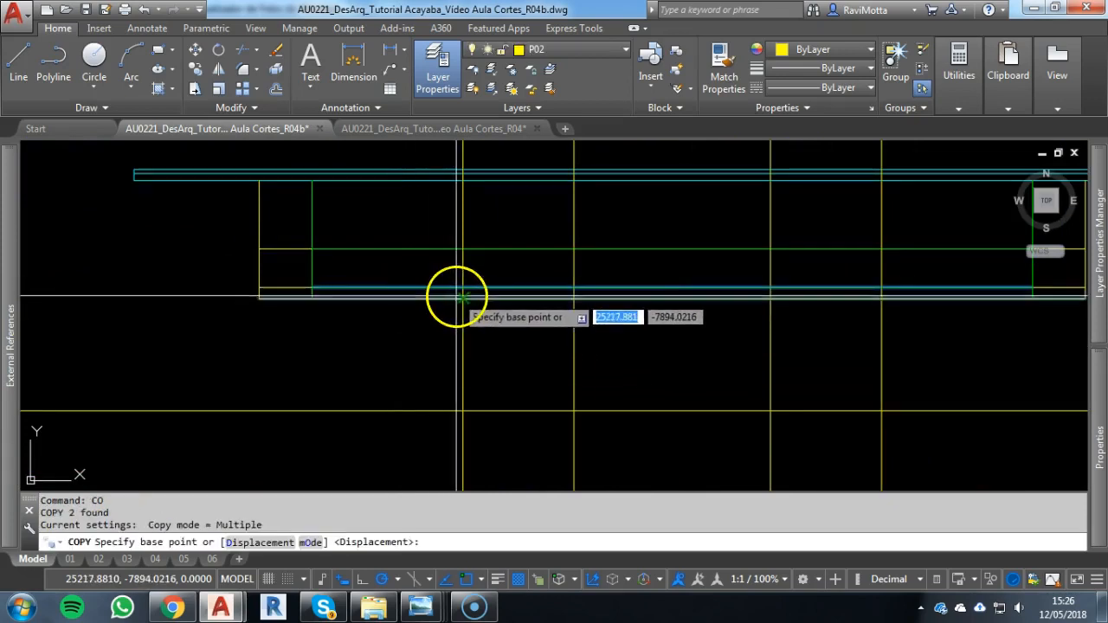
pyautogui.click(461, 423)
pyautogui.press('Escape')
pyautogui.press('Escape')
pyautogui.press('Escape')
# Erase the horizontal construction line marking the lower floor level
pyautogui.click(144, 432)
pyautogui.click(200, 390)
pyautogui.write('e')
pyautogui.press('Return')
# Put the façade's roof lines on layer P05
pyautogui.scroll(-2, 724, 355)
pyautogui.moveTo(718, 353); pyautogui.dragTo(621, 369, button='middle')
pyautogui.scroll(-4, 621, 369)
pyautogui.moveTo(667, 254); pyautogui.dragTo(638, 417, button='middle')
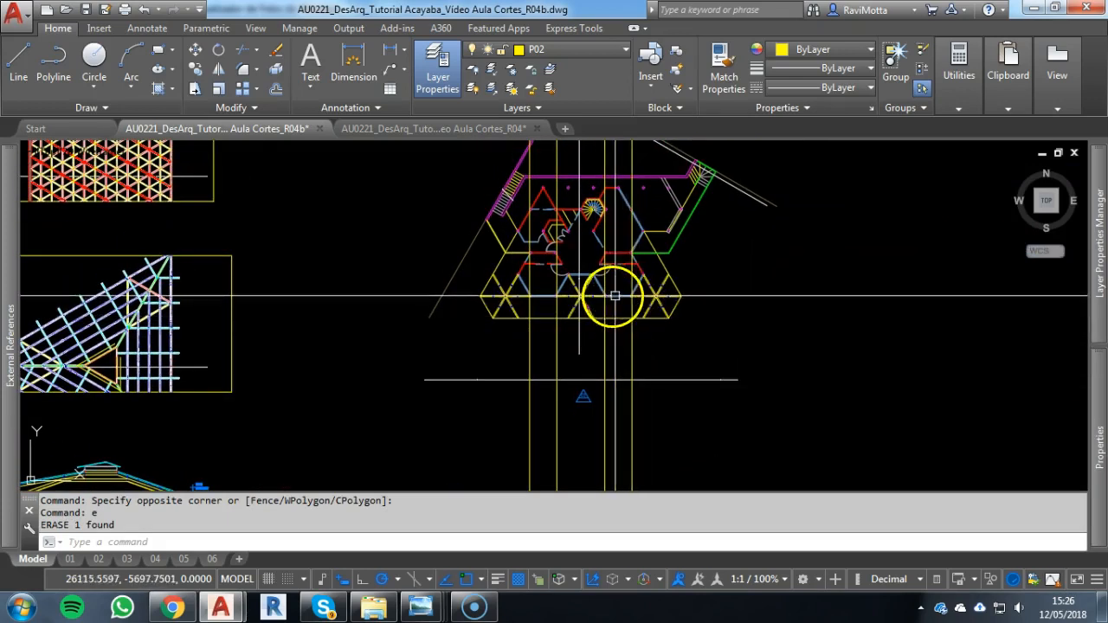
pyautogui.moveTo(614, 374); pyautogui.dragTo(644, 236, button='middle')
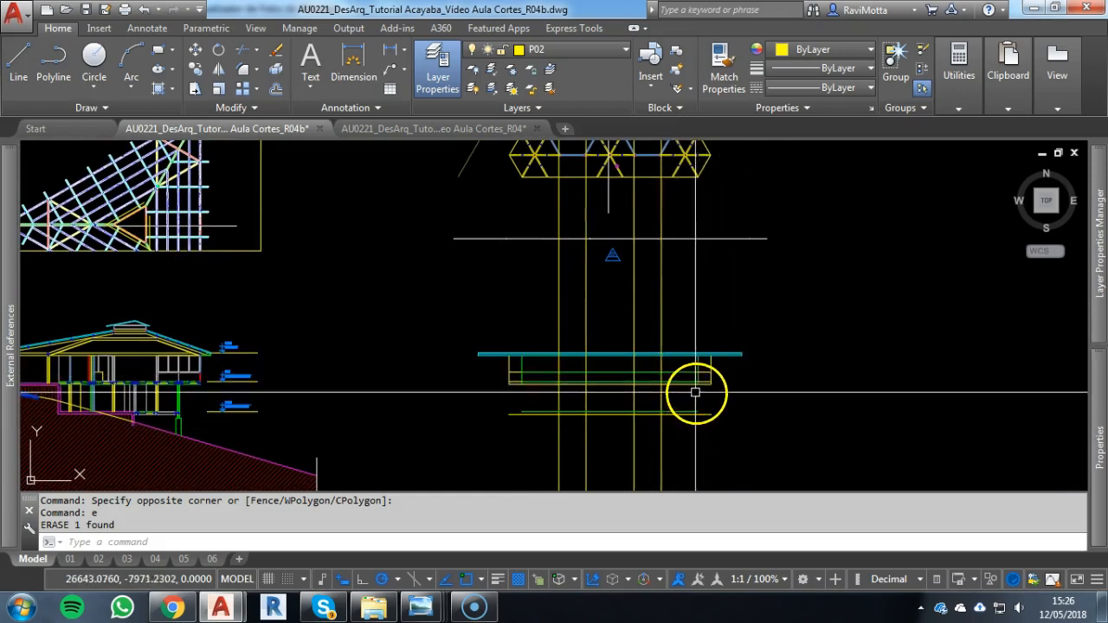
pyautogui.scroll(2, 640, 400)
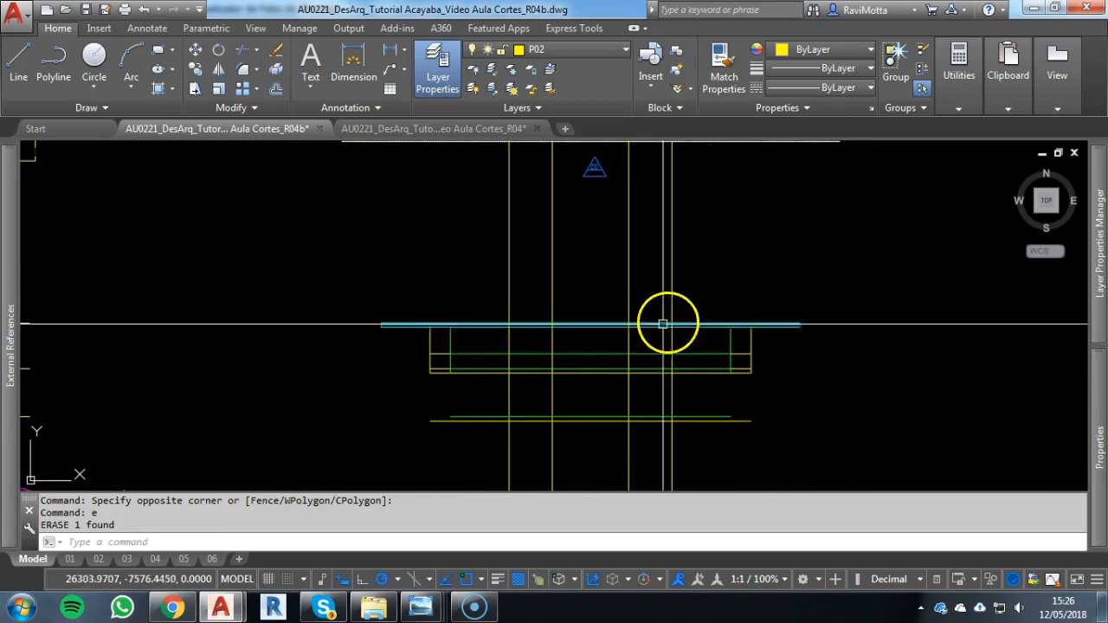
pyautogui.scroll(2, 598, 408)
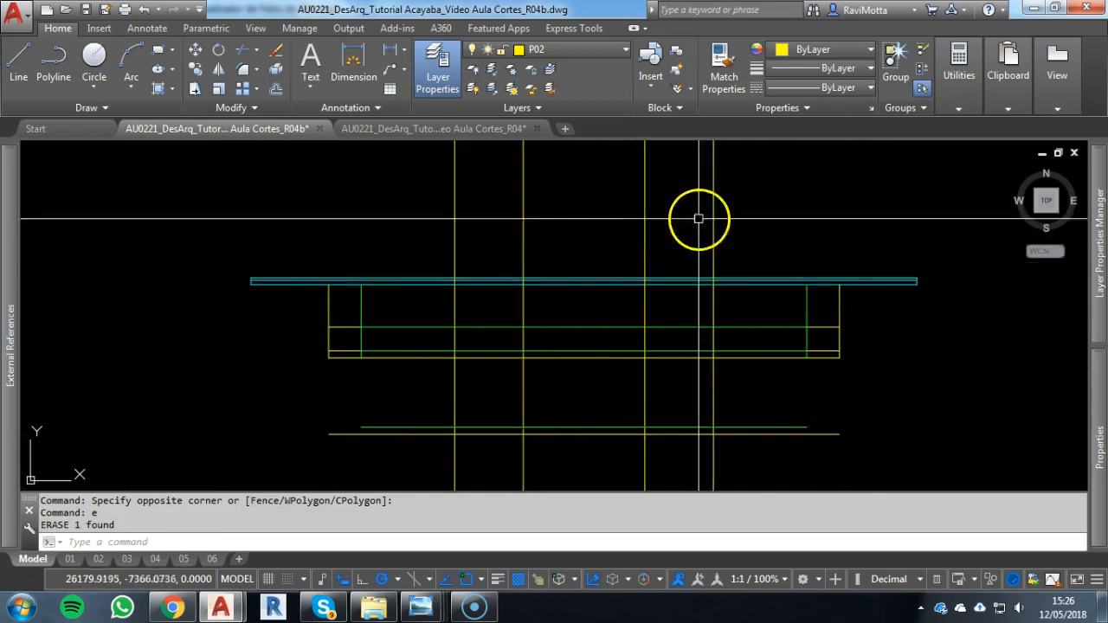
pyautogui.press('Escape')
pyautogui.press('Escape')
pyautogui.click(929, 278)
pyautogui.click(900, 330)
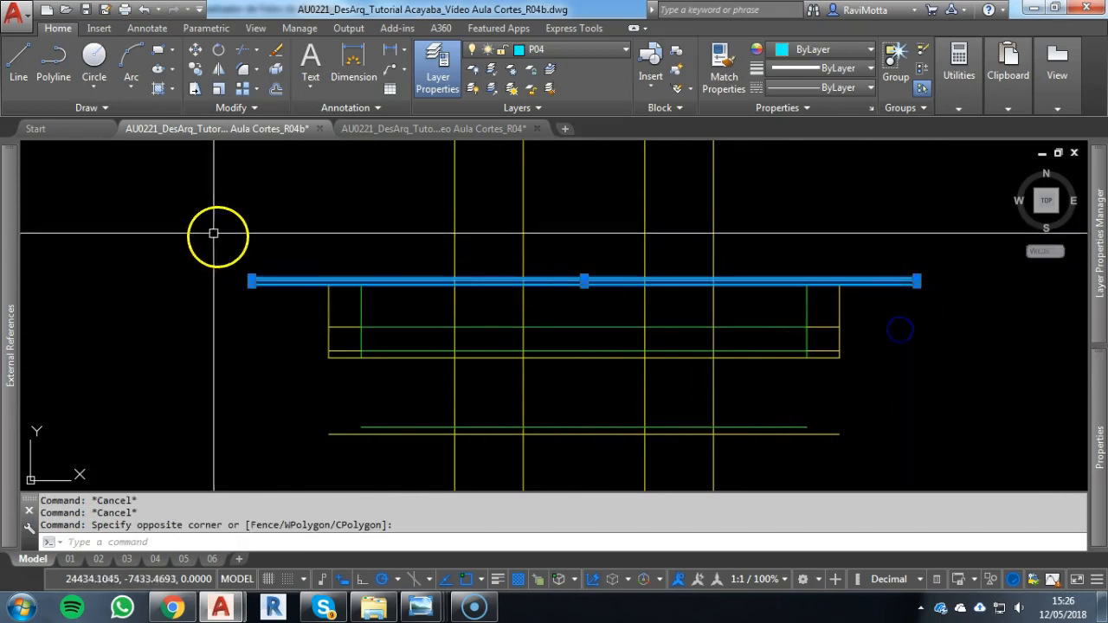
pyautogui.click(225, 338)
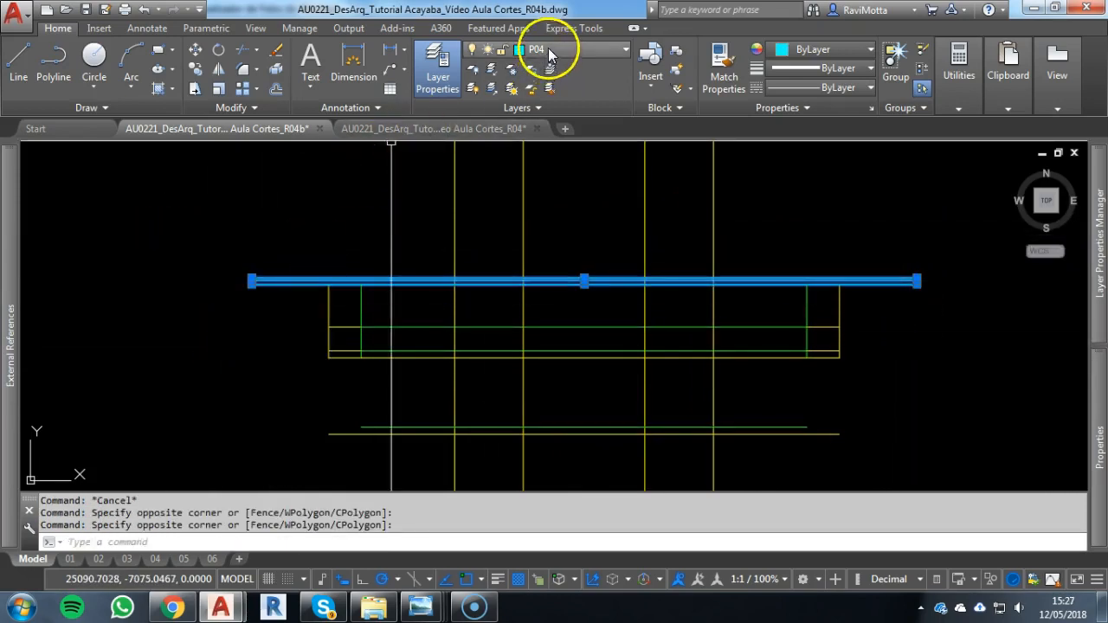
pyautogui.click(548, 47)
pyautogui.click(544, 108)
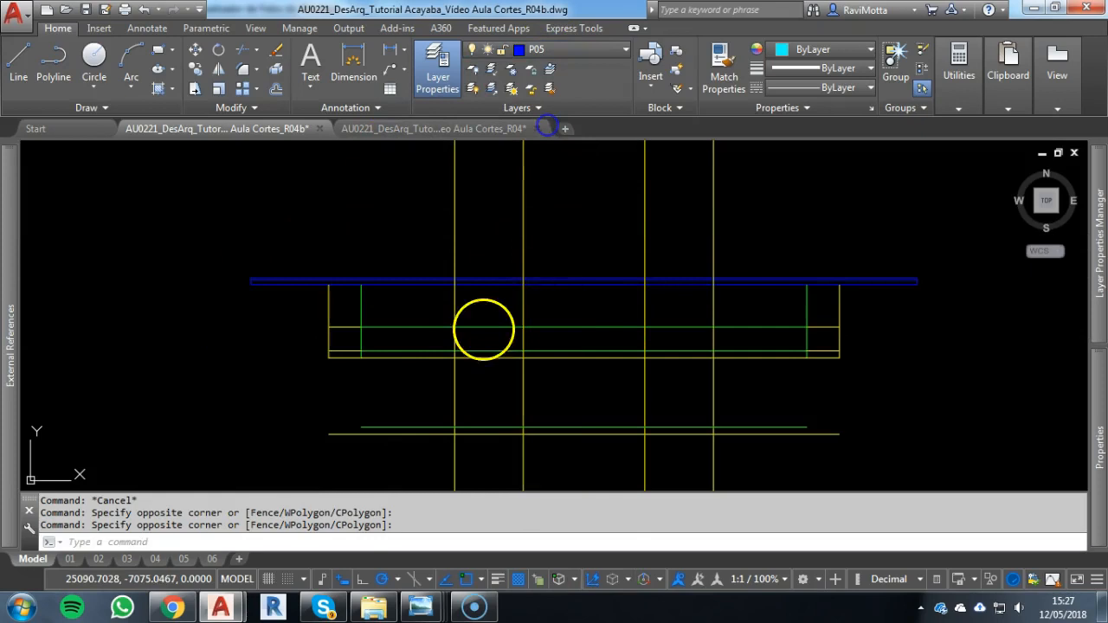
pyautogui.press('Escape')
pyautogui.press('Escape')
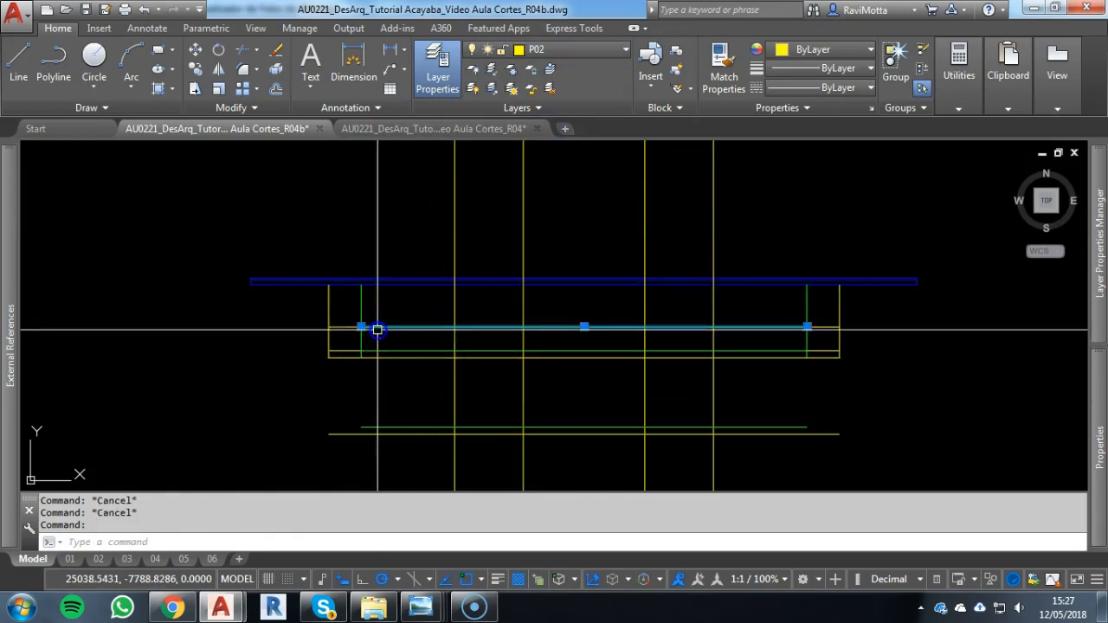
# Isolate layer P03, reassign the upper floor's recessed lines to layer P04, and turn all layers back on
pyautogui.press('Return')
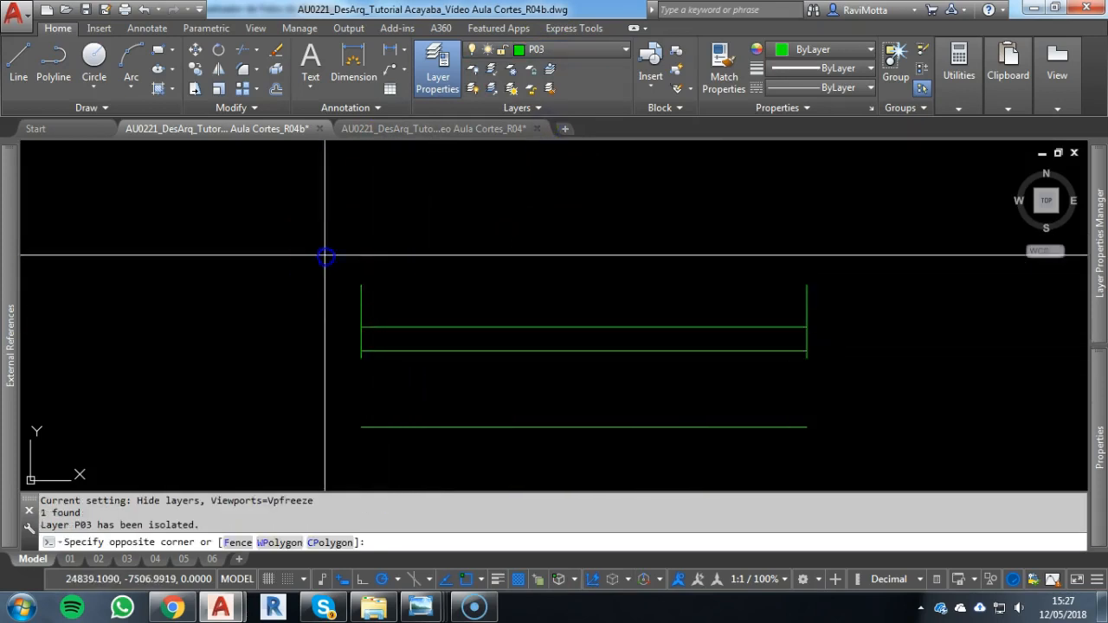
pyautogui.click(959, 383)
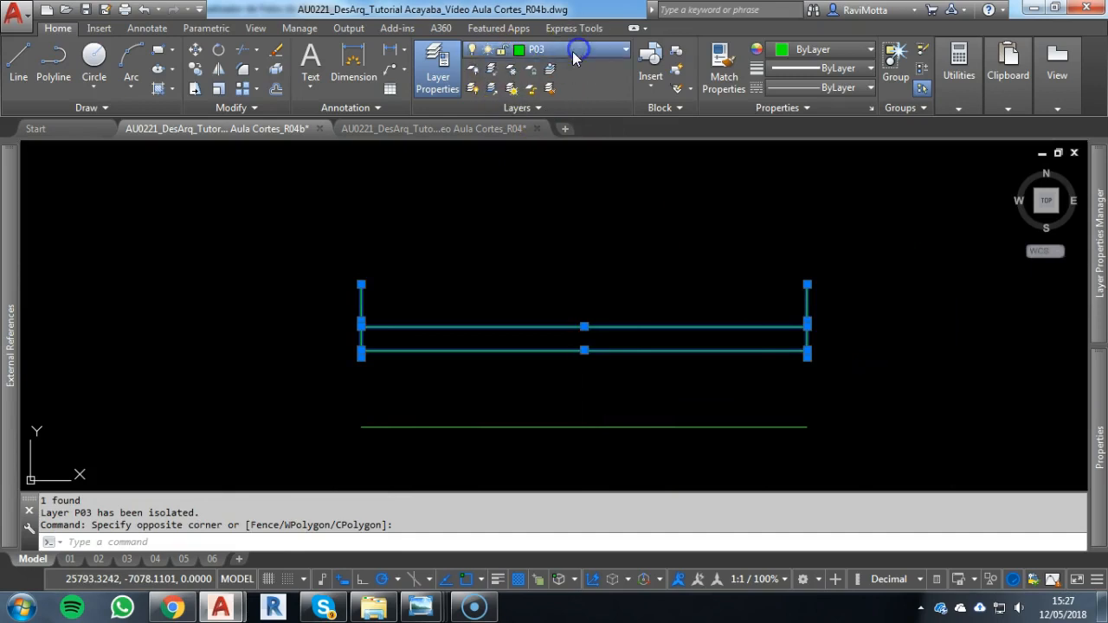
pyautogui.click(574, 54)
pyautogui.click(540, 106)
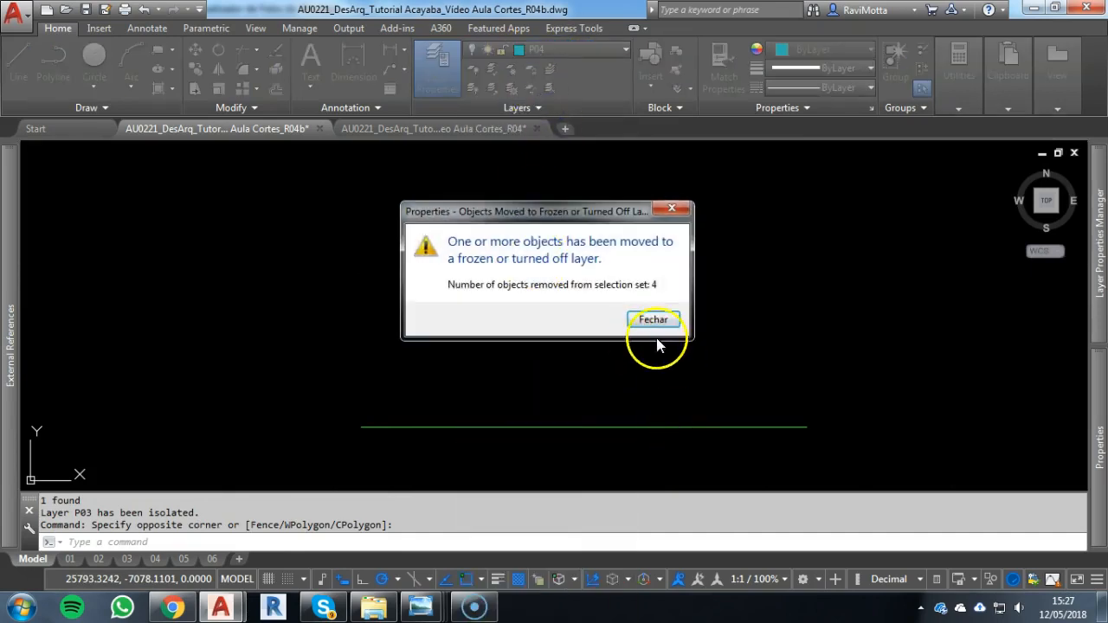
pyautogui.click(652, 320)
pyautogui.click(547, 89)
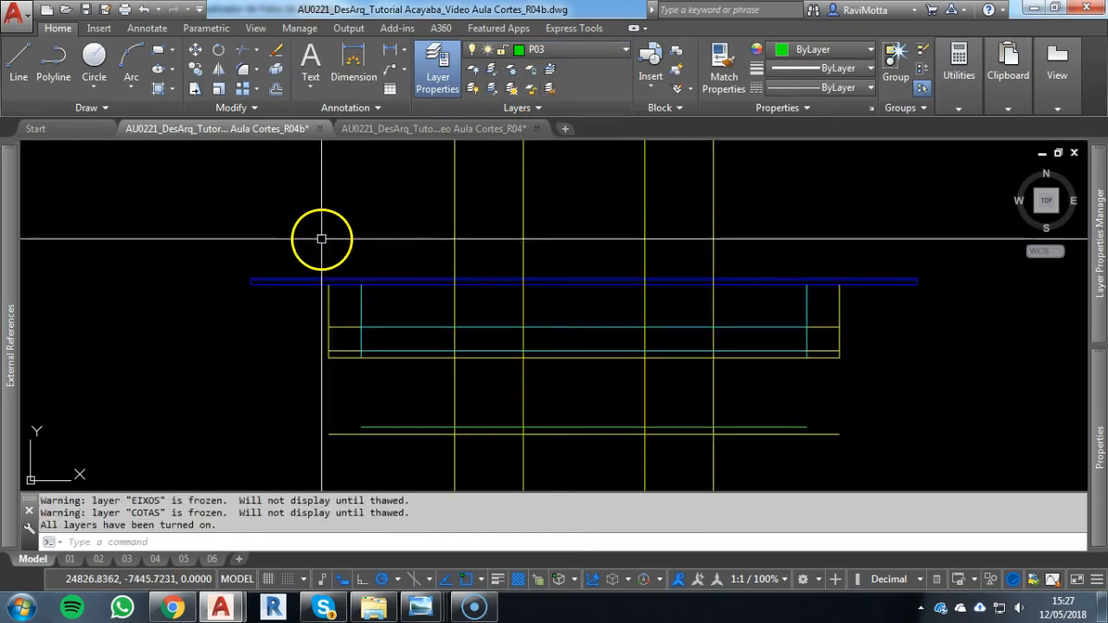
# Isolate layer P02, reassign all the façade's outer lines and vertical construction lines to layer P03, and turn all layers back on
pyautogui.click(334, 309)
pyautogui.click(291, 405)
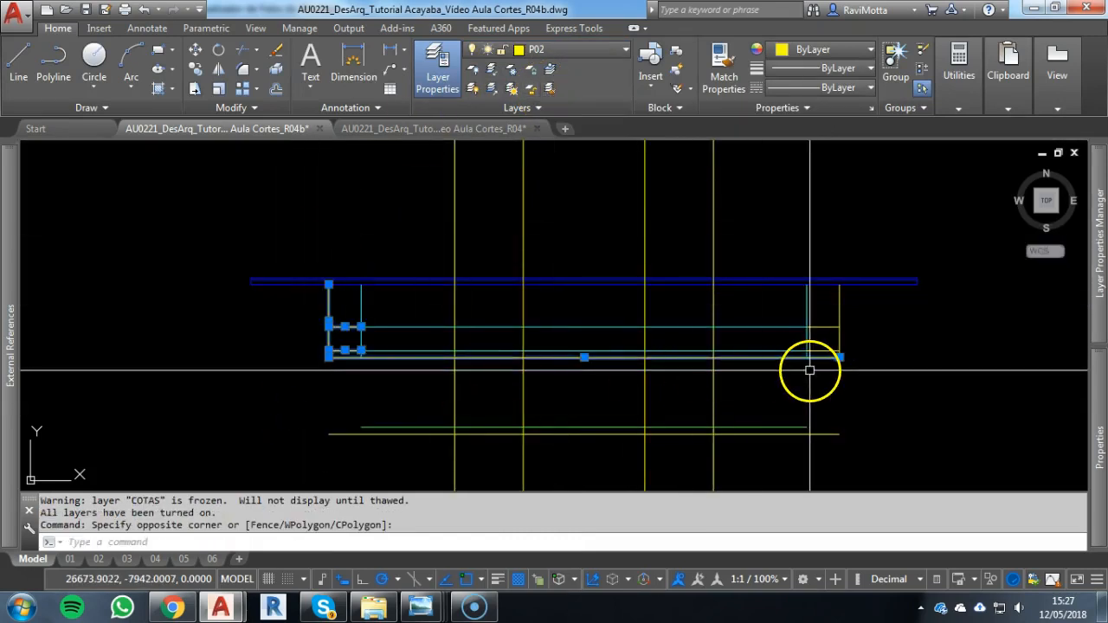
pyautogui.press('space')
pyautogui.click(910, 254)
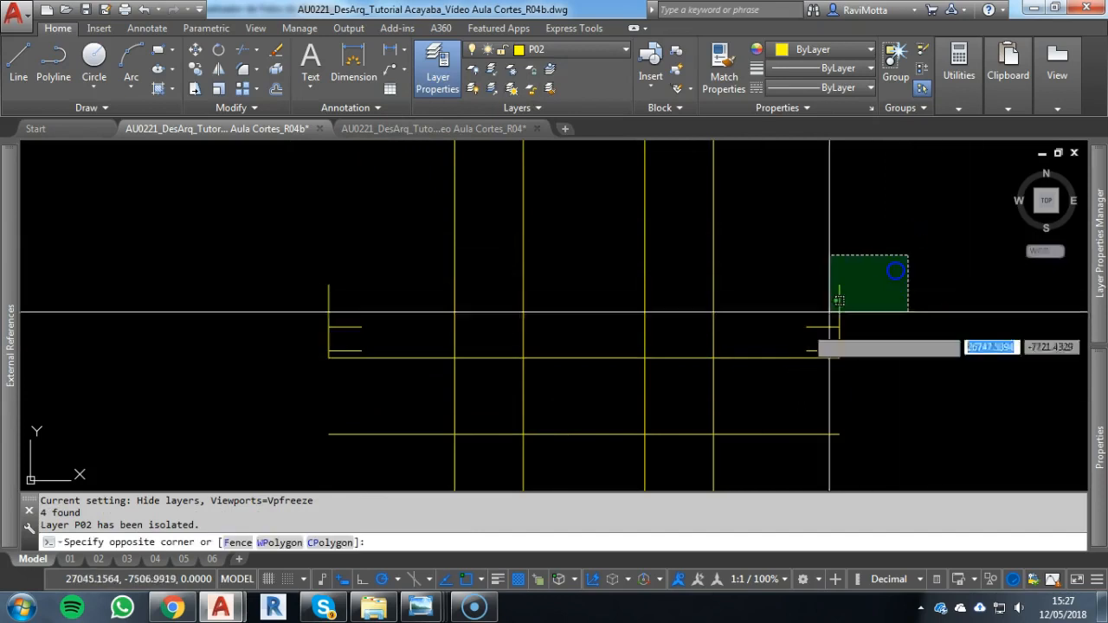
pyautogui.click(229, 453)
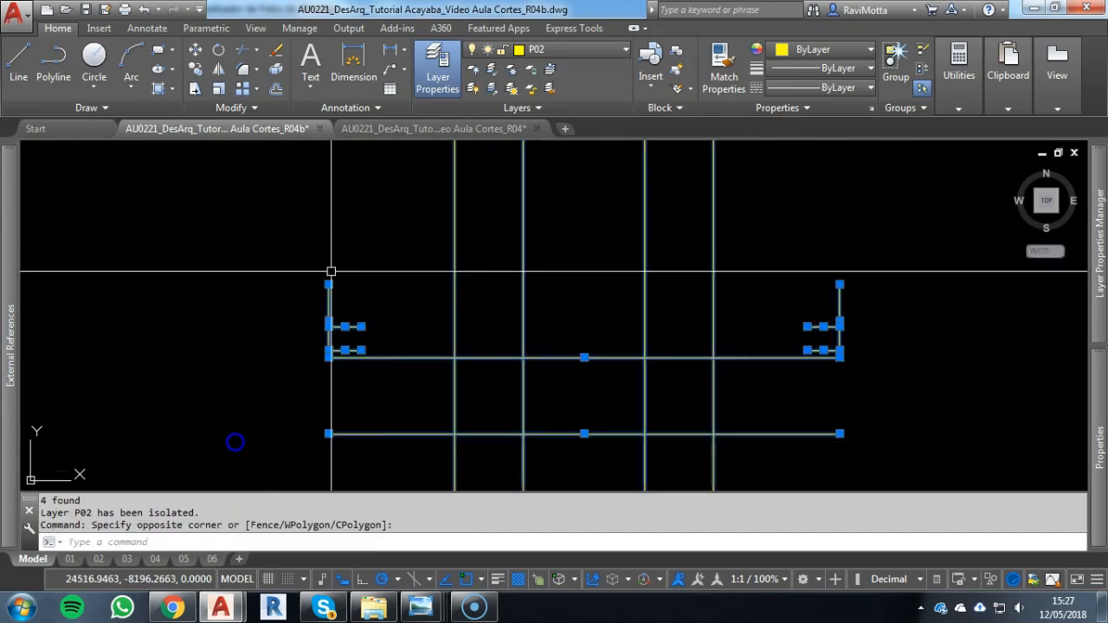
pyautogui.click(562, 50)
pyautogui.click(545, 89)
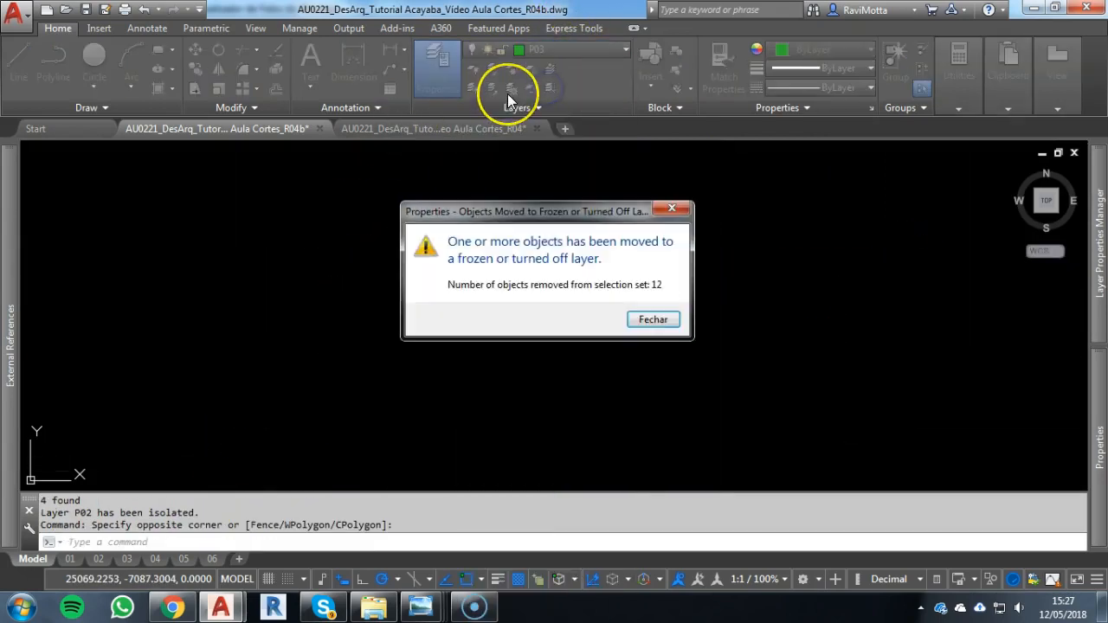
pyautogui.press('Escape')
pyautogui.click(509, 94)
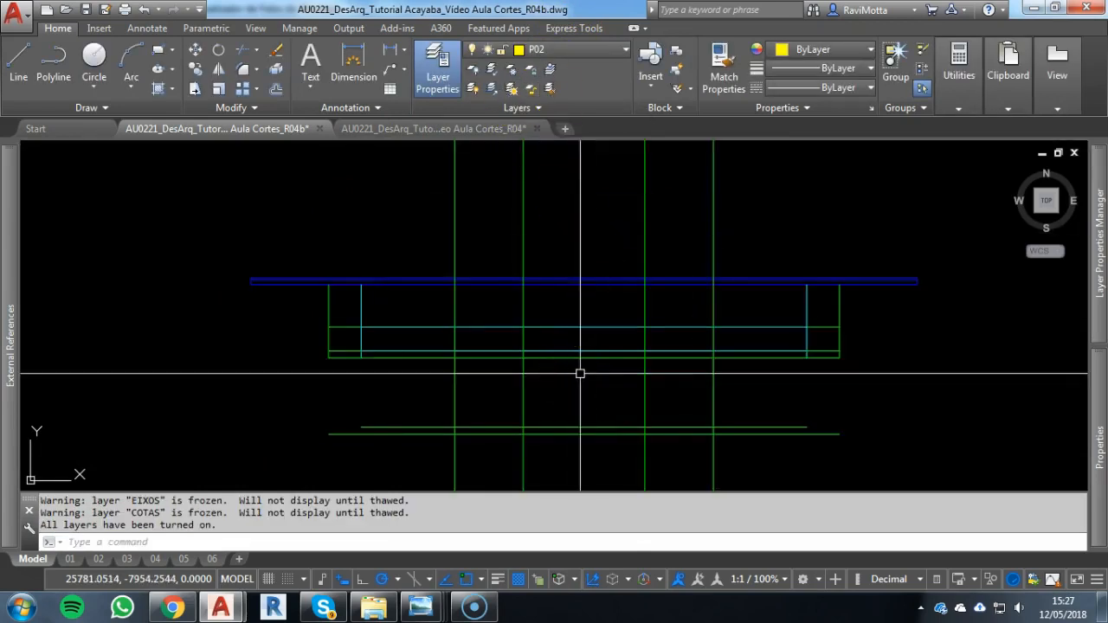
# Reassign the four vertical construction lines and the two lower floor slab lines to layer P02
pyautogui.click(784, 396)
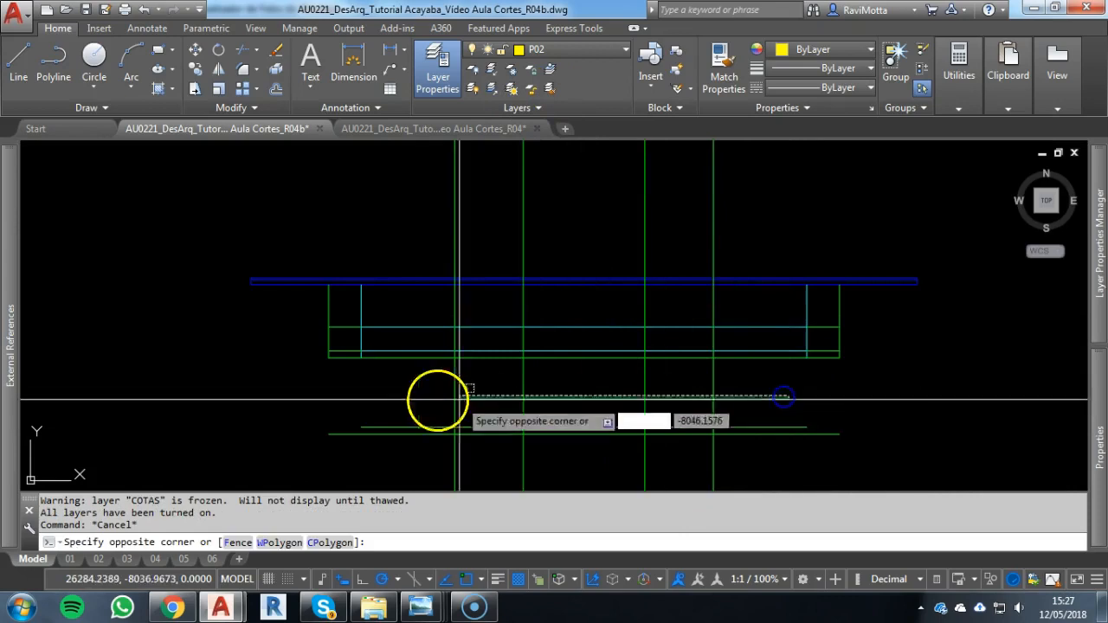
pyautogui.click(403, 396)
pyautogui.click(753, 423)
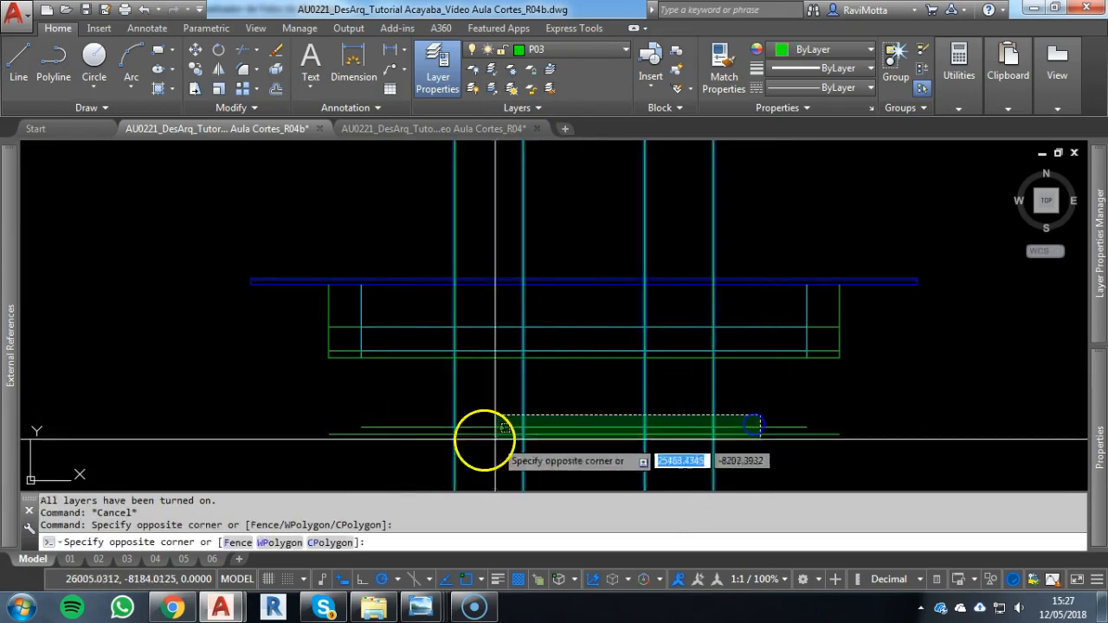
pyautogui.click(497, 438)
pyautogui.click(582, 49)
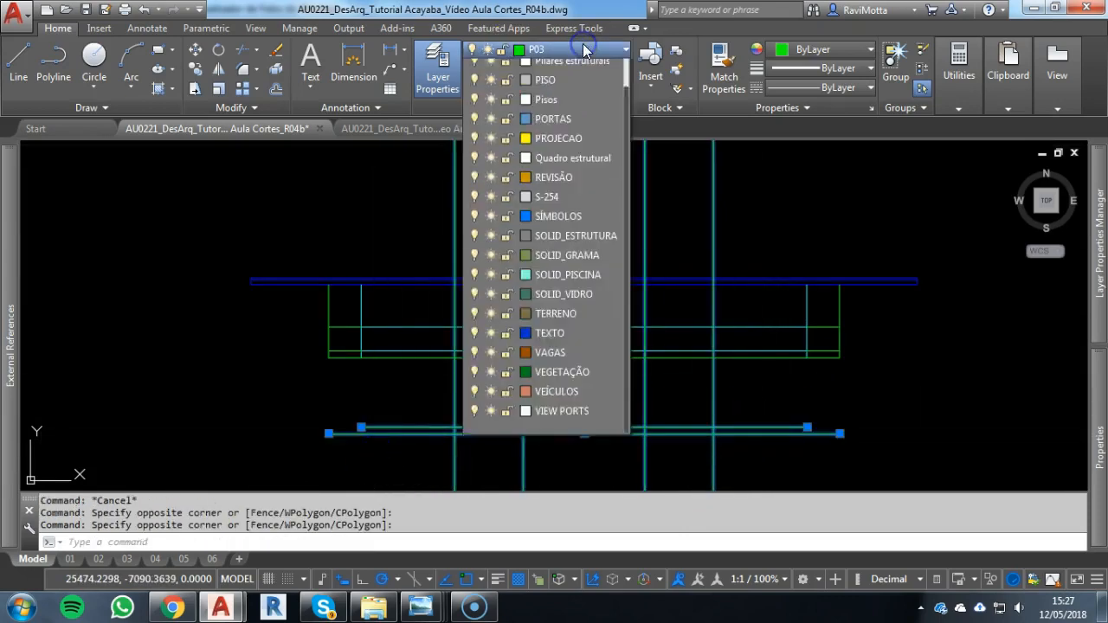
pyautogui.click(538, 71)
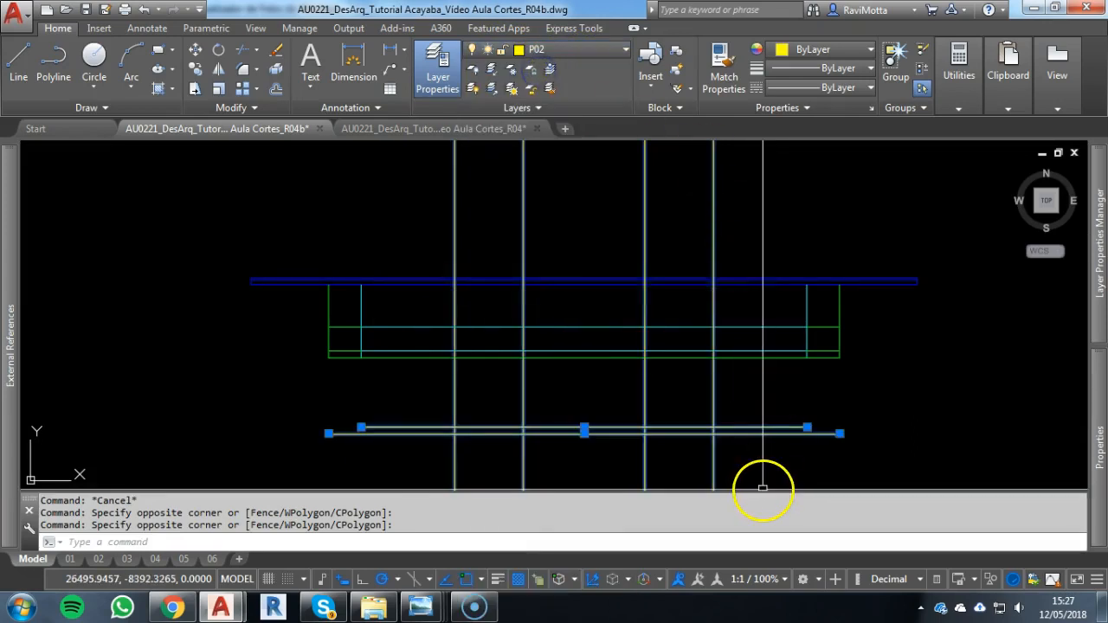
pyautogui.press('Escape')
pyautogui.press('Escape')
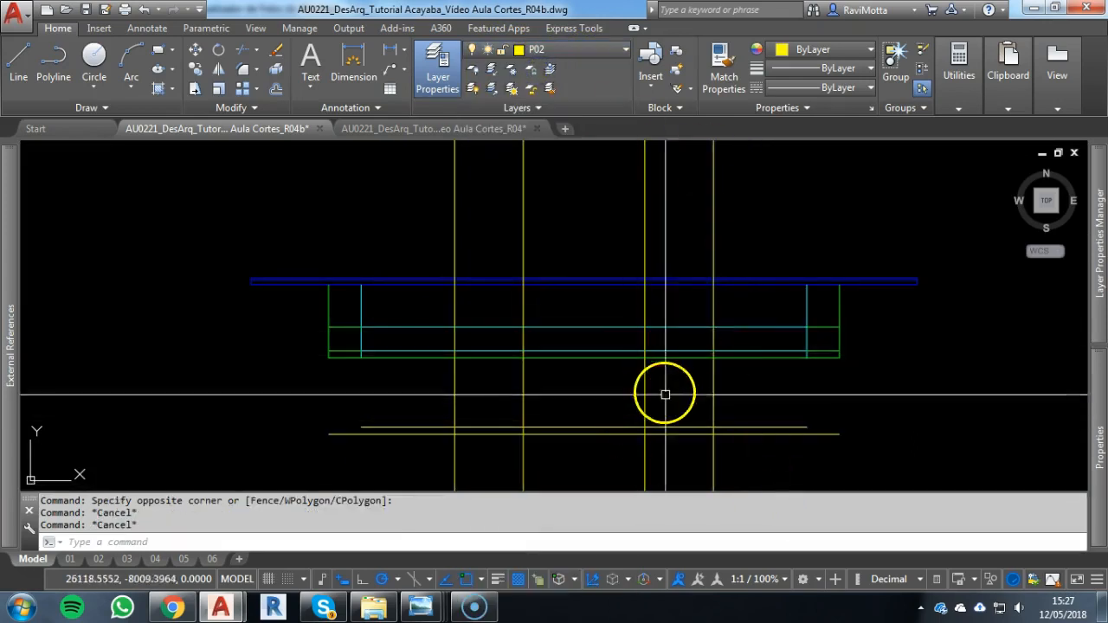
pyautogui.press('Escape')
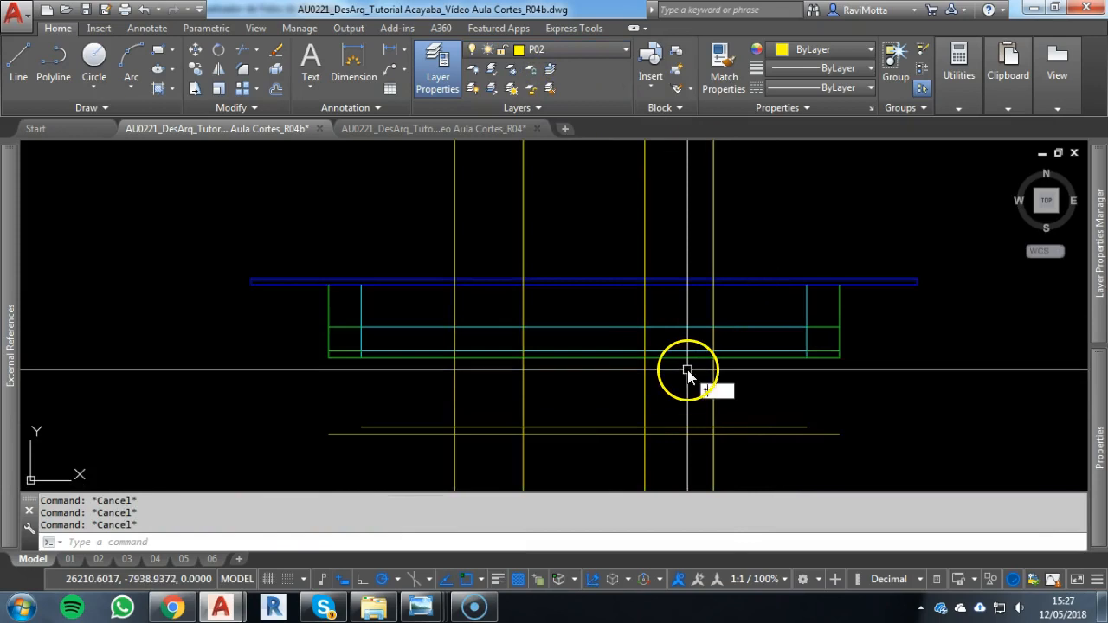
# Trim the four vertical construction lines above the bottom line of the upper floor
pyautogui.click(688, 358)
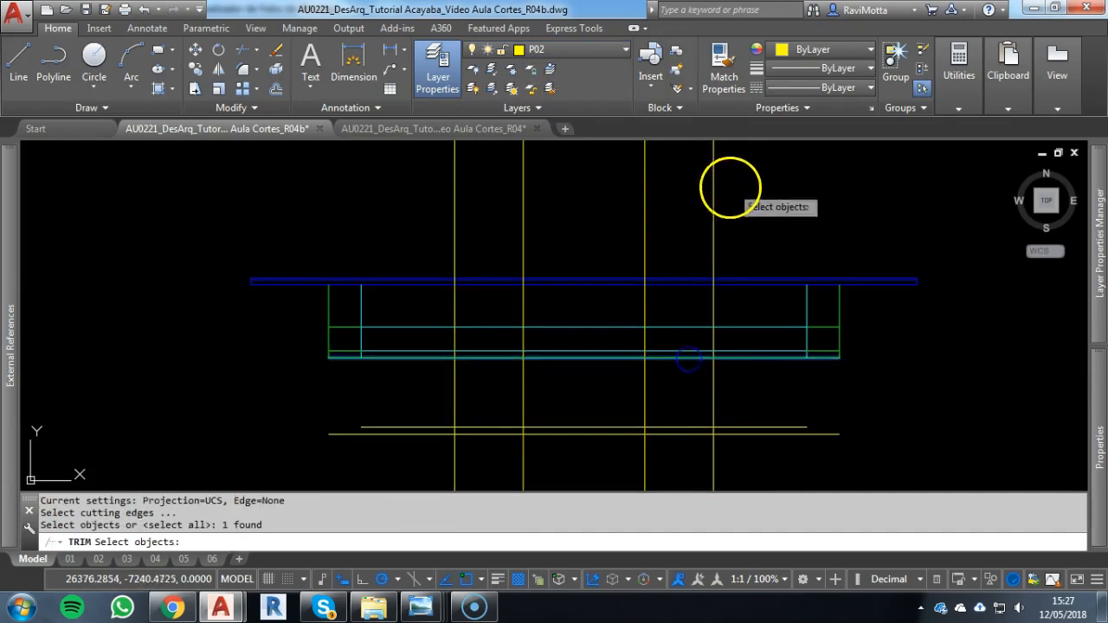
pyautogui.press('Return')
pyautogui.click(758, 196)
pyautogui.click(420, 220)
pyautogui.press('Escape')
pyautogui.press('Escape')
# Trim the lower floor's vertical and slab lines so only the two window bays between the construction lines remain
pyautogui.write('tr')
pyautogui.press('Return')
pyautogui.press('Return')
pyautogui.click(408, 408)
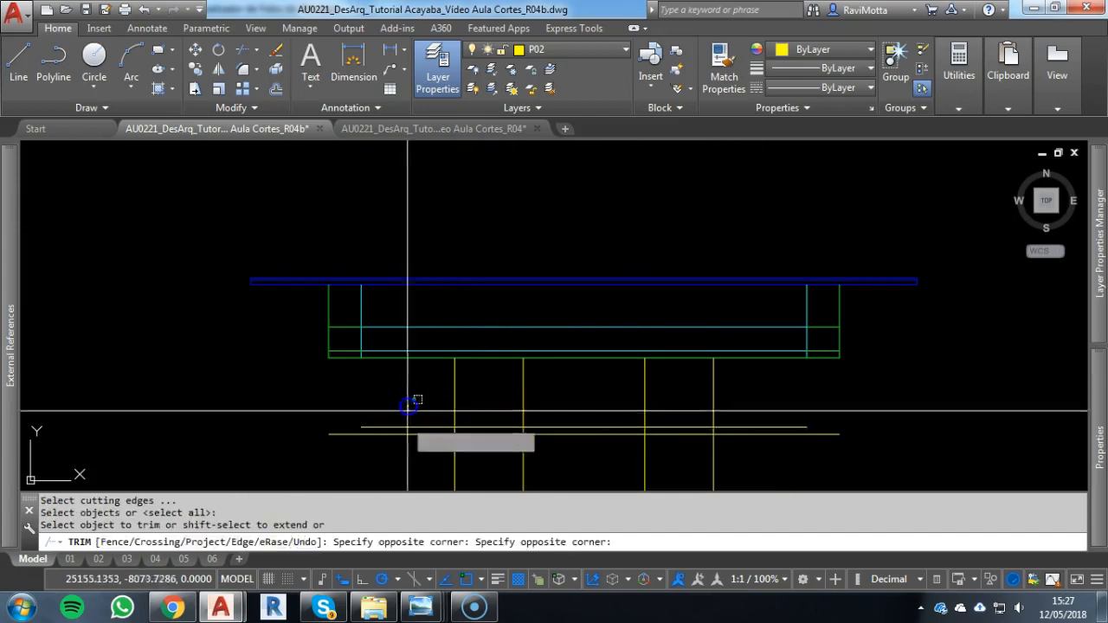
pyautogui.click(408, 457)
pyautogui.click(753, 464)
pyautogui.click(407, 472)
pyautogui.click(623, 413)
pyautogui.click(615, 462)
pyautogui.click(831, 408)
pyautogui.click(817, 427)
pyautogui.press('Escape')
# Examine the recessed window walls and columns along the front edge of the lower floor plan
pyautogui.scroll(-2, 755, 402)
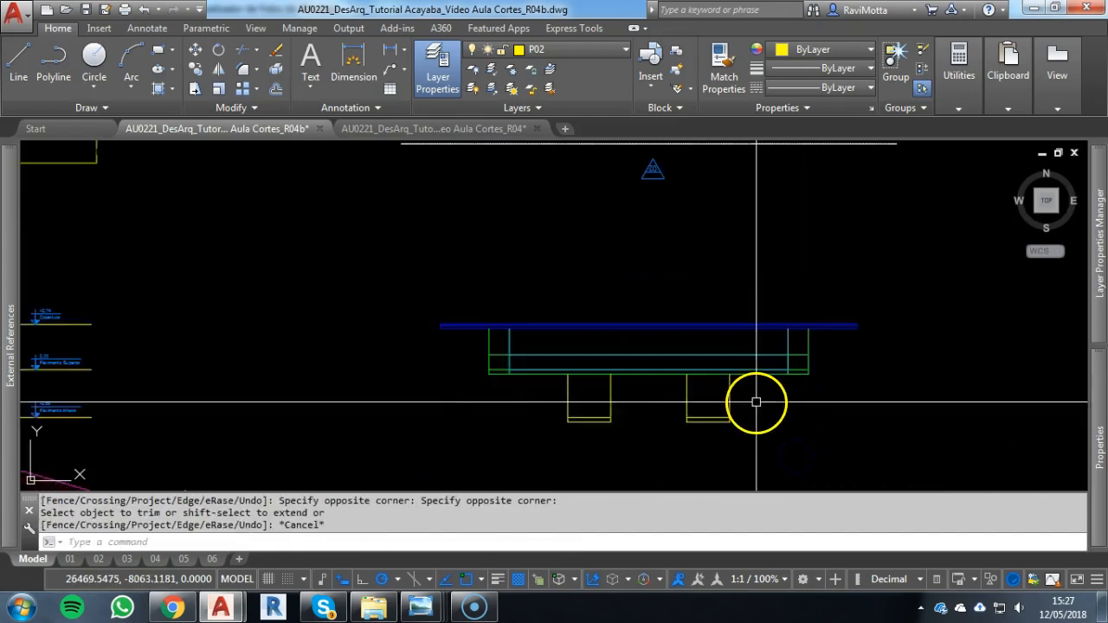
pyautogui.scroll(2, 673, 389)
pyautogui.scroll(-2, 727, 401)
pyautogui.moveTo(725, 402)
pyautogui.mouseDown(button='middle')
pyautogui.moveTo(702, 468)
pyautogui.moveTo(692, 575)
pyautogui.mouseUp(button='middle')
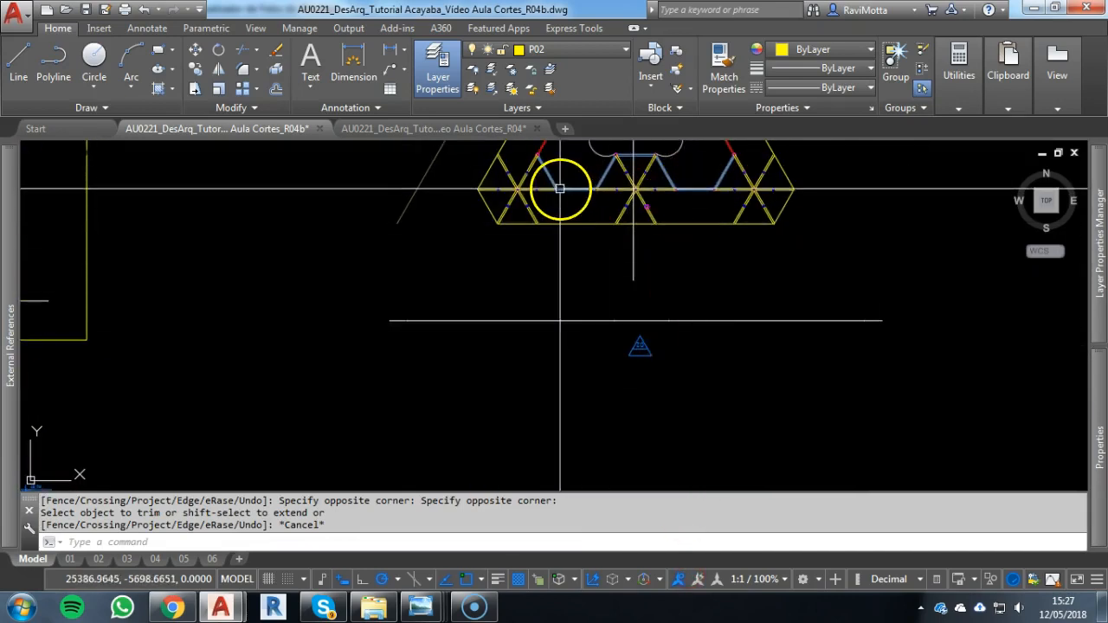
pyautogui.moveTo(575, 188); pyautogui.dragTo(568, 289, button='middle')
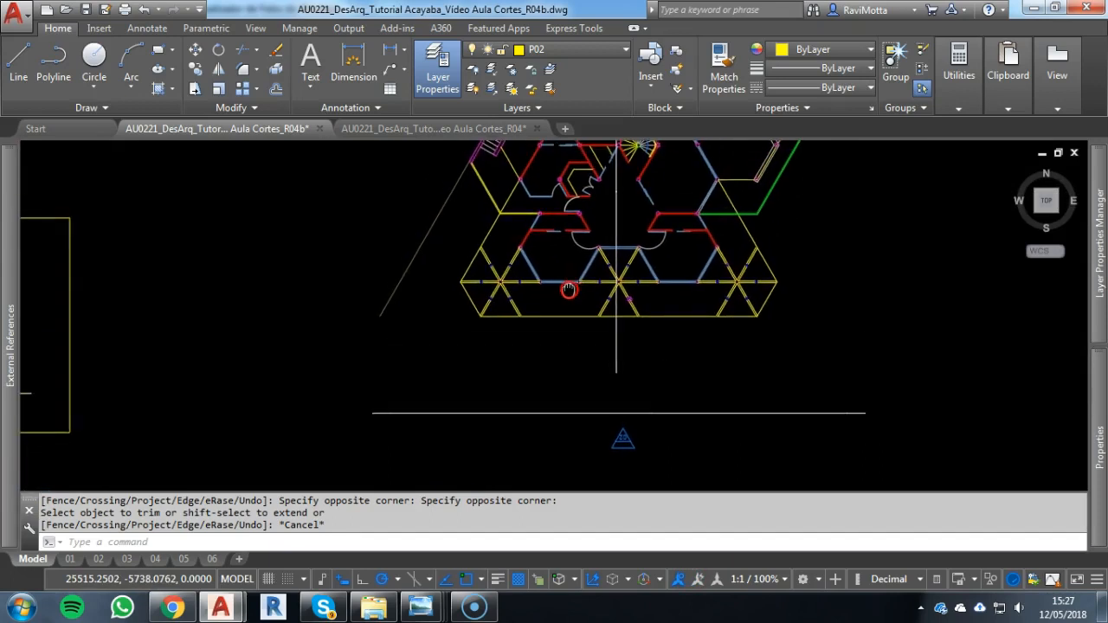
pyautogui.scroll(4, 606, 264)
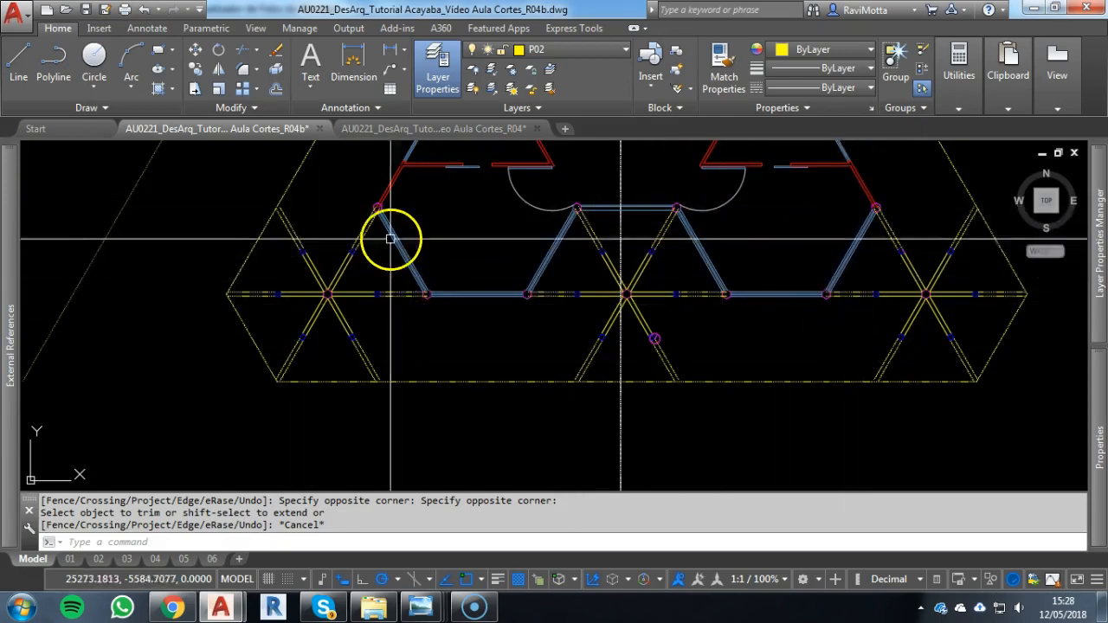
pyautogui.press('Escape')
pyautogui.press('Escape')
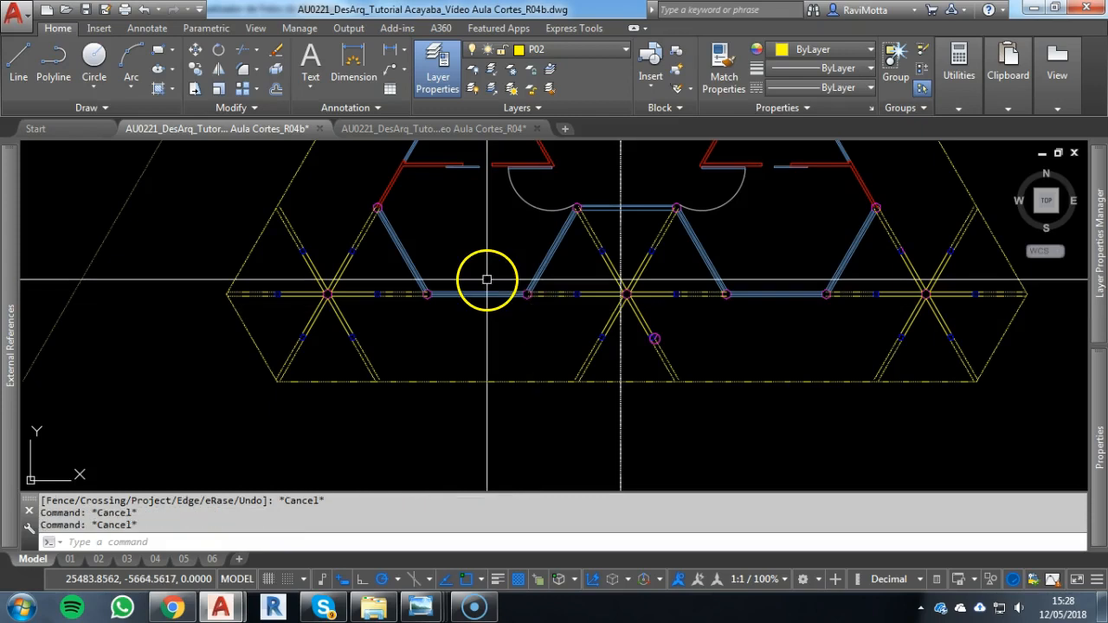
pyautogui.write('XL')
pyautogui.press('Return')
pyautogui.press('Escape')
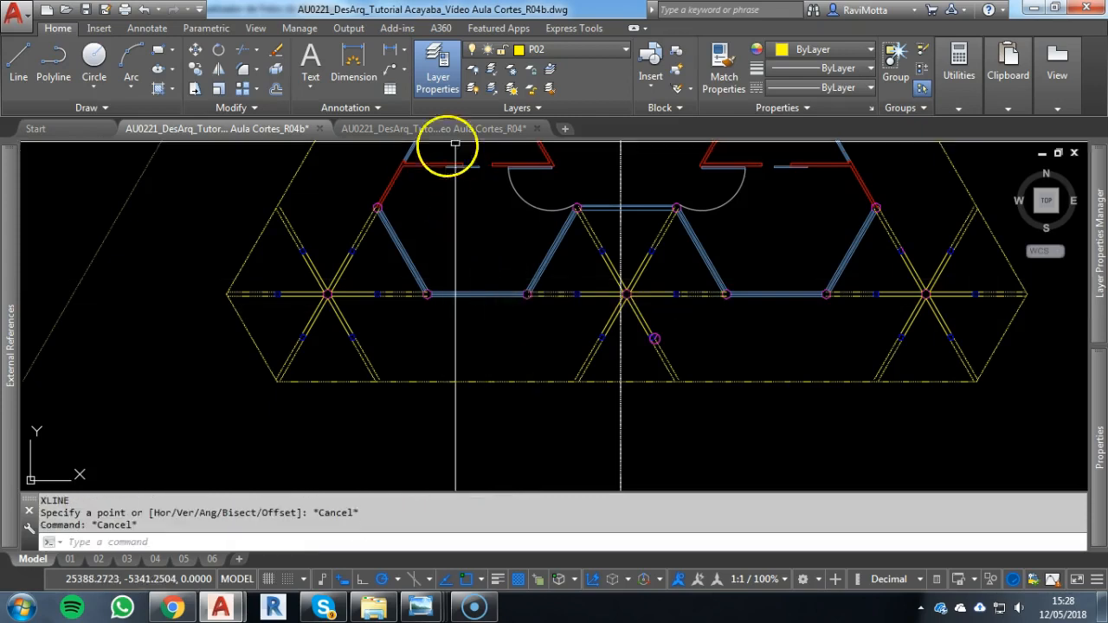
# Make P01 the current layer for the most distant lower floor elements
pyautogui.click(587, 50)
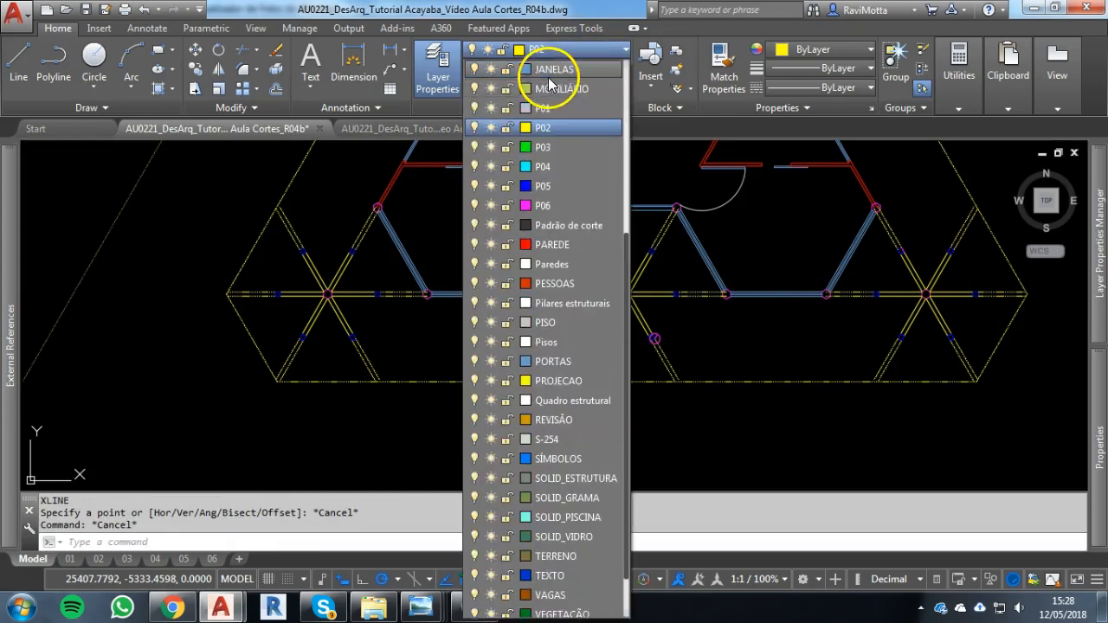
pyautogui.click(547, 108)
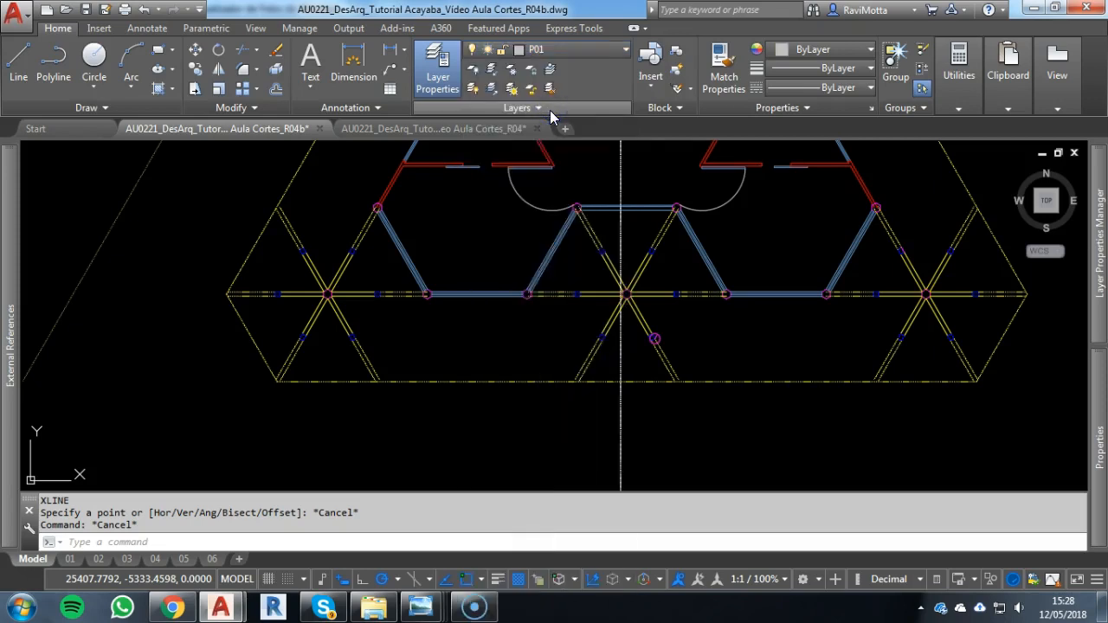
pyautogui.press('v')
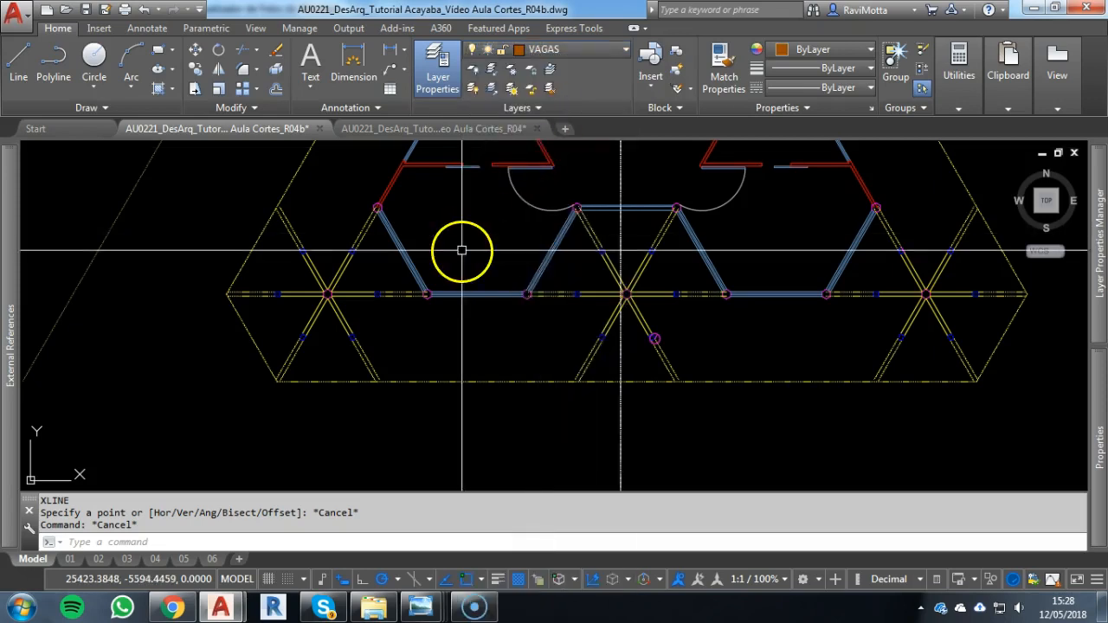
pyautogui.press('Escape')
pyautogui.press('Escape')
pyautogui.click(591, 52)
pyautogui.scroll(1, 563, 92)
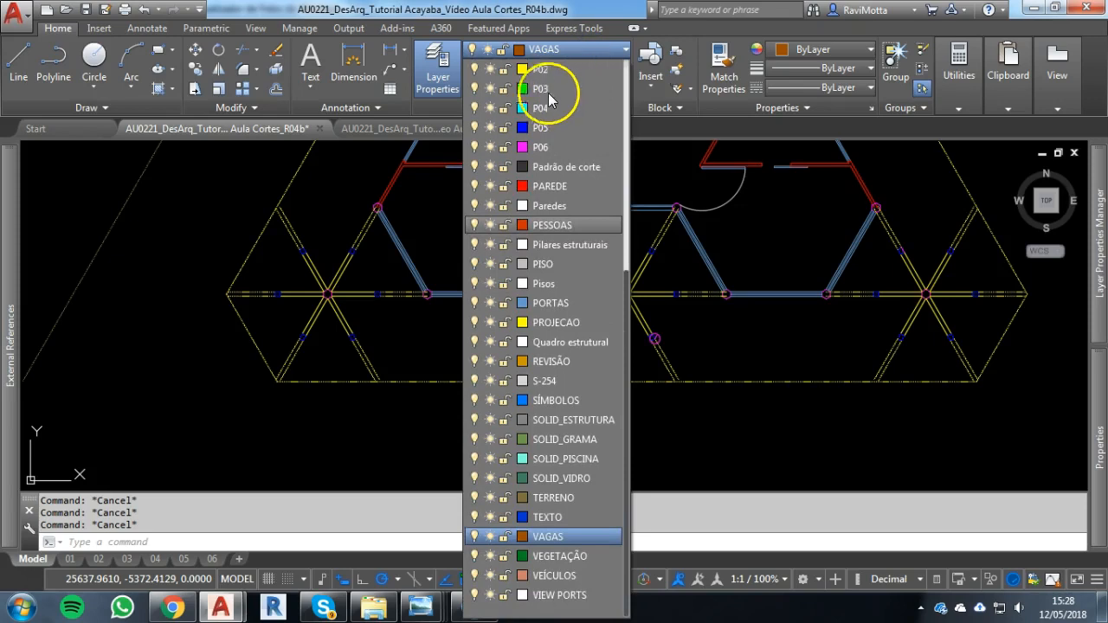
pyautogui.click(541, 107)
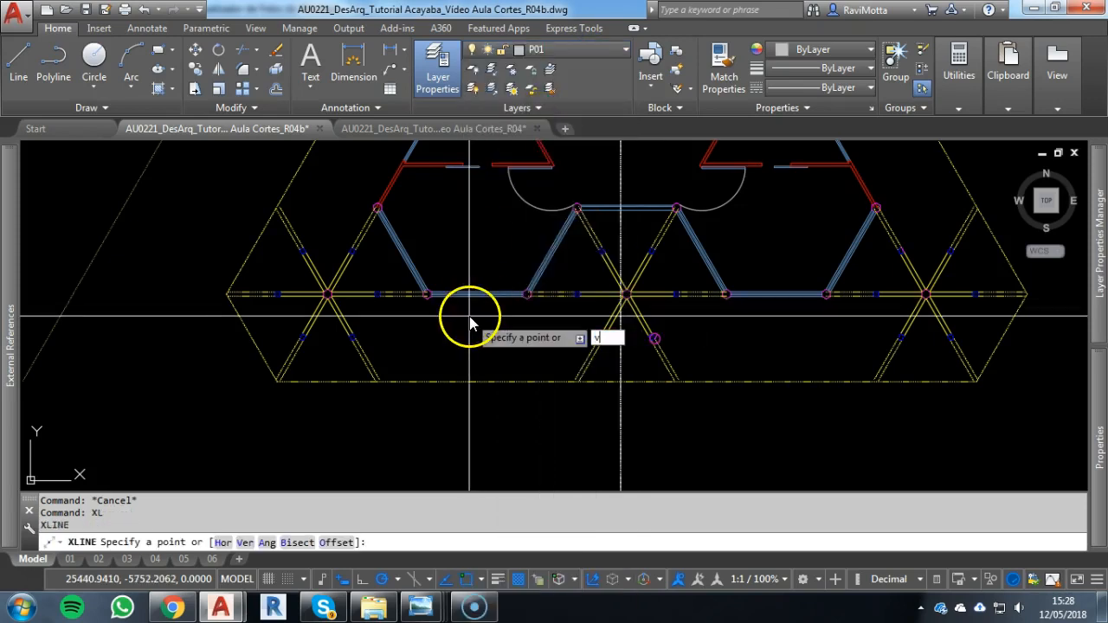
# Draw vertical construction lines through the outer edges of the two outermost columns of the recessed window walls in the plan
pyautogui.write('v')
pyautogui.press('Return')
pyautogui.scroll(4, 373, 183)
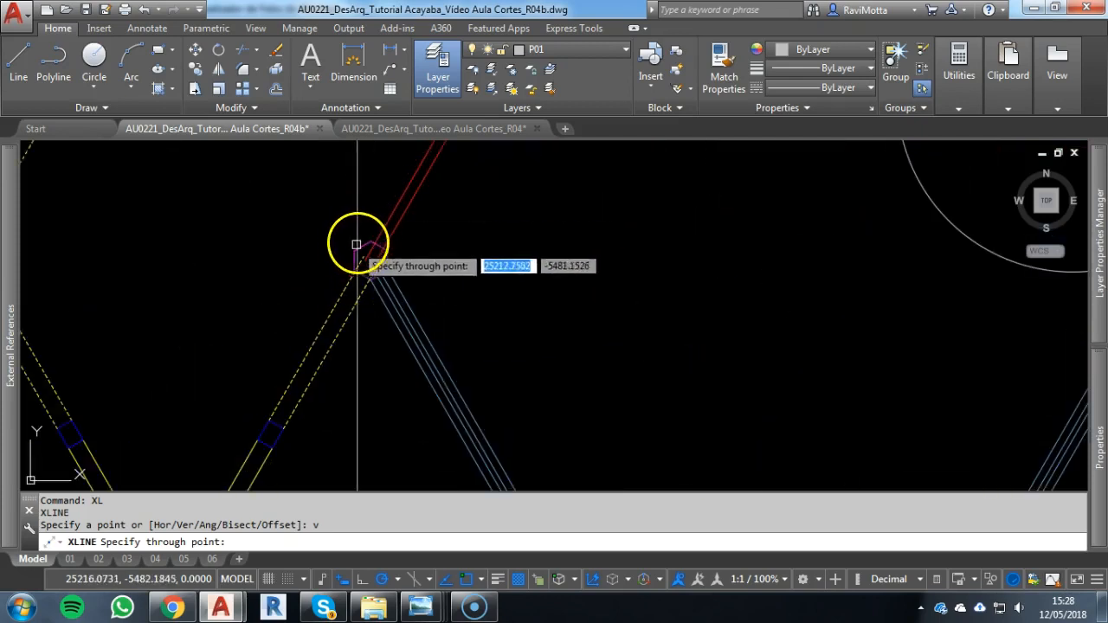
pyautogui.click(354, 250)
pyautogui.scroll(-4, 549, 371)
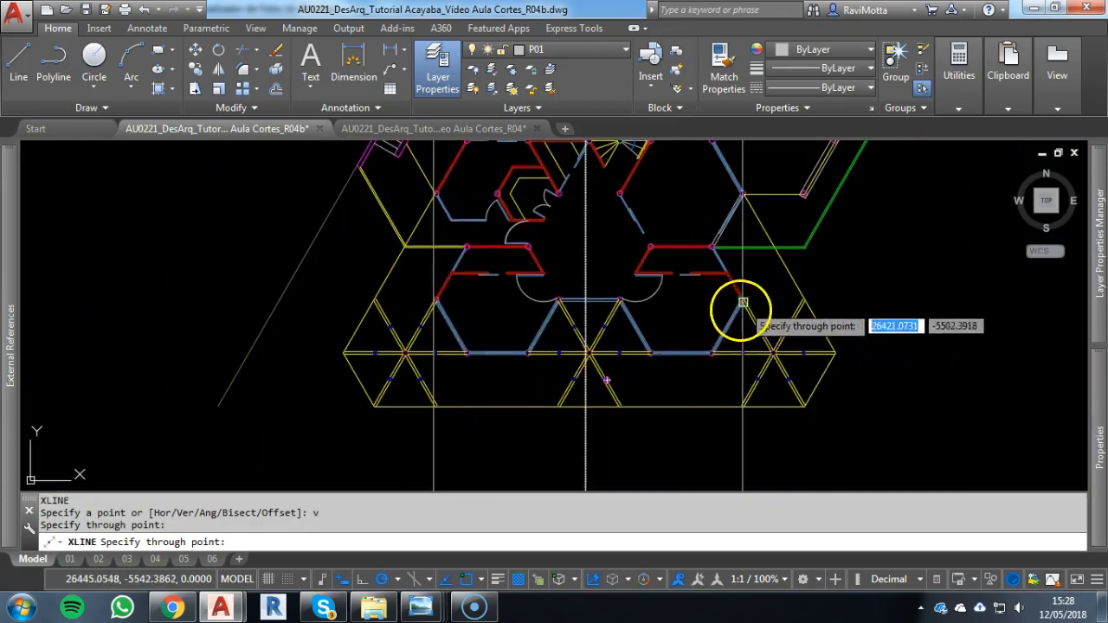
pyautogui.scroll(4, 742, 309)
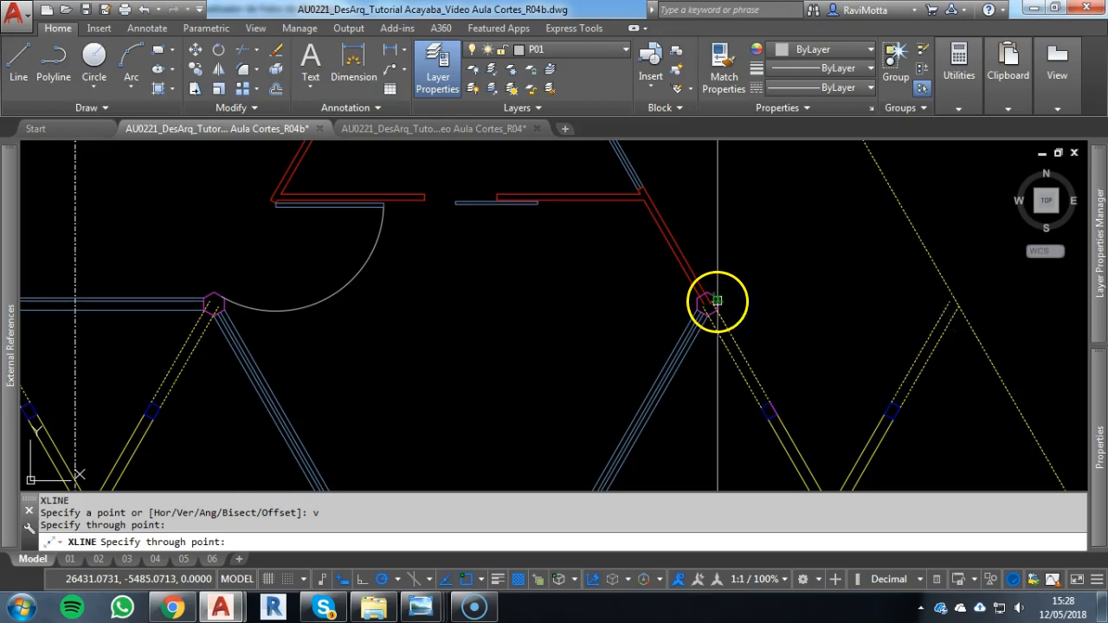
pyautogui.click(717, 300)
# Add vertical construction lines through the lower vertices of the two central columns flanking the axis, projecting them down to the façade
pyautogui.scroll(-3, 776, 247)
pyautogui.moveTo(777, 248); pyautogui.dragTo(806, 324, button='middle')
pyautogui.scroll(4, 635, 234)
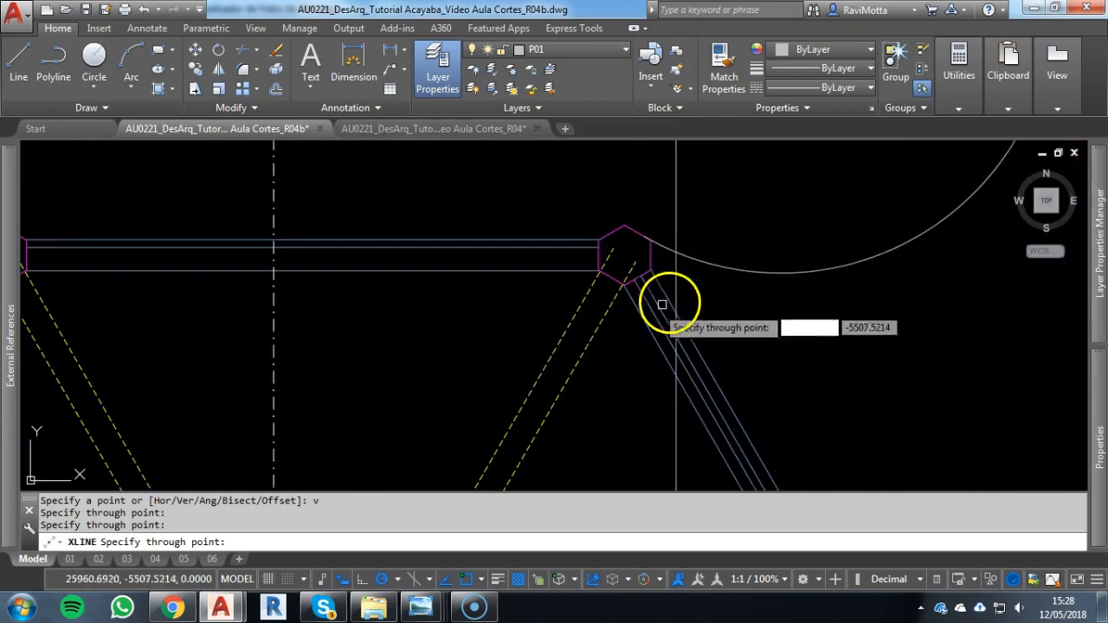
pyautogui.click(628, 295)
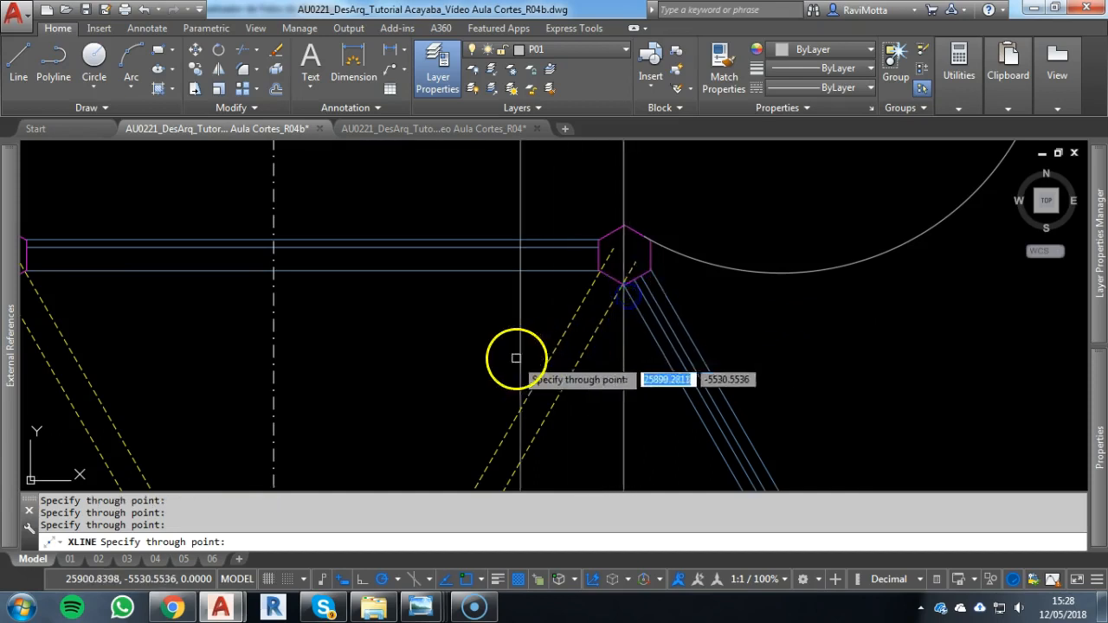
pyautogui.scroll(-2, 514, 358)
pyautogui.moveTo(515, 358); pyautogui.dragTo(822, 269, button='middle')
pyautogui.scroll(4, 524, 201)
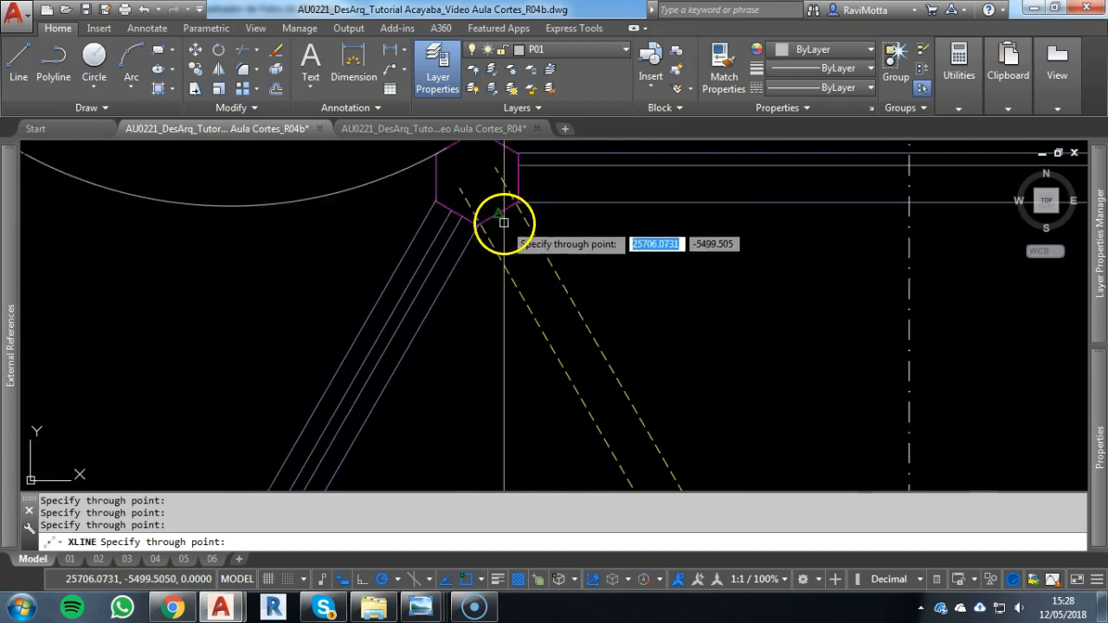
pyautogui.click(470, 238)
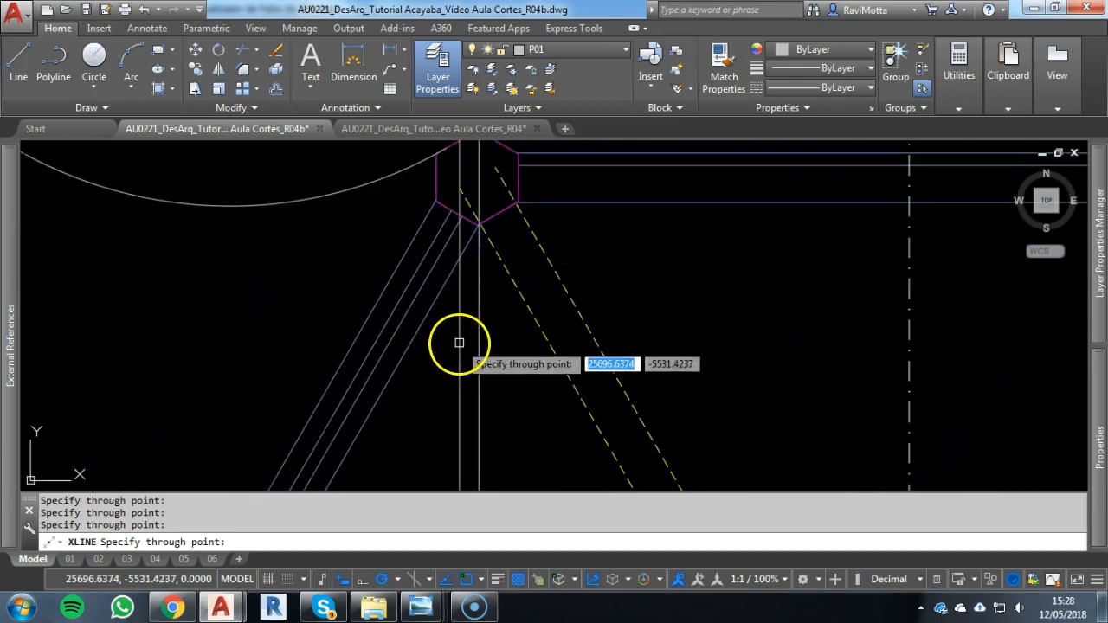
pyautogui.scroll(-3, 458, 343)
pyautogui.moveTo(458, 334); pyautogui.dragTo(580, 445, button='middle')
pyautogui.moveTo(601, 386); pyautogui.dragTo(676, 236, button='middle')
pyautogui.scroll(-2, 621, 369)
pyautogui.moveTo(619, 359); pyautogui.dragTo(646, 41, button='middle')
pyautogui.scroll(2, 551, 369)
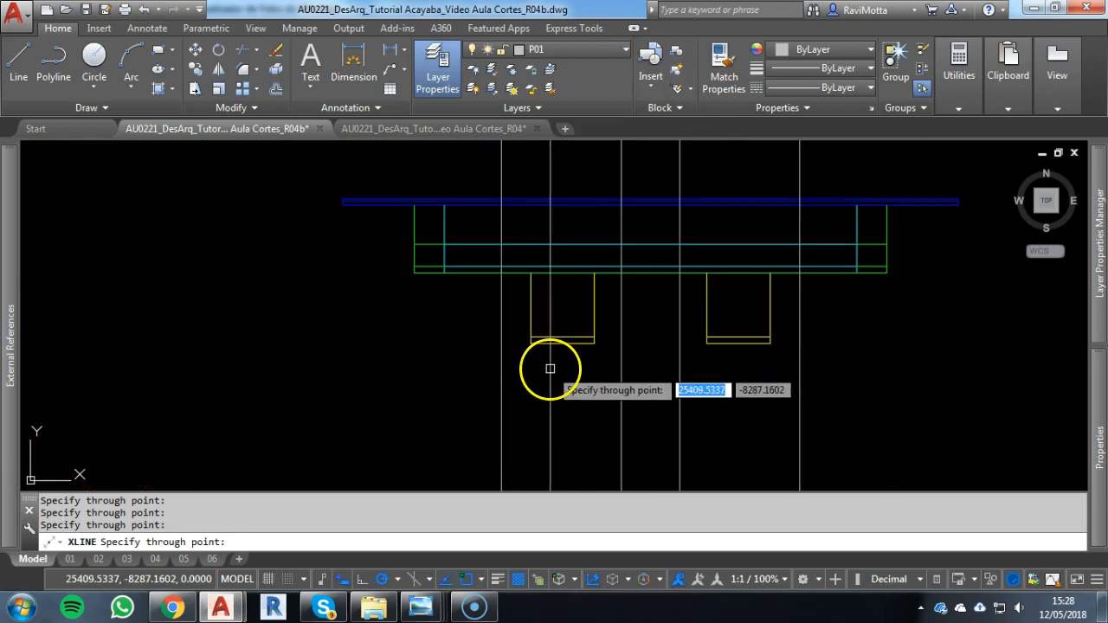
pyautogui.press('Escape')
pyautogui.press('Escape')
pyautogui.press('Escape')
pyautogui.press('Escape')
# Draw the two floor slab lines from the left window bay out to the leftmost construction line
pyautogui.scroll(2, 538, 338)
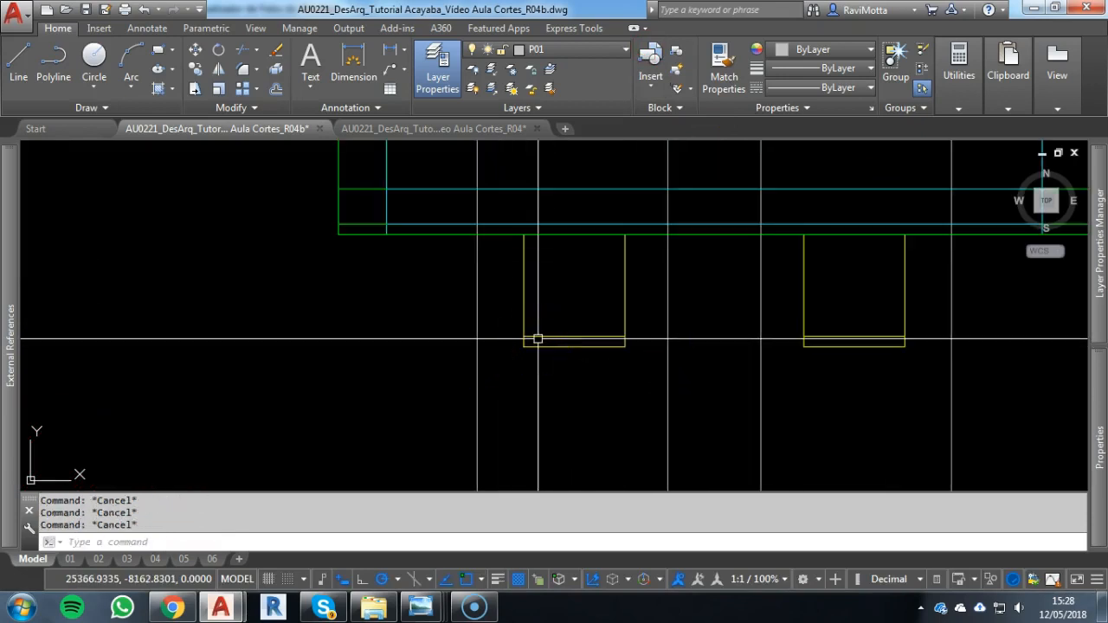
pyautogui.press('Return')
pyautogui.click(491, 340)
pyautogui.press('Escape')
pyautogui.press('Return')
pyautogui.press('Escape')
# Draw the two floor slab lines across the gap between the two window bays
pyautogui.press('Return')
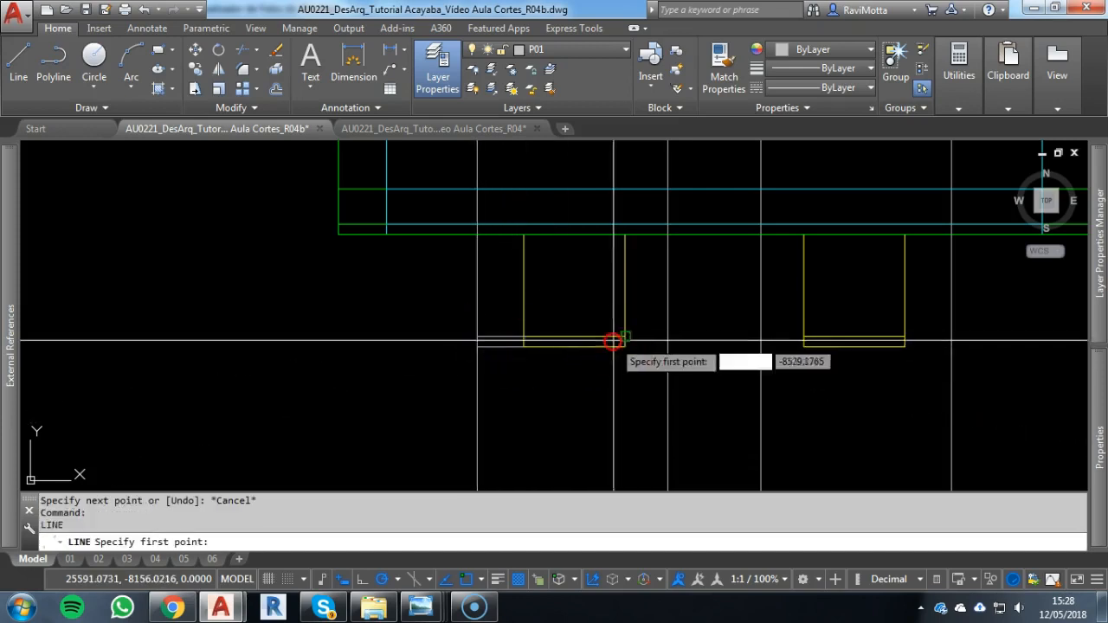
pyautogui.press('Escape')
pyautogui.press('Return')
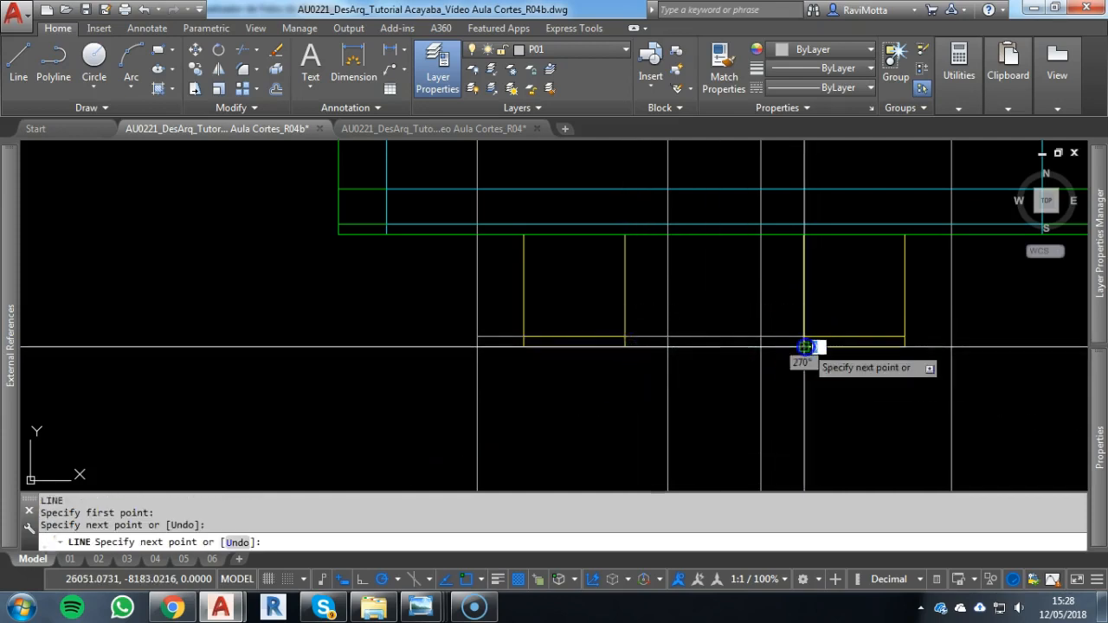
pyautogui.press('Escape')
# Draw the two floor slab lines from the right window bay to the rightmost construction line, joined by a vertical end line
pyautogui.press('Return')
pyautogui.click(906, 336)
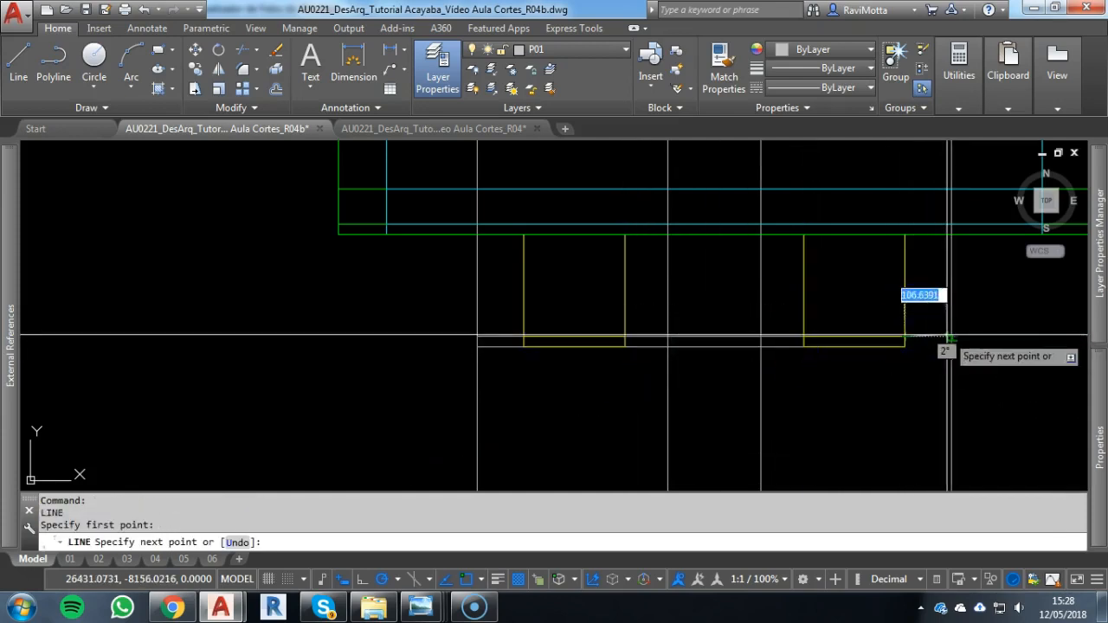
pyautogui.click(949, 336)
pyautogui.scroll(6, 943, 335)
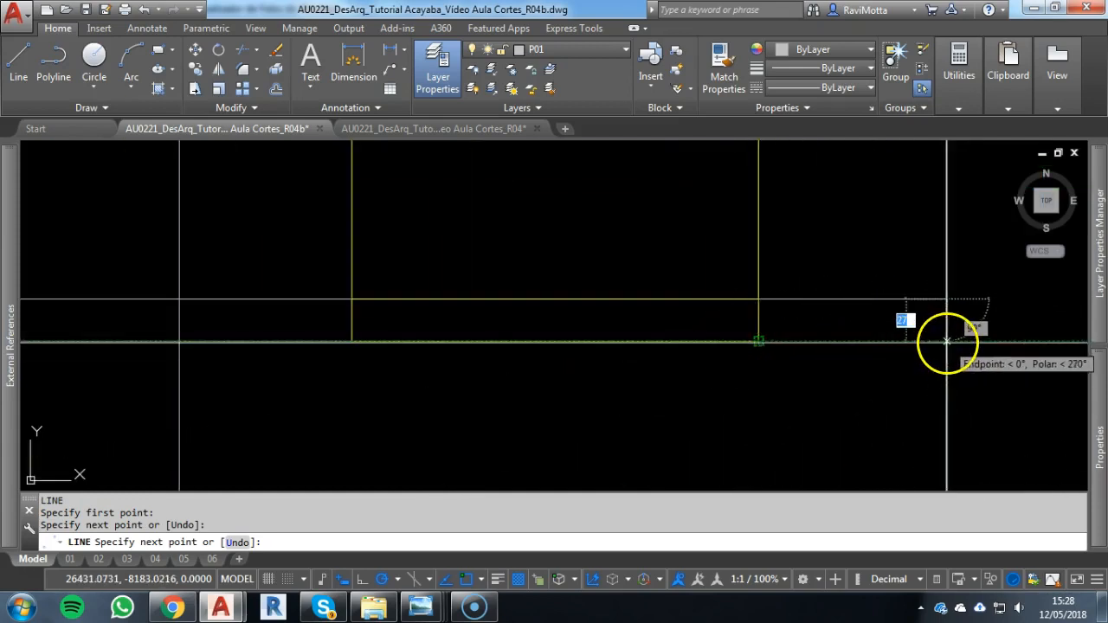
pyautogui.click(947, 342)
pyautogui.click(759, 342)
pyautogui.scroll(-1, 748, 346)
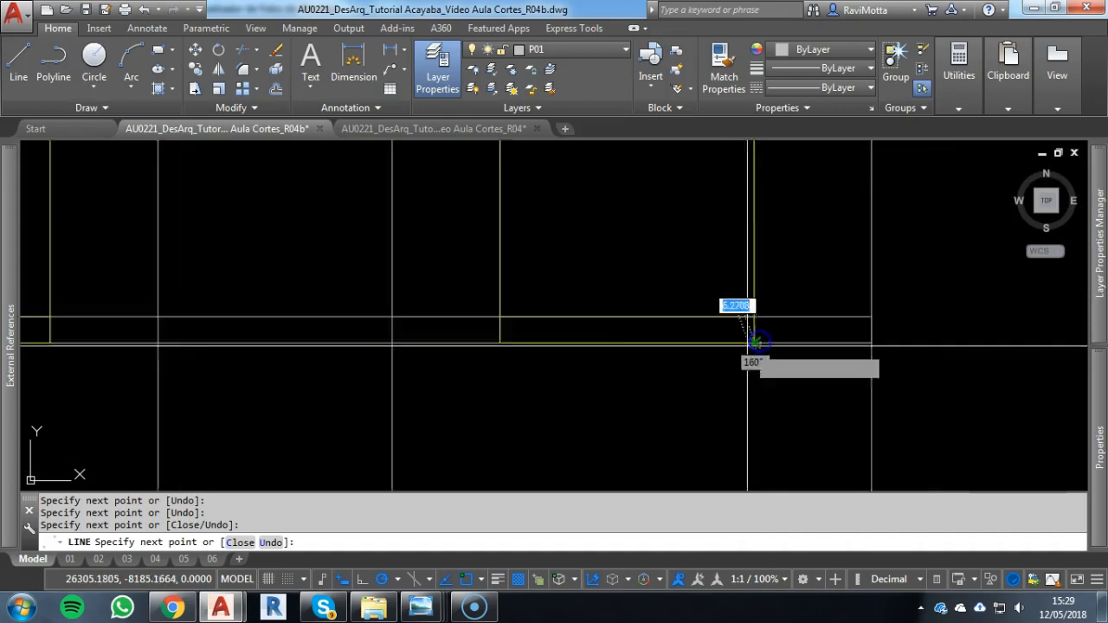
pyautogui.press('Escape')
# Trim the four P01 construction lines above the bottom line of the upper floor
pyautogui.scroll(-3, 754, 346)
pyautogui.write('tr')
pyautogui.press('Return')
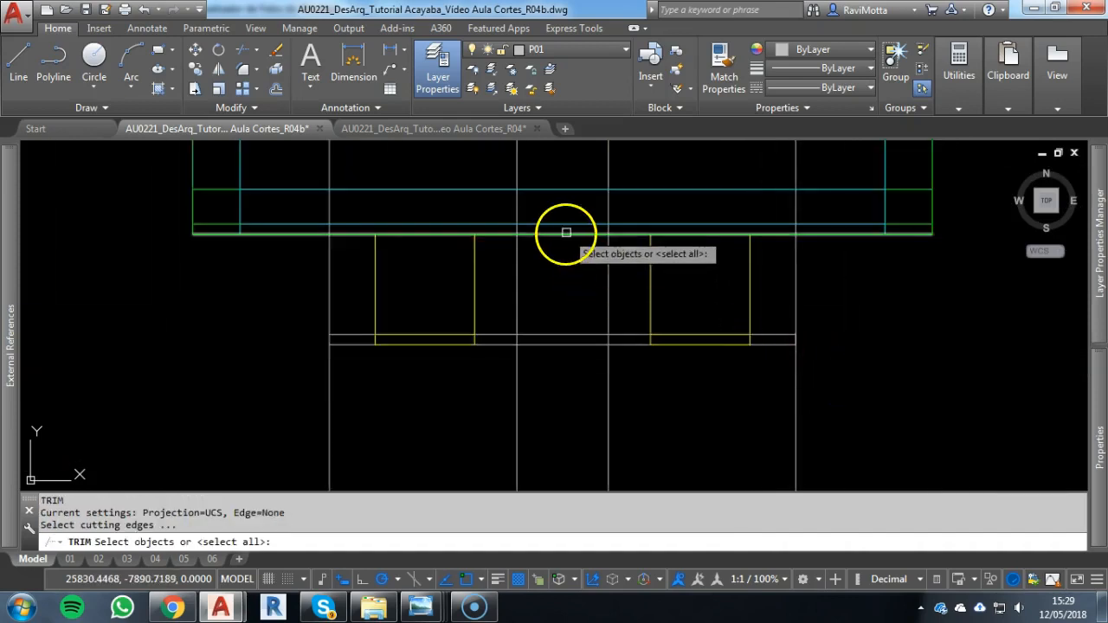
pyautogui.click(567, 232)
pyautogui.scroll(-4, 559, 260)
pyautogui.scroll(2, 560, 270)
pyautogui.moveTo(562, 284); pyautogui.dragTo(583, 364, button='middle')
pyautogui.rightClick(730, 234)
pyautogui.click(764, 205)
pyautogui.click(360, 207)
pyautogui.press('Escape')
# Trim the four P01 construction lines below the lower floor slab
pyautogui.press('Return')
pyautogui.press('Return')
pyautogui.click(816, 403)
pyautogui.click(271, 434)
pyautogui.press('Escape')
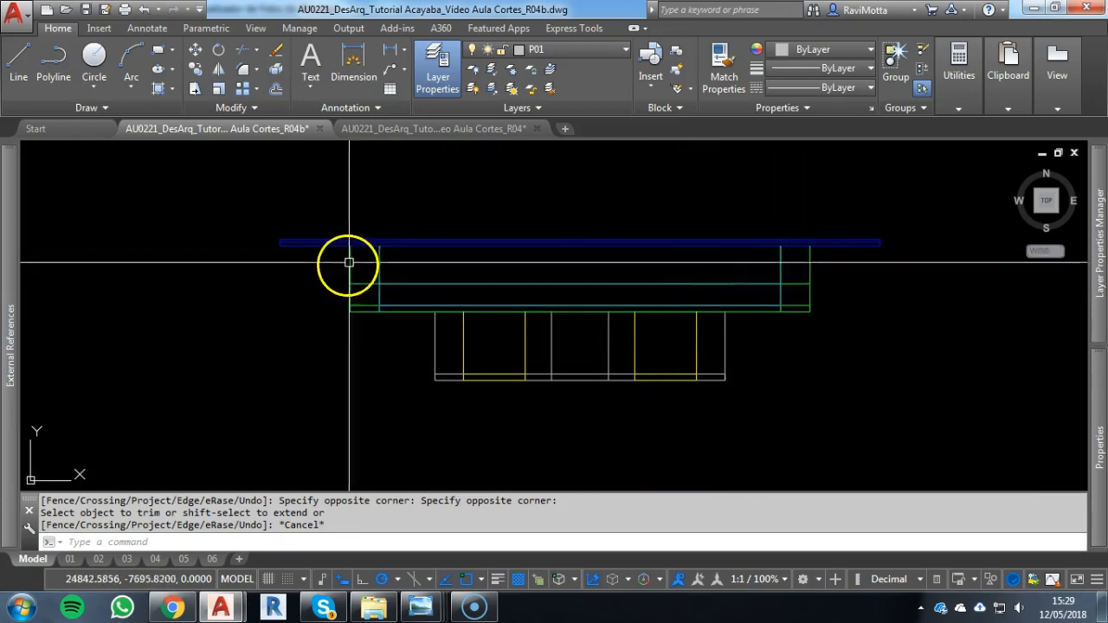
# Check the lower floor parapets in the Acayaba house photo in Windows Photo Viewer, and return to the AutoCAD drawing
pyautogui.scroll(5, 495, 358)
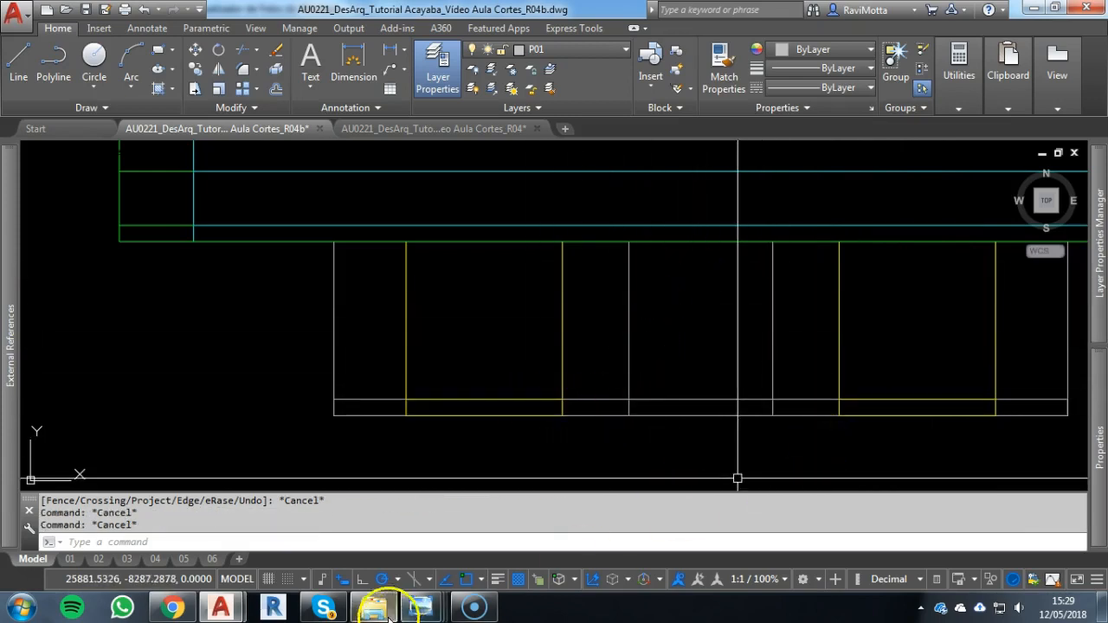
pyautogui.moveTo(427, 615)
pyautogui.click(484, 537)
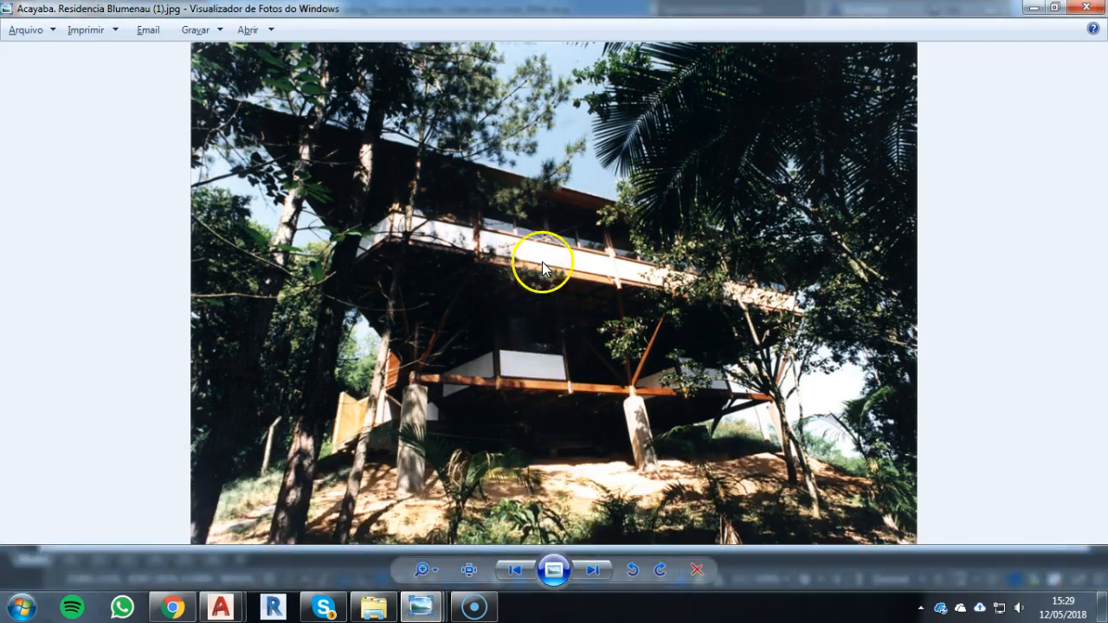
pyautogui.hotkey('alt', 'Tab')
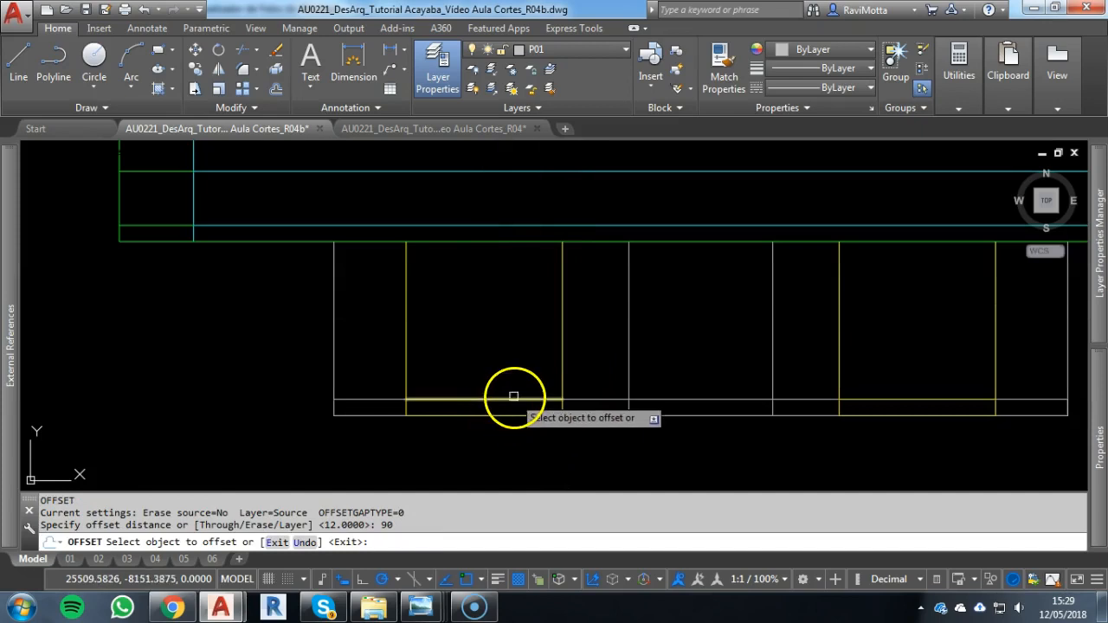
# Offset the lower floor slab's upper lines 90 upward in both window bays and the recessed segments to form the parapet line
pyautogui.click(514, 401)
pyautogui.click(523, 357)
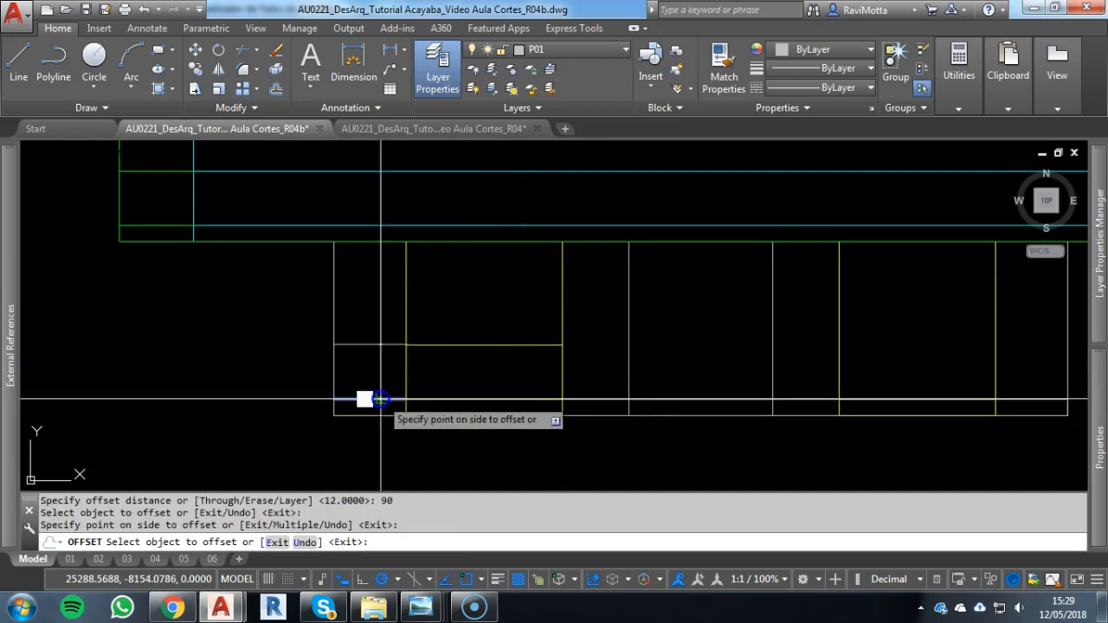
pyautogui.press('Escape')
pyautogui.rightClick(662, 401)
pyautogui.rightClick(665, 407)
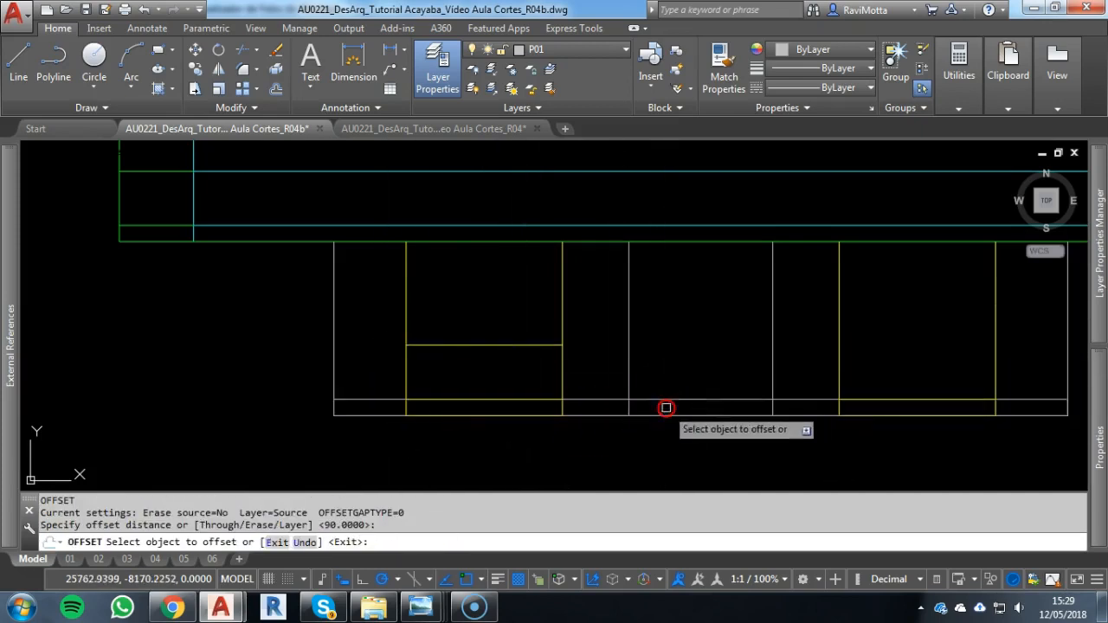
pyautogui.click(672, 399)
pyautogui.click(673, 369)
pyautogui.click(871, 399)
pyautogui.click(869, 352)
pyautogui.scroll(-2, 959, 395)
pyautogui.press('Escape')
pyautogui.scroll(-3, 667, 428)
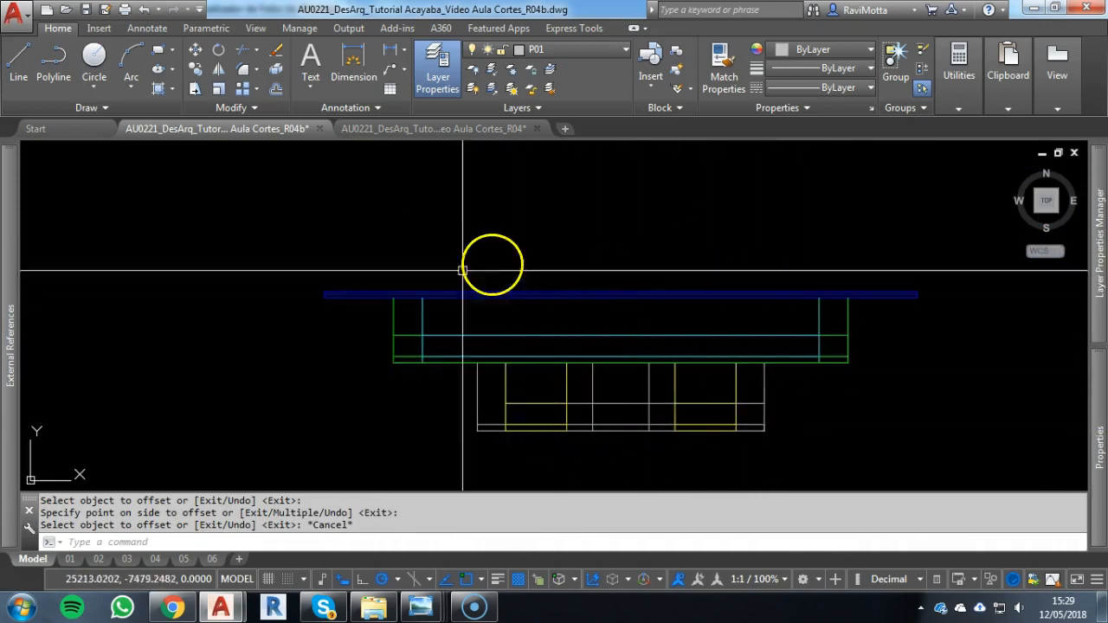
pyautogui.scroll(-3, 740, 353)
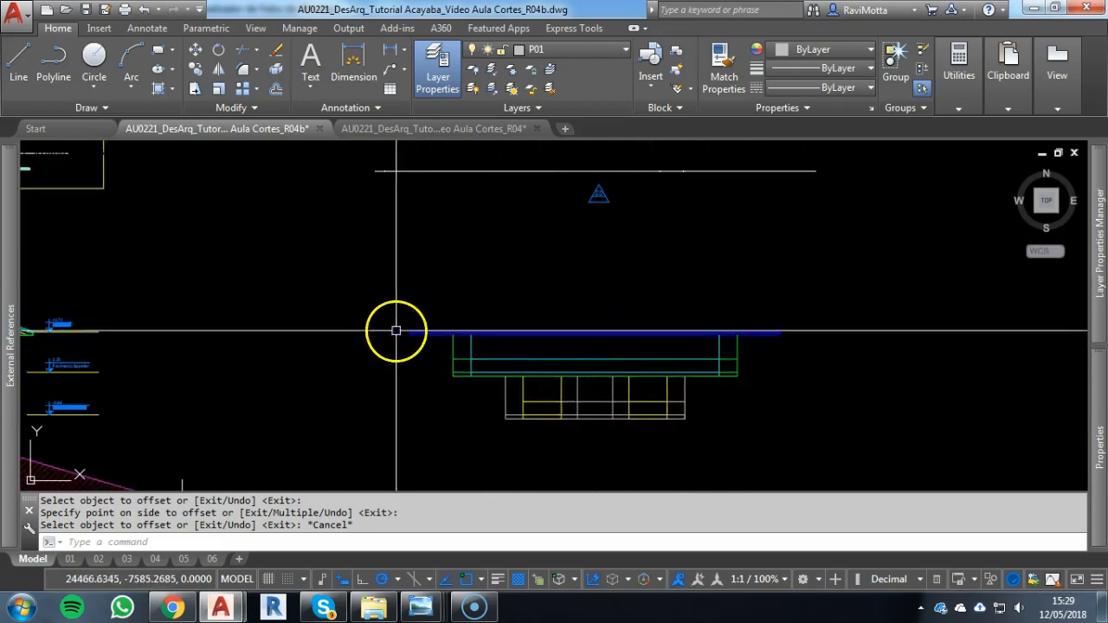
pyautogui.scroll(-4, 404, 295)
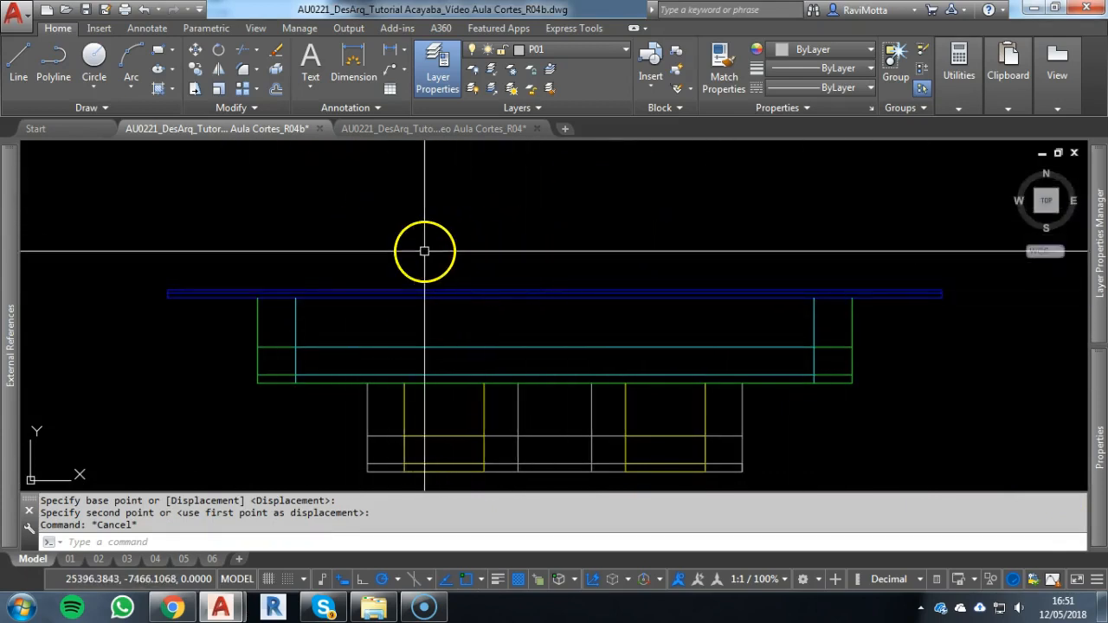
# Examine the triangular roof plan above the façade, checking the extent of its outer P06 outline
pyautogui.scroll(-2, 465, 282)
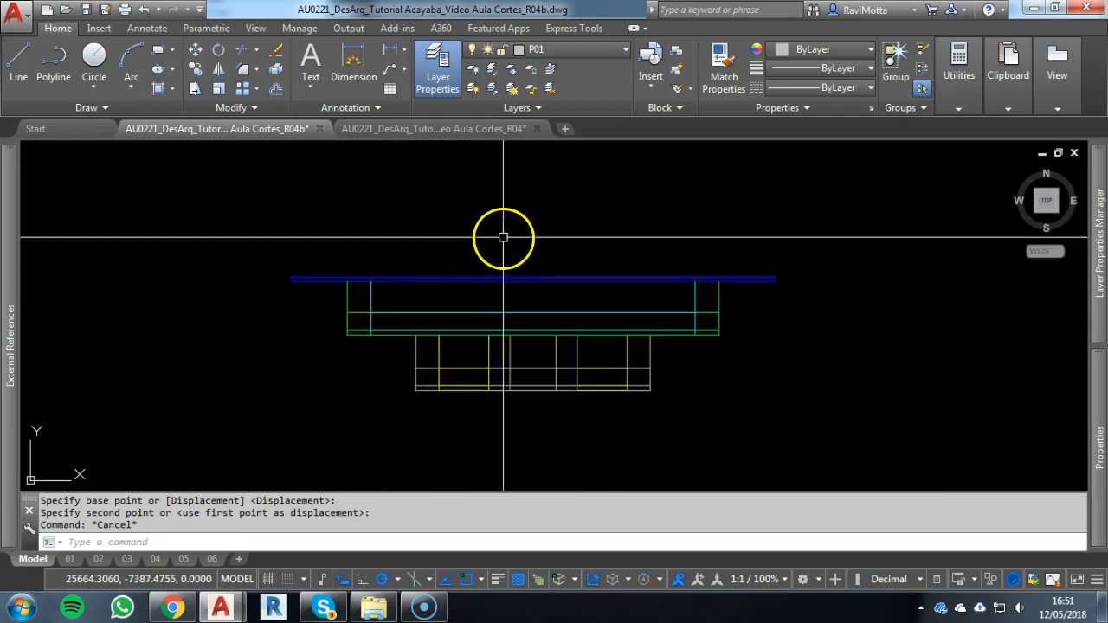
pyautogui.moveTo(504, 235); pyautogui.dragTo(539, 334, button='middle')
pyautogui.scroll(-4, 556, 290)
pyautogui.moveTo(559, 287); pyautogui.dragTo(627, 414, button='middle')
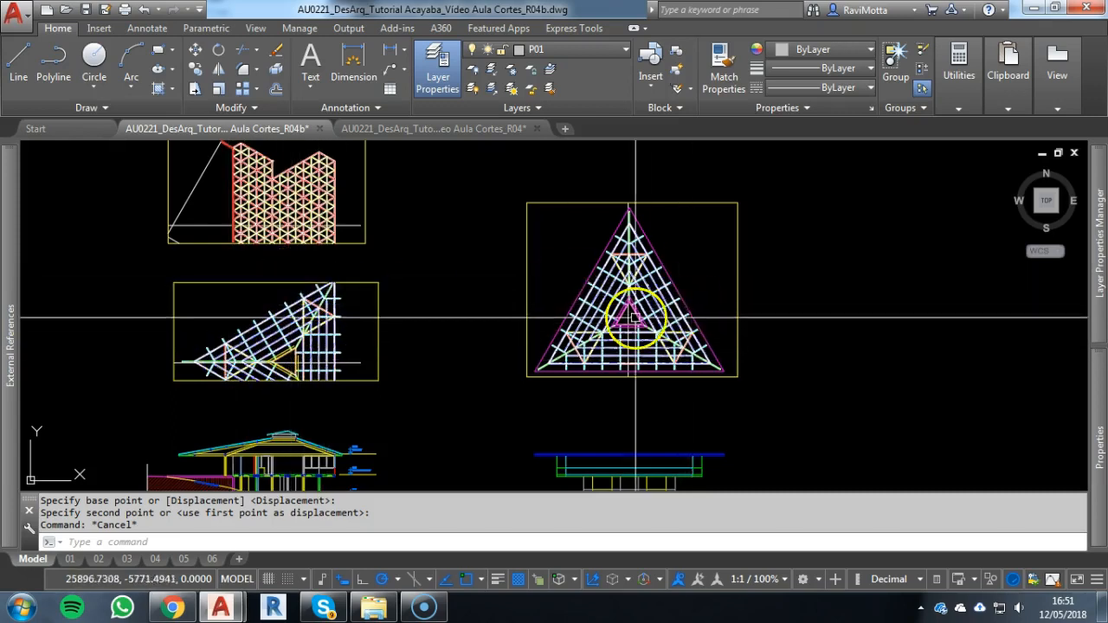
pyautogui.scroll(2, 641, 290)
pyautogui.moveTo(648, 296); pyautogui.dragTo(622, 344, button='middle')
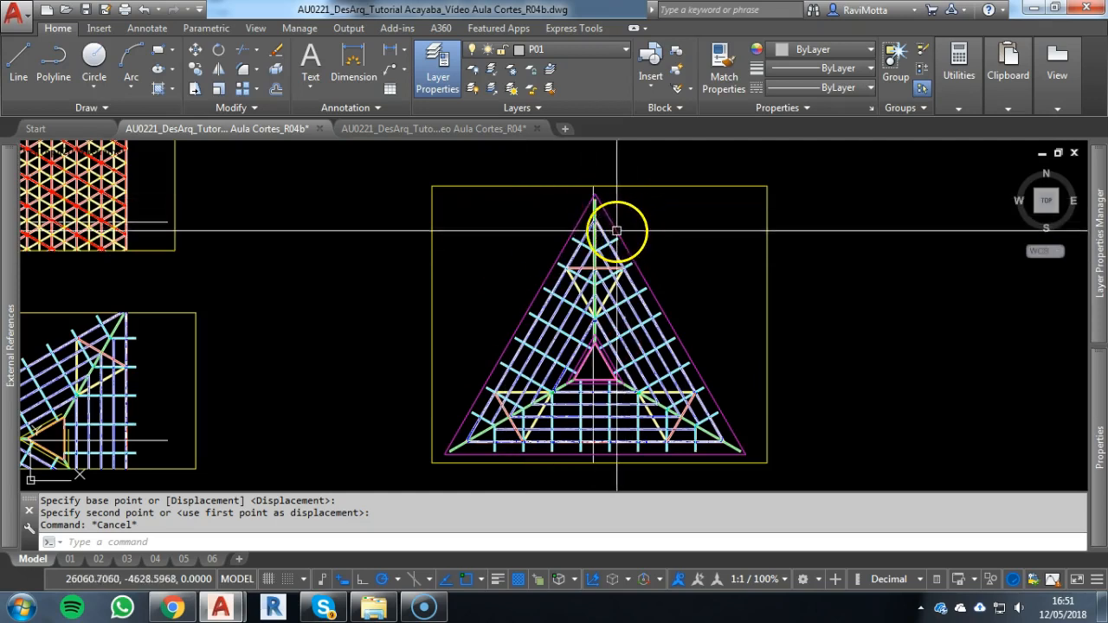
pyautogui.click(599, 200)
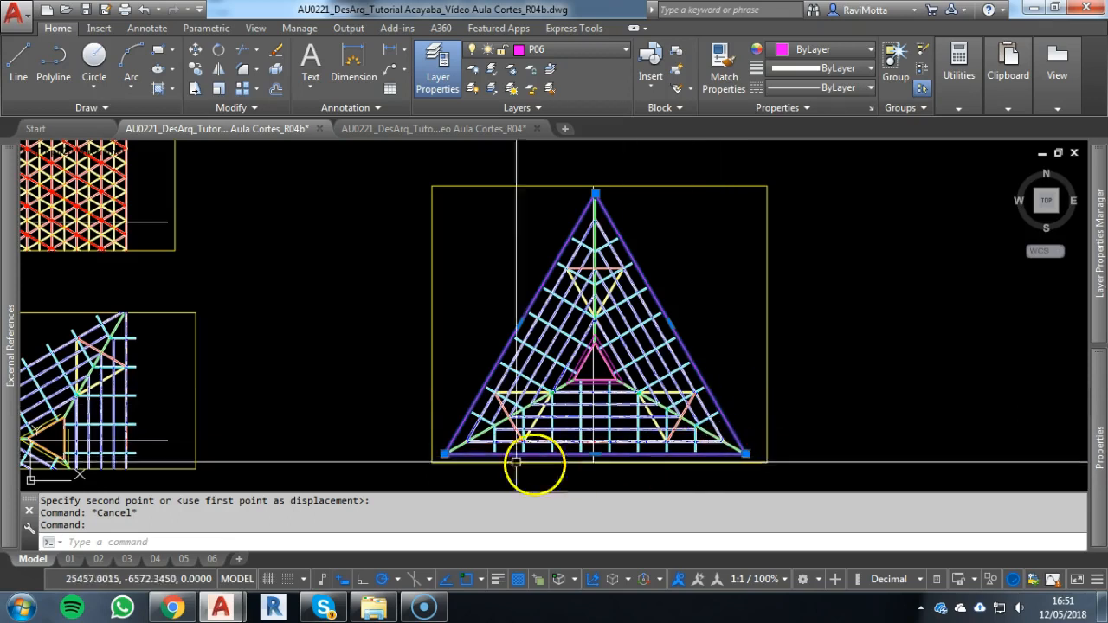
pyautogui.press('Escape')
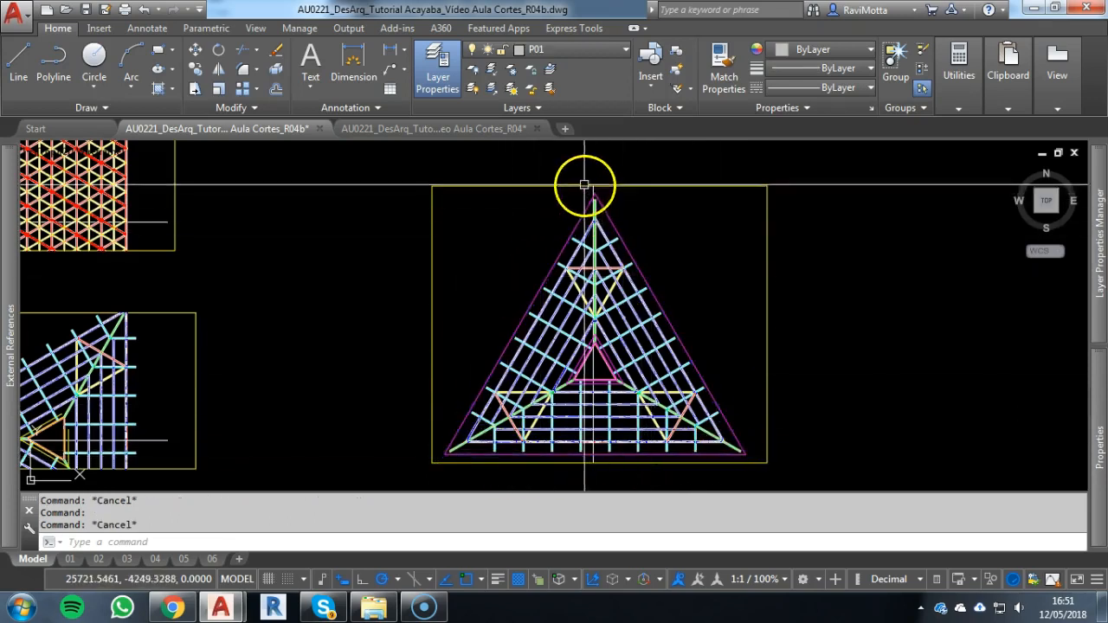
# Compare the roof outline with the upper and lower floor plans aligned above the roof plan
pyautogui.scroll(-4, 603, 211)
pyautogui.moveTo(602, 211); pyautogui.dragTo(601, 429, button='middle')
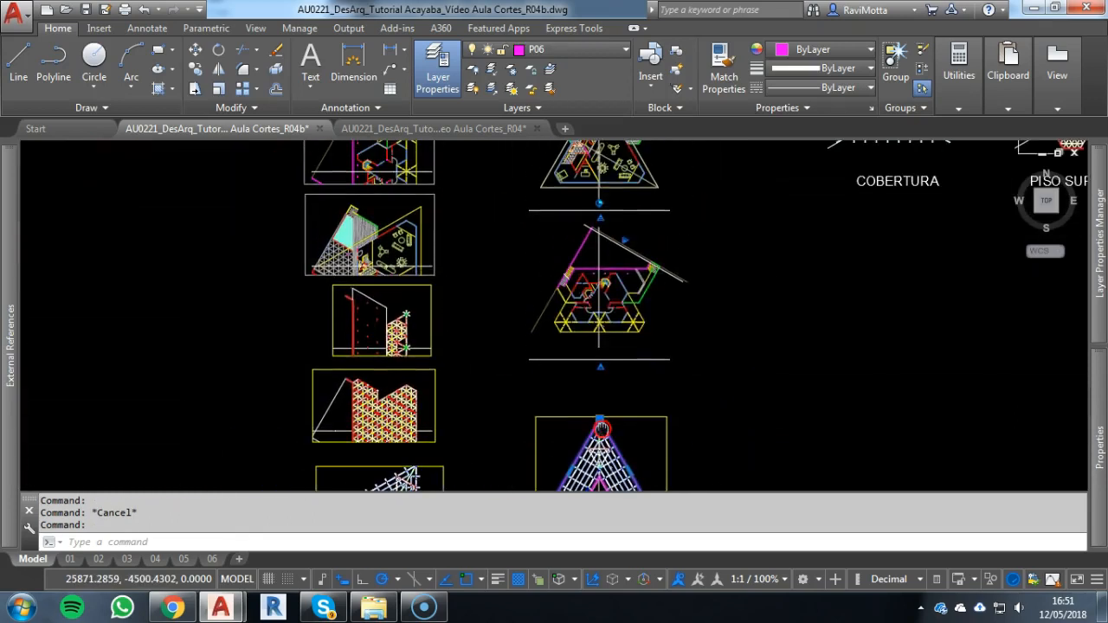
pyautogui.scroll(2, 623, 268)
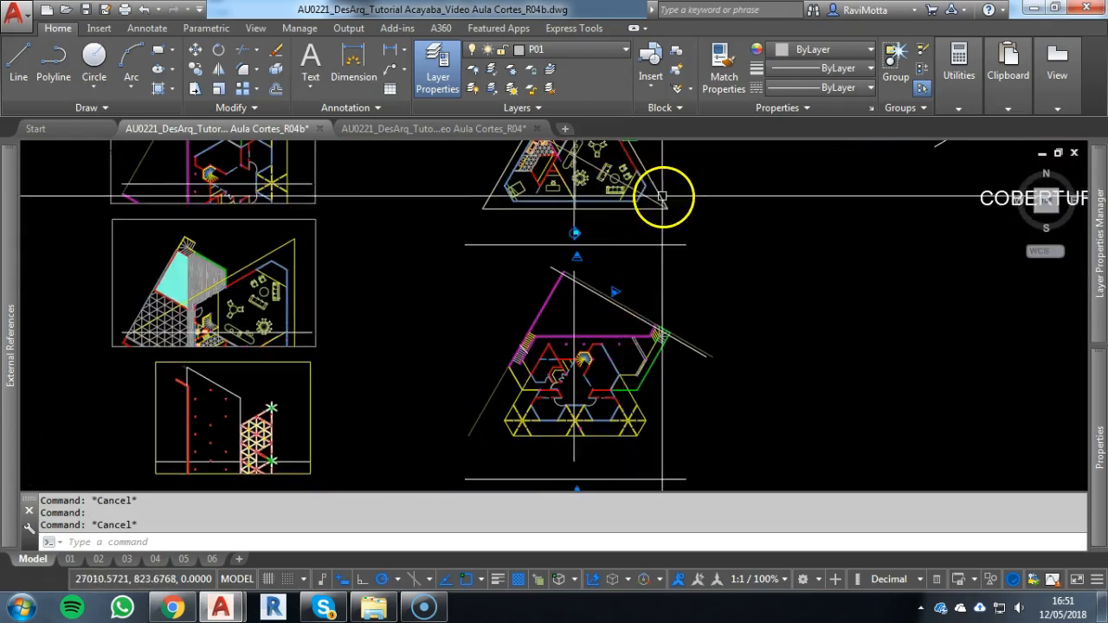
pyautogui.scroll(-2, 636, 209)
pyautogui.moveTo(568, 232); pyautogui.dragTo(561, 345, button='middle')
pyautogui.scroll(4, 578, 298)
pyautogui.moveTo(575, 275); pyautogui.dragTo(572, 353, button='middle')
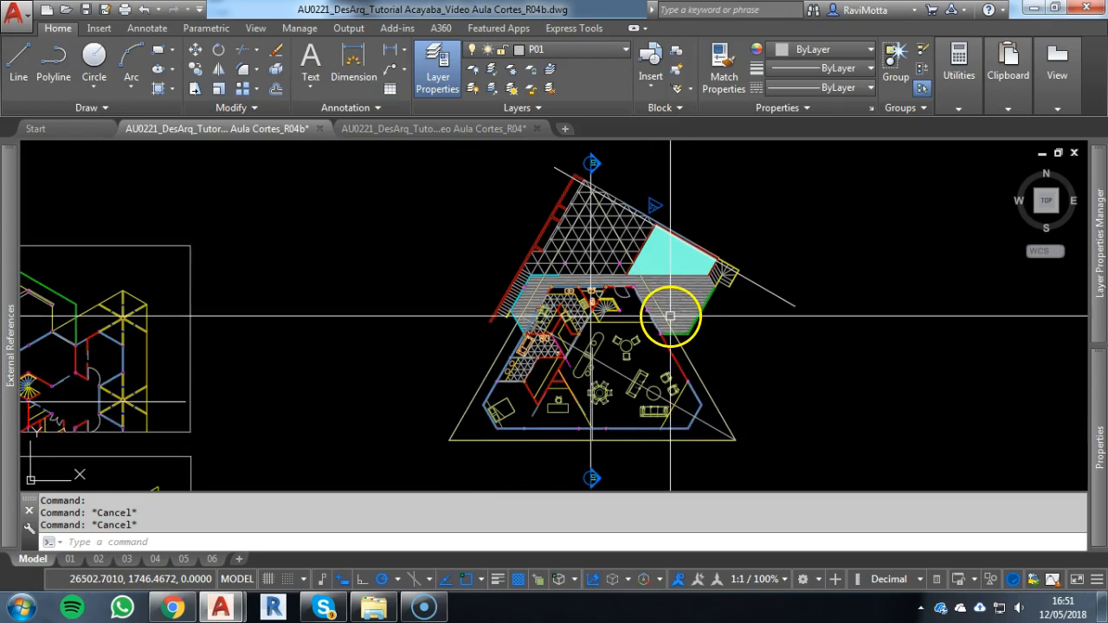
pyautogui.scroll(-5, 660, 450)
pyautogui.scroll(8, 648, 321)
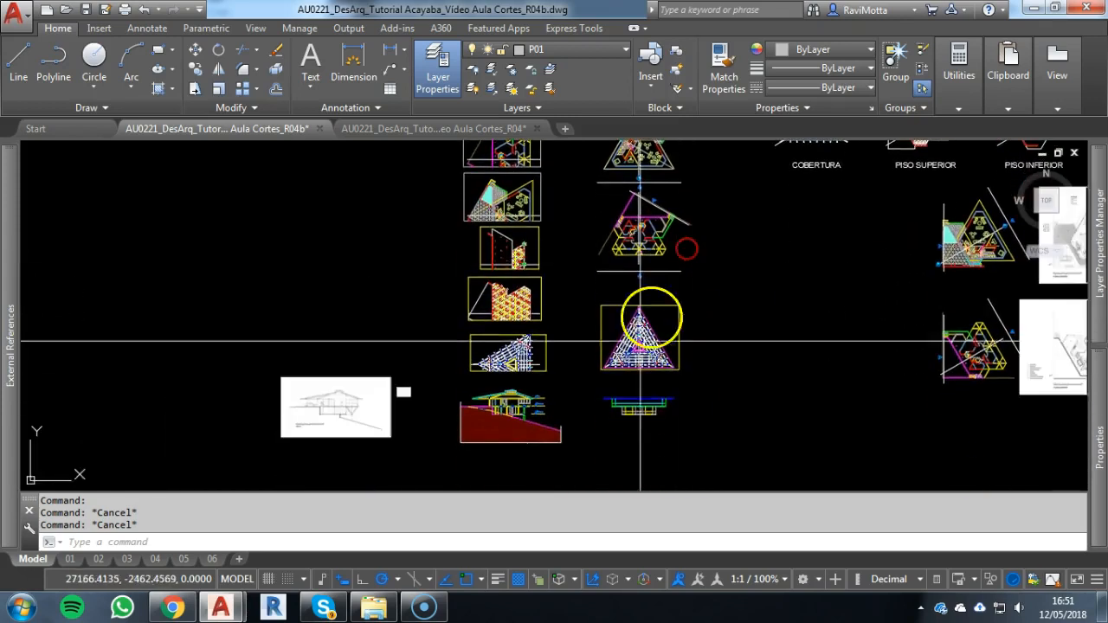
# Inspect the central triangle of the roof plan, selecting its inner P06 outline and checking the lower corner where it meets the beams
pyautogui.scroll(2, 639, 303)
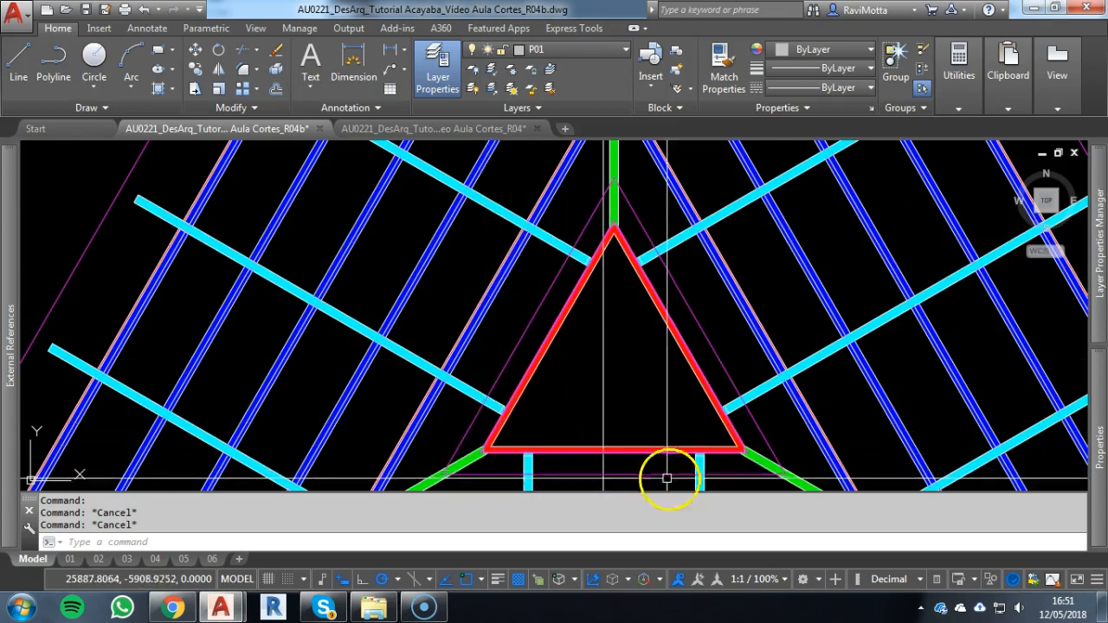
pyautogui.scroll(7, 742, 450)
pyautogui.scroll(2, 734, 444)
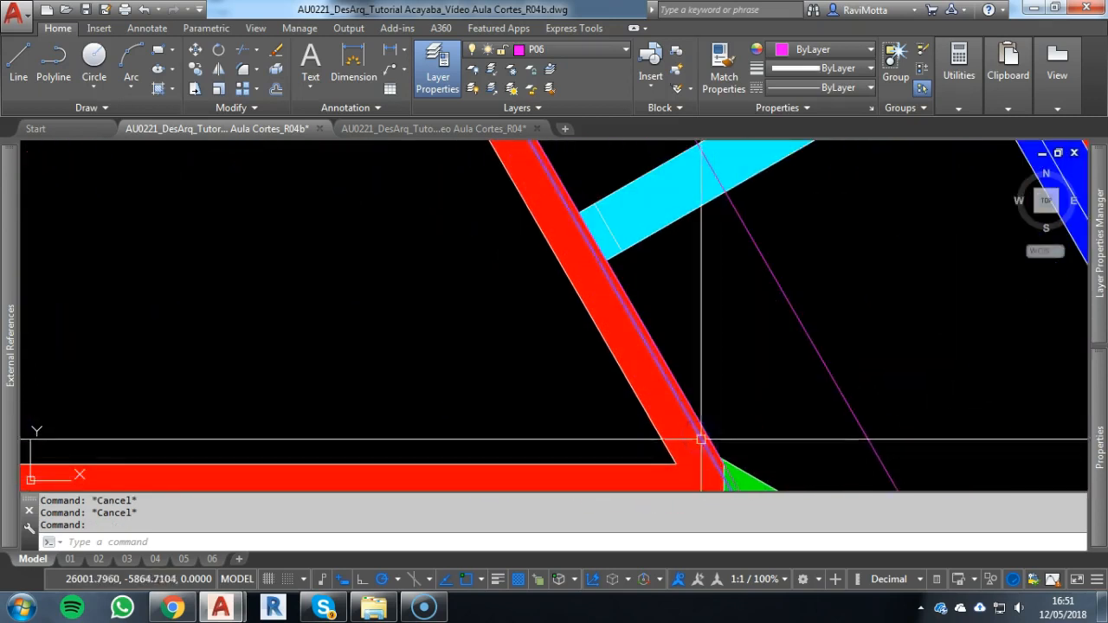
pyautogui.scroll(-1, 700, 439)
pyautogui.click(651, 381)
pyautogui.scroll(4, 688, 456)
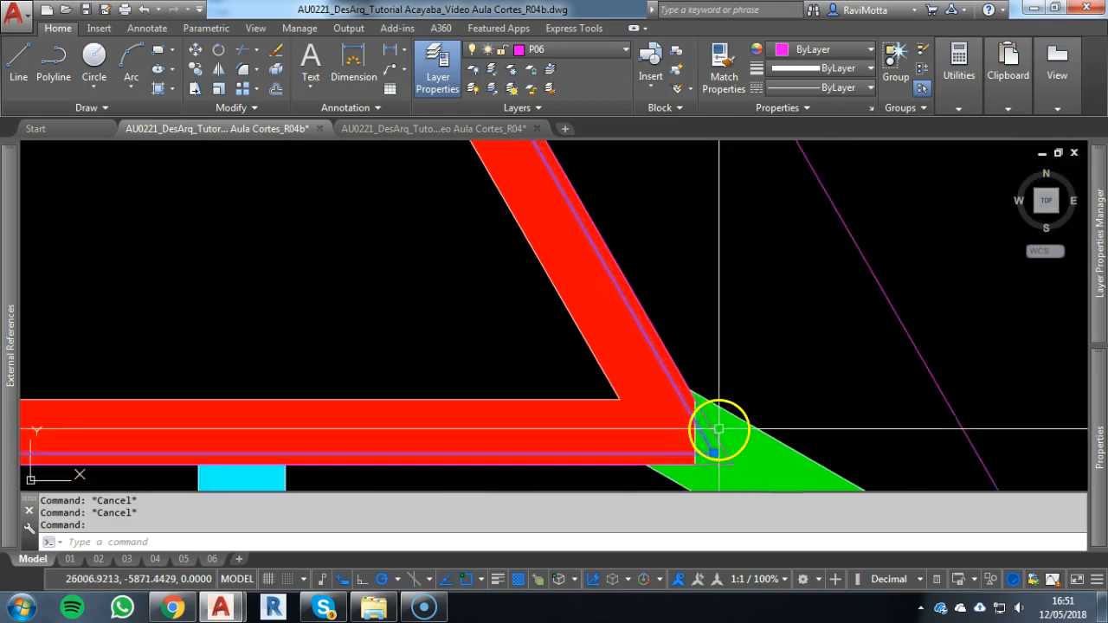
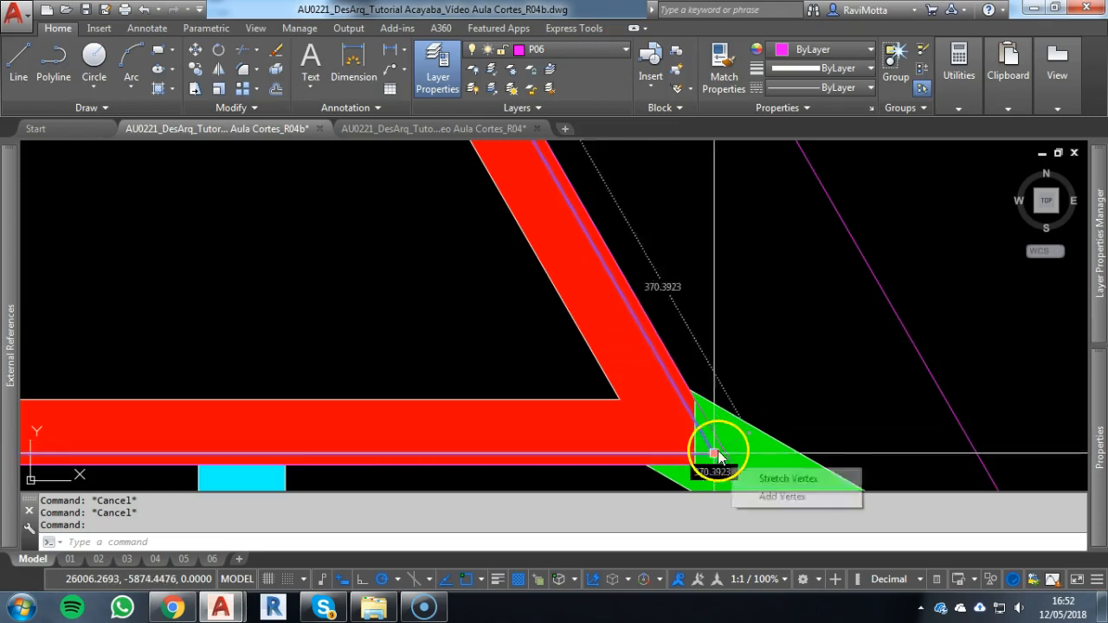
# Examine the central triangle's lower edge and corners in the roof plan and the raised roof's side wall in the section
pyautogui.scroll(-2, 710, 409)
pyautogui.scroll(-2, 693, 424)
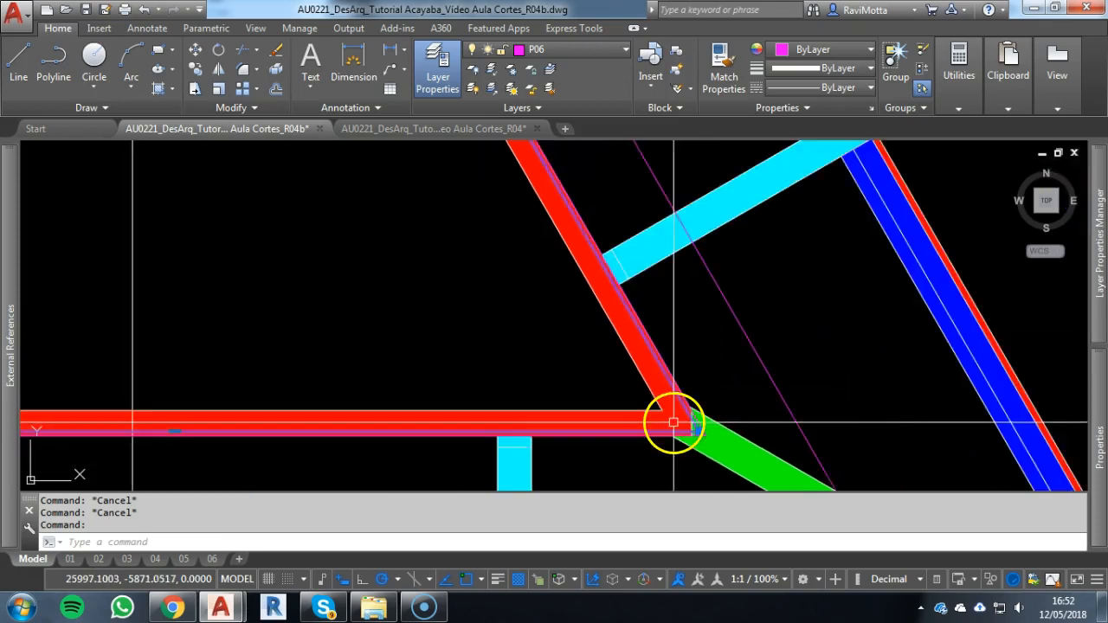
pyautogui.moveTo(672, 420); pyautogui.dragTo(878, 396, button='middle')
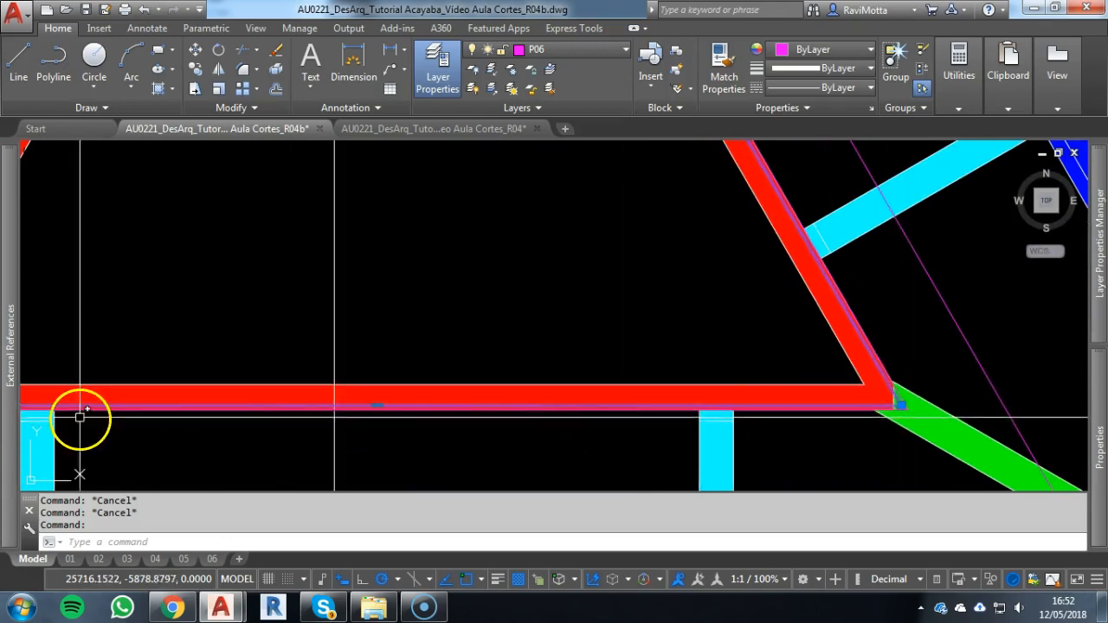
pyautogui.scroll(-2, 304, 389)
pyautogui.moveTo(304, 389); pyautogui.dragTo(536, 475, button='middle')
pyautogui.scroll(-2, 547, 468)
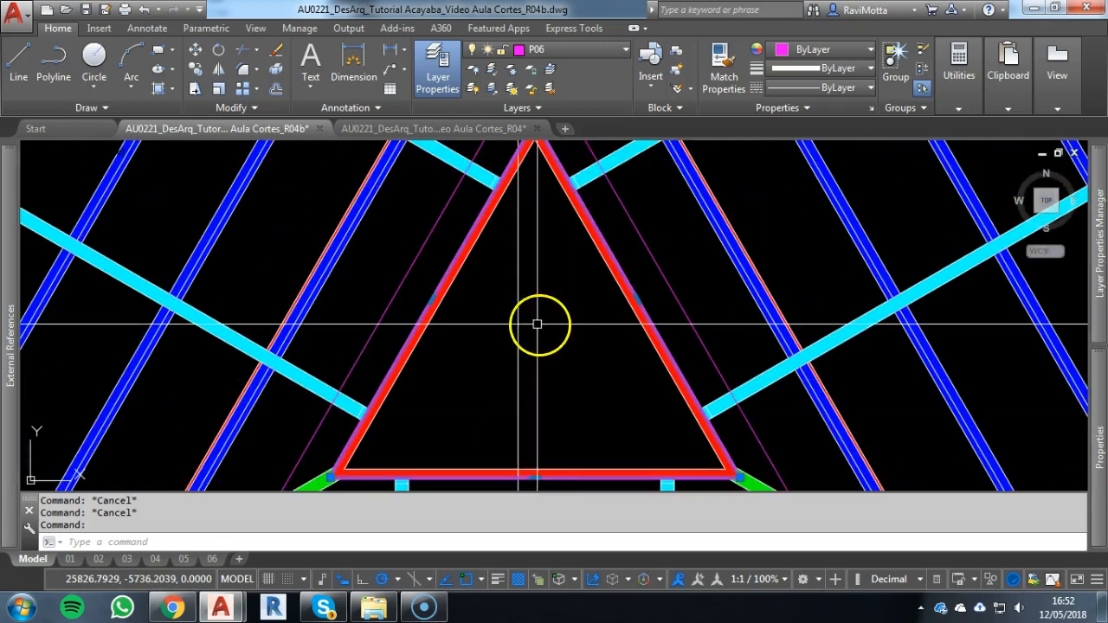
pyautogui.scroll(-3, 737, 254)
pyautogui.moveTo(736, 255); pyautogui.dragTo(930, 299, button='middle')
pyautogui.scroll(3, 539, 441)
pyautogui.scroll(2, 551, 379)
pyautogui.scroll(3, 550, 379)
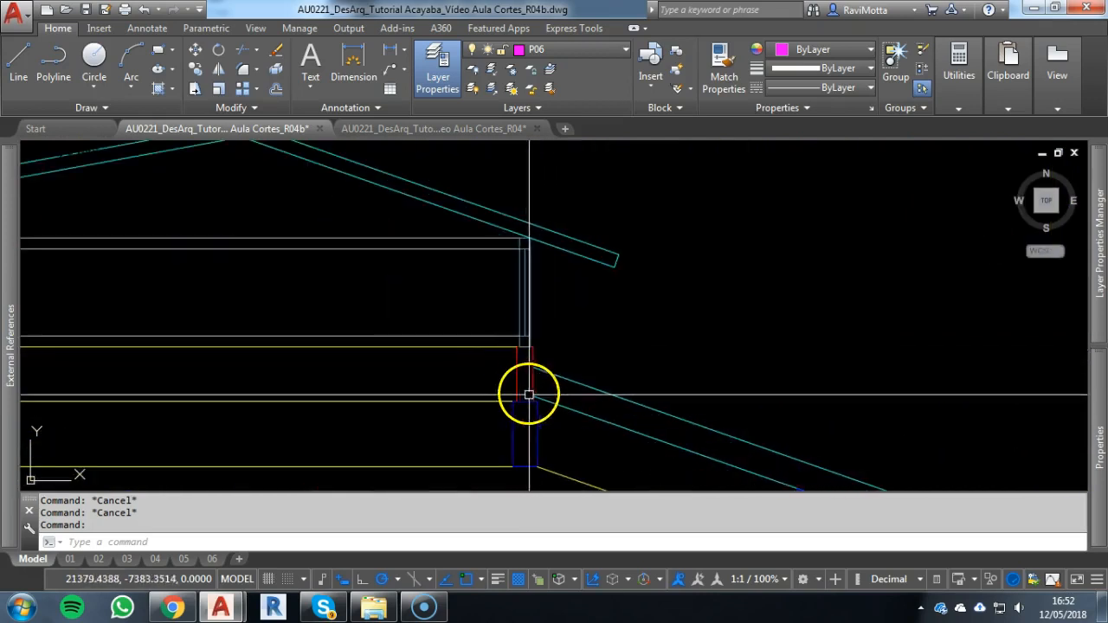
# Compare the two P06 outlines around the roof plan's central triangle, selecting the larger one to check its extent
pyautogui.scroll(-3, 533, 371)
pyautogui.scroll(-4, 533, 371)
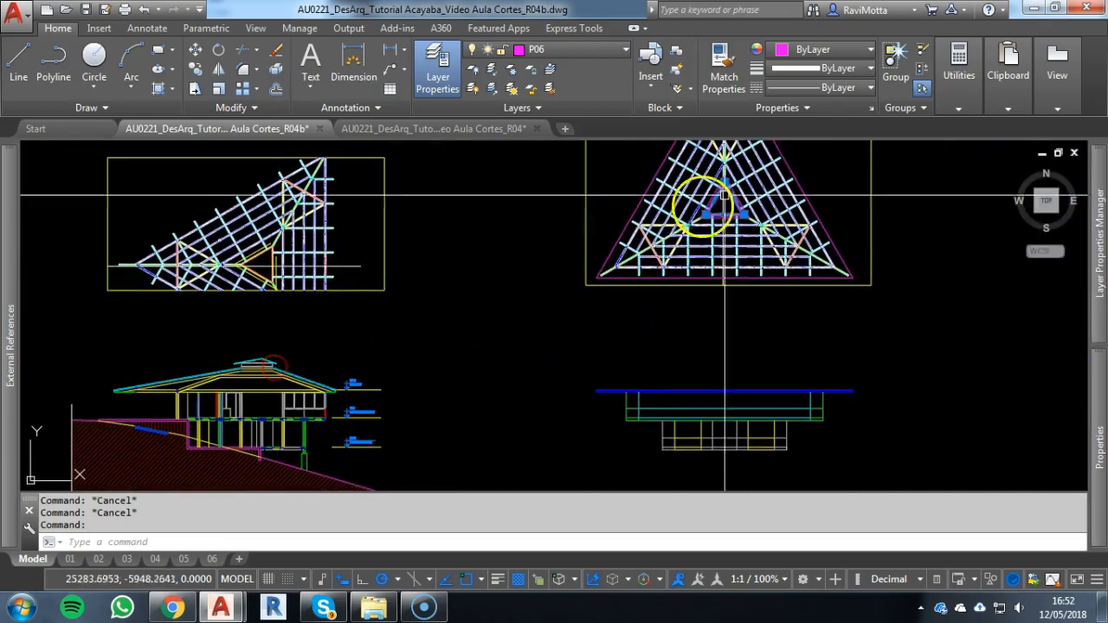
pyautogui.scroll(3, 821, 179)
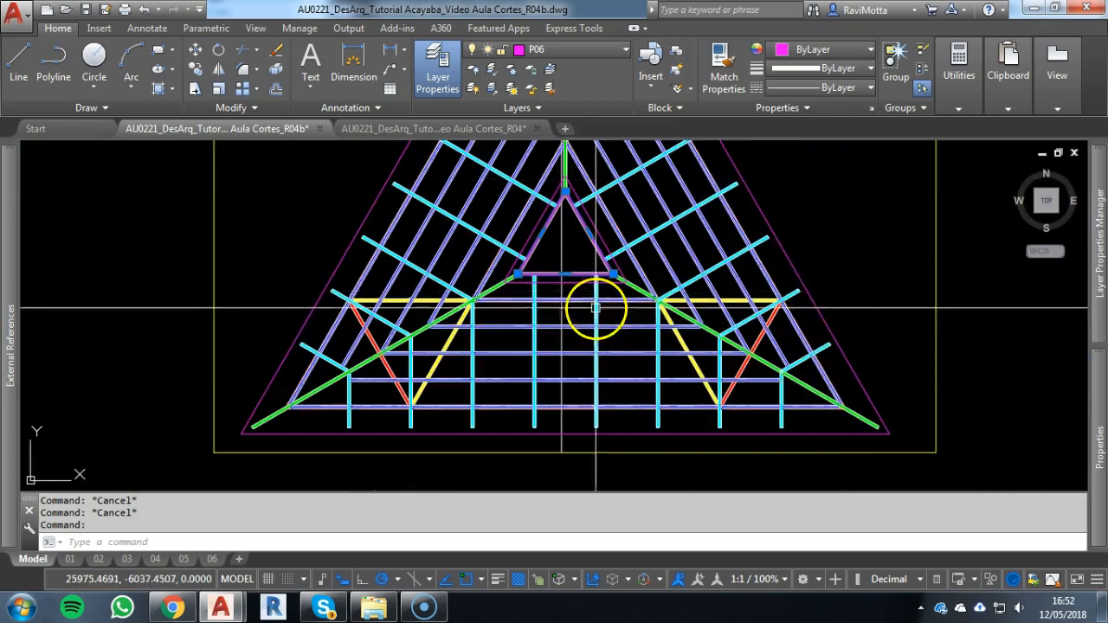
pyautogui.scroll(6, 514, 273)
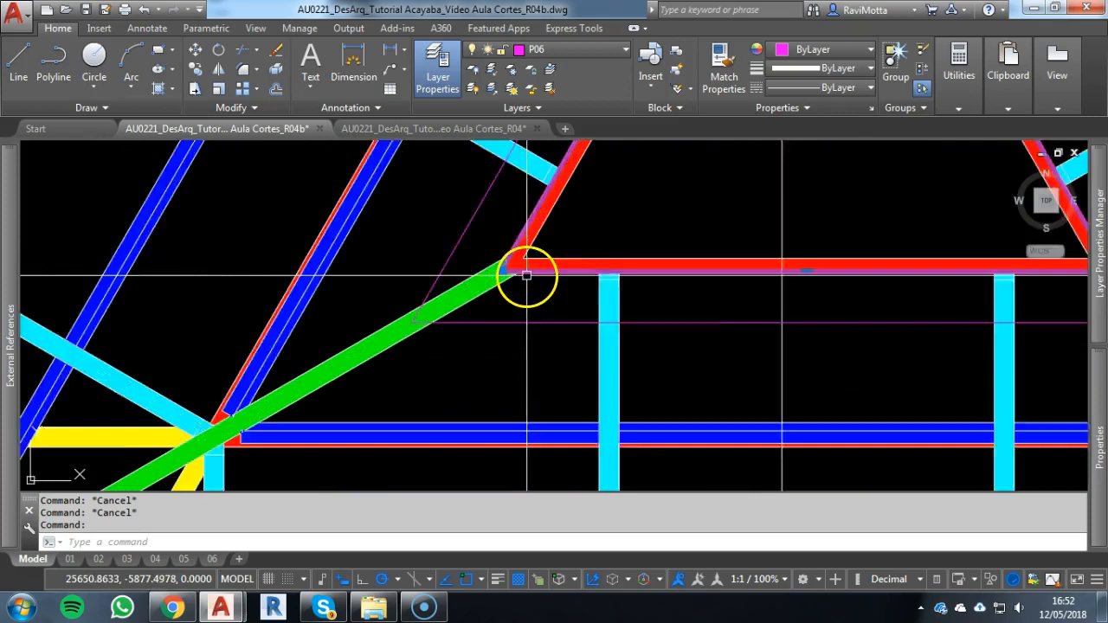
pyautogui.scroll(-5, 457, 270)
pyautogui.press('Escape')
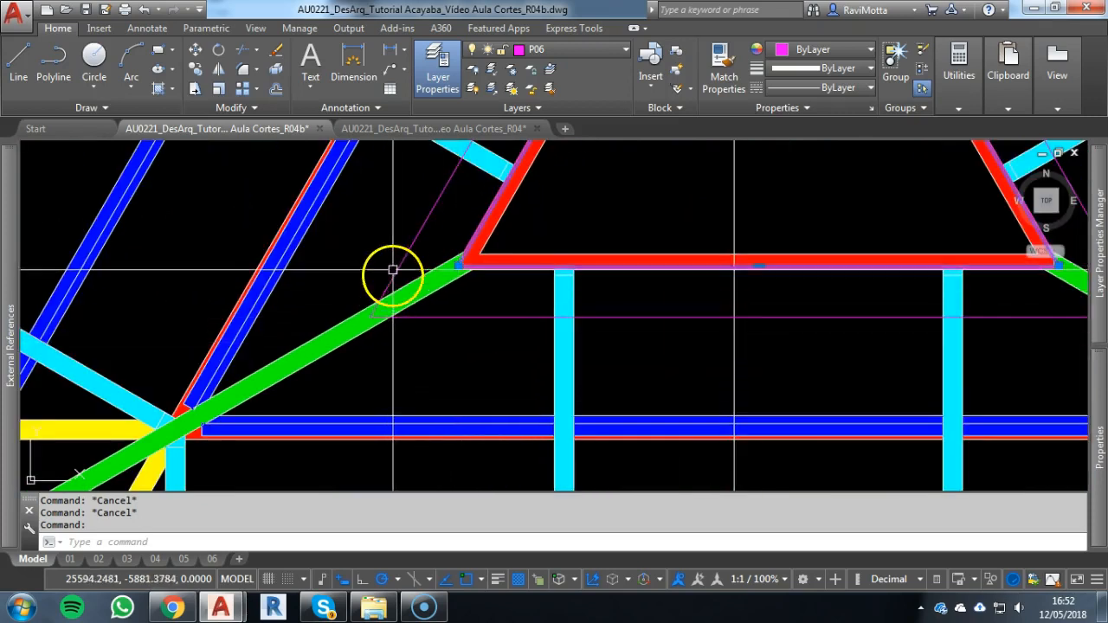
pyautogui.scroll(-5, 405, 258)
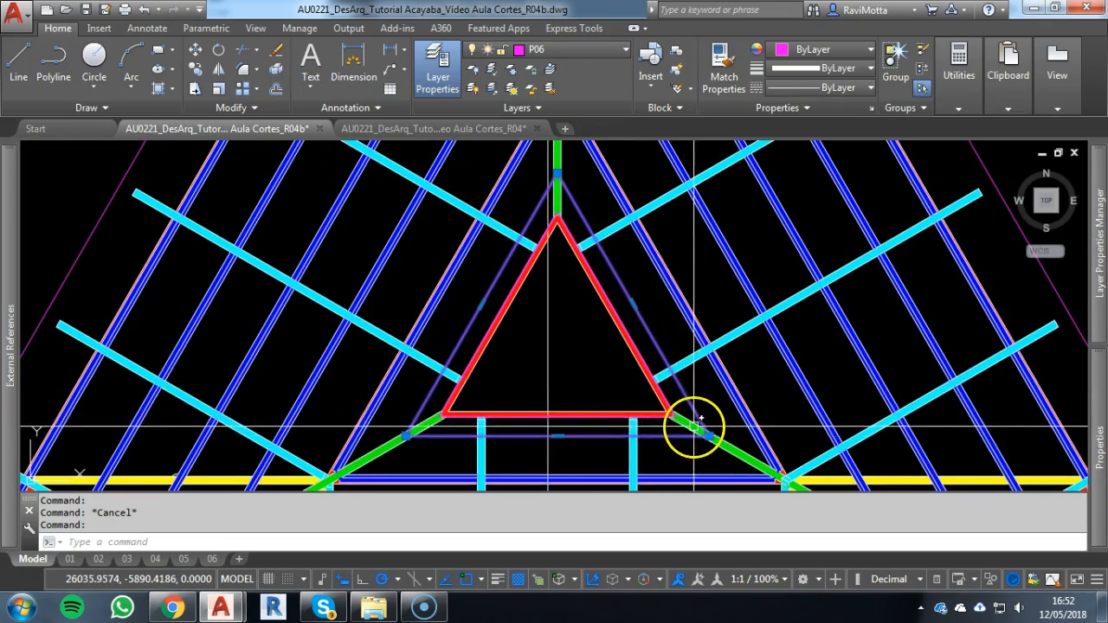
pyautogui.press('Escape')
pyautogui.moveTo(735, 440); pyautogui.dragTo(576, 198, button='middle')
pyautogui.scroll(-5, 538, 248)
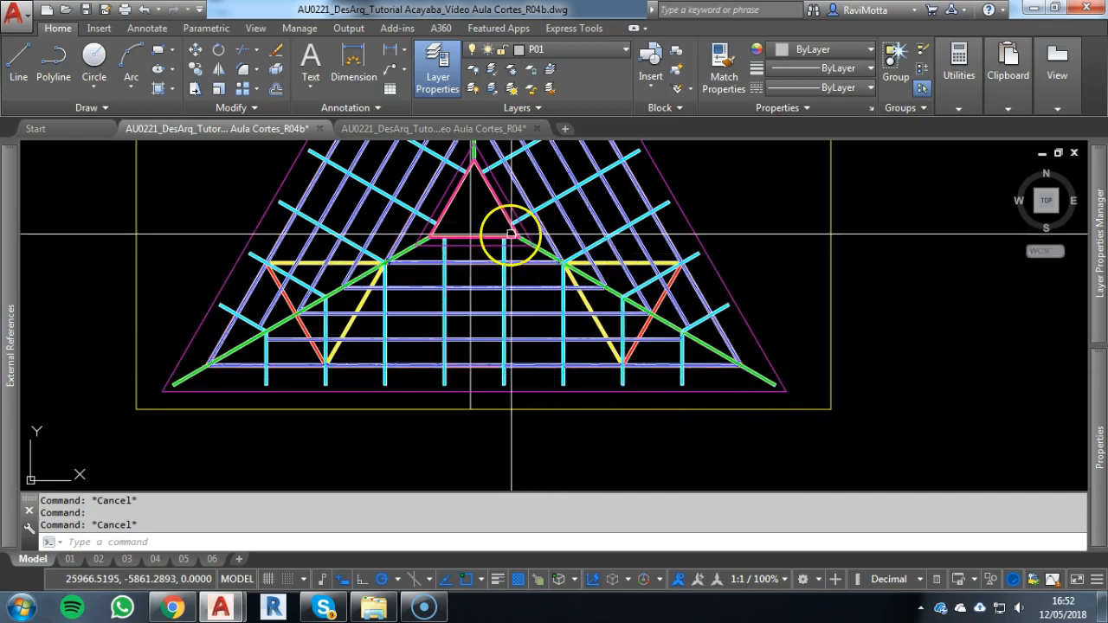
# Draw a hip line from the central triangle's lower right corner to the outer roof outline's lower right corner
pyautogui.scroll(5, 511, 233)
pyautogui.write('L')
pyautogui.press('Return')
pyautogui.scroll(5, 511, 234)
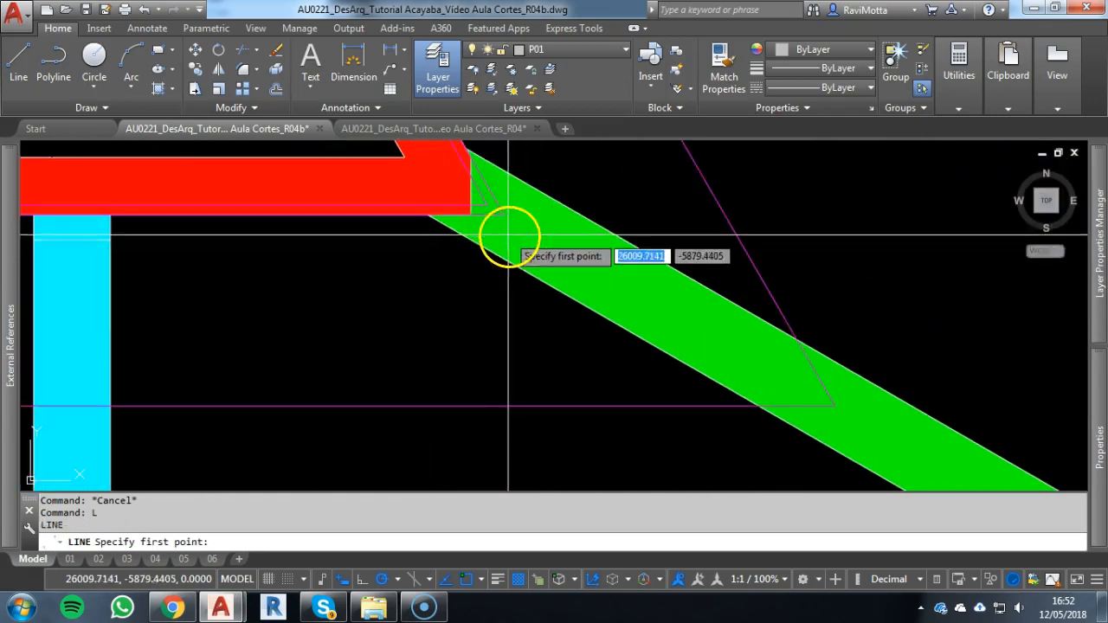
pyautogui.scroll(-5, 575, 278)
pyautogui.scroll(-2, 850, 428)
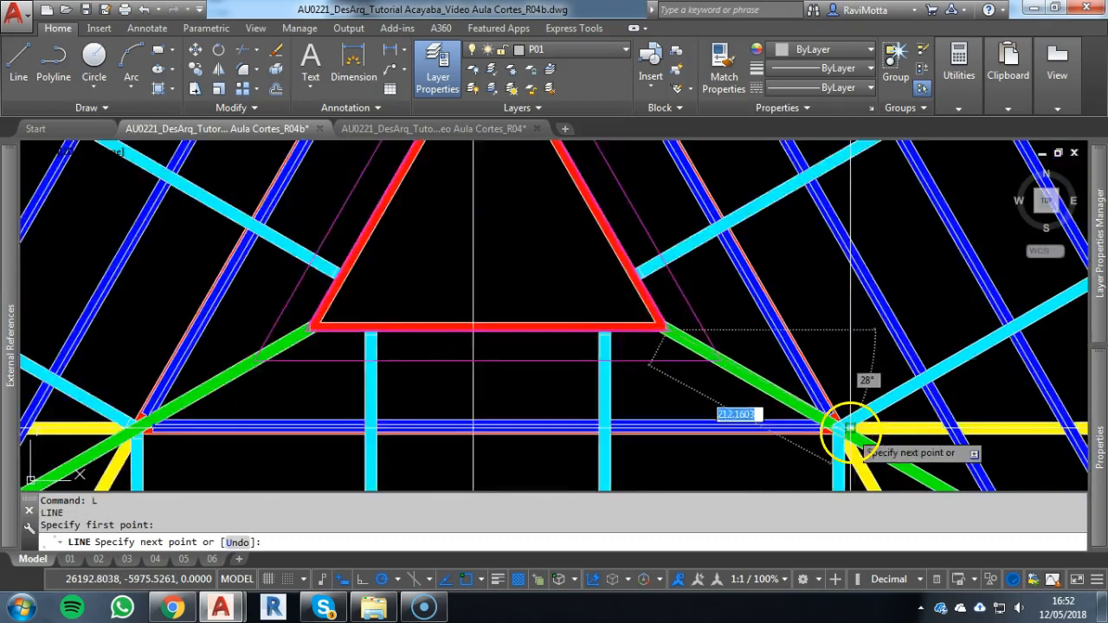
pyautogui.moveTo(849, 428); pyautogui.dragTo(391, 71, button='middle')
pyautogui.scroll(-2, 781, 270)
pyautogui.moveTo(782, 271); pyautogui.dragTo(595, 178, button='middle')
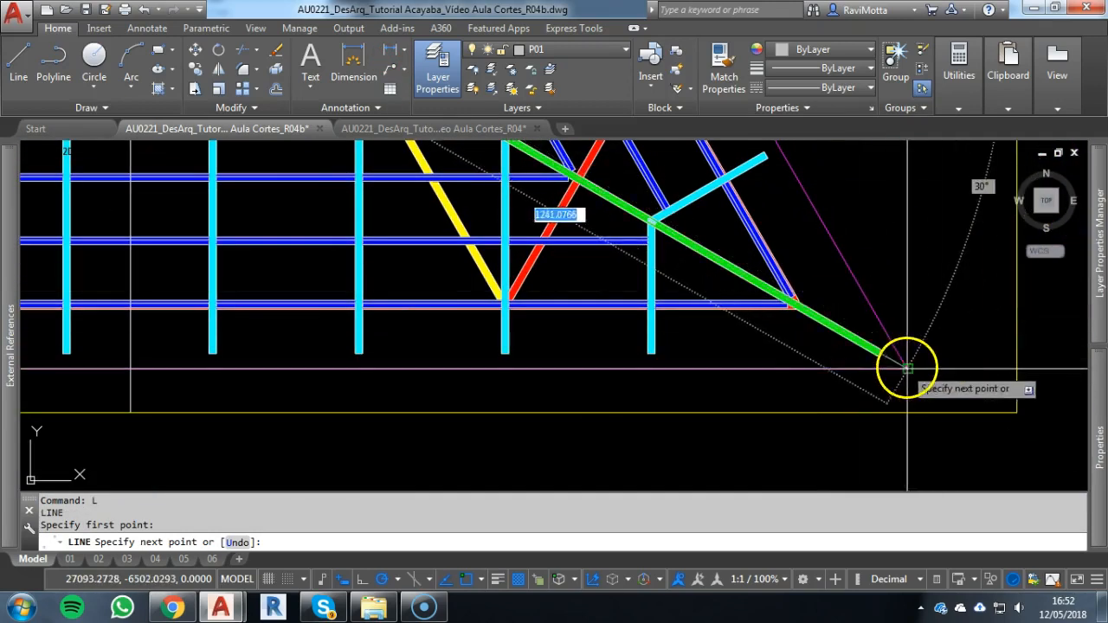
pyautogui.click(906, 369)
pyautogui.press('Escape')
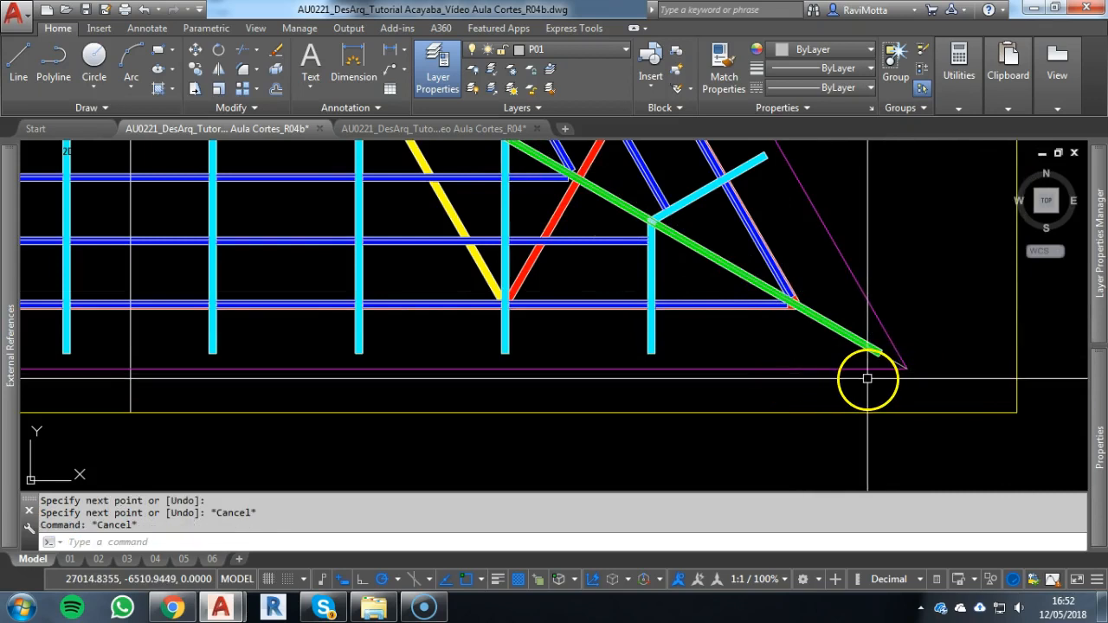
# Match the new hip line's properties to those of the outer P06 roof outline
pyautogui.write('ma')
pyautogui.press('Return')
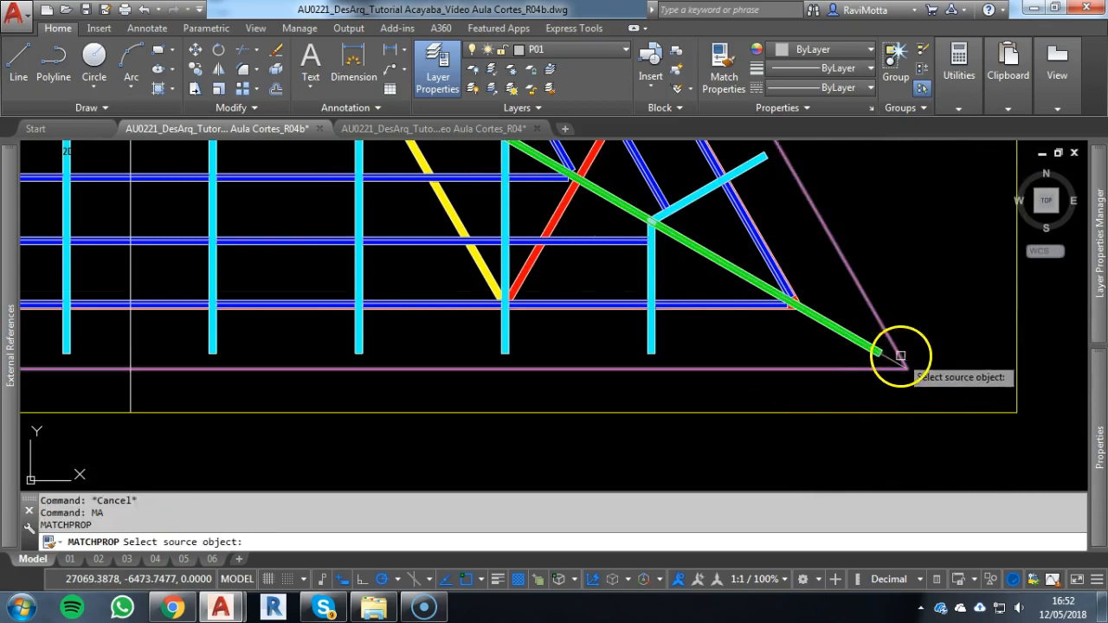
pyautogui.click(900, 355)
pyautogui.press('Escape')
pyautogui.scroll(-6, 892, 360)
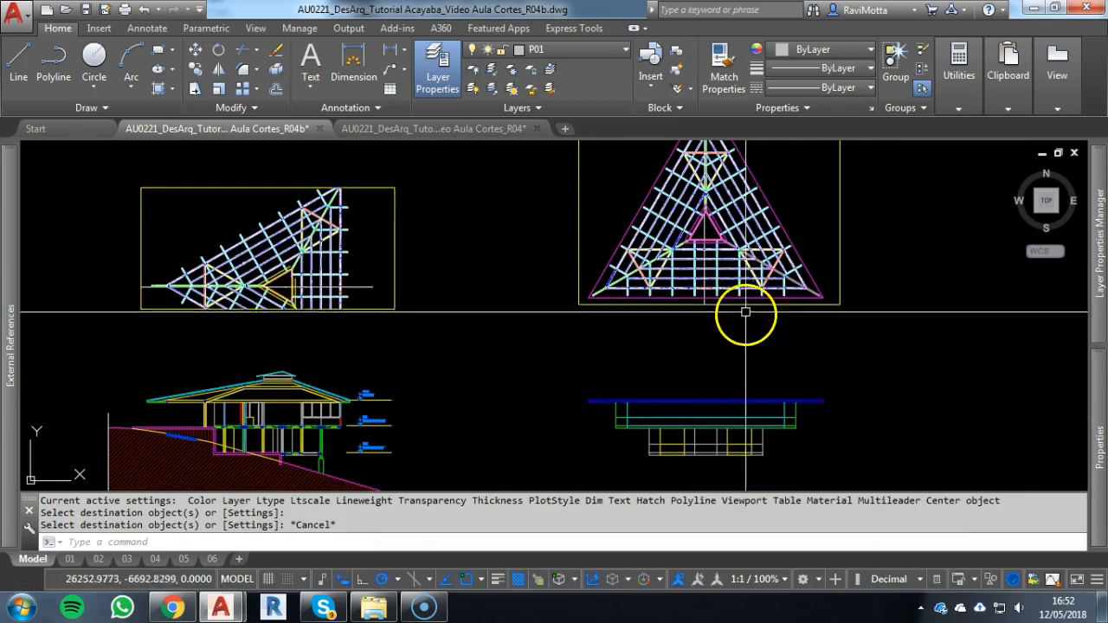
# Project vertical construction lines through the two lower corners of the roof plan's inner P06 triangle
pyautogui.scroll(2, 738, 236)
pyautogui.scroll(-2, 733, 251)
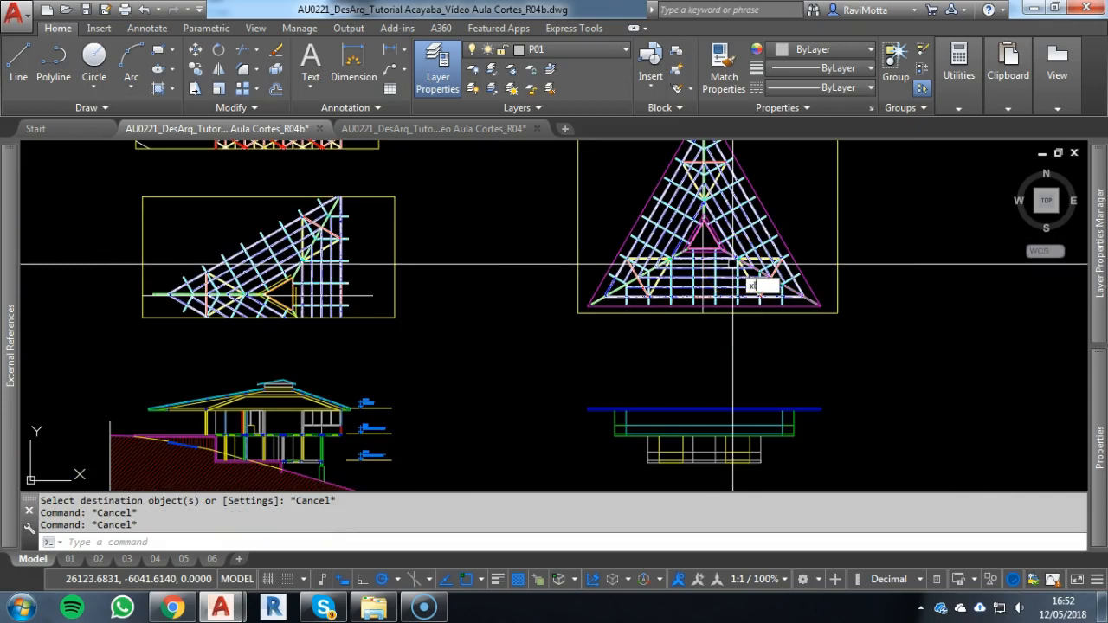
pyautogui.press('Return')
pyautogui.write('h')
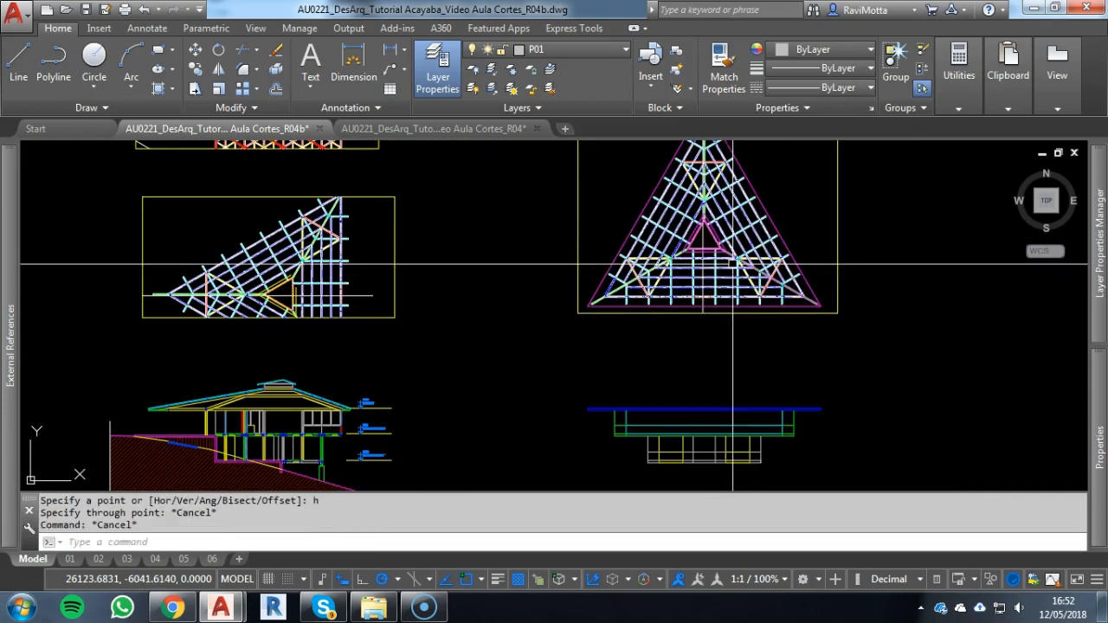
pyautogui.press('Return')
pyautogui.write('v')
pyautogui.press('Return')
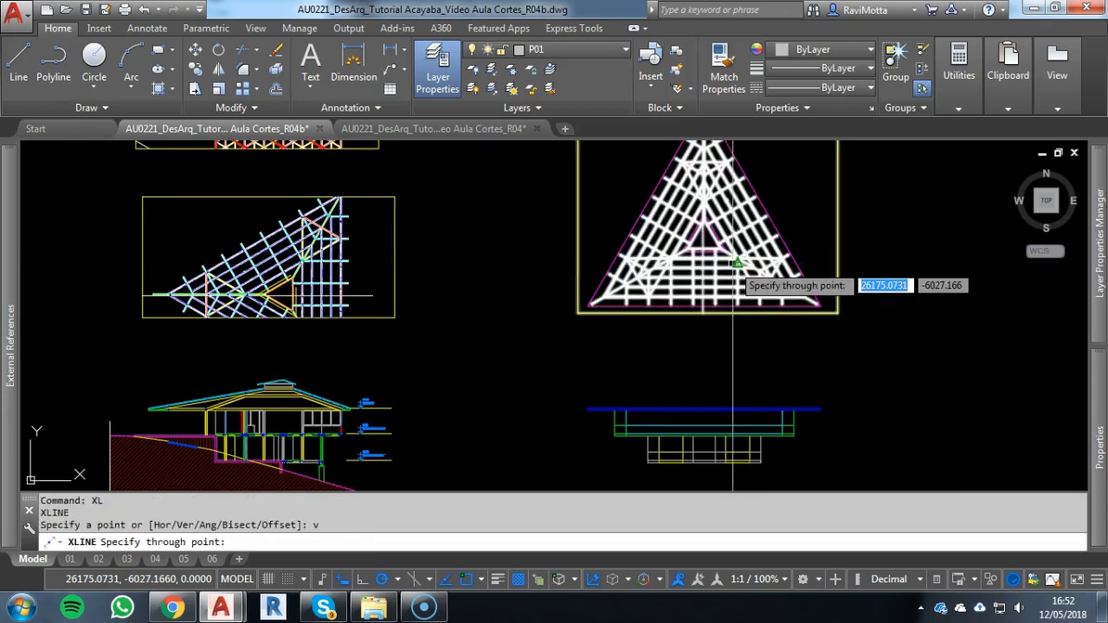
pyautogui.scroll(10, 735, 258)
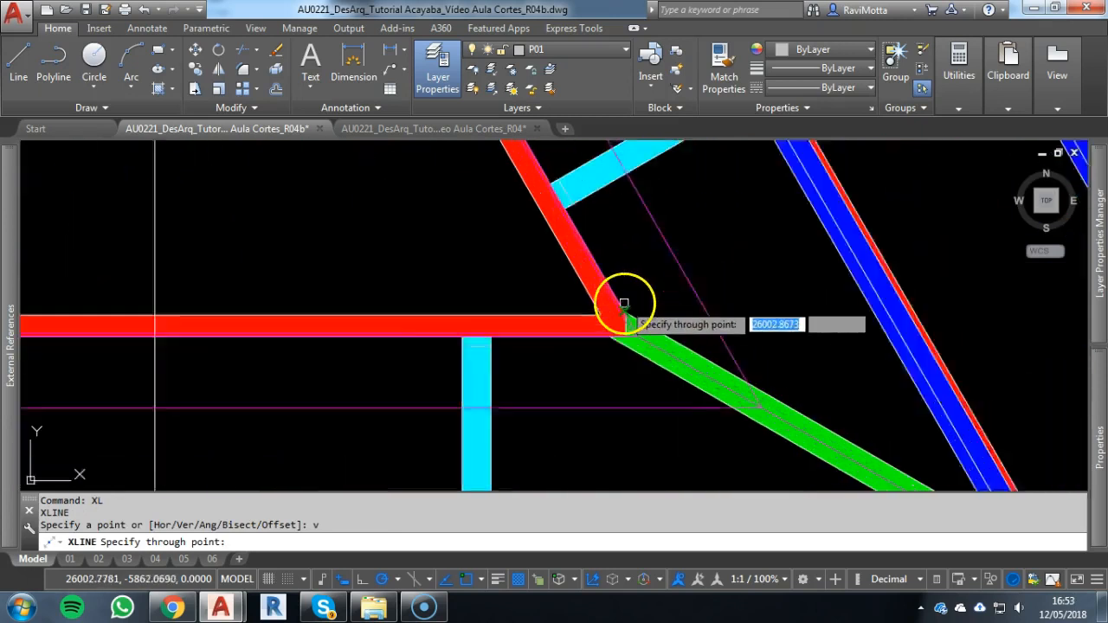
pyautogui.scroll(-8, 383, 376)
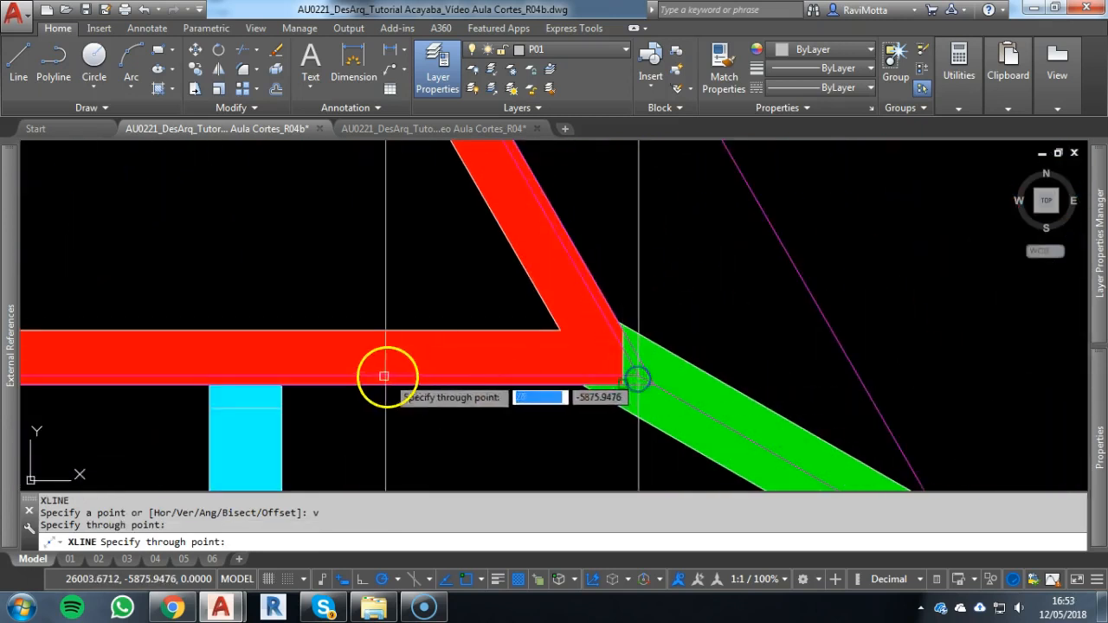
pyautogui.scroll(8, 453, 366)
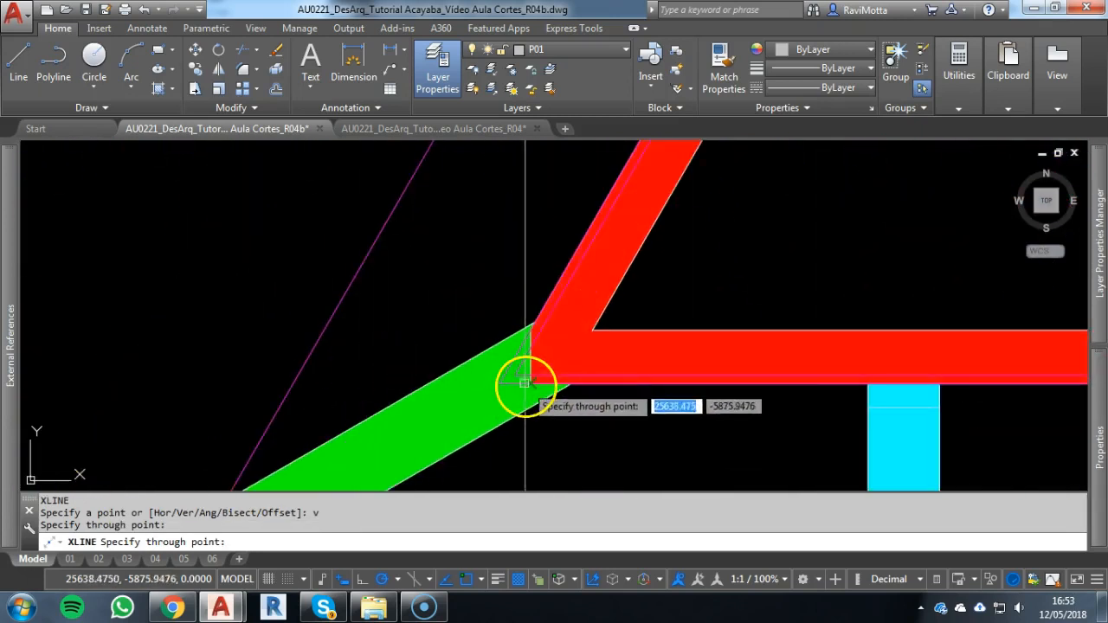
pyautogui.scroll(-5, 514, 378)
# Project vertical construction lines through the two lower corners of the outer roof outline
pyautogui.scroll(5, 586, 316)
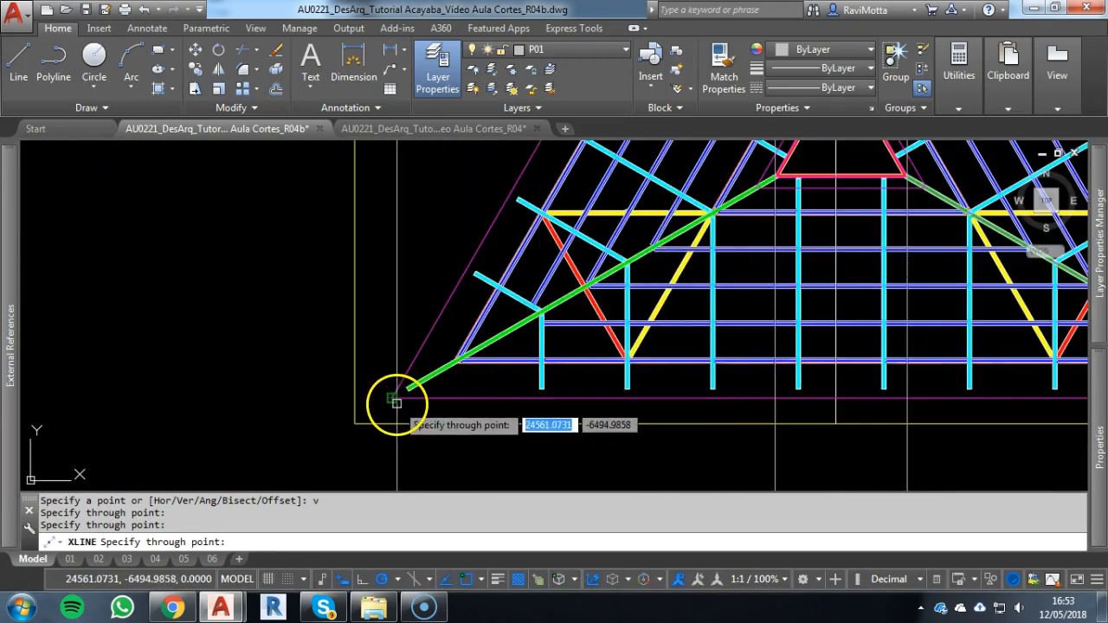
pyautogui.scroll(-2, 383, 353)
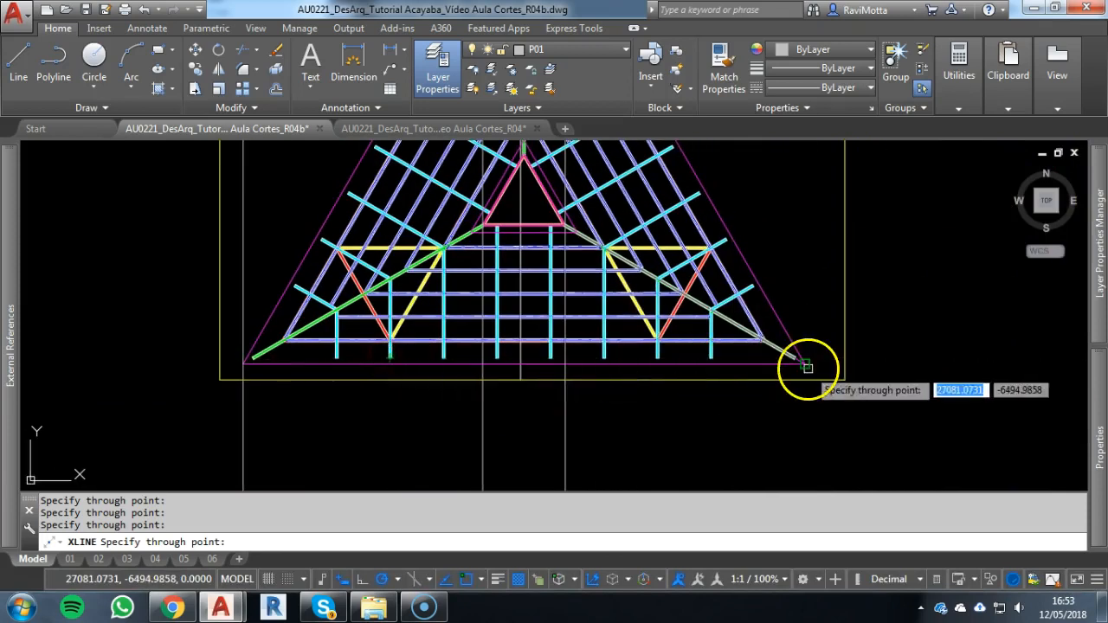
pyautogui.scroll(-4, 692, 346)
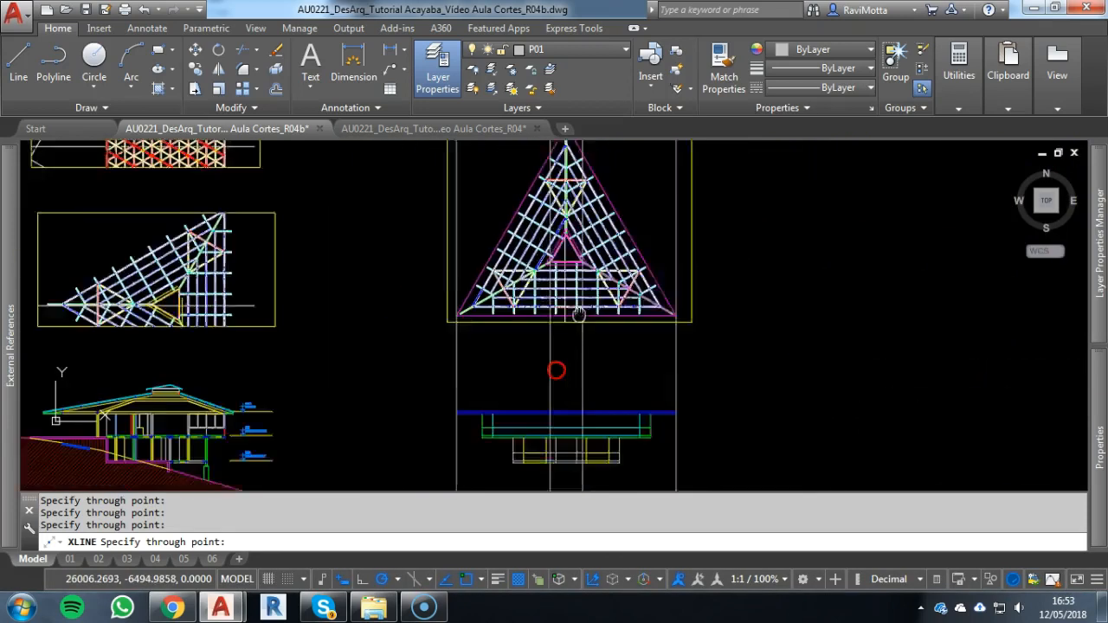
pyautogui.press('Escape')
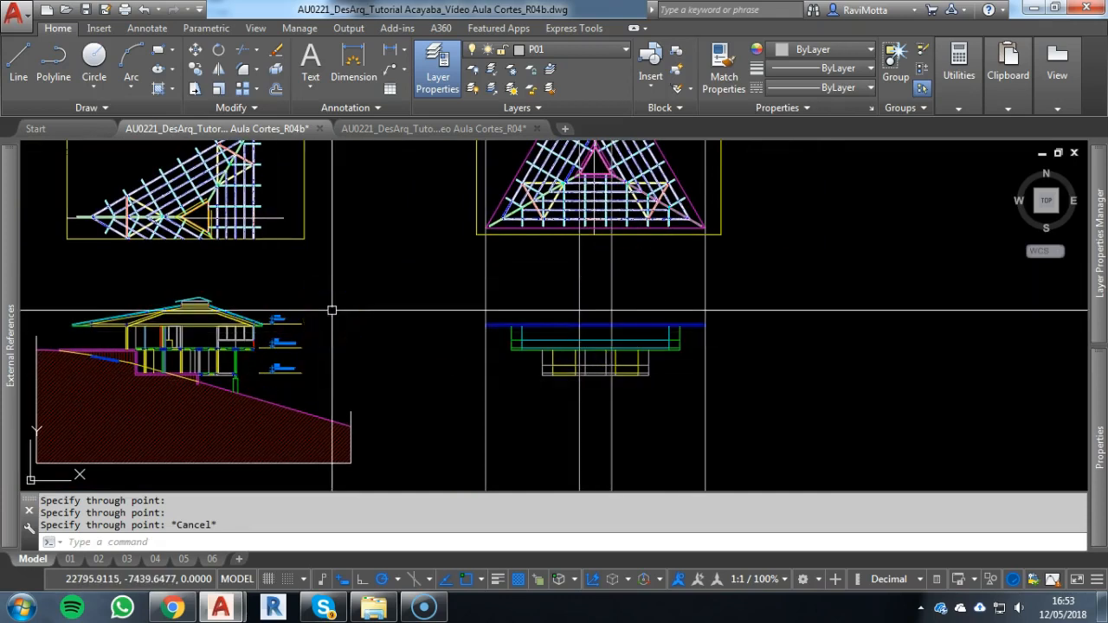
pyautogui.write('xl')
pyautogui.press('Return')
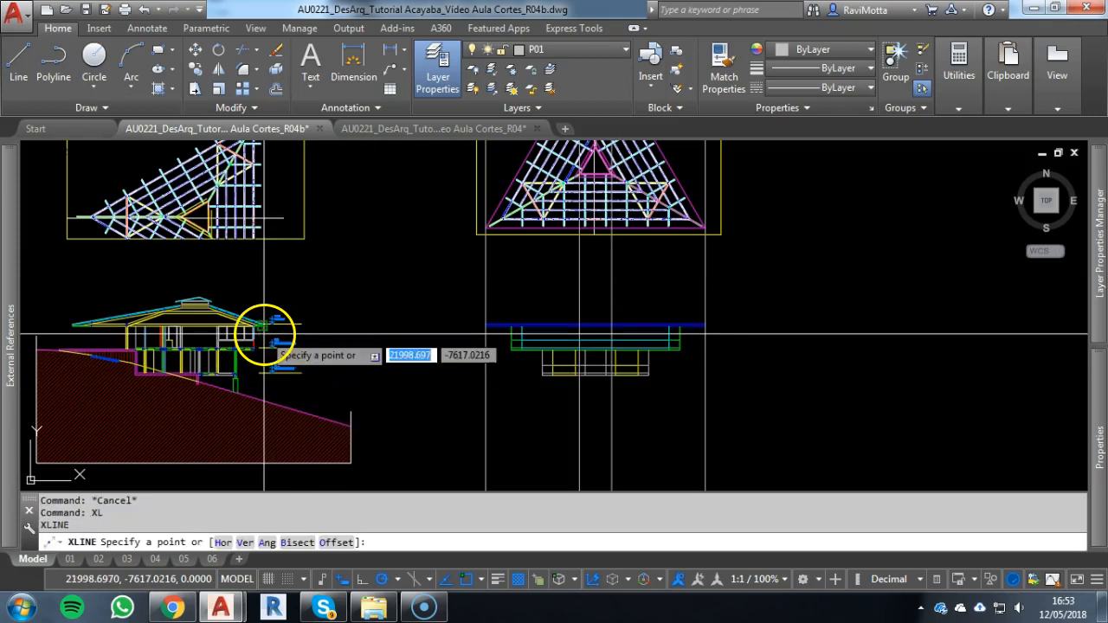
pyautogui.write('v')
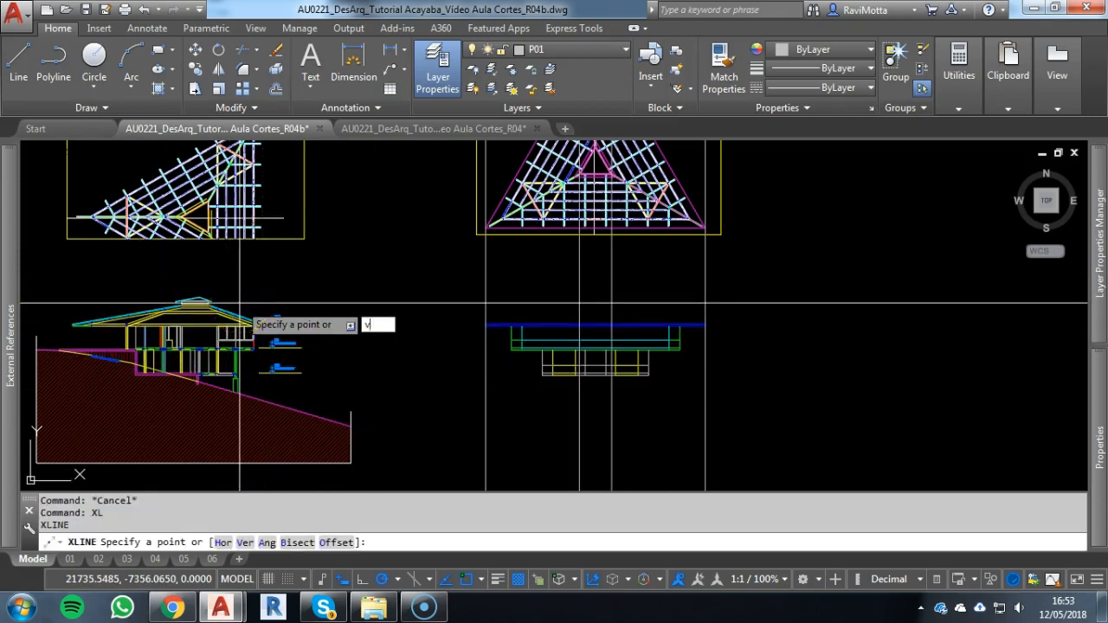
pyautogui.press('Escape')
# Project a horizontal construction line from the section through the top of the main roof slope at the raised central wall
pyautogui.write('xl')
pyautogui.press('Return')
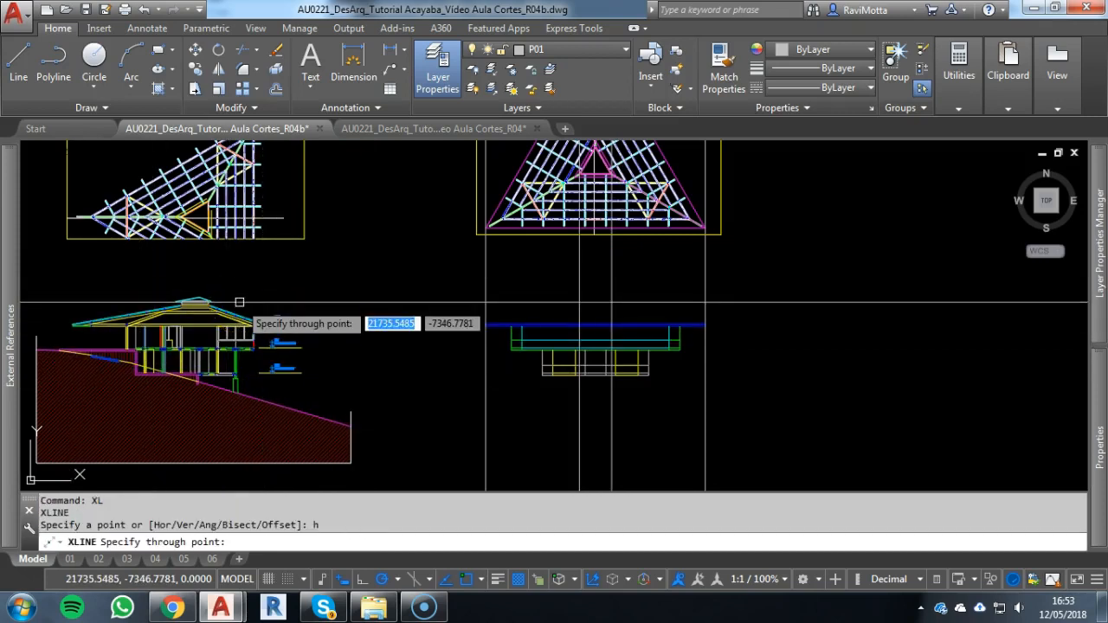
pyautogui.scroll(6, 238, 302)
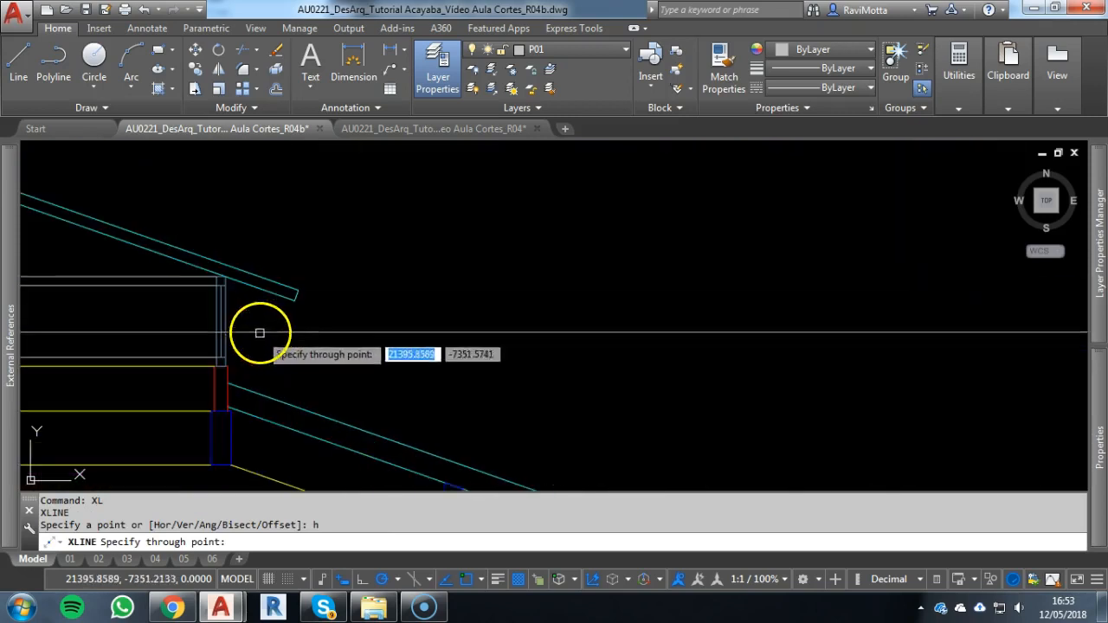
pyautogui.scroll(-5, 260, 383)
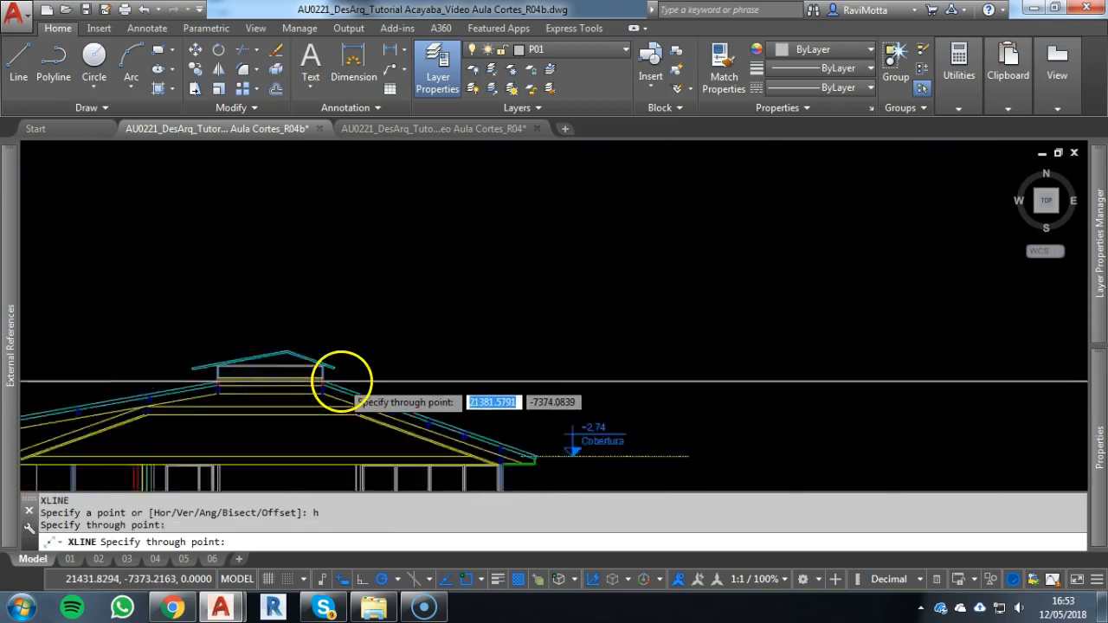
pyautogui.press('Escape')
# Measure the height from the projected roof-top construction line to the top of the eave band on the façade
pyautogui.scroll(-5, 485, 376)
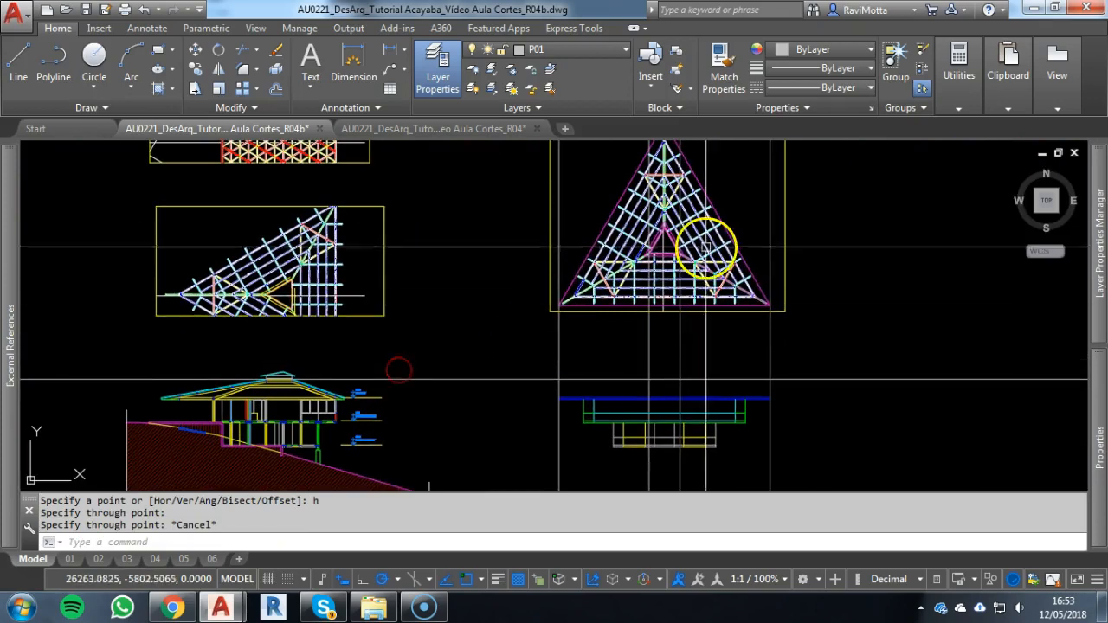
pyautogui.scroll(5, 670, 252)
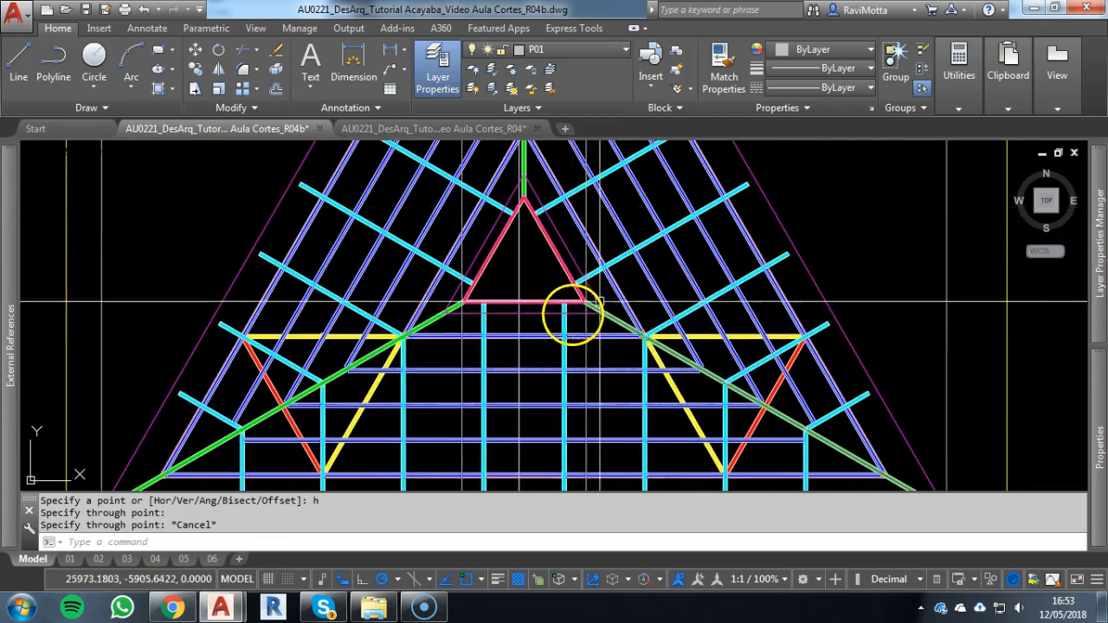
pyautogui.scroll(-5, 490, 379)
pyautogui.scroll(-4, 491, 380)
pyautogui.moveTo(491, 379)
pyautogui.mouseDown(button='middle')
pyautogui.moveTo(517, 299)
pyautogui.moveTo(569, 207)
pyautogui.mouseUp(button='middle')
pyautogui.scroll(6, 578, 264)
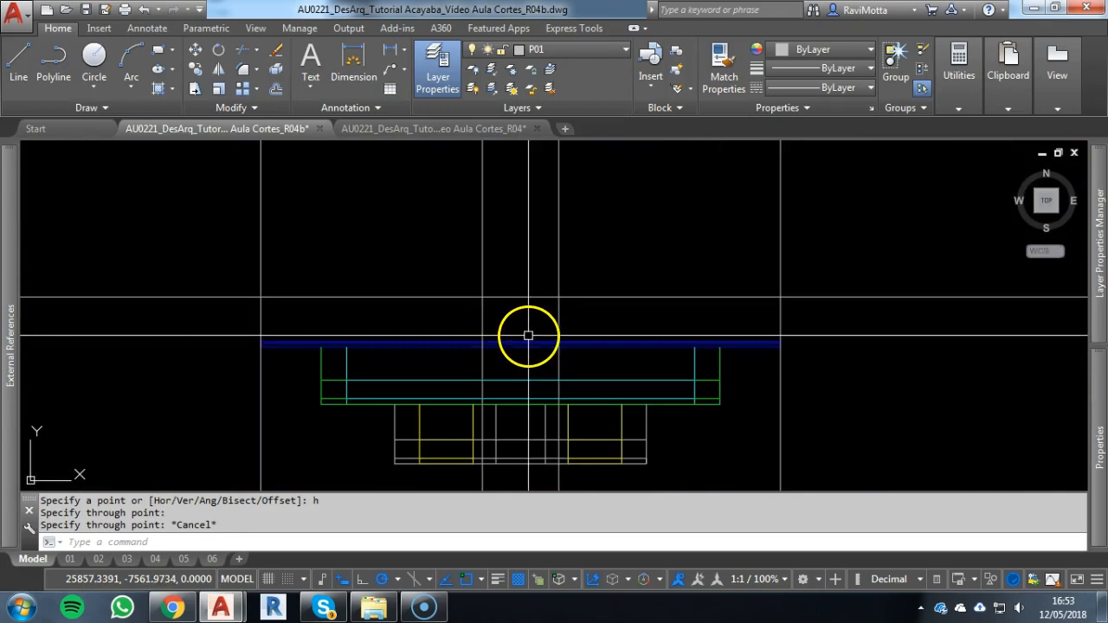
pyautogui.press('Escape')
pyautogui.moveTo(216, 294)
pyautogui.mouseDown(button='middle')
pyautogui.moveTo(823, 334)
pyautogui.moveTo(445, 319)
pyautogui.mouseUp(button='middle')
pyautogui.press('Escape')
pyautogui.press('Escape')
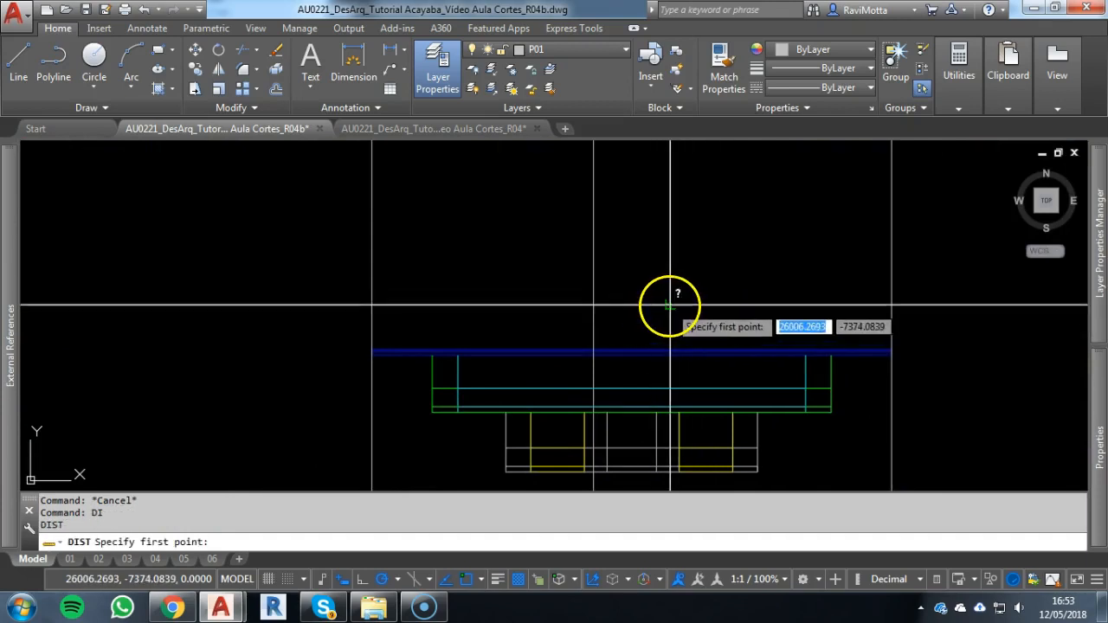
pyautogui.click(669, 307)
pyautogui.scroll(3, 667, 347)
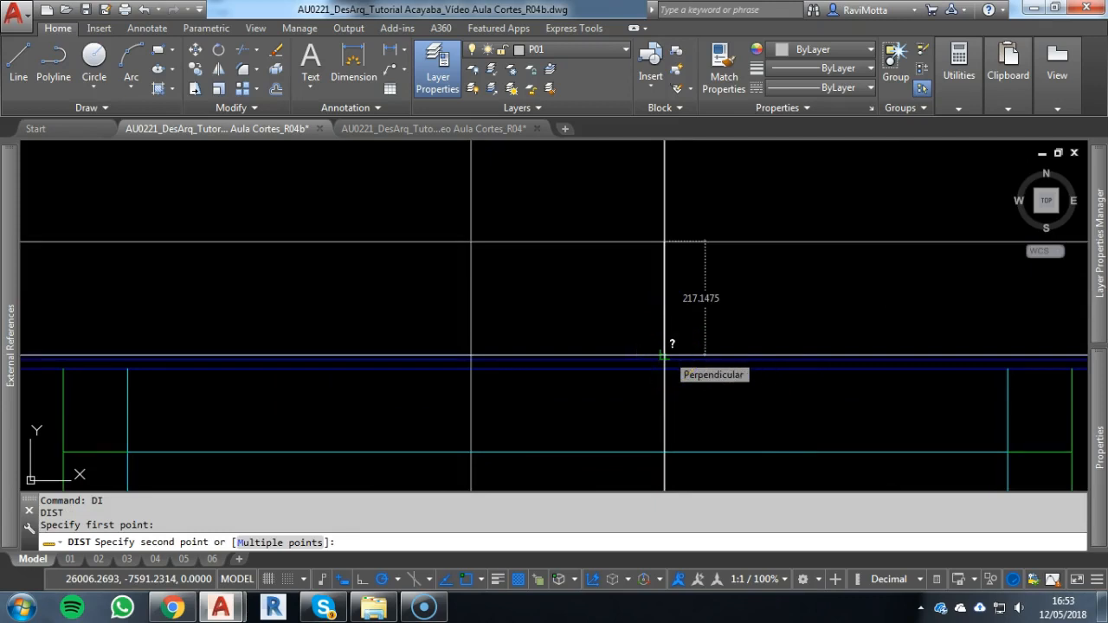
pyautogui.press('Escape')
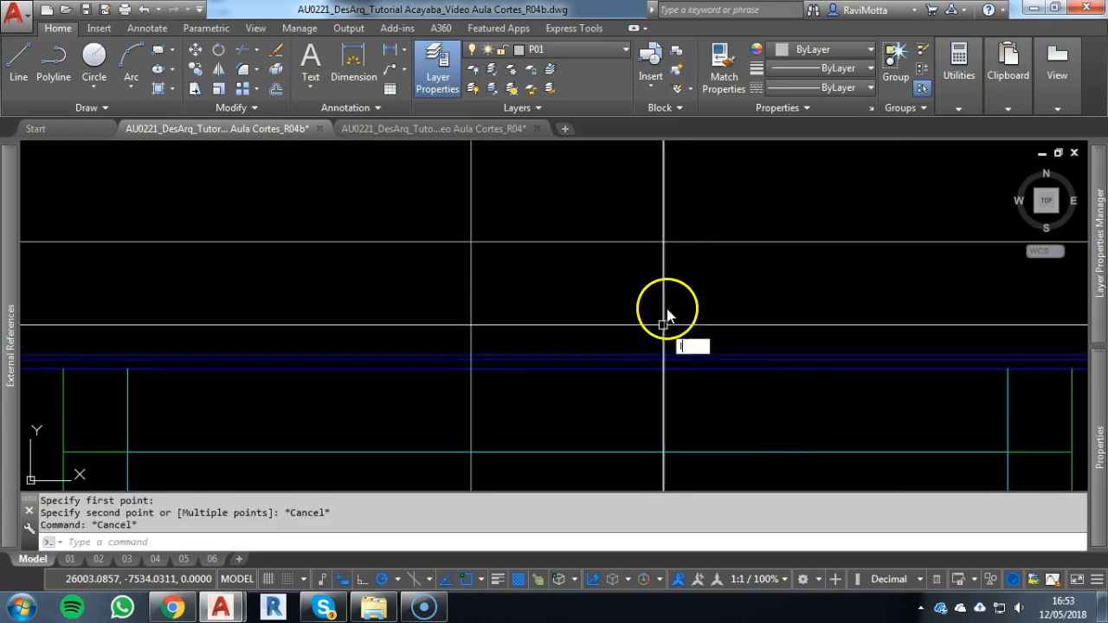
# Draw the façade's right roof slope line from the inner vertical and roof-top line intersection to the upper right end of the eave
pyautogui.press('Return')
pyautogui.click(663, 243)
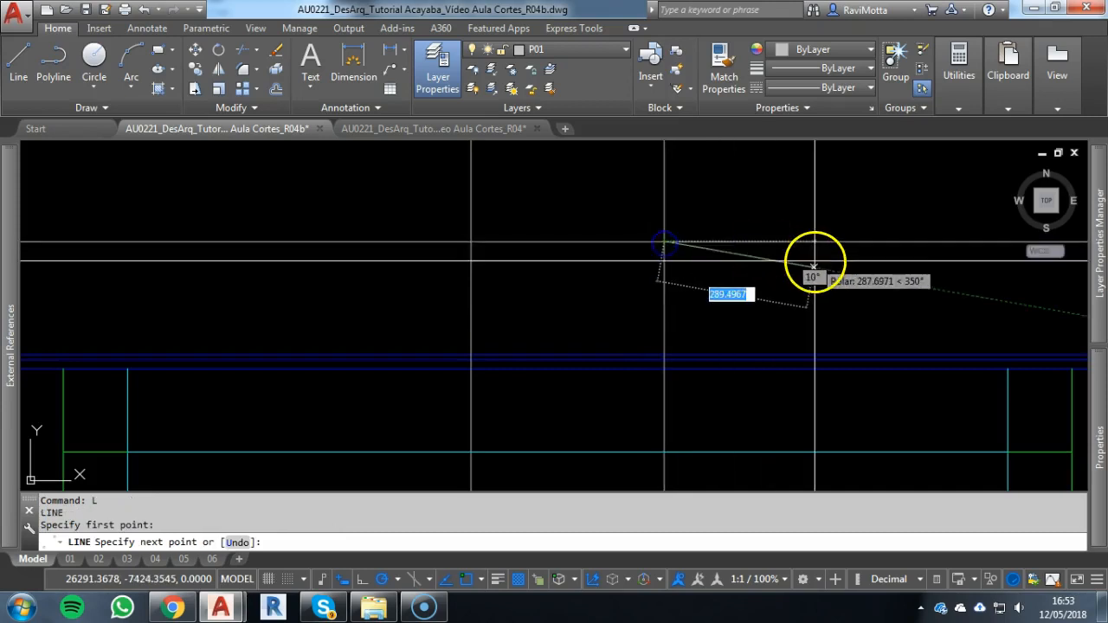
pyautogui.moveTo(816, 268); pyautogui.dragTo(648, 239, button='middle')
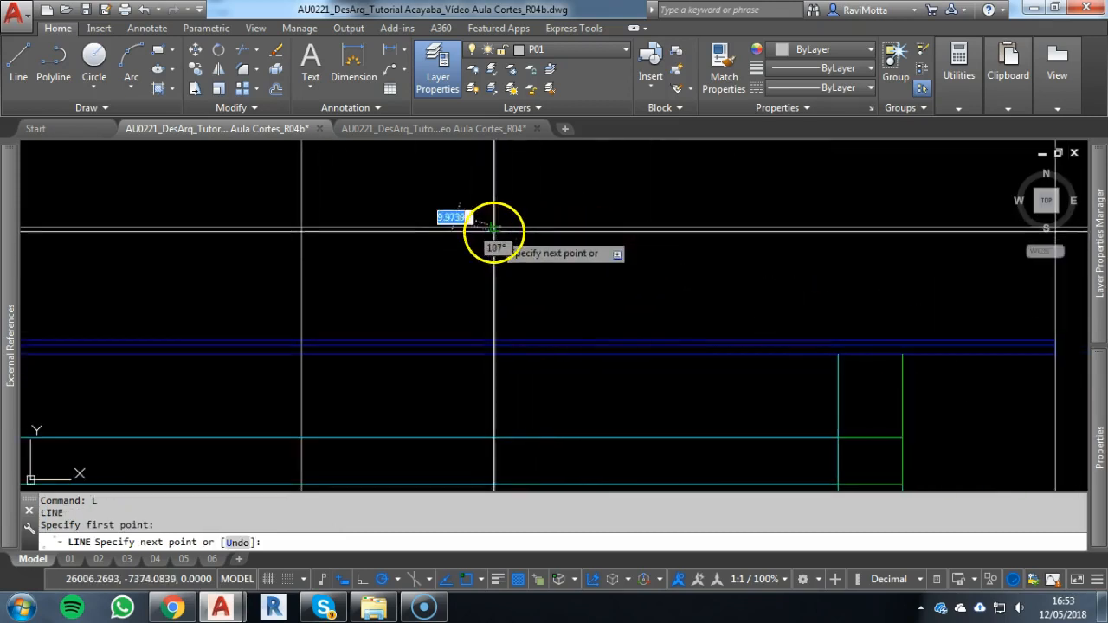
pyautogui.moveTo(1009, 304); pyautogui.dragTo(730, 272, button='middle')
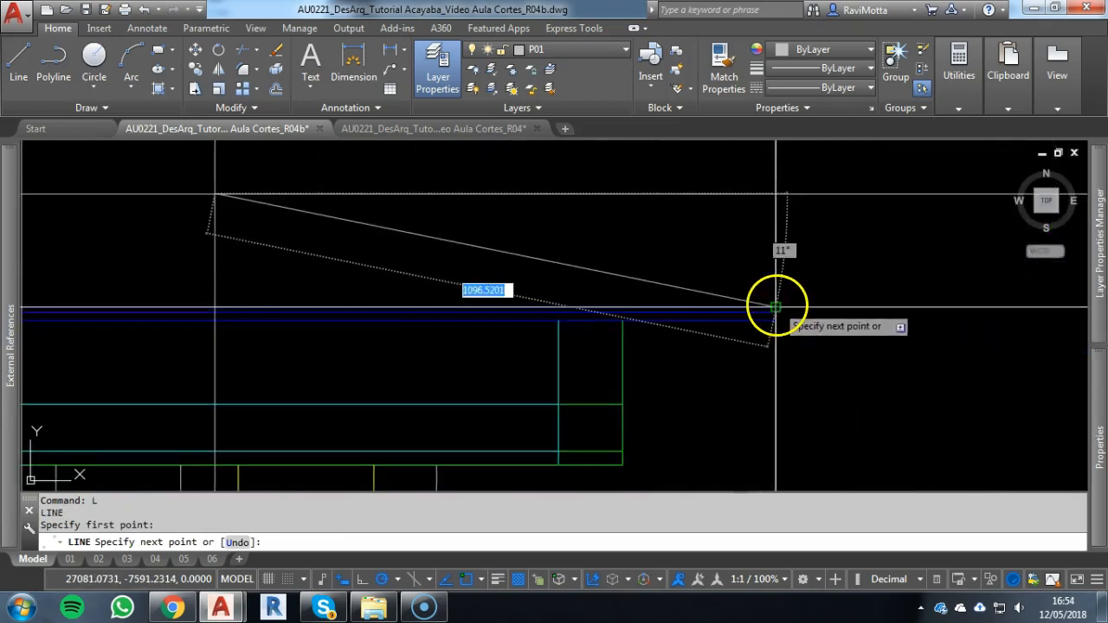
pyautogui.click(775, 305)
pyautogui.scroll(-3, 741, 297)
pyautogui.press('Escape')
# Draw the façade's left roof slope line from the other inner vertical and roof-top line intersection to the upper left eave end
pyautogui.press('space')
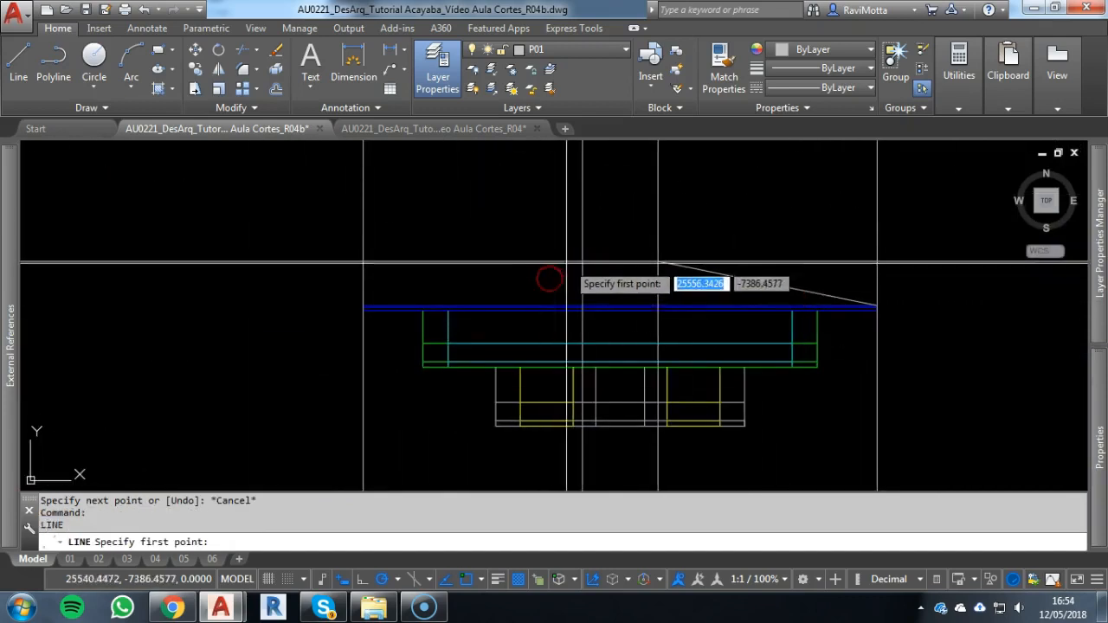
pyautogui.click(583, 260)
pyautogui.scroll(5, 367, 302)
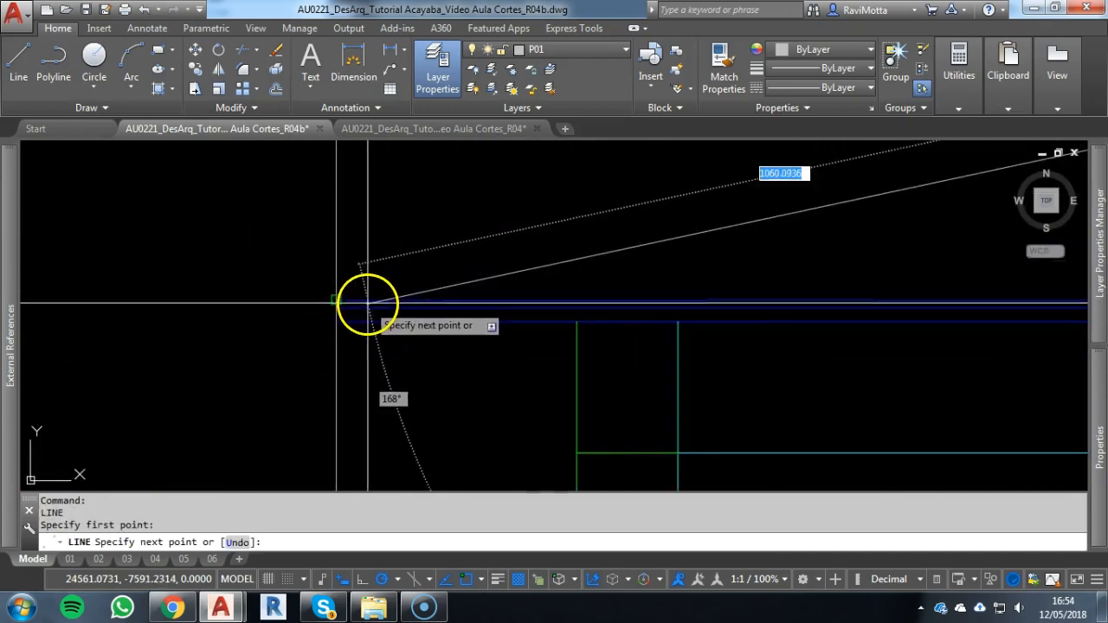
pyautogui.press('Escape')
pyautogui.press('Escape')
pyautogui.scroll(-6, 485, 239)
pyautogui.moveTo(485, 239); pyautogui.dragTo(391, 282, button='middle')
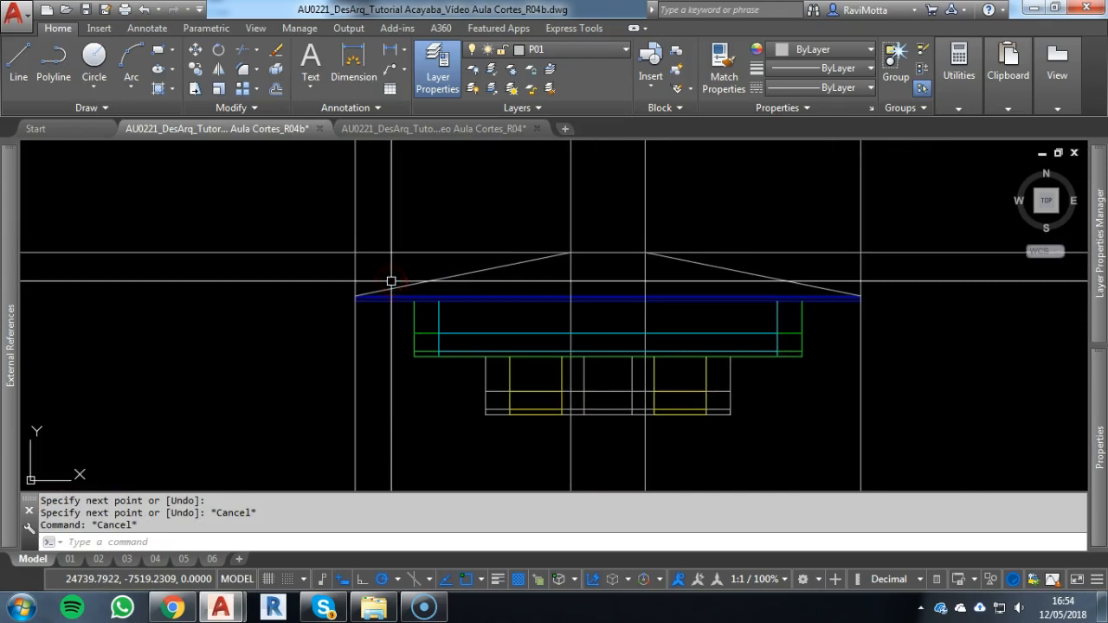
# Match the properties of both new roof slope lines to those of the façade's blue eave line
pyautogui.write('a')
pyautogui.press('Return')
pyautogui.click(408, 296)
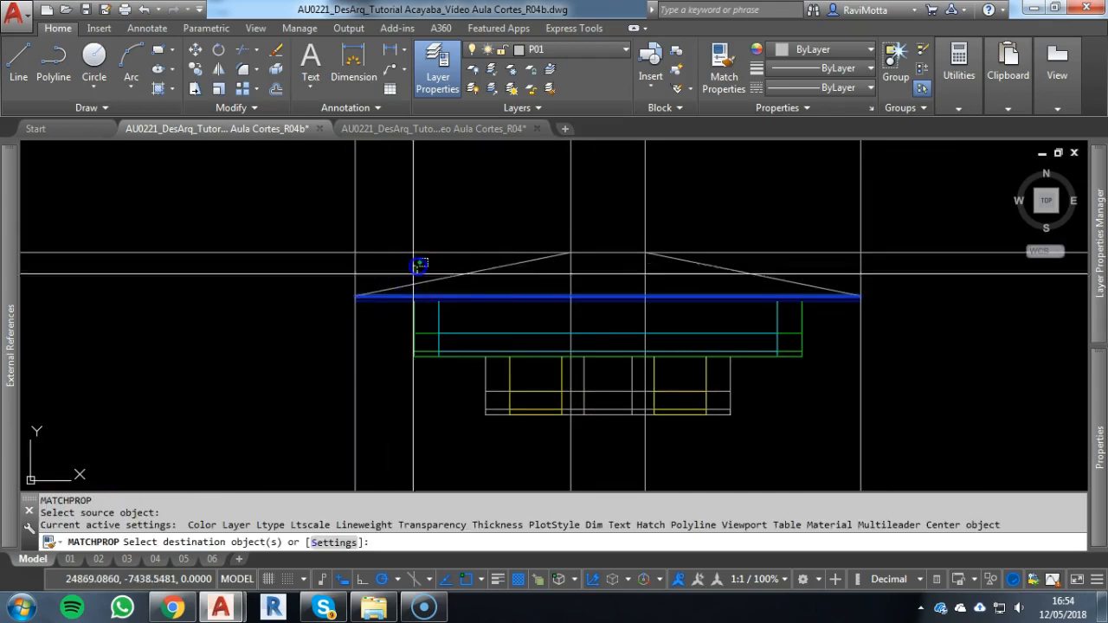
pyautogui.click(418, 272)
pyautogui.click(892, 285)
pyautogui.click(775, 263)
pyautogui.click(720, 281)
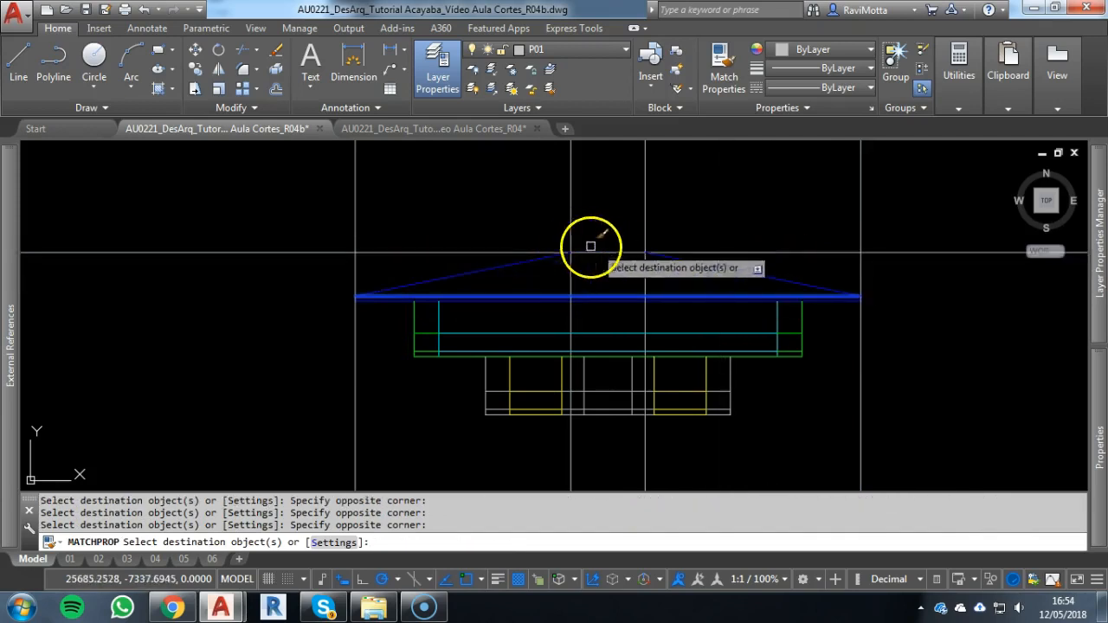
pyautogui.press('Return')
# Fillet the horizontal roof-top construction line with both roof slope lines to form sharp corners
pyautogui.click(618, 250)
pyautogui.click(667, 257)
pyautogui.press('Return')
pyautogui.click(582, 251)
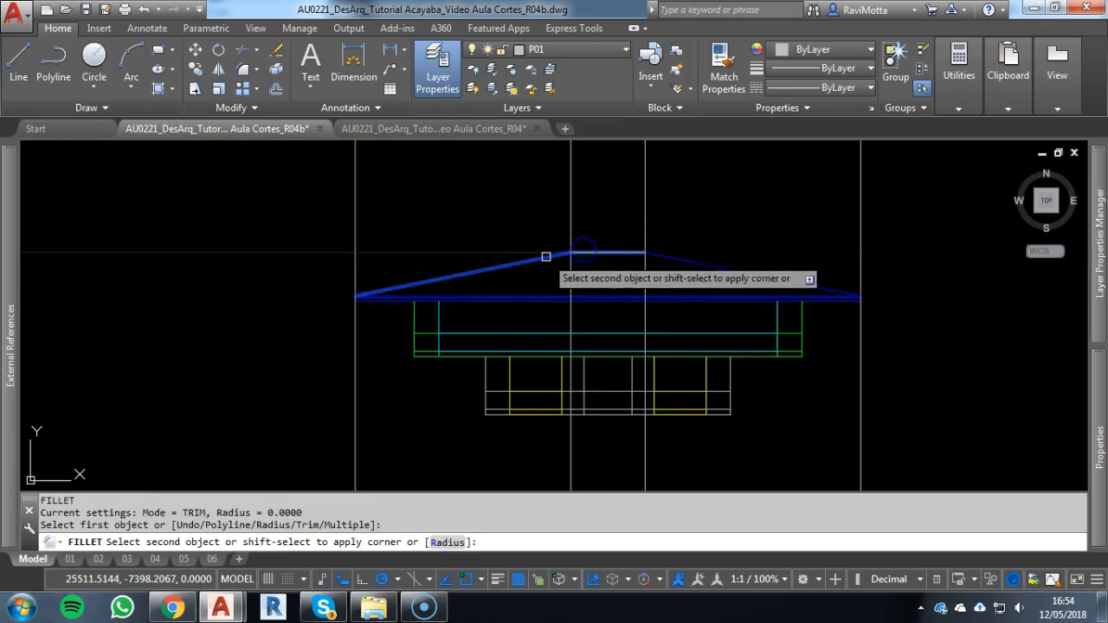
pyautogui.press('Escape')
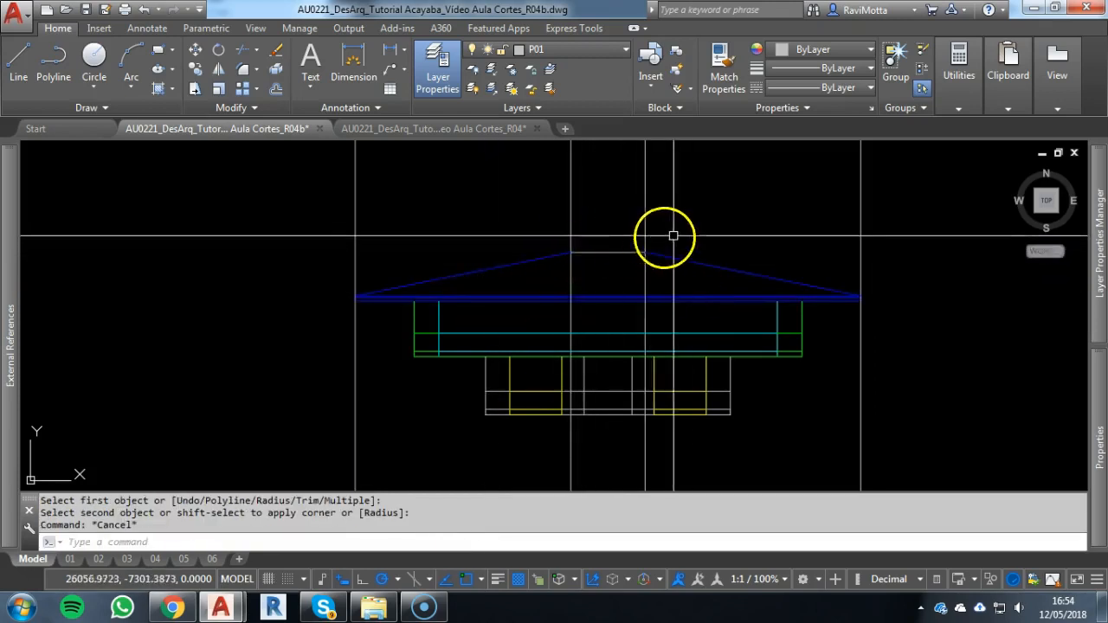
# Trim the two inner vertical construction lines below the short horizontal line at the top of the façade roof
pyautogui.scroll(-4, 638, 226)
pyautogui.scroll(5, 626, 277)
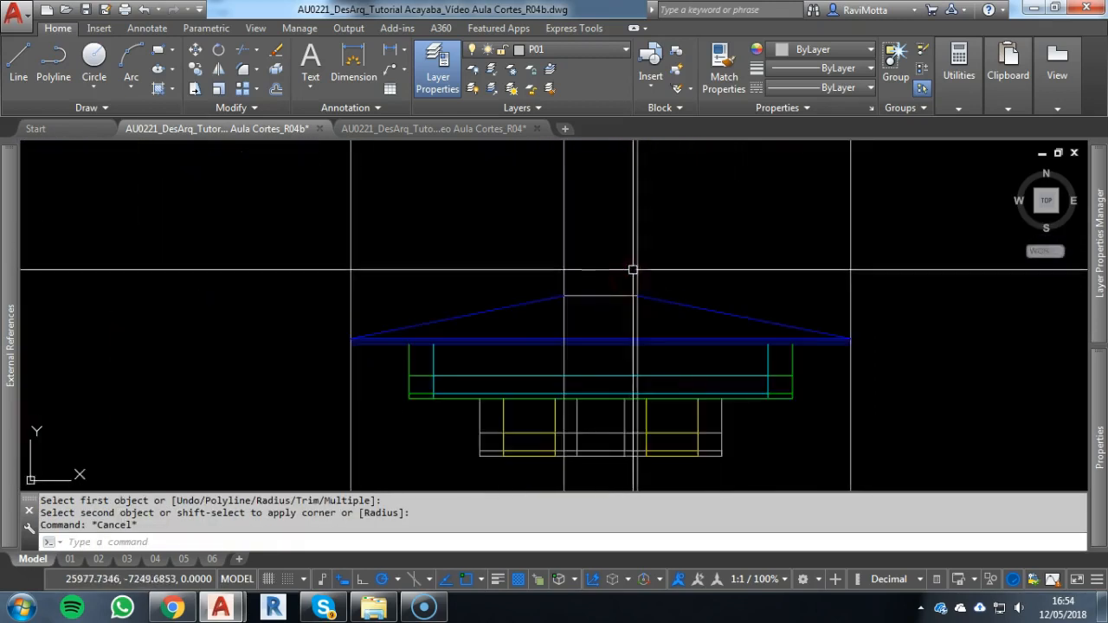
pyautogui.press('Escape')
pyautogui.press('Escape')
pyautogui.write('tr')
pyautogui.press('Return')
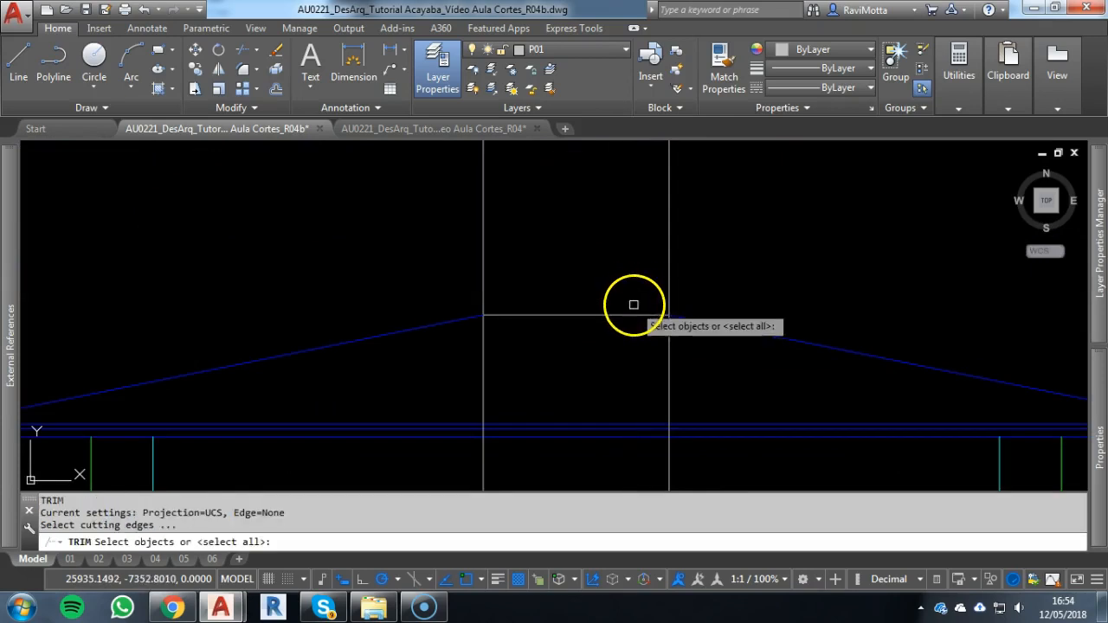
pyautogui.click(635, 313)
pyautogui.press('Return')
pyautogui.click(669, 337)
pyautogui.click(481, 347)
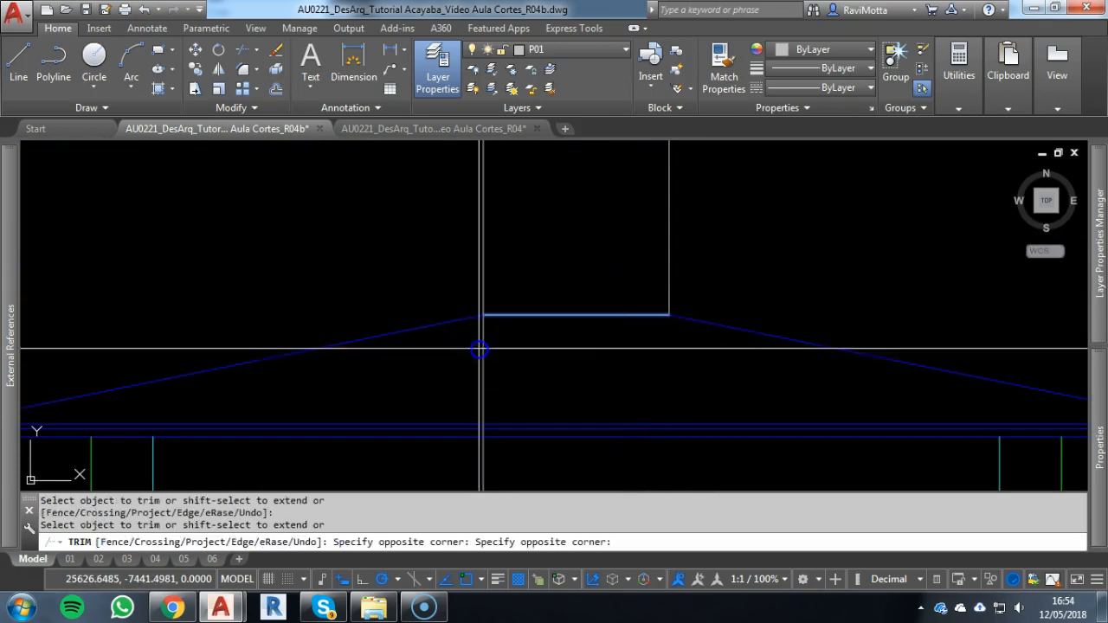
pyautogui.click(495, 366)
pyautogui.press('Escape')
# Project a horizontal construction line from the section through the top outer corner of the red wall beneath the raised roof
pyautogui.scroll(-5, 518, 363)
pyautogui.moveTo(517, 363); pyautogui.dragTo(949, 340, button='middle')
pyautogui.scroll(6, 136, 299)
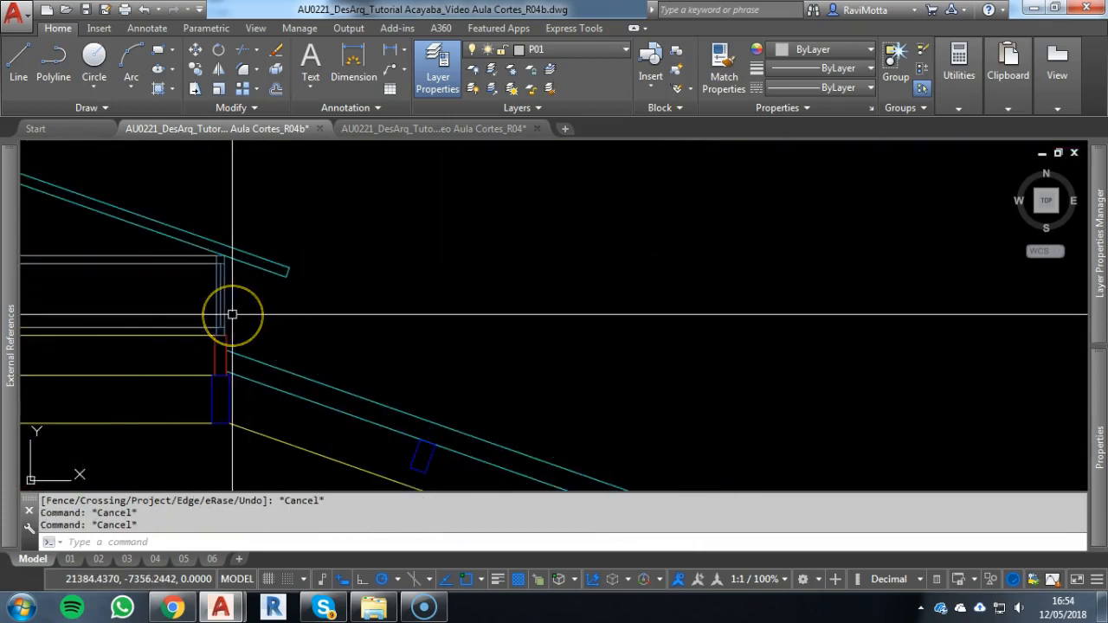
pyautogui.write('h')
pyautogui.press('Return')
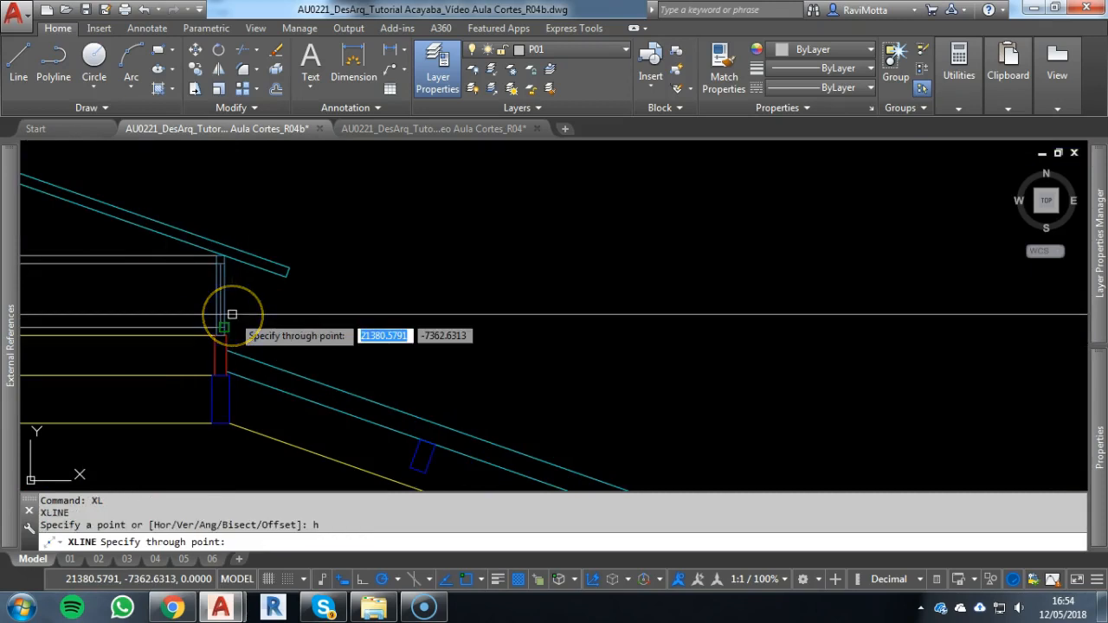
pyautogui.scroll(5, 223, 328)
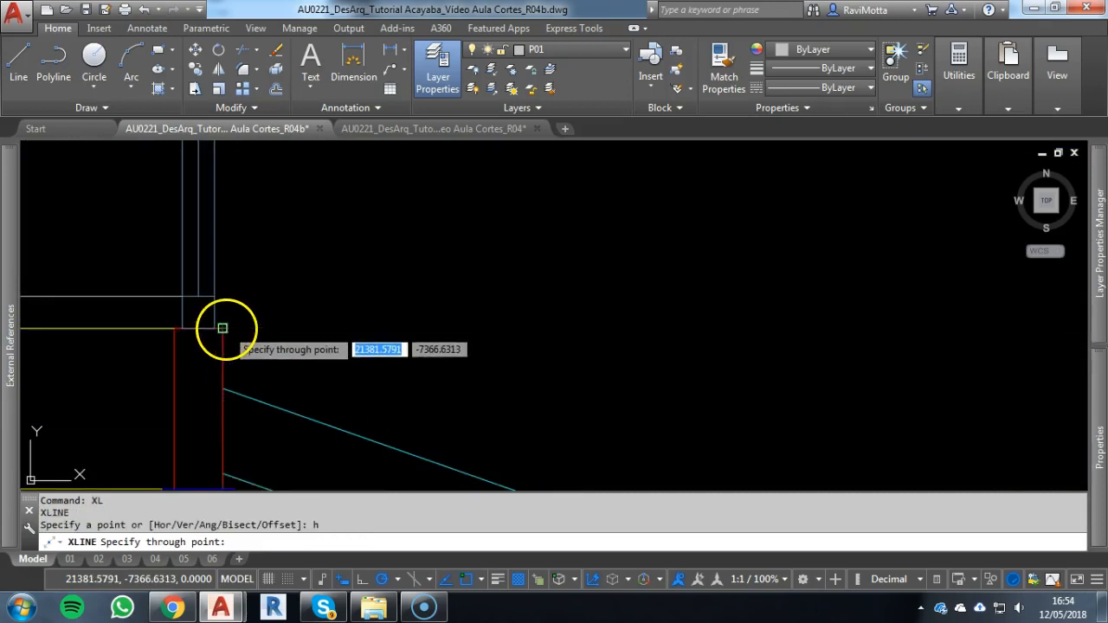
pyautogui.scroll(-2, 223, 328)
pyautogui.click(227, 327)
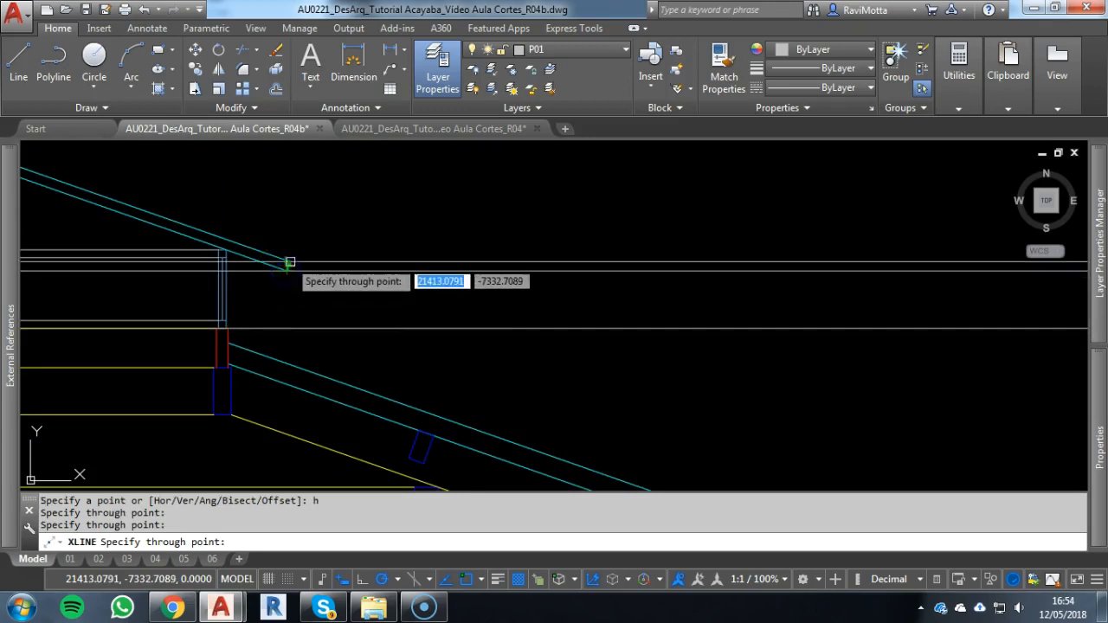
# Project horizontal construction lines from the section through the lower and upper corners of the small raised roof's eave end
pyautogui.scroll(3, 290, 262)
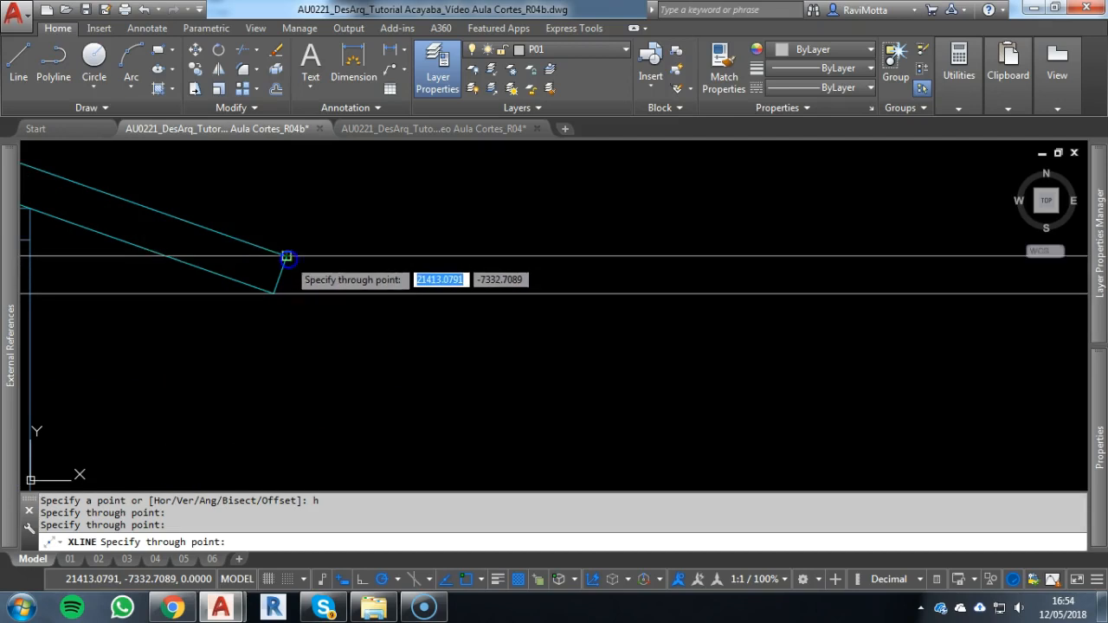
pyautogui.click(287, 257)
pyautogui.scroll(-10, 428, 272)
pyautogui.moveTo(839, 397); pyautogui.dragTo(7, 332, button='middle')
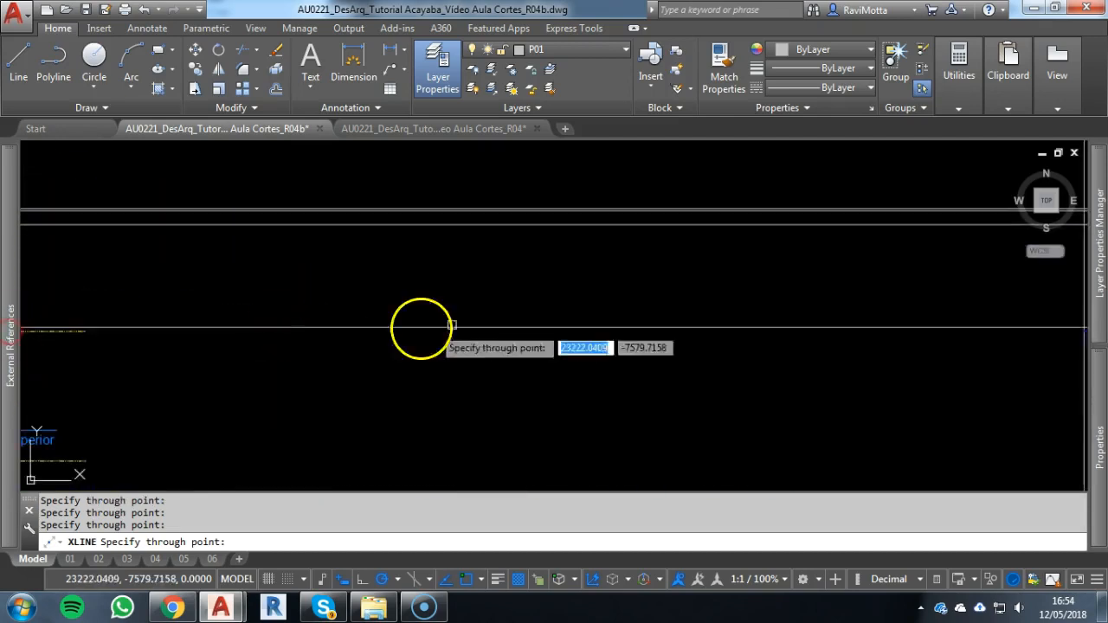
pyautogui.scroll(-5, 646, 332)
pyautogui.scroll(6, 722, 262)
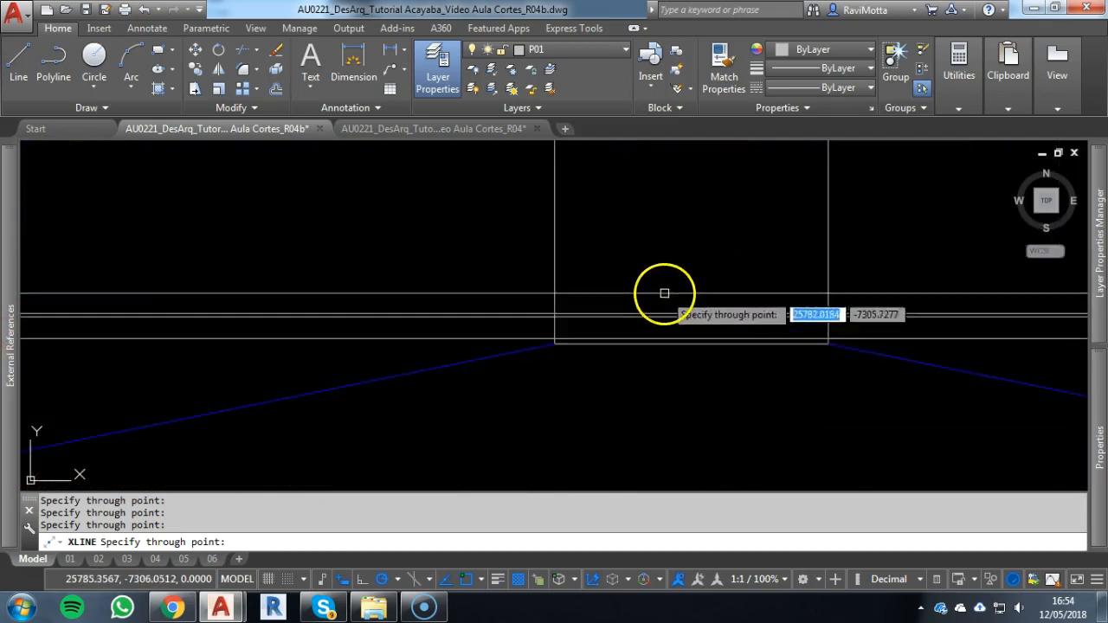
pyautogui.scroll(2, 728, 353)
pyautogui.scroll(2, 507, 329)
pyautogui.press('Escape')
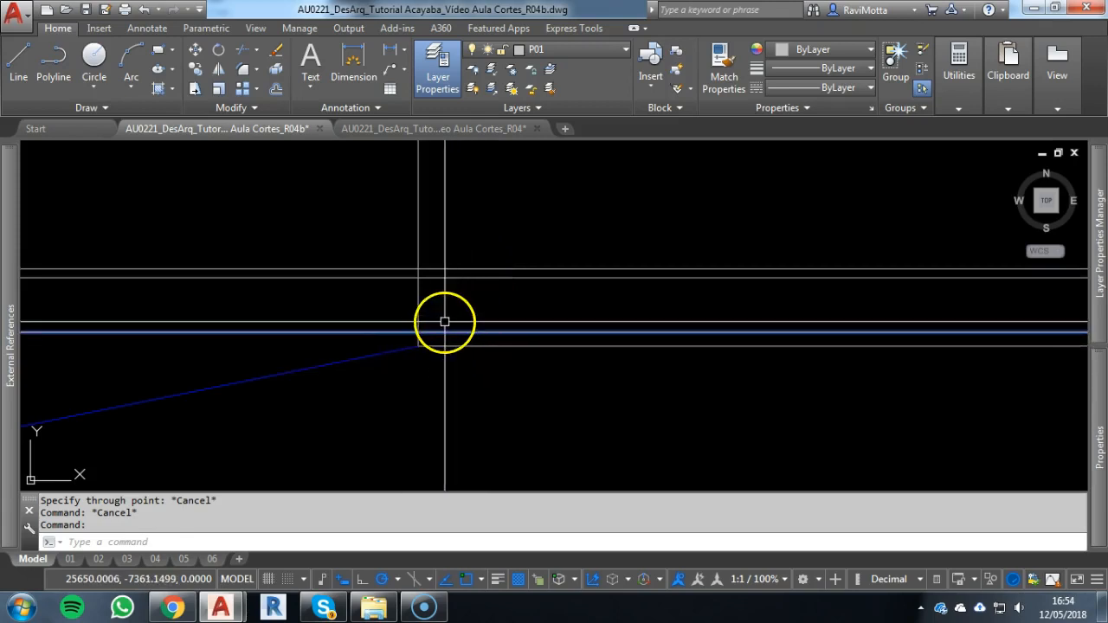
# Trim the two vertical lines of the façade's raised central part above the uppermost horizontal construction line
pyautogui.scroll(-2, 450, 334)
pyautogui.press('Escape')
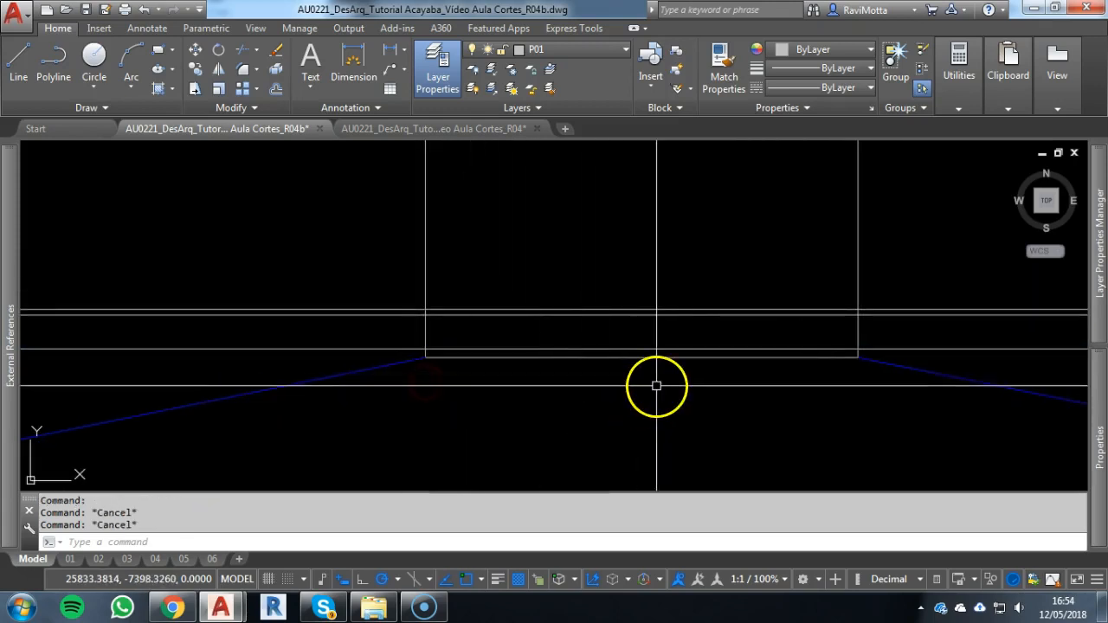
pyautogui.write('tr')
pyautogui.press('Return')
pyautogui.click(909, 284)
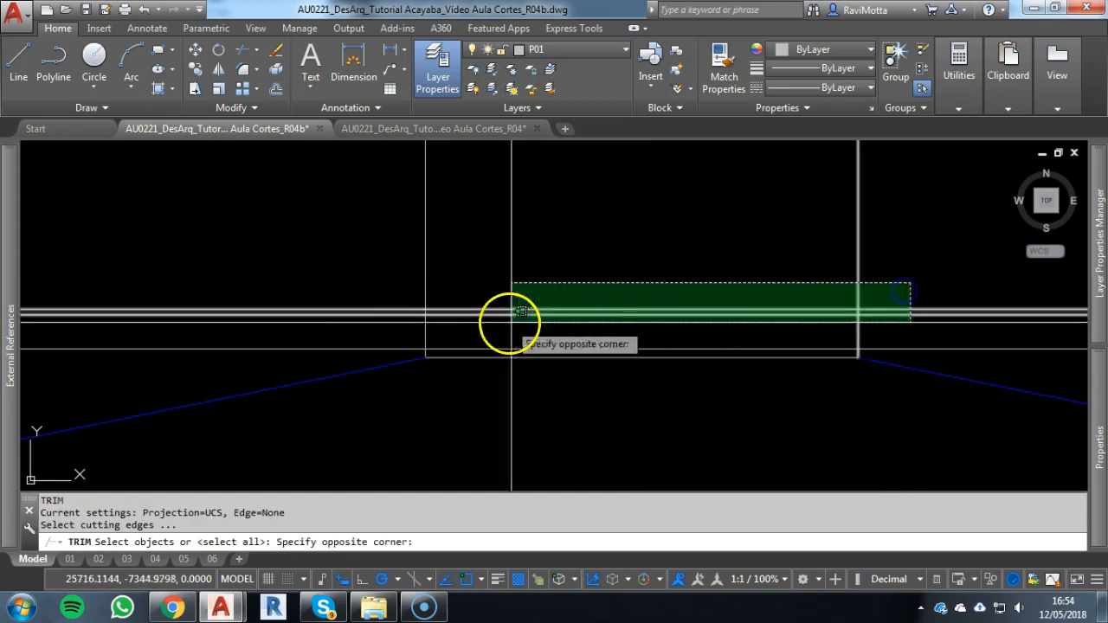
pyautogui.click(352, 319)
pyautogui.click(554, 354)
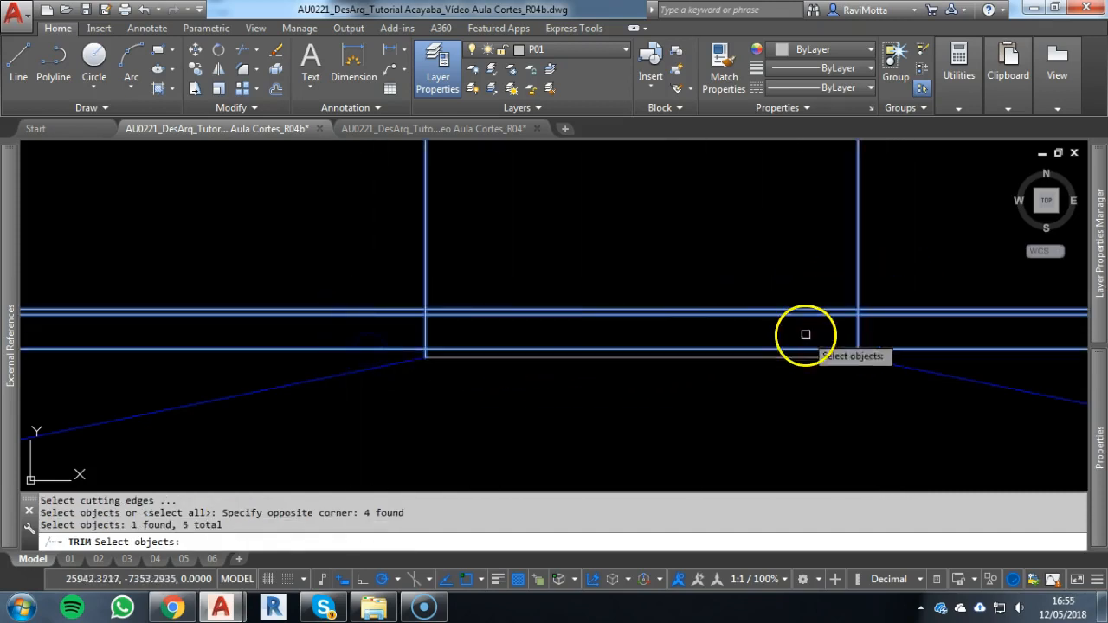
pyautogui.press('Return')
pyautogui.click(883, 247)
pyautogui.click(354, 264)
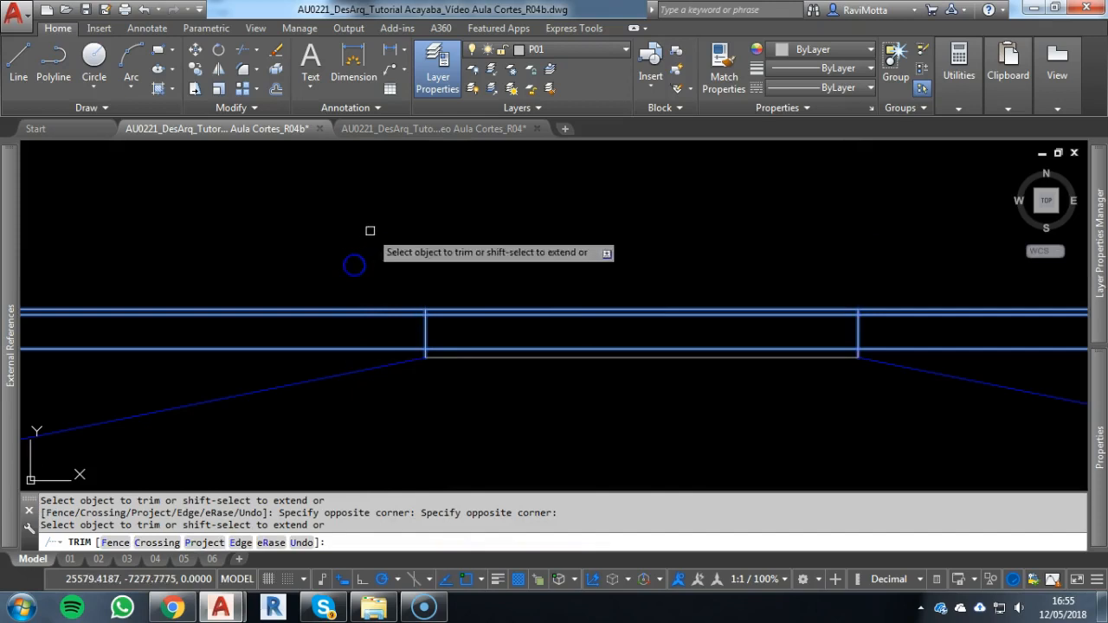
# Trim the three horizontal construction lines outside the two verticals of the façade's raised central part
pyautogui.click(371, 232)
pyautogui.click(322, 354)
pyautogui.click(953, 283)
pyautogui.click(920, 348)
pyautogui.press('Escape')
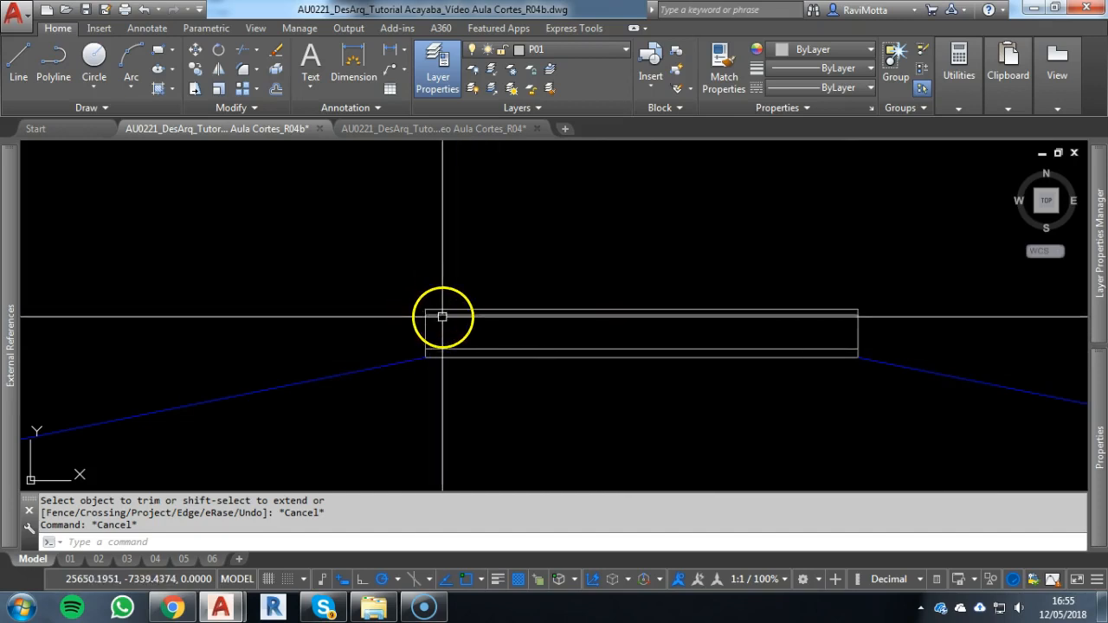
pyautogui.scroll(2, 438, 315)
pyautogui.press('Escape')
# Project a vertical construction line from the roof plan through the lower-left corner of the small raised roof's outline
pyautogui.scroll(-4, 435, 302)
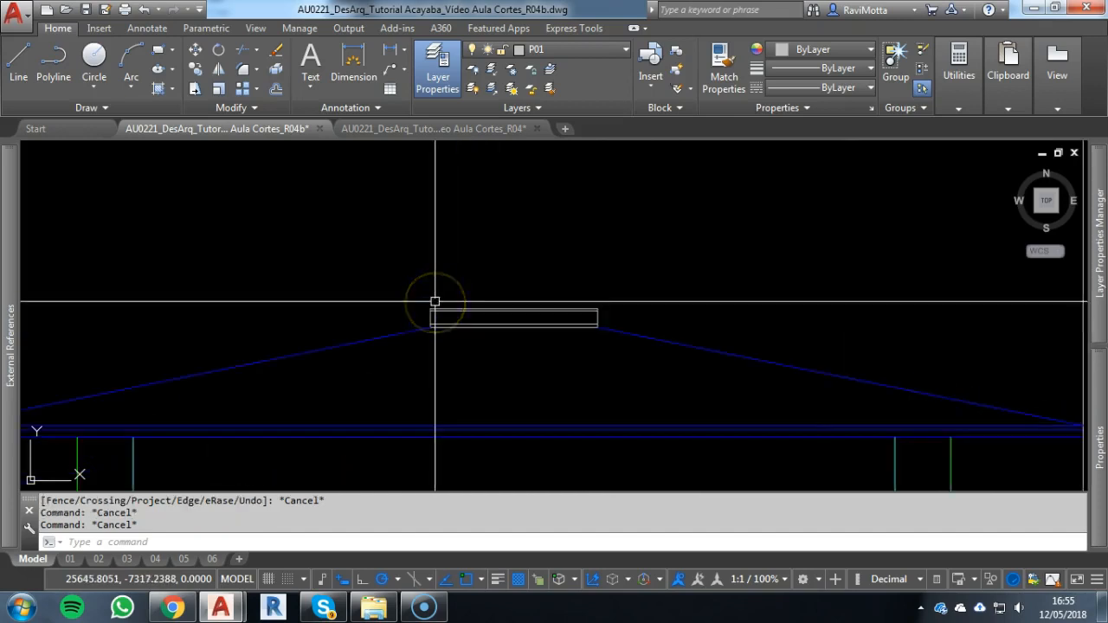
pyautogui.scroll(-4, 597, 432)
pyautogui.press('Escape')
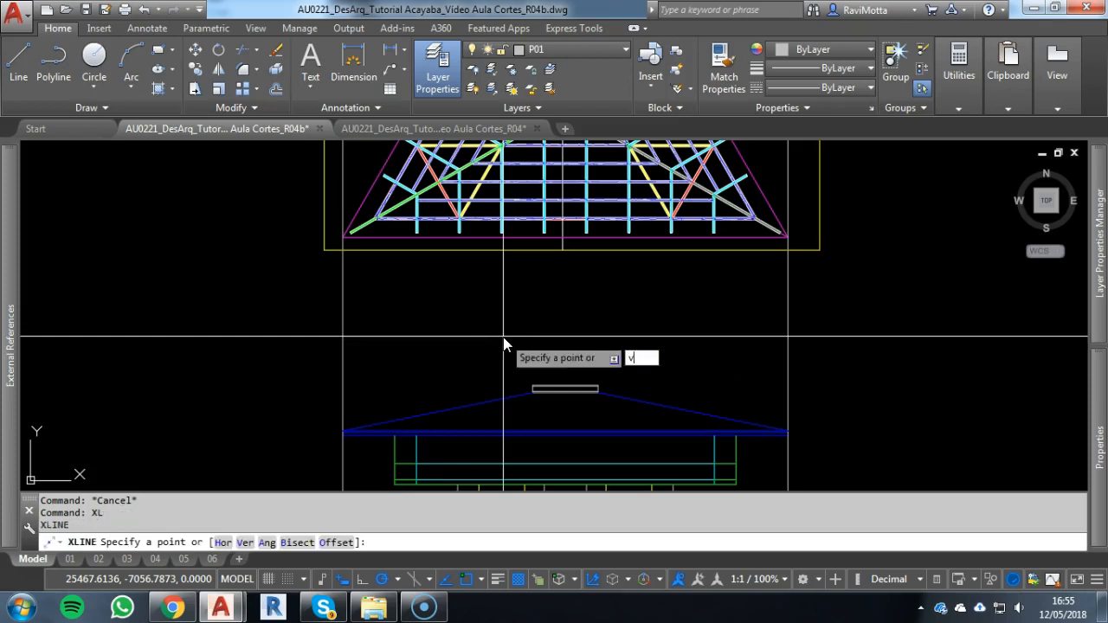
pyautogui.press('Return')
pyautogui.scroll(-2, 554, 401)
pyautogui.scroll(4, 551, 305)
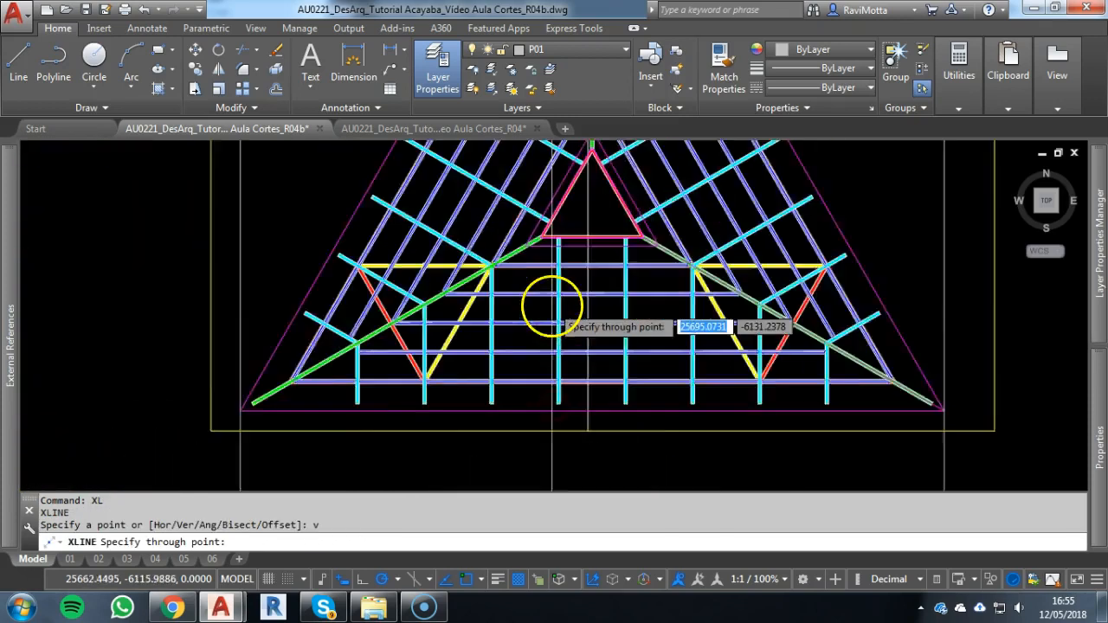
pyautogui.scroll(3, 549, 269)
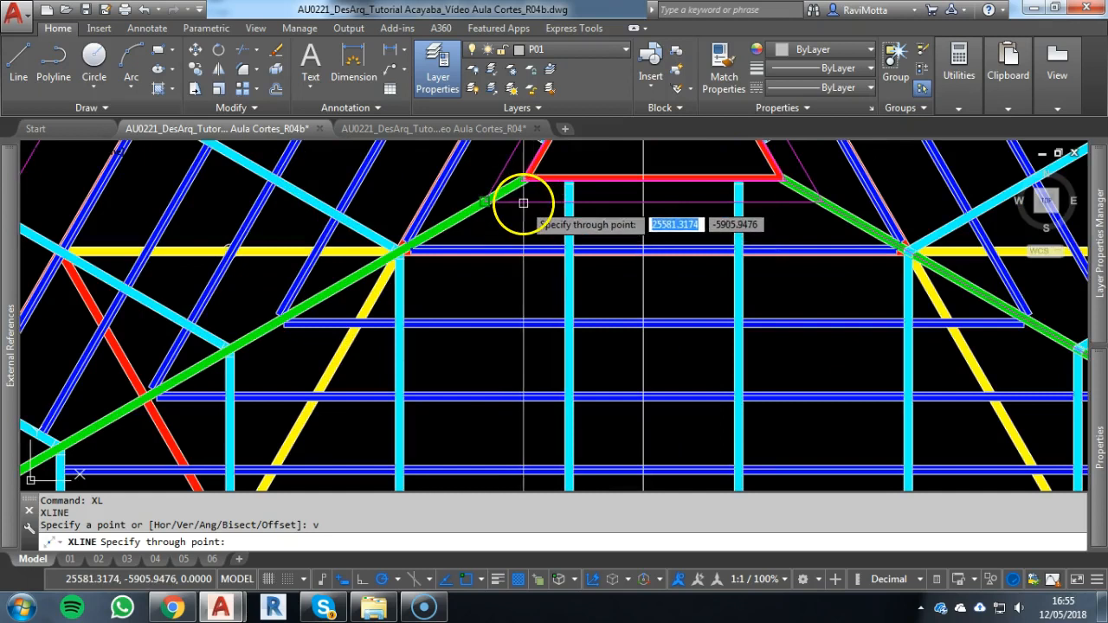
pyautogui.scroll(6, 485, 201)
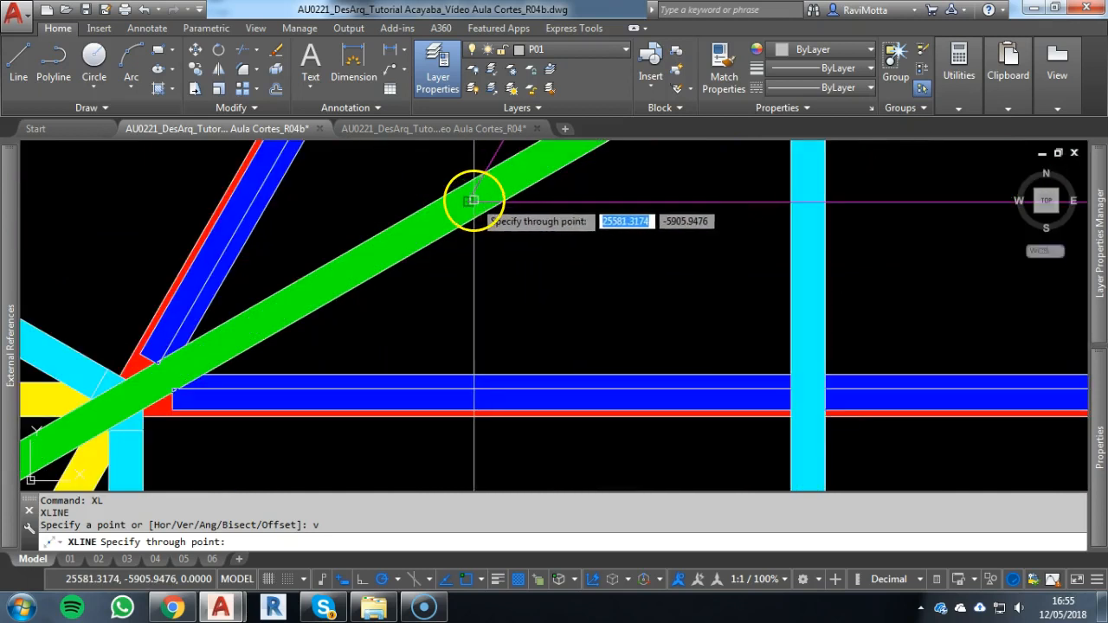
pyautogui.click(474, 200)
# Project a vertical construction line from the roof plan through the lower-right corner of the small raised roof's outline
pyautogui.scroll(-6, 485, 212)
pyautogui.scroll(6, 779, 230)
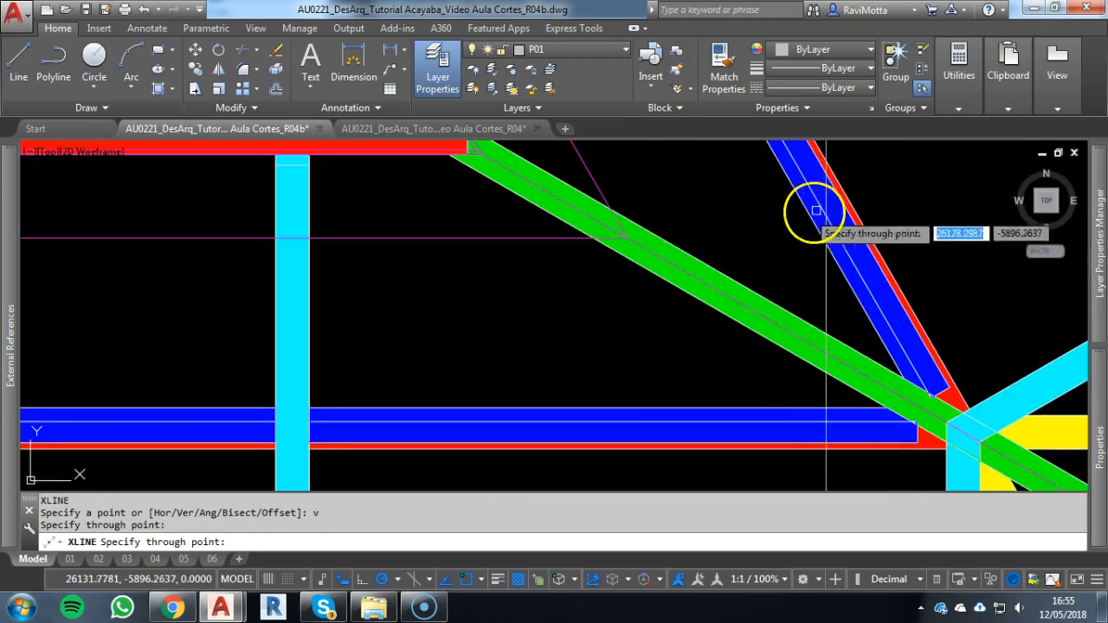
pyautogui.click(627, 237)
pyautogui.scroll(-8, 601, 302)
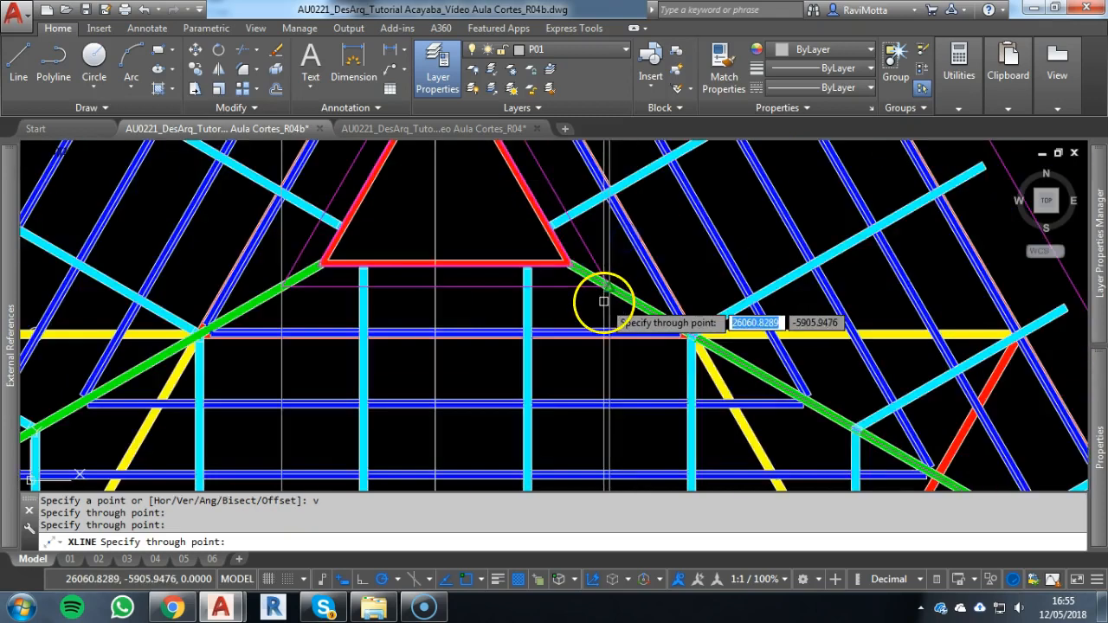
pyautogui.scroll(5, 515, 435)
pyautogui.press('Escape')
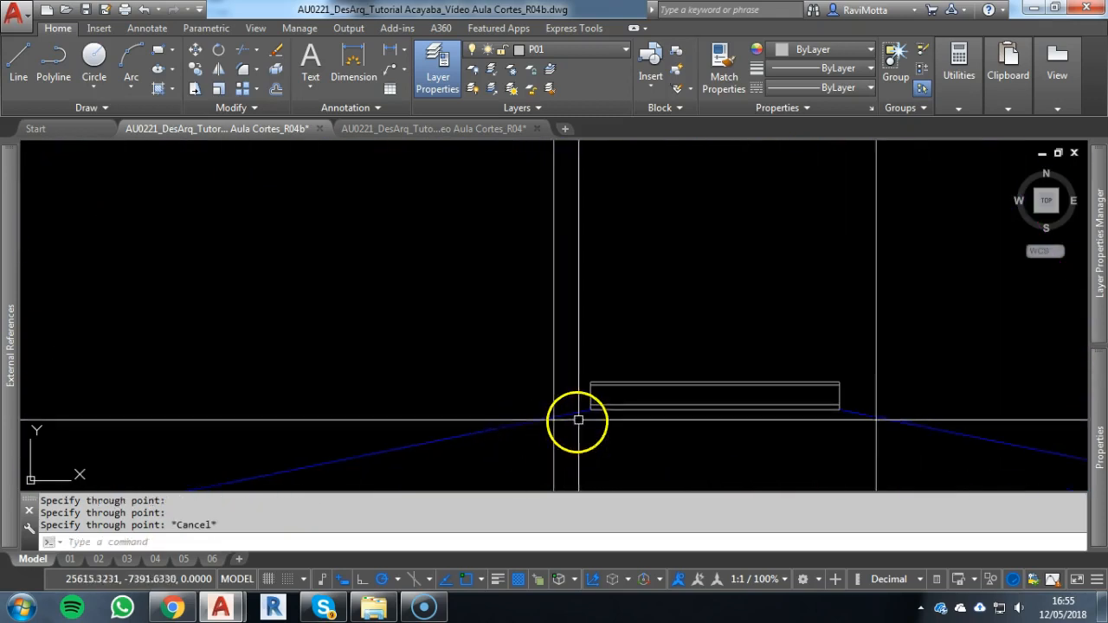
# Extend the two upper horizontal lines of the façade's raised central part on both sides to the new vertical construction lines
pyautogui.write('ex')
pyautogui.press('space')
pyautogui.click(577, 297)
pyautogui.click(527, 299)
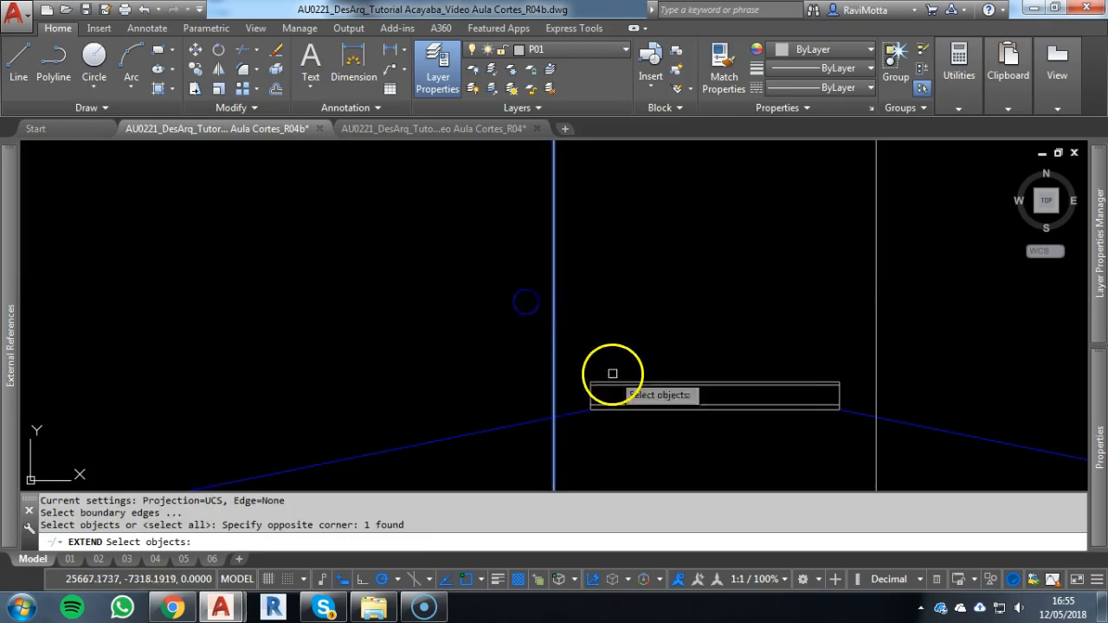
pyautogui.rightClick(628, 398)
pyautogui.scroll(5, 562, 389)
pyautogui.click(715, 320)
pyautogui.click(699, 389)
pyautogui.scroll(-2, 744, 389)
pyautogui.moveTo(725, 389); pyautogui.dragTo(369, 360, button='middle')
pyautogui.moveTo(710, 367); pyautogui.dragTo(477, 344, button='middle')
pyautogui.rightClick(739, 317)
pyautogui.rightClick(740, 283)
pyautogui.rightClick(741, 251)
pyautogui.click(731, 278)
pyautogui.click(717, 308)
pyautogui.press('Escape')
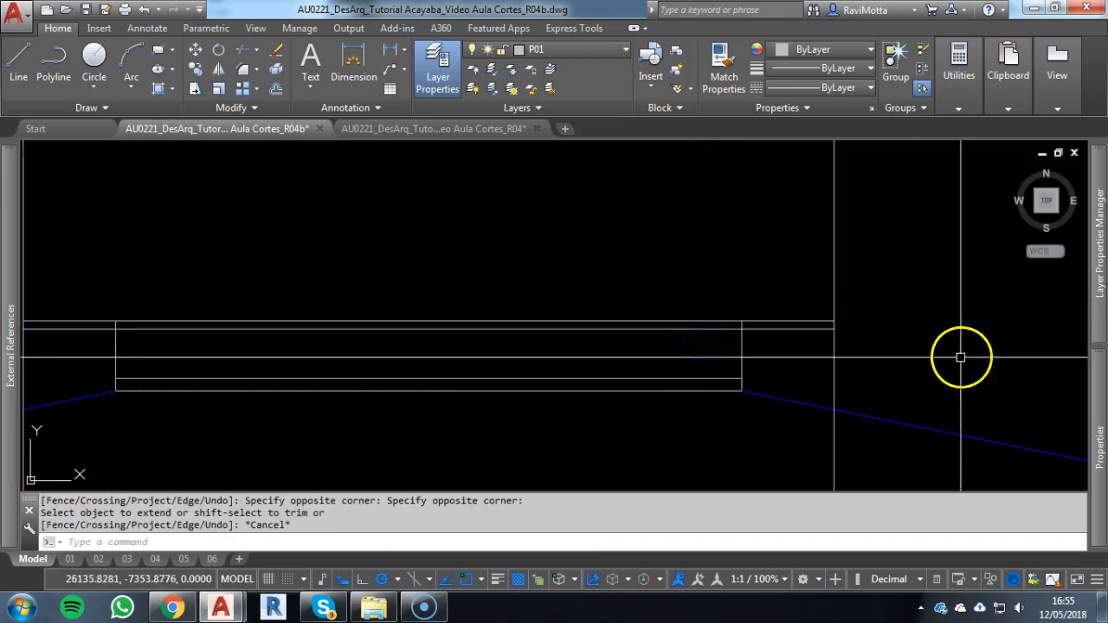
# Trim the raised part's two wall verticals between the two horizontal eave lines
pyautogui.write('t')
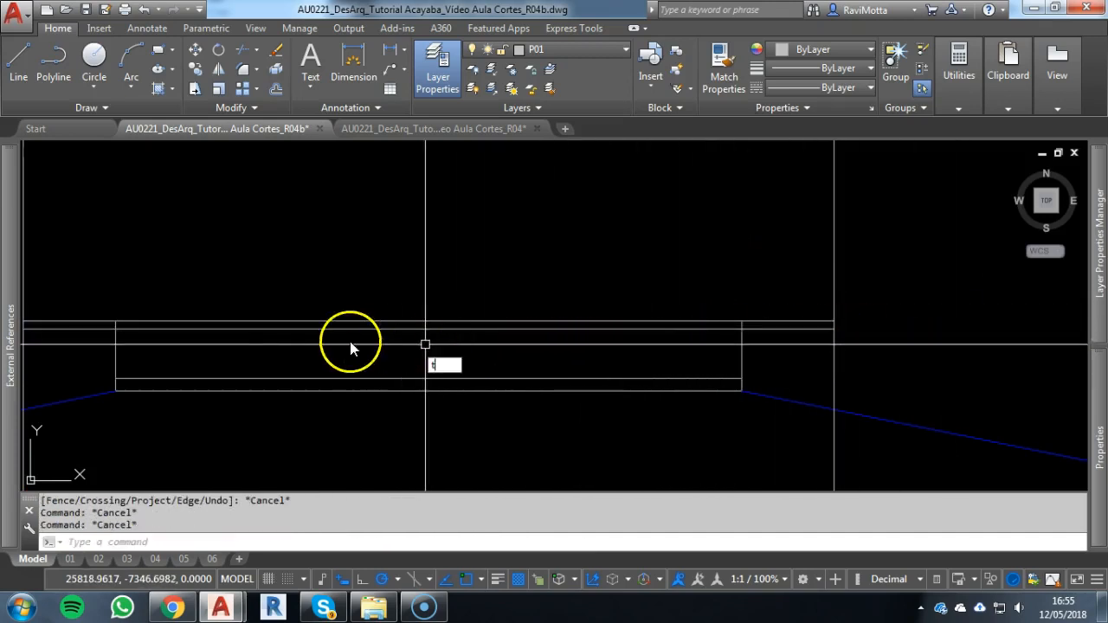
pyautogui.write('s or')
pyautogui.press('Return')
pyautogui.scroll(6, 111, 327)
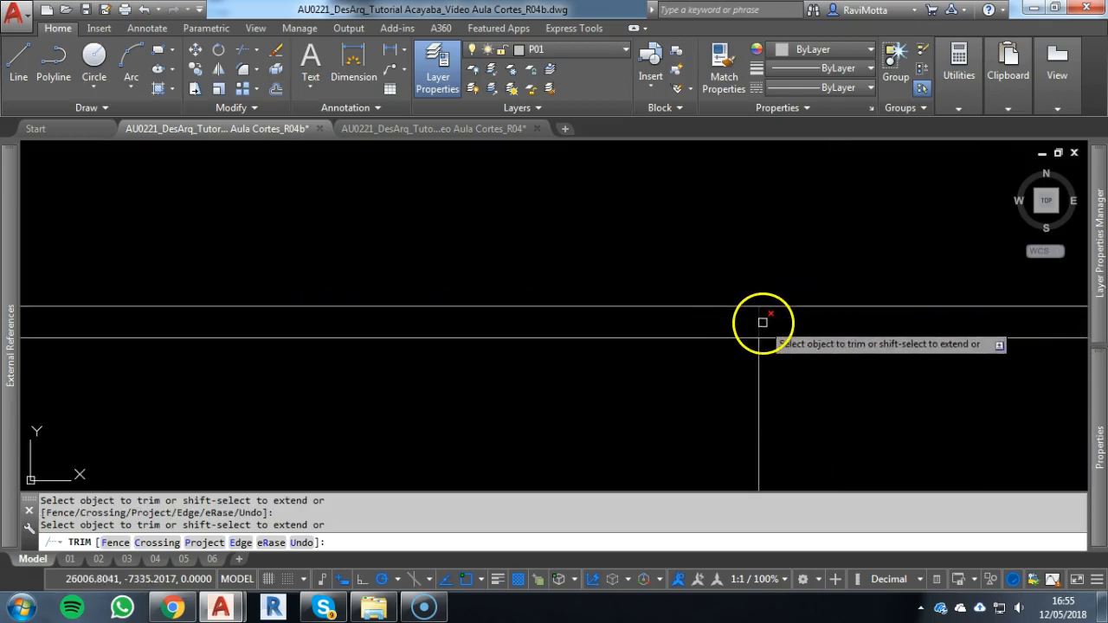
pyautogui.scroll(-6, 746, 329)
pyautogui.press('Escape')
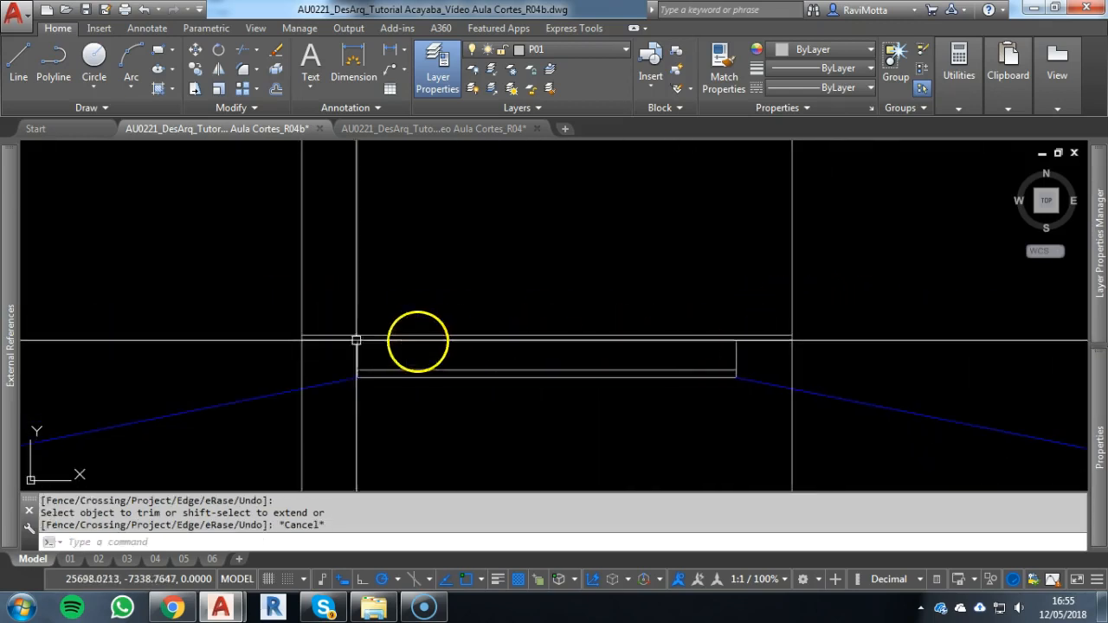
# Examine the raised roof's slope and eave in the section
pyautogui.scroll(-6, 318, 356)
pyautogui.moveTo(321, 357); pyautogui.dragTo(1056, 316, button='middle')
pyautogui.scroll(7, 144, 383)
pyautogui.scroll(2, 91, 333)
pyautogui.moveTo(79, 328); pyautogui.dragTo(872, 468, button='middle')
pyautogui.scroll(-4, 871, 468)
pyautogui.moveTo(295, 192); pyautogui.dragTo(360, 349, button='middle')
pyautogui.scroll(2, 360, 349)
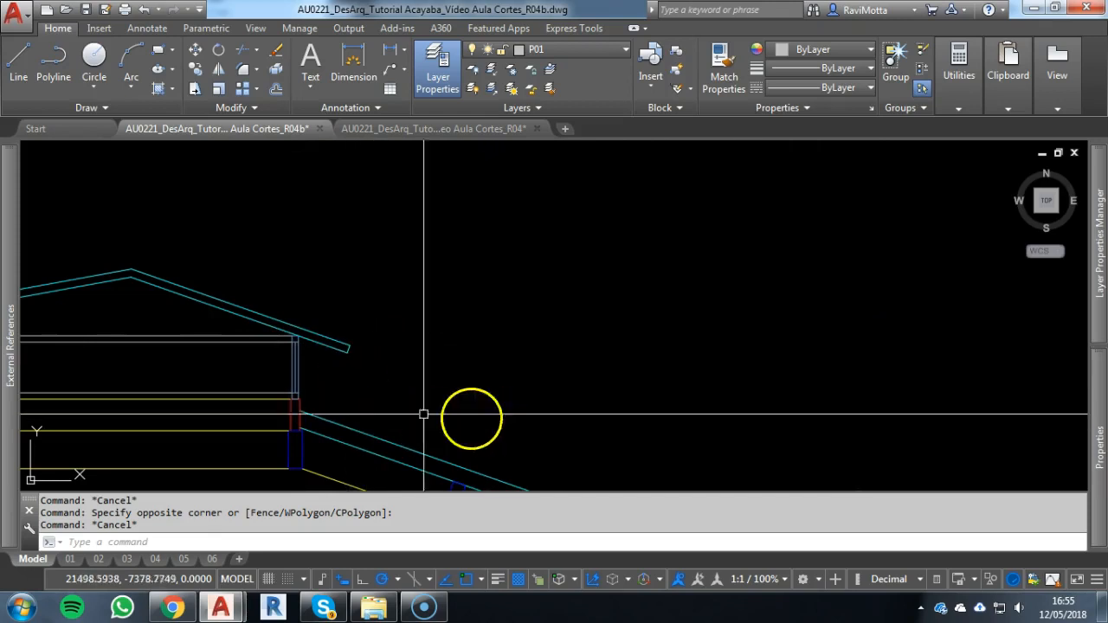
pyautogui.scroll(-8, 379, 396)
pyautogui.moveTo(799, 400); pyautogui.dragTo(202, 346, button='middle')
pyautogui.scroll(4, 371, 325)
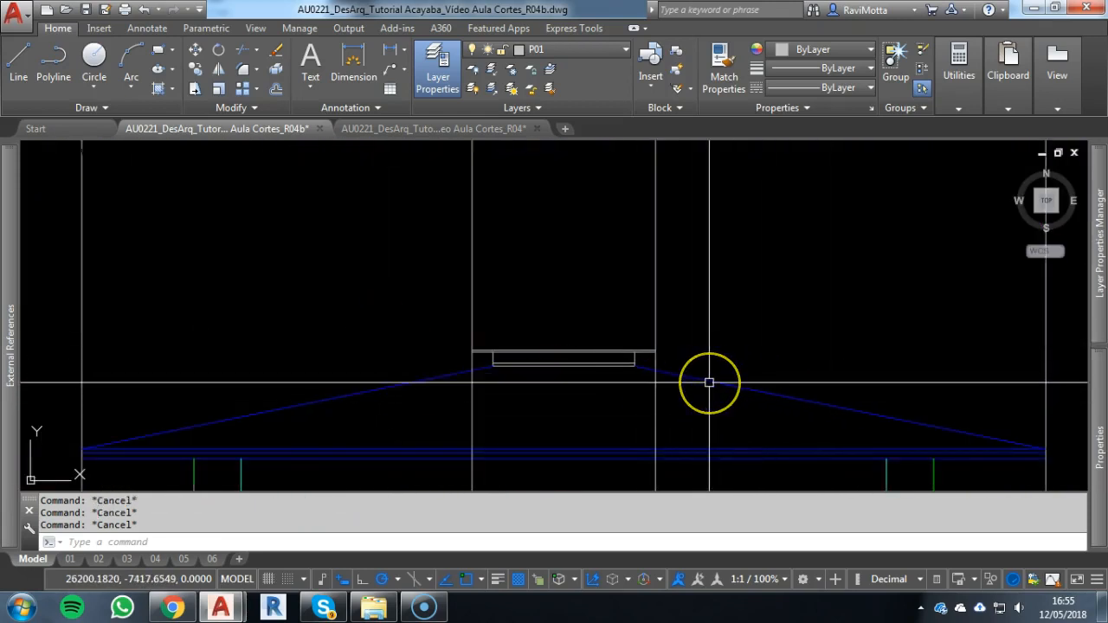
# Copy the main roof's right slope line from its lower end to the right end of the raised roof's upper eave line
pyautogui.write('co')
pyautogui.press('Return')
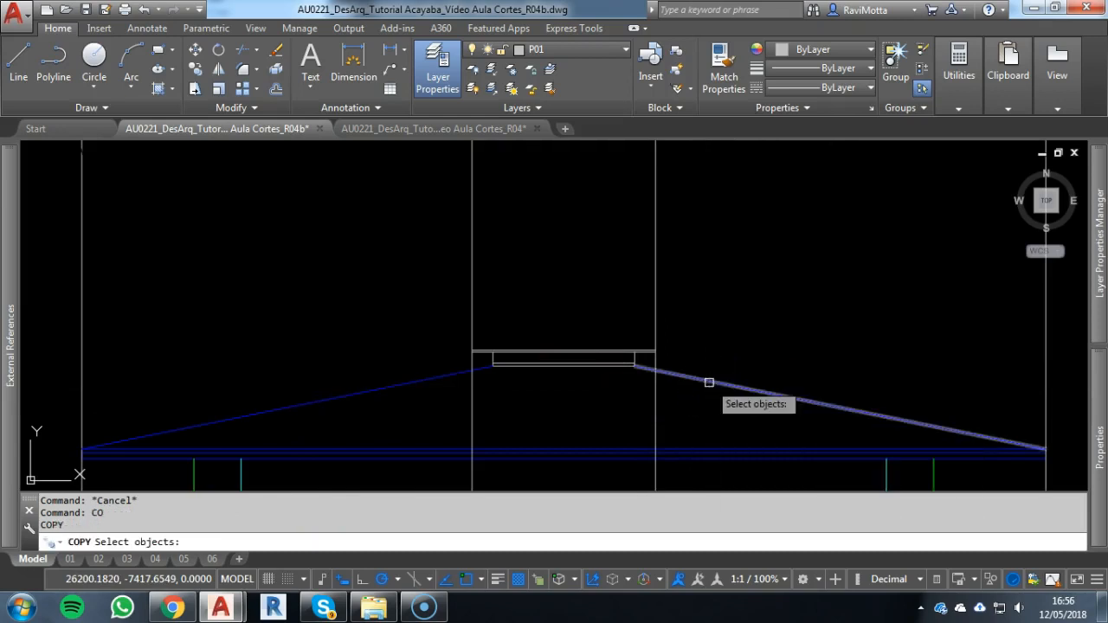
pyautogui.click(709, 382)
pyautogui.press('Return')
pyautogui.click(1026, 445)
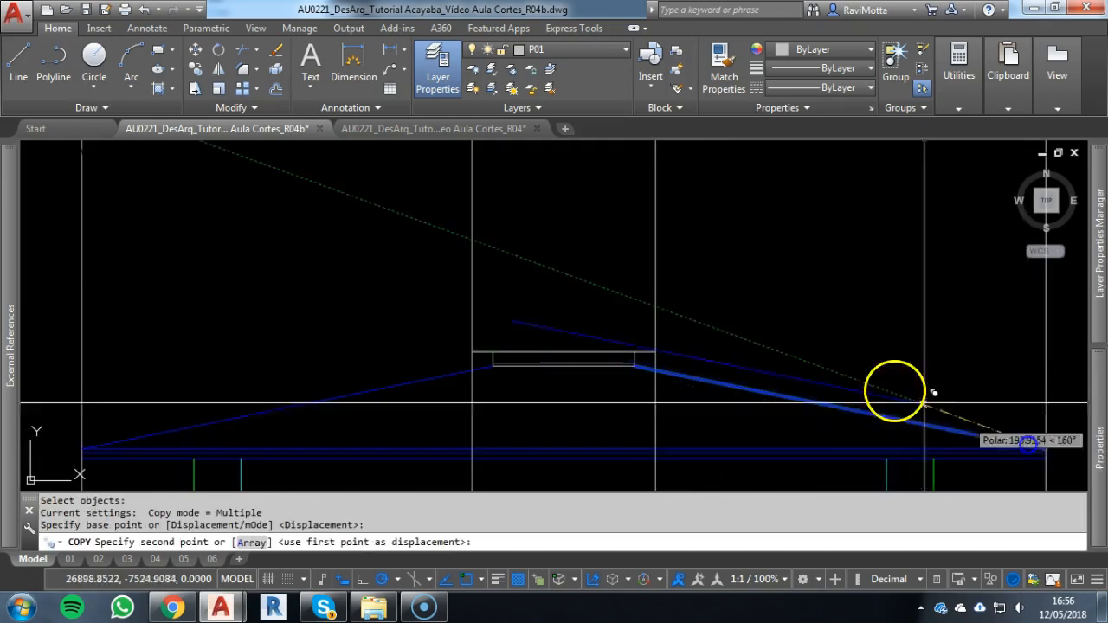
pyautogui.scroll(4, 655, 332)
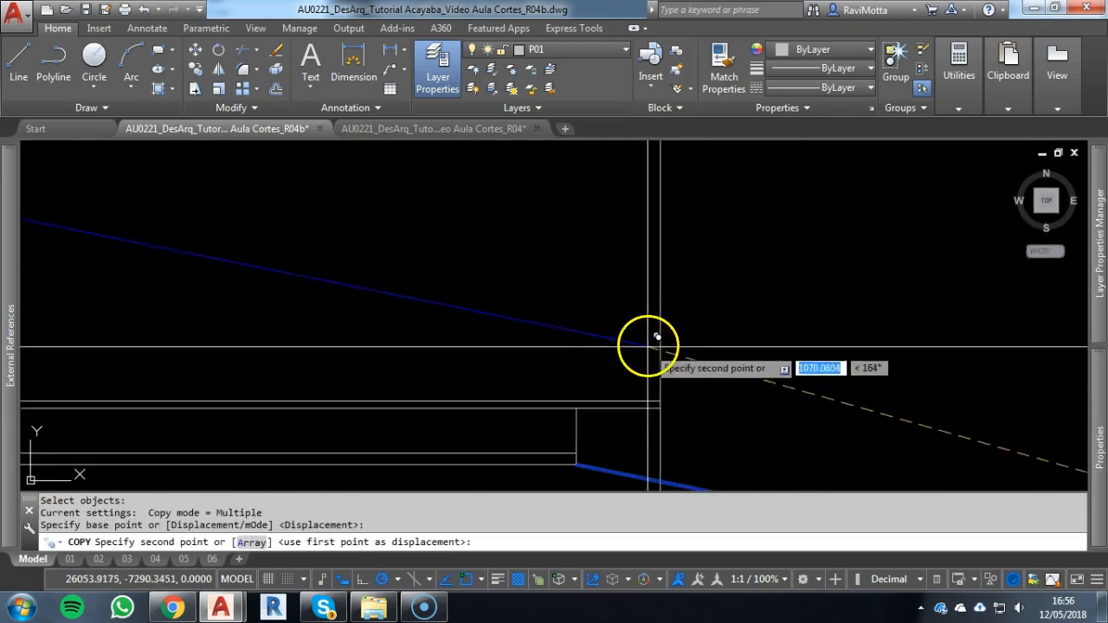
pyautogui.click(662, 398)
pyautogui.scroll(-3, 116, 347)
pyautogui.press('Escape')
# Copy the main roof's left slope line from its lower end to the left end of the raised roof's upper eave line
pyautogui.press('Return')
pyautogui.click(308, 393)
pyautogui.moveTo(237, 400); pyautogui.dragTo(597, 369, button='middle')
pyautogui.press('Return')
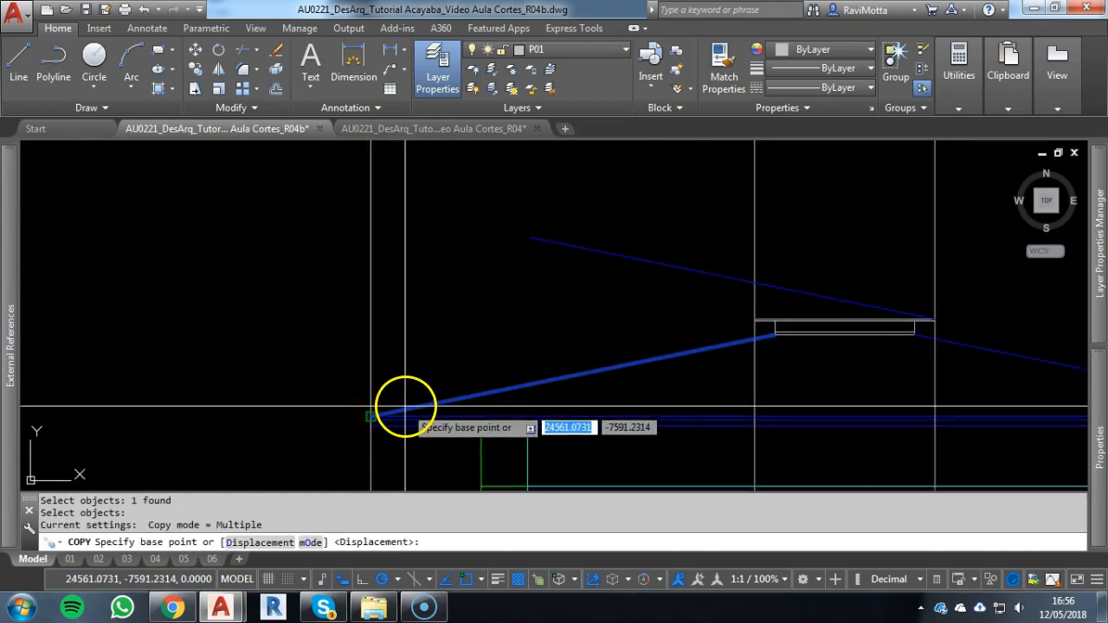
pyautogui.scroll(3, 759, 313)
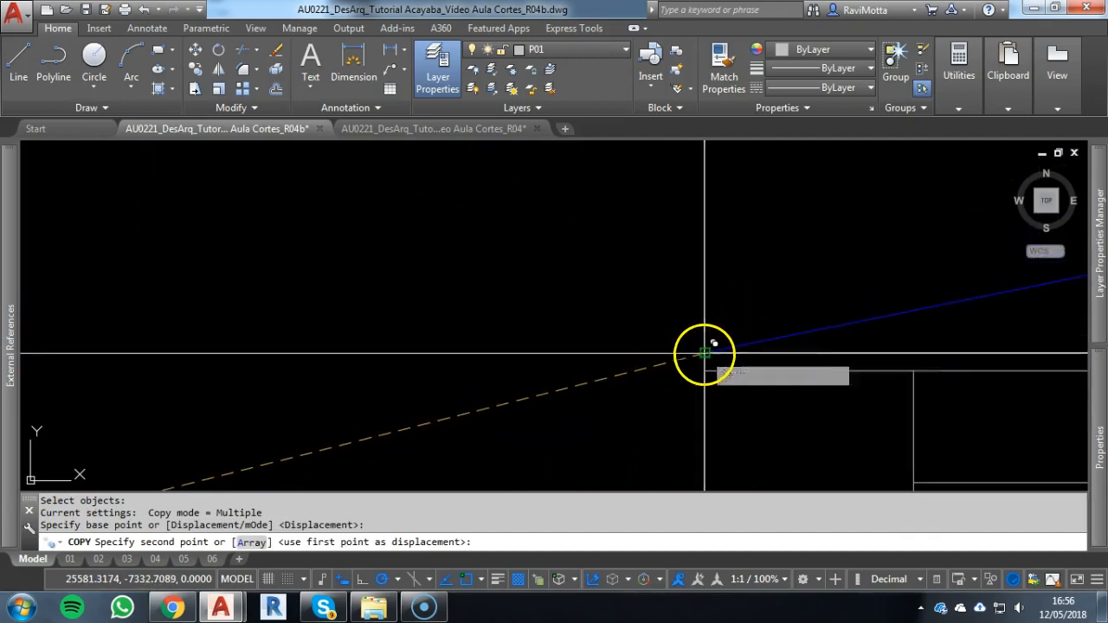
pyautogui.click(704, 353)
pyautogui.scroll(-3, 715, 349)
pyautogui.press('Escape')
pyautogui.press('Escape')
# Fillet the two copied slope lines with radius 0 so they meet at the raised roof's peak
pyautogui.write('f')
pyautogui.press('Return')
pyautogui.click(599, 271)
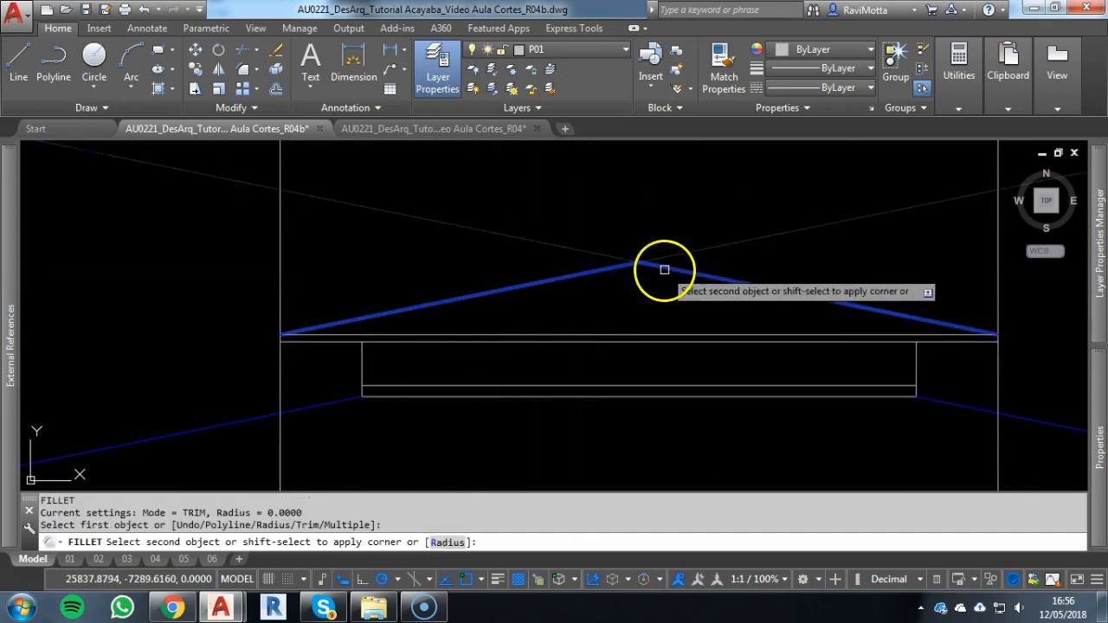
pyautogui.click(664, 269)
pyautogui.scroll(-2, 740, 324)
pyautogui.press('Escape')
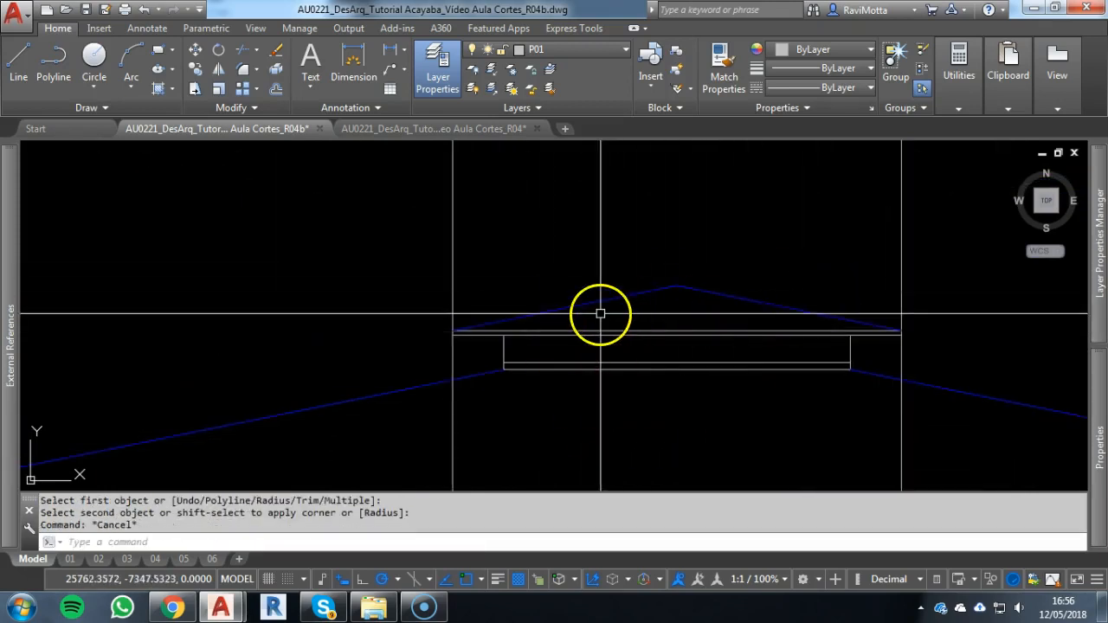
# Trim the right vertical construction line above and below the raised roof's eave, using the slopes and eave lines as cutting edges
pyautogui.scroll(-2, 611, 311)
pyautogui.press('Escape')
pyautogui.press('Escape')
pyautogui.write('tr')
pyautogui.press('Return')
pyautogui.click(737, 311)
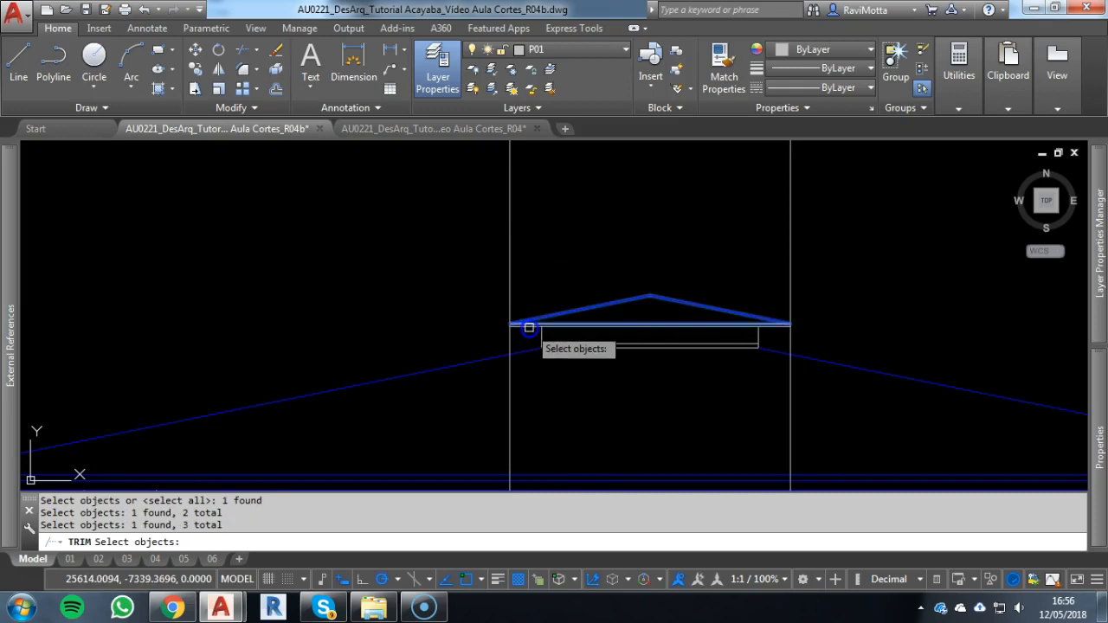
pyautogui.scroll(5, 787, 334)
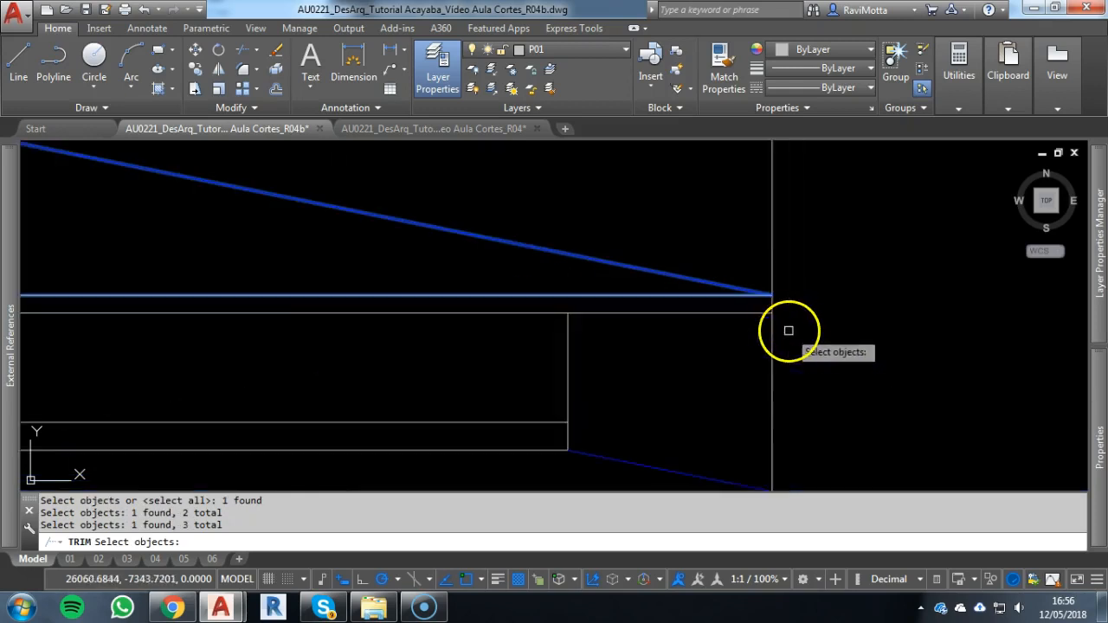
pyautogui.click(812, 369)
pyautogui.click(744, 410)
pyautogui.click(736, 225)
pyautogui.click(835, 226)
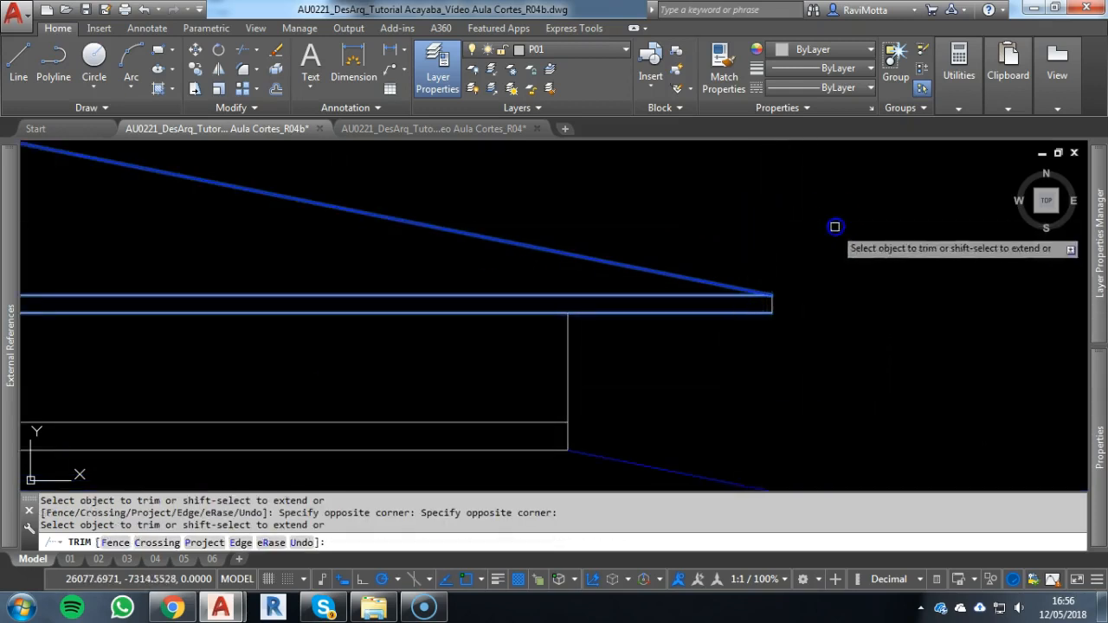
# Trim the left vertical construction line above and below the raised roof's eave
pyautogui.scroll(-5, 668, 249)
pyautogui.moveTo(697, 263); pyautogui.dragTo(975, 309, button='middle')
pyautogui.click(593, 243)
pyautogui.click(402, 230)
pyautogui.click(511, 328)
pyautogui.click(544, 321)
pyautogui.press('Escape')
pyautogui.scroll(-3, 608, 291)
pyautogui.scroll(1, 519, 240)
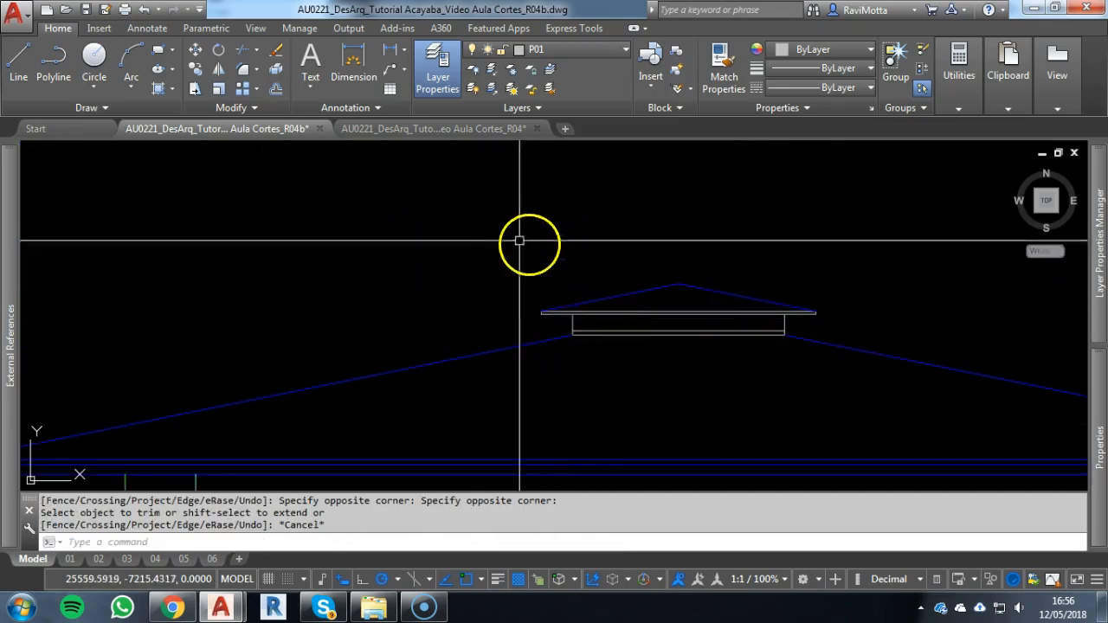
# Move all lines of the raised central roof and its wall to layer P03
pyautogui.press('Escape')
pyautogui.press('Escape')
pyautogui.click(490, 232)
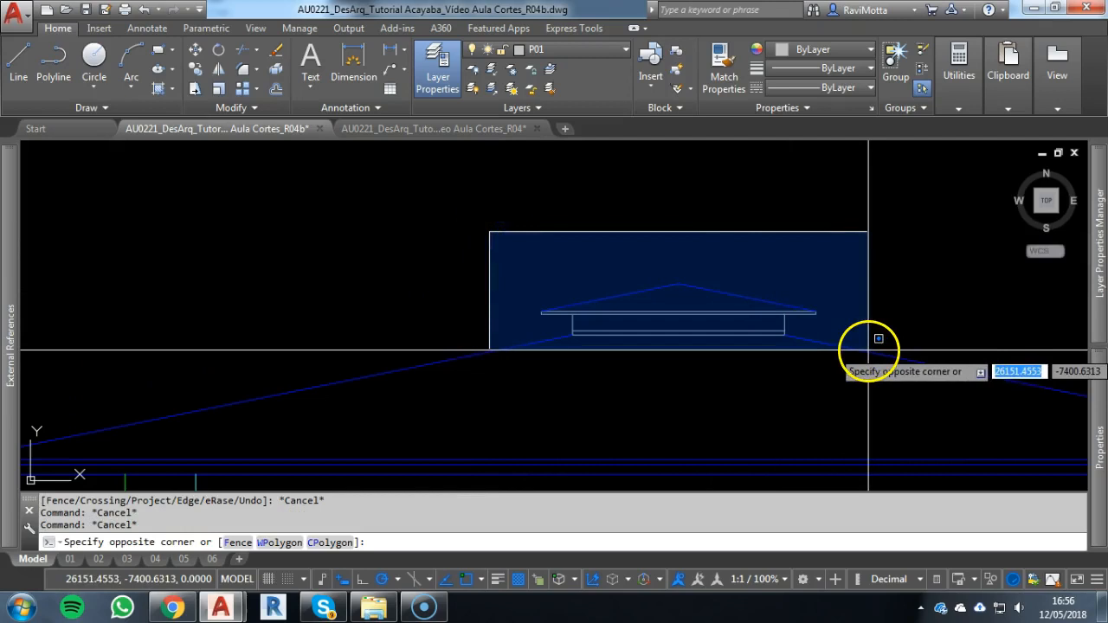
pyautogui.press('Escape')
pyautogui.click(470, 231)
pyautogui.click(861, 347)
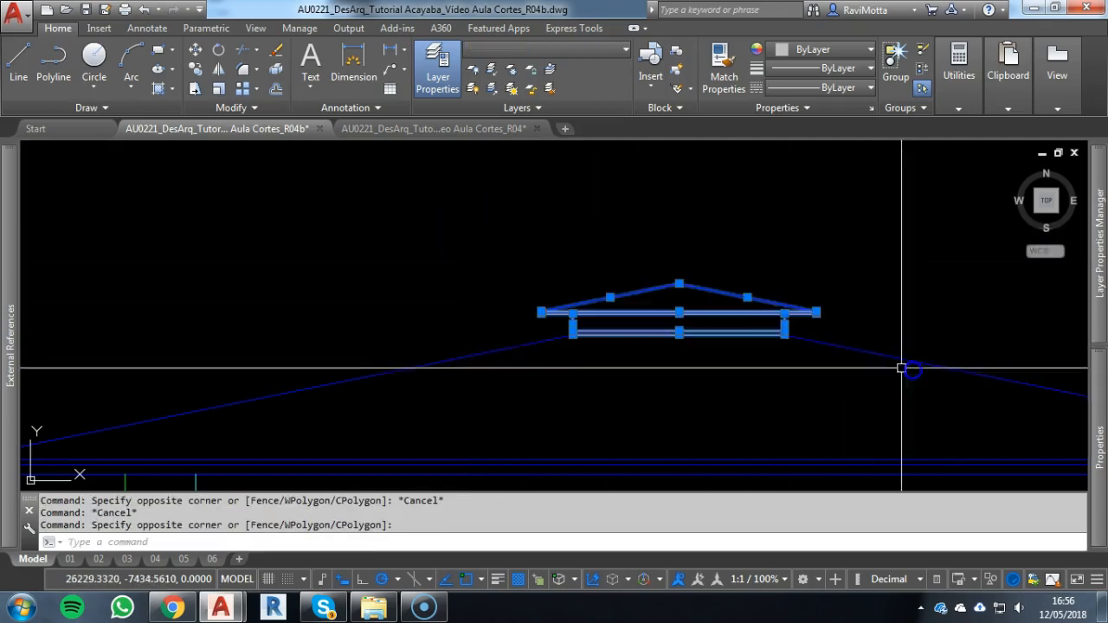
pyautogui.click(567, 50)
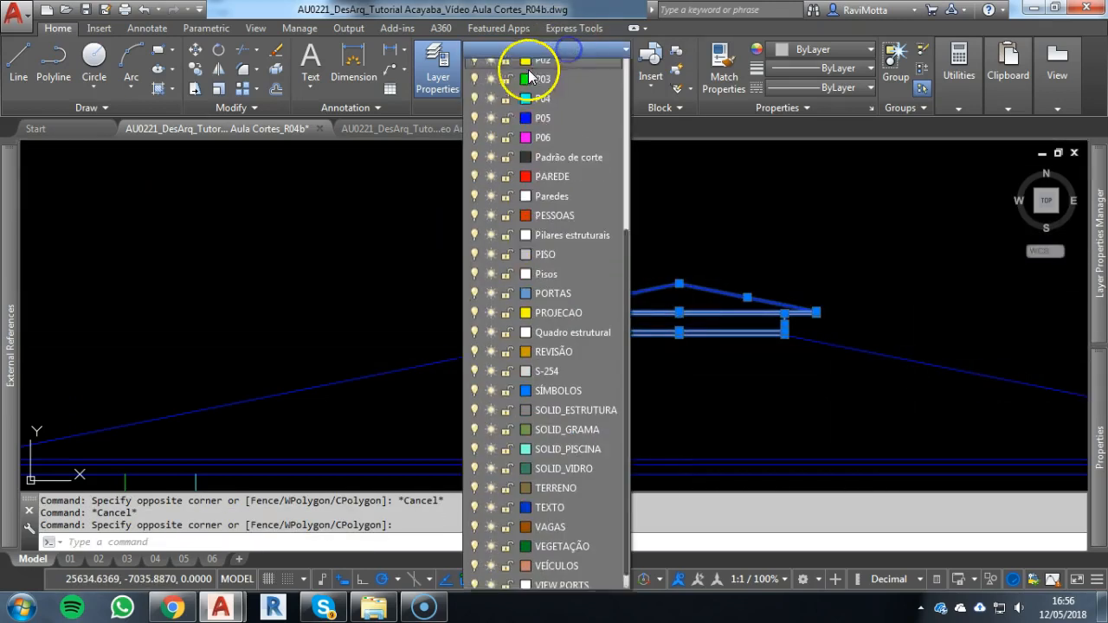
pyautogui.scroll(1, 554, 104)
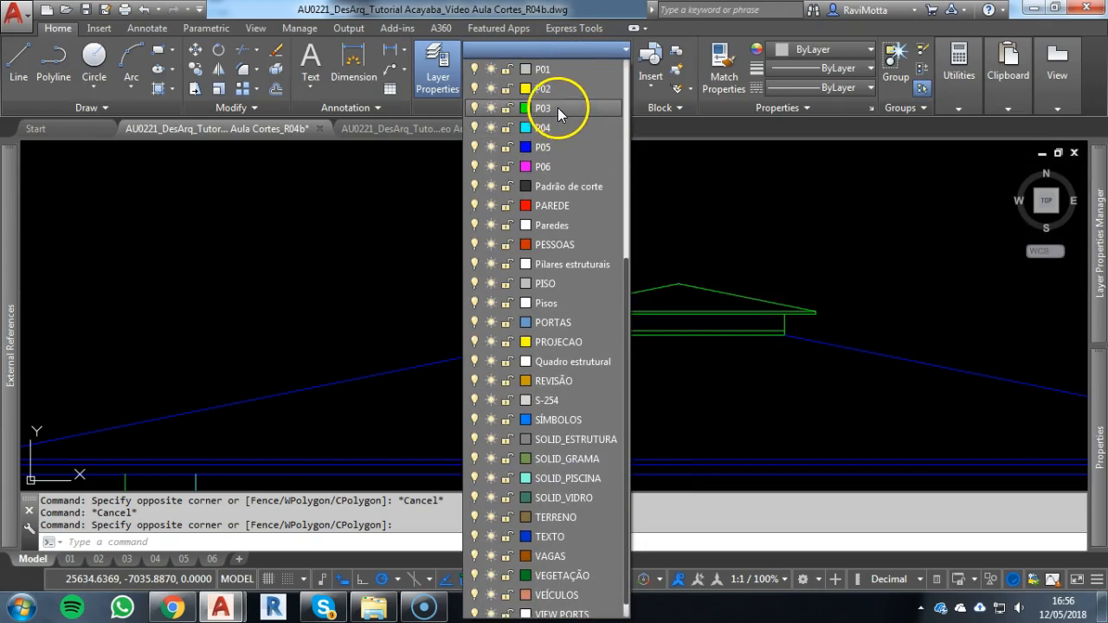
pyautogui.click(547, 108)
pyautogui.press('Escape')
# Move the main roof's two slope lines to layer P04
pyautogui.click(964, 358)
pyautogui.click(355, 366)
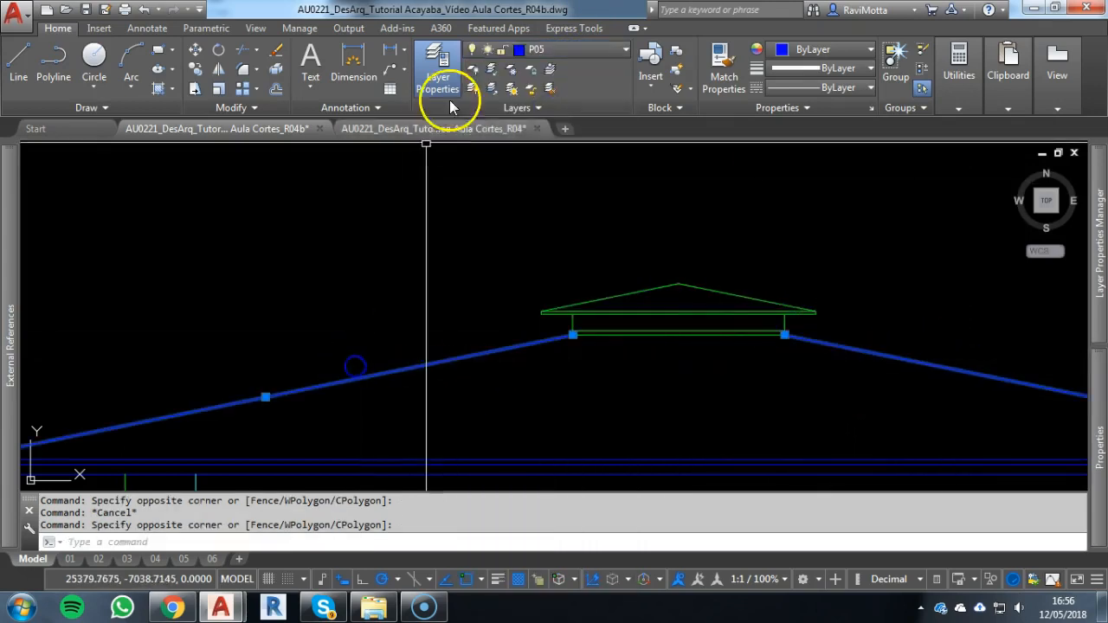
pyautogui.click(554, 51)
pyautogui.click(555, 110)
pyautogui.press('Escape')
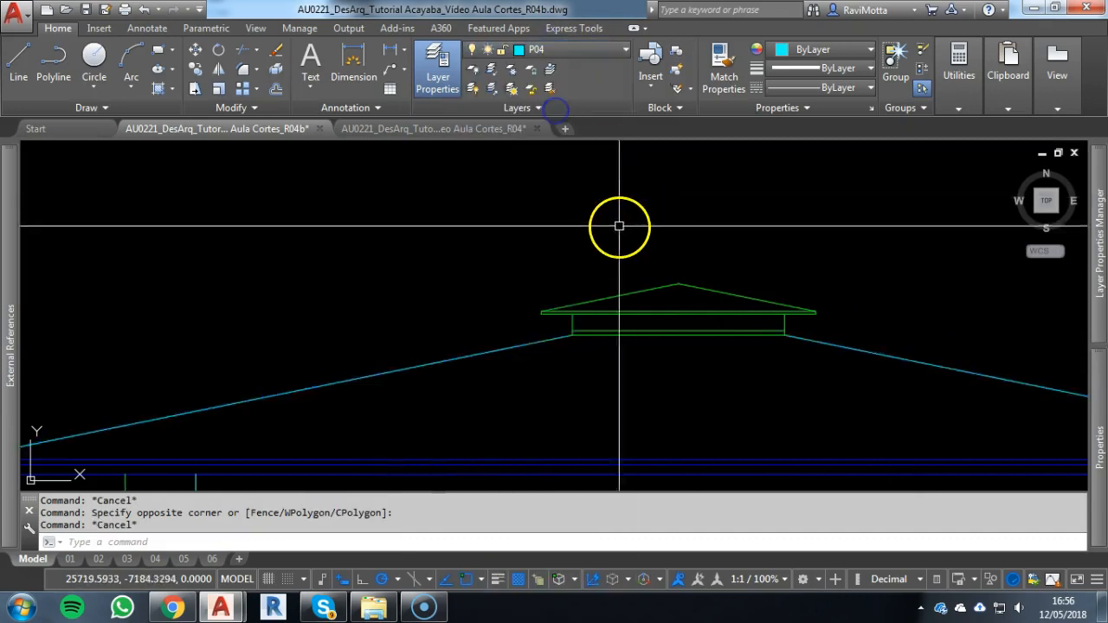
# Erase the two vertical construction lines at the outer ends of the main roof
pyautogui.scroll(-4, 618, 225)
pyautogui.click(940, 194)
pyautogui.click(179, 216)
pyautogui.write('e')
pyautogui.rightClick(442, 227)
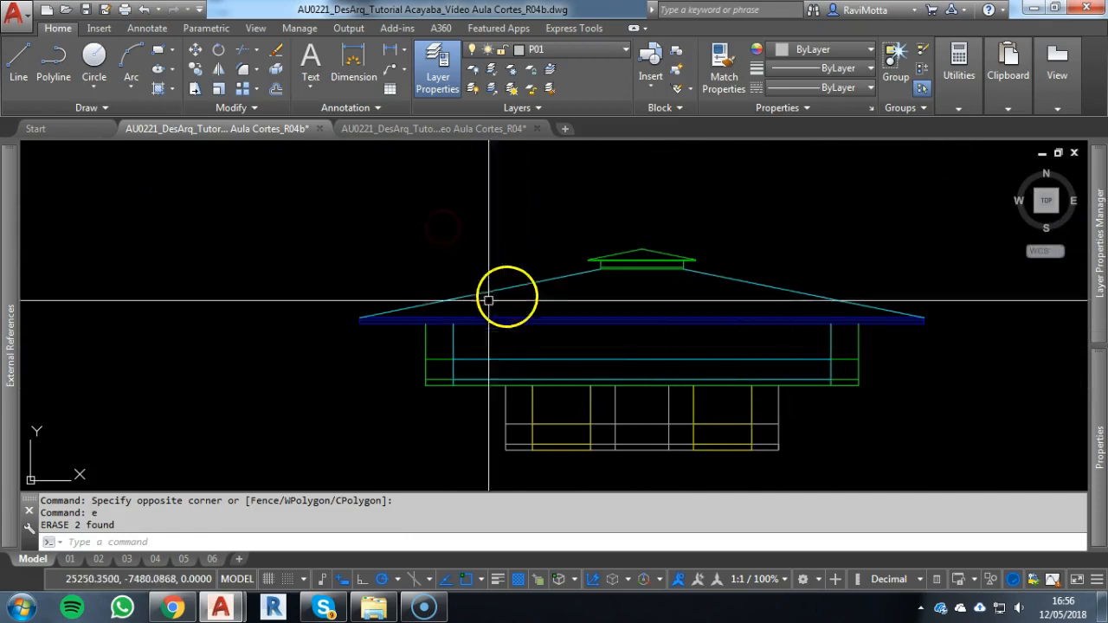
pyautogui.scroll(6, 354, 344)
pyautogui.scroll(-6, 361, 283)
pyautogui.moveTo(362, 283); pyautogui.dragTo(268, 309, button='middle')
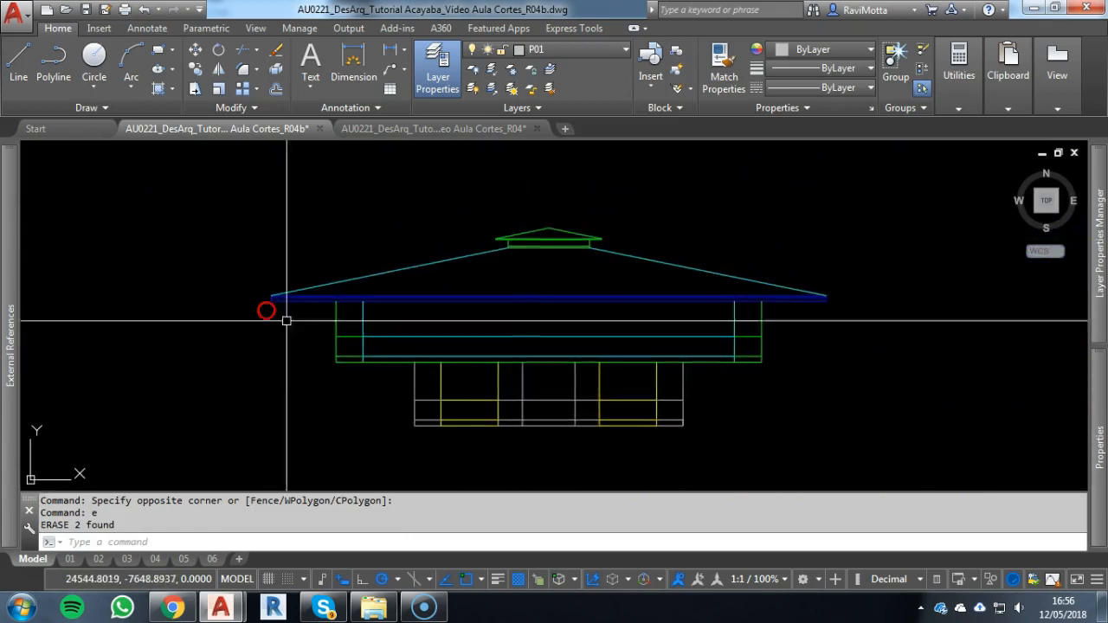
pyautogui.press('Escape')
pyautogui.press('Escape')
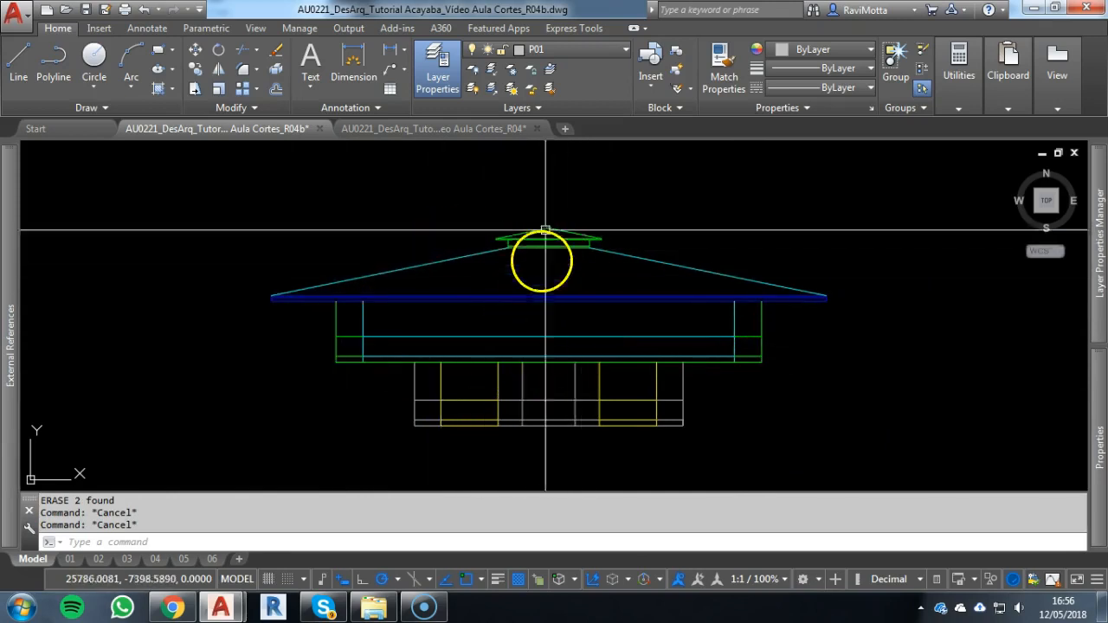
# Hatch the main roof between its slopes and eave with the USER pattern at angle 90 and spacing 10
pyautogui.scroll(2, 498, 277)
pyautogui.moveTo(498, 278); pyautogui.dragTo(512, 364, button='middle')
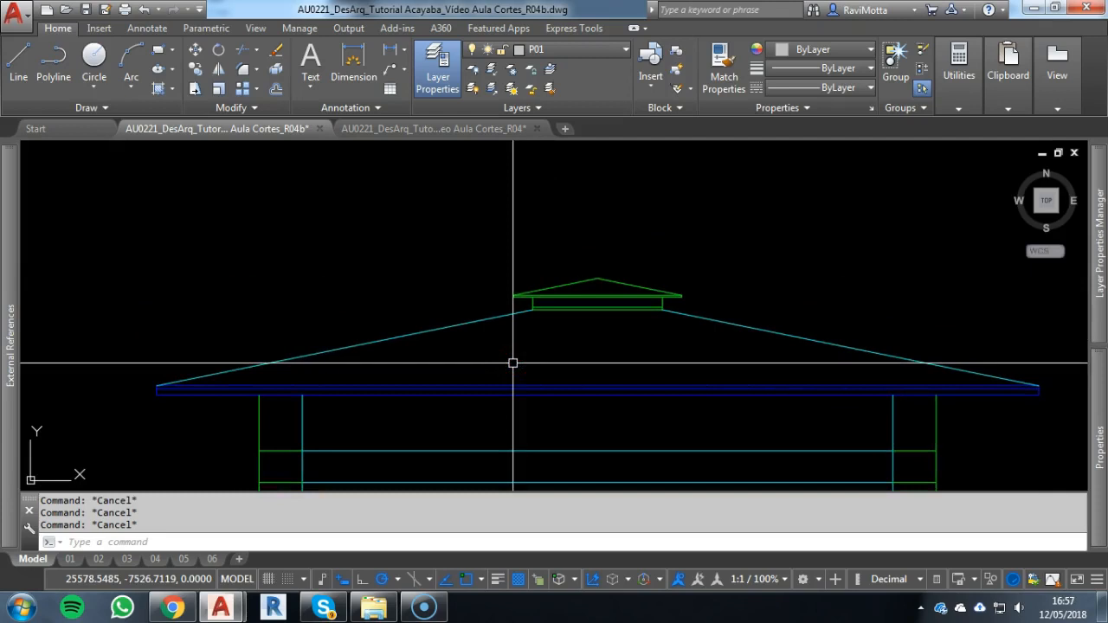
pyautogui.write('h')
pyautogui.press('Return')
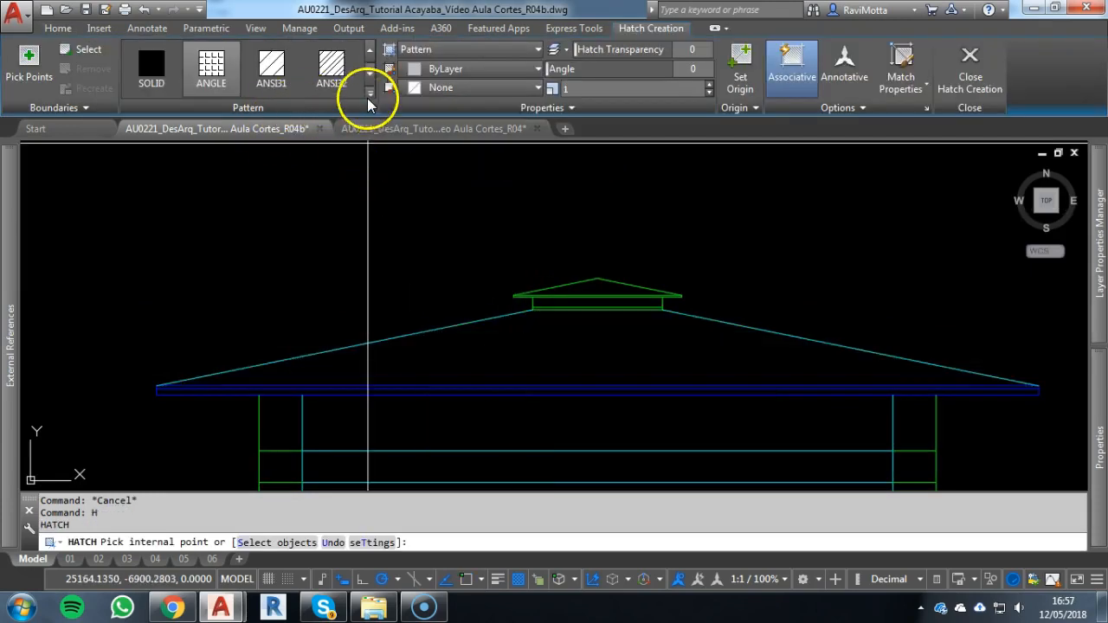
pyautogui.click(369, 92)
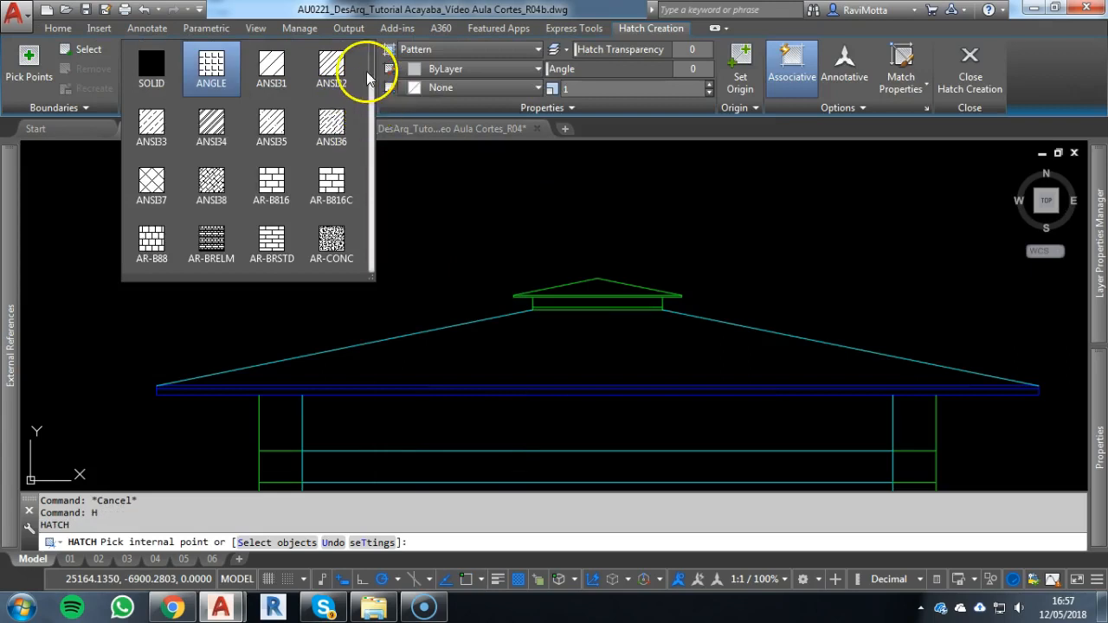
pyautogui.moveTo(371, 63); pyautogui.dragTo(373, 300)
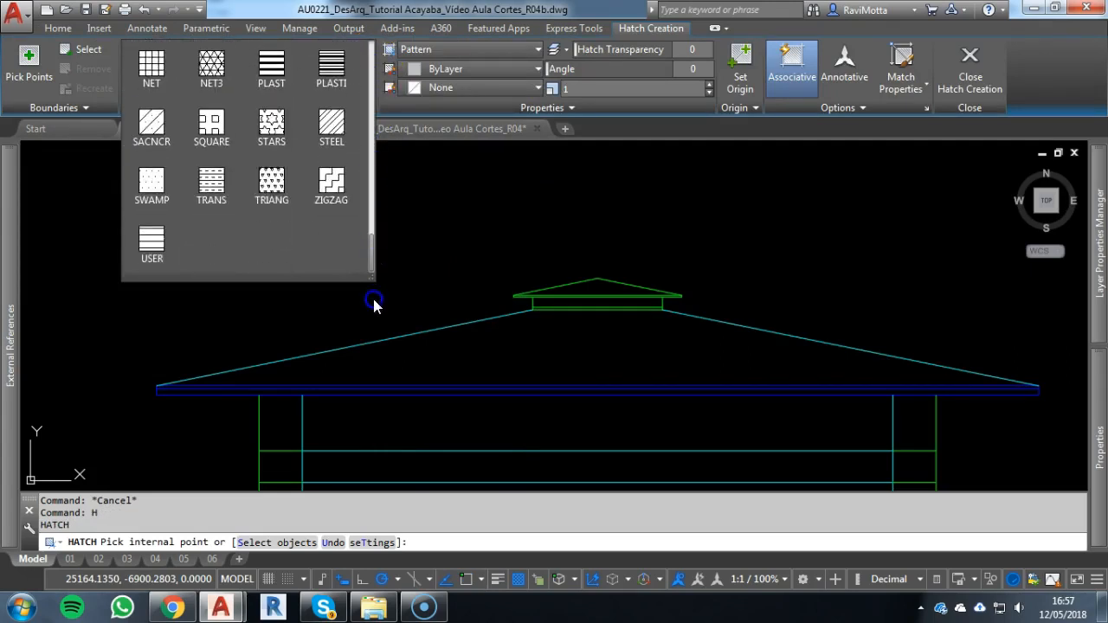
pyautogui.click(150, 244)
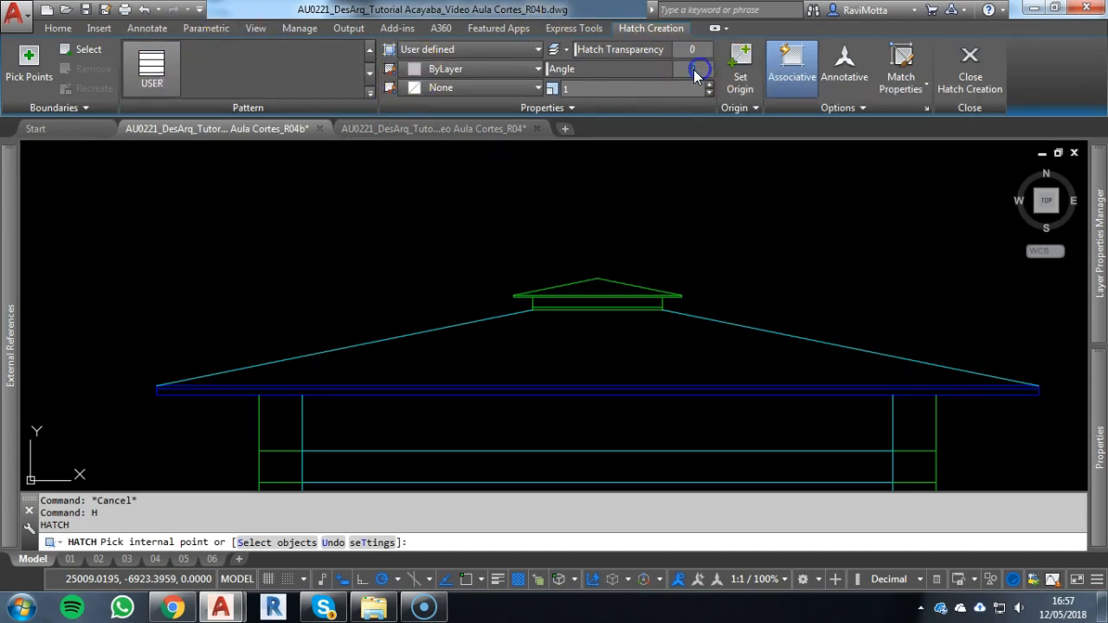
pyautogui.write('90')
pyautogui.press('Return')
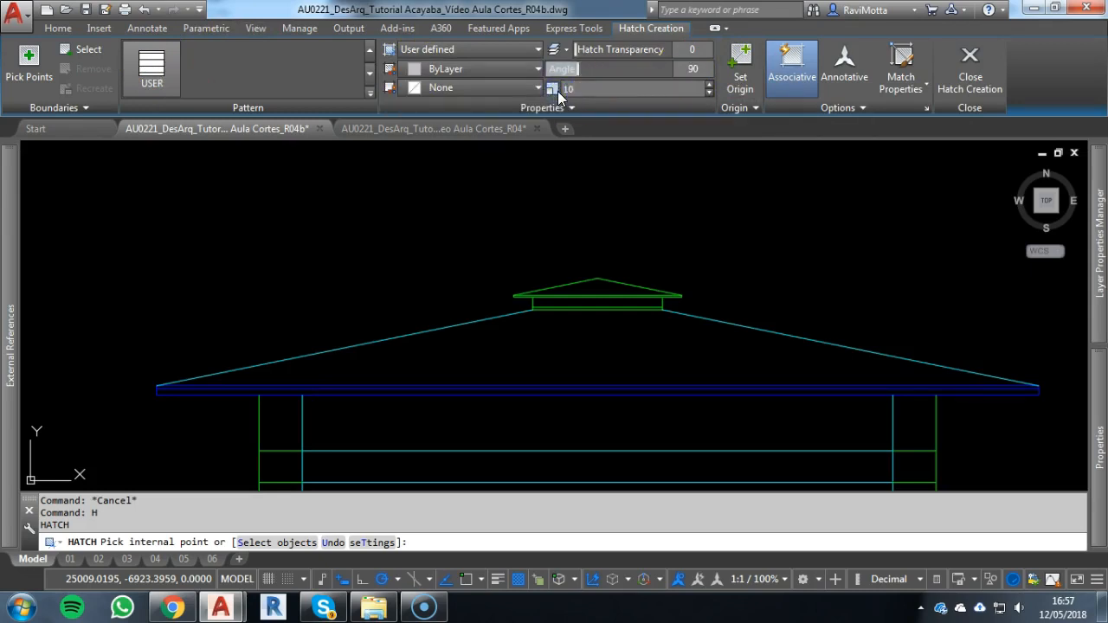
pyautogui.click(593, 349)
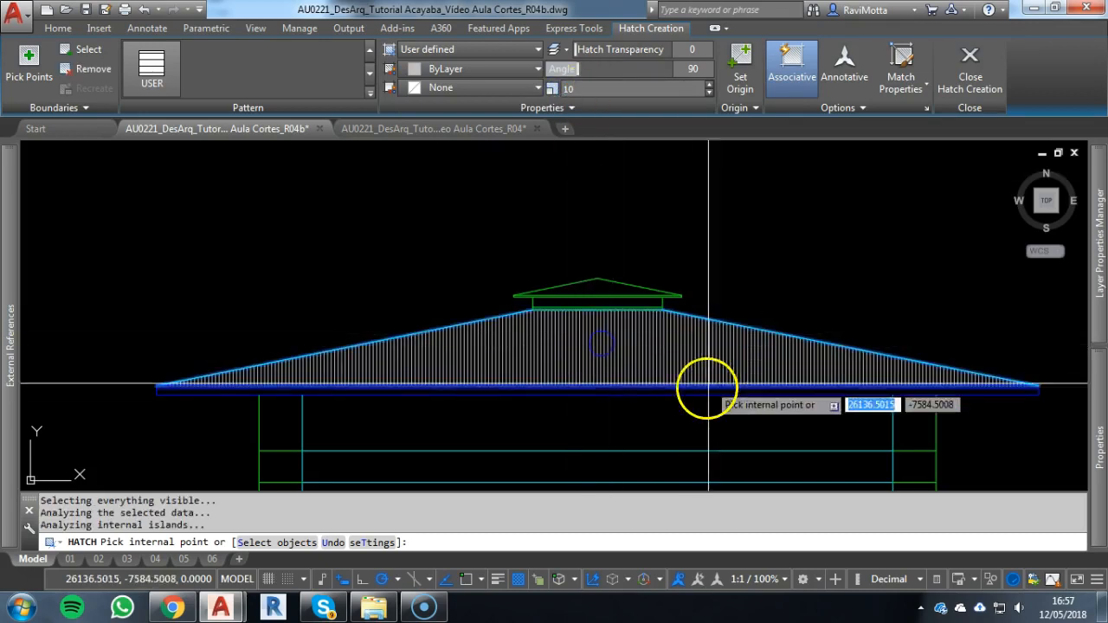
pyautogui.press('Escape')
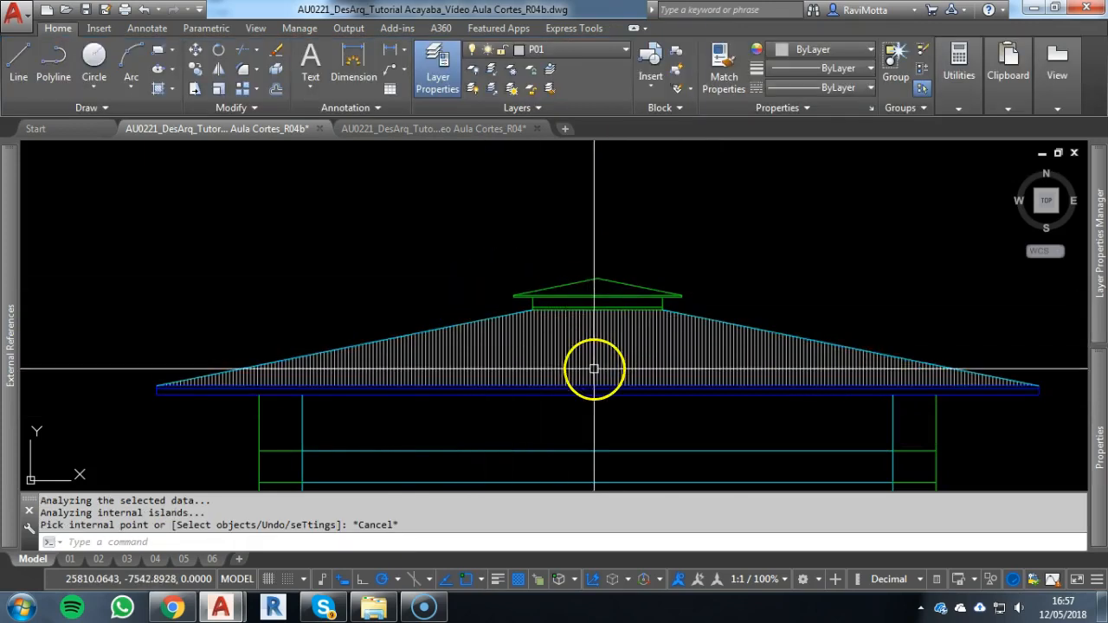
# Move the main roof's hatch to layer HACHURA 0.1mm
pyautogui.click(594, 359)
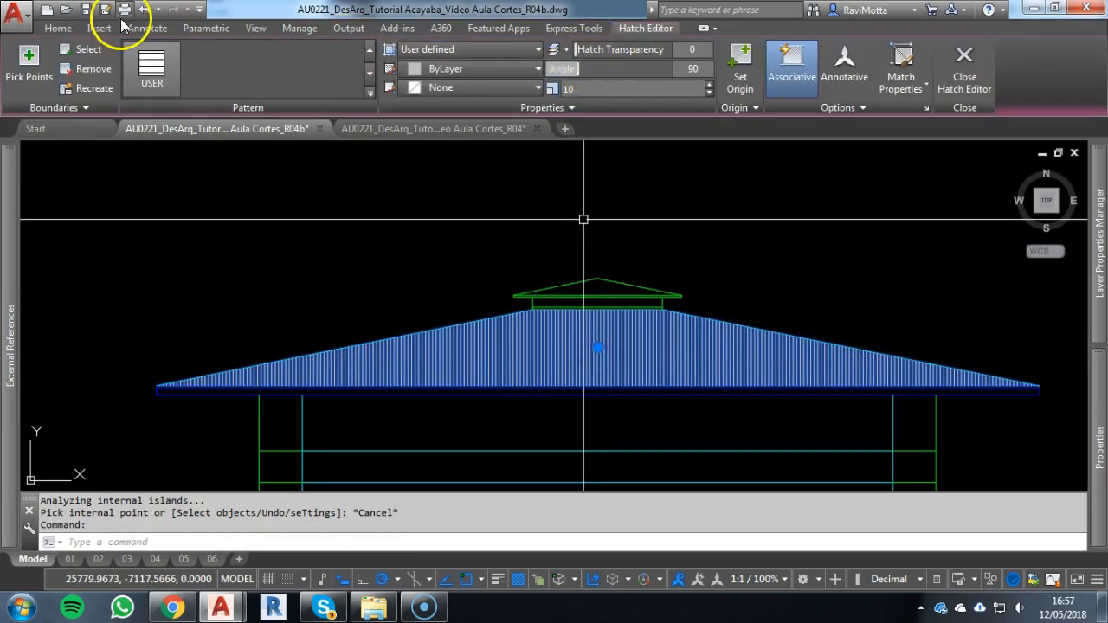
pyautogui.click(58, 29)
pyautogui.click(546, 49)
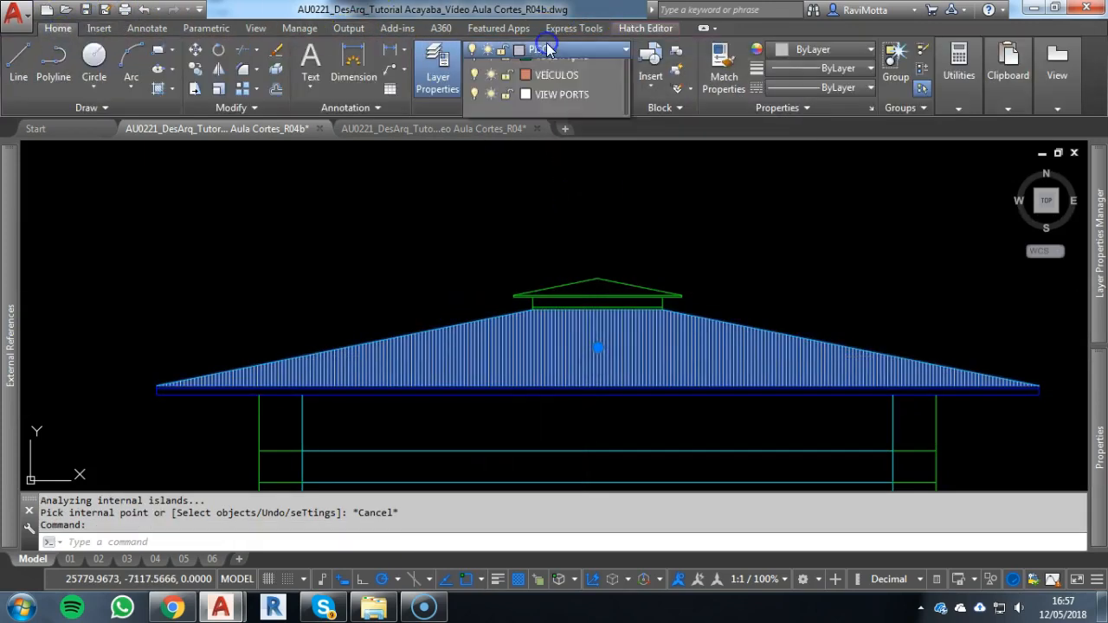
pyautogui.scroll(3, 556, 83)
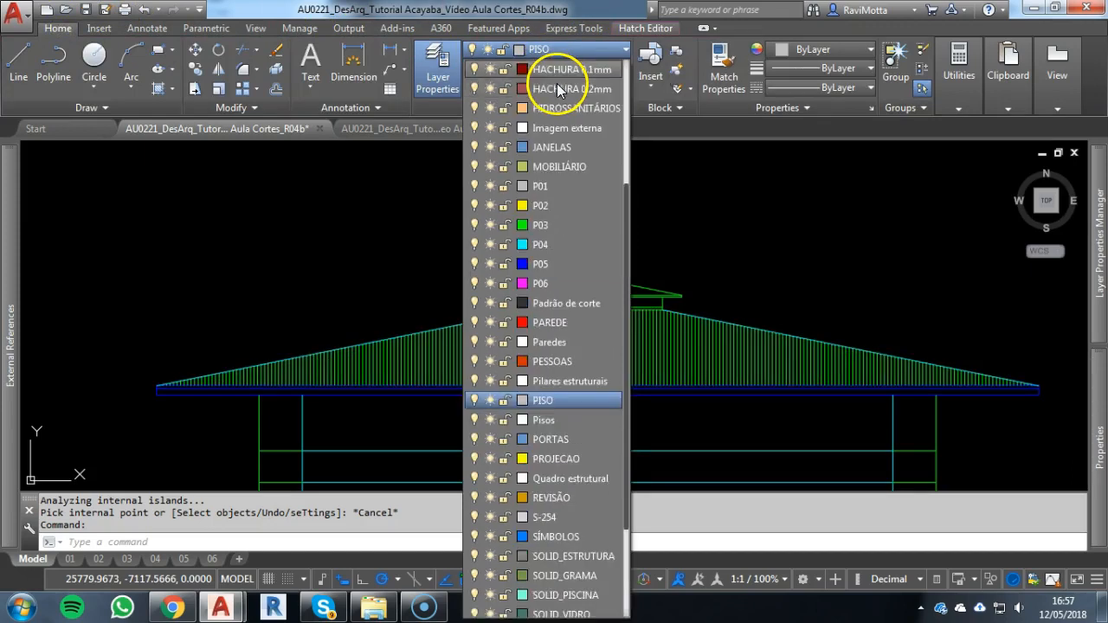
pyautogui.click(563, 65)
pyautogui.press('Escape')
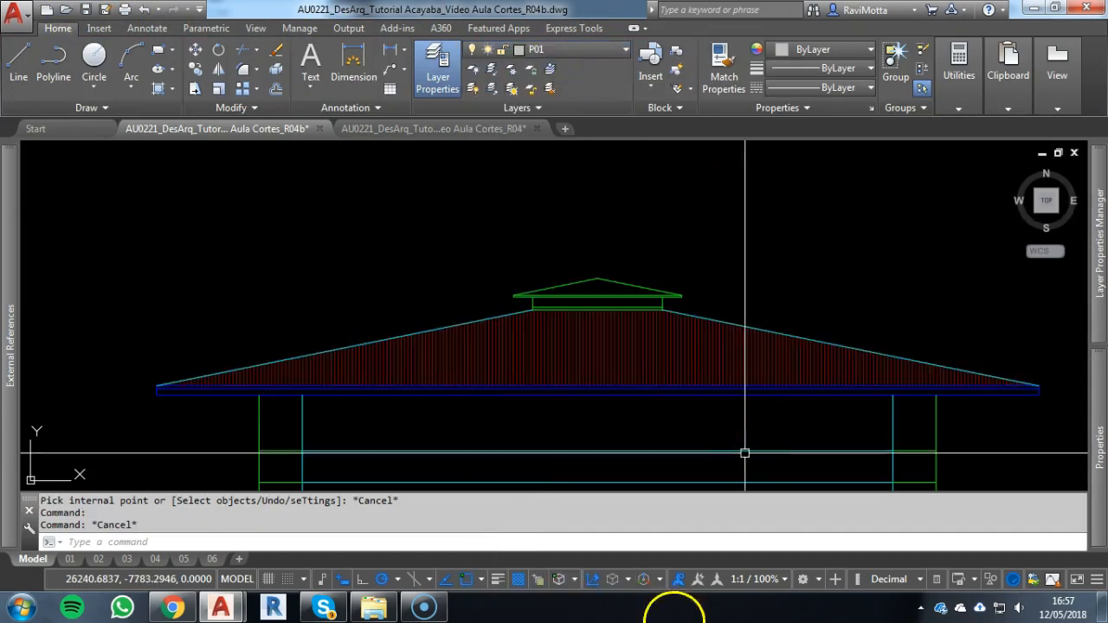
# Hatch the raised roof's wall above its base strip with the USER pattern at angle 0 and spacing 5
pyautogui.scroll(4, 514, 325)
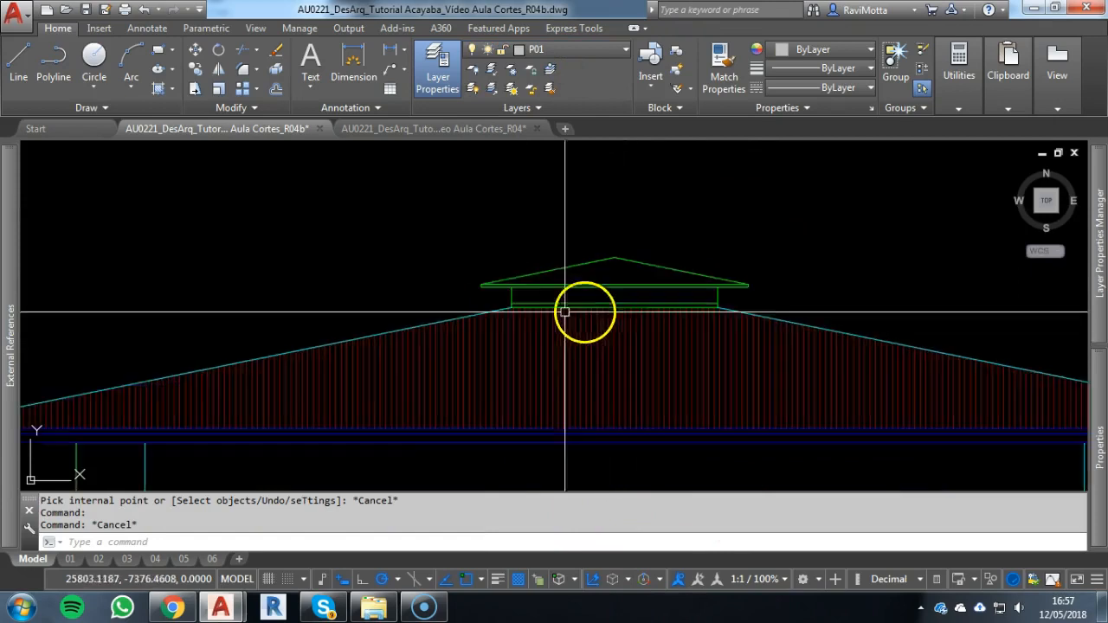
pyautogui.moveTo(542, 292); pyautogui.dragTo(378, 309, button='middle')
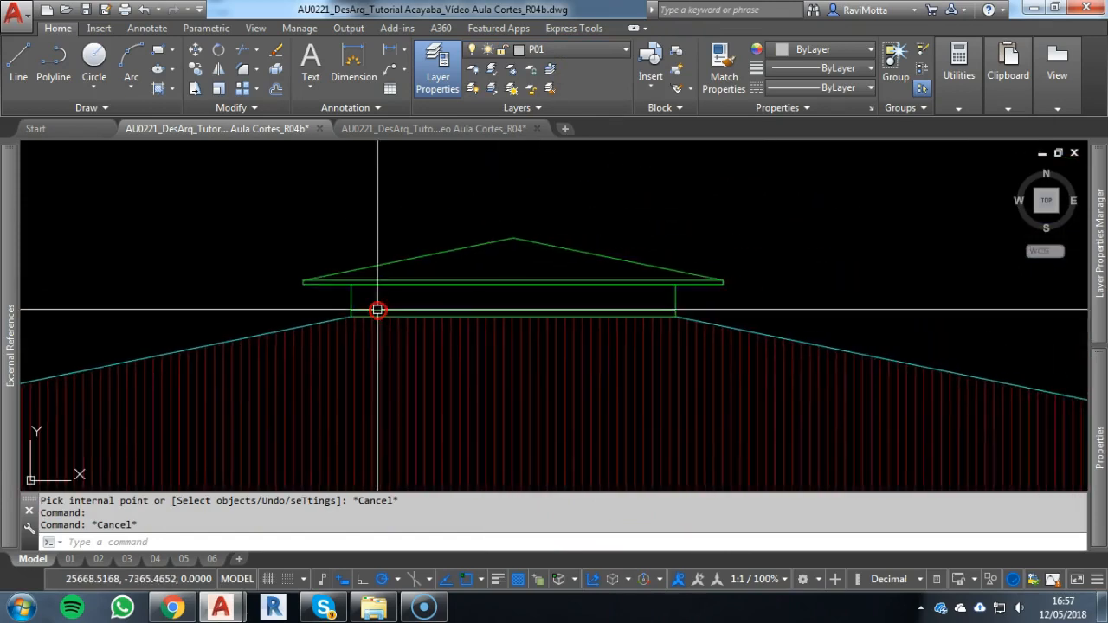
pyautogui.write('h')
pyautogui.press('Return')
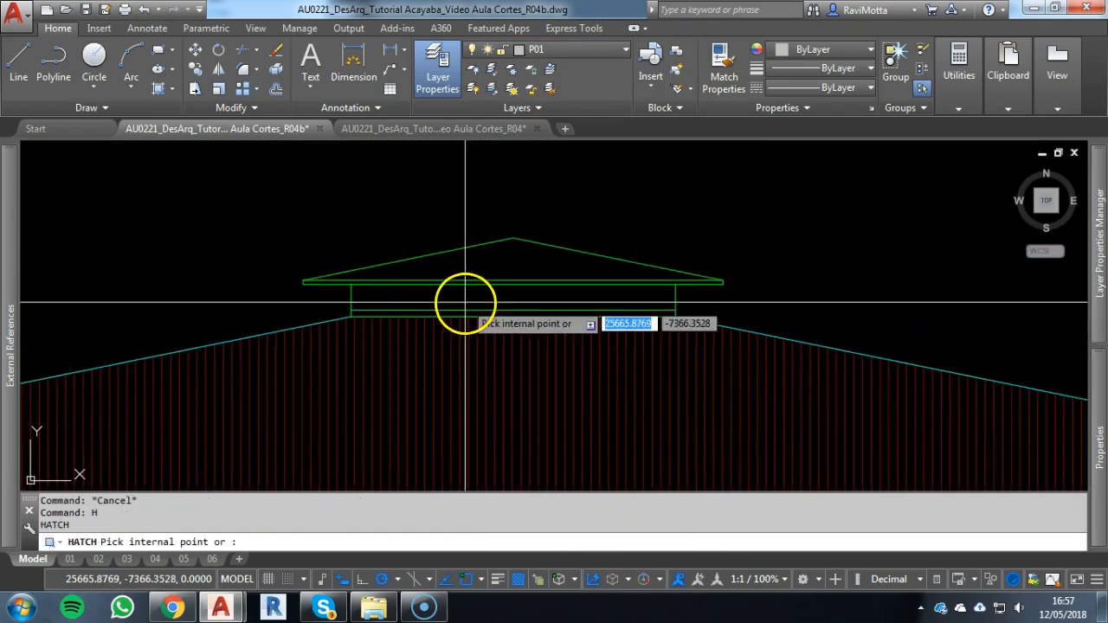
pyautogui.click(697, 68)
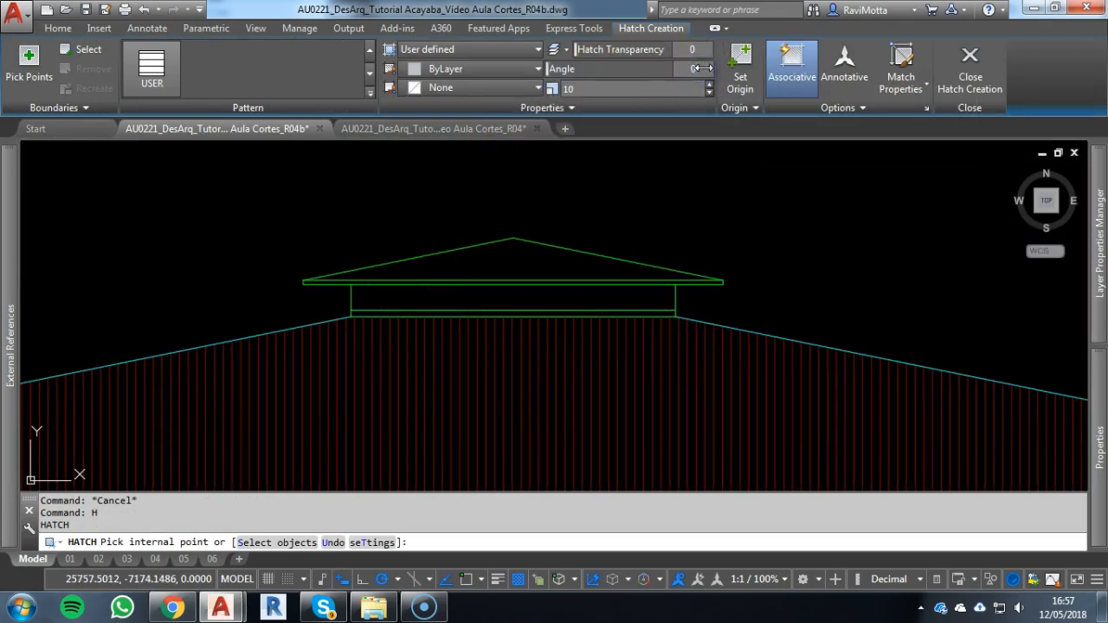
pyautogui.click(536, 302)
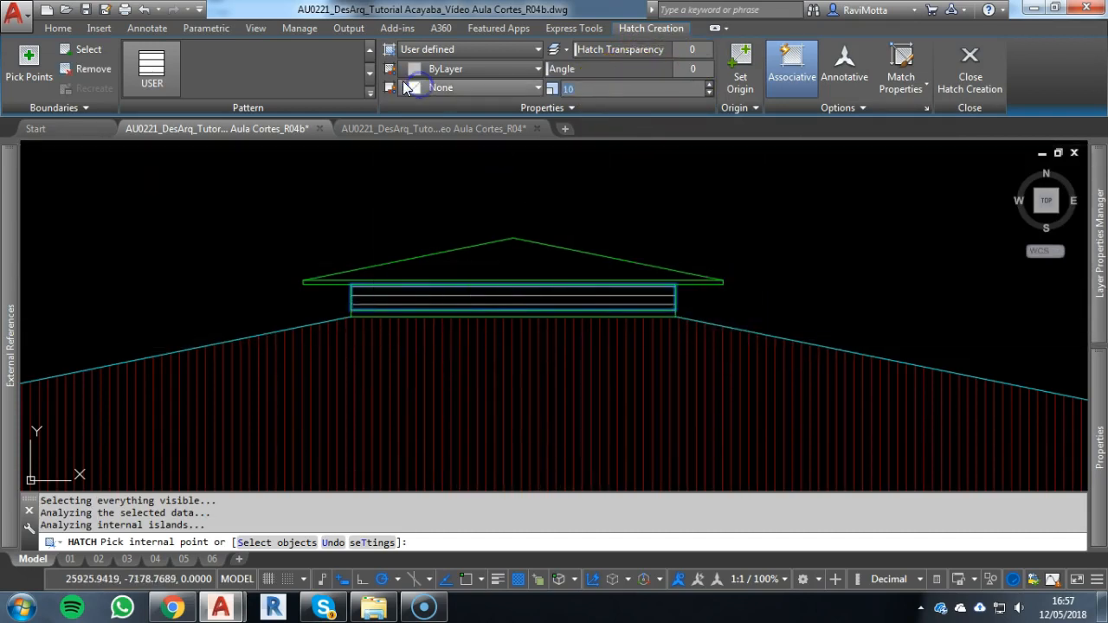
pyautogui.press('Escape')
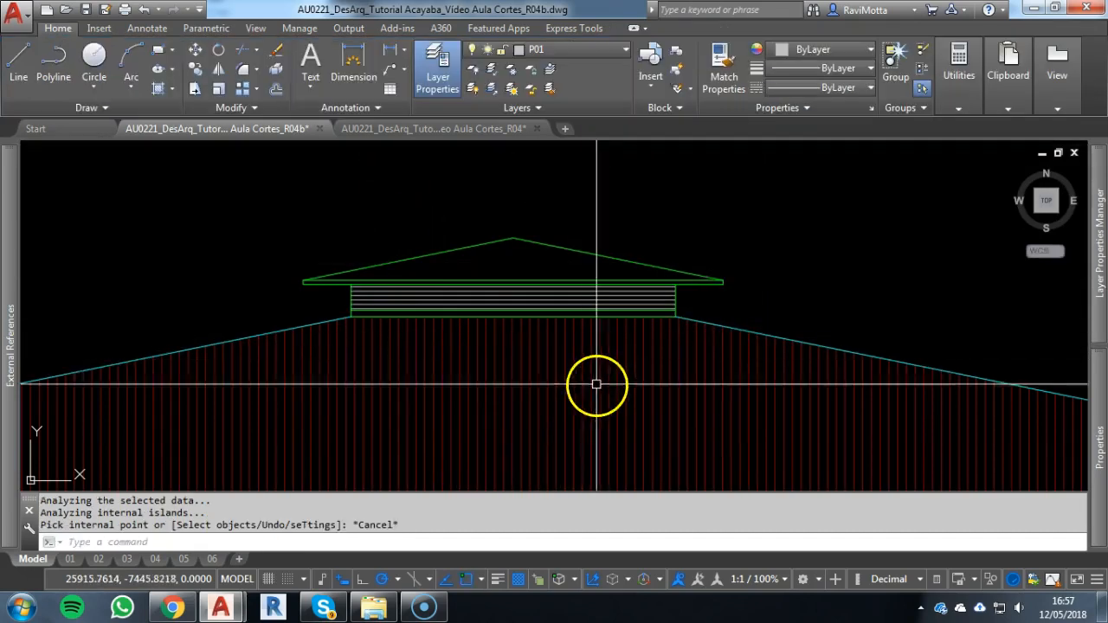
# Move the horizontal hatch on the raised roof's wall to layer HACHURA 0.1mm
pyautogui.click(522, 297)
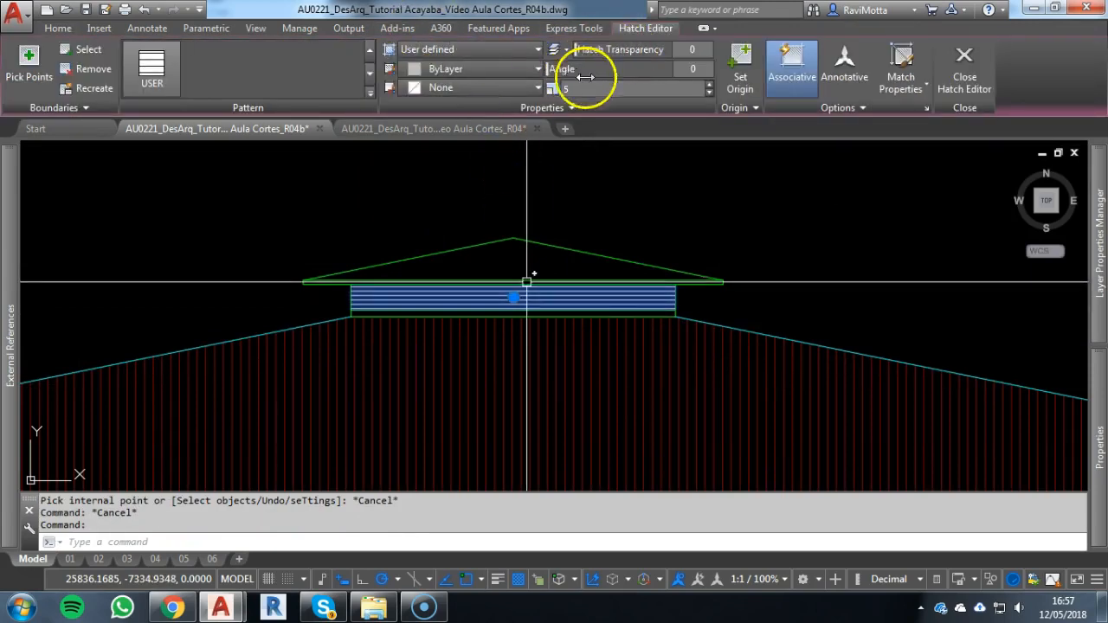
pyautogui.click(57, 28)
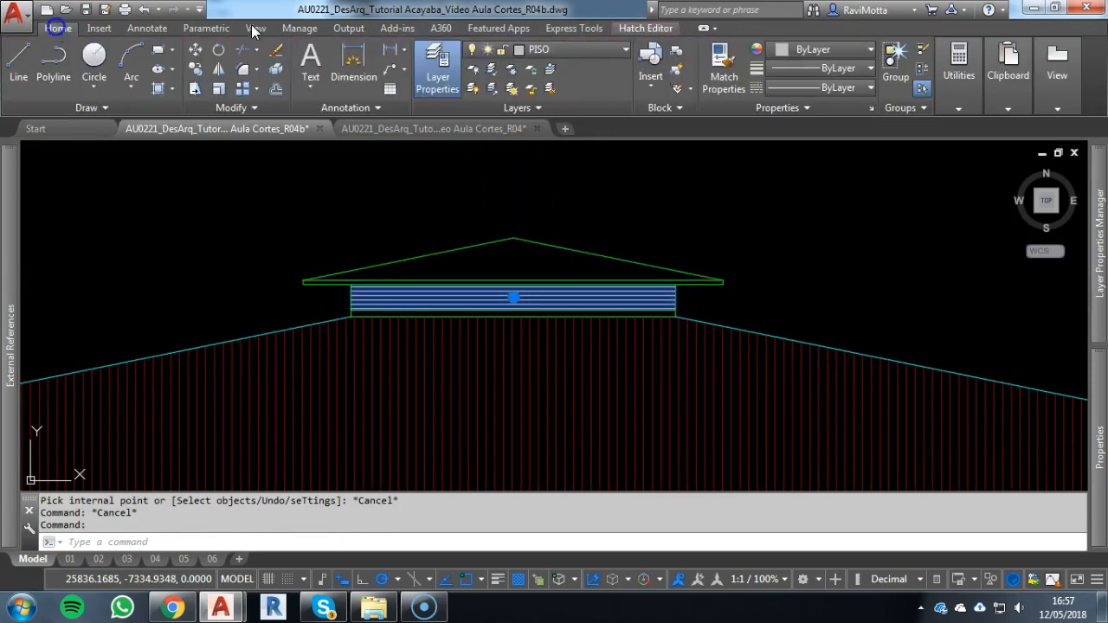
pyautogui.click(576, 59)
pyautogui.scroll(2, 557, 122)
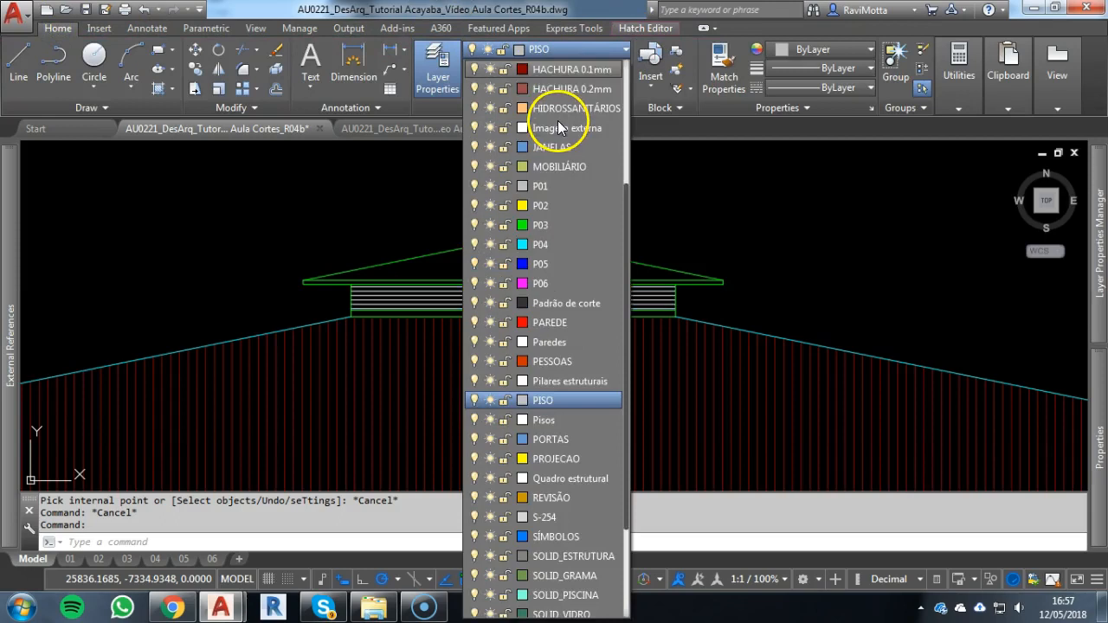
pyautogui.click(564, 69)
pyautogui.scroll(-1, 680, 259)
pyautogui.press('Escape')
pyautogui.scroll(-3, 399, 265)
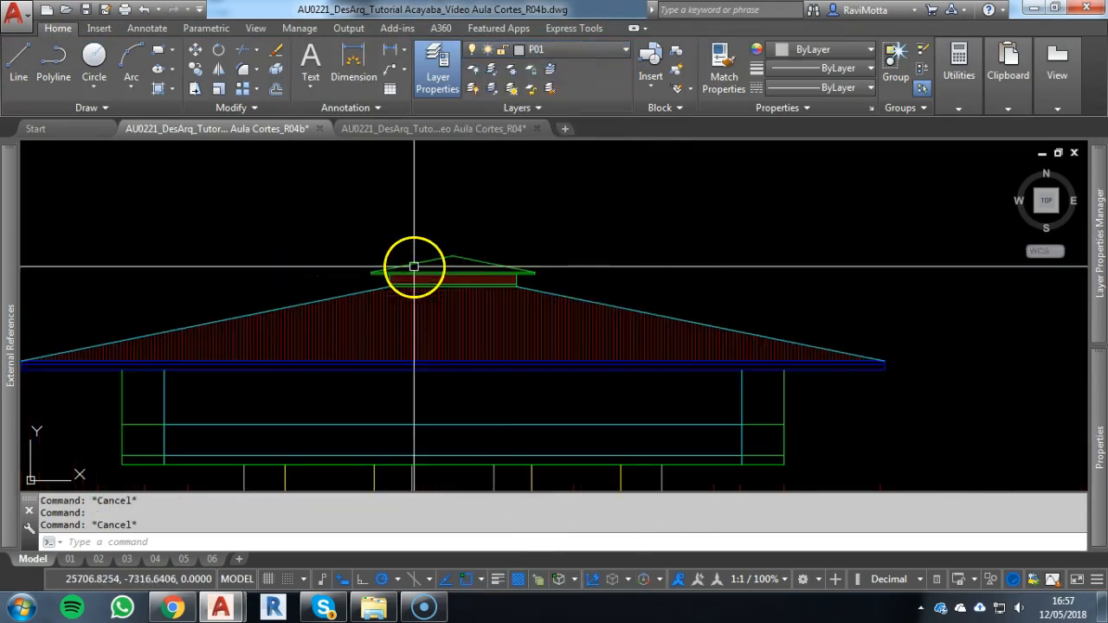
# Move the roof structure plan with its frame straight up about 9995 units, above the two floor plans
pyautogui.scroll(-2, 457, 407)
pyautogui.moveTo(528, 321); pyautogui.dragTo(574, 262, button='middle')
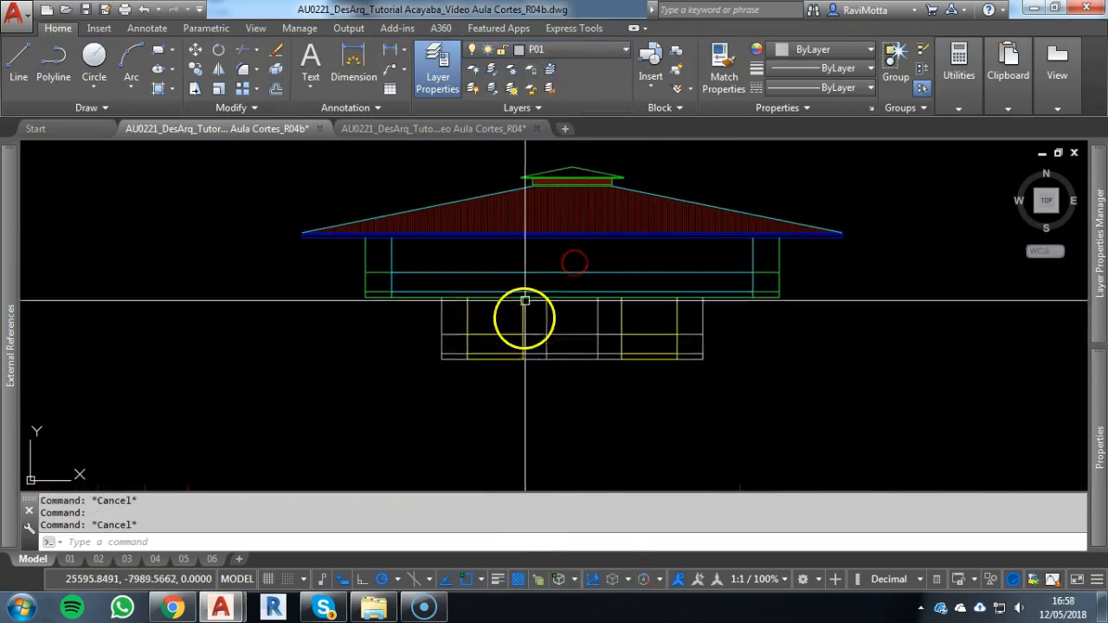
pyautogui.scroll(2, 487, 299)
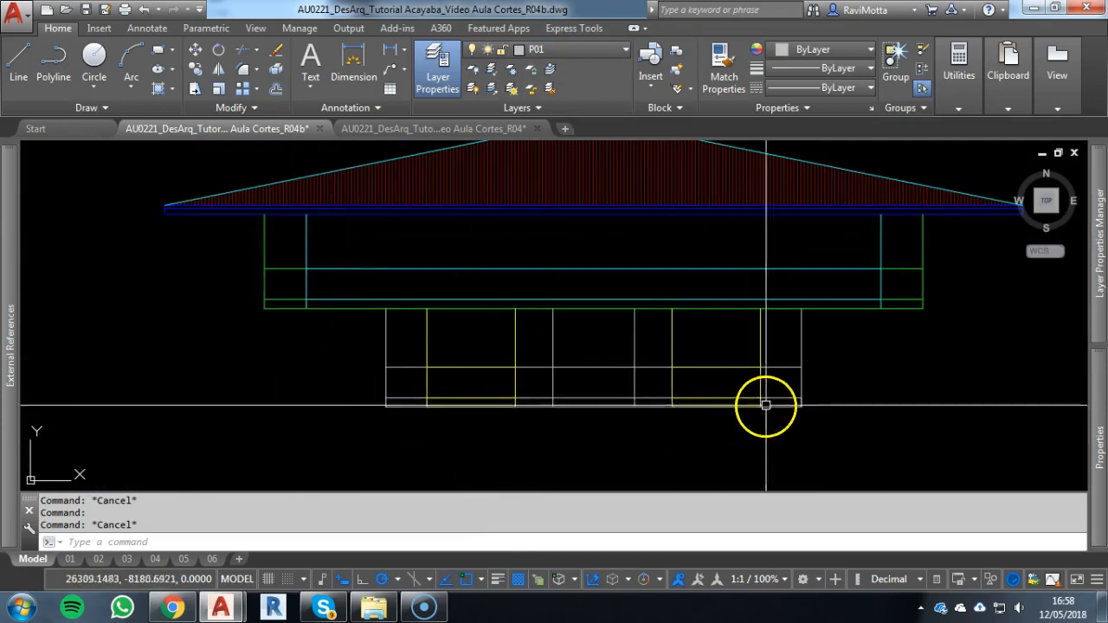
pyautogui.moveTo(786, 297); pyautogui.dragTo(777, 346, button='middle')
pyautogui.scroll(-2, 354, 307)
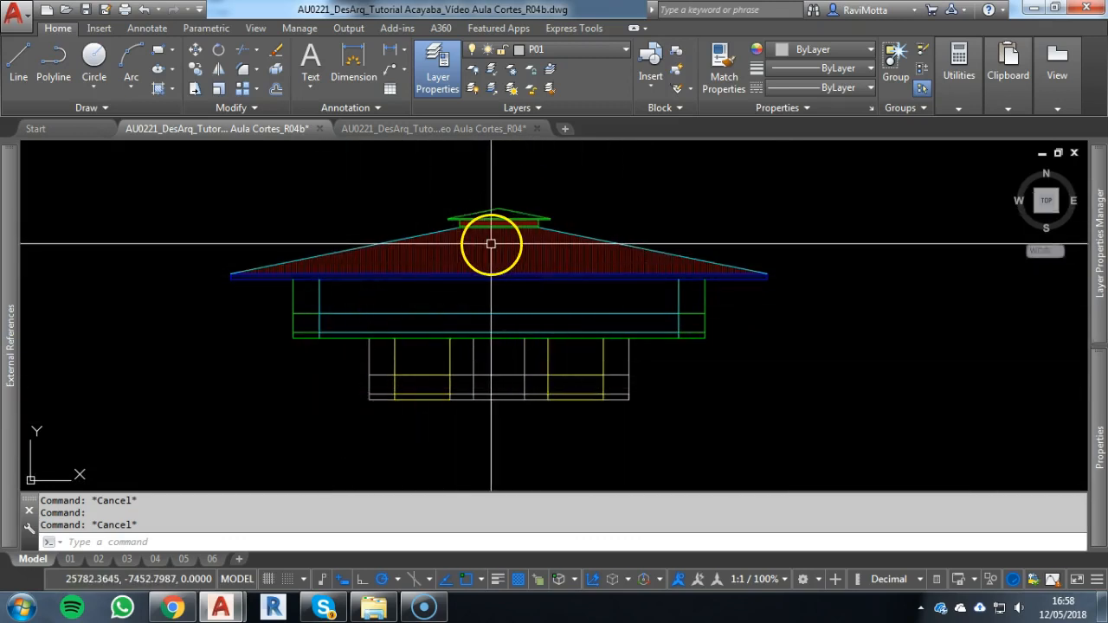
pyautogui.scroll(-3, 485, 244)
pyautogui.moveTo(486, 247); pyautogui.dragTo(540, 415, button='middle')
pyautogui.scroll(-5, 537, 303)
pyautogui.moveTo(536, 303); pyautogui.dragTo(536, 421, button='middle')
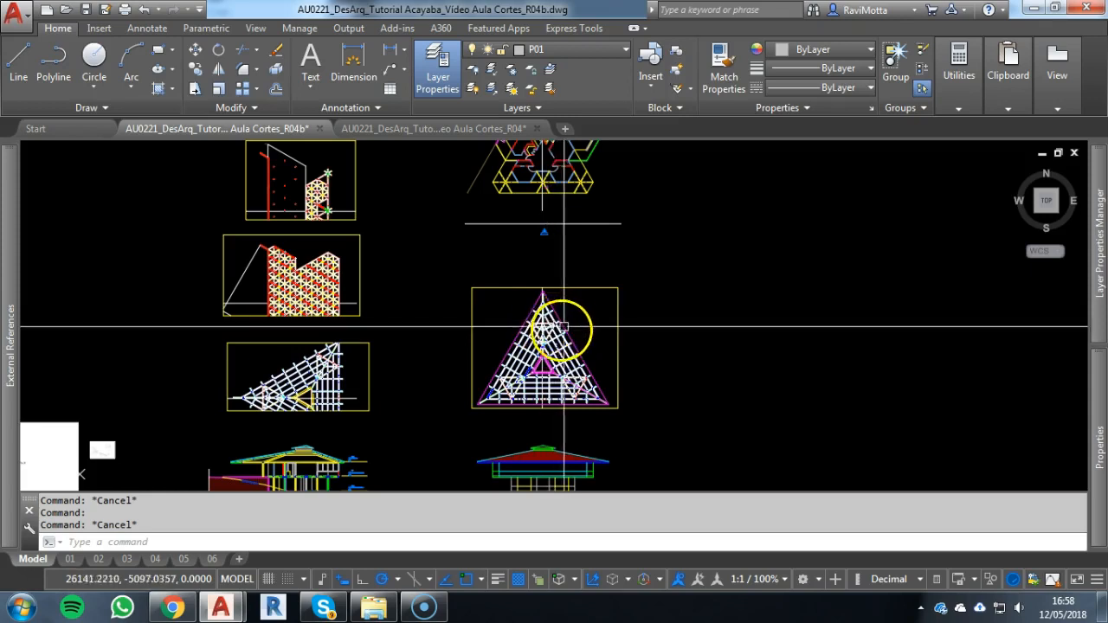
pyautogui.click(647, 258)
pyautogui.click(413, 423)
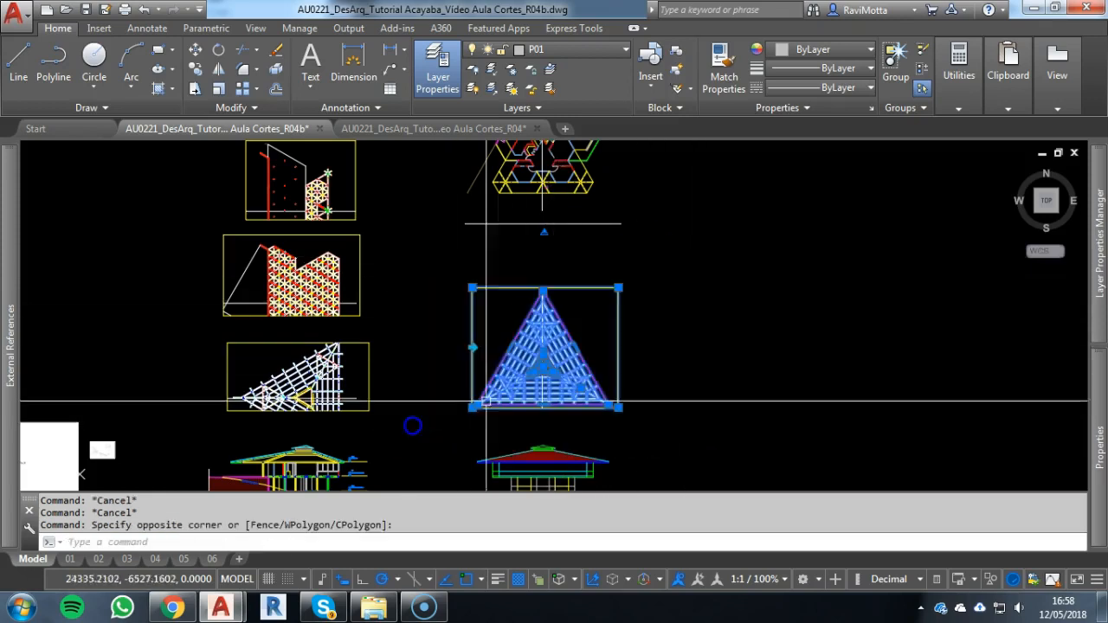
pyautogui.write('co')
pyautogui.press('space')
pyautogui.click(704, 402)
pyautogui.moveTo(693, 360); pyautogui.dragTo(690, 494, button='middle')
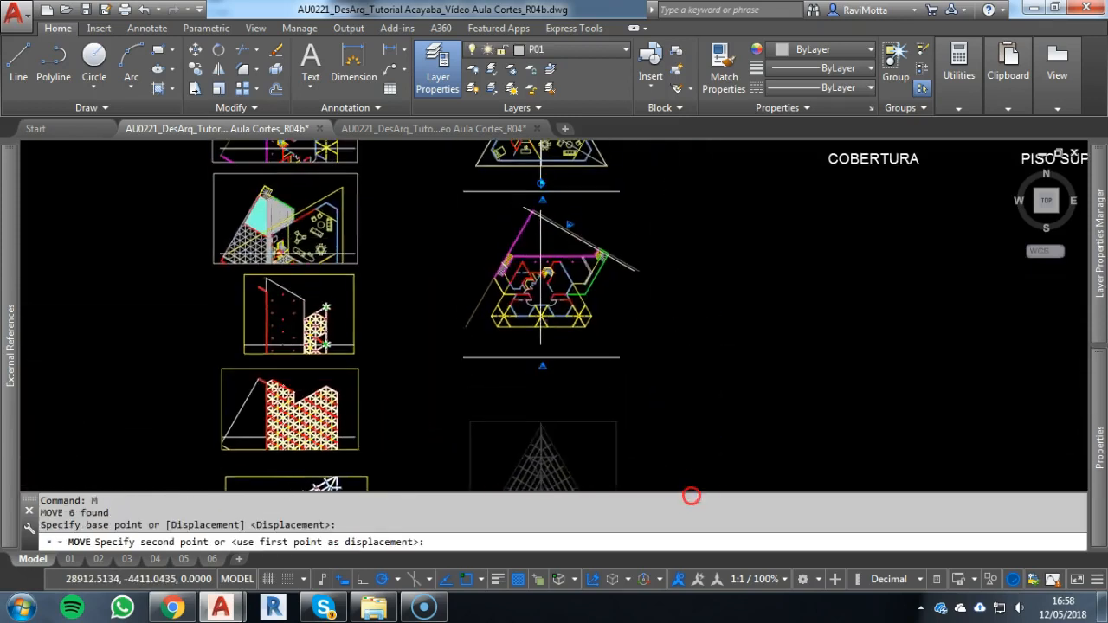
pyautogui.scroll(-5, 679, 322)
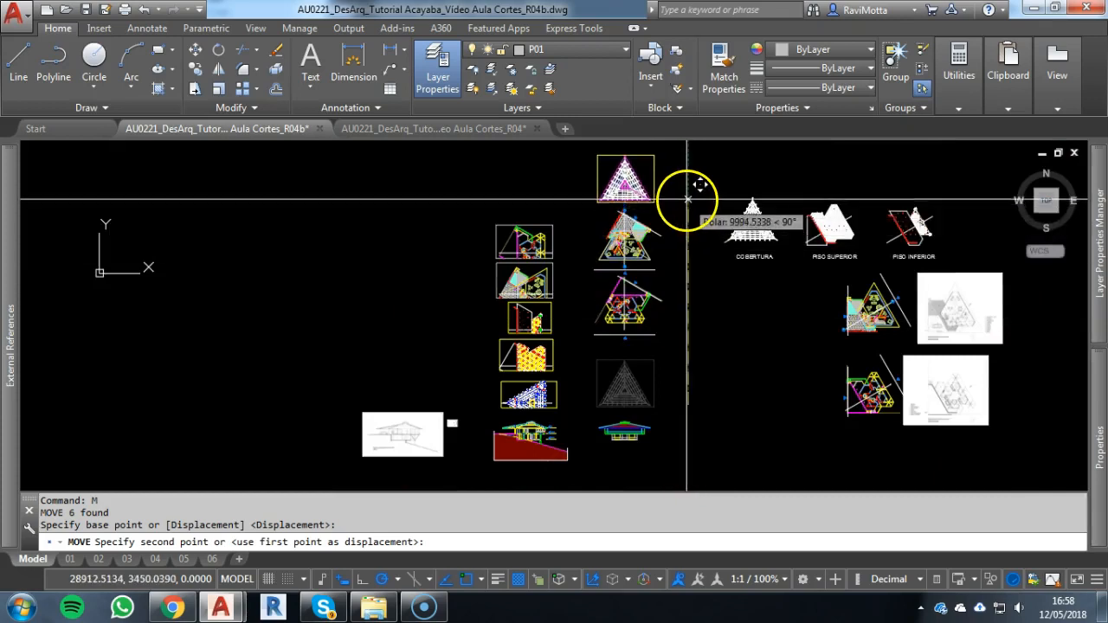
pyautogui.click(688, 199)
pyautogui.press('Escape')
# Move the upper floor plan with its section lines straight down about 6760 units, directly above façade 02
pyautogui.click(631, 249)
pyautogui.press('Escape')
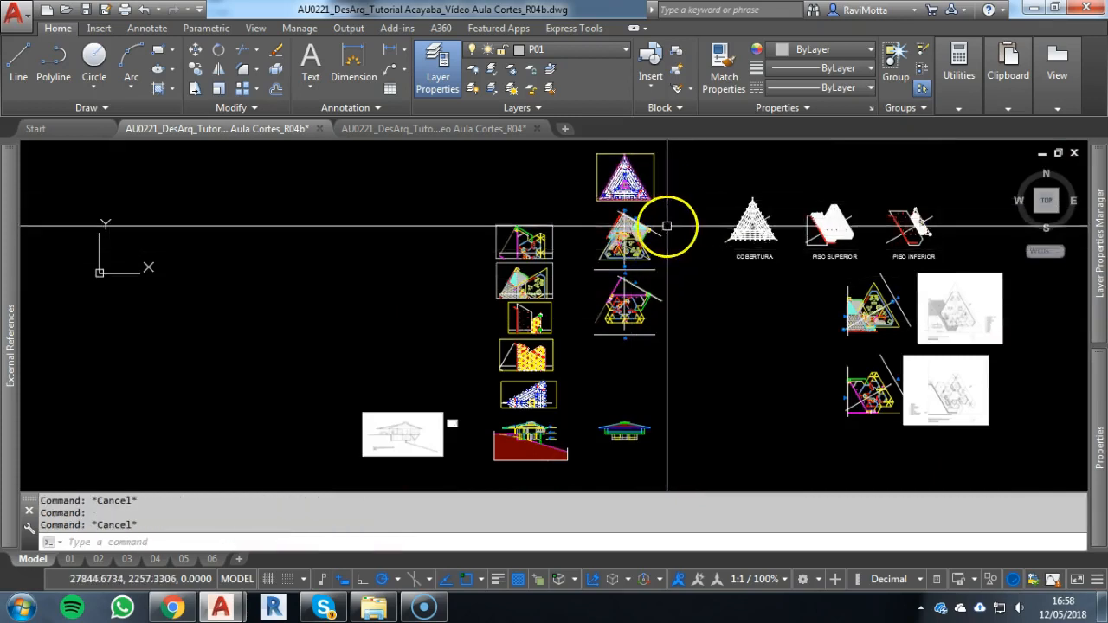
pyautogui.click(666, 225)
pyautogui.click(597, 257)
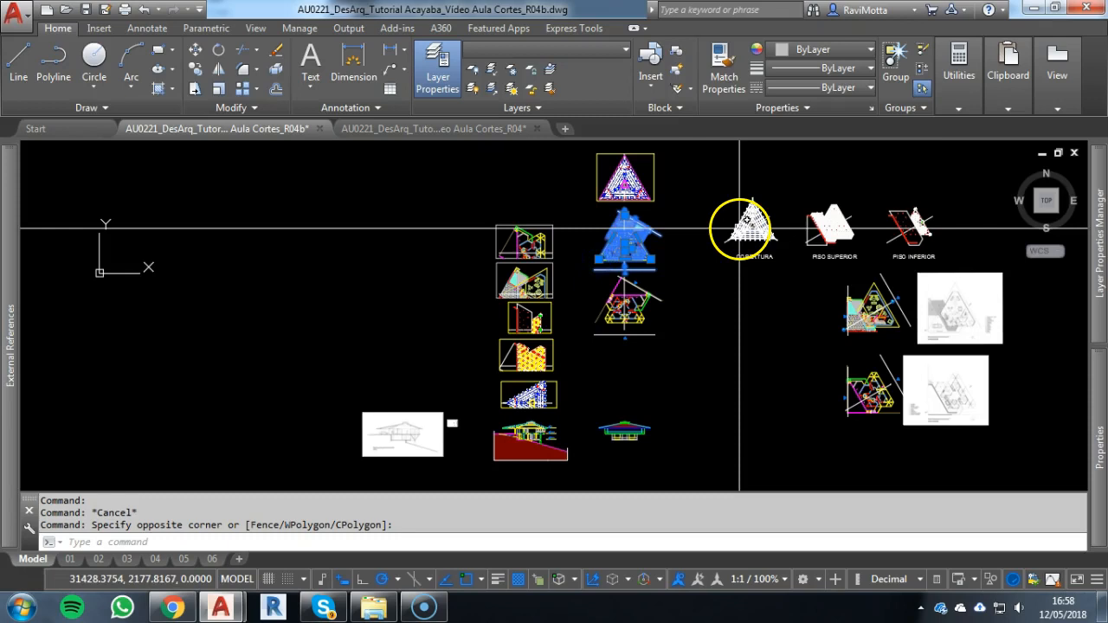
pyautogui.write('M')
pyautogui.press('Return')
pyautogui.click(688, 264)
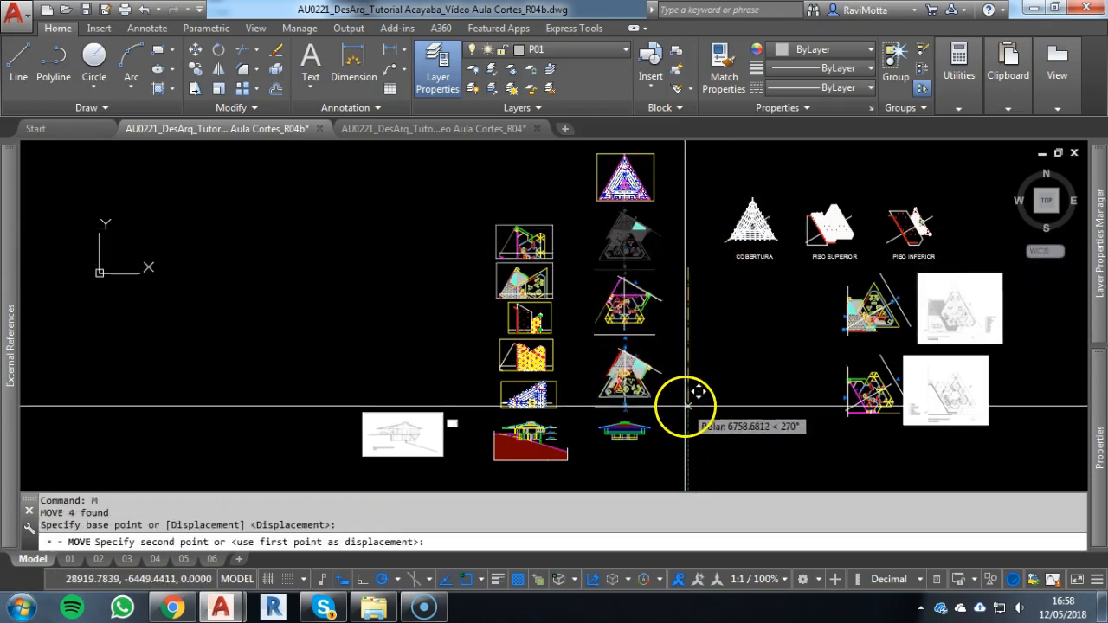
pyautogui.press('Escape')
pyautogui.scroll(12, 624, 430)
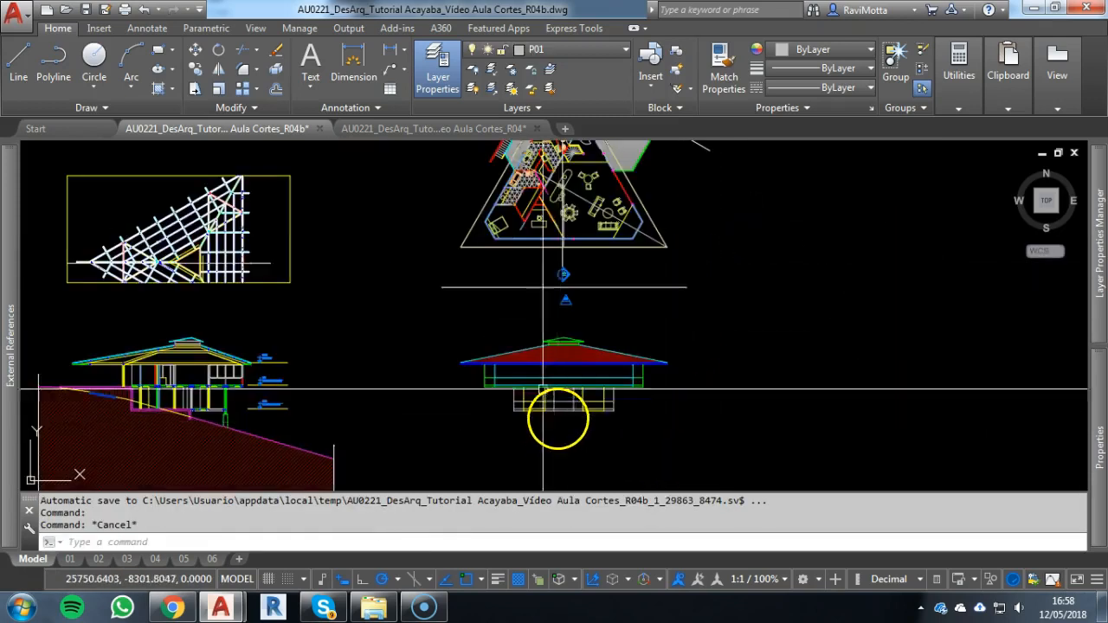
pyautogui.scroll(-8, 569, 360)
pyautogui.scroll(8, 577, 366)
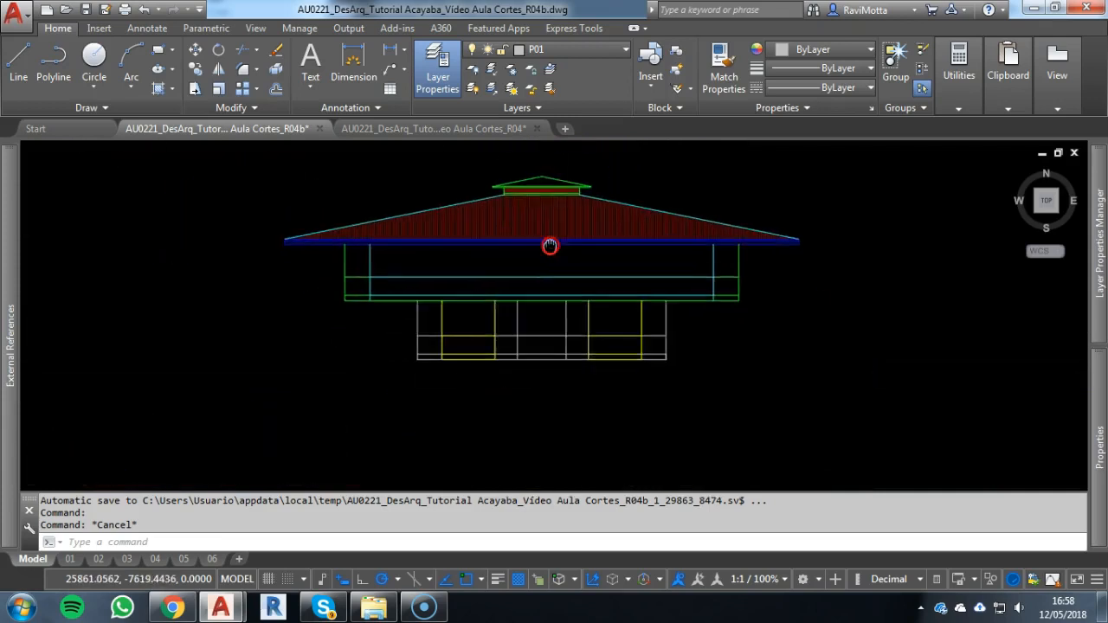
pyautogui.moveTo(545, 252); pyautogui.dragTo(563, 314, button='middle')
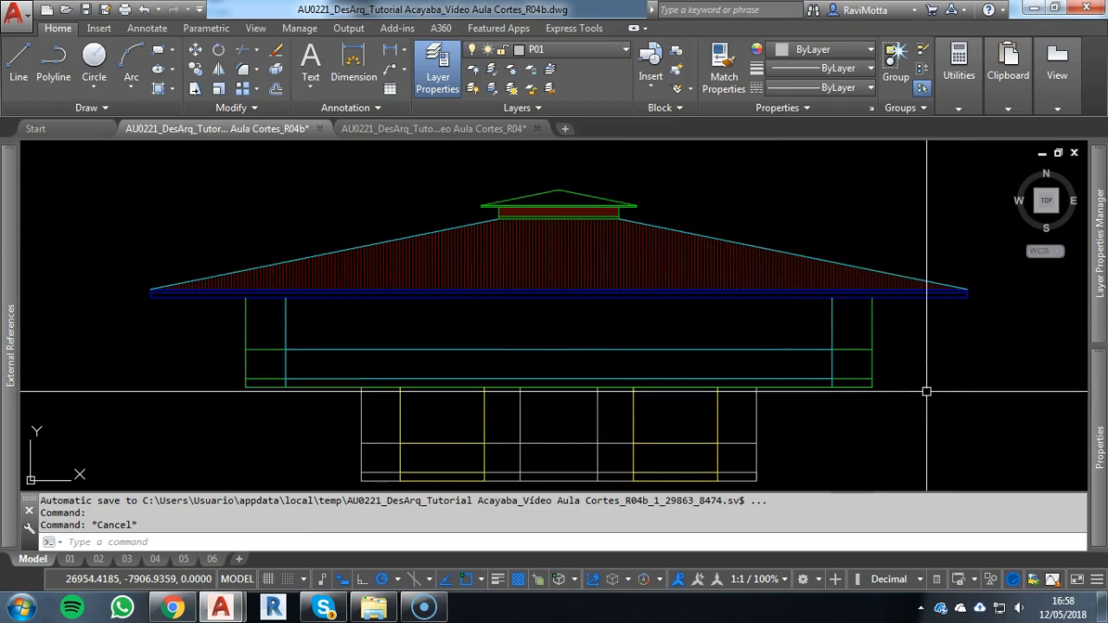
# Draw vertical construction lines through the inner edge and outermost vertex of the post at the upper floor plan's lower-right corner
pyautogui.click(817, 350)
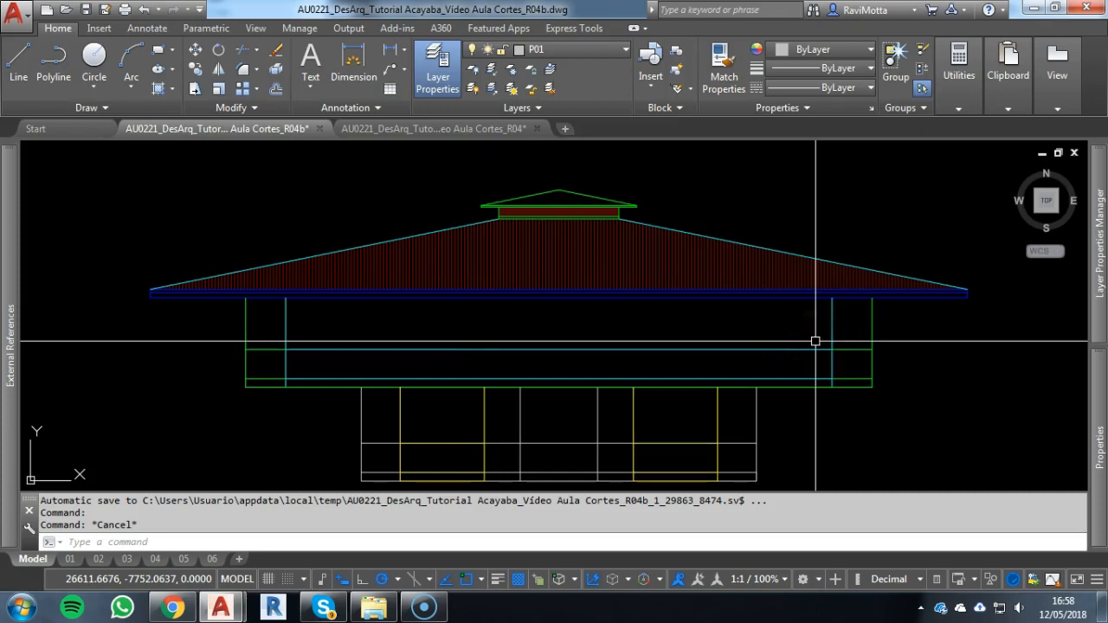
pyautogui.scroll(-3, 815, 341)
pyautogui.moveTo(813, 336)
pyautogui.mouseDown(button='middle')
pyautogui.moveTo(818, 519)
pyautogui.moveTo(802, 553)
pyautogui.mouseUp(button='middle')
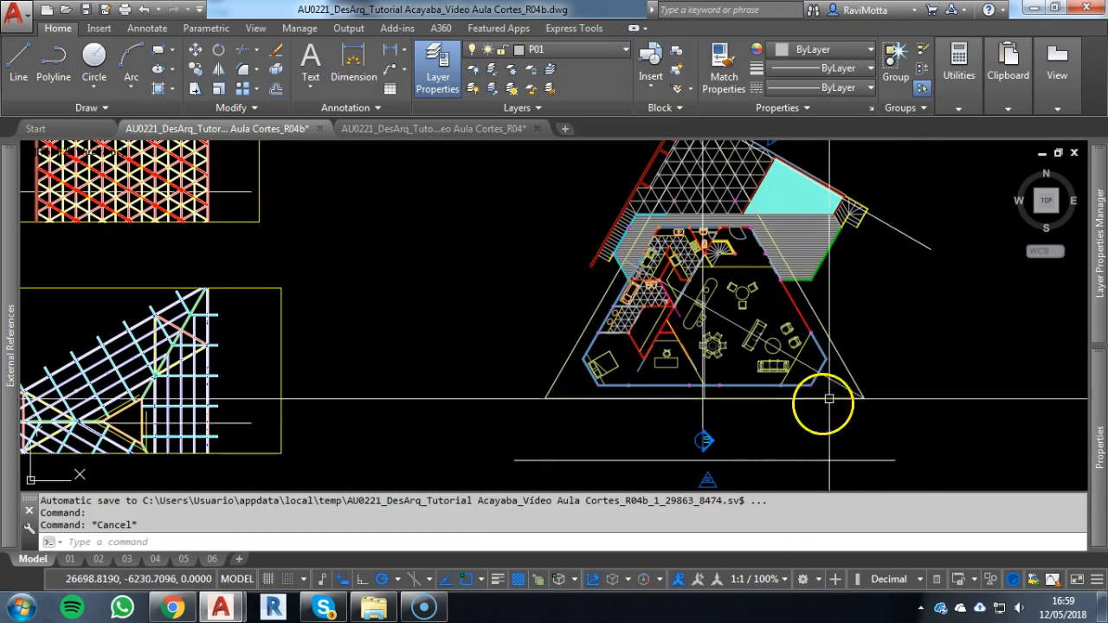
pyautogui.scroll(5, 846, 398)
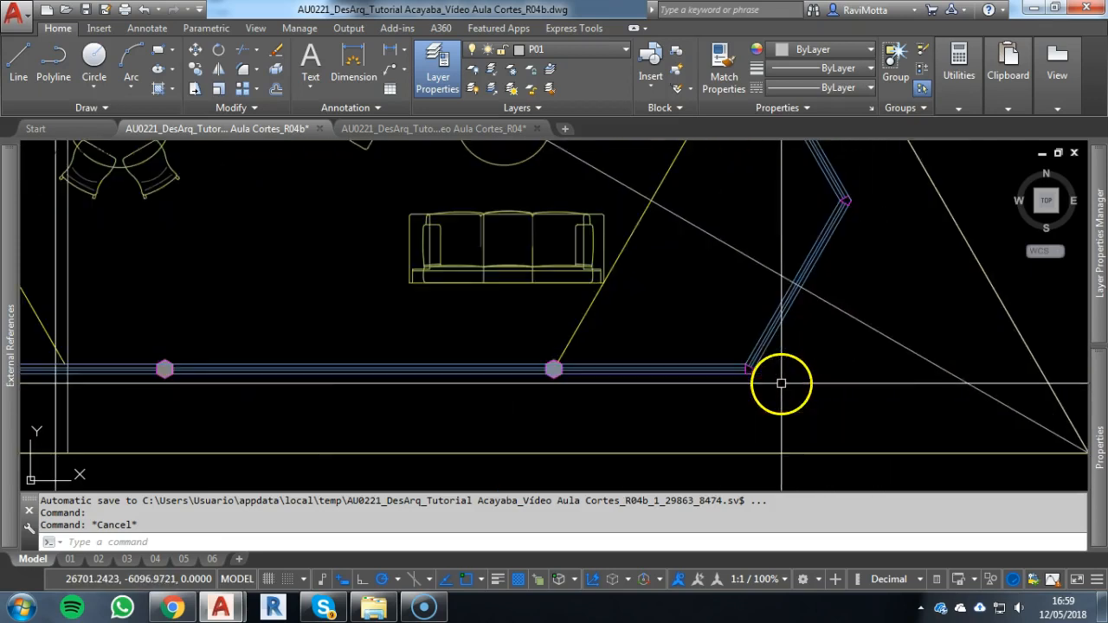
pyautogui.scroll(4, 726, 394)
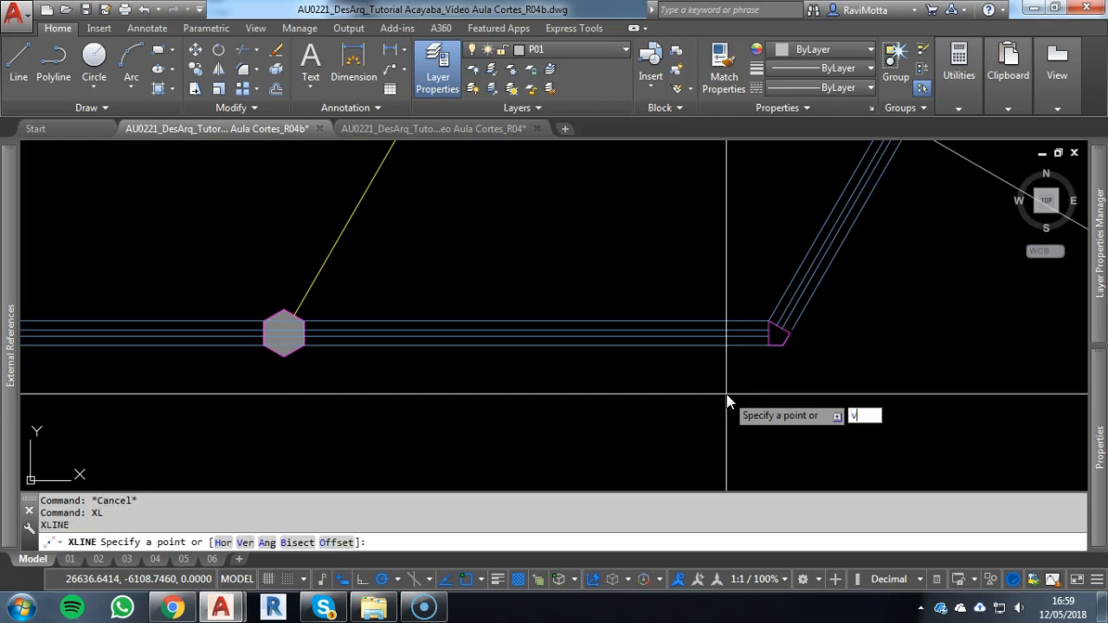
pyautogui.press('Return')
pyautogui.scroll(2, 768, 352)
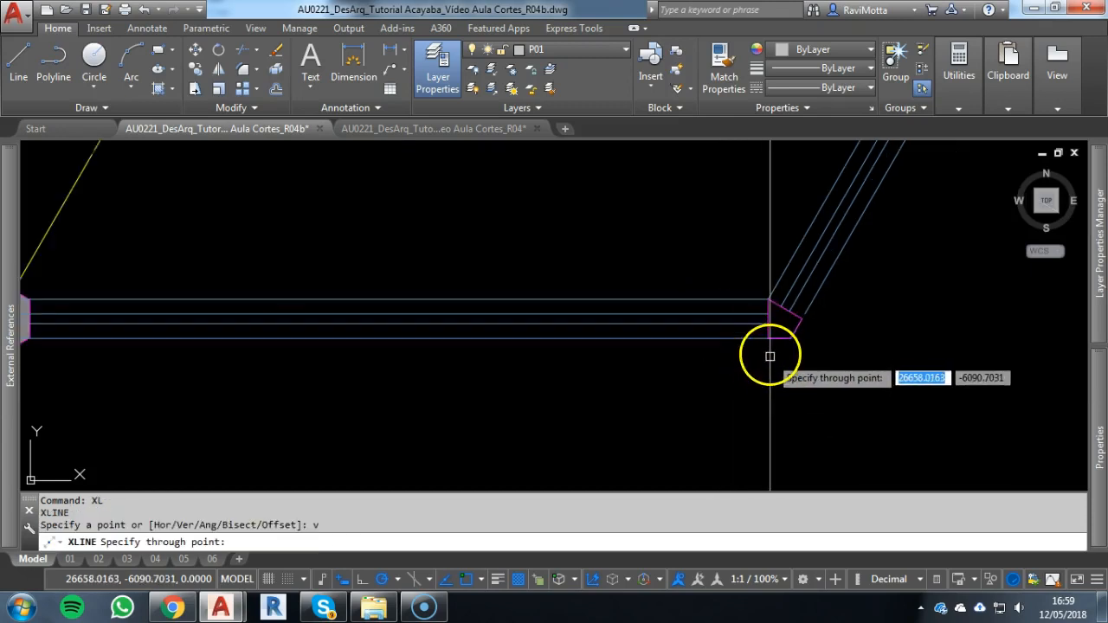
pyautogui.click(768, 338)
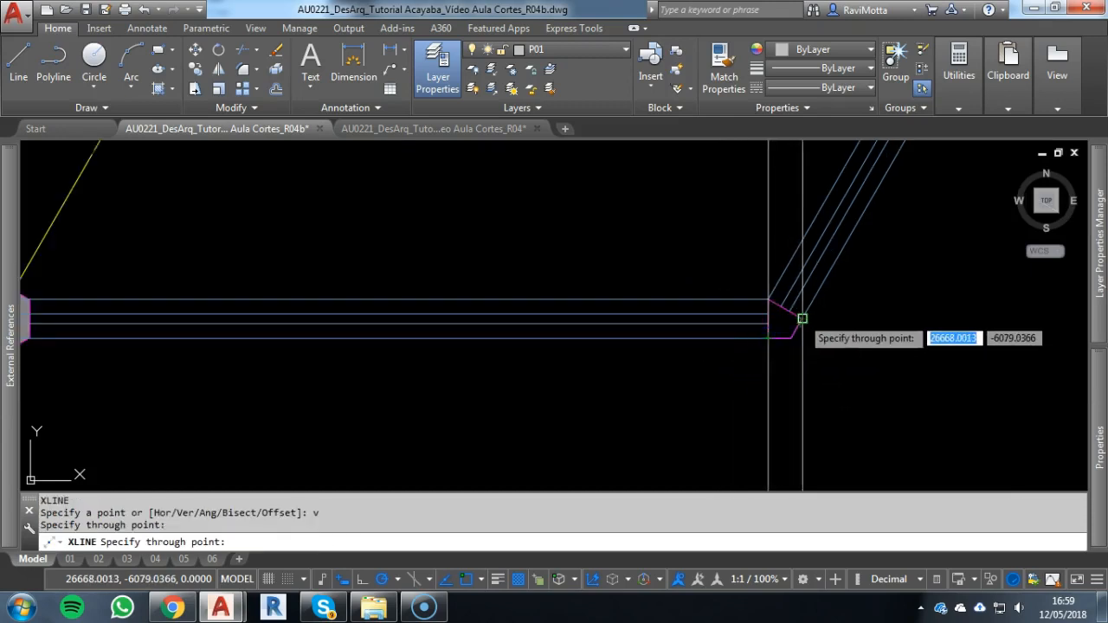
pyautogui.click(802, 319)
# Add a vertical construction line through the lower outer corner of the post at the plan's rightmost wall bend
pyautogui.scroll(-1, 848, 307)
pyautogui.moveTo(848, 308); pyautogui.dragTo(648, 502, button='middle')
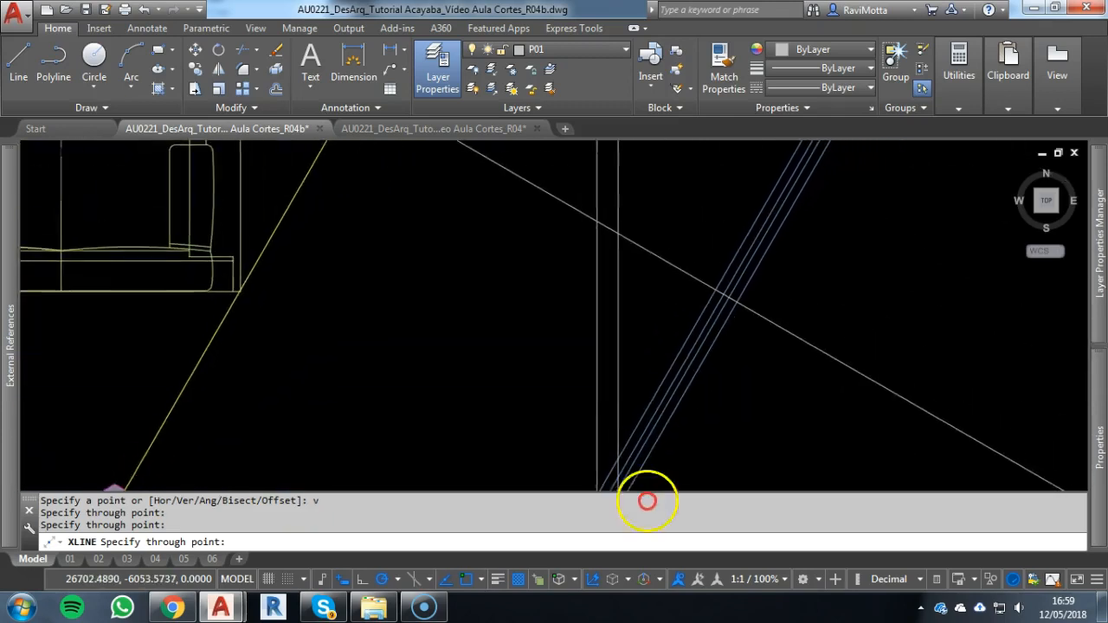
pyautogui.scroll(-3, 679, 349)
pyautogui.scroll(4, 709, 278)
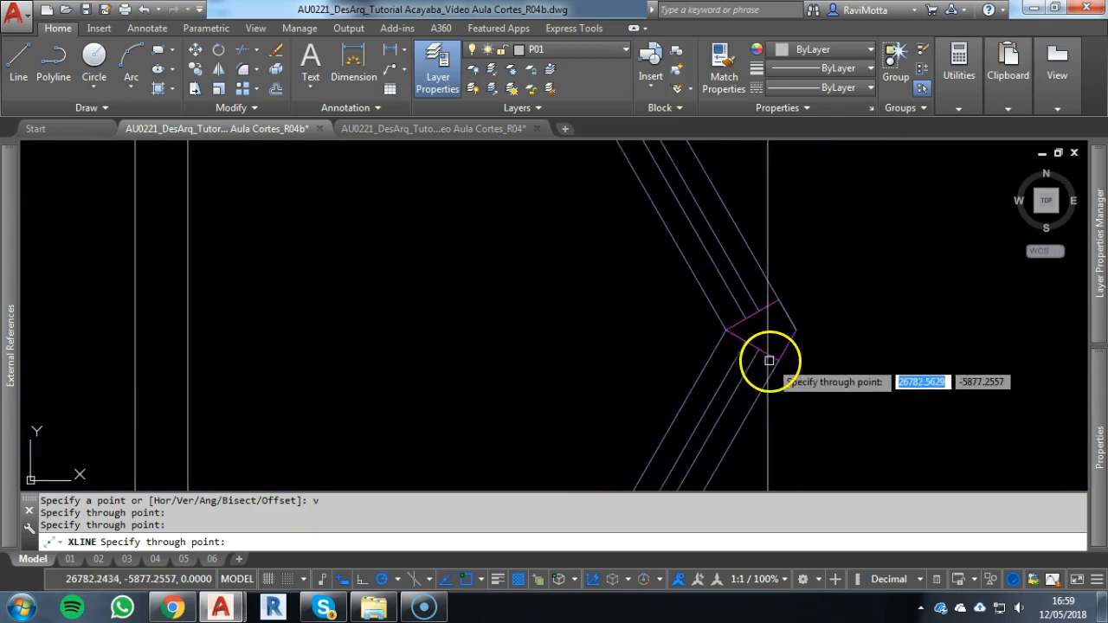
pyautogui.click(779, 360)
pyautogui.scroll(-6, 576, 437)
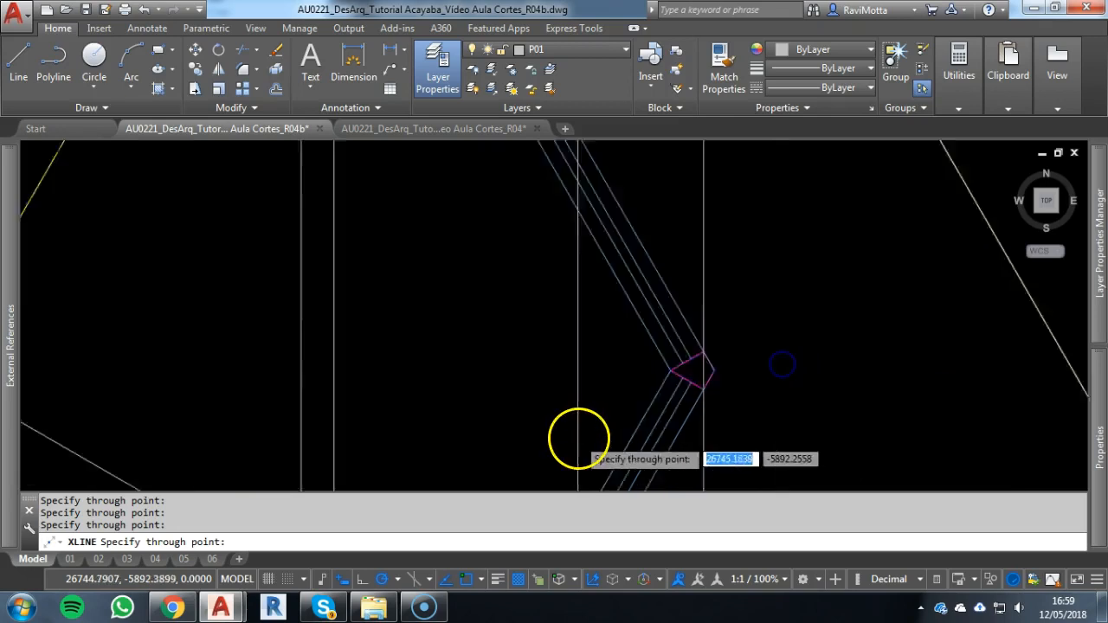
# Add vertical construction lines through both sides and the lower vertex of the rightmost hexagonal column on the front wall
pyautogui.moveTo(576, 438); pyautogui.dragTo(934, 112, button='middle')
pyautogui.scroll(6, 508, 344)
pyautogui.scroll(4, 660, 322)
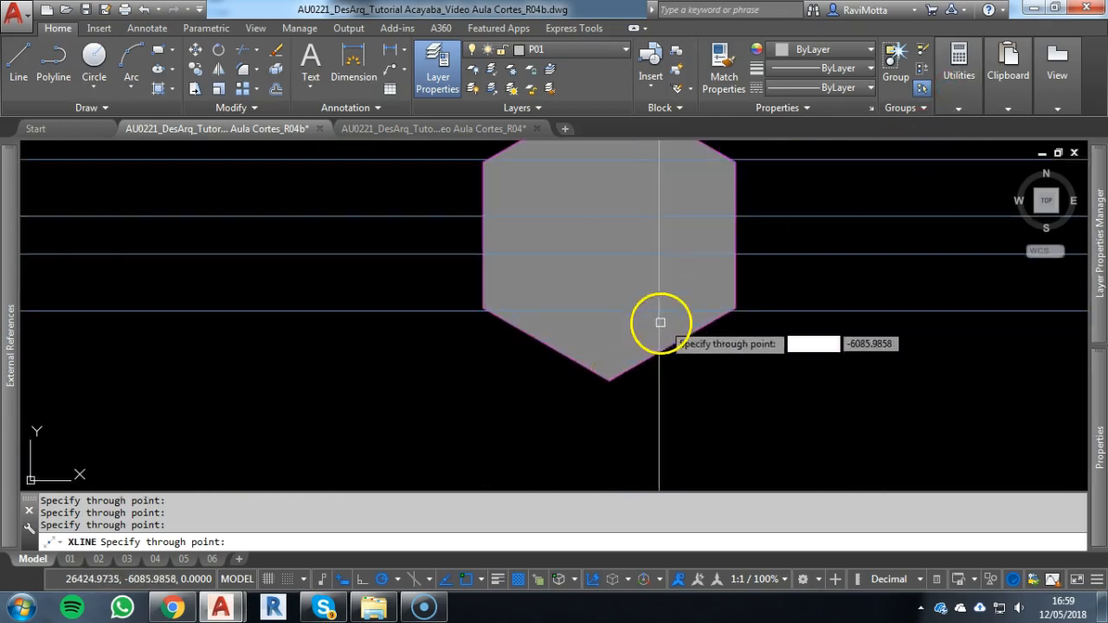
pyautogui.click(733, 294)
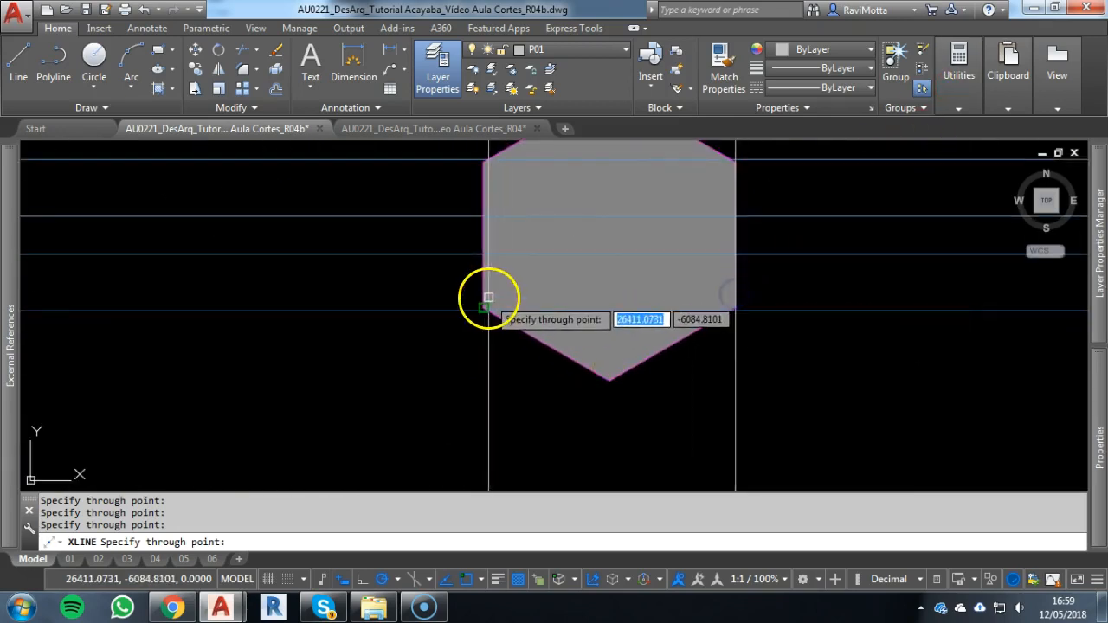
pyautogui.click(488, 296)
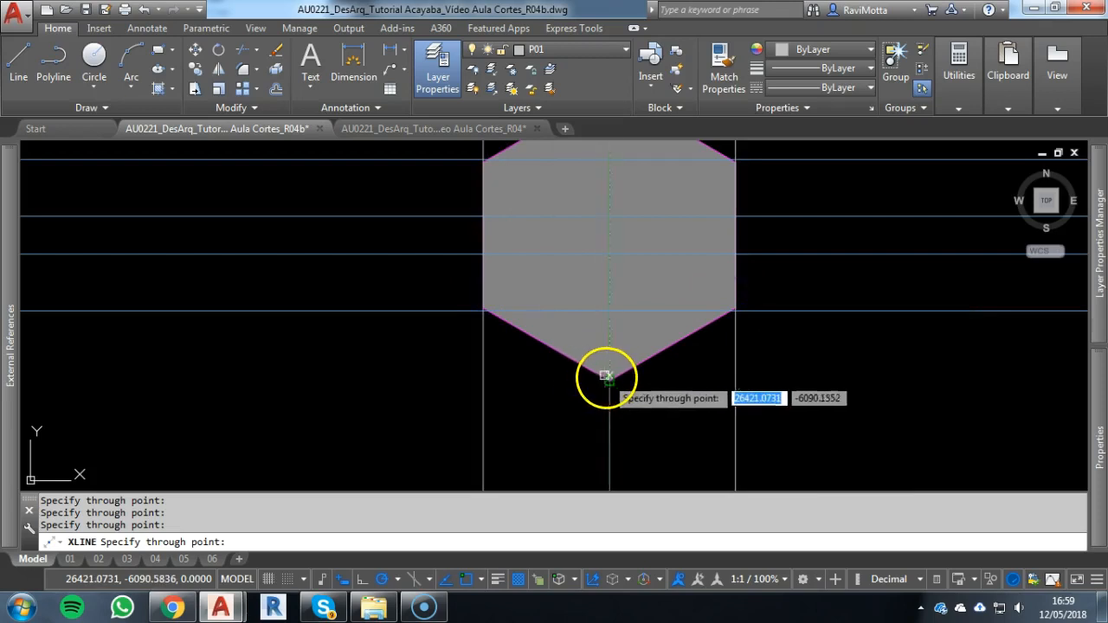
pyautogui.click(610, 380)
pyautogui.scroll(-5, 802, 282)
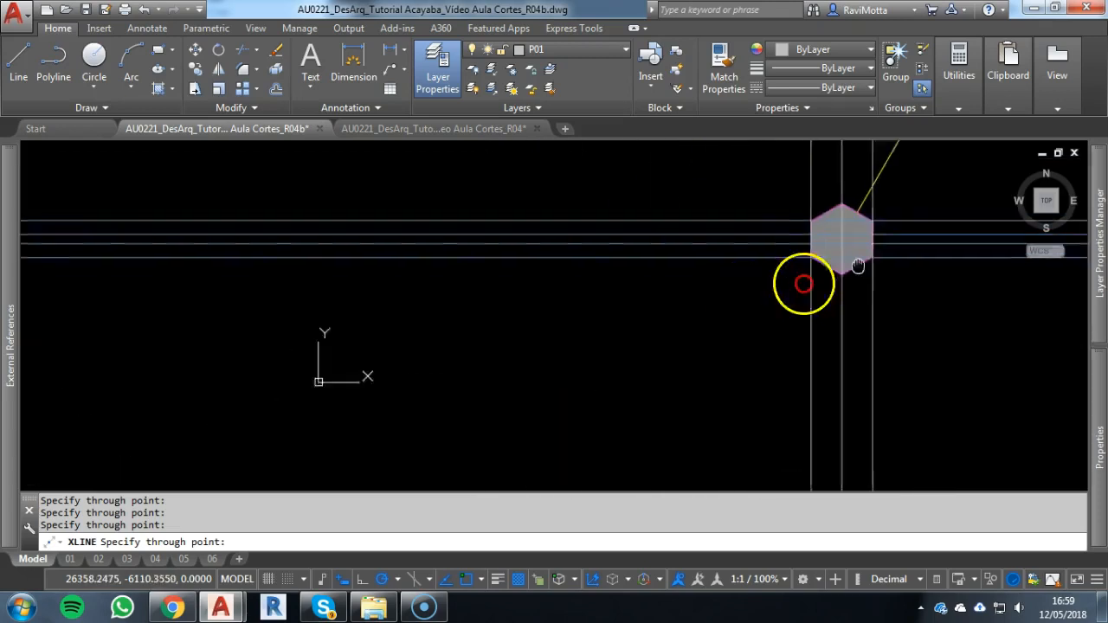
# Add three vertical construction lines through the sides and vertex of the hexagonal column just right of the plan's central axis
pyautogui.scroll(5, 165, 248)
pyautogui.scroll(3, 657, 294)
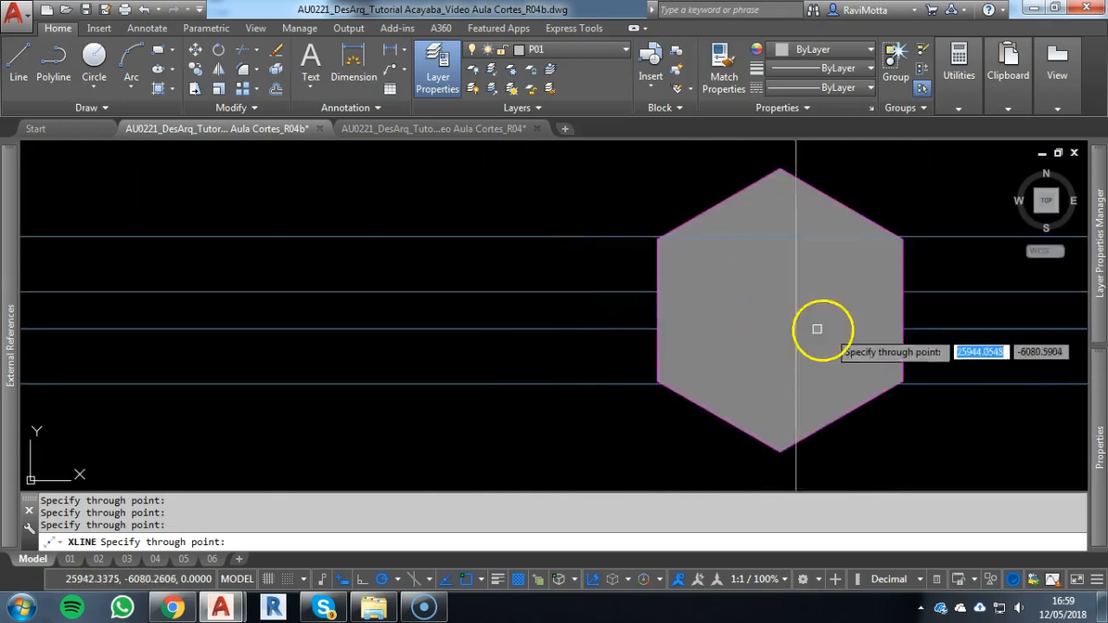
pyautogui.click(907, 343)
pyautogui.click(794, 435)
pyautogui.click(655, 354)
pyautogui.scroll(-5, 579, 395)
pyautogui.moveTo(579, 395); pyautogui.dragTo(741, 218, button='middle')
pyautogui.press('Escape')
pyautogui.scroll(-2, 806, 264)
pyautogui.moveTo(806, 268); pyautogui.dragTo(807, 209, button='middle')
pyautogui.press('Escape')
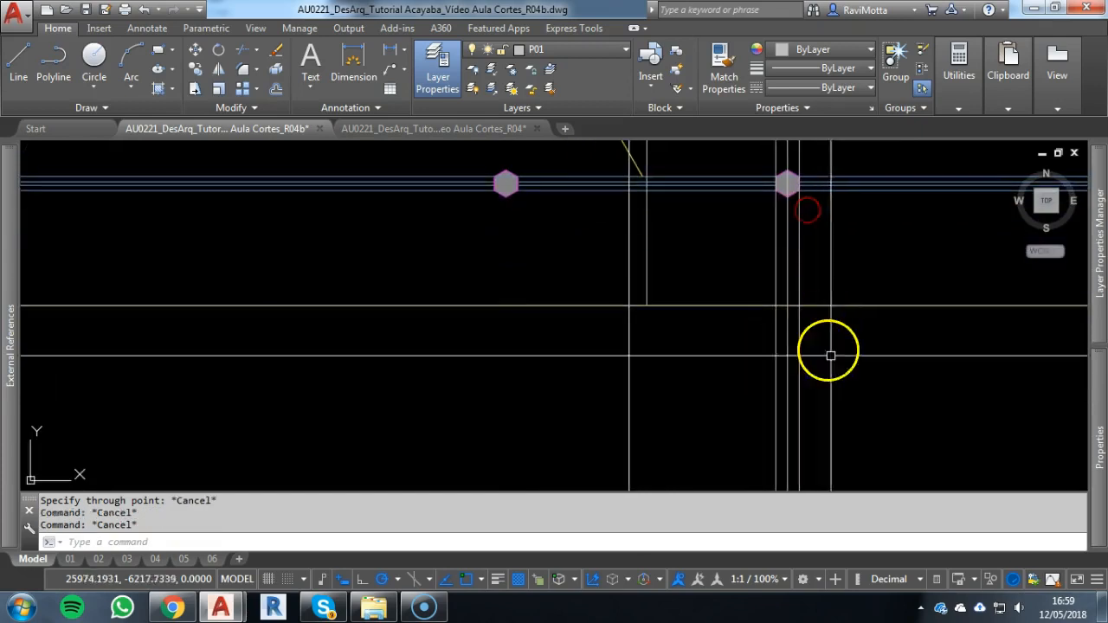
# Copy the central column's three construction lines to the two hexagonal columns left of the axis, aligning them by the lower vertex
pyautogui.click(852, 399)
pyautogui.click(704, 408)
pyautogui.write('co')
pyautogui.press('Return')
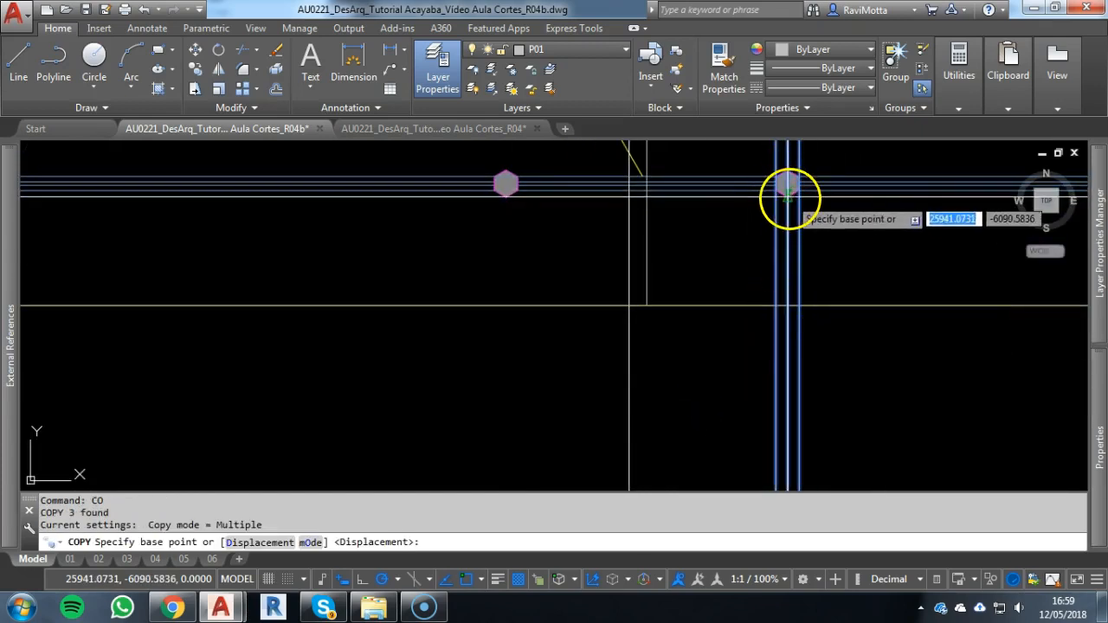
pyautogui.click(787, 197)
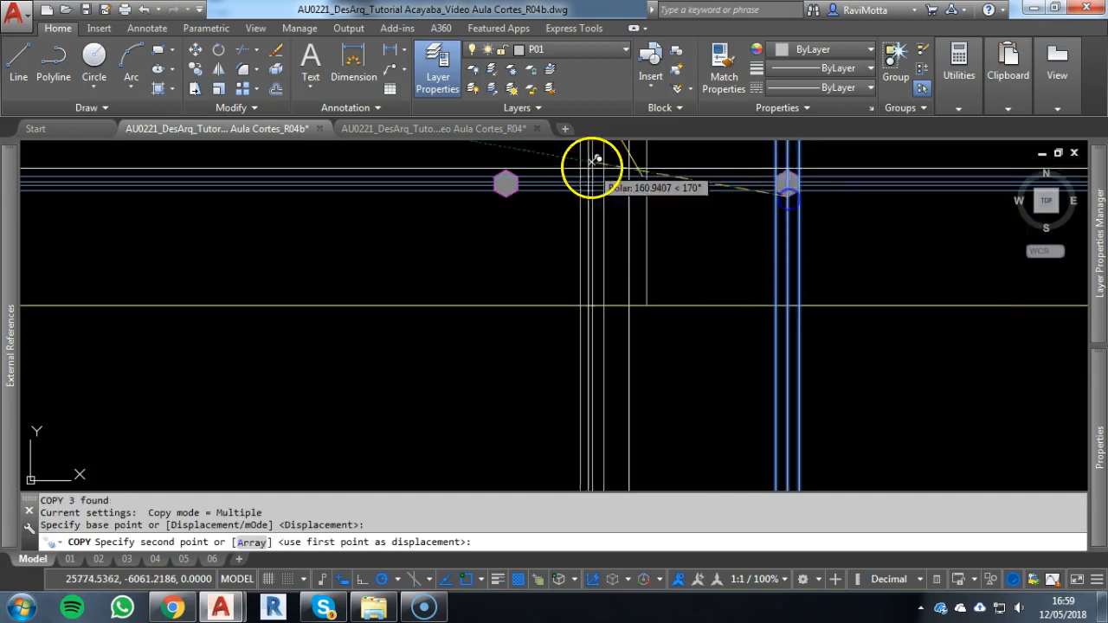
pyautogui.click(509, 191)
pyautogui.moveTo(389, 256); pyautogui.dragTo(823, 272, button='middle')
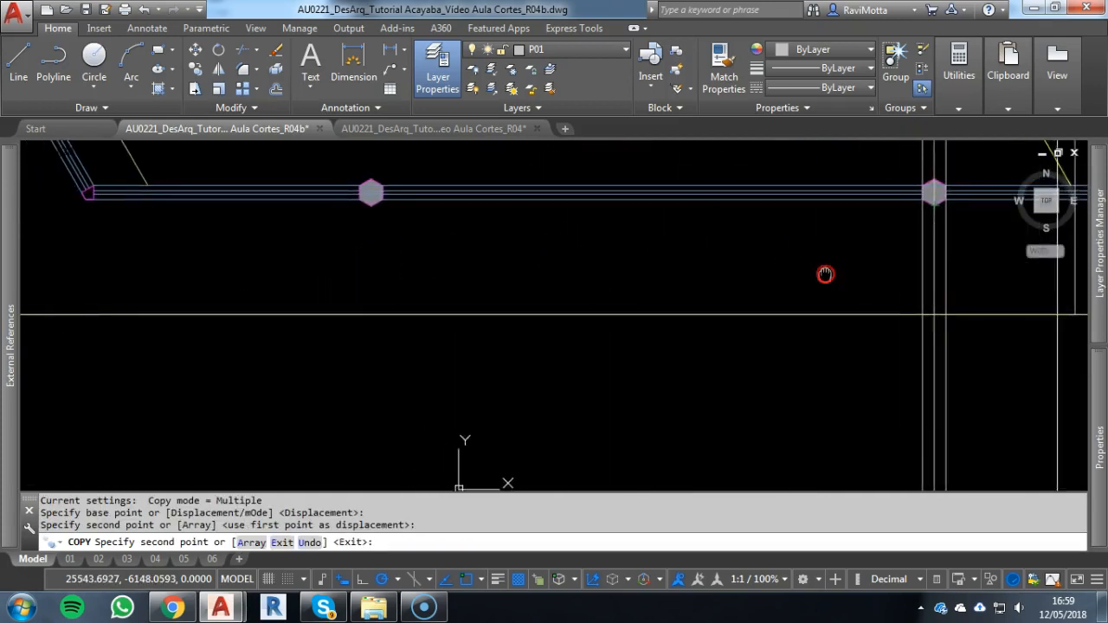
pyautogui.click(366, 205)
pyautogui.scroll(-3, 378, 231)
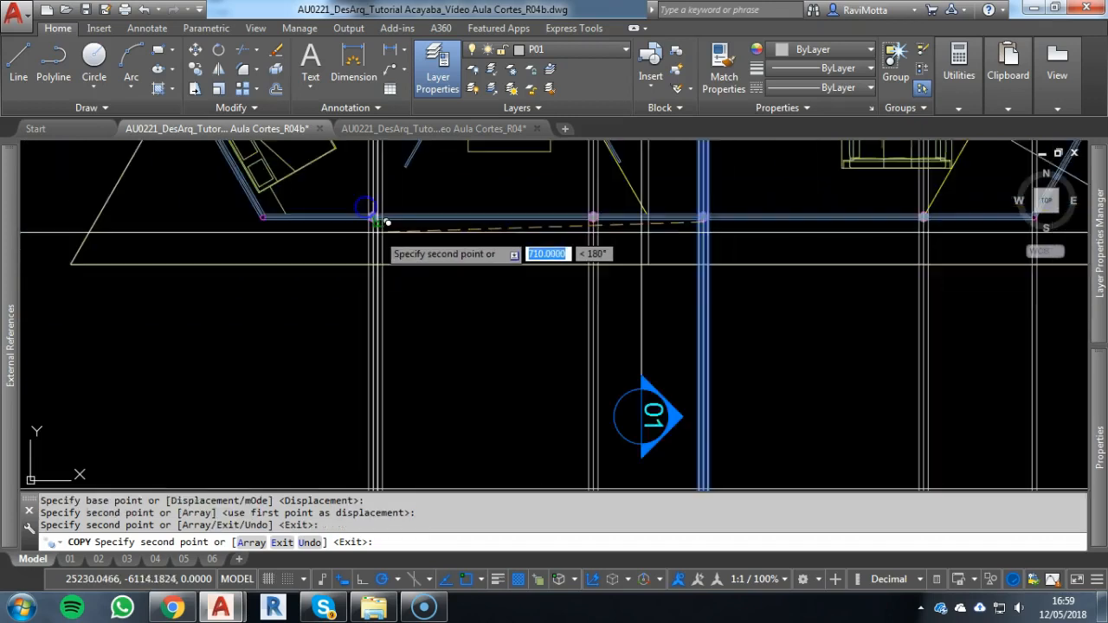
pyautogui.press('Escape')
# Mirror the three right-hand corner-post construction lines about the plan's vertical central axis, keeping the originals
pyautogui.scroll(-3, 521, 309)
pyautogui.moveTo(520, 309); pyautogui.dragTo(419, 306, button='middle')
pyautogui.click(747, 335)
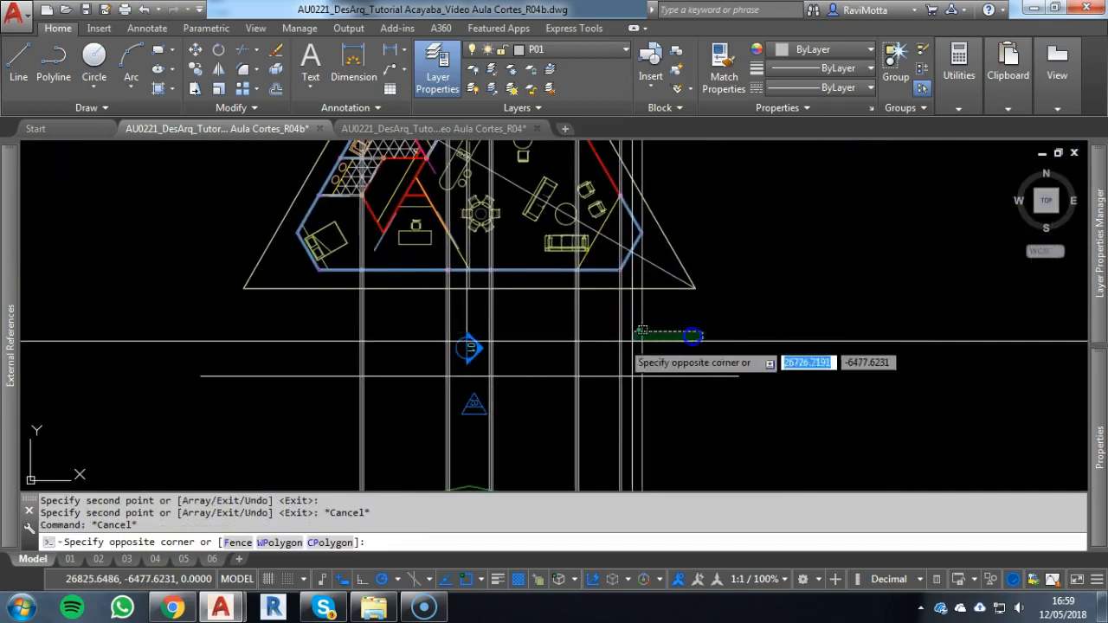
pyautogui.click(597, 341)
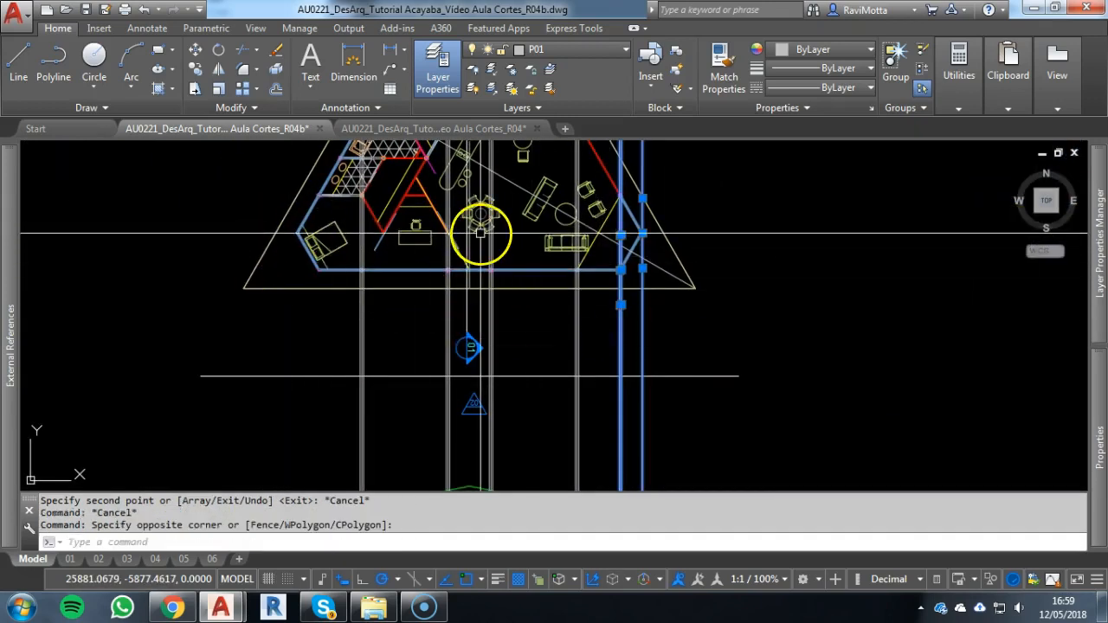
pyautogui.scroll(2, 426, 272)
pyautogui.write('mi')
pyautogui.press('Return')
pyautogui.scroll(4, 472, 272)
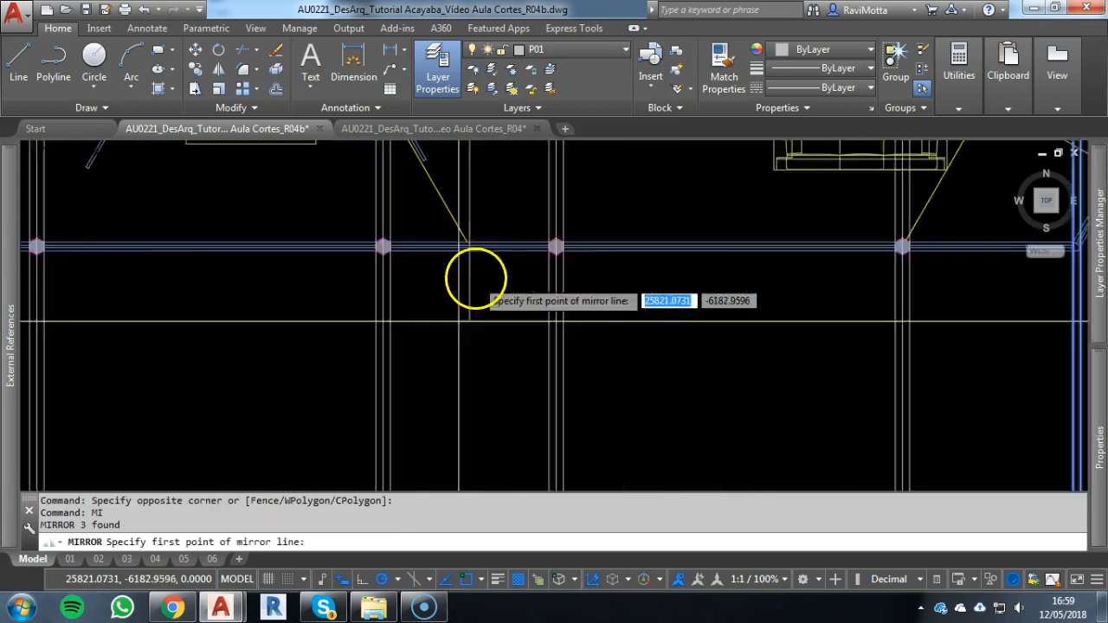
pyautogui.click(465, 233)
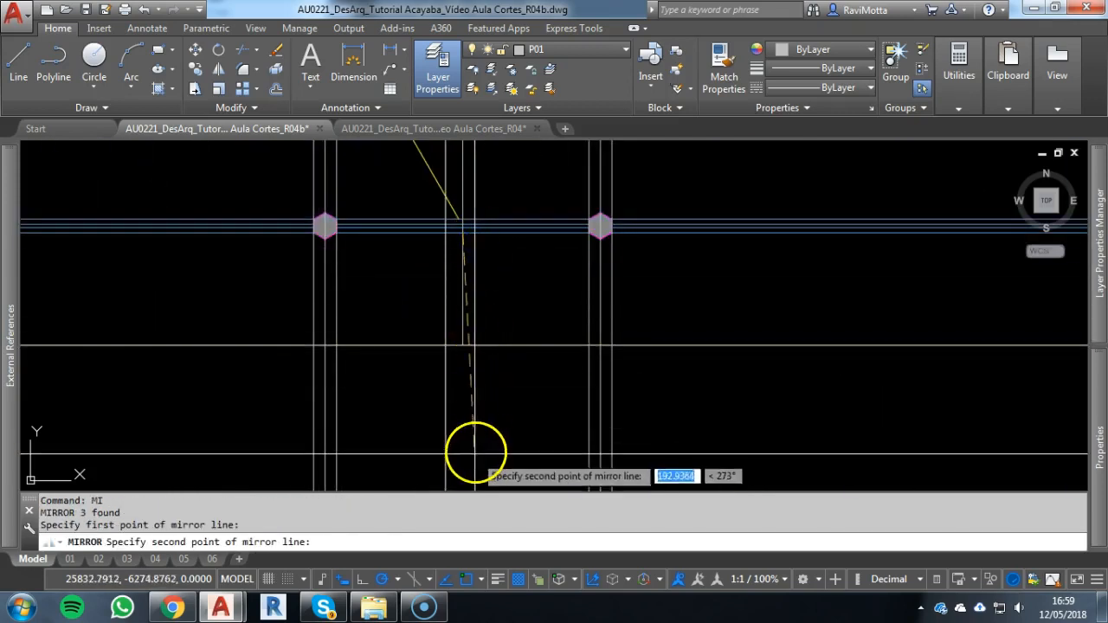
pyautogui.rightClick(497, 418)
# Check the mirrored construction lines against the corner posts on the left side of the upper floor plan
pyautogui.scroll(-7, 480, 361)
pyautogui.moveTo(484, 364); pyautogui.dragTo(742, 335, button='middle')
pyautogui.scroll(7, 553, 284)
pyautogui.scroll(6, 608, 234)
pyautogui.scroll(-6, 648, 249)
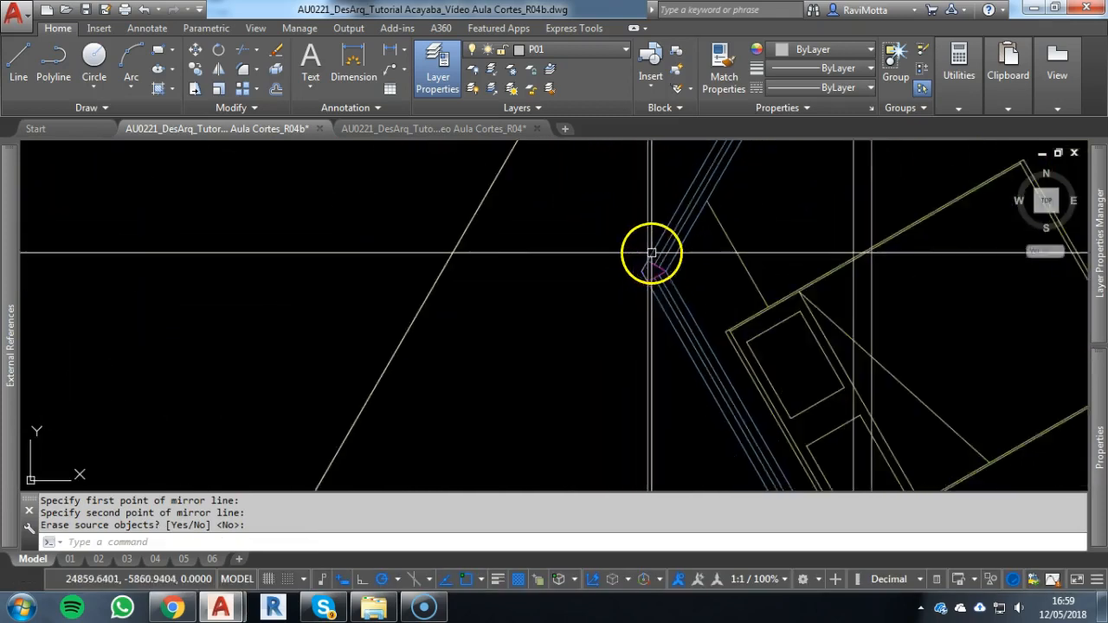
pyautogui.moveTo(651, 252); pyautogui.dragTo(523, 59, button='middle')
pyautogui.press('Escape')
pyautogui.click(714, 359)
pyautogui.click(435, 343)
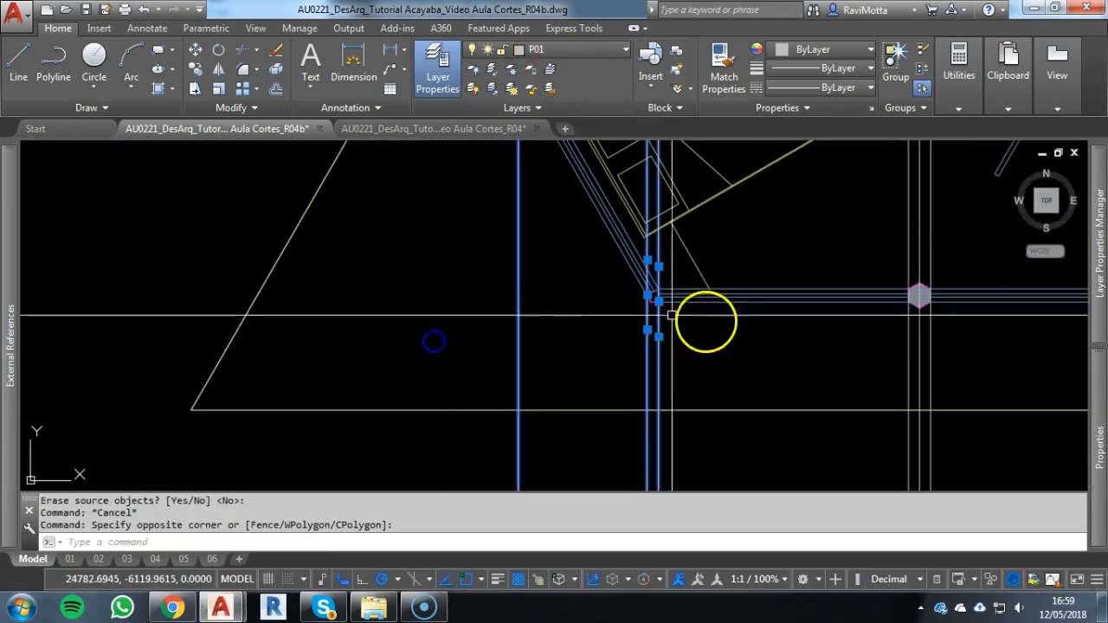
pyautogui.scroll(6, 668, 262)
pyautogui.press('Escape')
pyautogui.scroll(-8, 599, 367)
pyautogui.scroll(8, 534, 223)
pyautogui.scroll(-6, 497, 234)
pyautogui.scroll(-5, 511, 251)
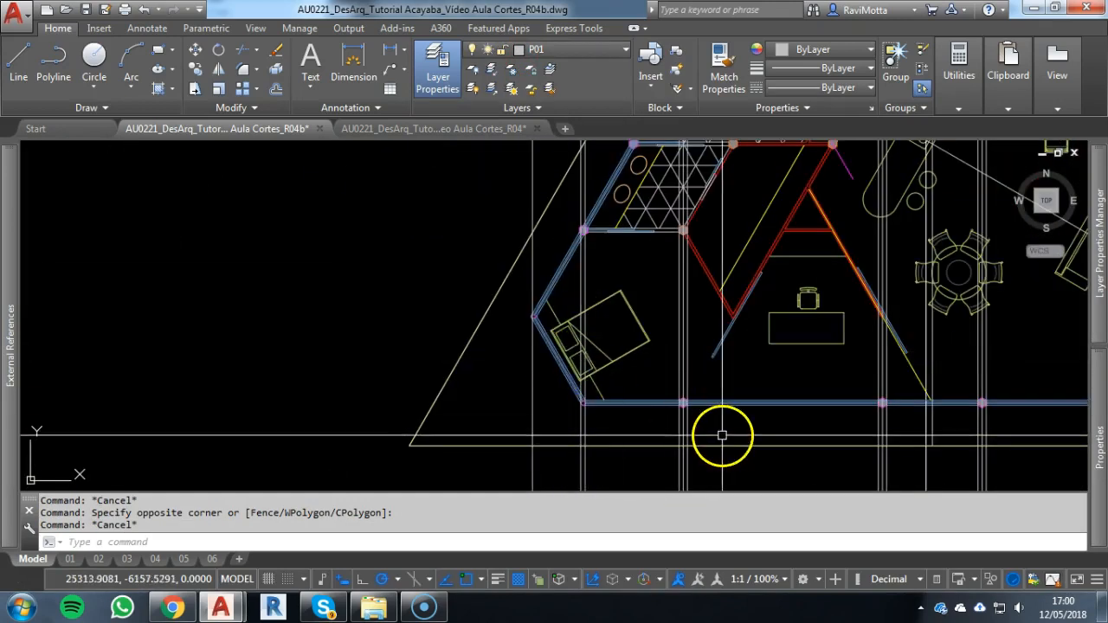
pyautogui.scroll(-4, 707, 422)
# Match the hexagonal columns' construction lines to the properties of the façade's lower cyan horizontal line
pyautogui.moveTo(659, 367); pyautogui.dragTo(551, 65, button='middle')
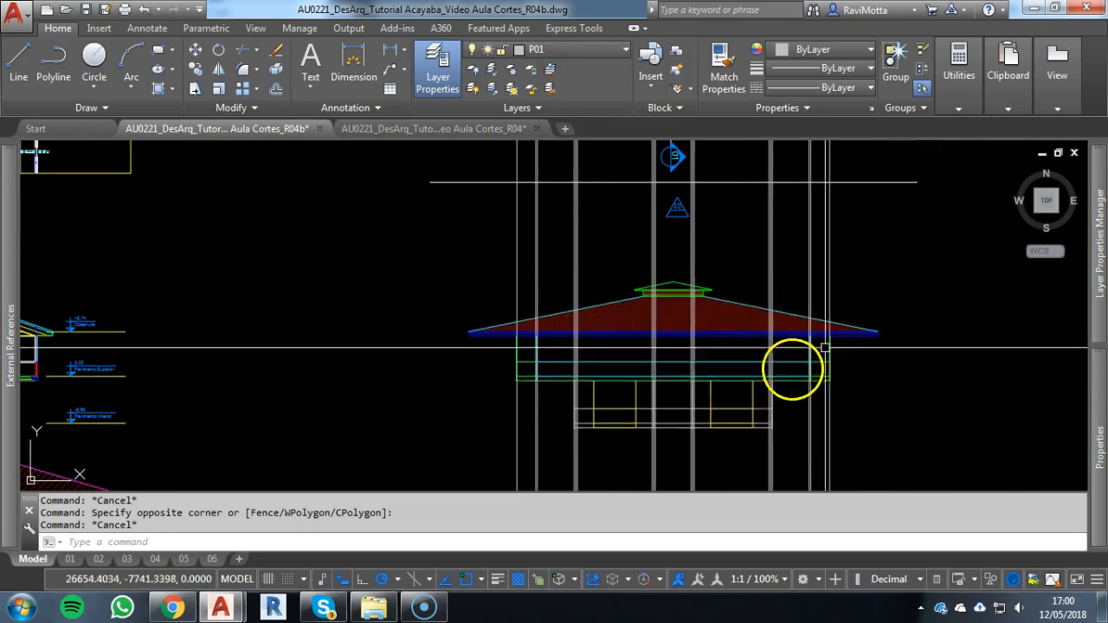
pyautogui.scroll(4, 791, 371)
pyautogui.scroll(2, 755, 385)
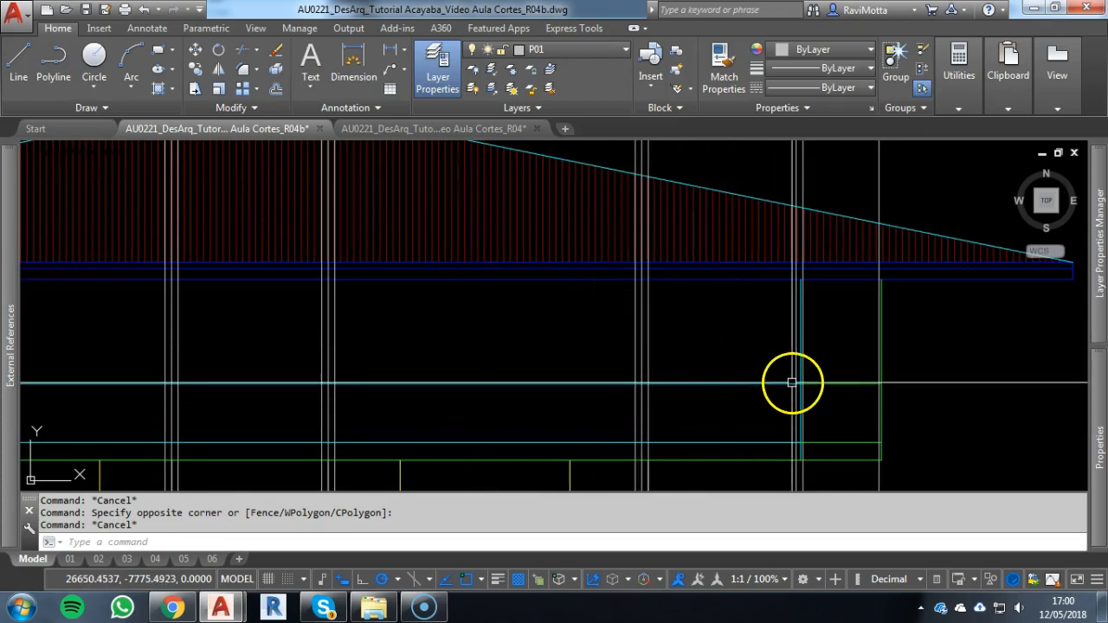
pyautogui.write('M')
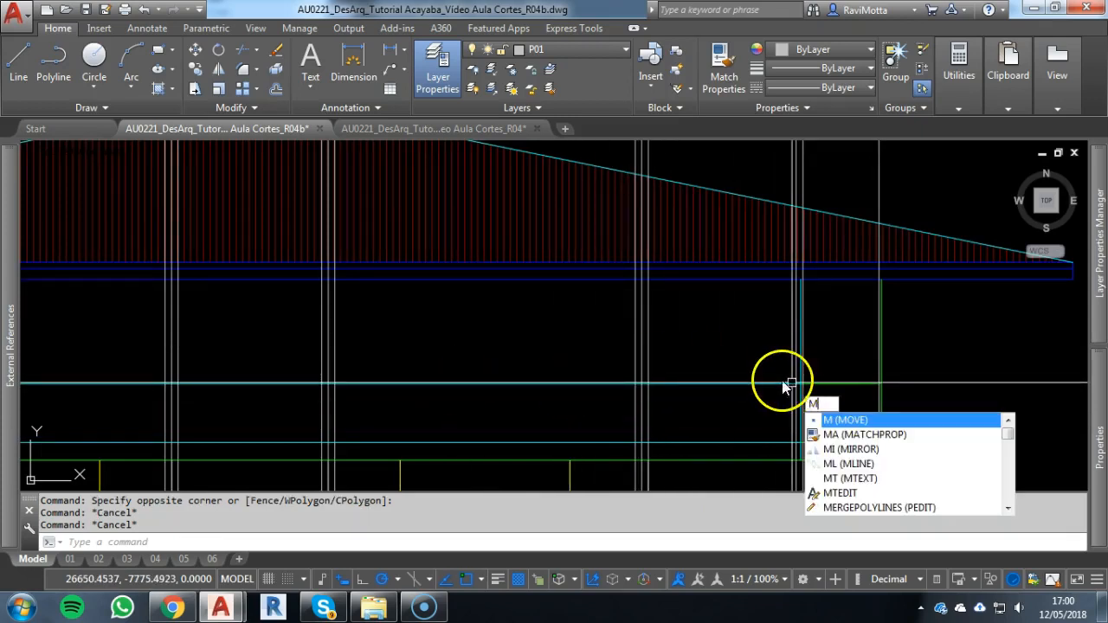
pyautogui.press('Return')
pyautogui.click(722, 69)
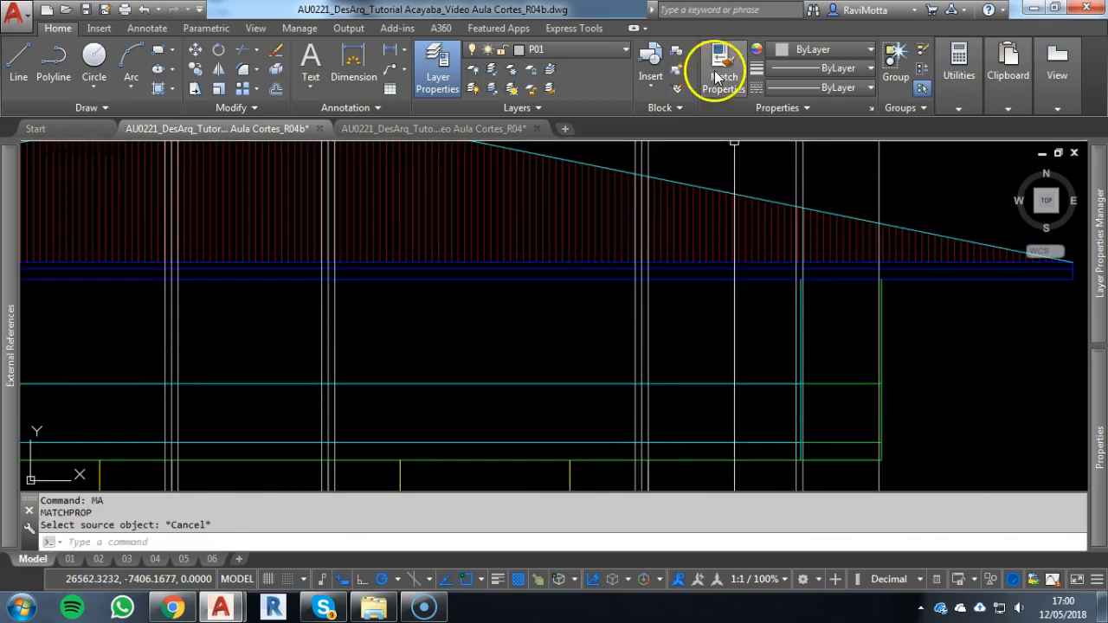
pyautogui.click(700, 441)
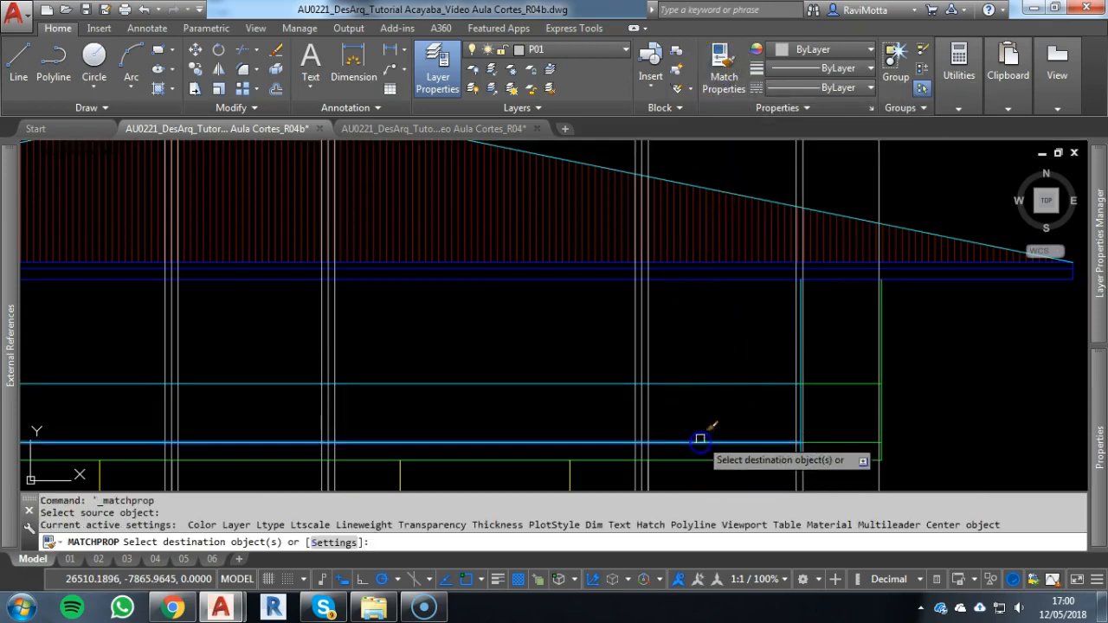
pyautogui.scroll(-5, 689, 336)
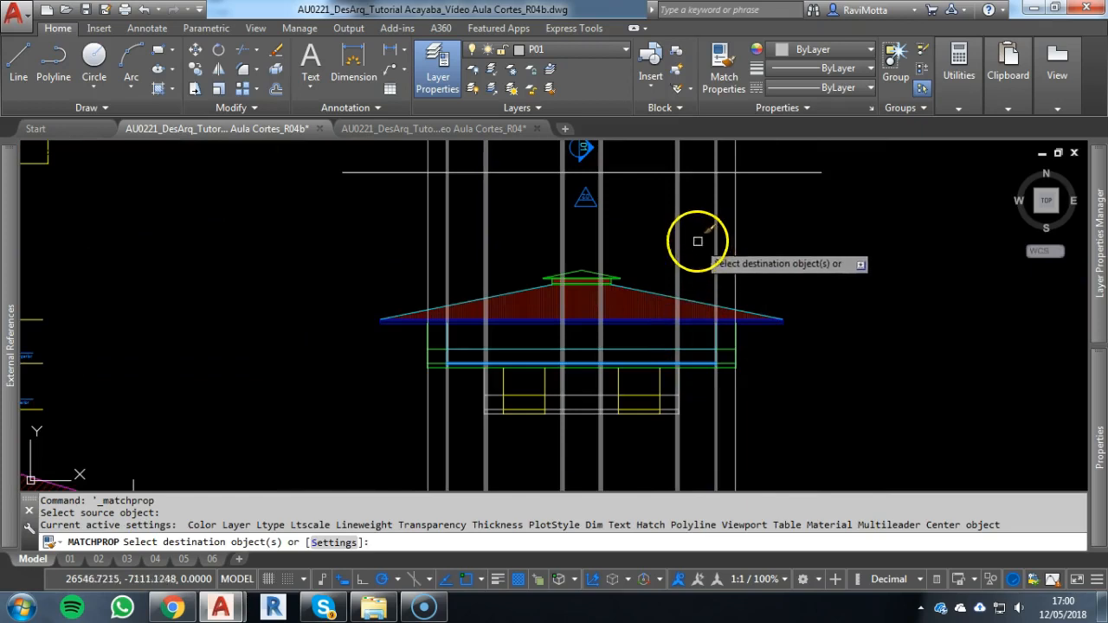
pyautogui.click(695, 235)
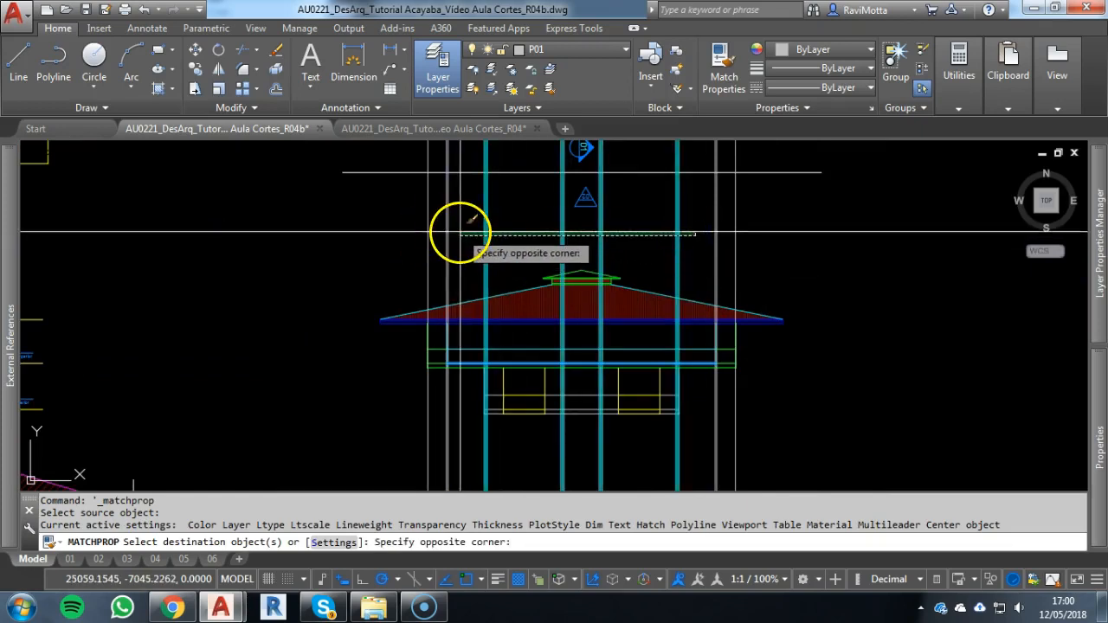
pyautogui.click(459, 232)
# Apply the same cyan line's properties to the inner corner-post construction lines at both ends of the façade
pyautogui.scroll(5, 716, 350)
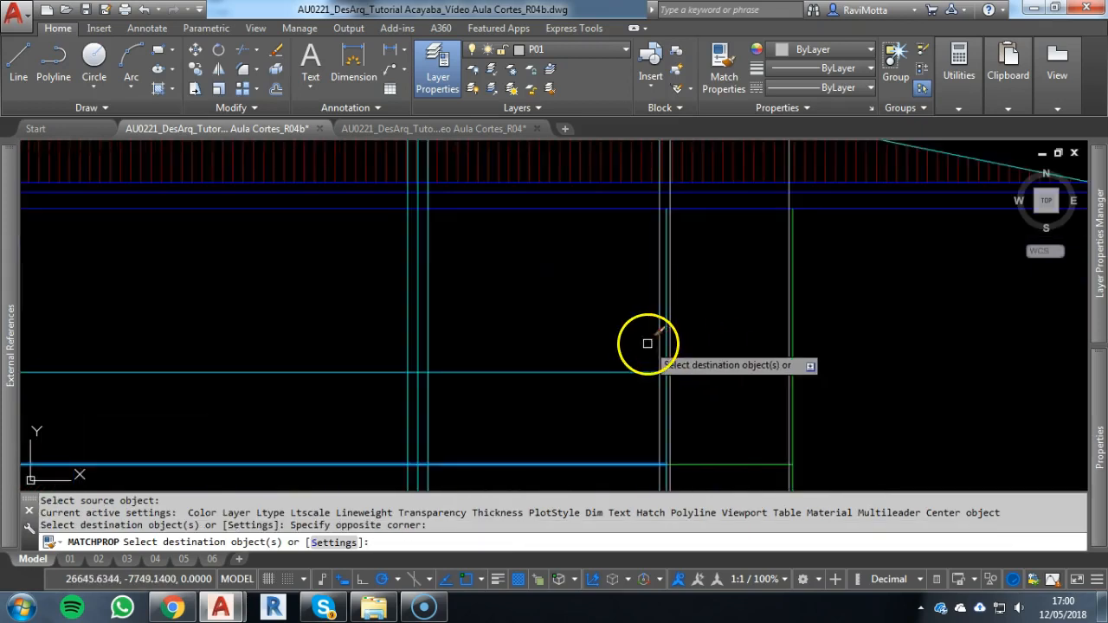
pyautogui.click(660, 337)
pyautogui.scroll(-3, 828, 317)
pyautogui.scroll(5, 494, 321)
pyautogui.press('Escape')
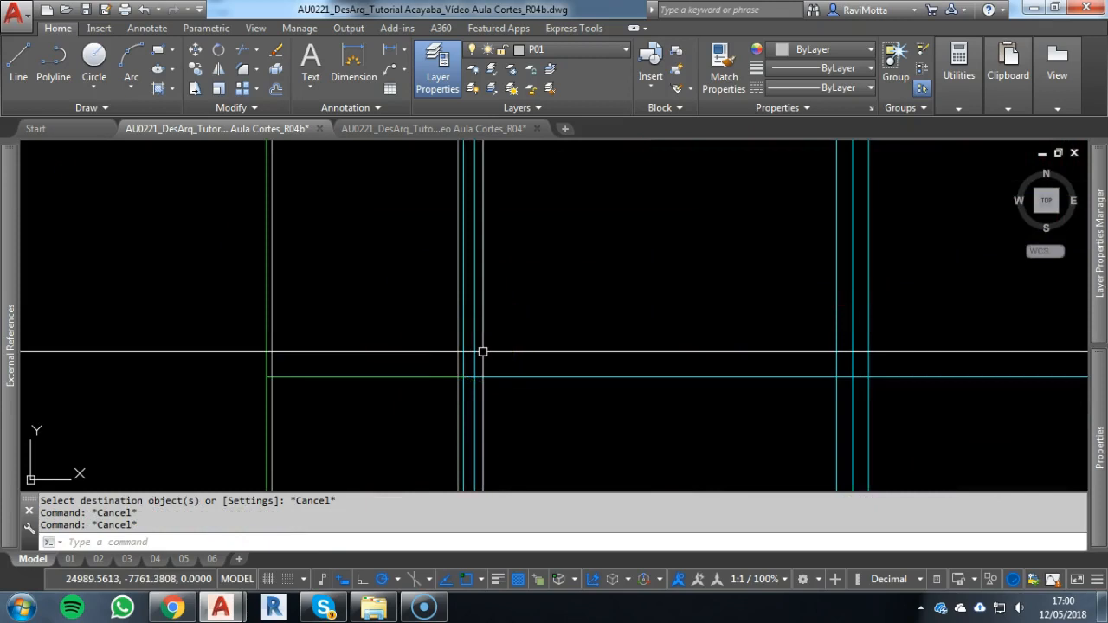
# Match the two remaining white construction lines at the façade's left end to the properties of the green horizontal line
pyautogui.write('ma')
pyautogui.press('Return')
pyautogui.click(428, 378)
pyautogui.scroll(4, 464, 357)
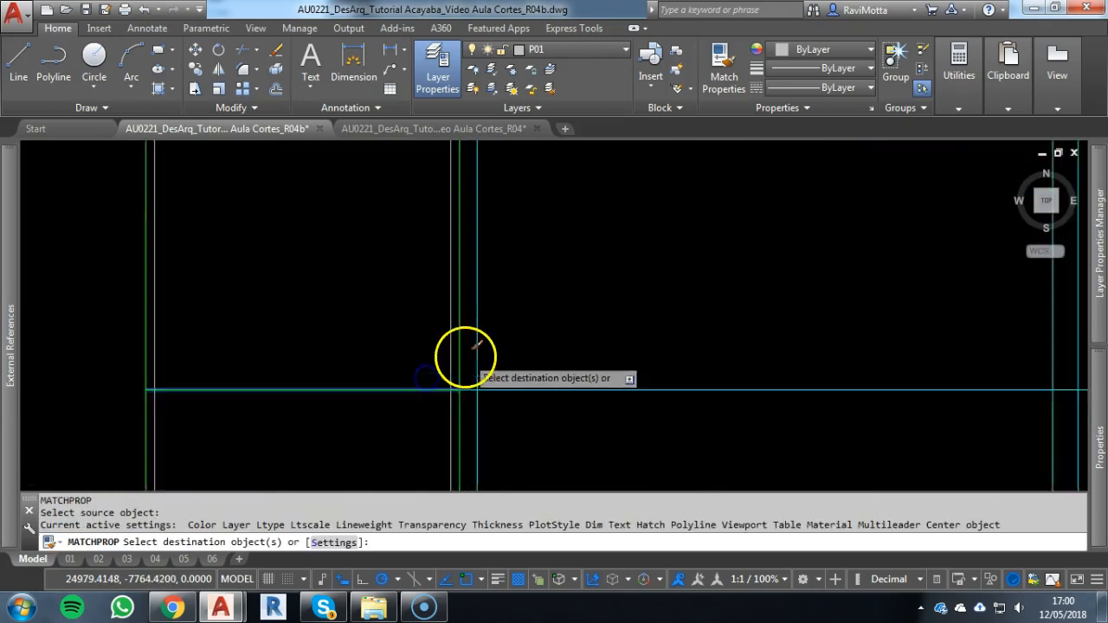
pyautogui.click(425, 354)
pyautogui.scroll(-4, 389, 372)
pyautogui.moveTo(393, 375)
pyautogui.mouseDown(button='middle')
pyautogui.moveTo(687, 359)
pyautogui.moveTo(531, 351)
pyautogui.mouseUp(button='middle')
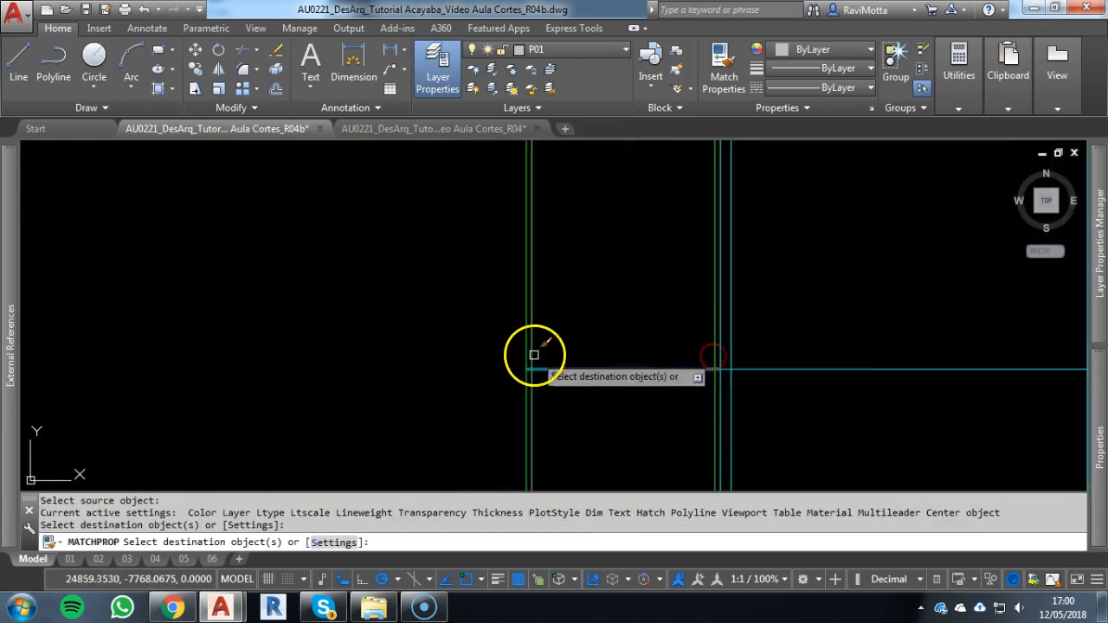
pyautogui.scroll(-3, 532, 355)
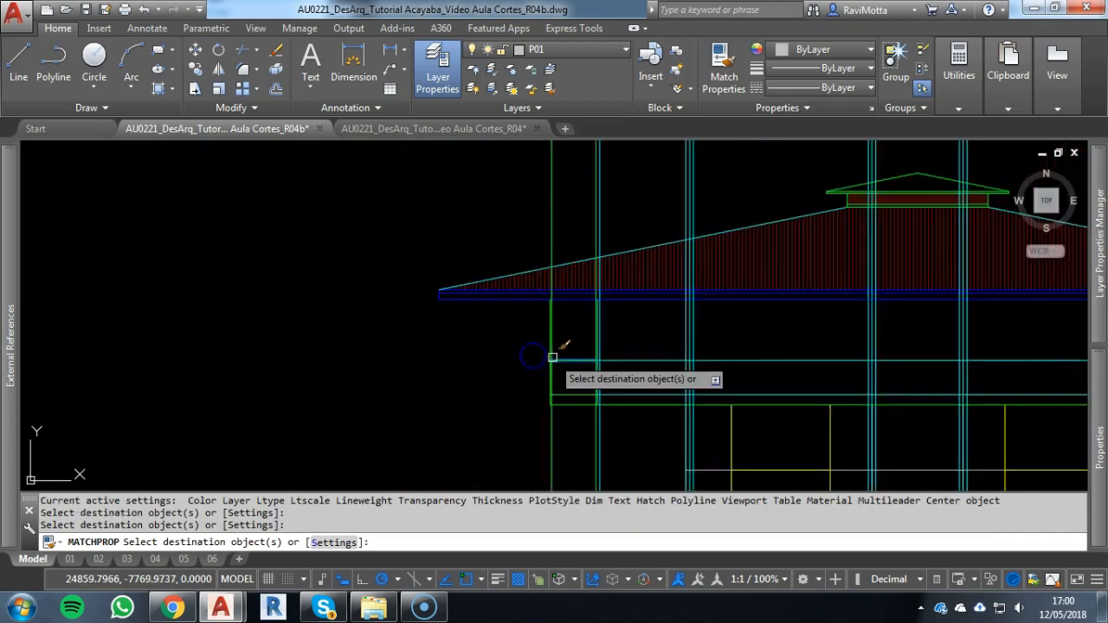
# Apply the same green line properties to the two remaining white construction lines at the façade's right end
pyautogui.moveTo(976, 351); pyautogui.dragTo(371, 334, button='middle')
pyautogui.scroll(3, 663, 257)
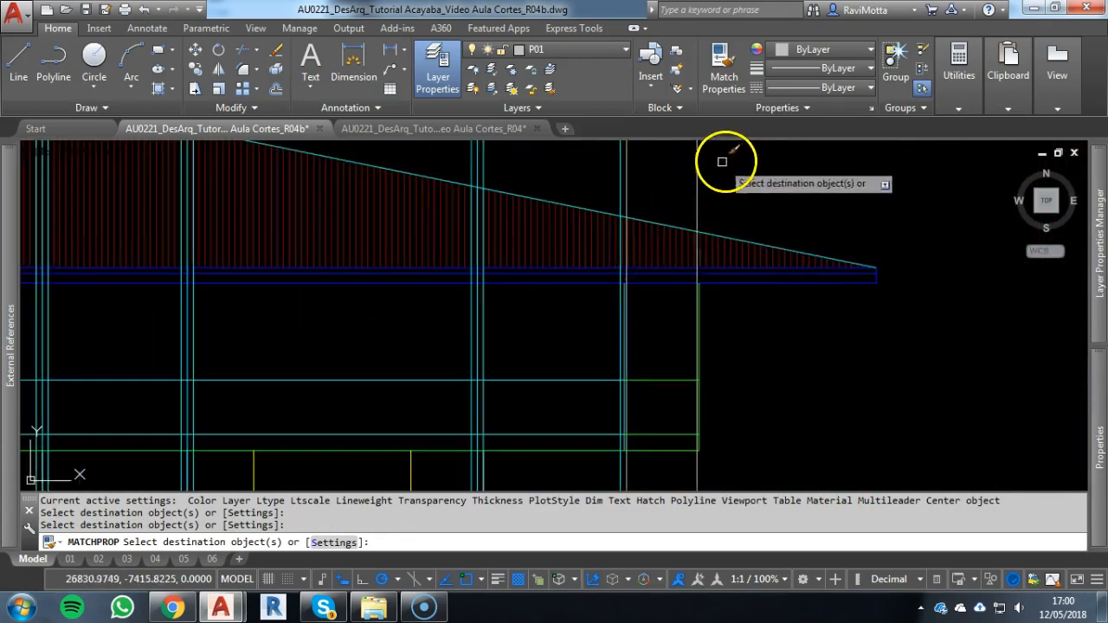
pyautogui.press('Escape')
pyautogui.press('Escape')
pyautogui.press('Escape')
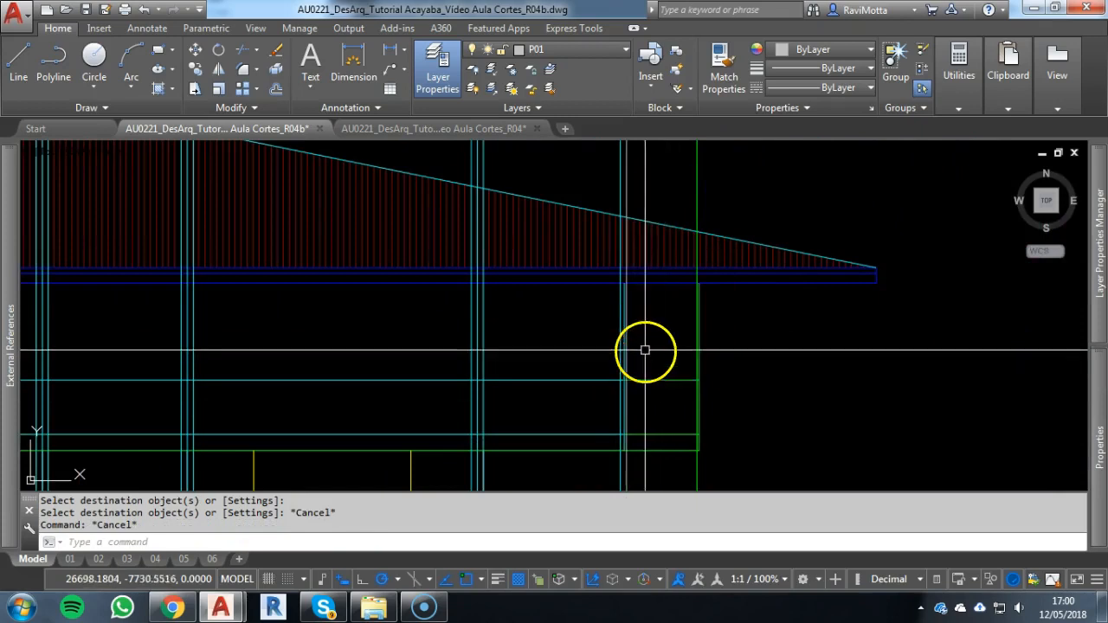
pyautogui.scroll(3, 658, 329)
pyautogui.press('Return')
pyautogui.click(778, 271)
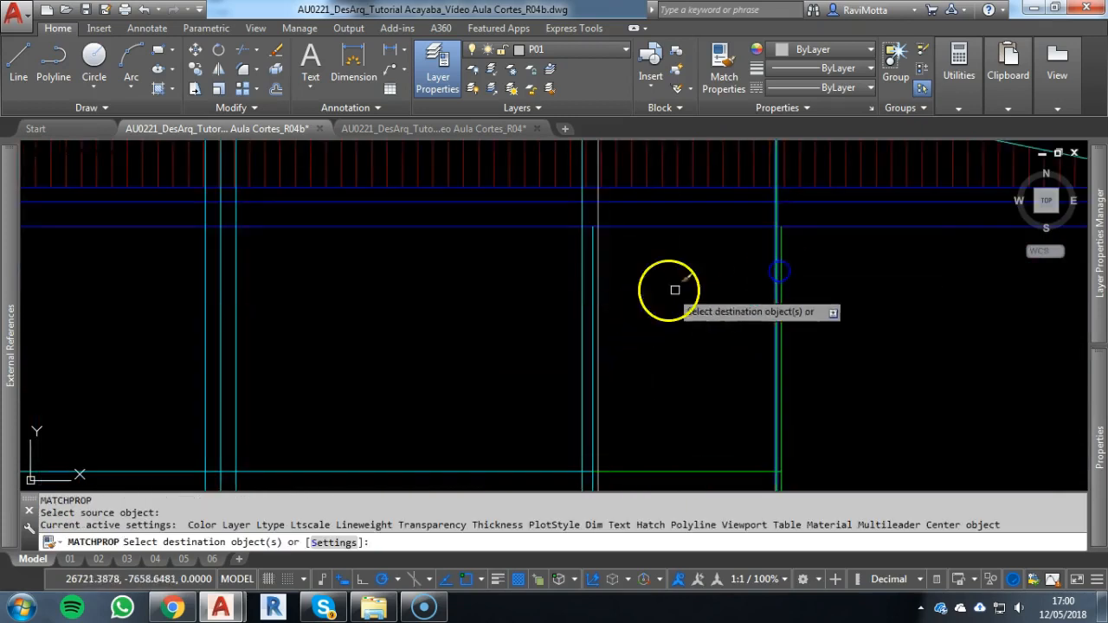
pyautogui.click(598, 292)
pyautogui.press('Escape')
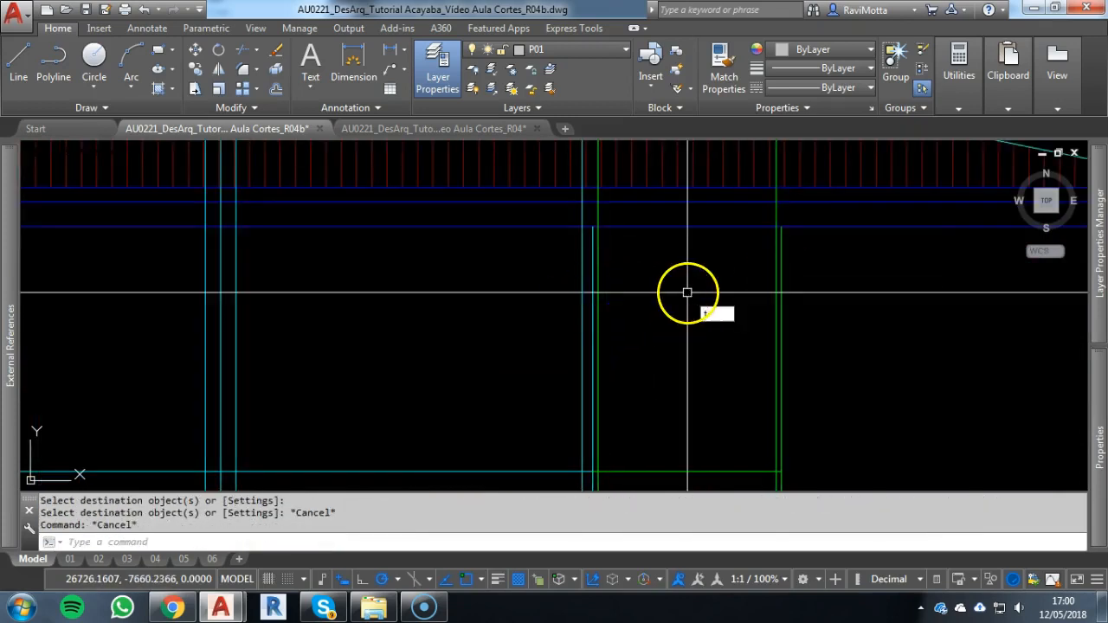
# Trim all column and corner-post construction lines above the roof eave, using the eave's lower blue line as cutting edge
pyautogui.write('tr')
pyautogui.press('Return')
pyautogui.click(681, 227)
pyautogui.scroll(-5, 680, 264)
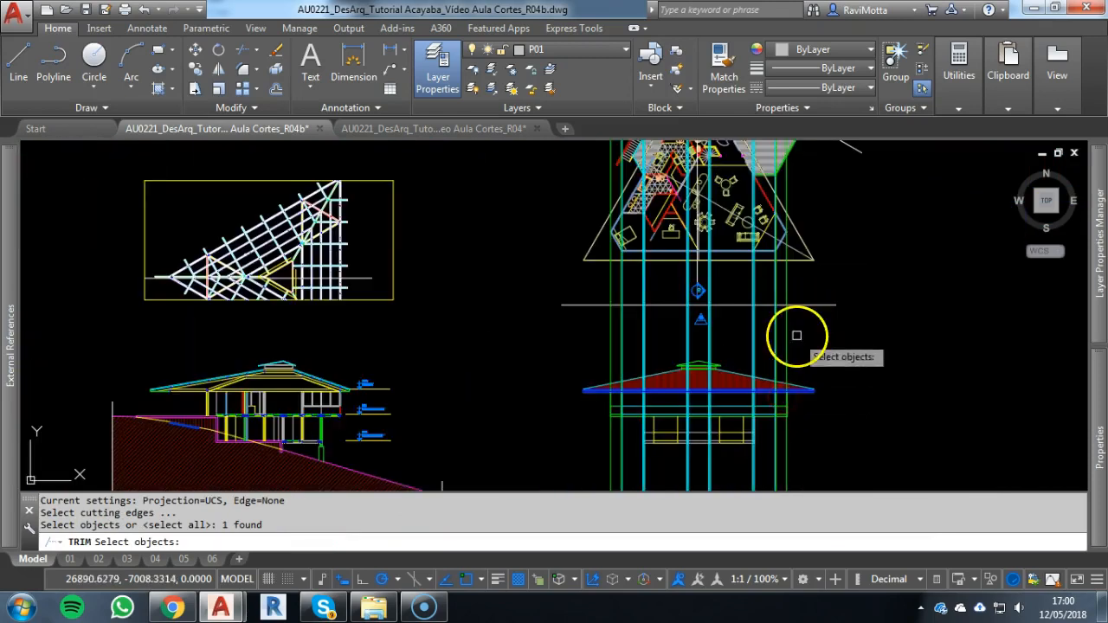
pyautogui.press('Return')
pyautogui.click(811, 341)
pyautogui.click(566, 349)
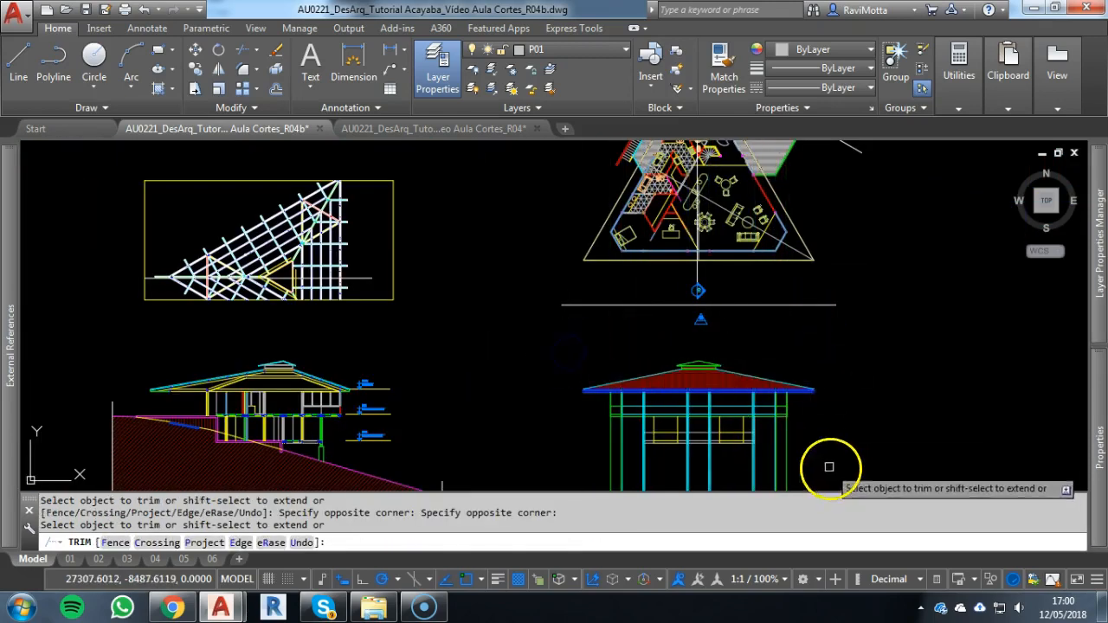
pyautogui.moveTo(828, 466); pyautogui.dragTo(814, 319, button='middle')
pyautogui.scroll(6, 779, 324)
pyautogui.press('Escape')
# Check the residence's reference photo in Windows Photo Viewer and return to the R04b drawing in AutoCAD
pyautogui.write('tr')
pyautogui.press('Return')
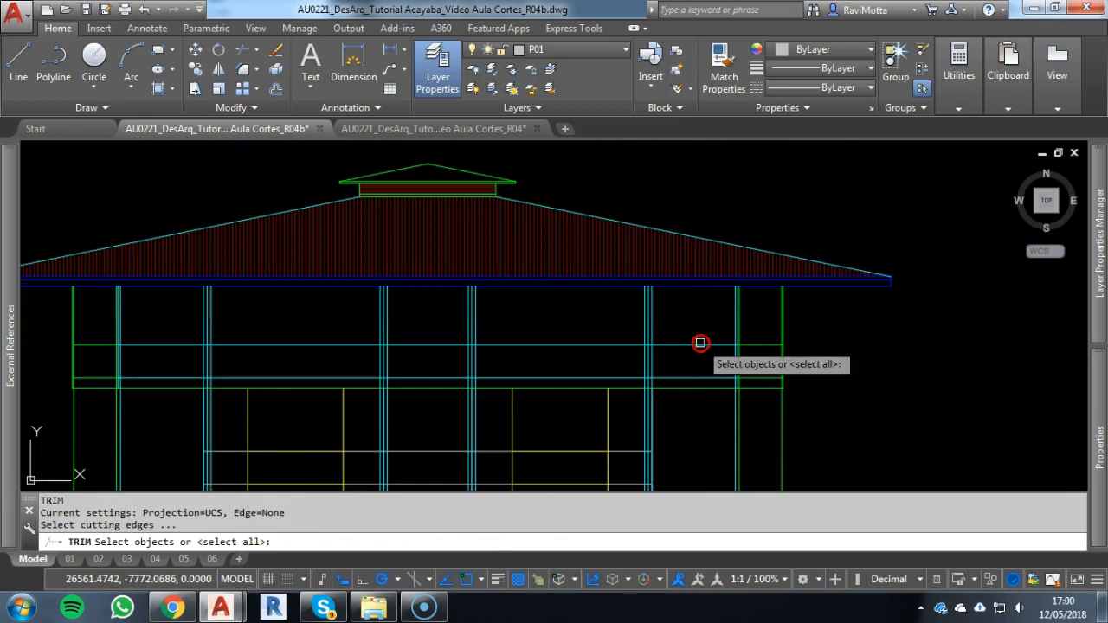
pyautogui.scroll(2, 629, 375)
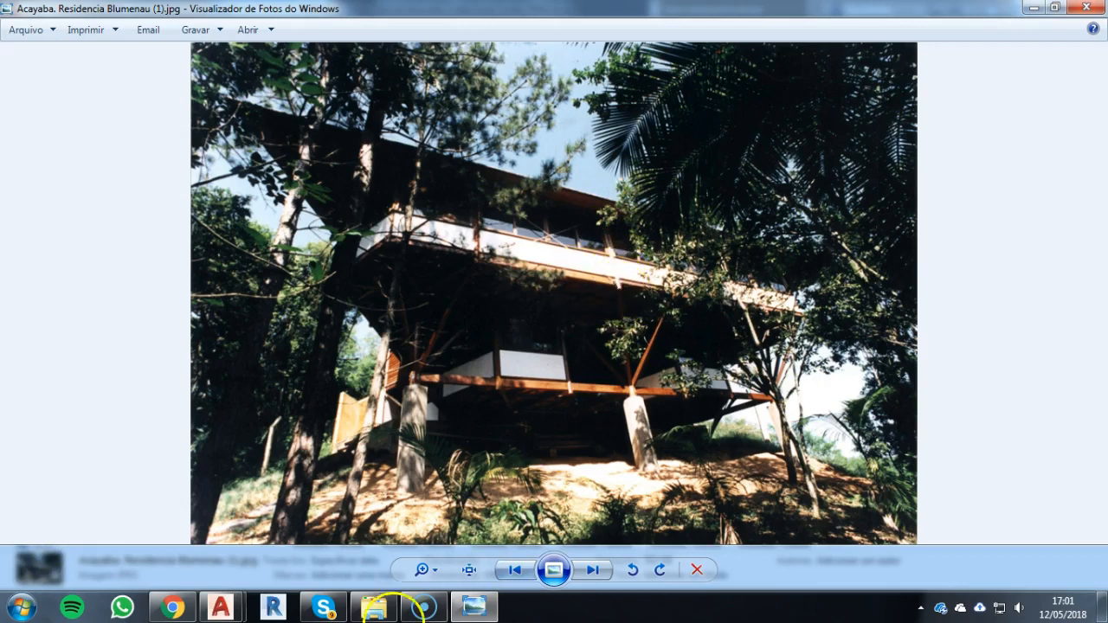
pyautogui.click(220, 610)
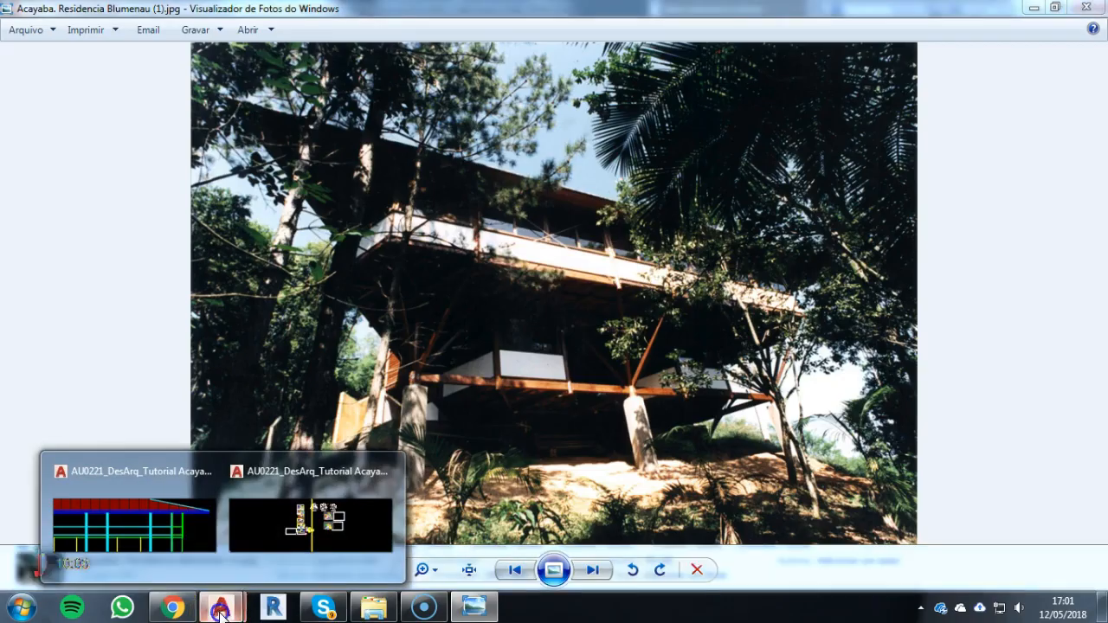
pyautogui.click(294, 525)
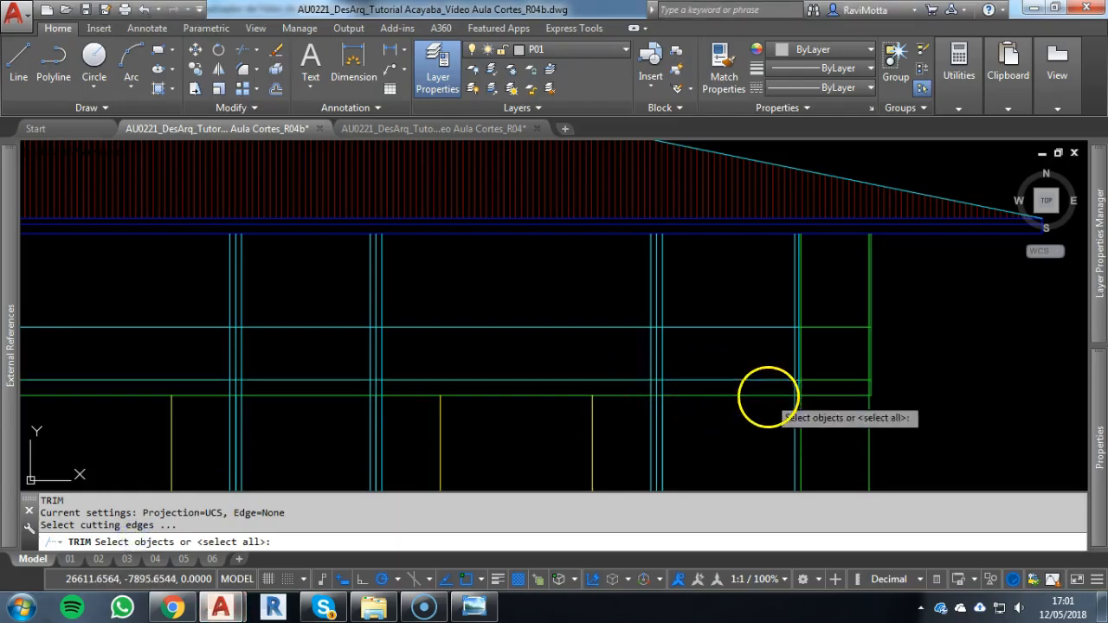
pyautogui.press('Escape')
# Trim the column and corner-post construction lines below the upper floor's green bottom line
pyautogui.press('Return')
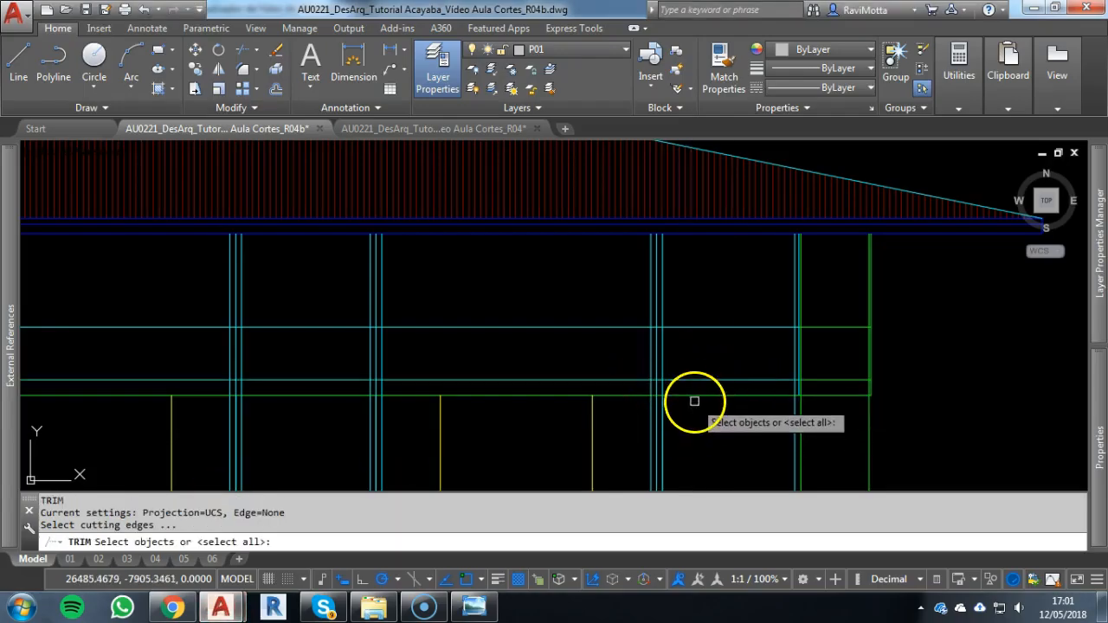
pyautogui.click(694, 396)
pyautogui.scroll(-4, 688, 424)
pyautogui.scroll(1, 677, 451)
pyautogui.moveTo(677, 450); pyautogui.dragTo(720, 321, button='middle')
pyautogui.scroll(-1, 721, 321)
pyautogui.scroll(3, 746, 292)
pyautogui.scroll(1, 719, 249)
pyautogui.scroll(-2, 683, 317)
pyautogui.moveTo(529, 373); pyautogui.dragTo(640, 300, button='middle')
pyautogui.press('Return')
pyautogui.moveTo(900, 380); pyautogui.dragTo(325, 385)
pyautogui.press('Escape')
pyautogui.moveTo(638, 279); pyautogui.dragTo(652, 399, button='middle')
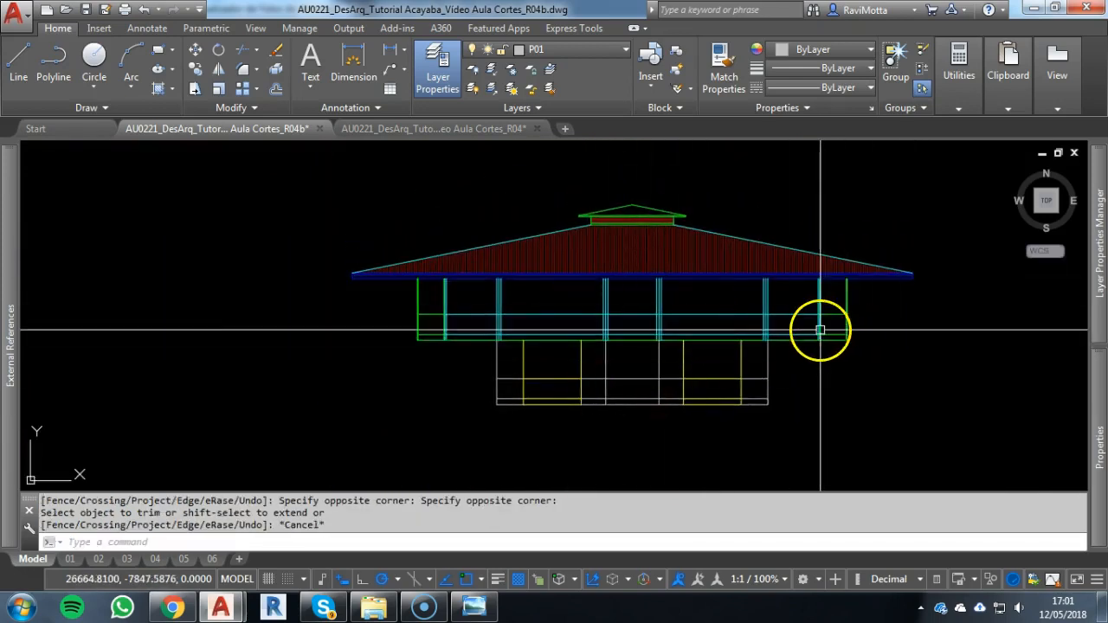
pyautogui.scroll(4, 821, 327)
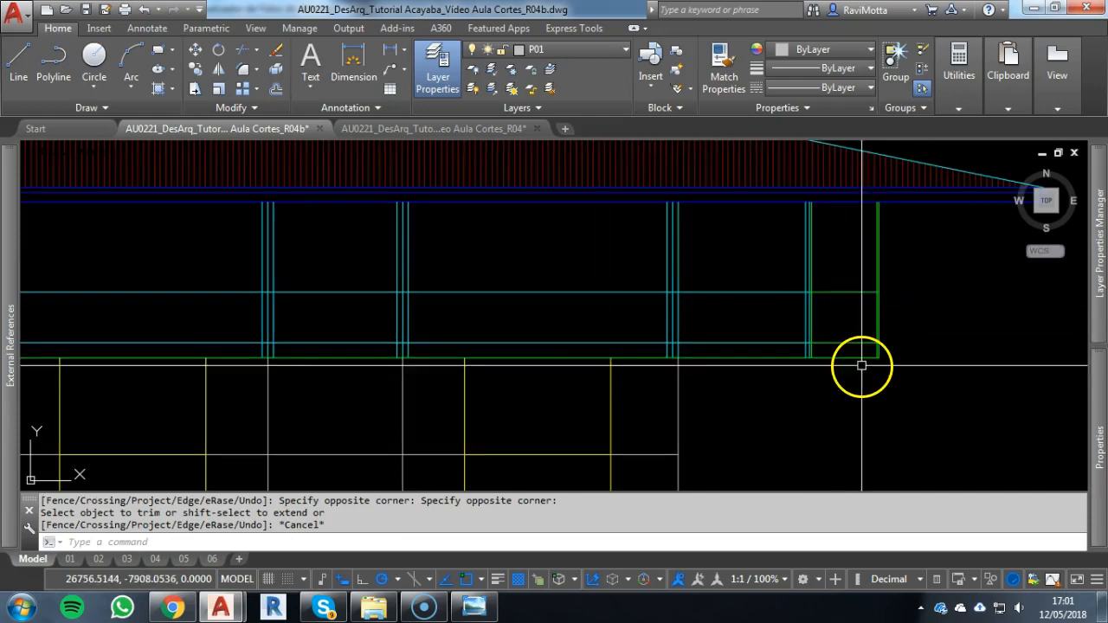
pyautogui.scroll(6, 834, 362)
pyautogui.press('Escape')
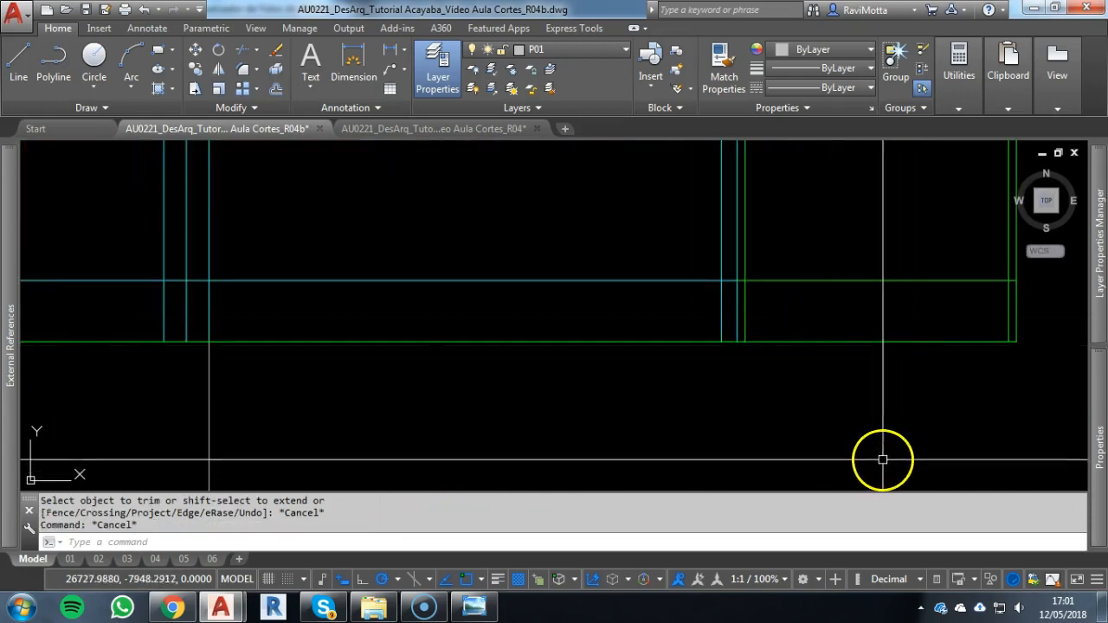
pyautogui.press('Escape')
pyautogui.write('tr')
pyautogui.press('Return')
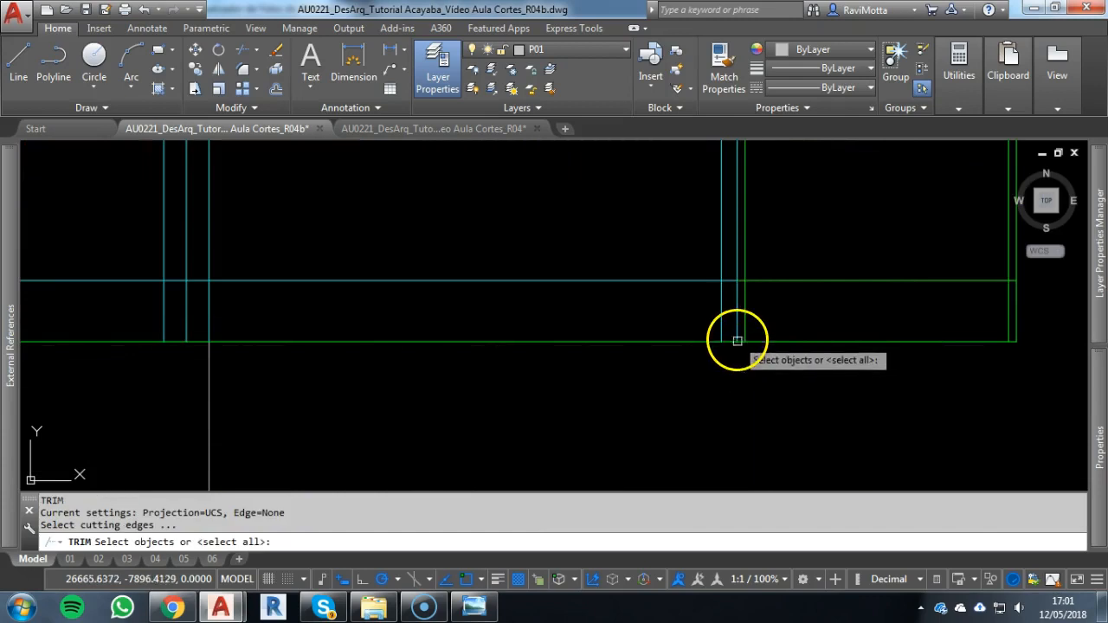
pyautogui.press('Escape')
pyautogui.press('Escape')
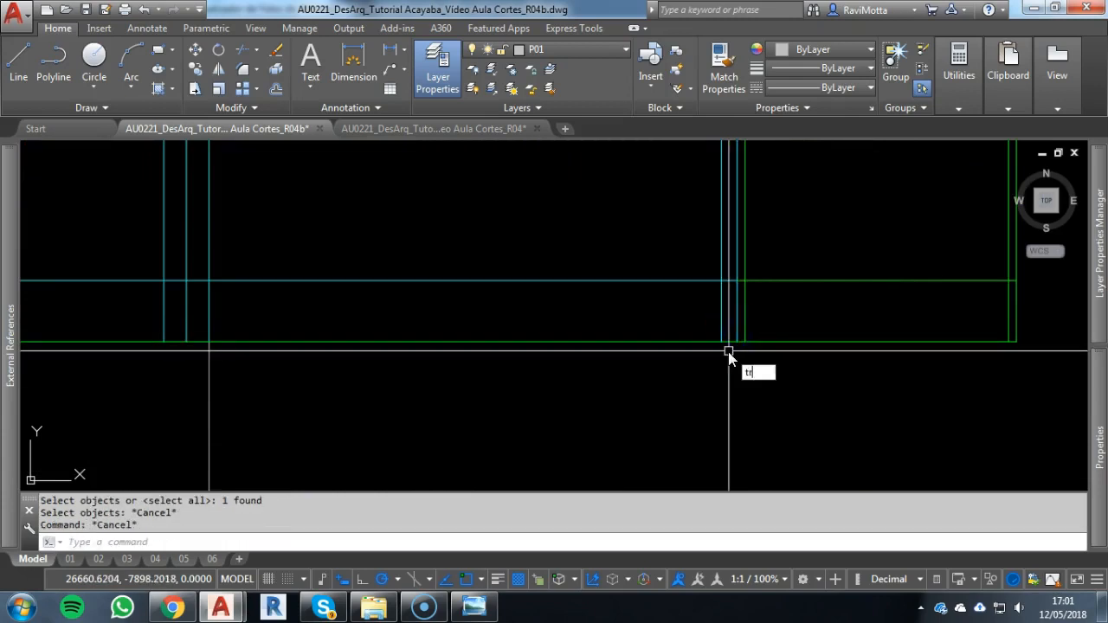
# Trim the upper floor's bottom line between the two cyan corner-post lines at both ends of the façade
pyautogui.write('tr')
pyautogui.press('Return')
pyautogui.press('Return')
pyautogui.press('Escape')
pyautogui.scroll(-5, 573, 366)
pyautogui.scroll(5, 421, 371)
pyautogui.press('Escape')
pyautogui.scroll(8, 381, 318)
pyautogui.write('tr')
pyautogui.rightClick(426, 303)
pyautogui.rightClick(445, 288)
pyautogui.click(445, 284)
pyautogui.press('Escape')
pyautogui.press('Escape')
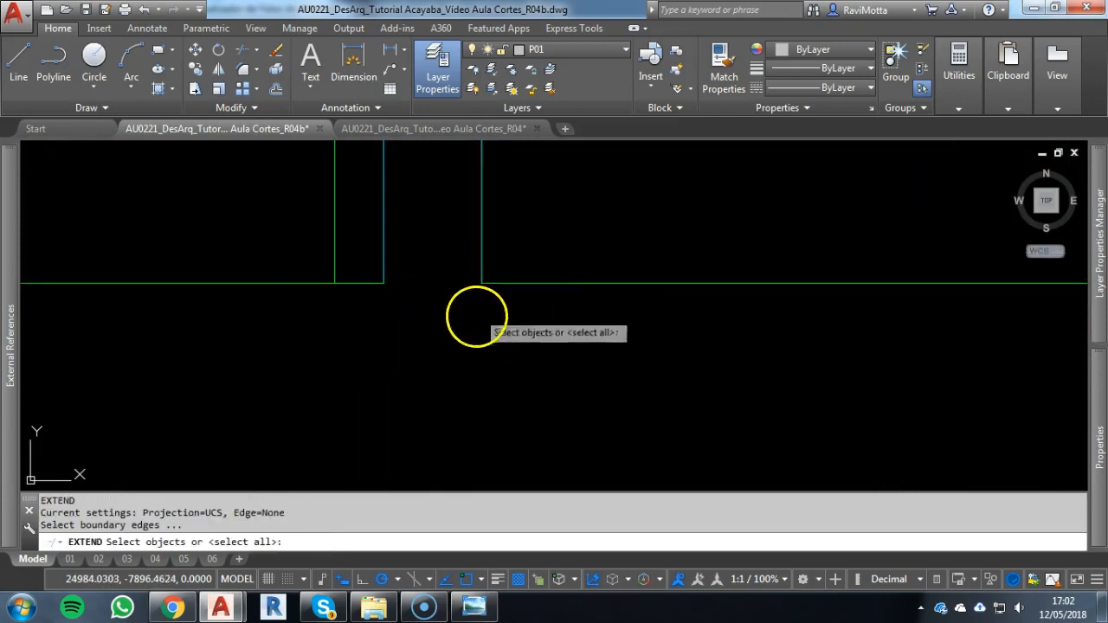
# Extend the middle stretch of the bottom line to the outer cyan line of each inner corner post
pyautogui.scroll(-7, 550, 346)
pyautogui.moveTo(554, 348); pyautogui.dragTo(226, 330, button='middle')
pyautogui.moveTo(642, 322); pyautogui.dragTo(200, 289, button='middle')
pyautogui.scroll(-4, 462, 306)
pyautogui.moveTo(737, 309); pyautogui.dragTo(165, 291, button='middle')
pyautogui.scroll(6, 589, 290)
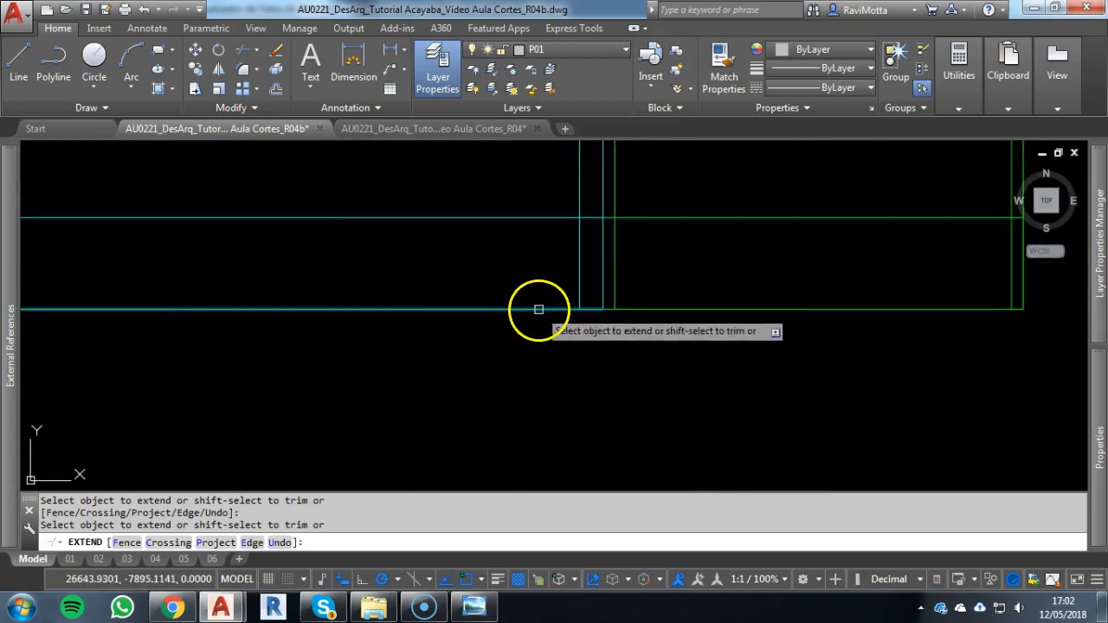
pyautogui.press('Escape')
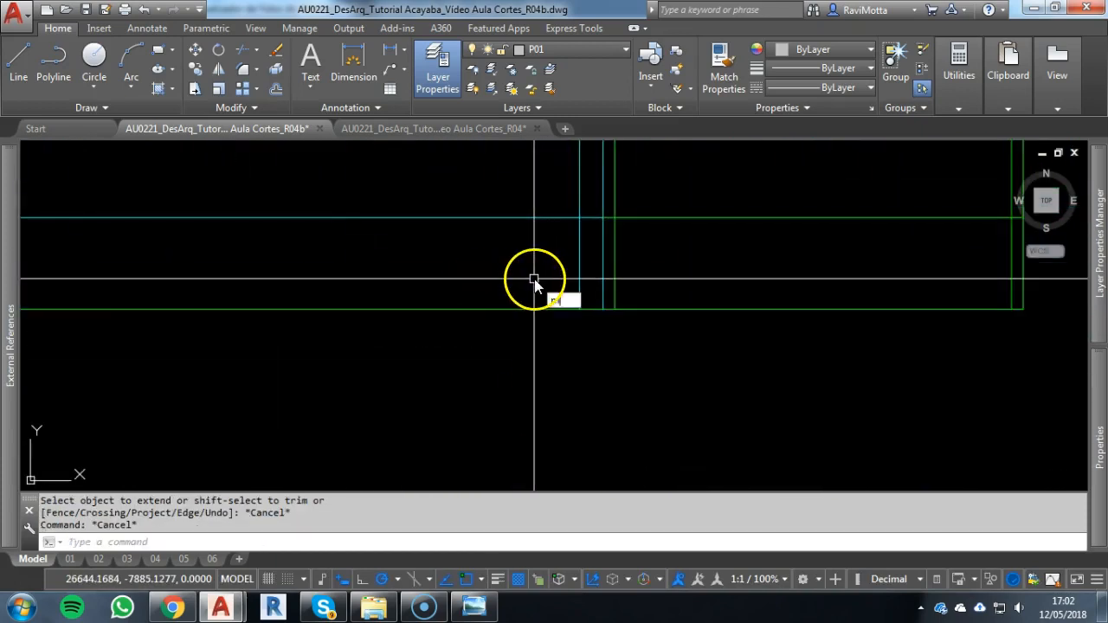
# Match the middle stretch of the bottom line to the properties of the cyan horizontal line above it
pyautogui.write('ma')
pyautogui.press('Return')
pyautogui.click(525, 217)
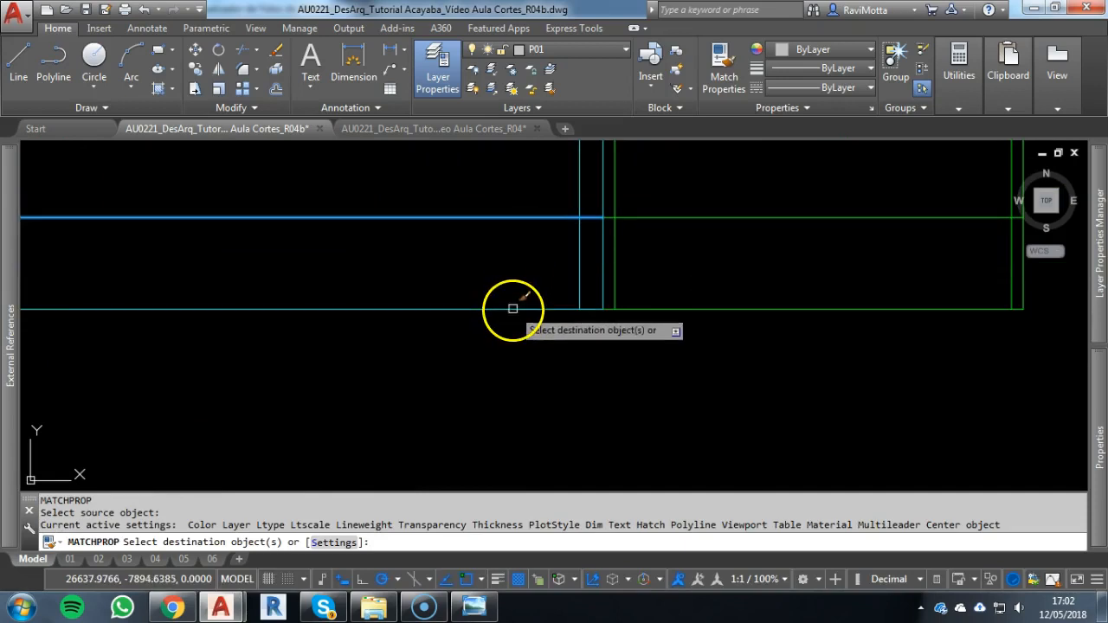
pyautogui.scroll(-6, 490, 391)
pyautogui.press('Escape')
pyautogui.moveTo(490, 391)
pyautogui.mouseDown(button='middle')
pyautogui.moveTo(857, 355)
pyautogui.moveTo(850, 349)
pyautogui.mouseUp(button='middle')
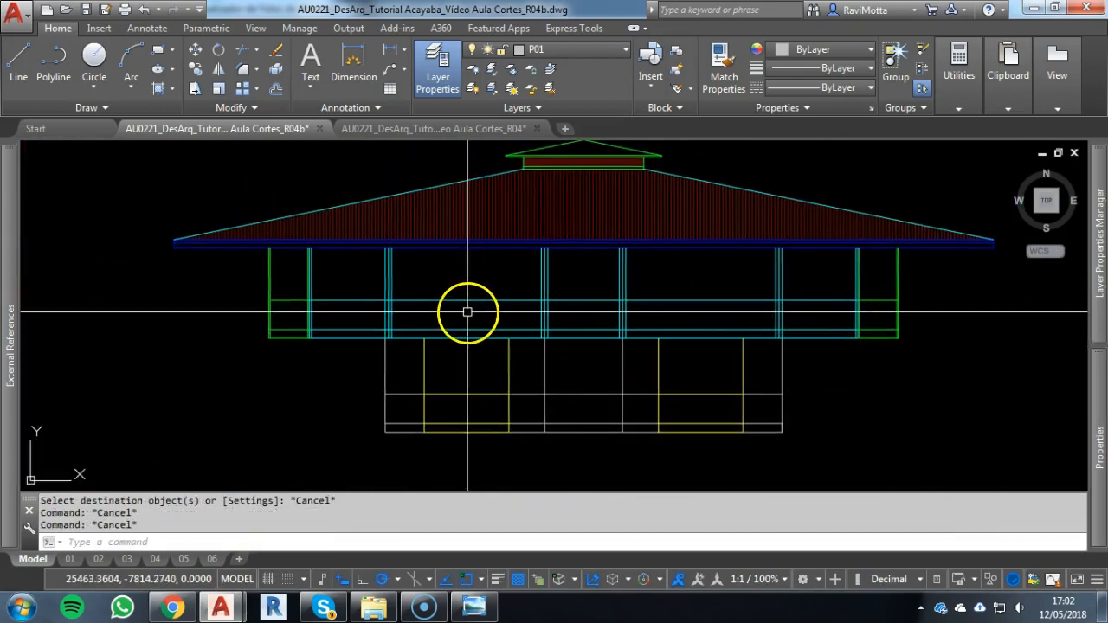
# Copy the three segments of the upper floor's topmost horizontal line 6 units straight down
pyautogui.moveTo(306, 322); pyautogui.dragTo(1070, 314, button='middle')
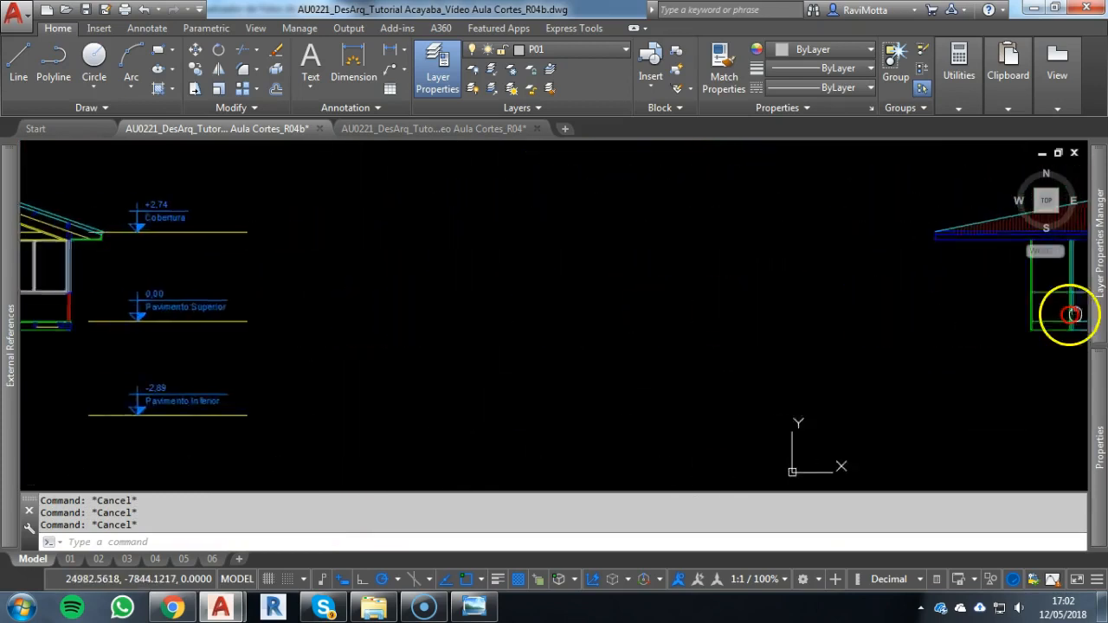
pyautogui.moveTo(1073, 314); pyautogui.dragTo(1107, 315)
pyautogui.scroll(9, 260, 300)
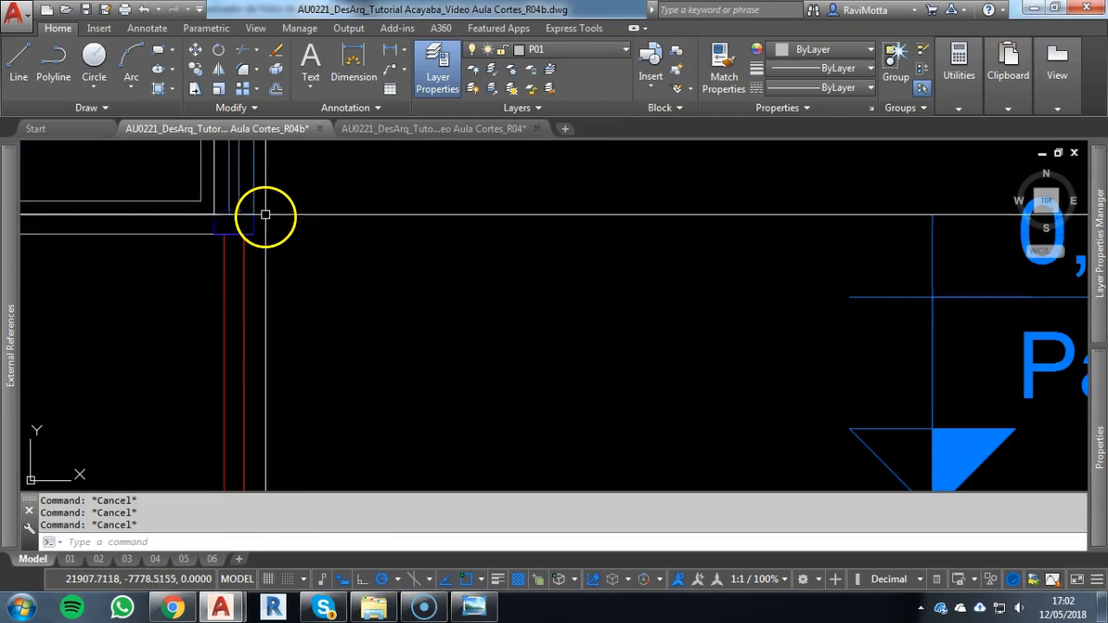
pyautogui.scroll(-10, 405, 299)
pyautogui.moveTo(554, 306); pyautogui.dragTo(160, 309, button='middle')
pyautogui.moveTo(910, 321); pyautogui.dragTo(209, 303, button='middle')
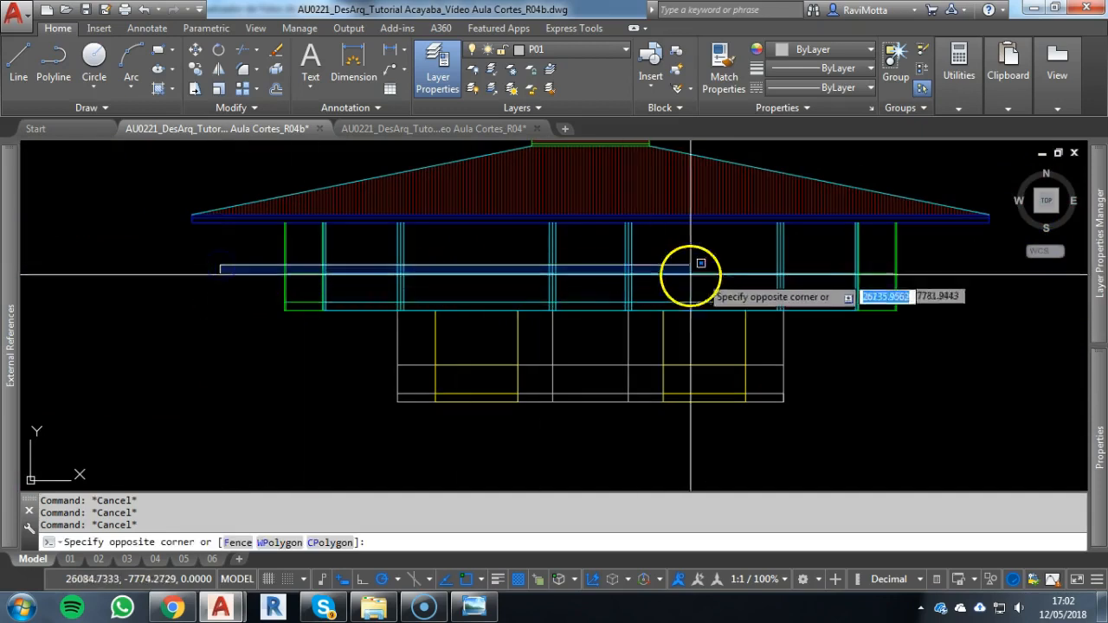
pyautogui.click(932, 285)
pyautogui.write('co')
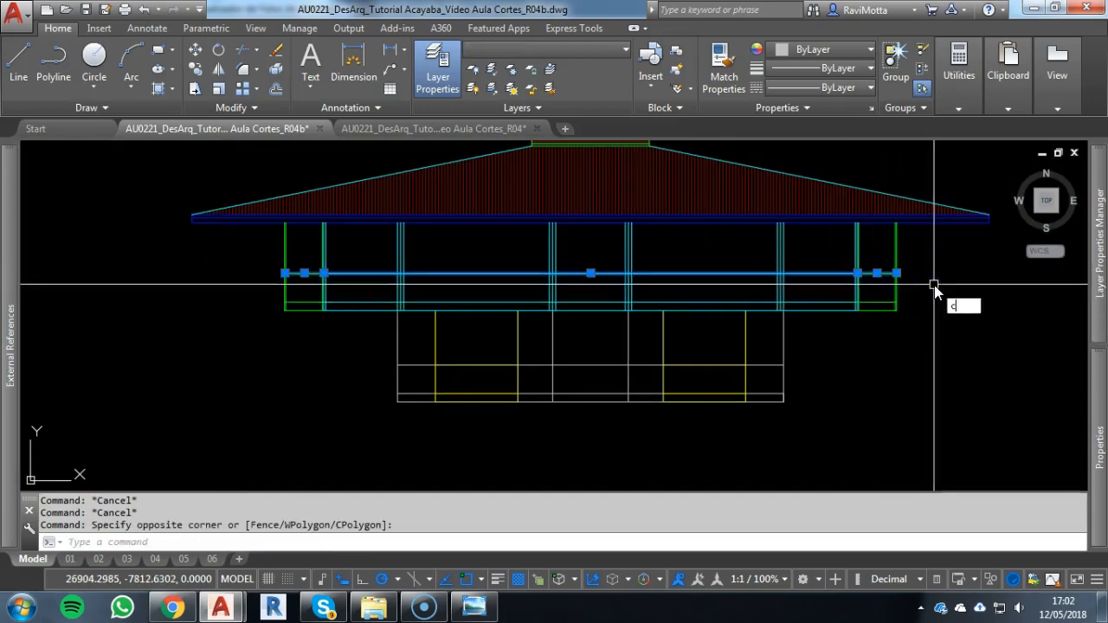
pyautogui.press('Return')
pyautogui.click(934, 265)
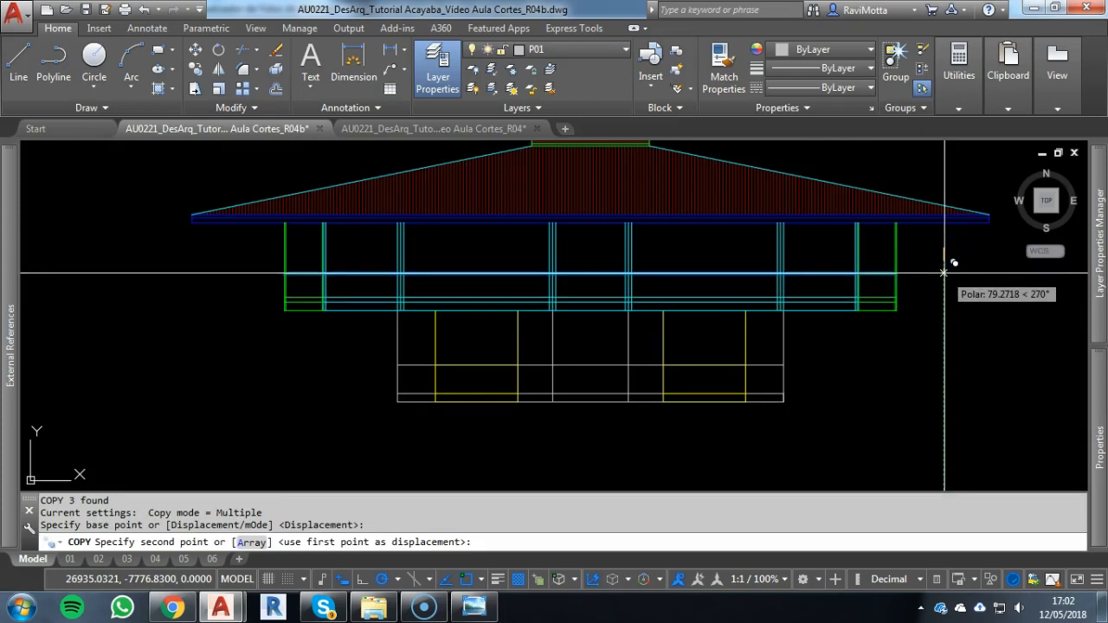
pyautogui.press('Escape')
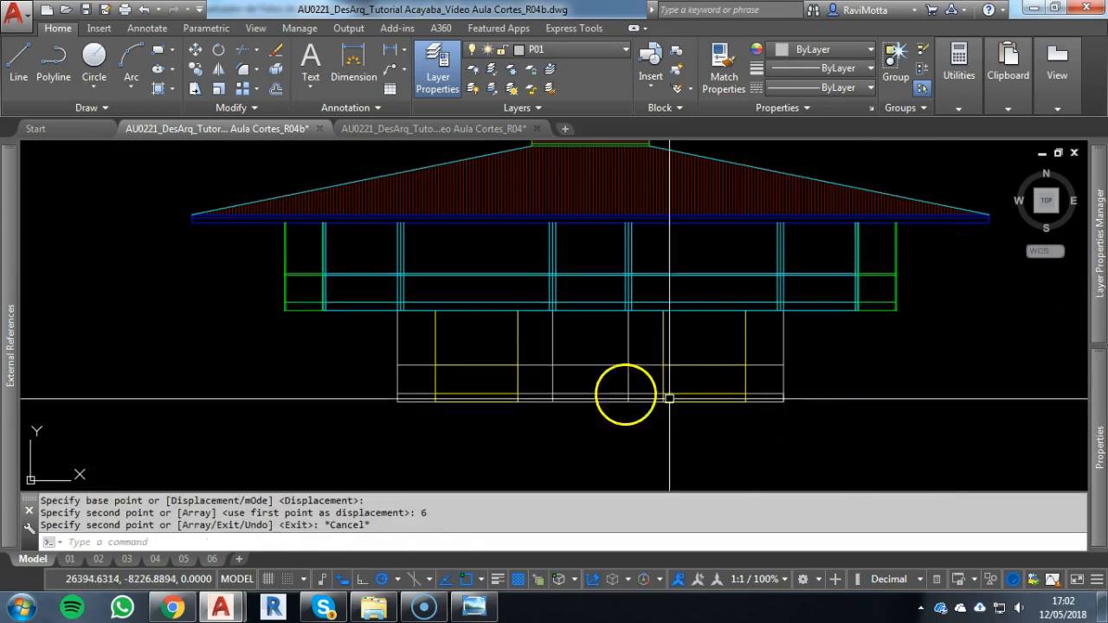
# Examine where the doubled horizontal lines cross the corner posts at the façade's left end
pyautogui.scroll(8, 311, 283)
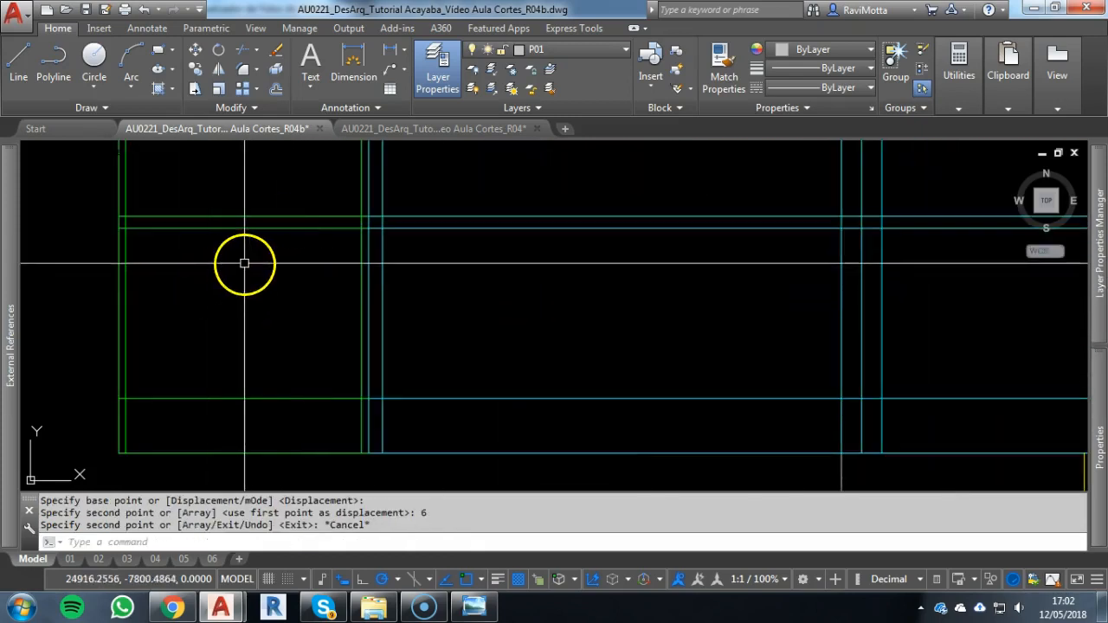
pyautogui.scroll(-3, 277, 242)
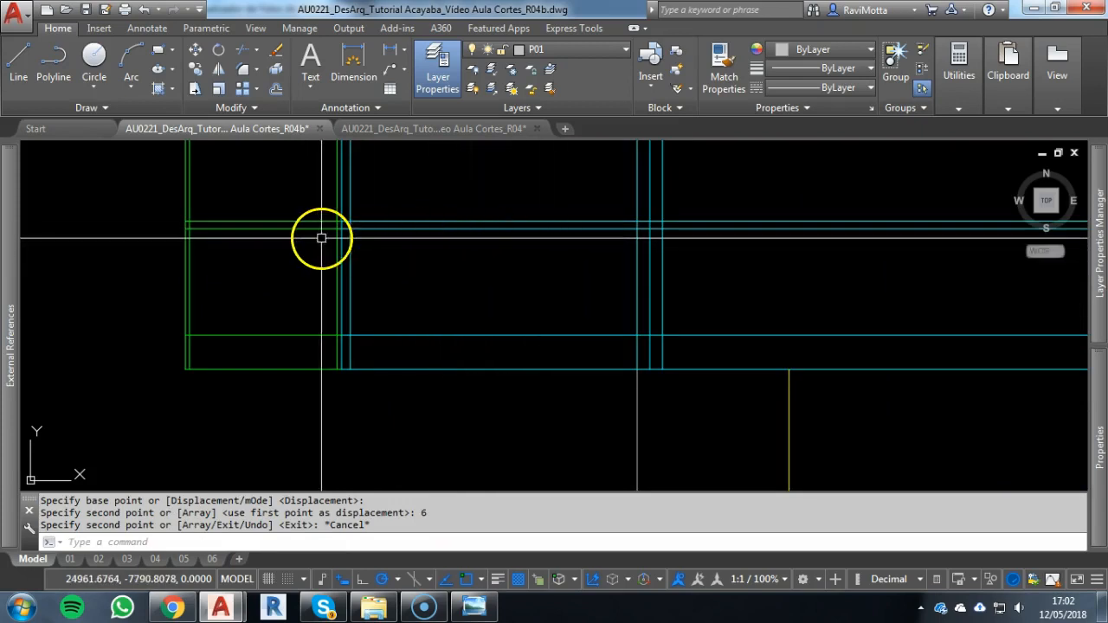
pyautogui.scroll(4, 321, 208)
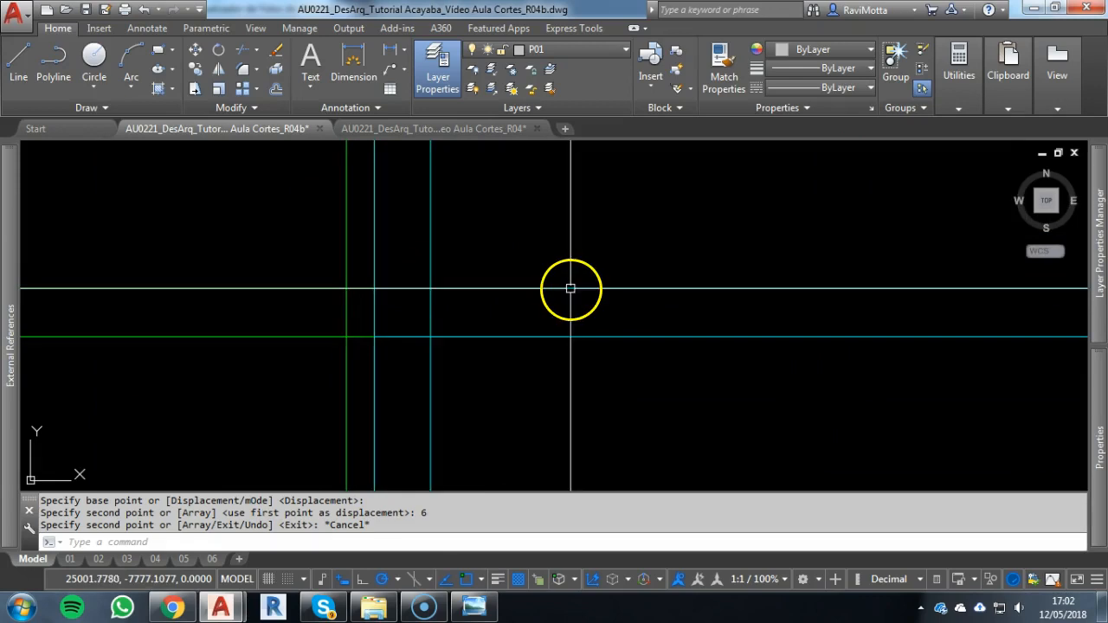
pyautogui.scroll(-3, 570, 288)
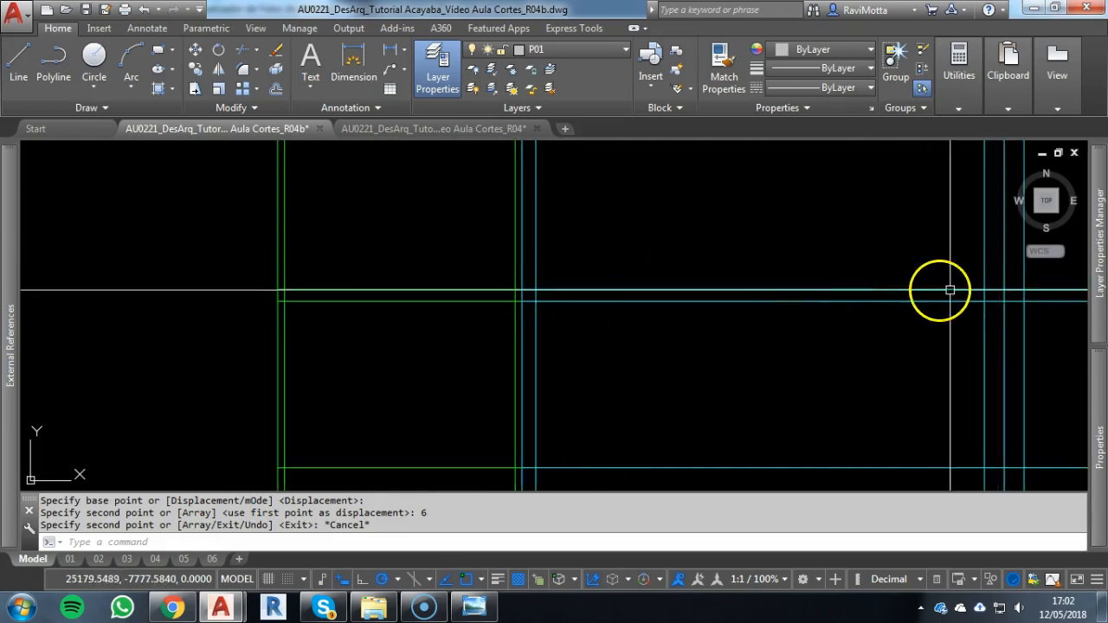
pyautogui.scroll(6, 516, 294)
pyautogui.press('Escape')
pyautogui.press('Escape')
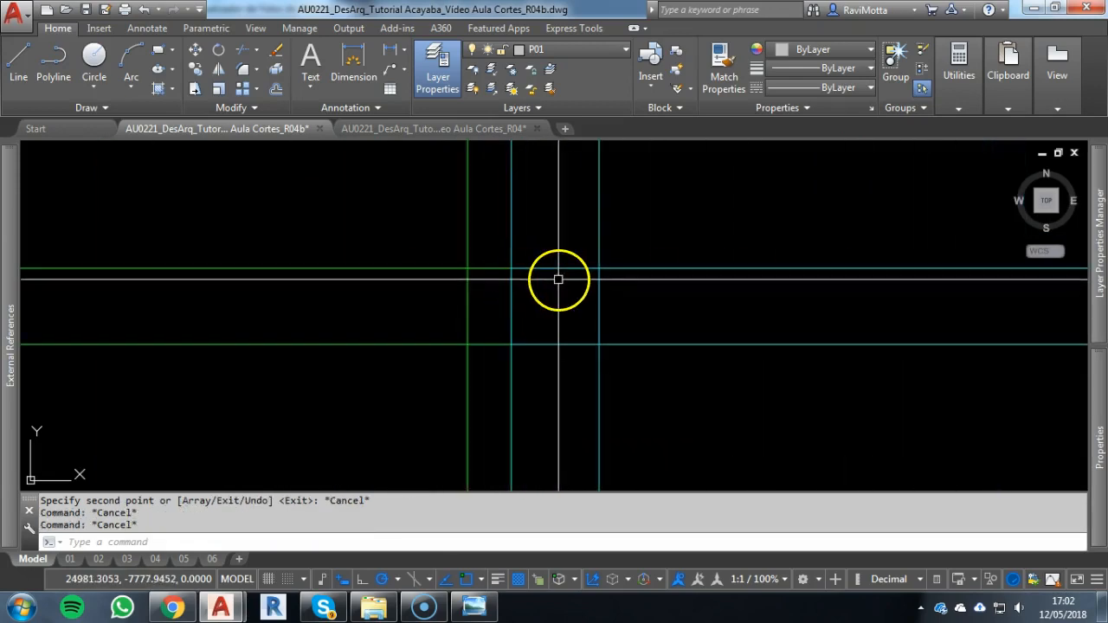
# Trim the doubled horizontal lines out of the inner and outer corner posts at the façade's left end
pyautogui.write('tr')
pyautogui.press('Return')
pyautogui.press('Return')
pyautogui.click(557, 270)
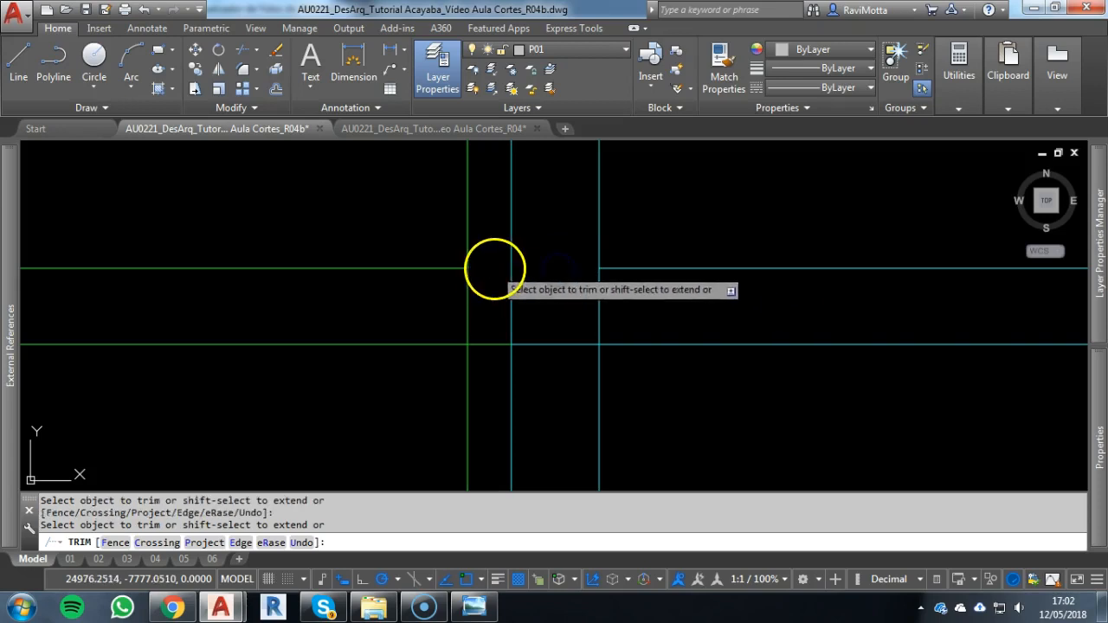
pyautogui.click(557, 348)
pyautogui.scroll(-5, 510, 340)
pyautogui.moveTo(523, 350); pyautogui.dragTo(836, 332, button='middle')
pyautogui.scroll(5, 449, 319)
pyautogui.click(443, 244)
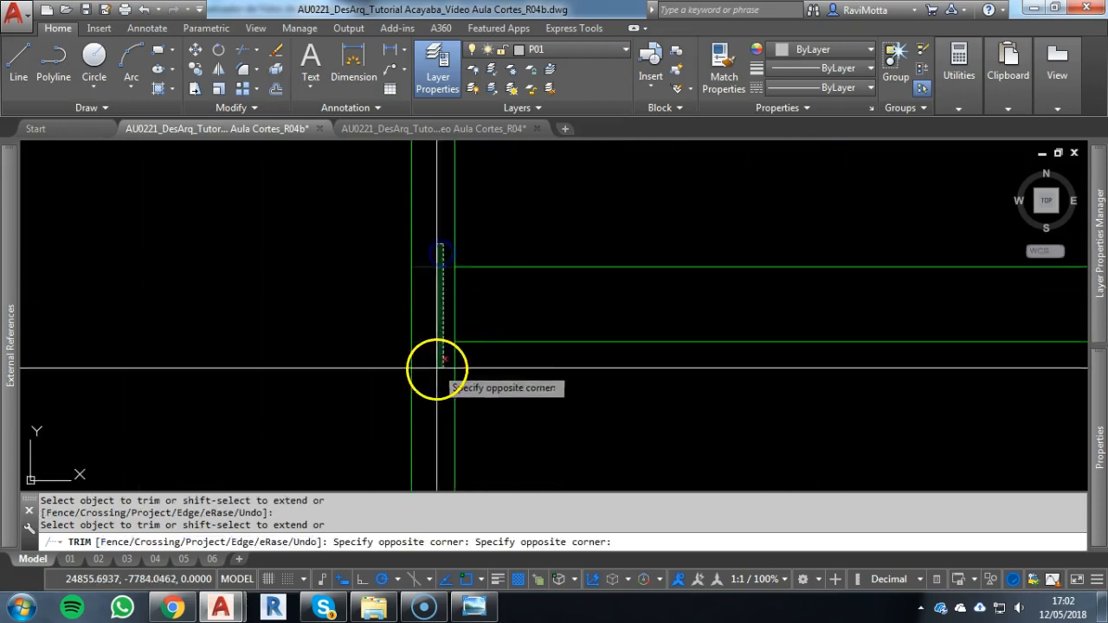
pyautogui.click(436, 373)
# Trim the doubled horizontal lines out of both halves of the first cyan column from the left
pyautogui.scroll(-8, 487, 363)
pyautogui.moveTo(487, 363); pyautogui.dragTo(230, 323, button='middle')
pyautogui.scroll(6, 911, 301)
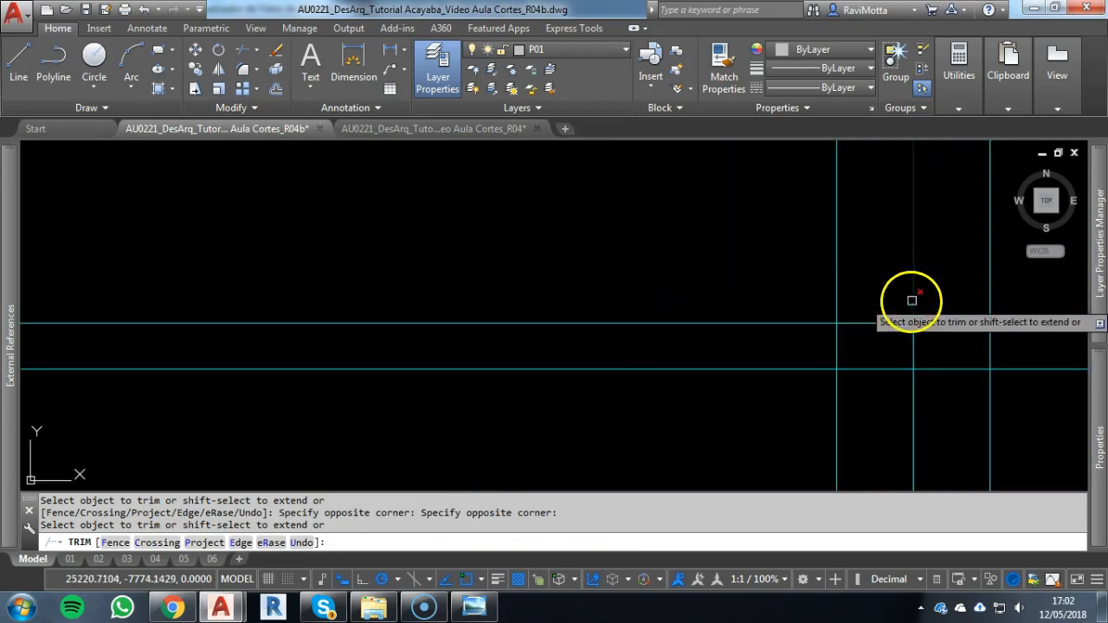
pyautogui.click(952, 304)
pyautogui.click(944, 379)
pyautogui.click(894, 392)
# Trim the doubled horizontal lines out of the second cyan column from the left, undoing the stray trim
pyautogui.scroll(-4, 893, 395)
pyautogui.moveTo(893, 396); pyautogui.dragTo(39, 321, button='middle')
pyautogui.scroll(-6, 433, 334)
pyautogui.moveTo(424, 334); pyautogui.dragTo(284, 336, button='middle')
pyautogui.scroll(8, 565, 332)
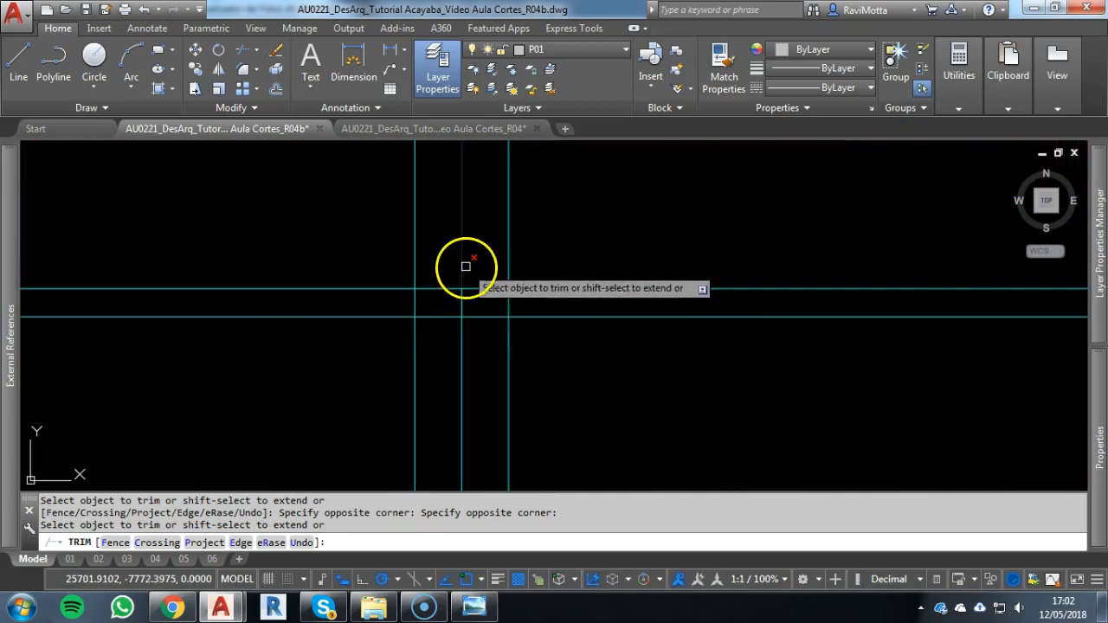
pyautogui.hotkey('ctrl', 'z')
pyautogui.scroll(-5, 920, 321)
pyautogui.moveTo(894, 375); pyautogui.dragTo(304, 363, button='middle')
pyautogui.scroll(5, 753, 324)
pyautogui.click(892, 303)
pyautogui.click(879, 380)
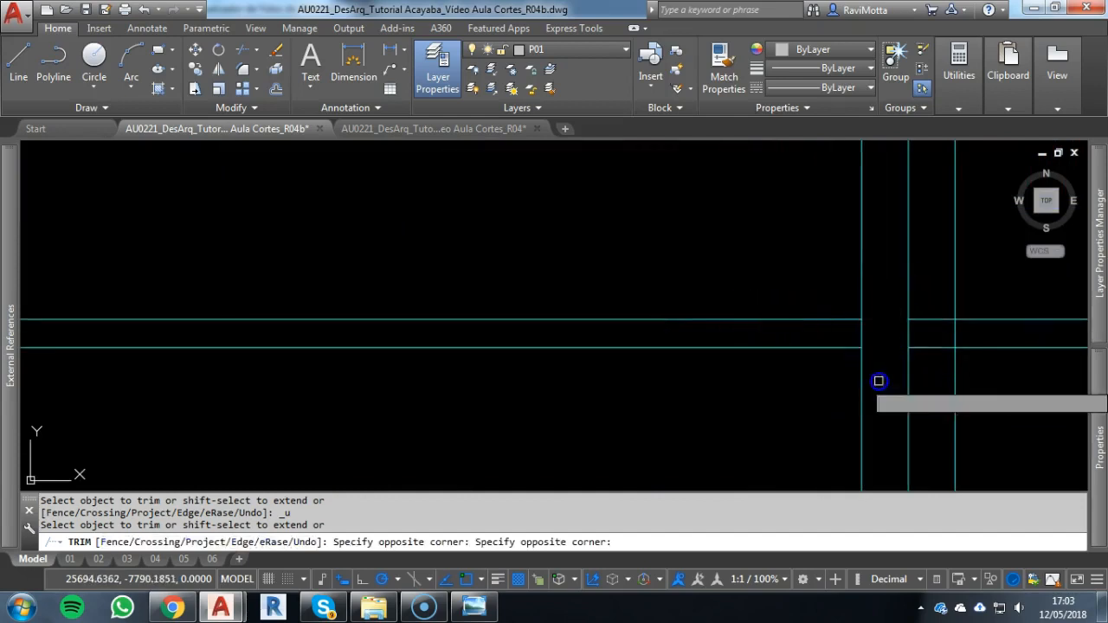
# Trim the doubled horizontal lines out of the third and fourth cyan columns
pyautogui.scroll(-2, 935, 360)
pyautogui.moveTo(902, 372); pyautogui.dragTo(169, 318, button='middle')
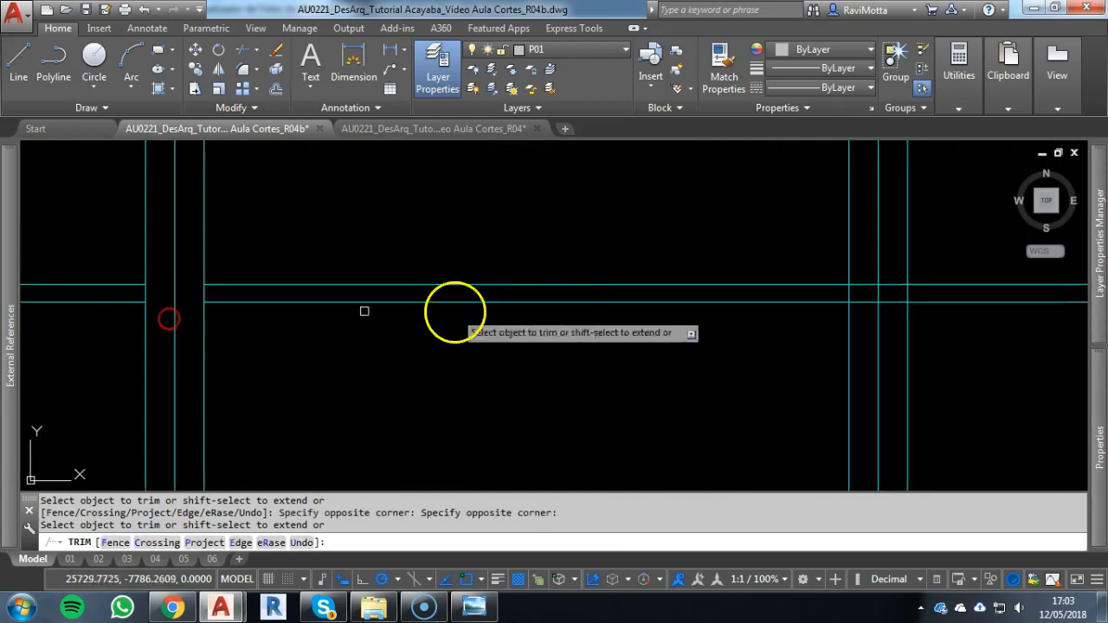
pyautogui.click(885, 302)
pyautogui.click(893, 315)
pyautogui.scroll(-3, 893, 319)
pyautogui.moveTo(876, 324); pyautogui.dragTo(470, 302, button='middle')
pyautogui.scroll(5, 818, 292)
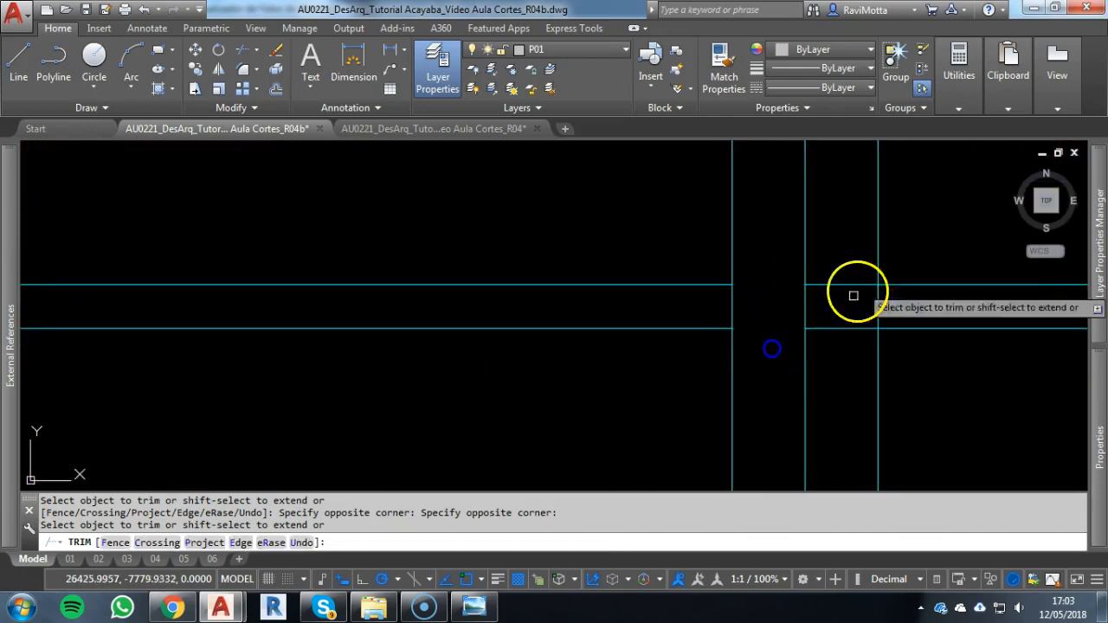
pyautogui.click(849, 239)
pyautogui.click(823, 367)
# Trim the doubled horizontal lines out of the inner corner post at the façade's right end
pyautogui.scroll(-3, 824, 366)
pyautogui.moveTo(800, 367); pyautogui.dragTo(334, 329, button='middle')
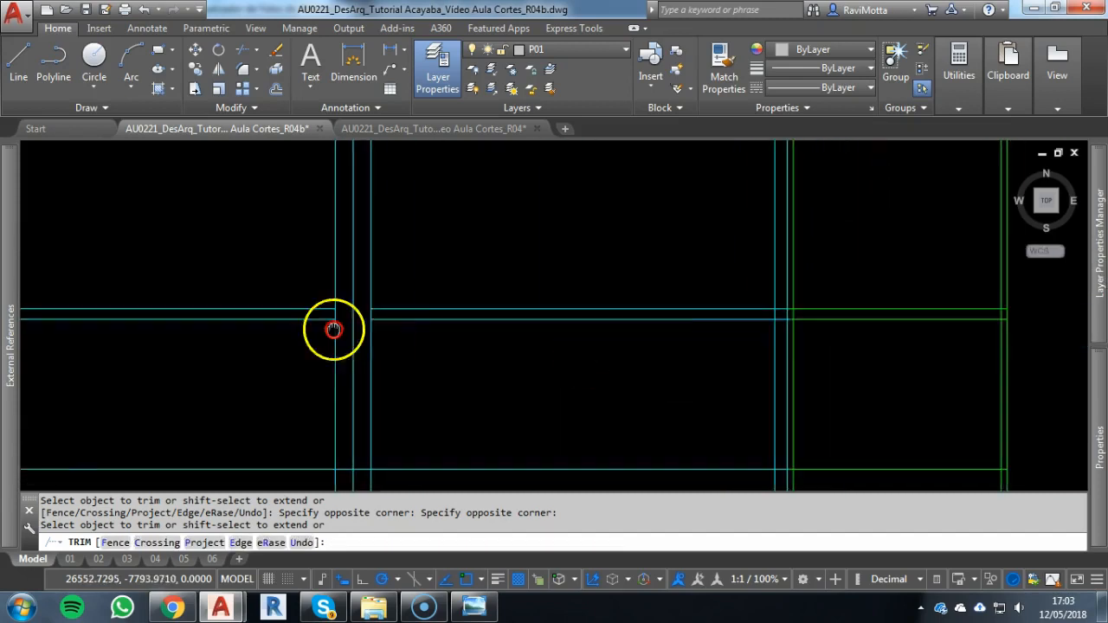
pyautogui.scroll(5, 824, 307)
pyautogui.click(639, 291)
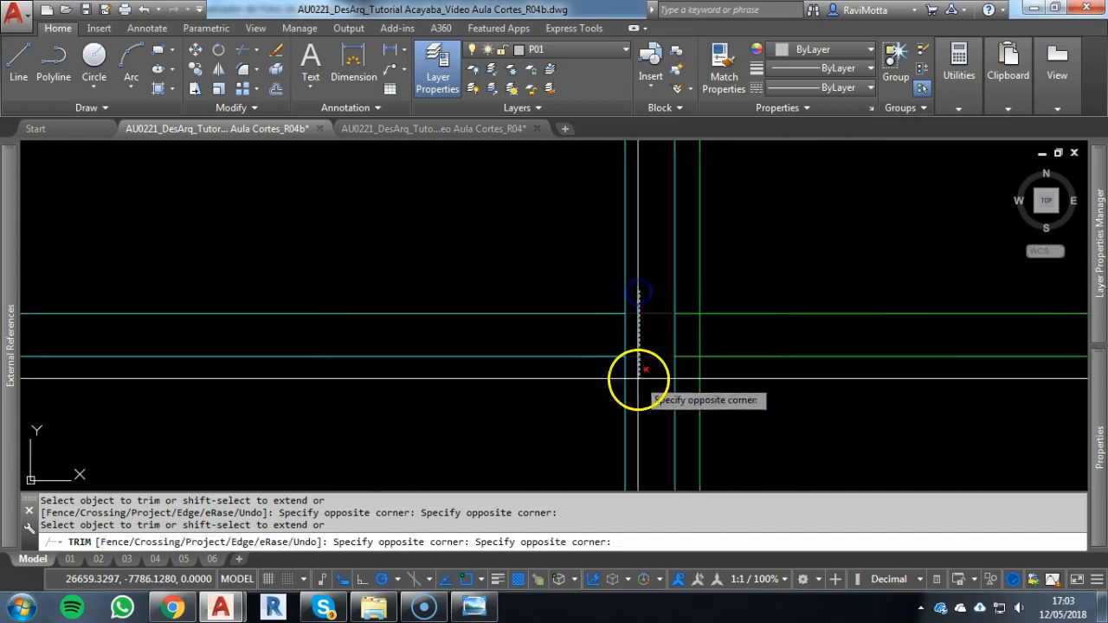
pyautogui.scroll(4, 690, 299)
pyautogui.click(690, 299)
pyautogui.scroll(-5, 684, 420)
pyautogui.moveTo(686, 420); pyautogui.dragTo(663, 365, button='middle')
pyautogui.click(660, 400)
# Trim the doubled horizontal lines out of the outer green corner post at the façade's right end
pyautogui.moveTo(824, 377); pyautogui.dragTo(337, 329, button='middle')
pyautogui.scroll(2, 682, 297)
pyautogui.scroll(1, 730, 294)
pyautogui.click(722, 276)
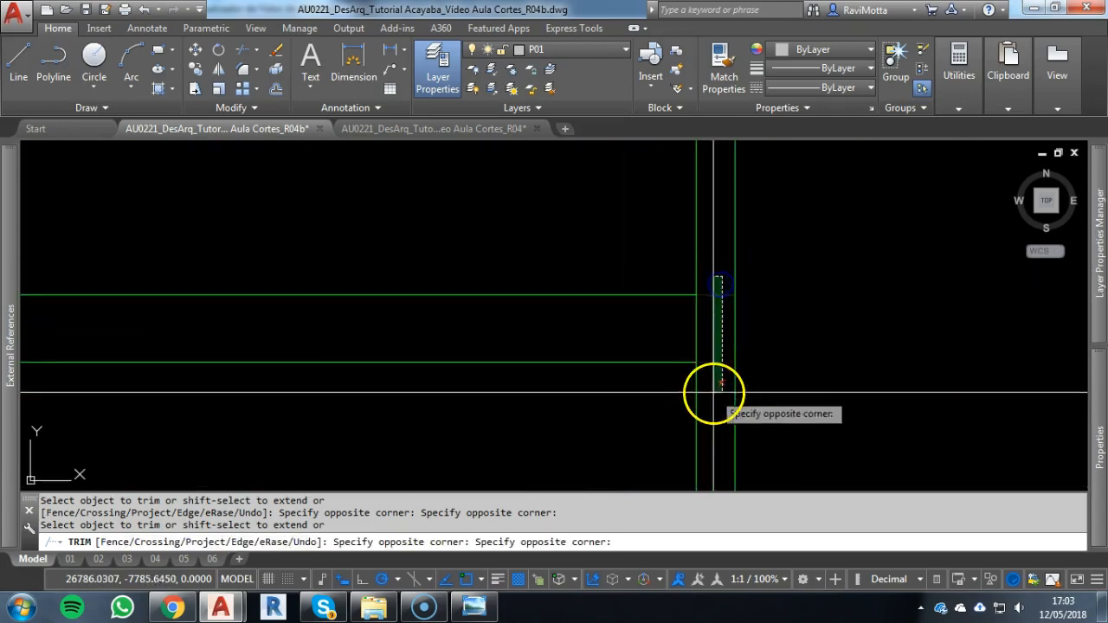
pyautogui.click(715, 392)
pyautogui.press('Escape')
# Draw a 160-unit vertical line from the sill line's midpoint up to the roof edge, between the first and second columns
pyautogui.scroll(-4, 684, 394)
pyautogui.moveTo(690, 391); pyautogui.dragTo(920, 330, button='middle')
pyautogui.scroll(-4, 892, 329)
pyautogui.moveTo(358, 309); pyautogui.dragTo(729, 312, button='middle')
pyautogui.scroll(-4, 292, 290)
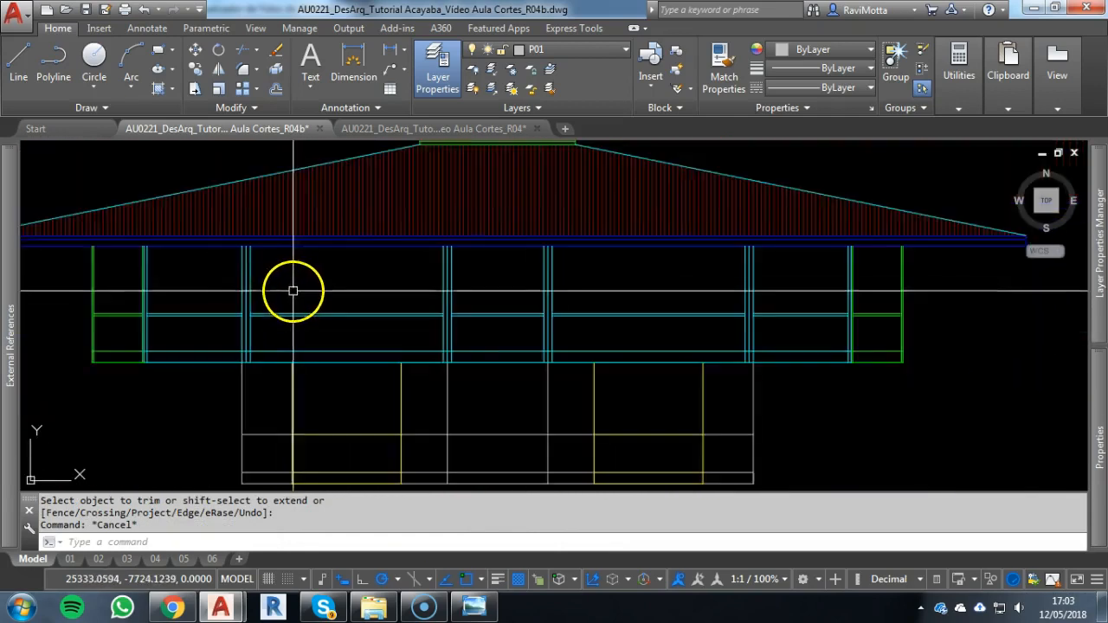
pyautogui.moveTo(450, 282); pyautogui.dragTo(413, 294, button='middle')
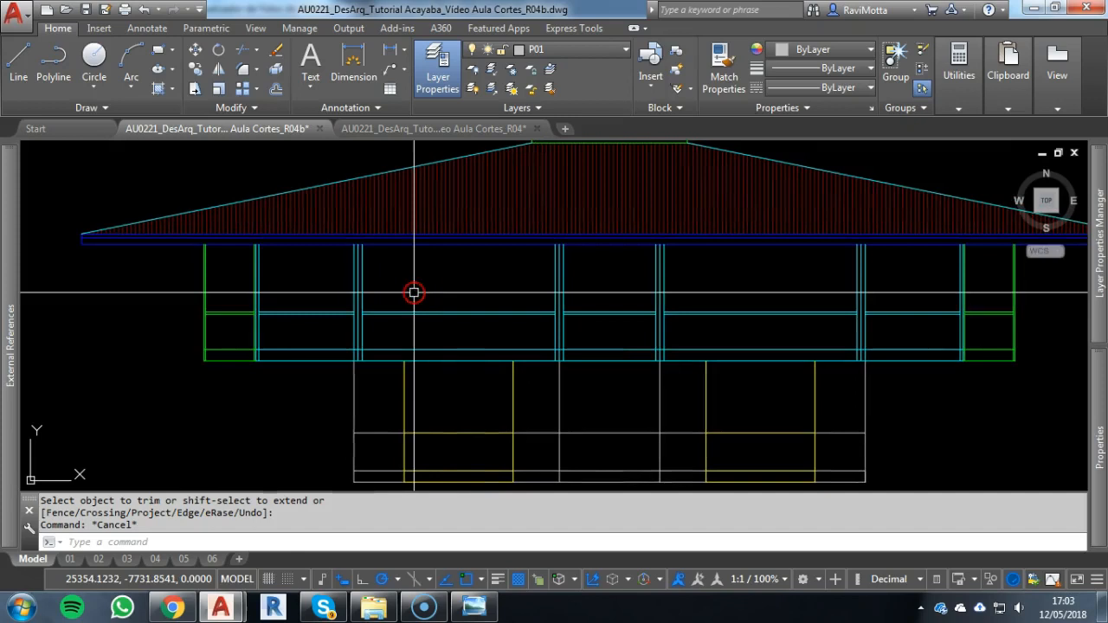
pyautogui.press('Escape')
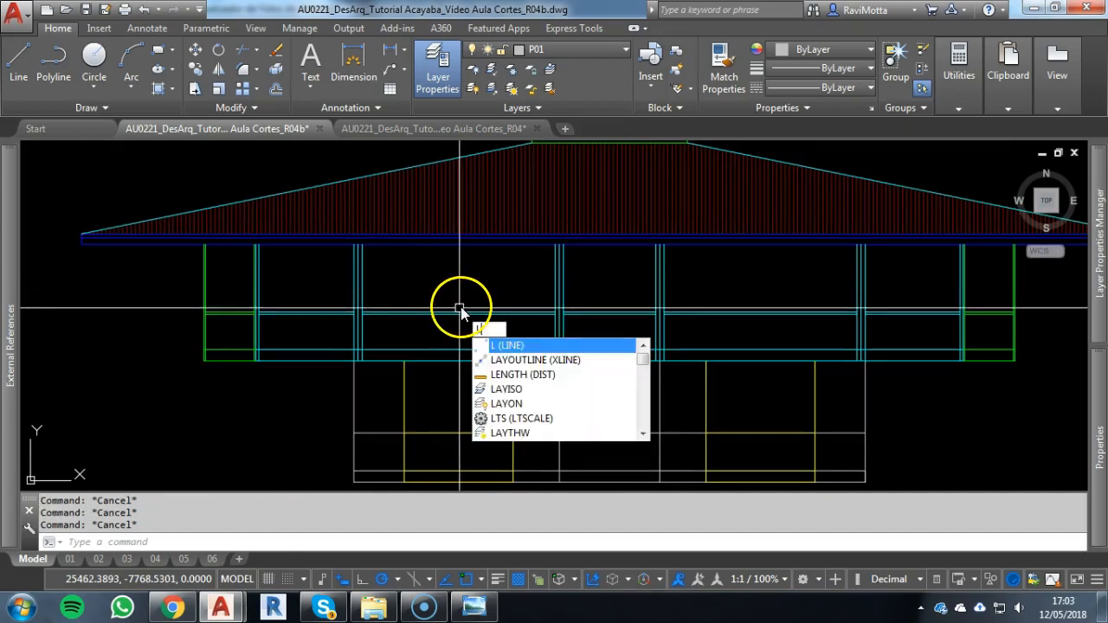
pyautogui.press('Return')
pyautogui.click(460, 311)
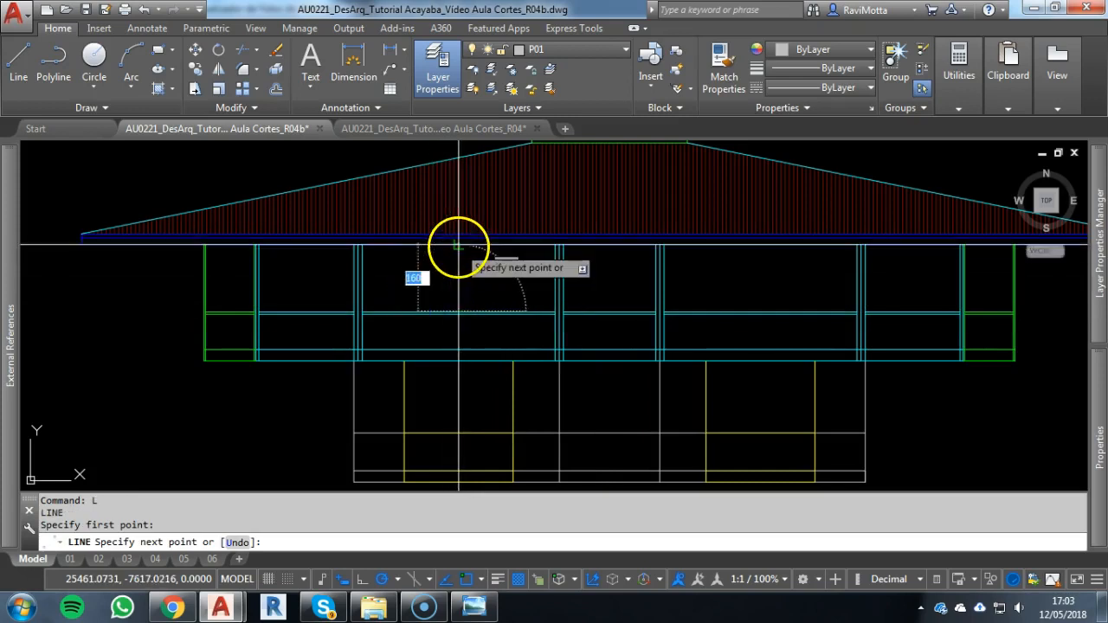
pyautogui.click(458, 246)
pyautogui.press('Escape')
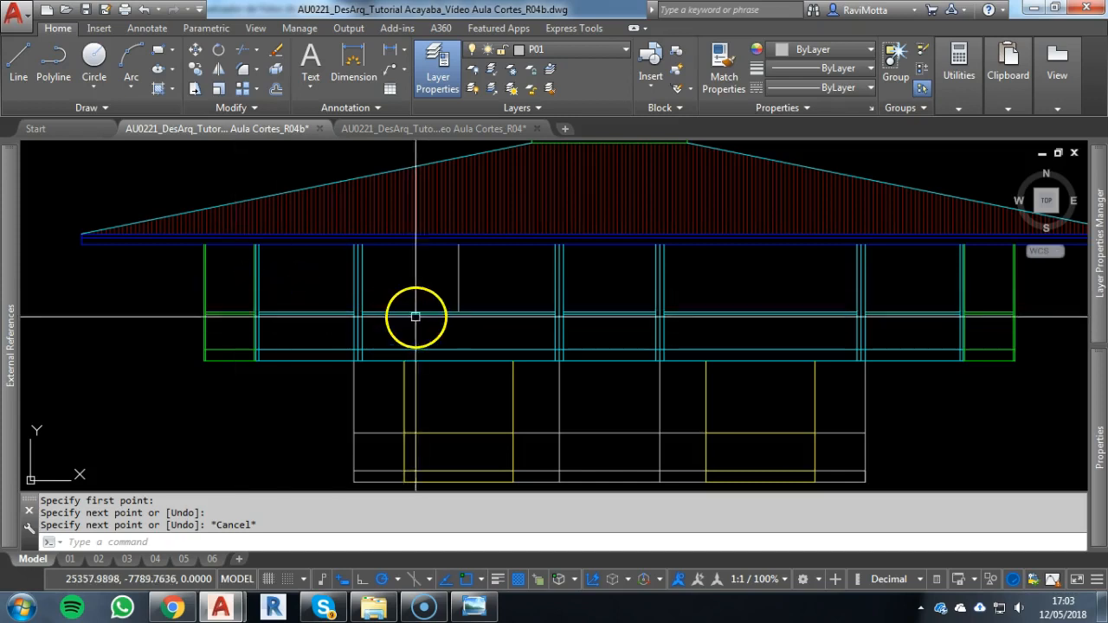
# Draw a horizontal line along the sill from the vertical line's foot to the first column's right edge and regenerate the model
pyautogui.press('Escape')
pyautogui.scroll(4, 450, 313)
pyautogui.rightClick(477, 318)
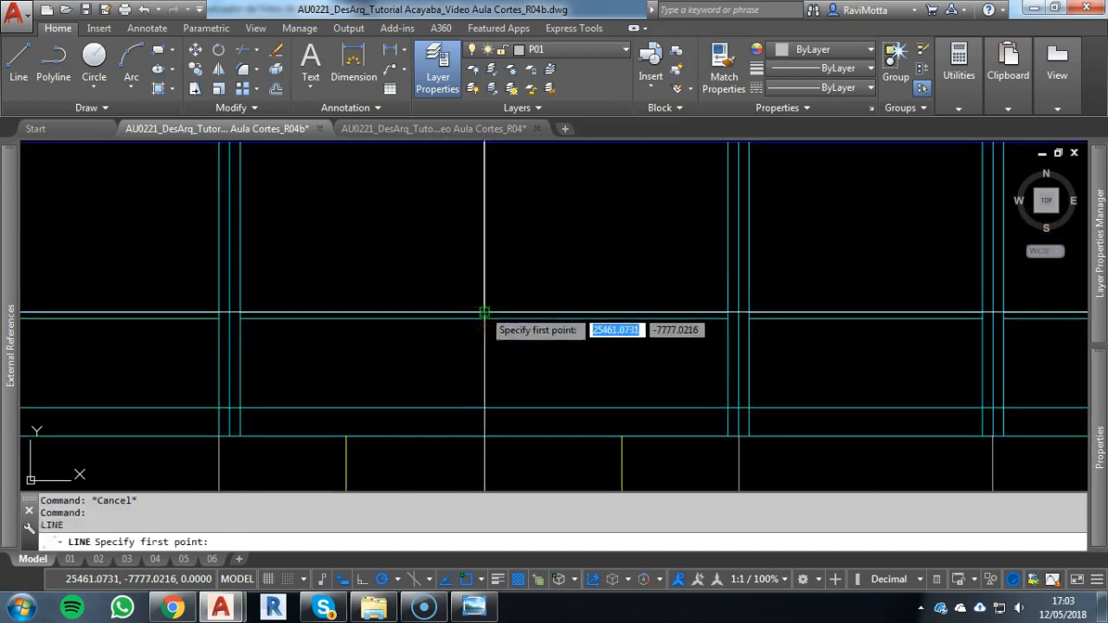
pyautogui.click(484, 314)
pyautogui.click(242, 312)
pyautogui.press('Escape')
pyautogui.scroll(-3, 415, 300)
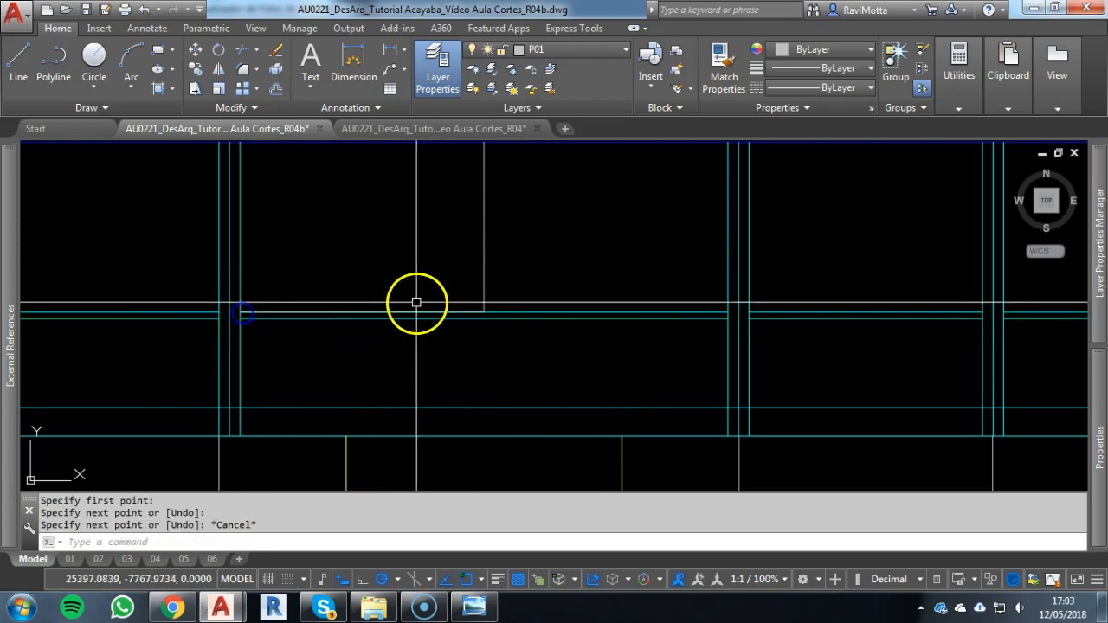
pyautogui.press('Escape')
pyautogui.scroll(-2, 477, 351)
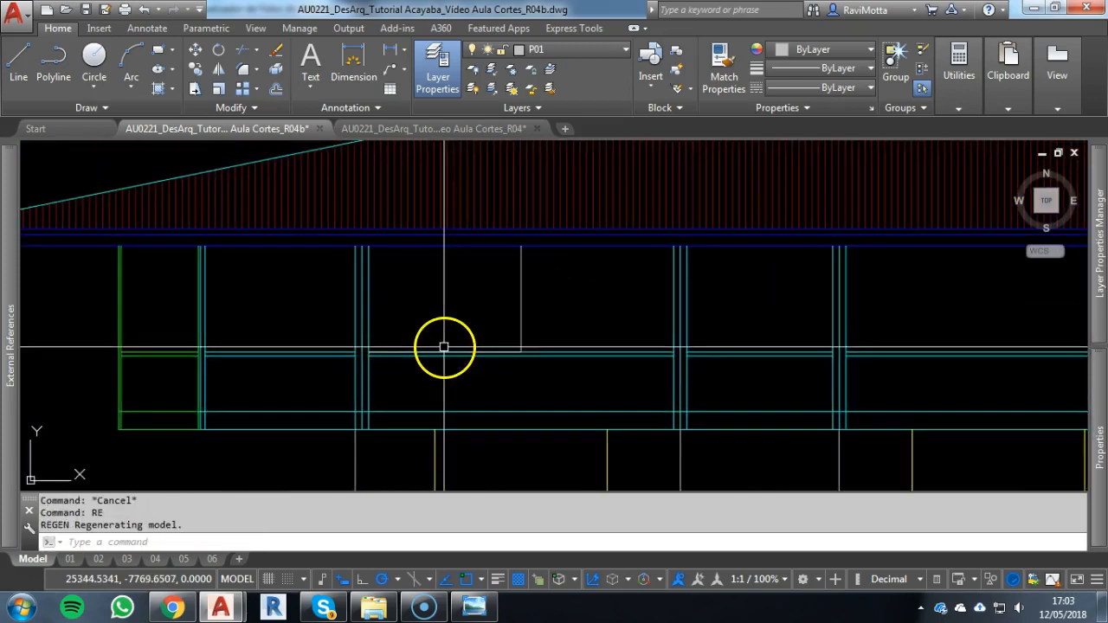
# Draw a 115 by 160 rectangle from the midpoint of the new sill line to the first column's corner under the roof
pyautogui.write('rec')
pyautogui.press('Return')
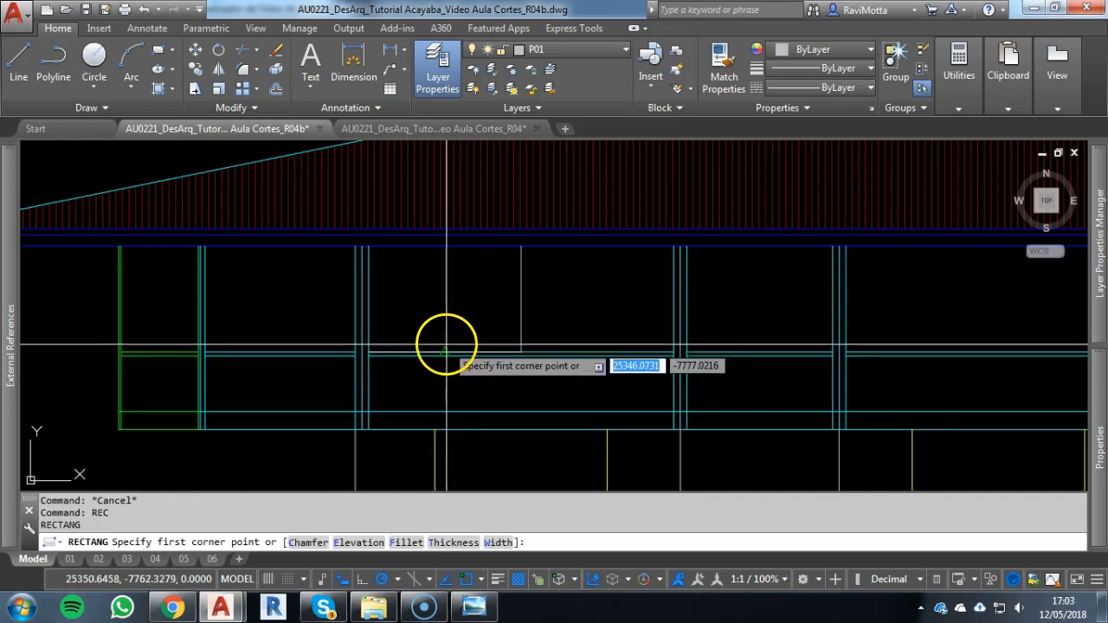
pyautogui.scroll(2, 444, 352)
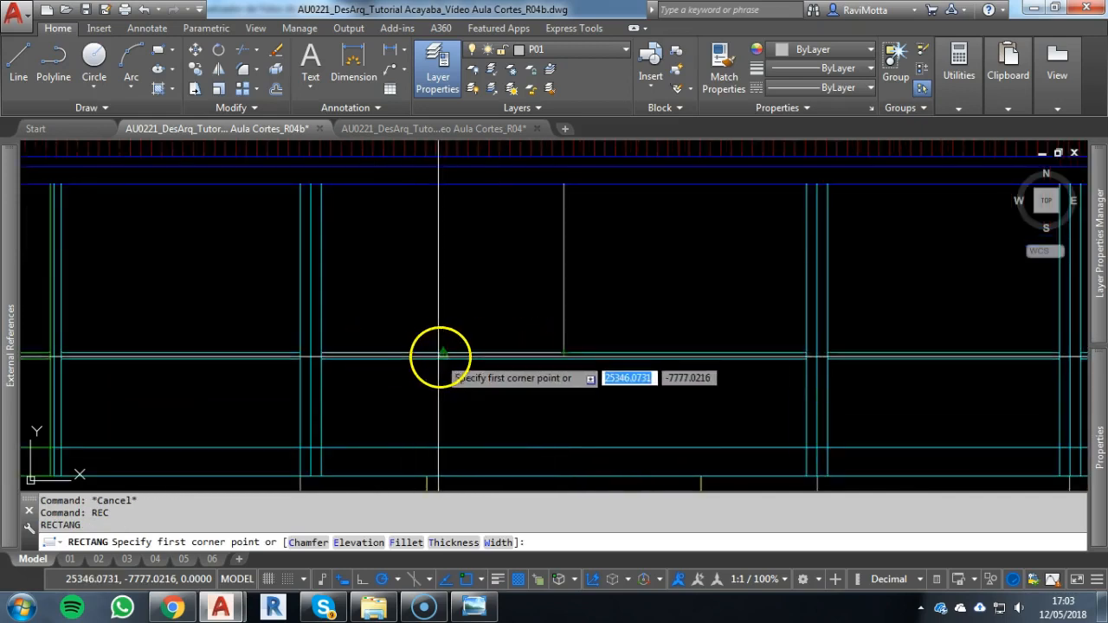
pyautogui.click(443, 353)
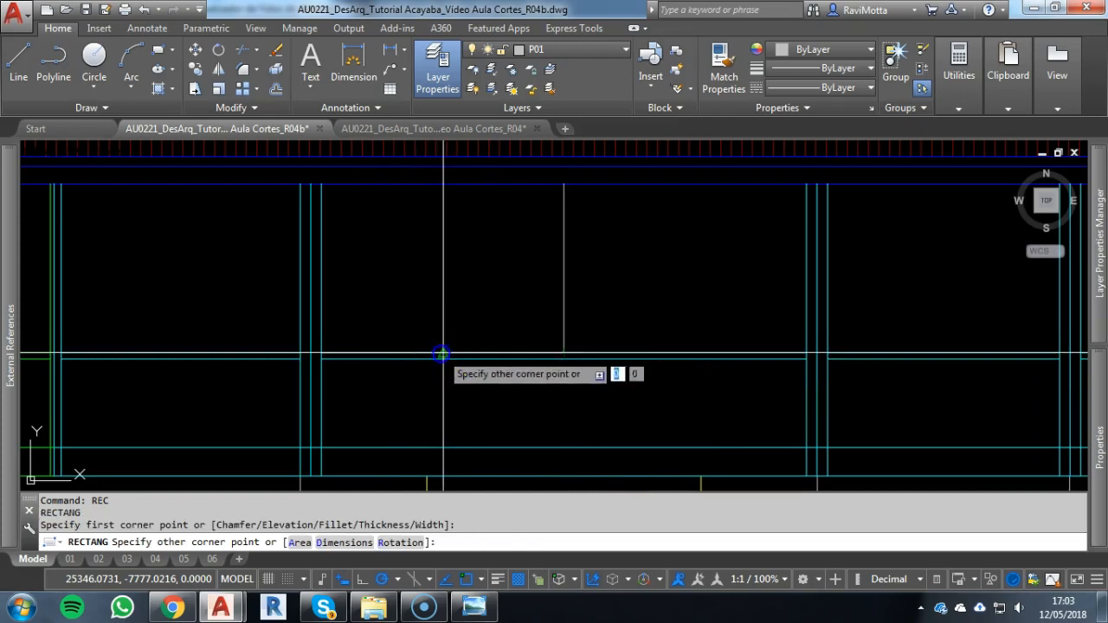
pyautogui.click(320, 183)
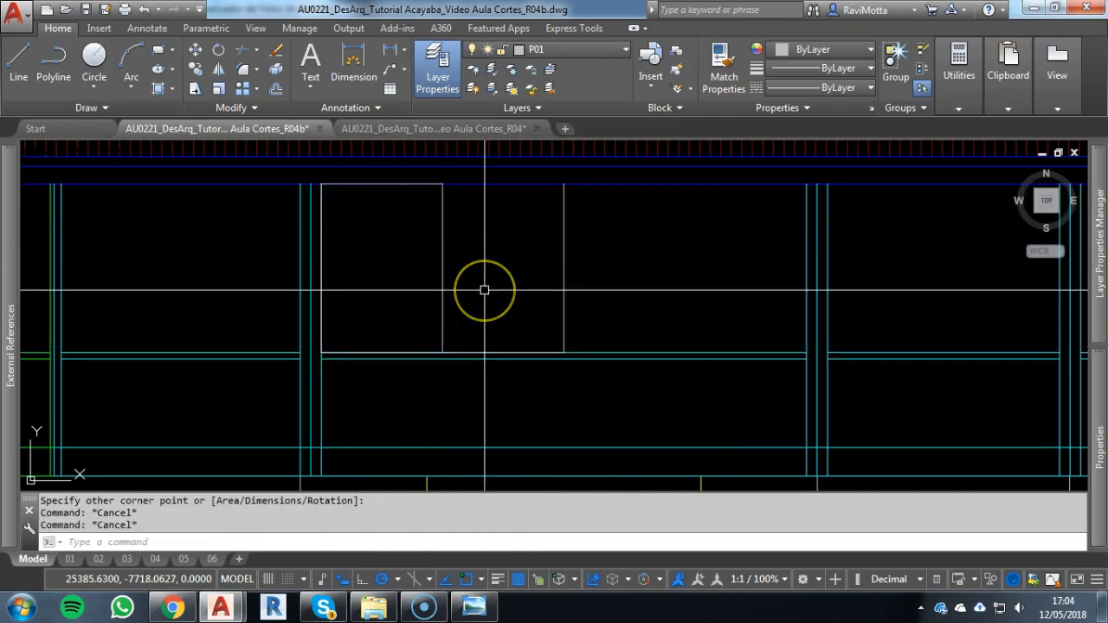
# Try a 4-unit inward offset of the window rectangle and erase the resulting inner rectangle
pyautogui.write('o')
pyautogui.press('Return')
pyautogui.write('4')
pyautogui.press('Return')
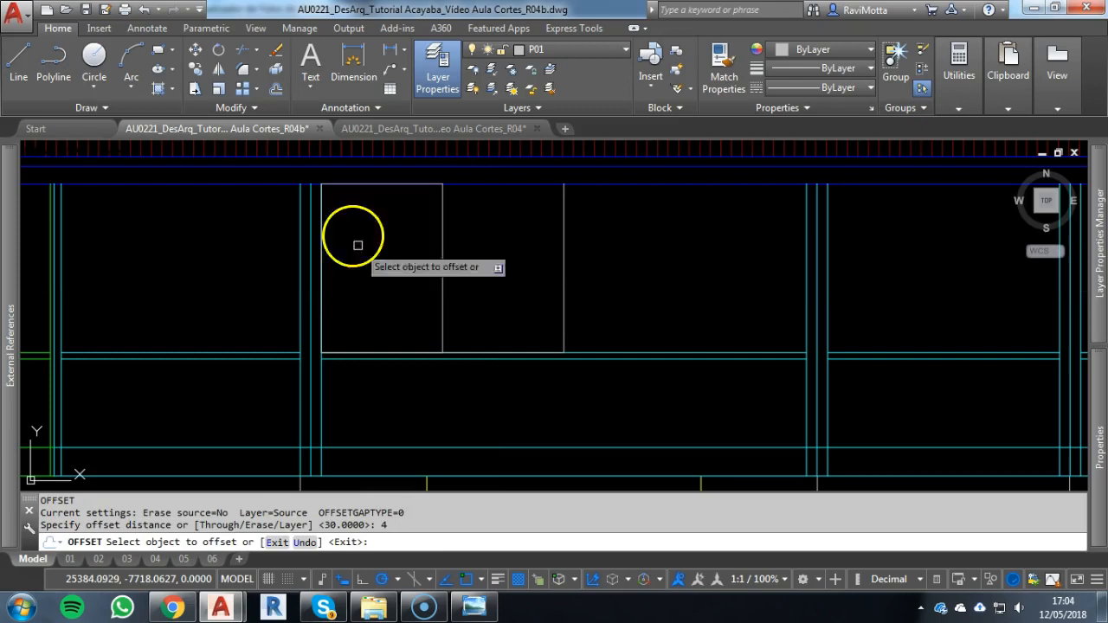
pyautogui.click(354, 186)
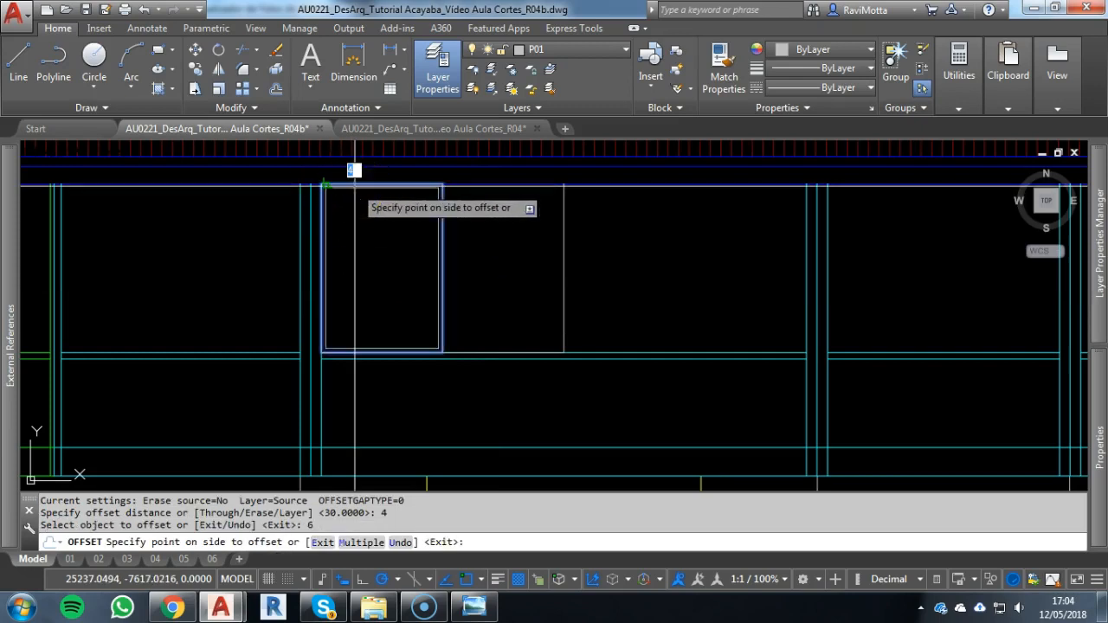
pyautogui.click(370, 225)
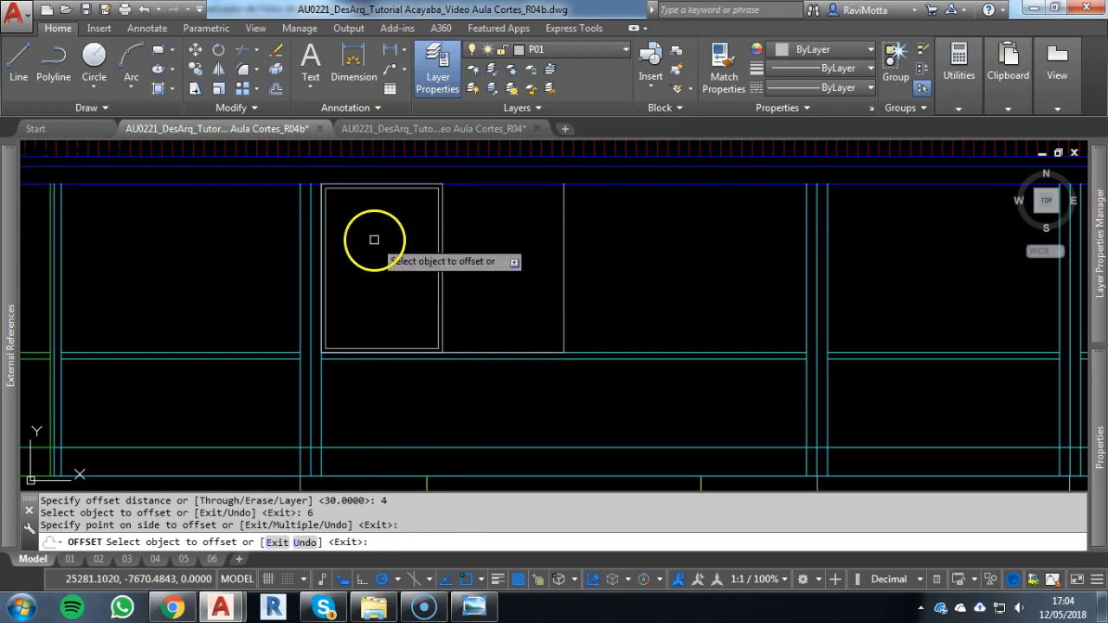
pyautogui.press('Escape')
pyautogui.click(379, 186)
pyautogui.write('e')
pyautogui.press('Return')
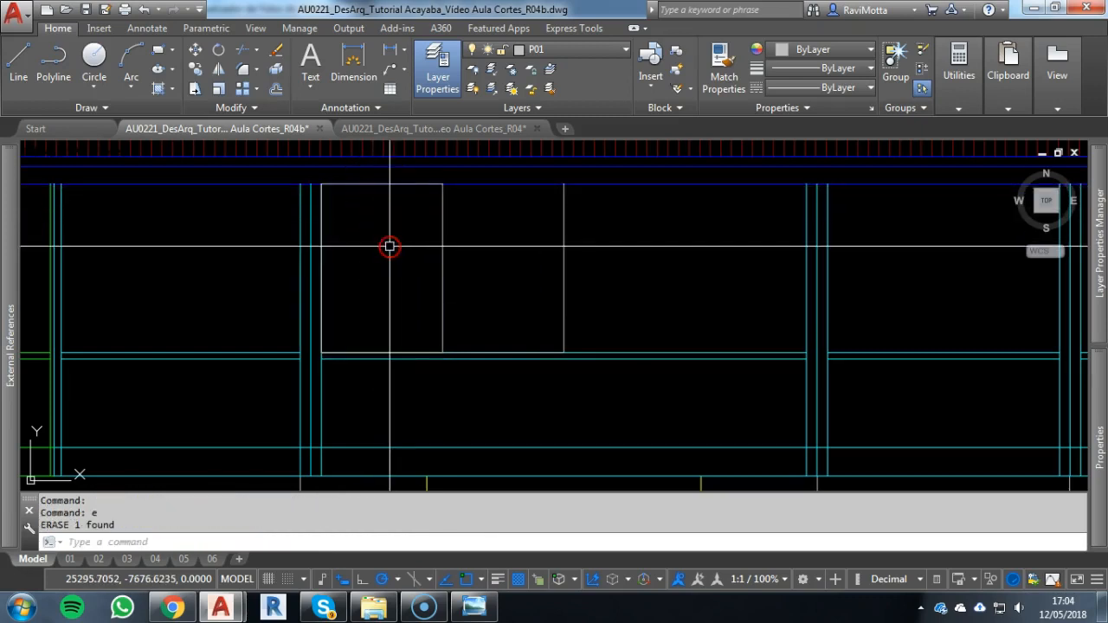
# Offset the window rectangle 6 units inward to form its frame
pyautogui.write('o')
pyautogui.press('Return')
pyautogui.write('6')
pyautogui.press('Return')
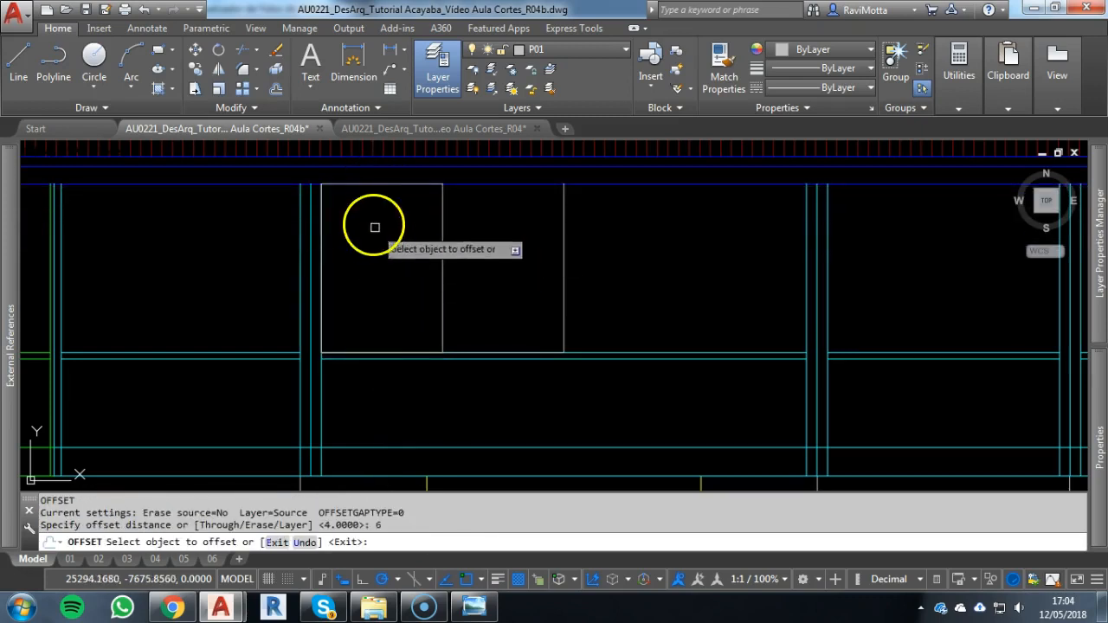
pyautogui.click(379, 186)
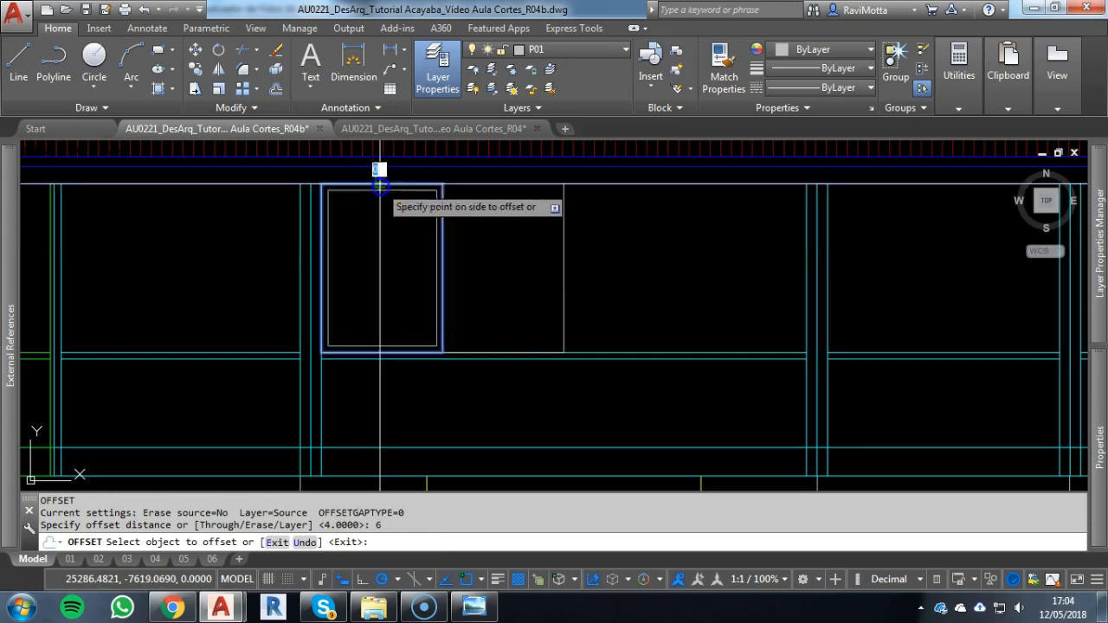
pyautogui.click(374, 273)
pyautogui.press('Escape')
pyautogui.press('Escape')
pyautogui.press('Escape')
# Copy both frame rectangles from their upper left corner to the upper right corner, making a second adjoining window pane
pyautogui.click(452, 251)
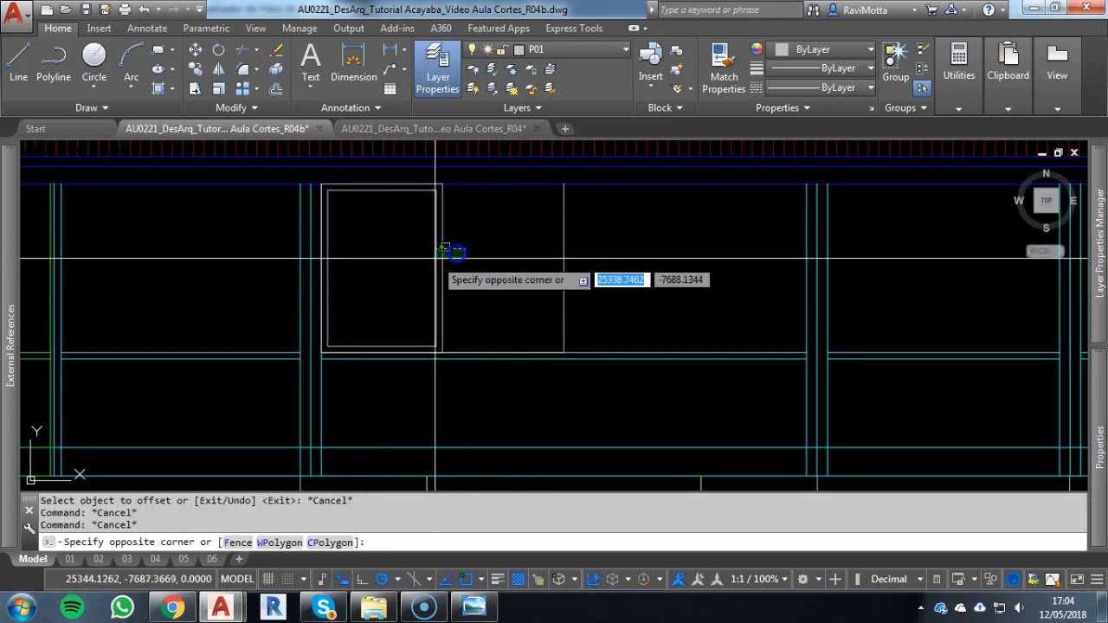
pyautogui.click(426, 255)
pyautogui.write('c')
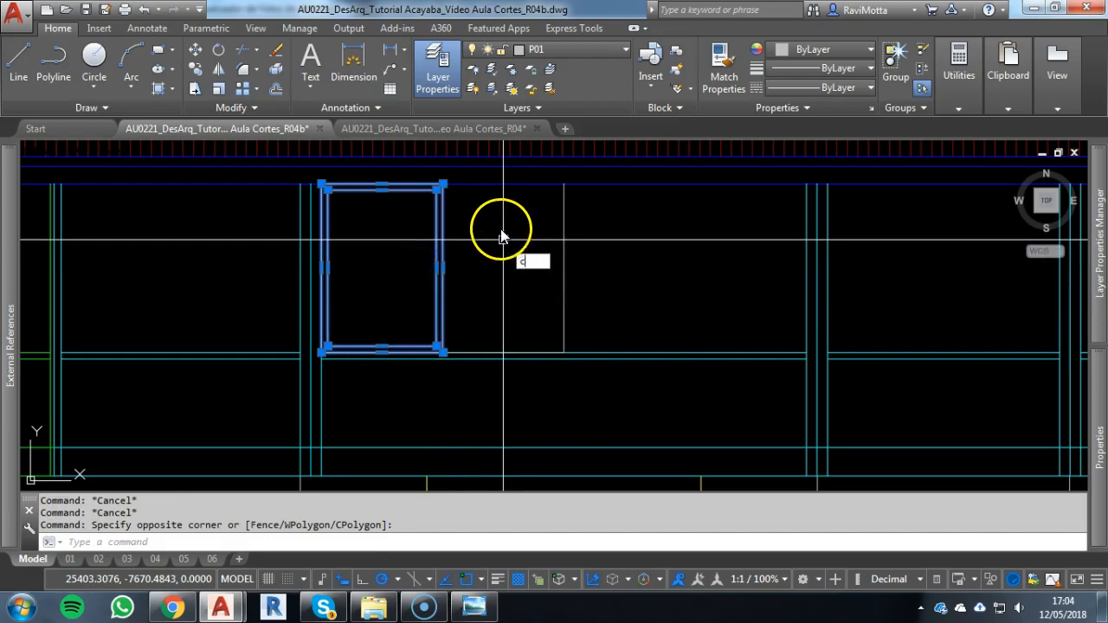
pyautogui.write('o')
pyautogui.press('Return')
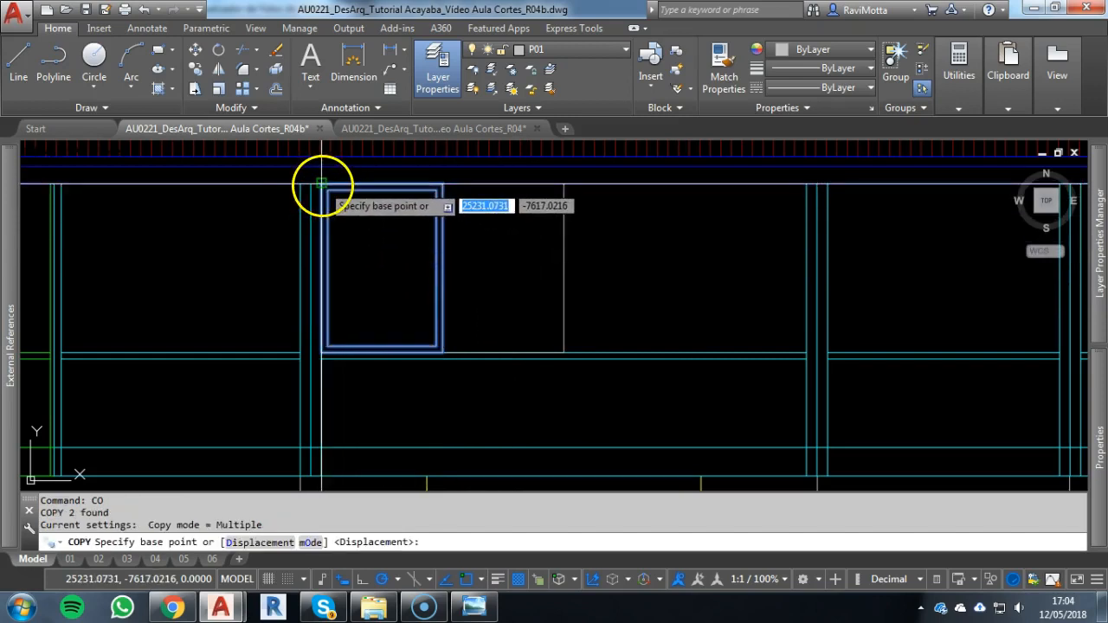
pyautogui.click(322, 184)
pyautogui.click(443, 183)
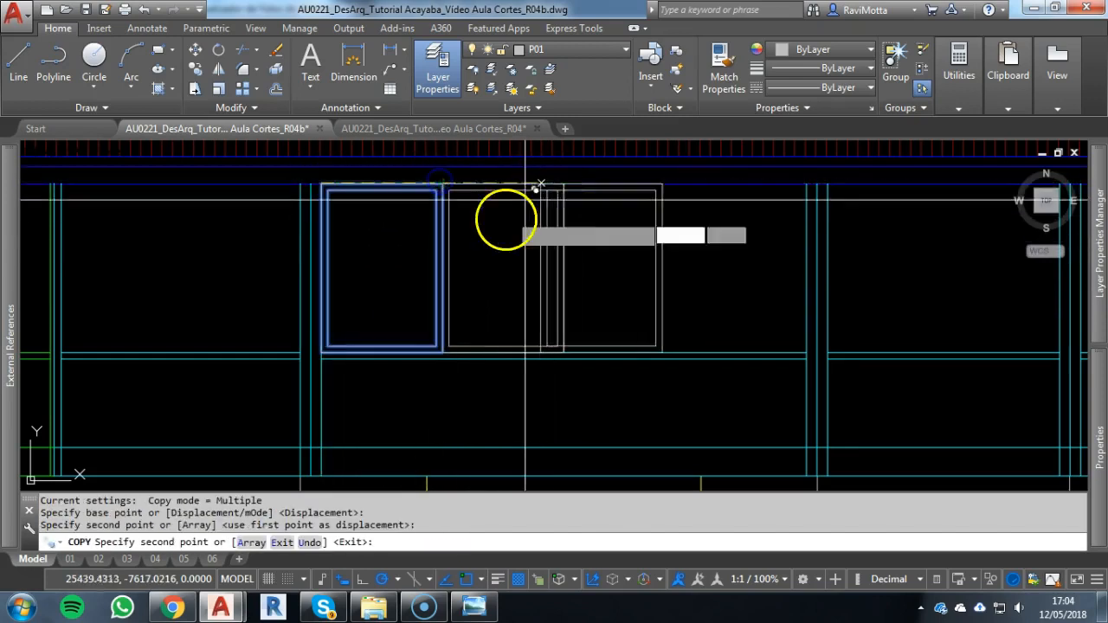
pyautogui.press('Escape')
# Copy the pair of window panes into the right half of the bay between the first and second columns
pyautogui.click(405, 277)
pyautogui.click(372, 179)
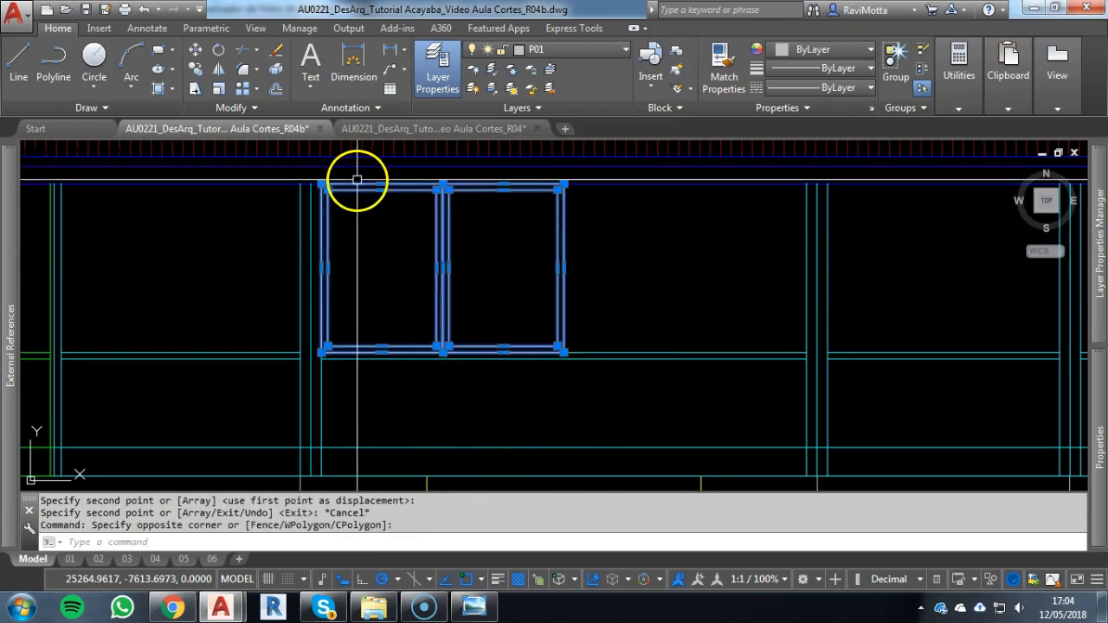
pyautogui.press('Return')
pyautogui.click(321, 183)
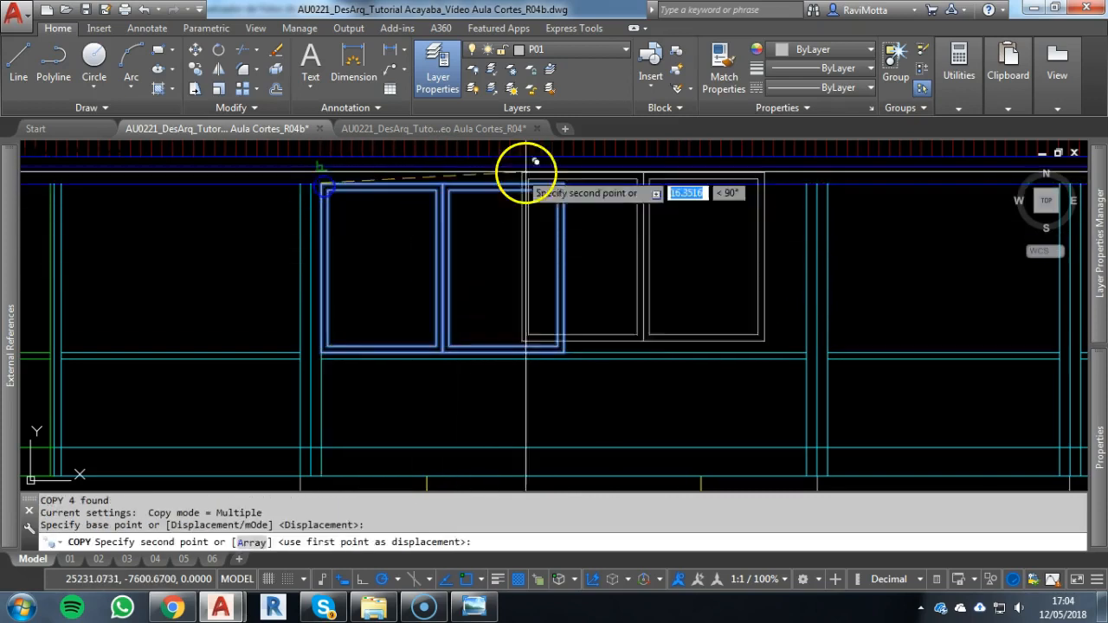
pyautogui.scroll(-3, 637, 265)
pyautogui.click(636, 277)
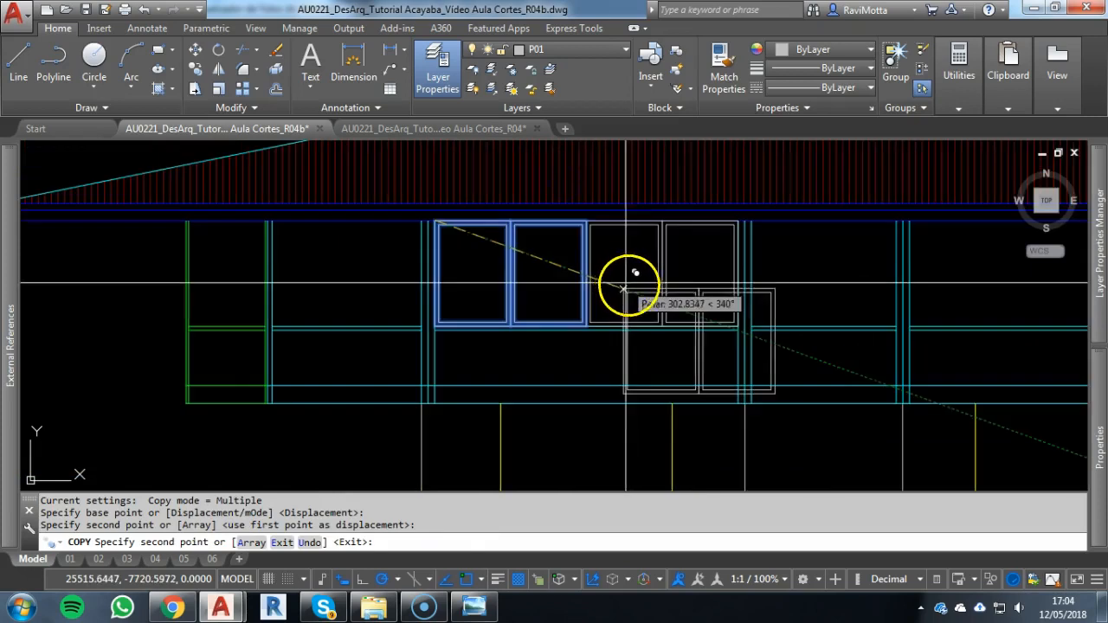
pyautogui.press('Escape')
pyautogui.click(684, 272)
pyautogui.click(475, 280)
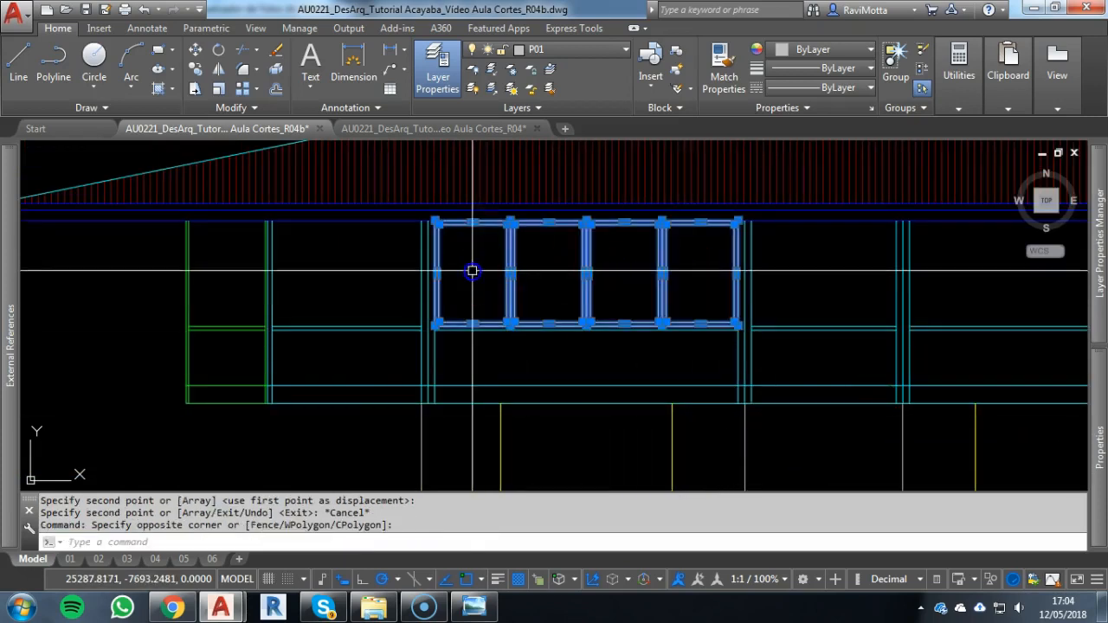
pyautogui.write('co')
pyautogui.press('Return')
pyautogui.scroll(3, 458, 313)
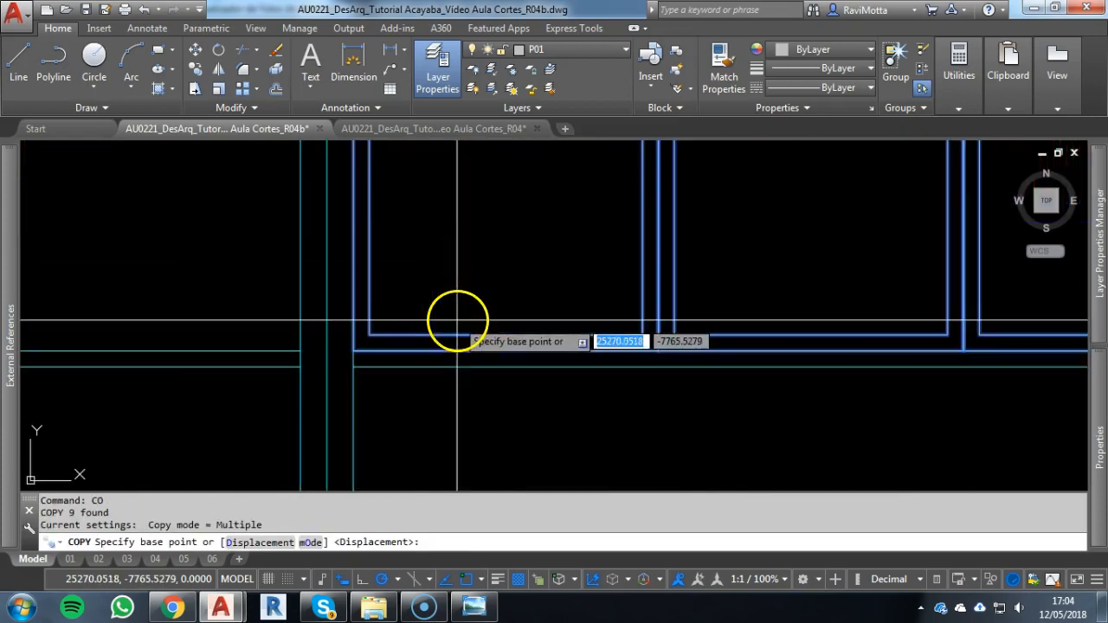
pyautogui.scroll(-3, 611, 286)
pyautogui.press('Escape')
pyautogui.press('Escape')
pyautogui.press('Escape')
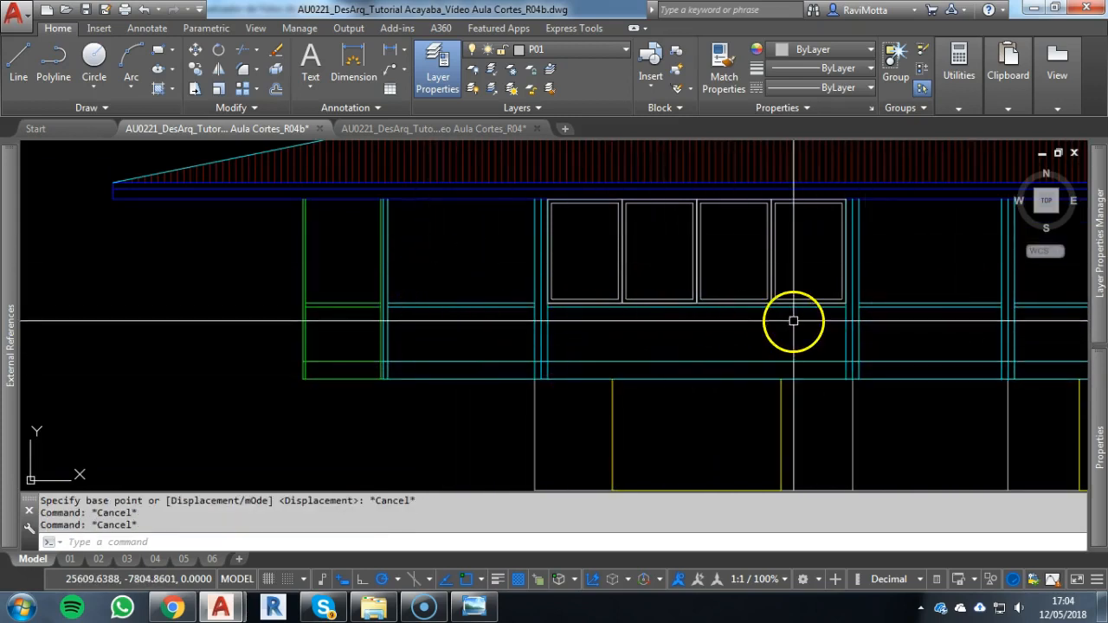
# Move the four-pane window frames between the first and second columns to layer P03
pyautogui.click(795, 238)
pyautogui.click(603, 237)
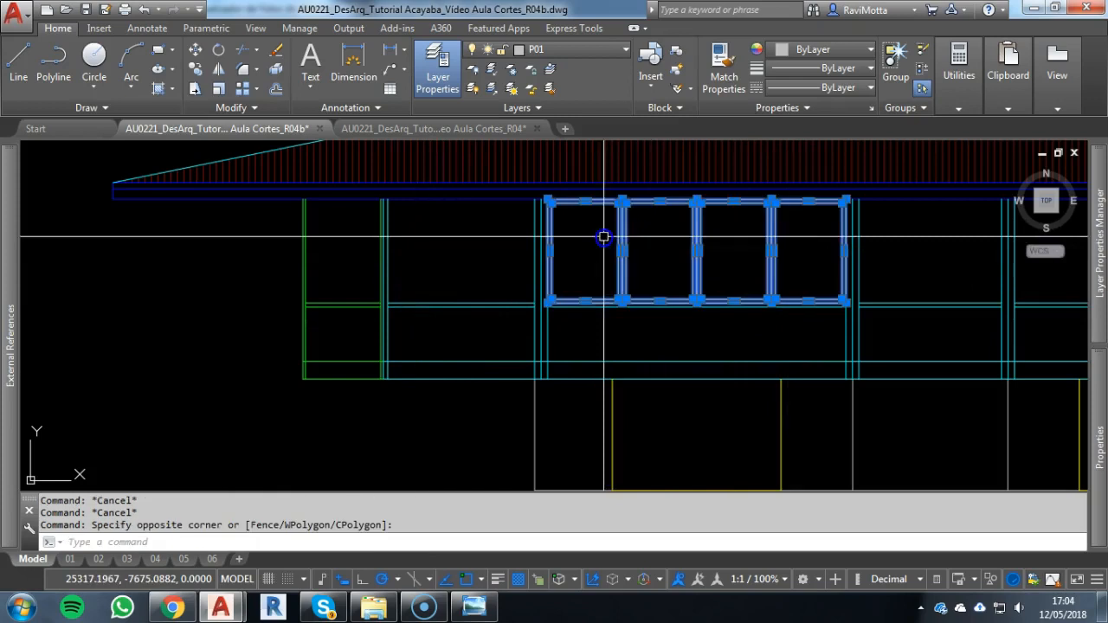
pyautogui.click(562, 49)
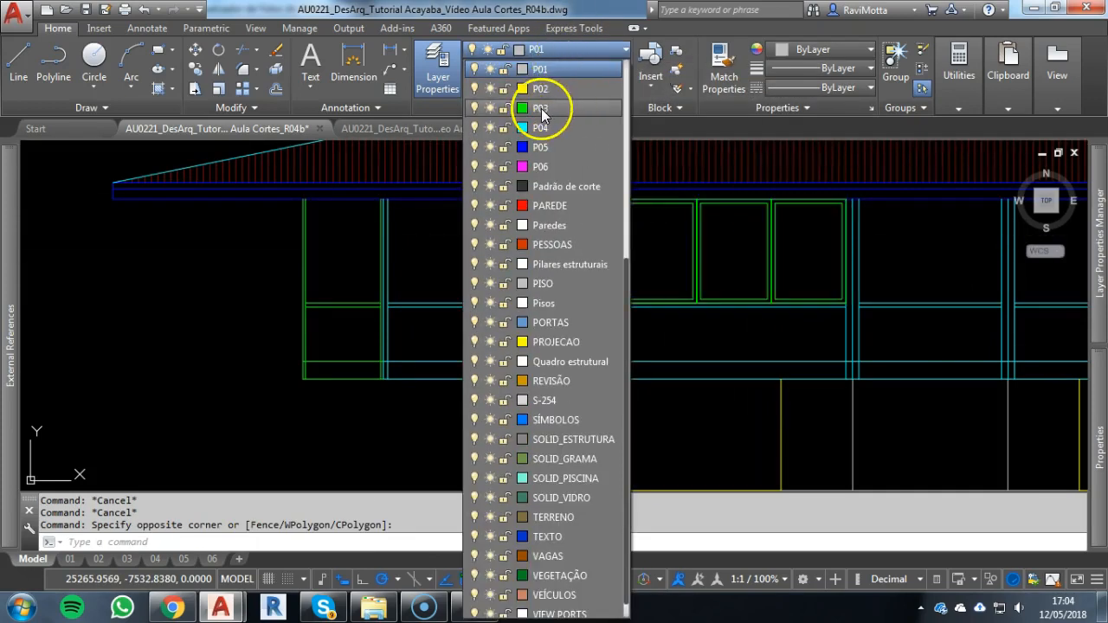
pyautogui.click(541, 108)
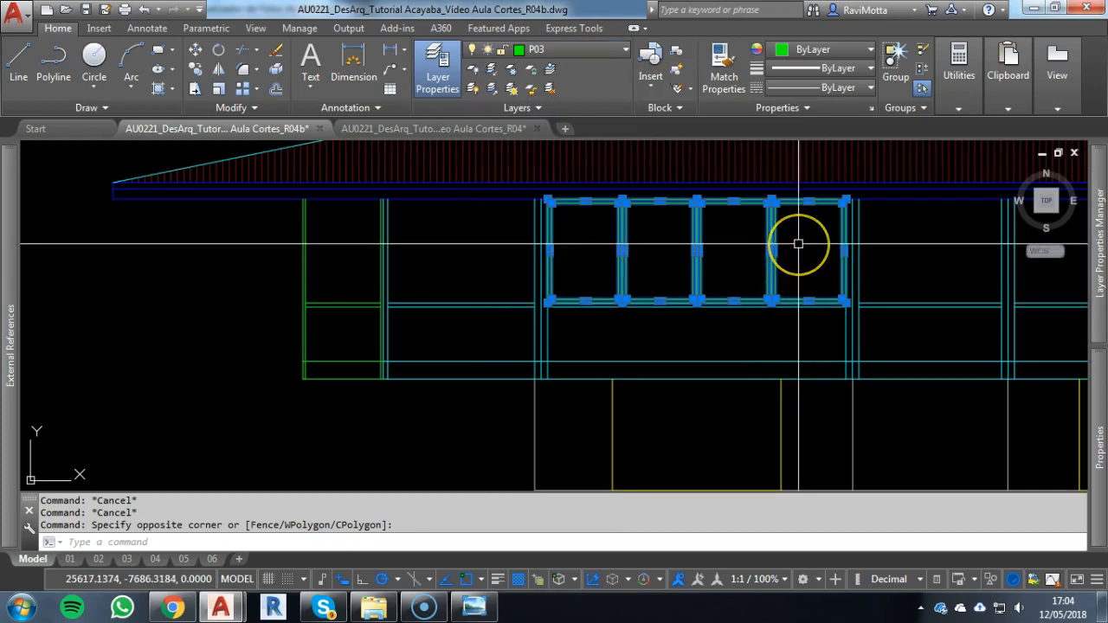
# Send the four-pane window frames to the back of the draw order and check their upper edge against the beam line
pyautogui.write('dr')
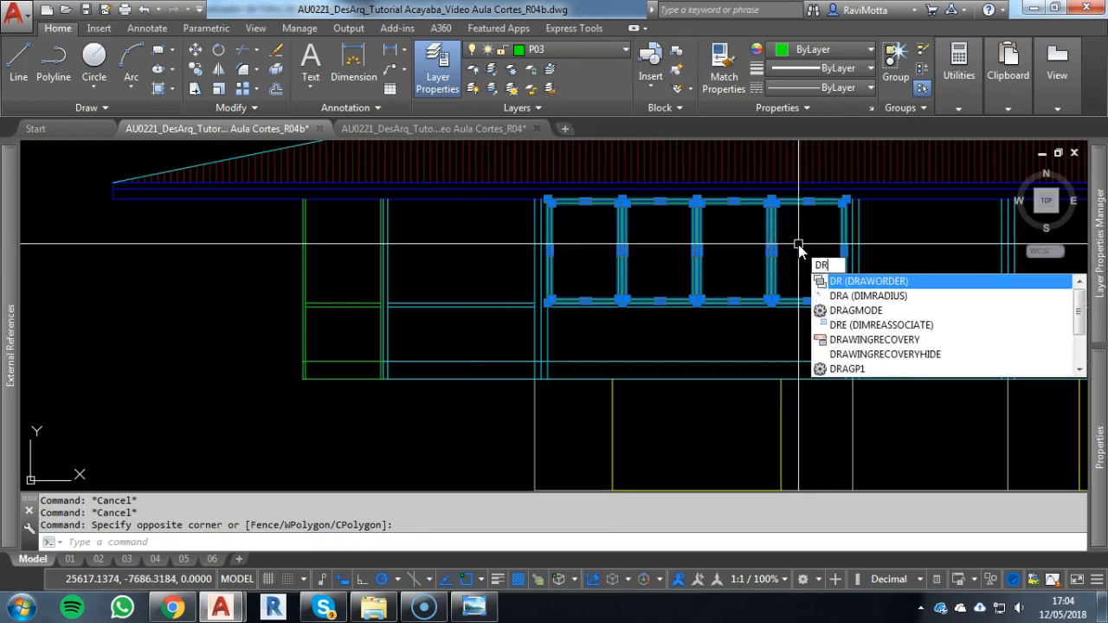
pyautogui.click(889, 282)
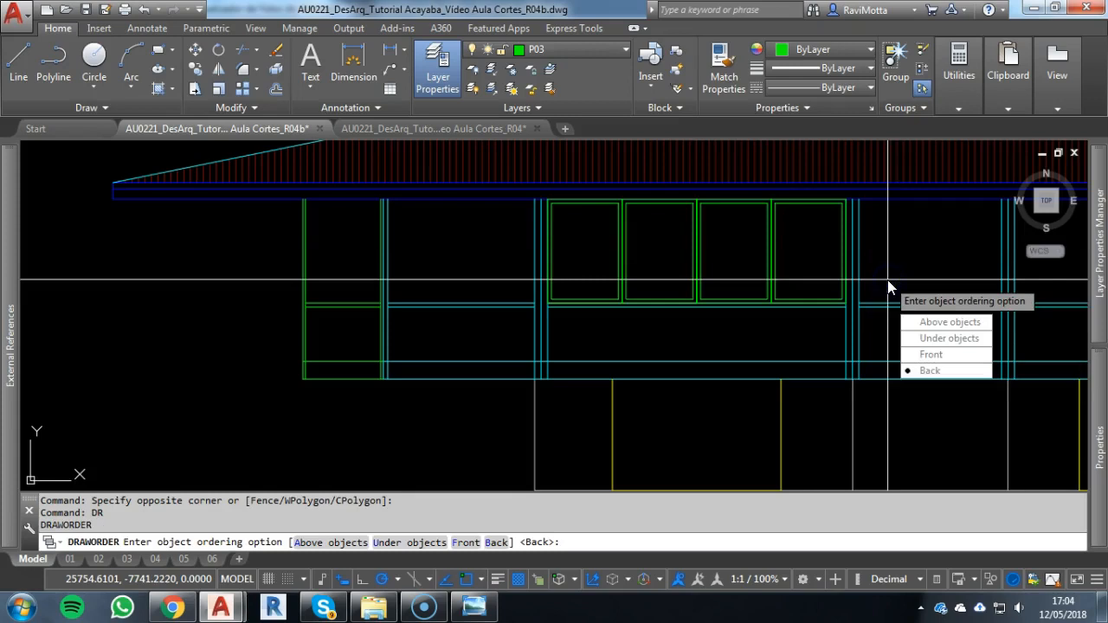
pyautogui.click(933, 370)
pyautogui.scroll(6, 786, 176)
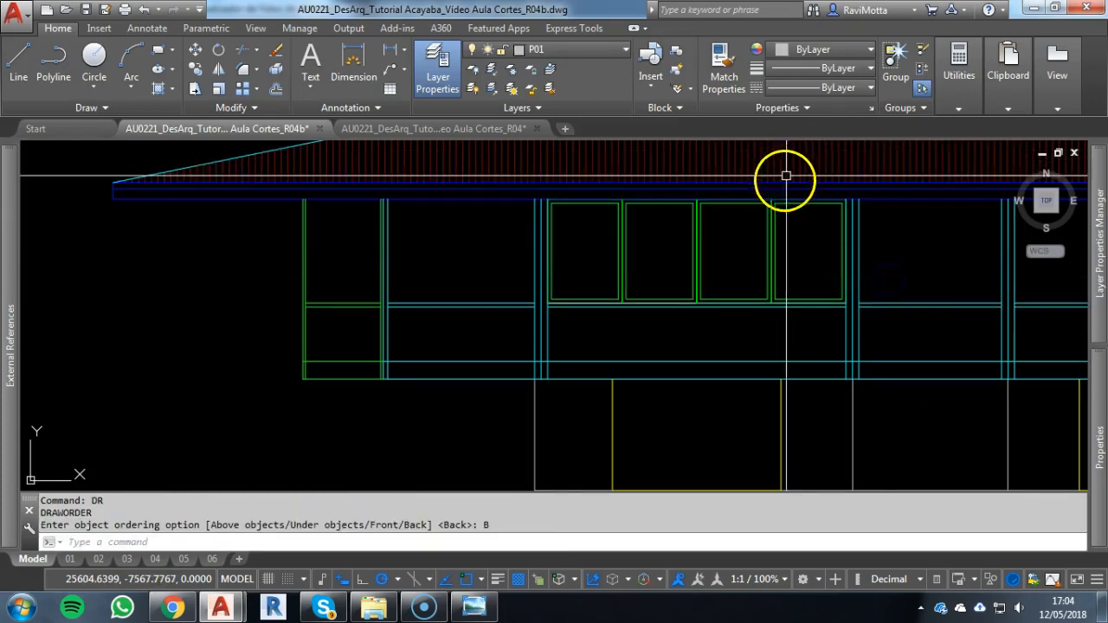
pyautogui.click(791, 221)
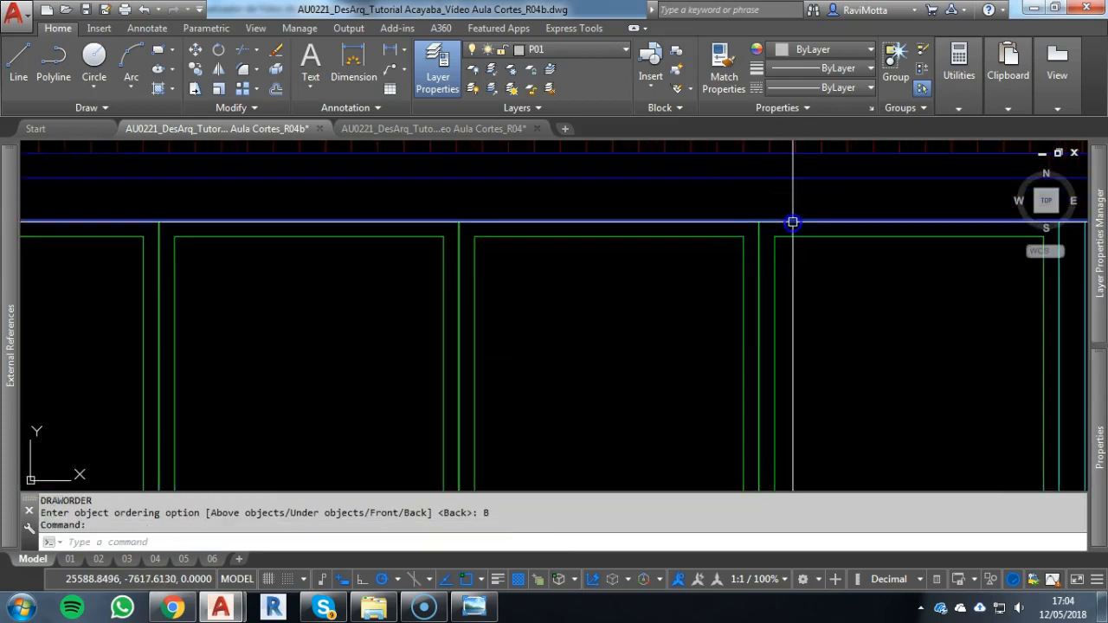
pyautogui.press('Escape')
pyautogui.scroll(-3, 634, 231)
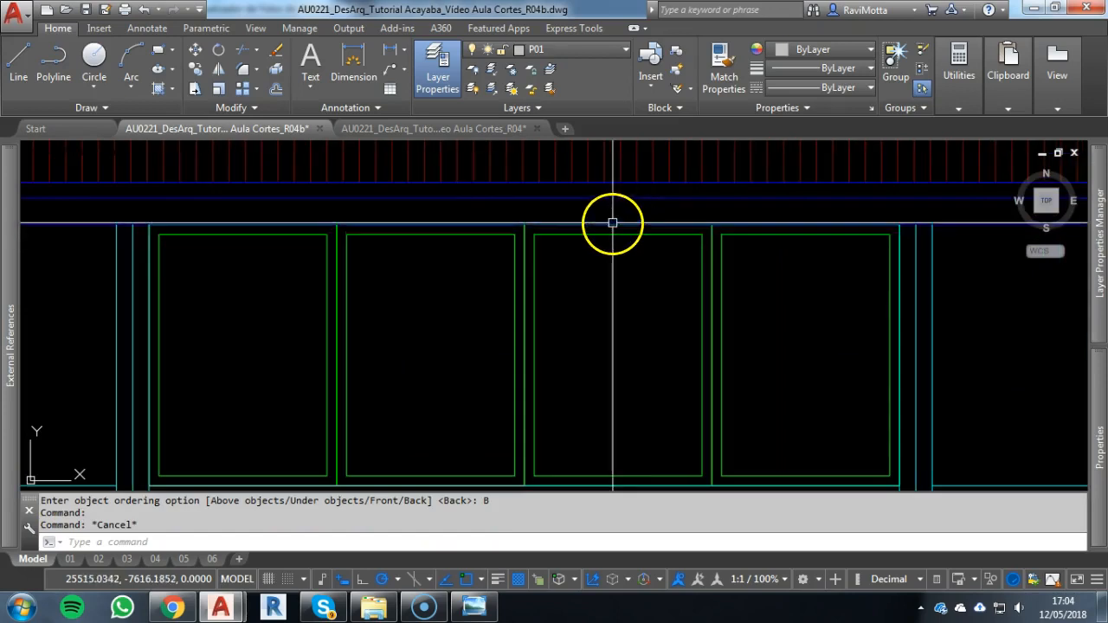
pyautogui.click(452, 223)
pyautogui.press('Escape')
pyautogui.scroll(-4, 563, 273)
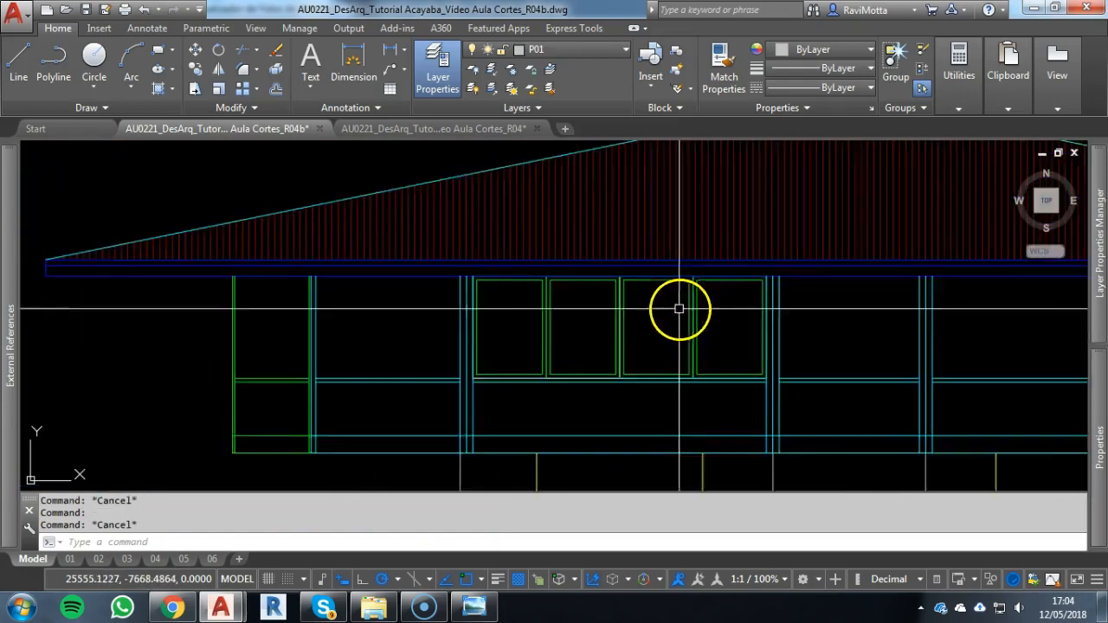
# Copy the four-pane window by its lower left corner to the matching corner of the bay between the third and fourth columns
pyautogui.click(692, 274)
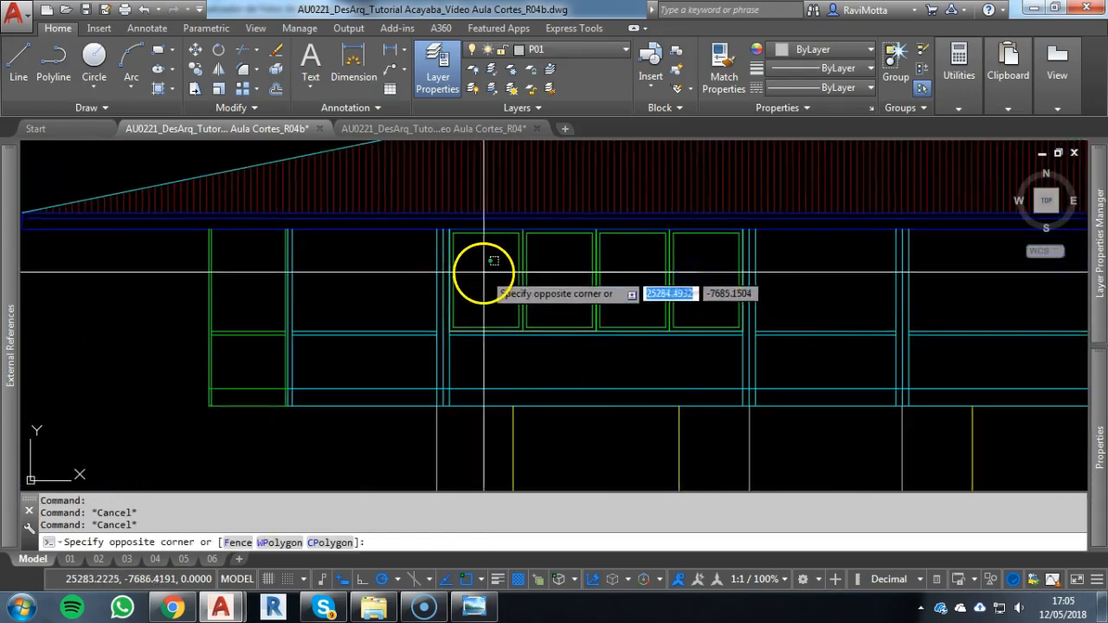
pyautogui.click(488, 273)
pyautogui.write('co')
pyautogui.press('Return')
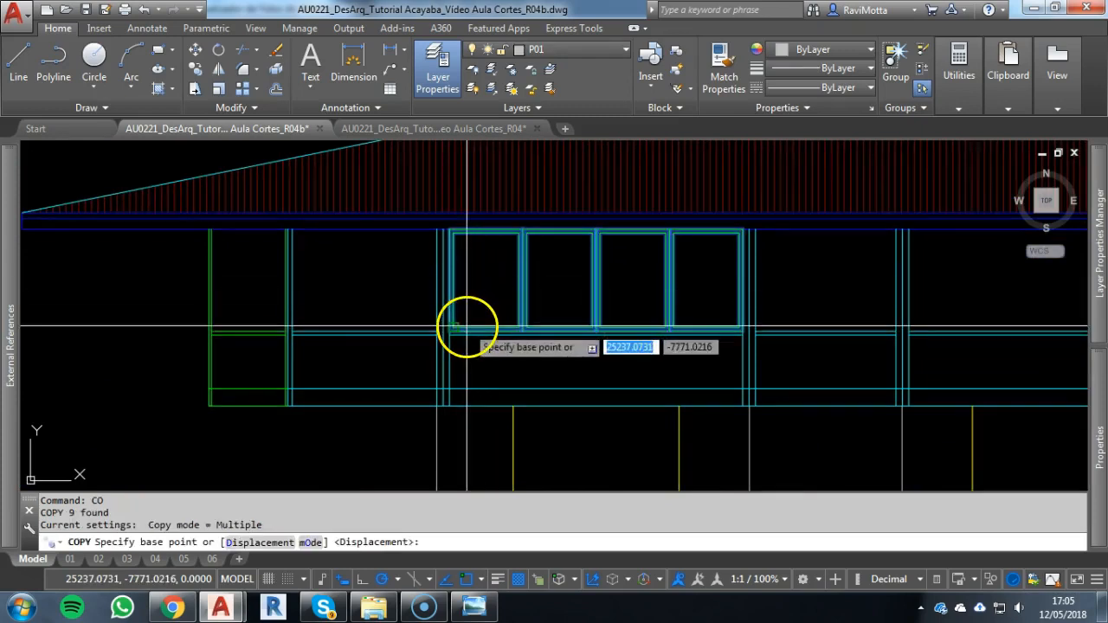
pyautogui.scroll(5, 423, 346)
pyautogui.click(412, 351)
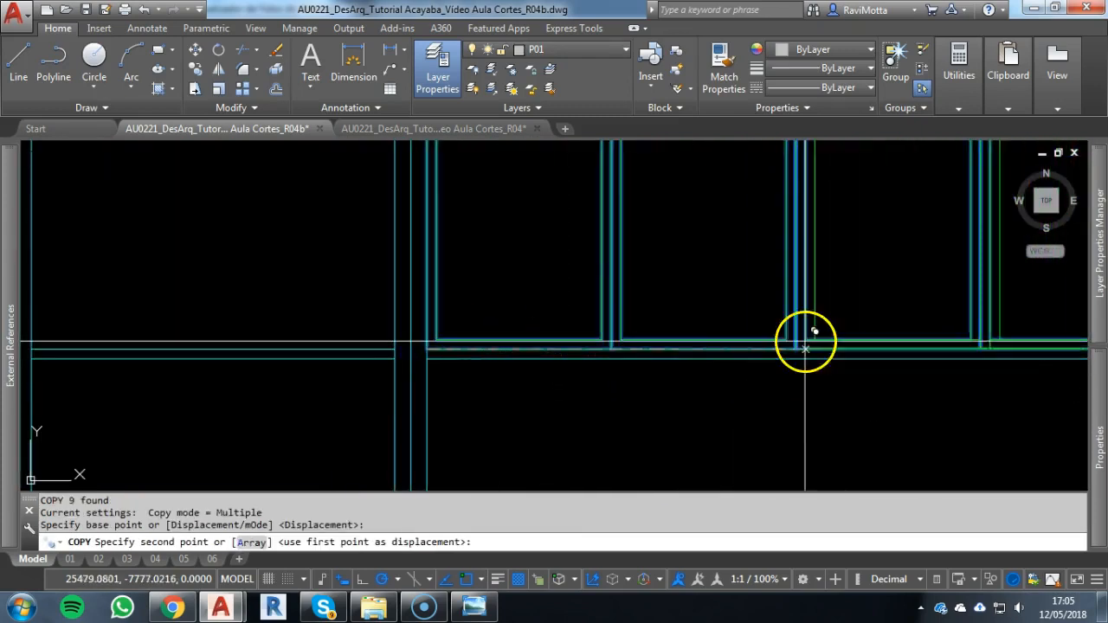
pyautogui.moveTo(991, 344); pyautogui.dragTo(247, 331, button='middle')
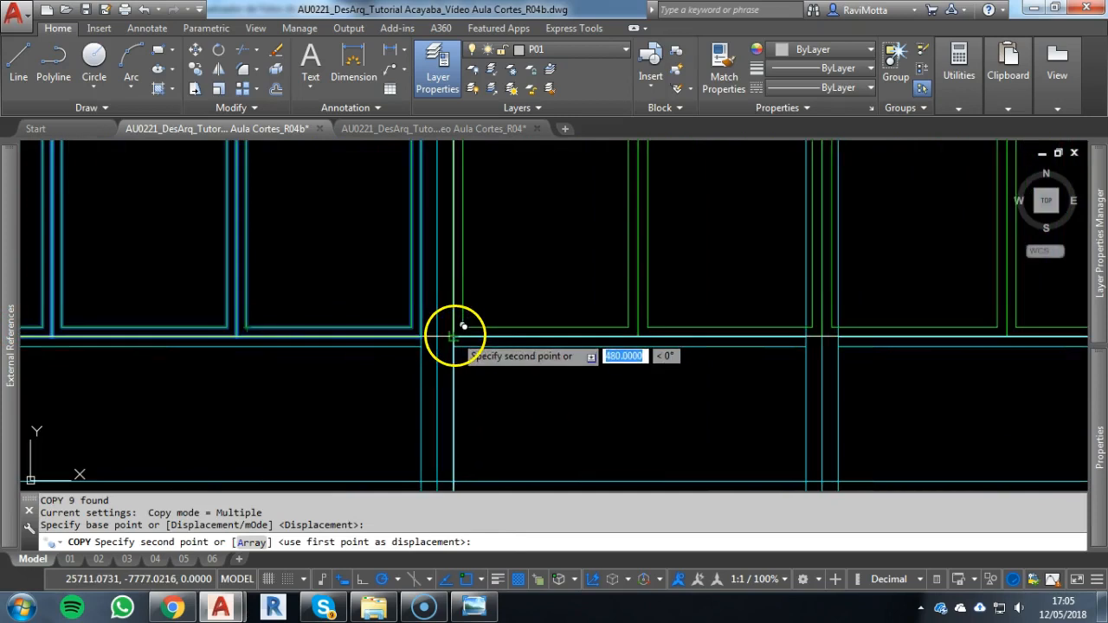
pyautogui.click(845, 330)
pyautogui.scroll(-6, 842, 337)
pyautogui.moveTo(842, 337); pyautogui.dragTo(520, 336, button='middle')
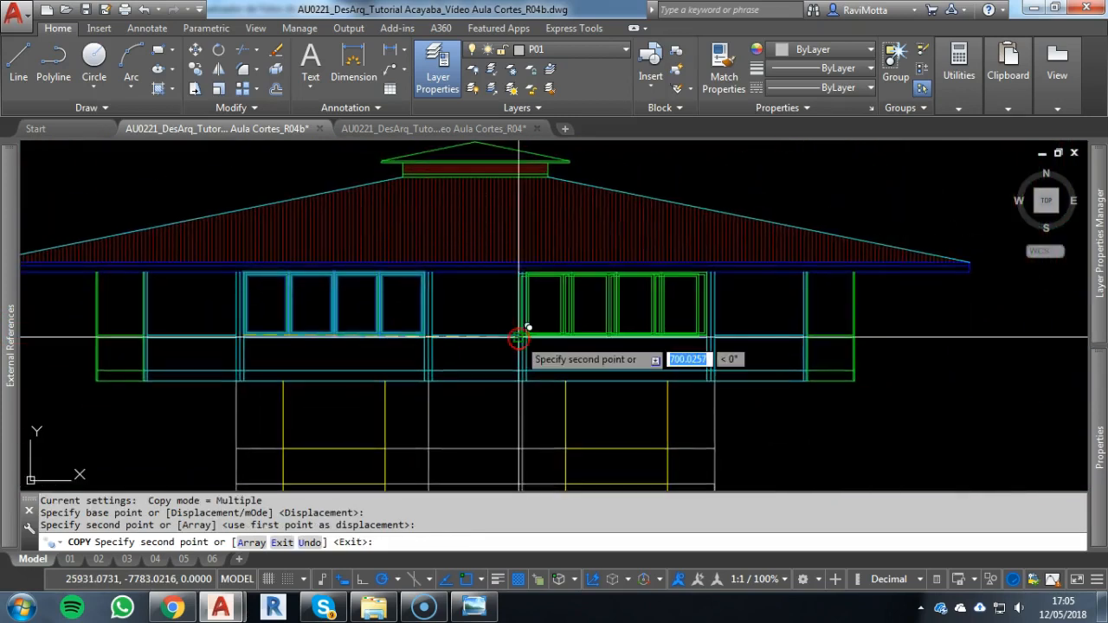
pyautogui.press('Escape')
pyautogui.press('Escape')
# Copy two panes of the new window into the narrow middle bay, aligning their shared lower corner with the sill's midpoint
pyautogui.scroll(6, 582, 299)
pyautogui.click(581, 289)
pyautogui.click(500, 329)
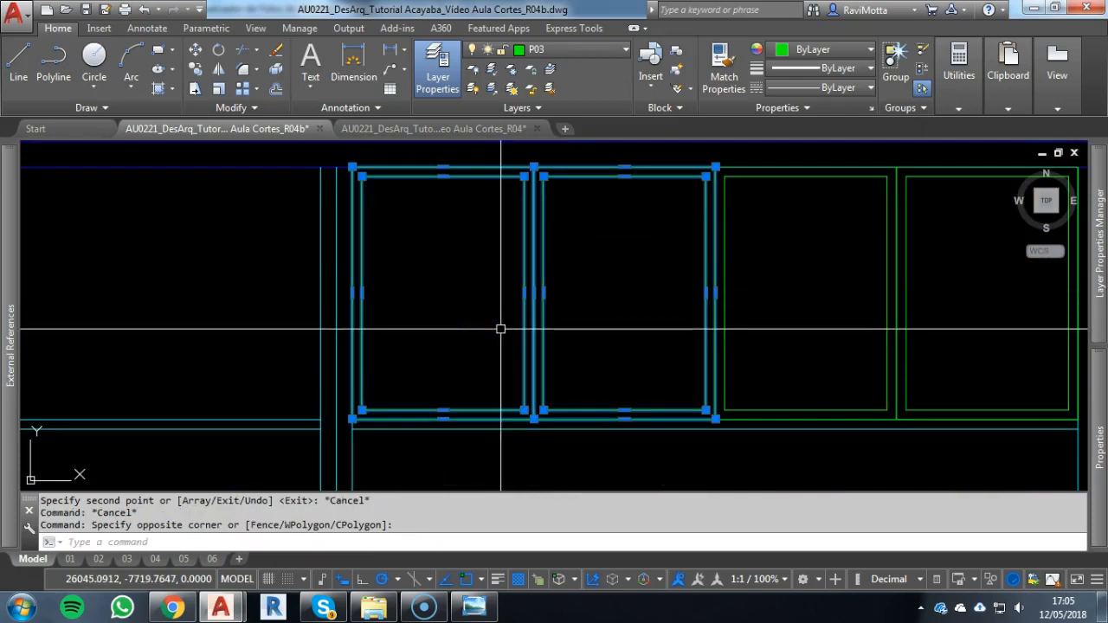
pyautogui.write('co')
pyautogui.press('Return')
pyautogui.click(531, 413)
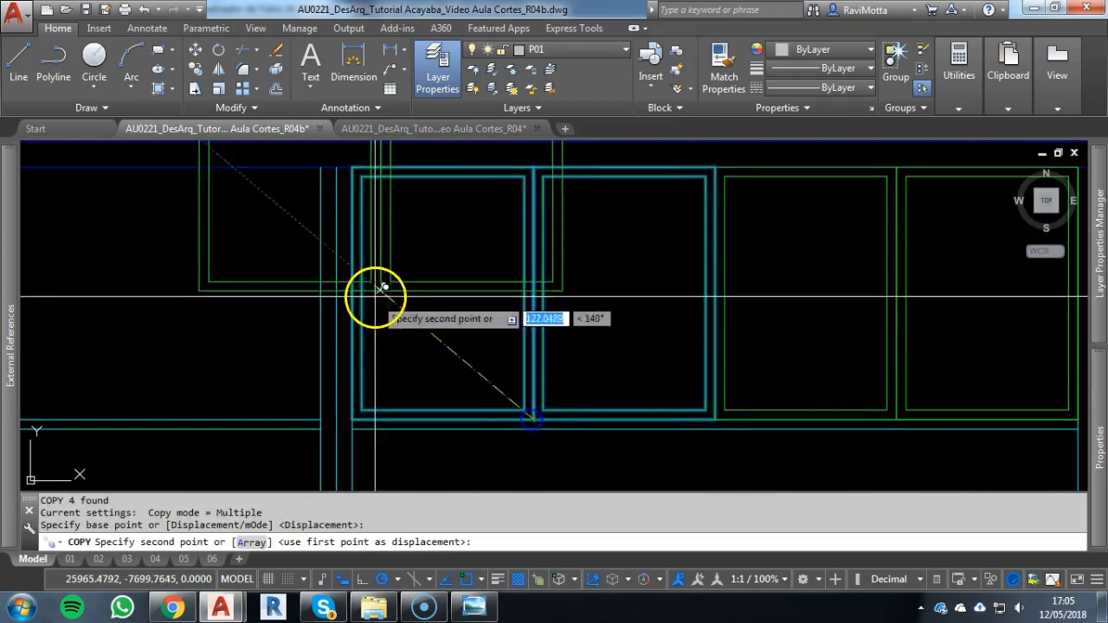
pyautogui.scroll(4, 372, 297)
pyautogui.click(462, 378)
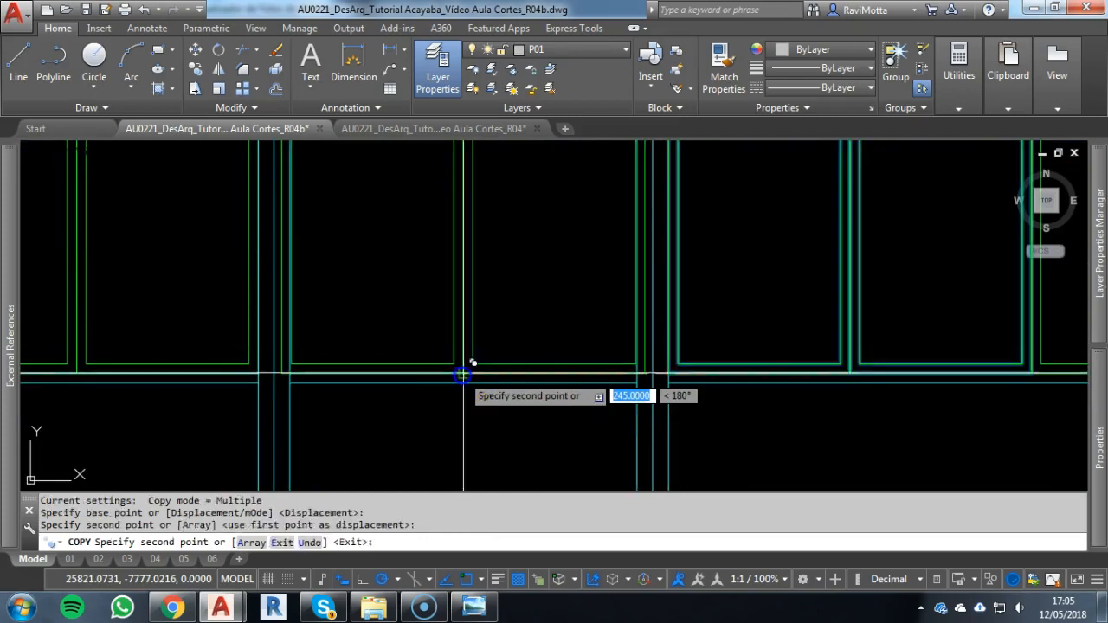
pyautogui.press('Escape')
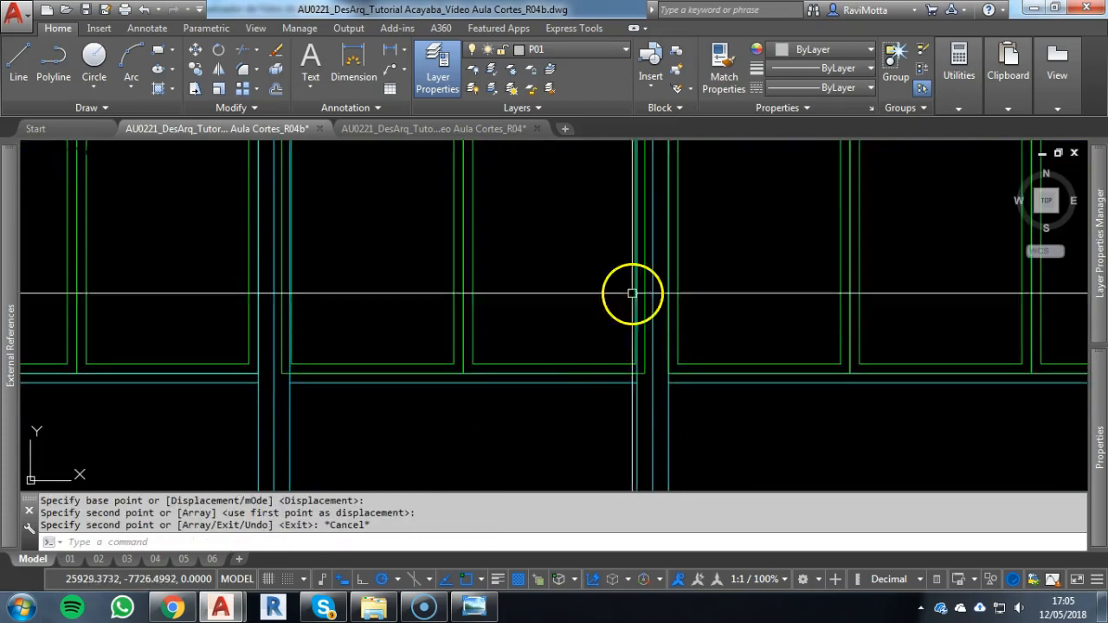
# Select the outer side of the middle bay's right pane for stretching, excluding the sill, beam and column lines
pyautogui.scroll(-3, 632, 293)
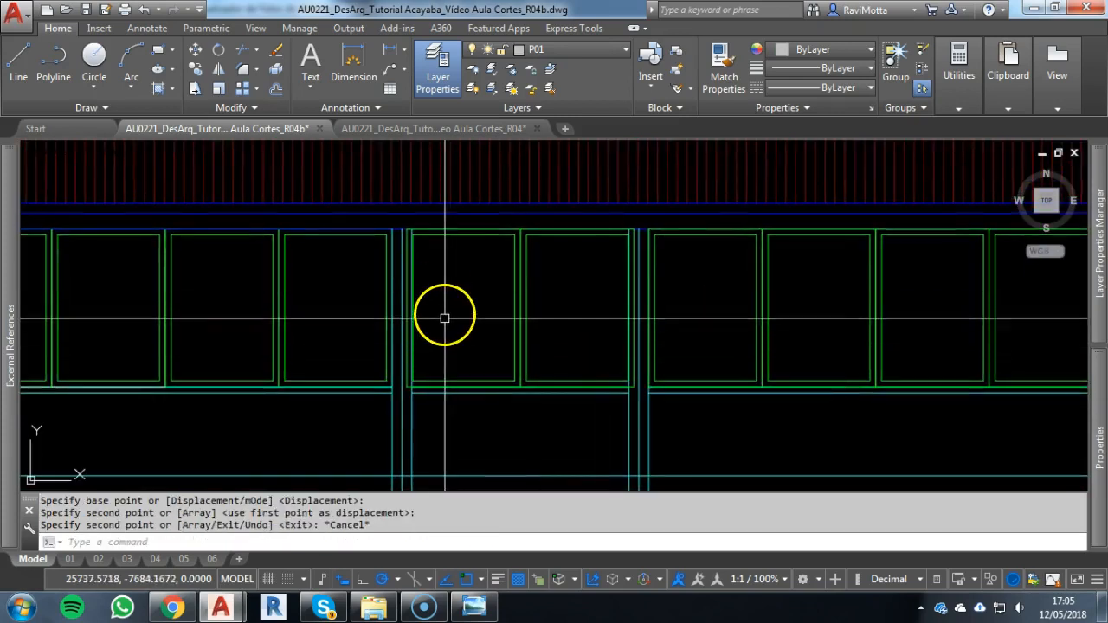
pyautogui.scroll(3, 606, 225)
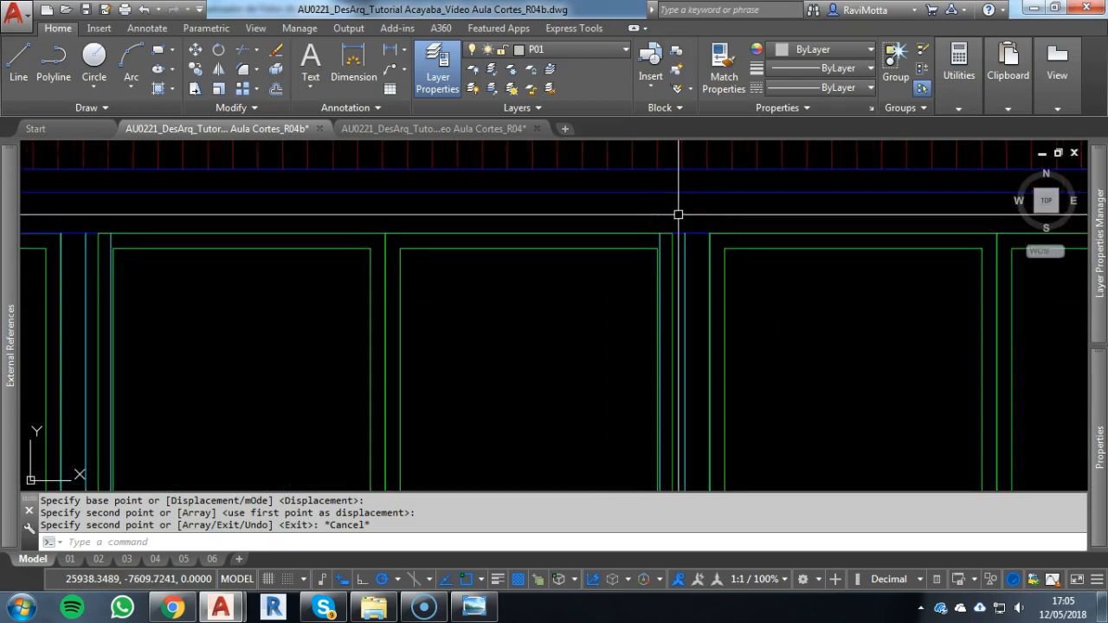
pyautogui.write('s')
pyautogui.press('Return')
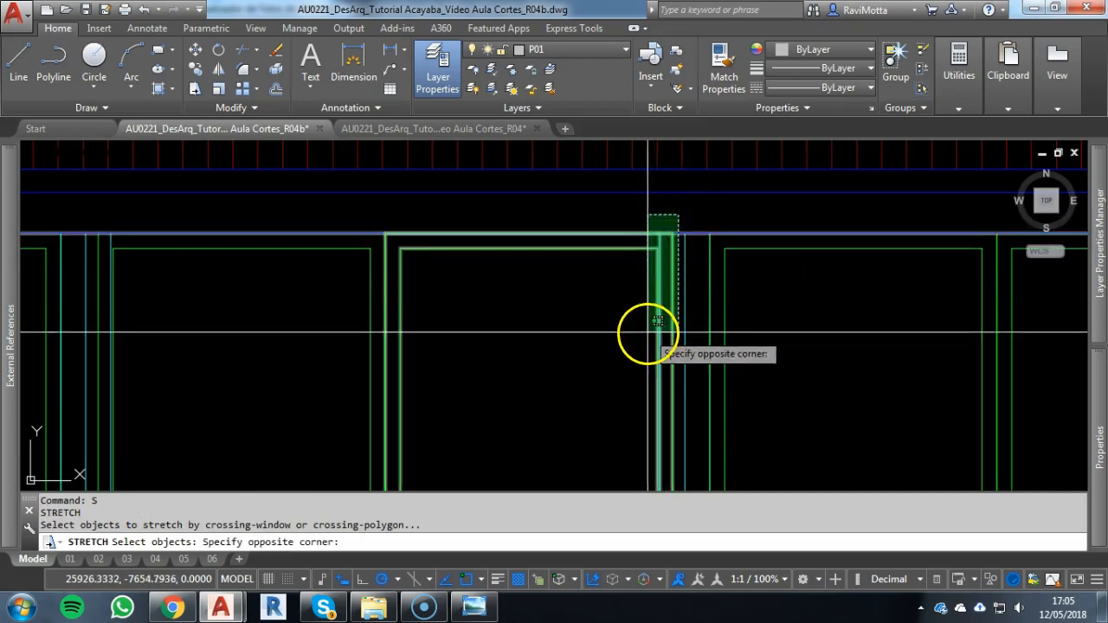
pyautogui.moveTo(643, 334); pyautogui.dragTo(647, 256, button='middle')
pyautogui.scroll(-4, 656, 245)
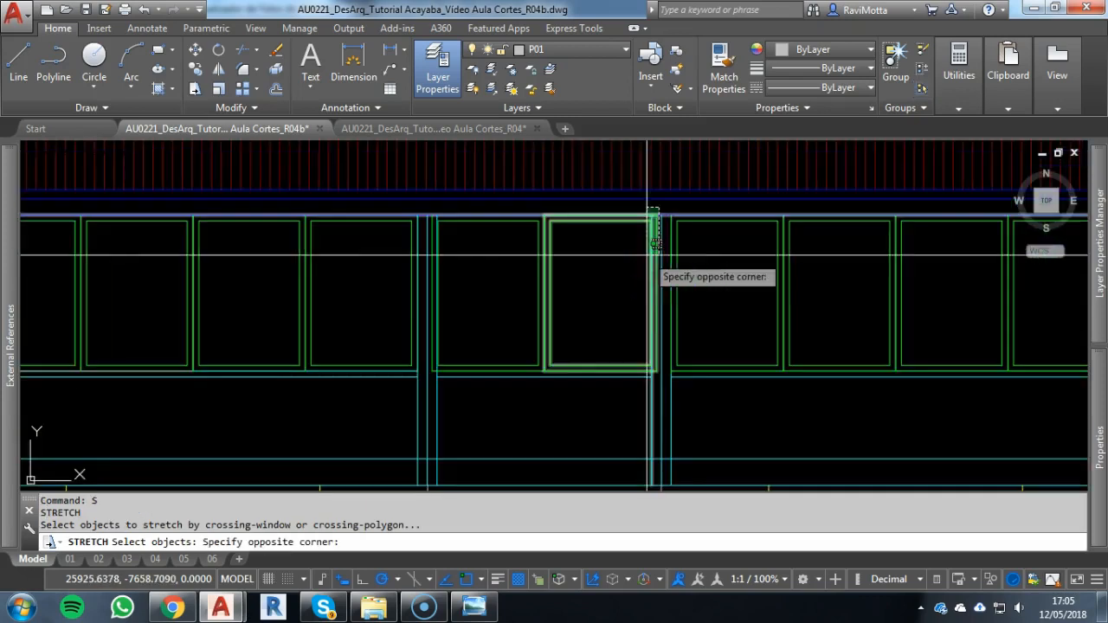
pyautogui.click(643, 381)
pyautogui.scroll(4, 643, 384)
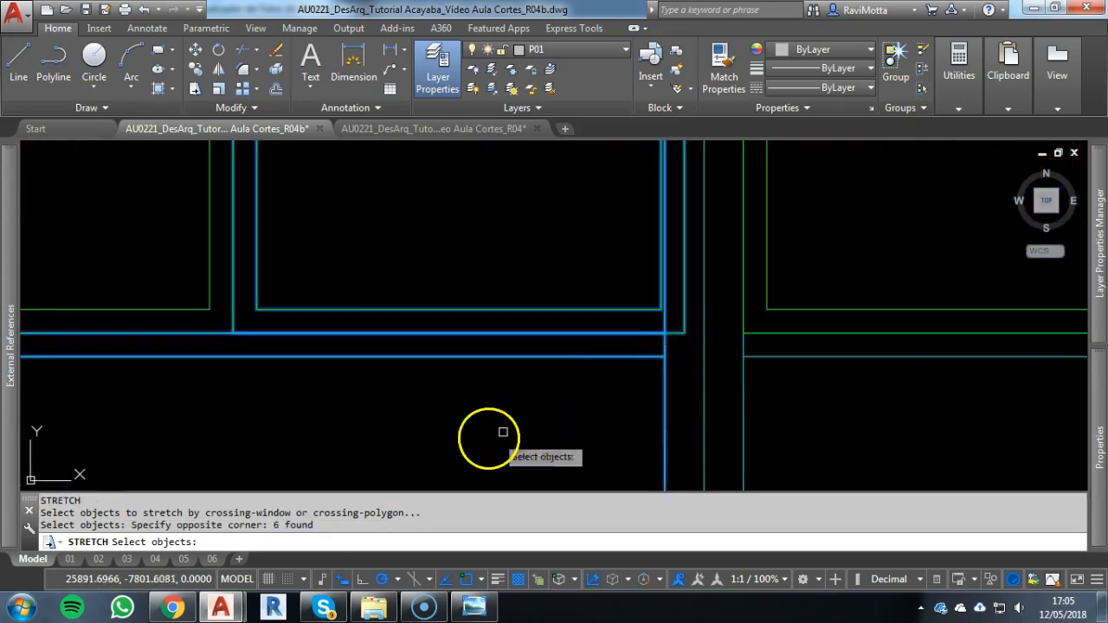
pyautogui.press('Return')
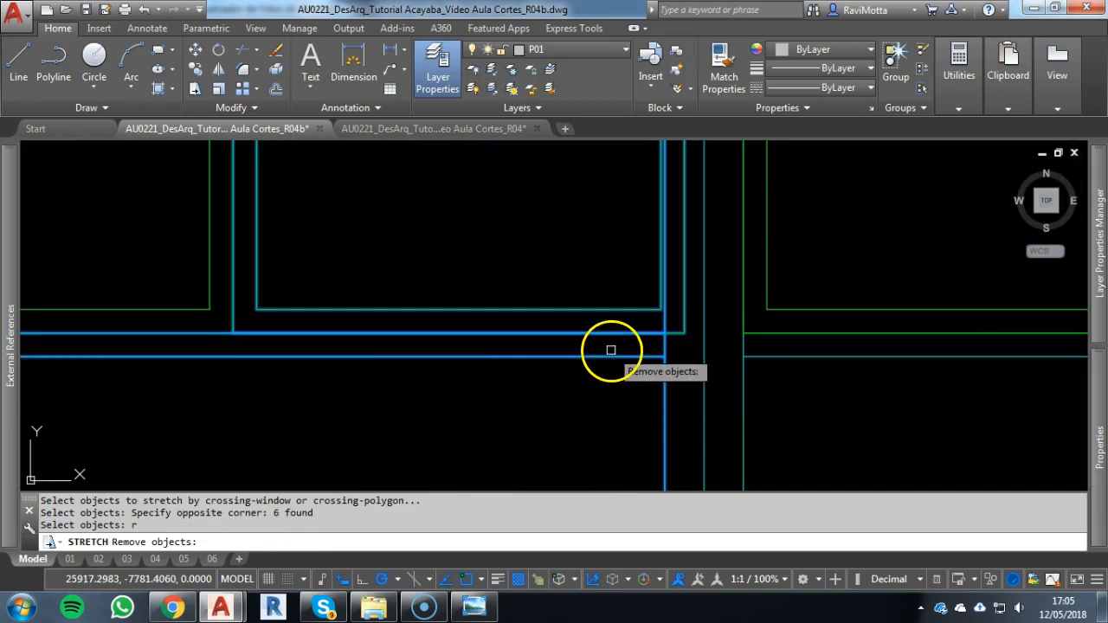
pyautogui.click(379, 395)
pyautogui.click(126, 275)
pyautogui.click(114, 438)
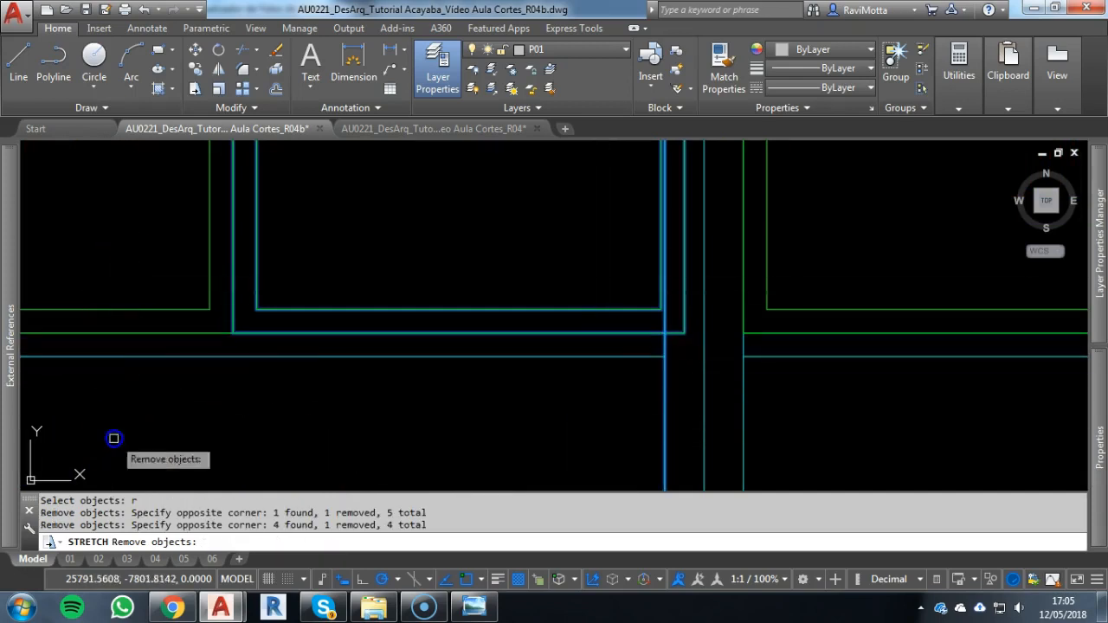
pyautogui.scroll(-4, 202, 362)
pyautogui.moveTo(202, 362); pyautogui.dragTo(379, 505, button='middle')
pyautogui.scroll(2, 414, 254)
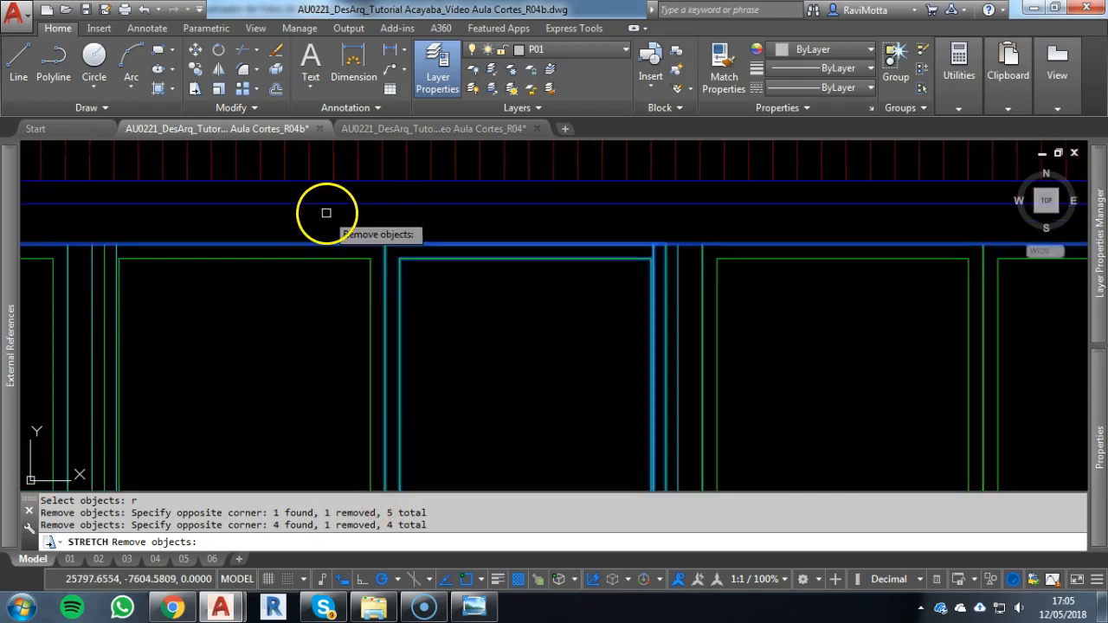
pyautogui.click(322, 228)
pyautogui.click(298, 318)
pyautogui.scroll(2, 656, 244)
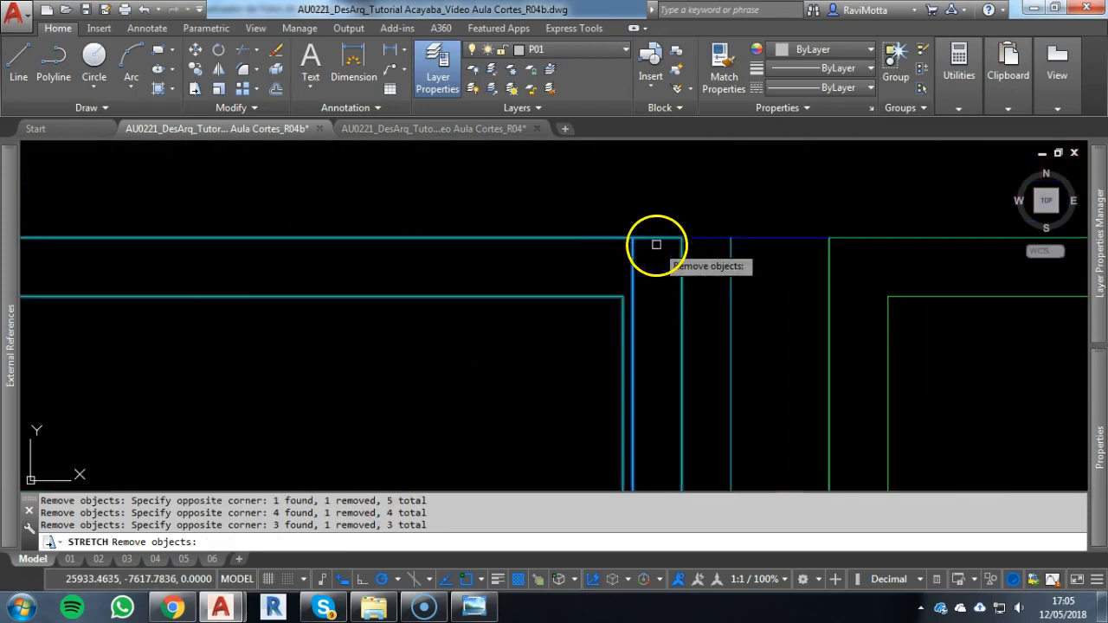
pyautogui.rightClick(695, 334)
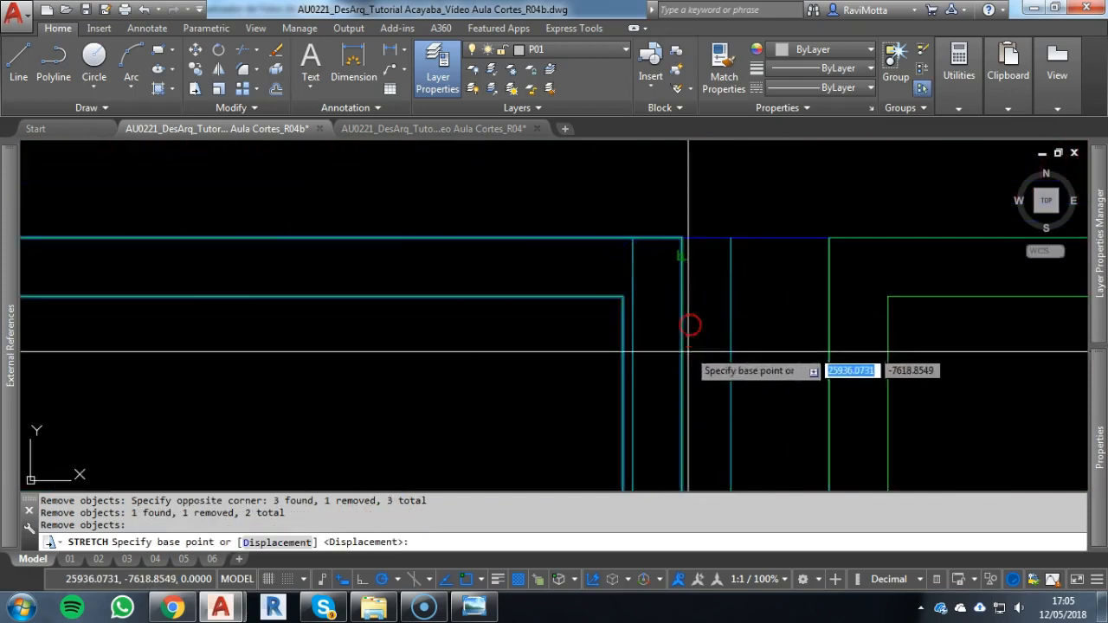
# Try to stretch the right pane's outer edge back to the column face, and undo the stretch
pyautogui.scroll(-2, 675, 407)
pyautogui.scroll(-2, 675, 406)
pyautogui.moveTo(676, 407); pyautogui.dragTo(671, 140, button='middle')
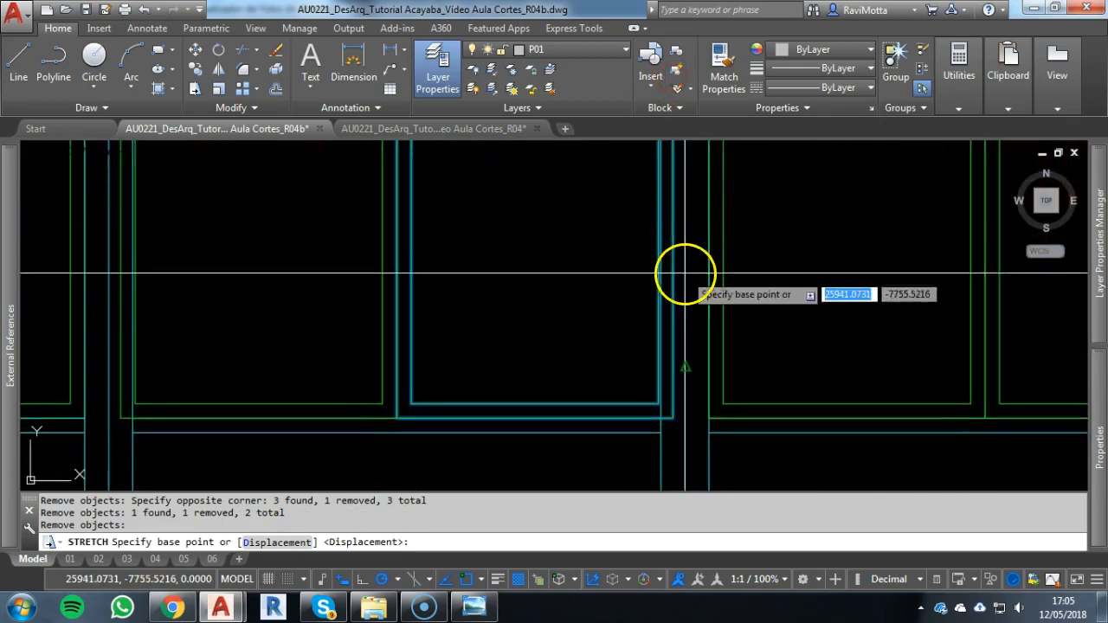
pyautogui.click(672, 226)
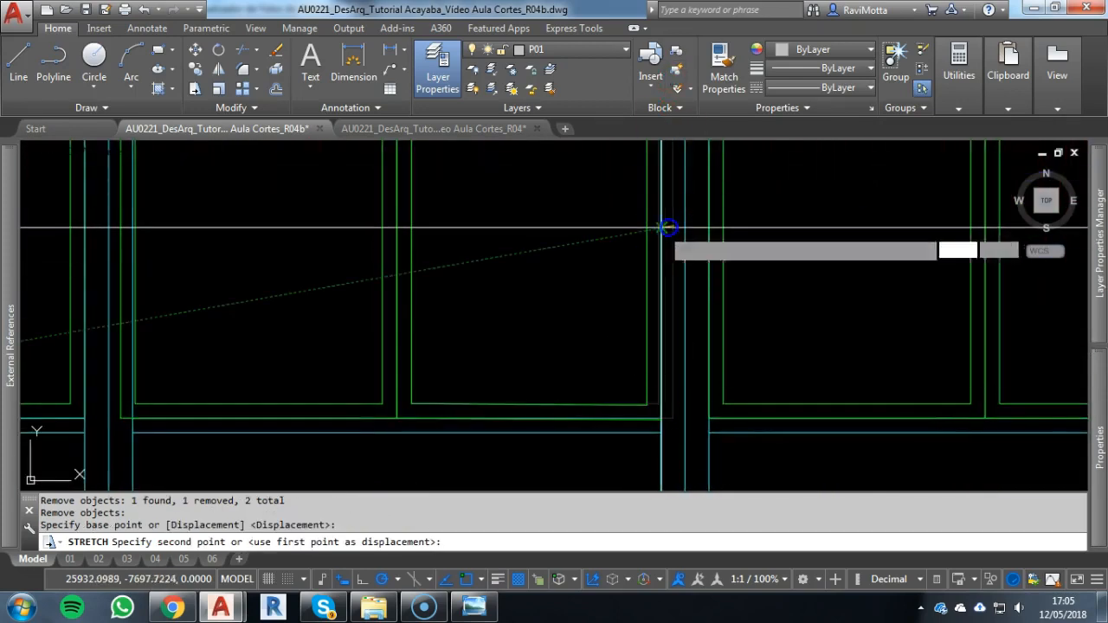
pyautogui.click(661, 228)
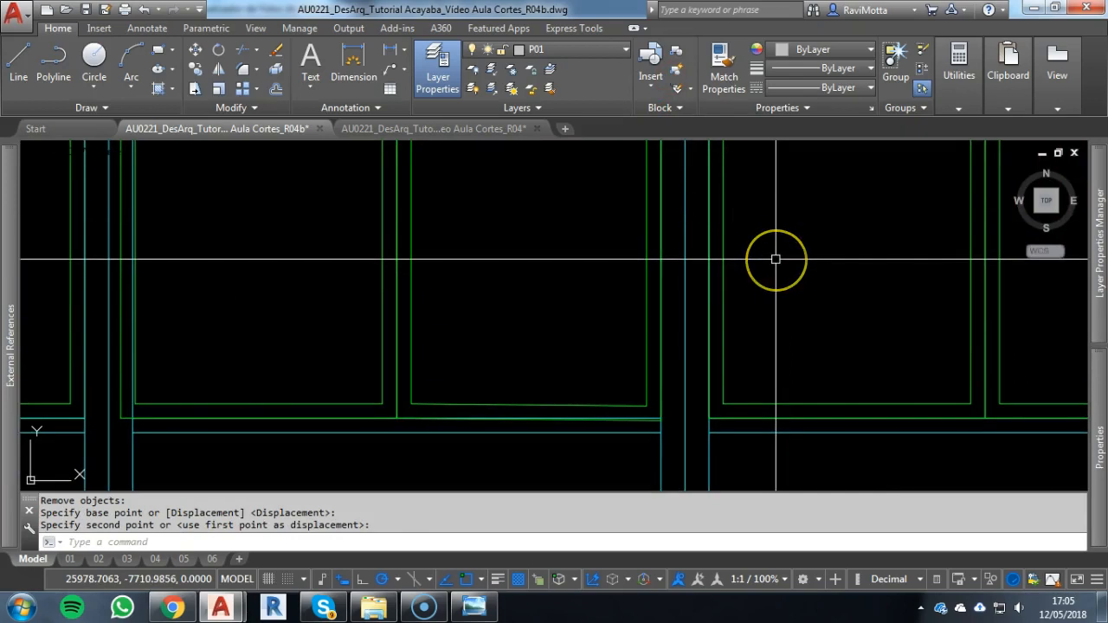
pyautogui.hotkey('ctrl', 'z')
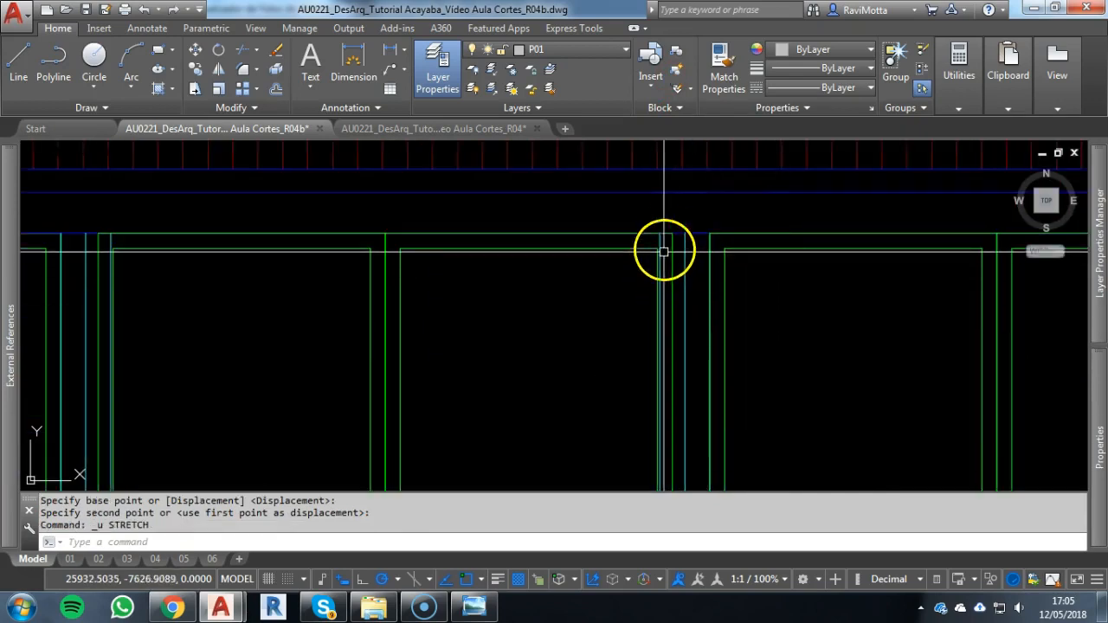
pyautogui.press('Escape')
pyautogui.press('Escape')
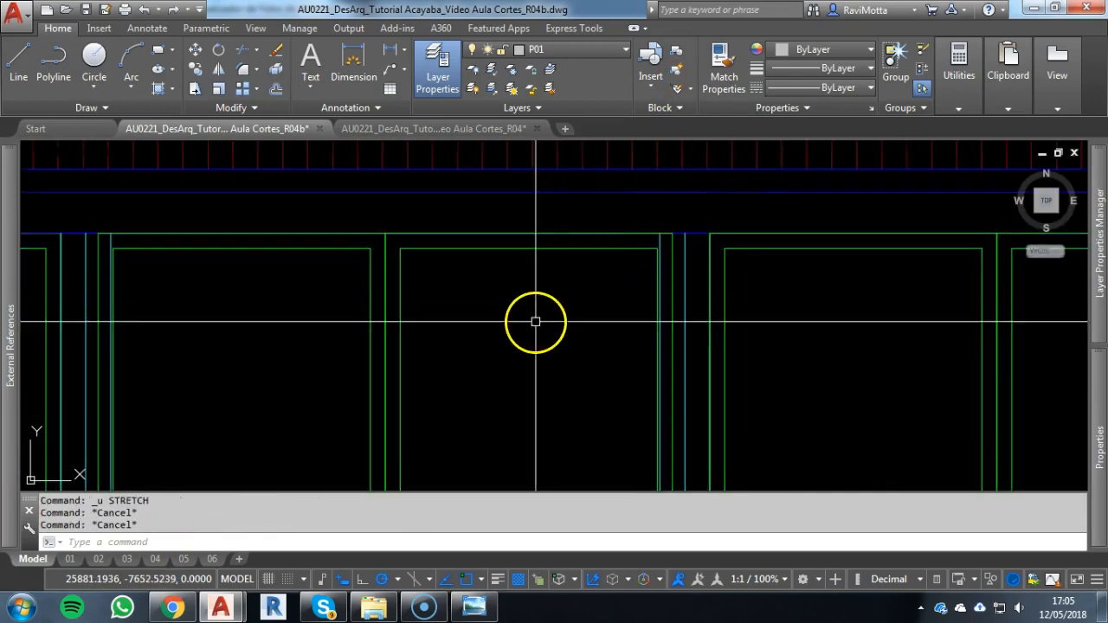
# Erase the two copied panes from the narrow middle bay
pyautogui.click(514, 318)
pyautogui.click(218, 346)
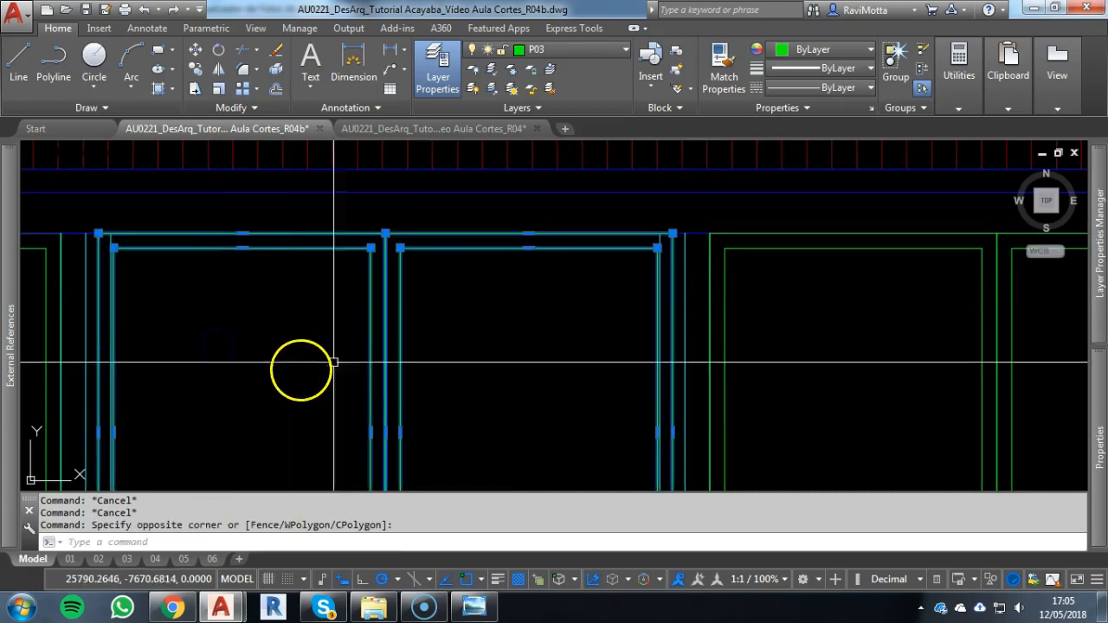
pyautogui.write('e')
pyautogui.press('Return')
# Draw a 110 by 160 rectangle from the midpoint of the middle bay's sill to the bay's upper left corner
pyautogui.scroll(-3, 424, 346)
pyautogui.moveTo(436, 333)
pyautogui.mouseDown(button='middle')
pyautogui.moveTo(475, 292)
pyautogui.moveTo(557, 252)
pyautogui.mouseUp(button='middle')
pyautogui.scroll(2, 508, 346)
pyautogui.press('Escape')
pyautogui.moveTo(562, 304); pyautogui.dragTo(564, 396, button='middle')
pyautogui.write('re')
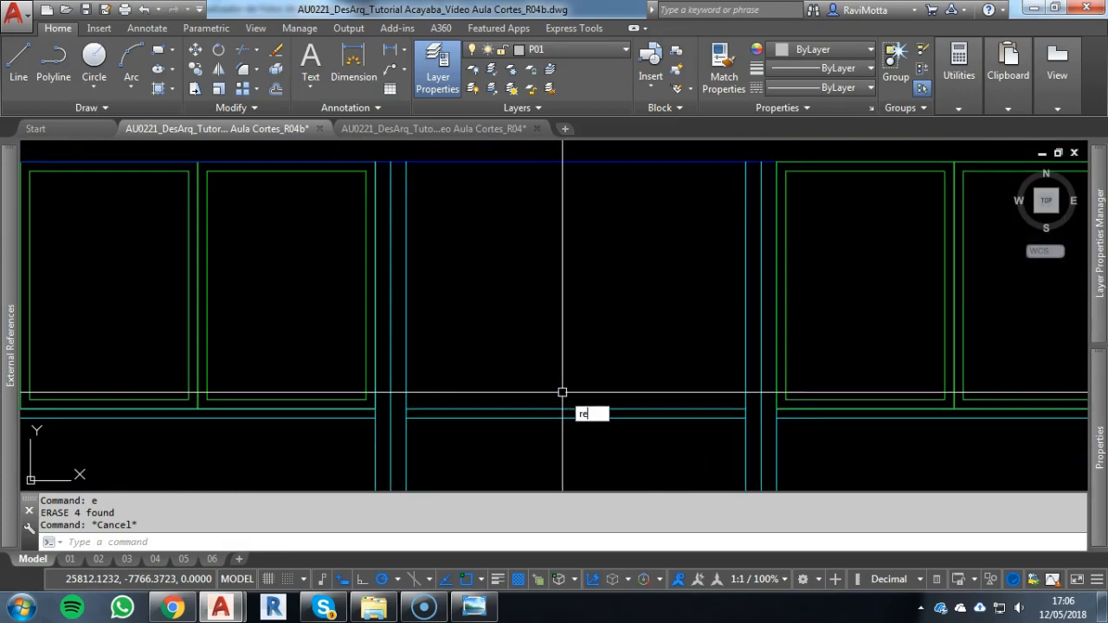
pyautogui.write('c')
pyautogui.press('Return')
pyautogui.click(574, 410)
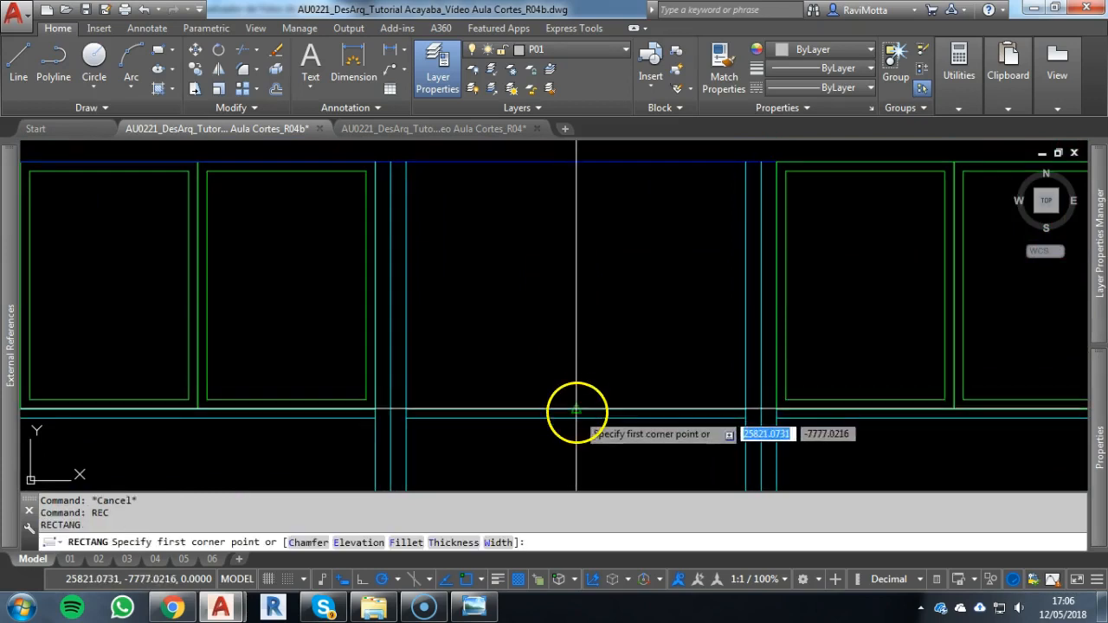
pyautogui.click(406, 162)
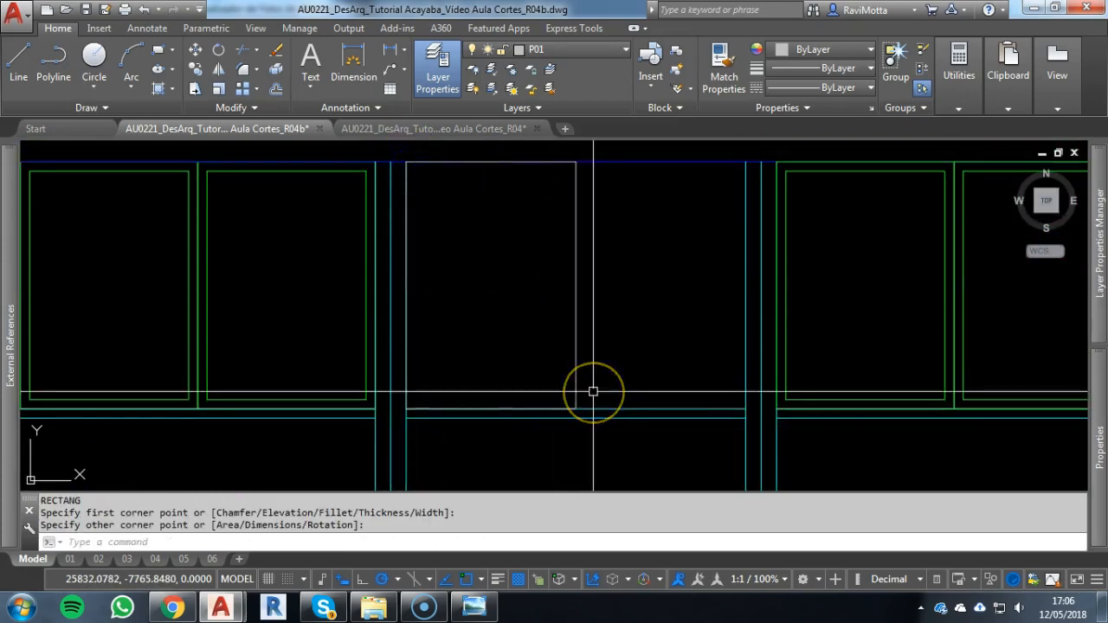
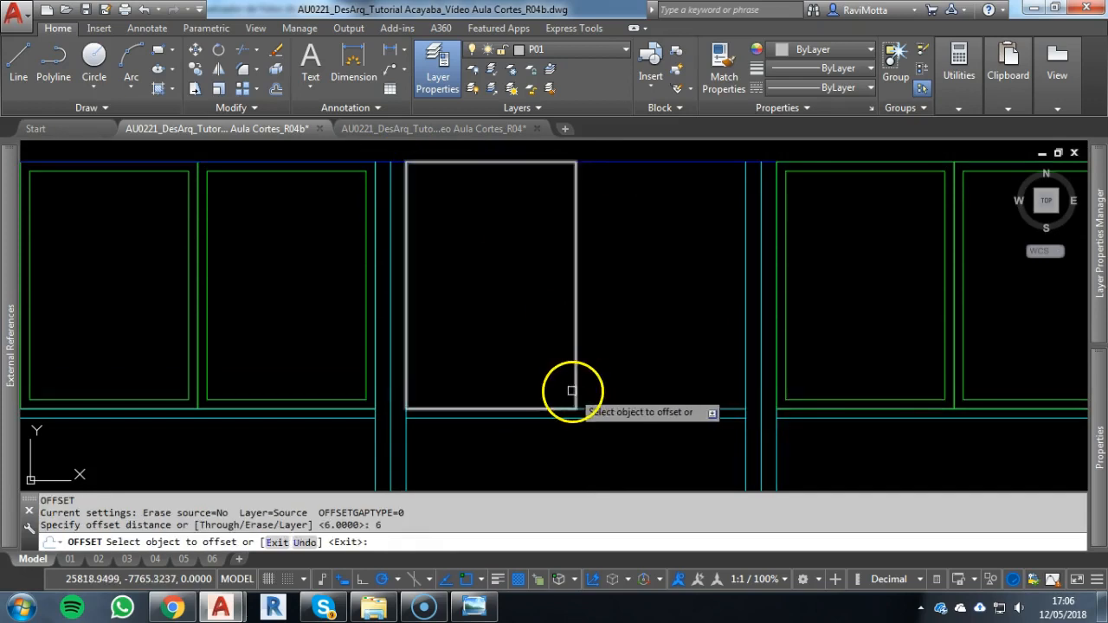
# Offset the middle bay's new rectangle 6 units inward to form the window frame
pyautogui.click(576, 388)
pyautogui.click(475, 391)
pyautogui.press('Escape')
# Copy the framed pane from its lower left corner to its lower right corner, filling the other half of the middle bay
pyautogui.click(586, 314)
pyautogui.click(457, 332)
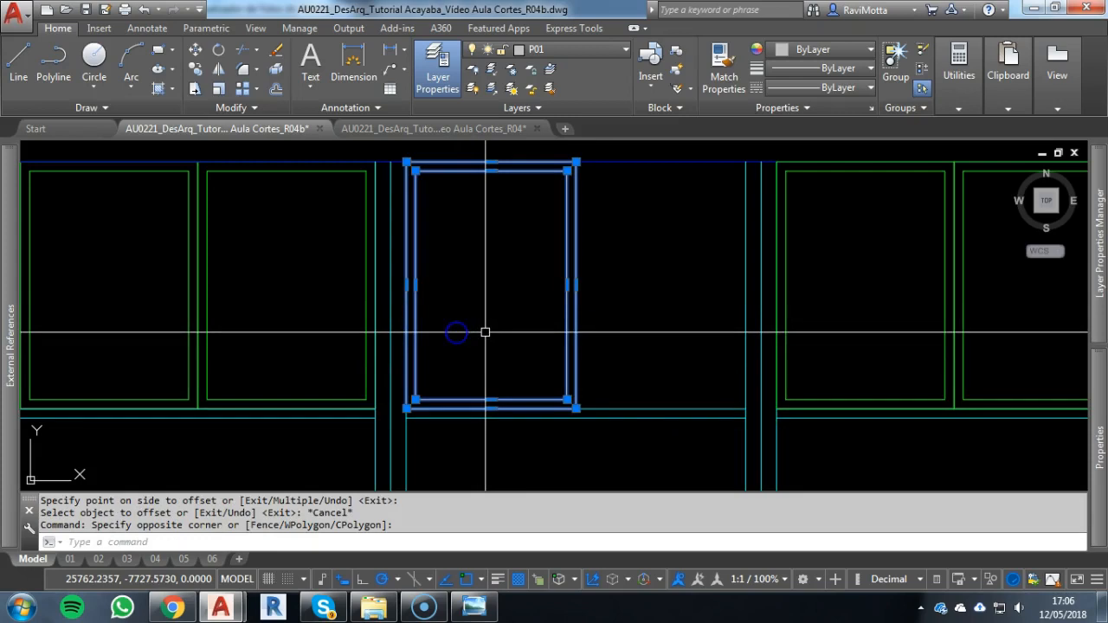
pyautogui.write('co')
pyautogui.press('Return')
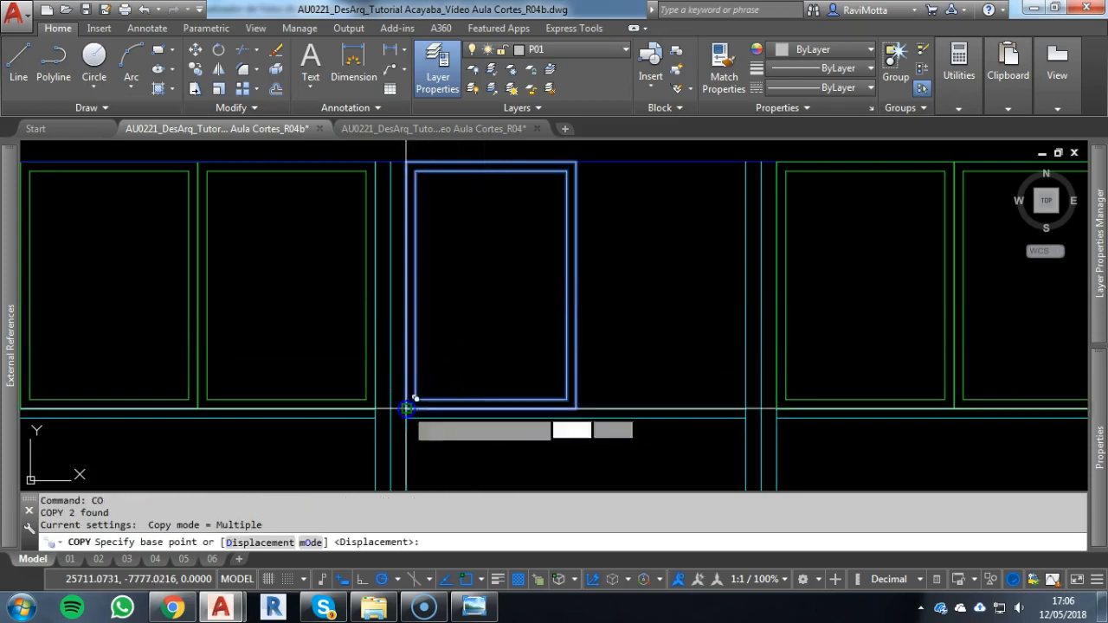
pyautogui.click(414, 393)
pyautogui.click(571, 407)
pyautogui.press('Escape')
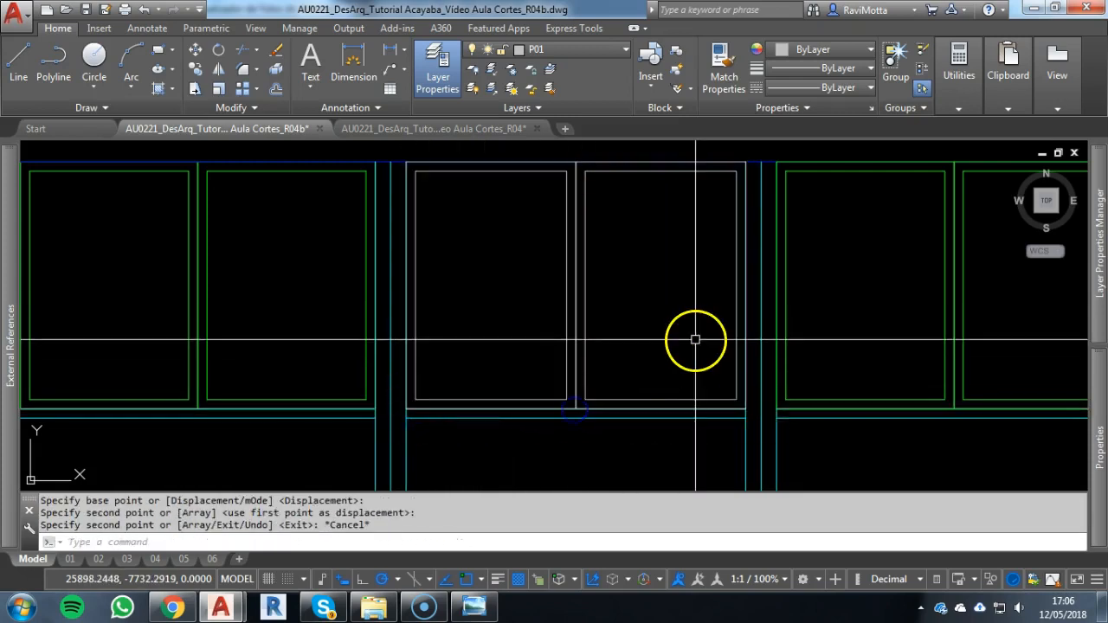
# Match the properties of the right bay's green P03 pane onto the middle bay's two framed panes
pyautogui.write('ma')
pyautogui.press('Return')
pyautogui.click(785, 308)
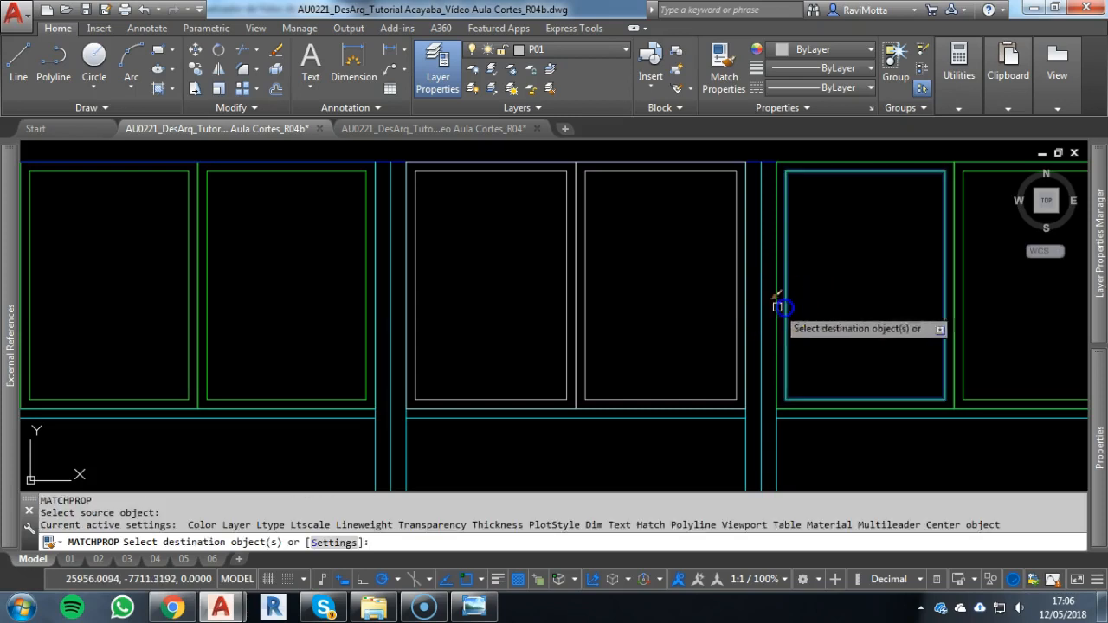
pyautogui.click(665, 283)
pyautogui.click(435, 295)
pyautogui.press('Escape')
# Send the middle bay's two framed panes to the back of the draw order
pyautogui.press('Escape')
pyautogui.click(626, 280)
pyautogui.click(542, 283)
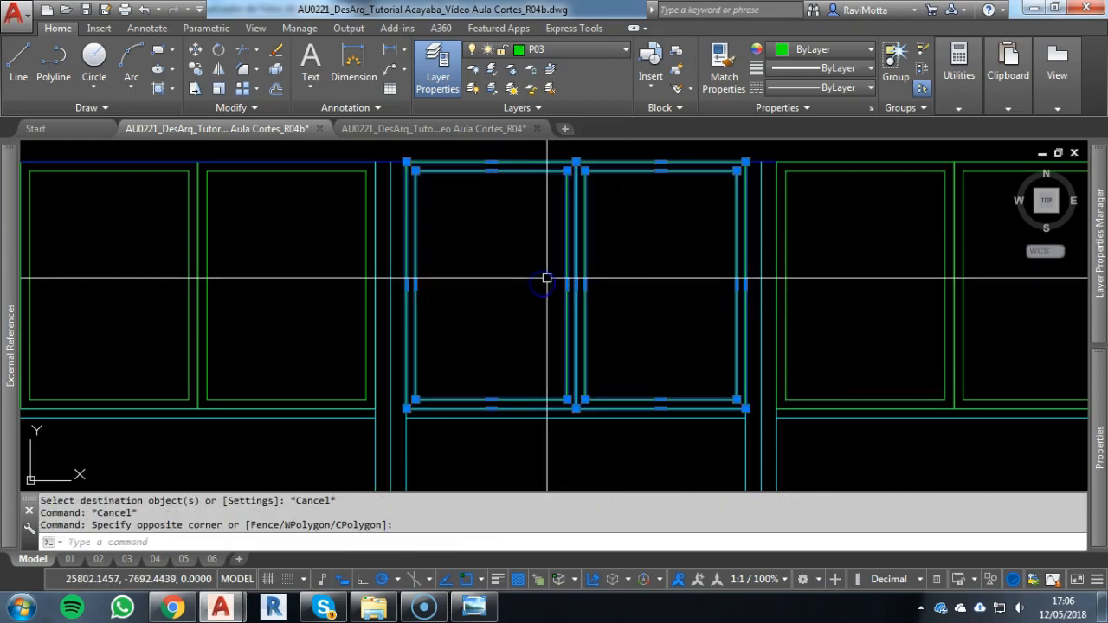
pyautogui.write('dr')
pyautogui.press('Return')
pyautogui.press('Escape')
pyautogui.press('Escape')
# Copy the middle bay's two panes into the right end bay, placing their upper right corner against the outer column under the beam
pyautogui.click(606, 259)
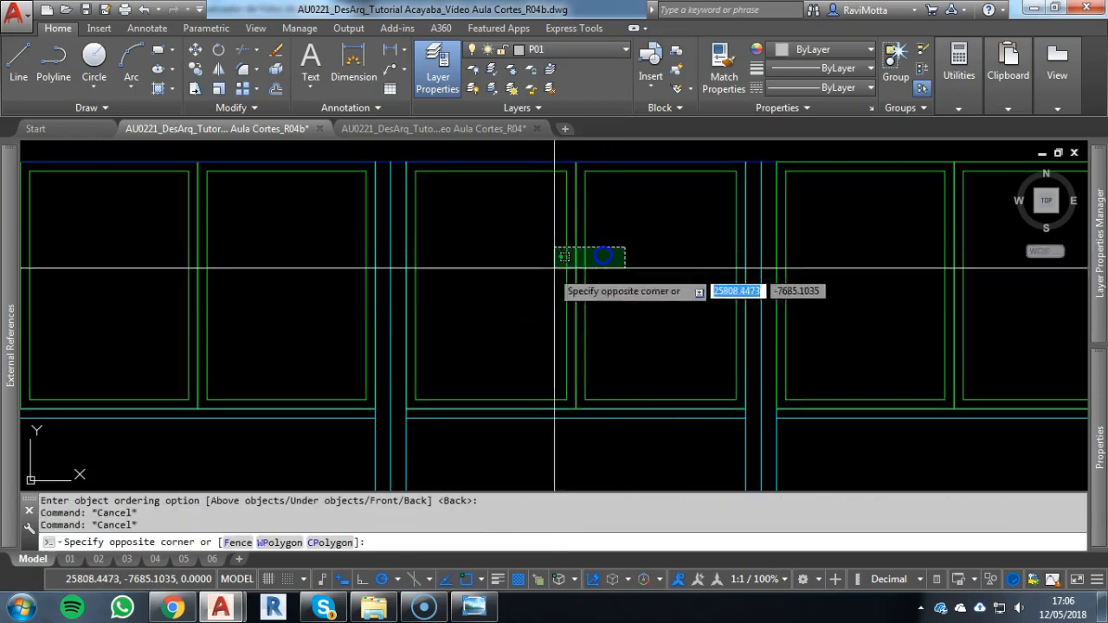
pyautogui.click(535, 260)
pyautogui.write('co')
pyautogui.press('Return')
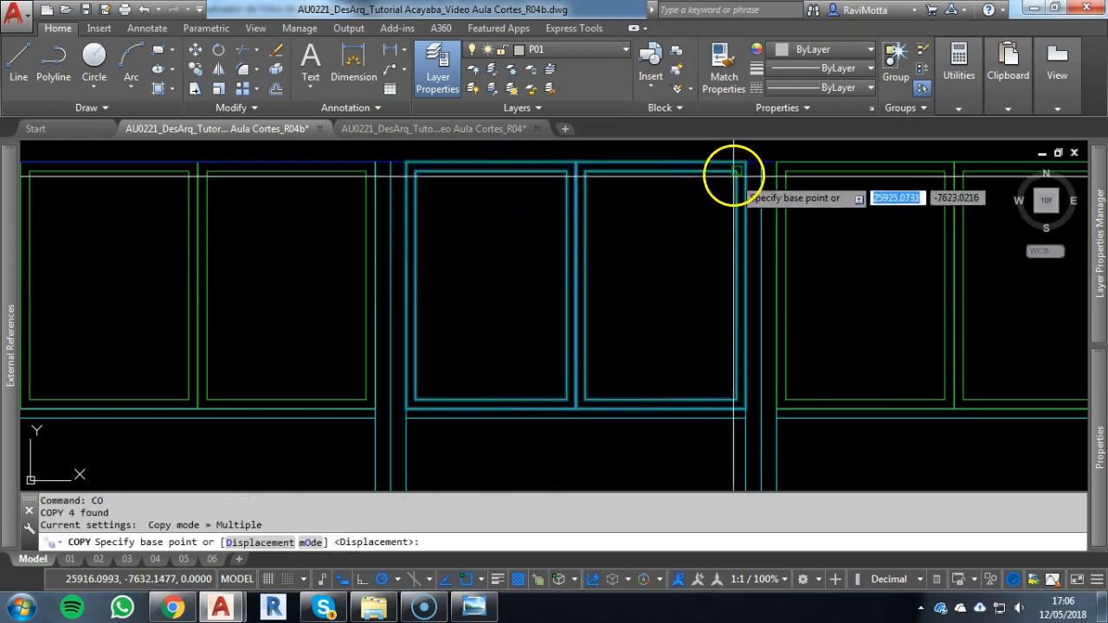
pyautogui.click(745, 162)
pyautogui.scroll(-6, 727, 220)
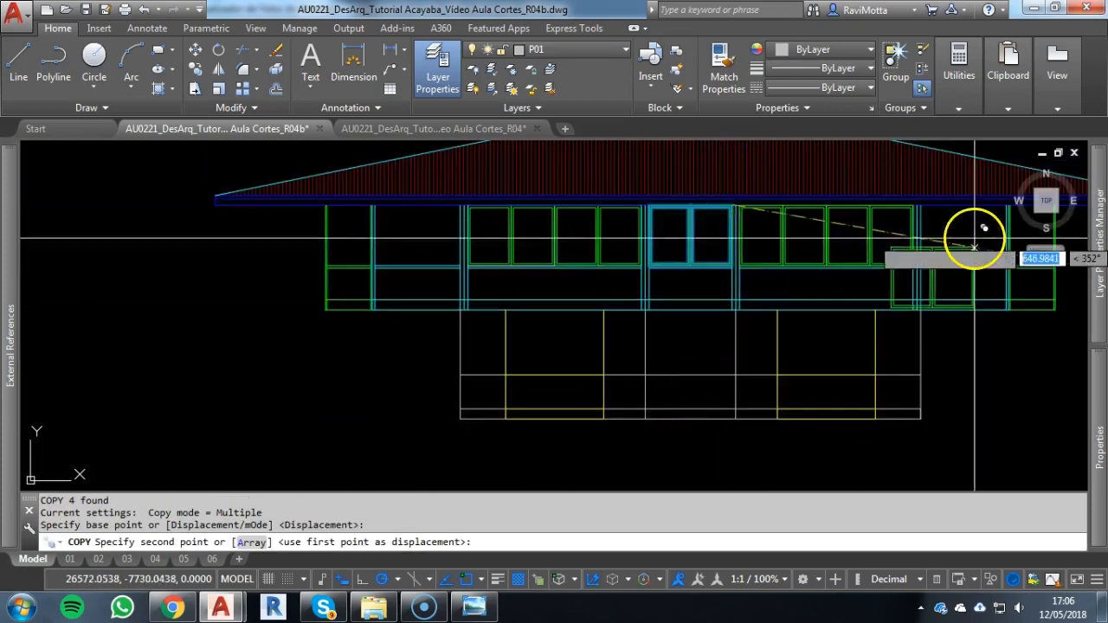
pyautogui.scroll(5, 766, 260)
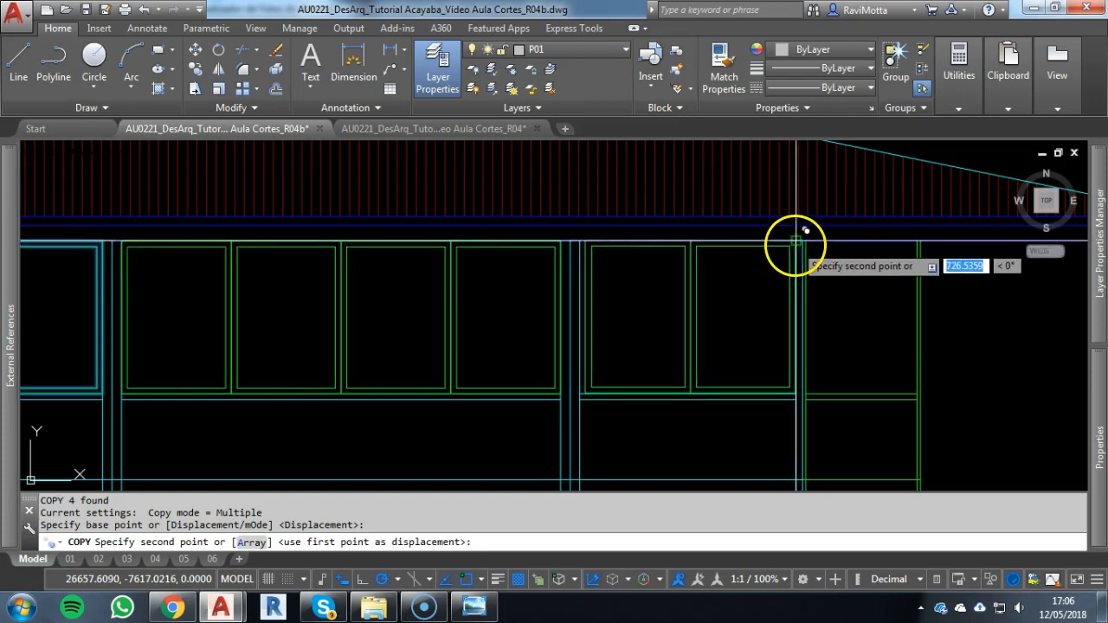
pyautogui.click(795, 238)
pyautogui.scroll(-3, 408, 366)
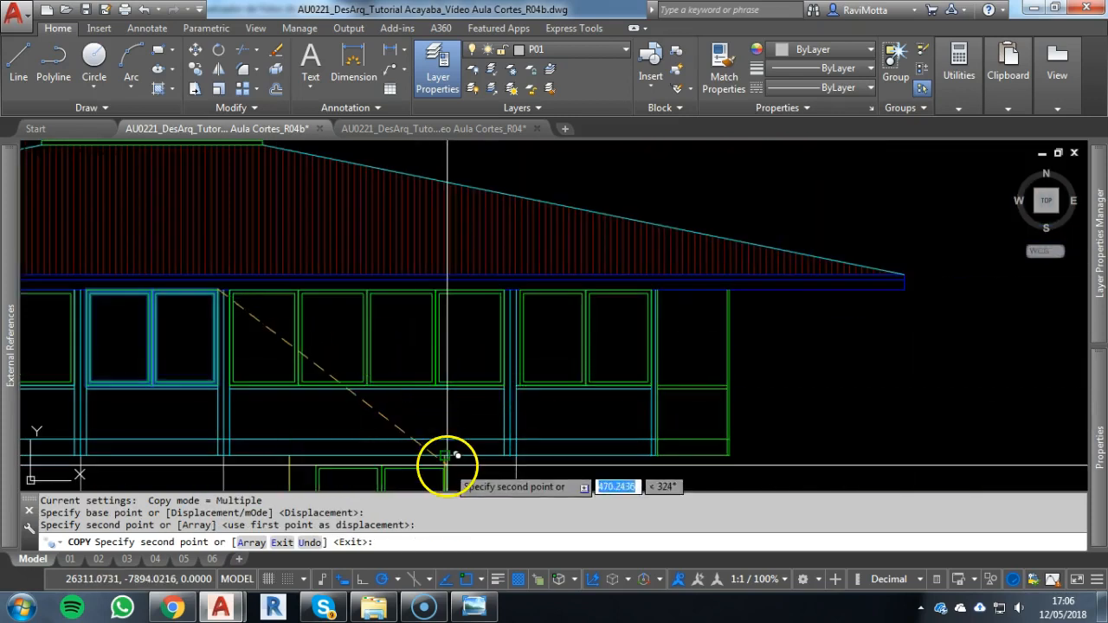
pyautogui.scroll(4, 548, 433)
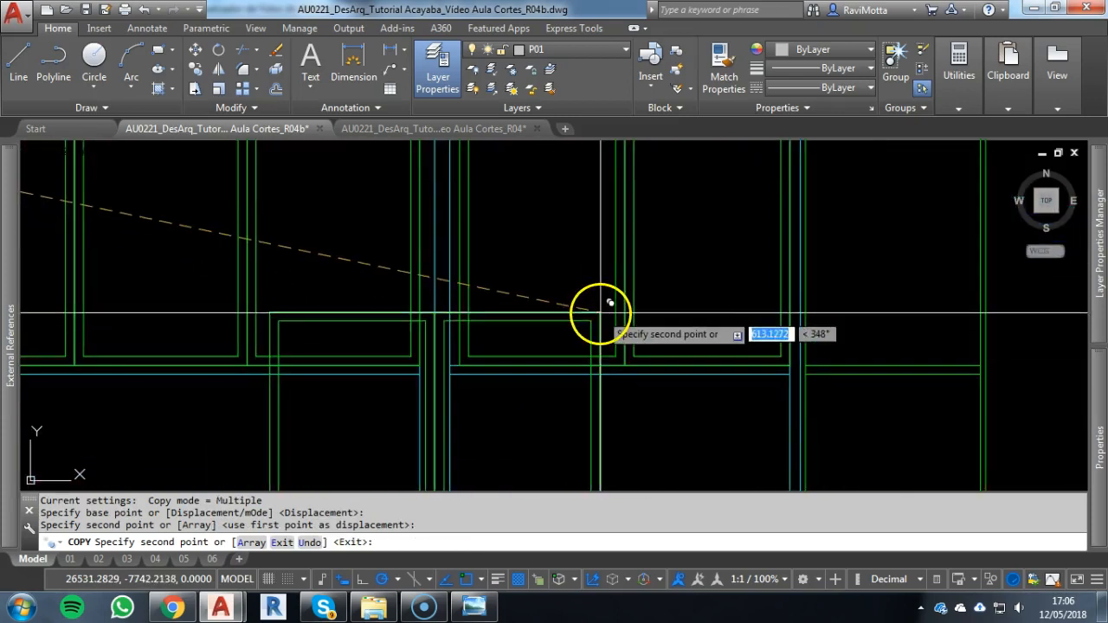
pyautogui.moveTo(606, 312); pyautogui.dragTo(638, 386, button='middle')
pyautogui.press('Escape')
pyautogui.press('Escape')
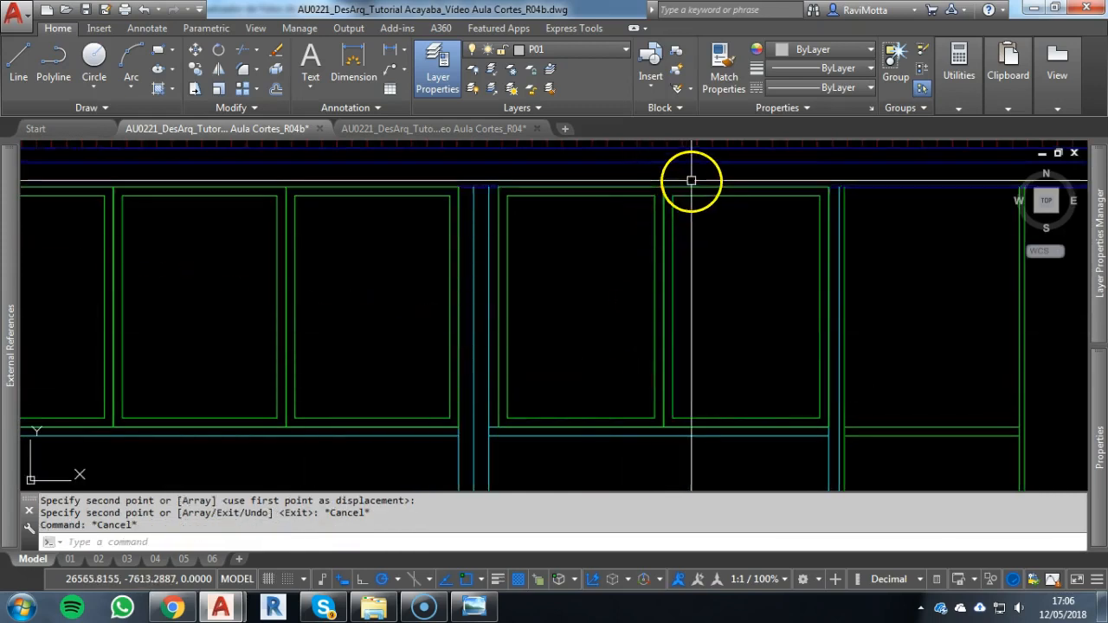
# Try to move the right end bay's two panes slightly left along the sill, and undo the move
pyautogui.click(575, 279)
pyautogui.press('Escape')
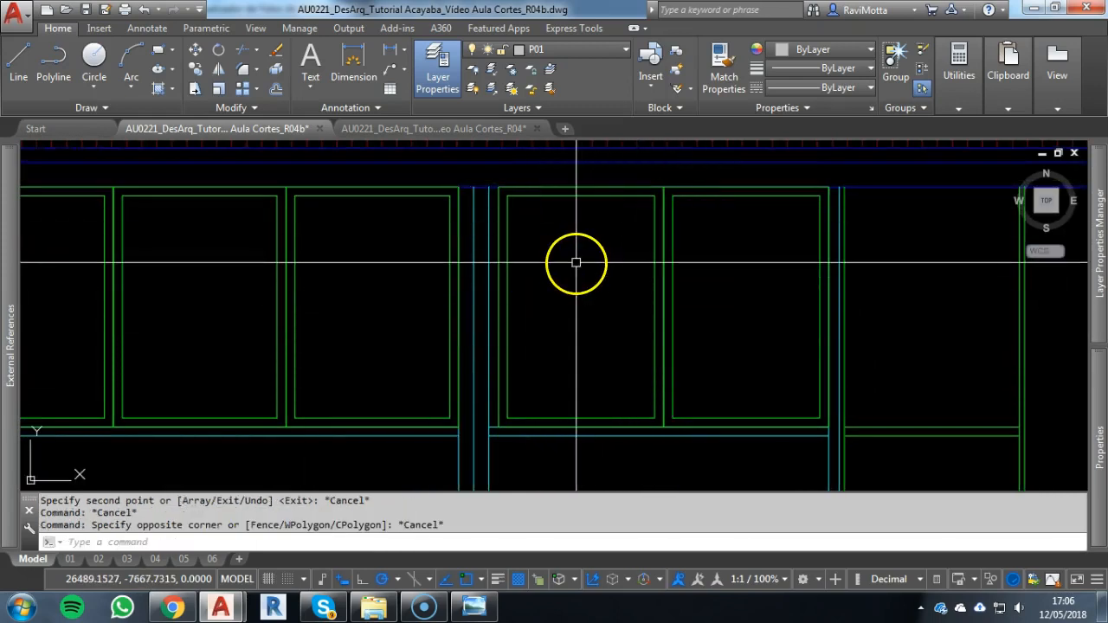
pyautogui.click(722, 249)
pyautogui.click(636, 273)
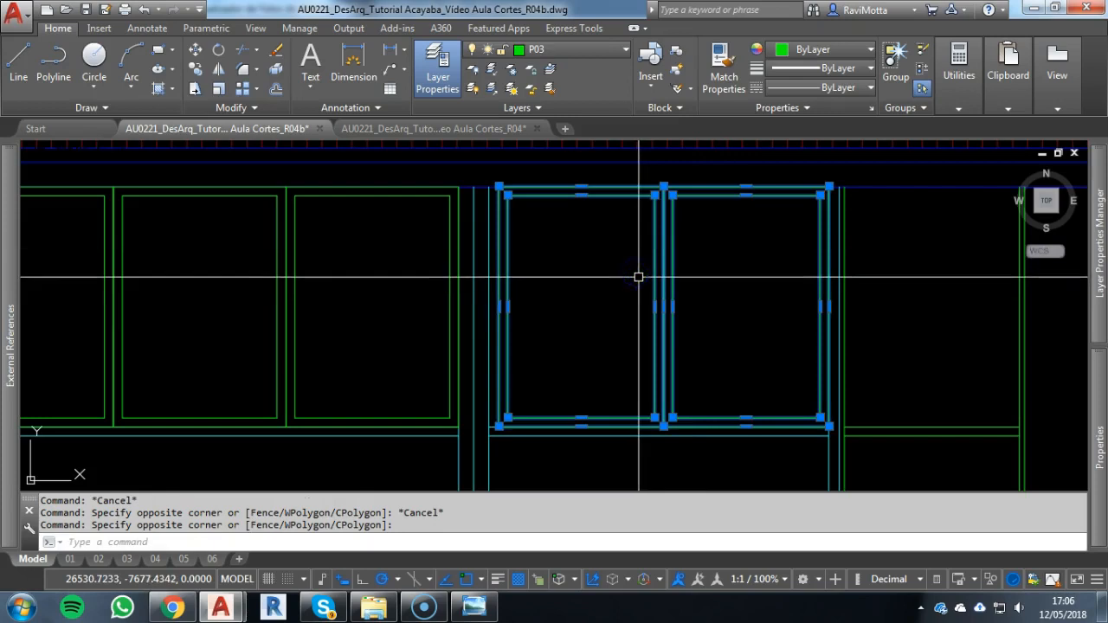
pyautogui.write('M')
pyautogui.press('Return')
pyautogui.click(664, 426)
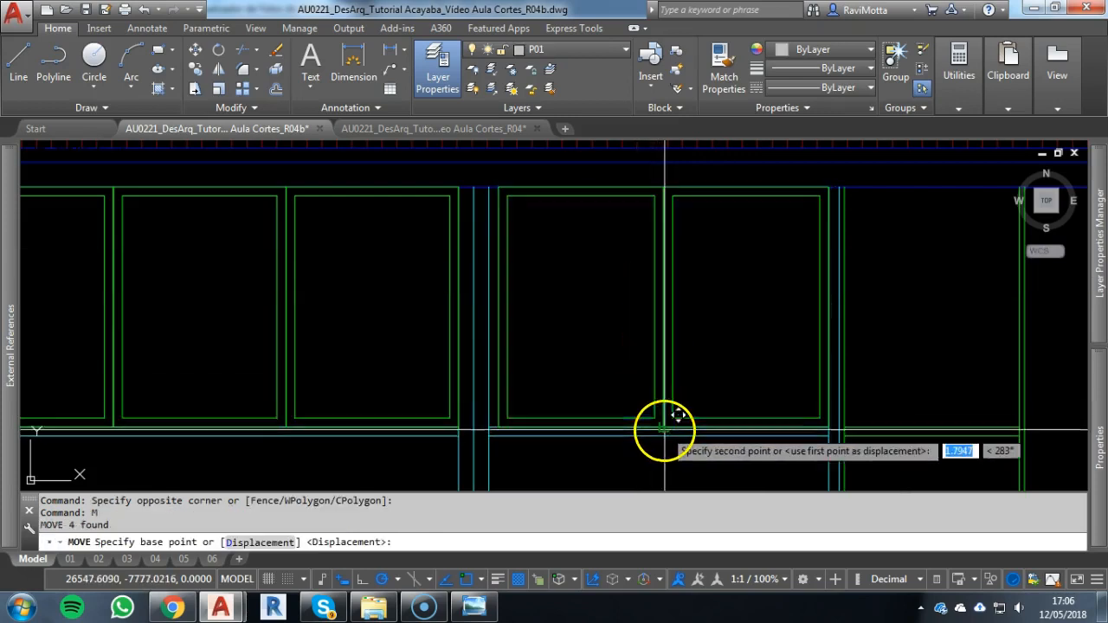
pyautogui.click(656, 425)
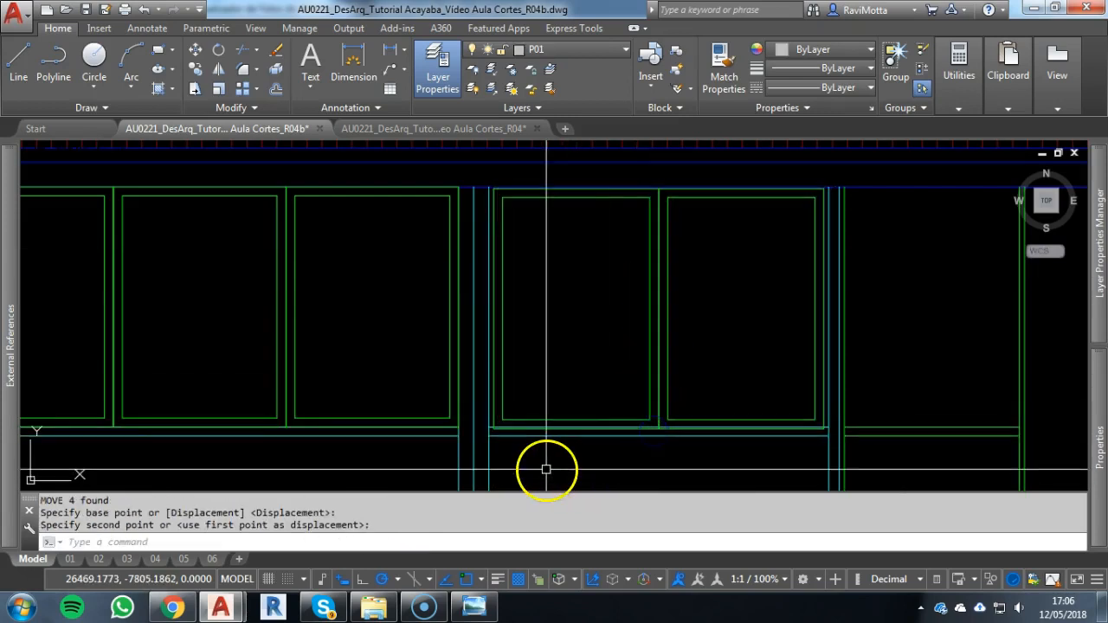
pyautogui.hotkey('ctrl', 'z')
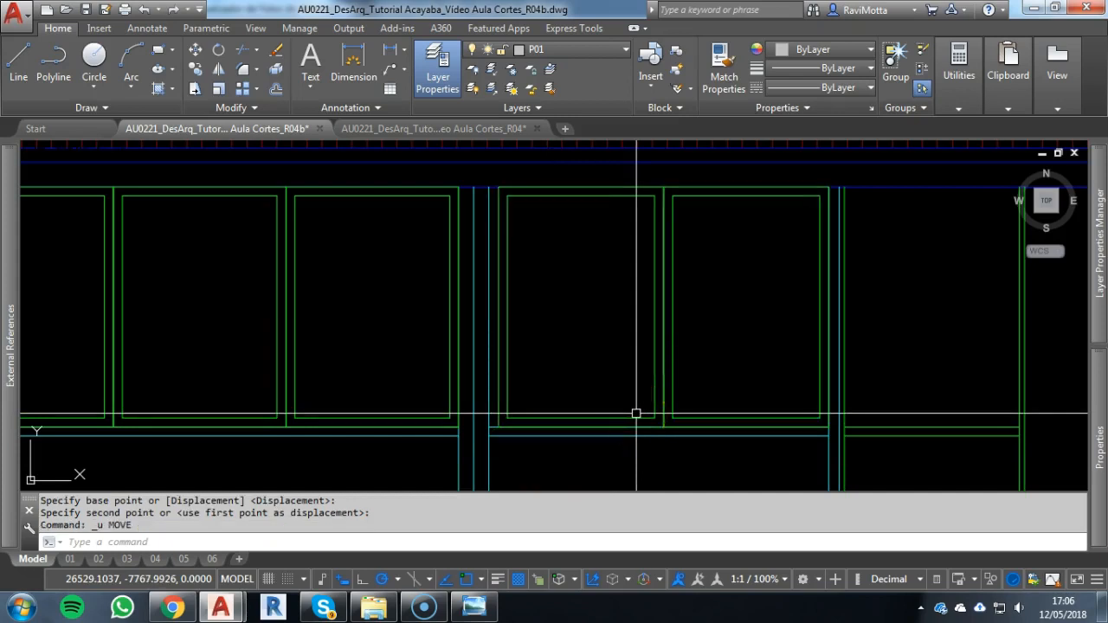
# Move the right end bay's two panes so their shared lower corner sits on the midpoint of the bay's sill
pyautogui.click(703, 355)
pyautogui.click(648, 448)
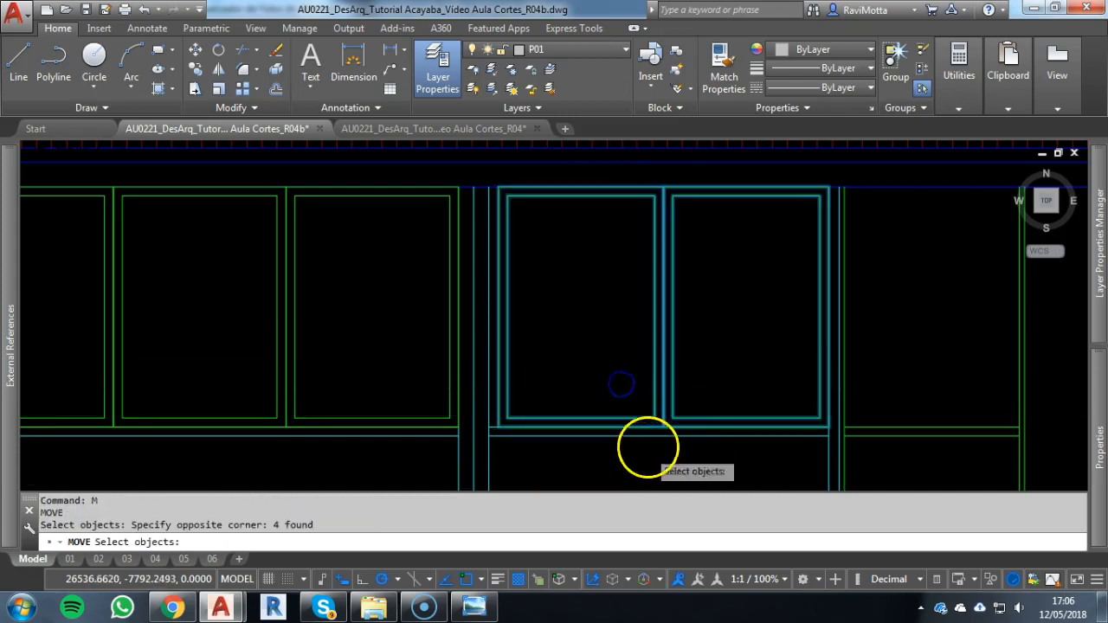
pyautogui.press('Return')
pyautogui.scroll(5, 663, 421)
pyautogui.click(724, 350)
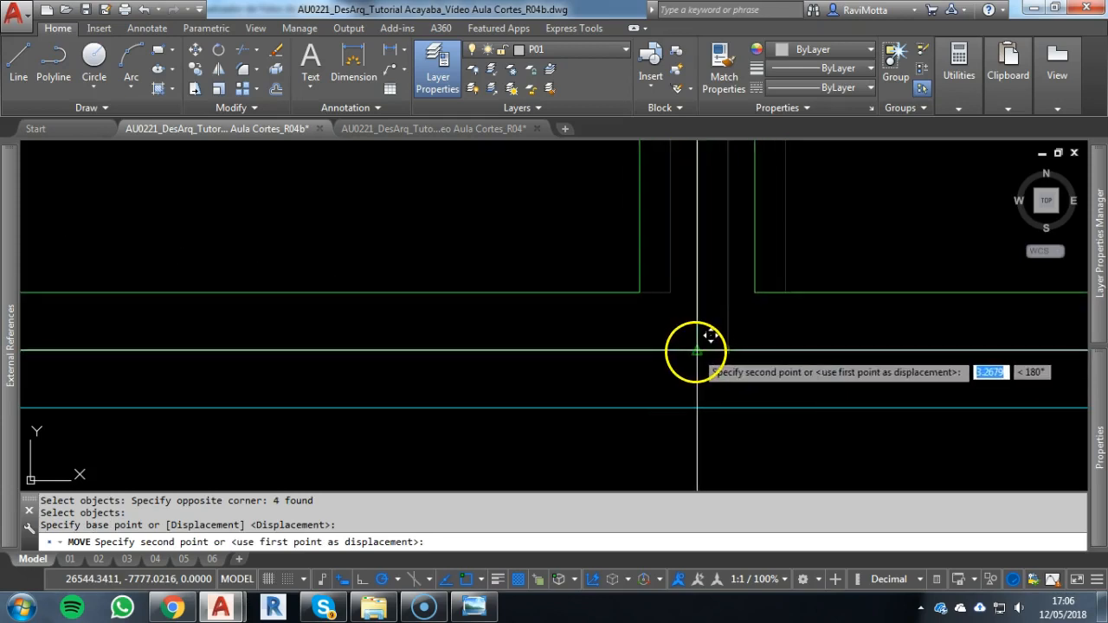
pyautogui.click(611, 349)
pyautogui.scroll(-2, 609, 350)
pyautogui.scroll(4, 699, 185)
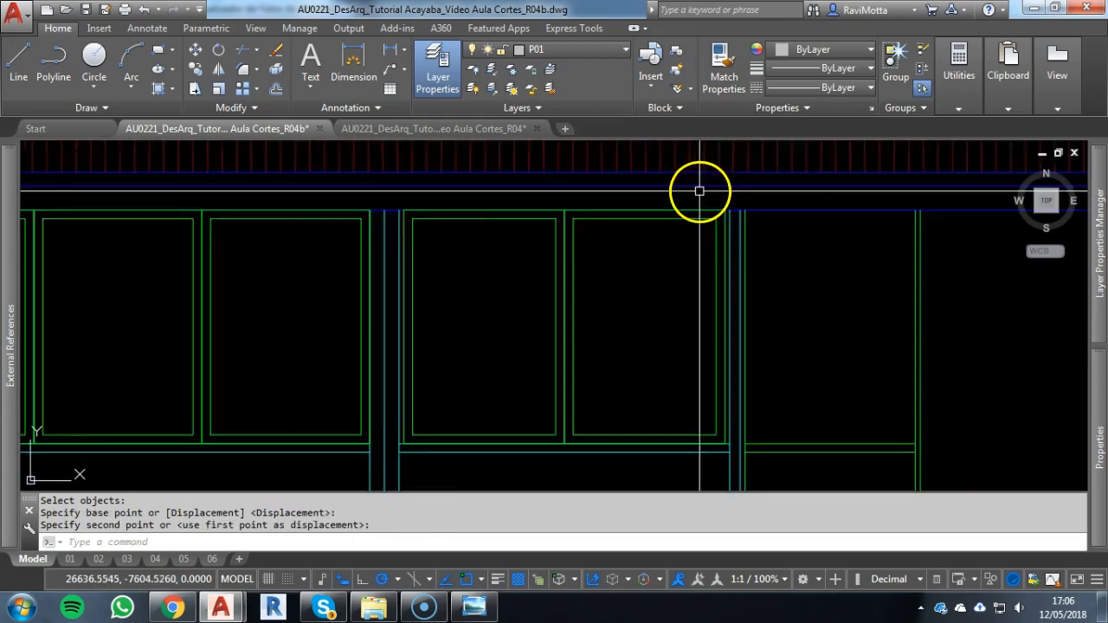
# Stretch the outer edge of the right end bay's right pane to the face of the outer column
pyautogui.click(749, 206)
pyautogui.moveTo(702, 350); pyautogui.dragTo(714, 188, button='middle')
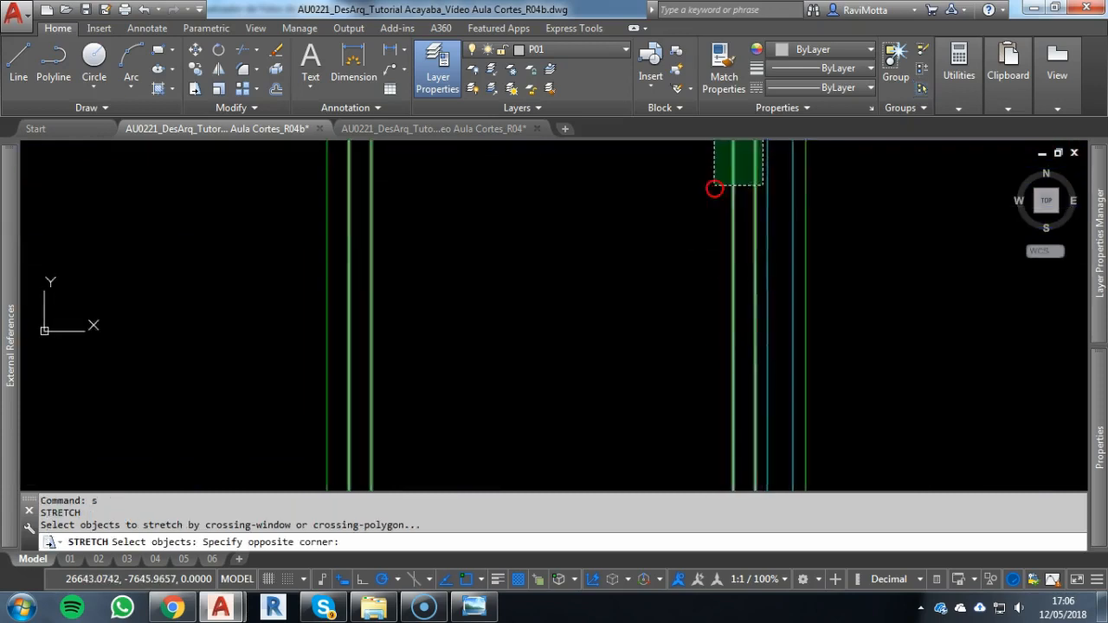
pyautogui.scroll(-4, 715, 188)
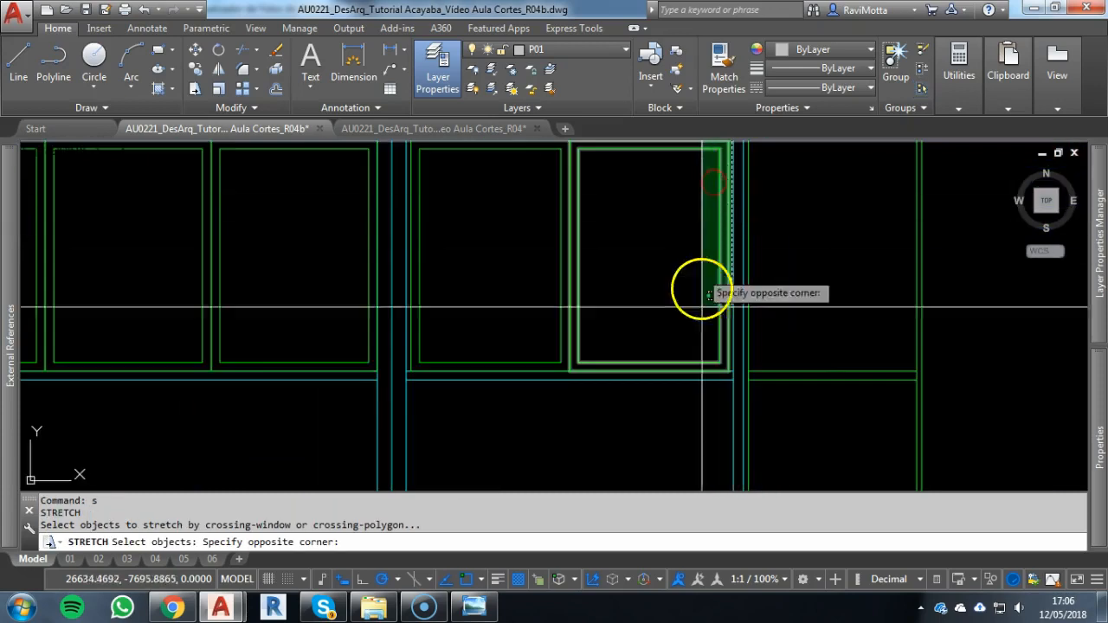
pyautogui.click(718, 367)
pyautogui.scroll(3, 722, 370)
pyautogui.press('Return')
pyautogui.click(734, 373)
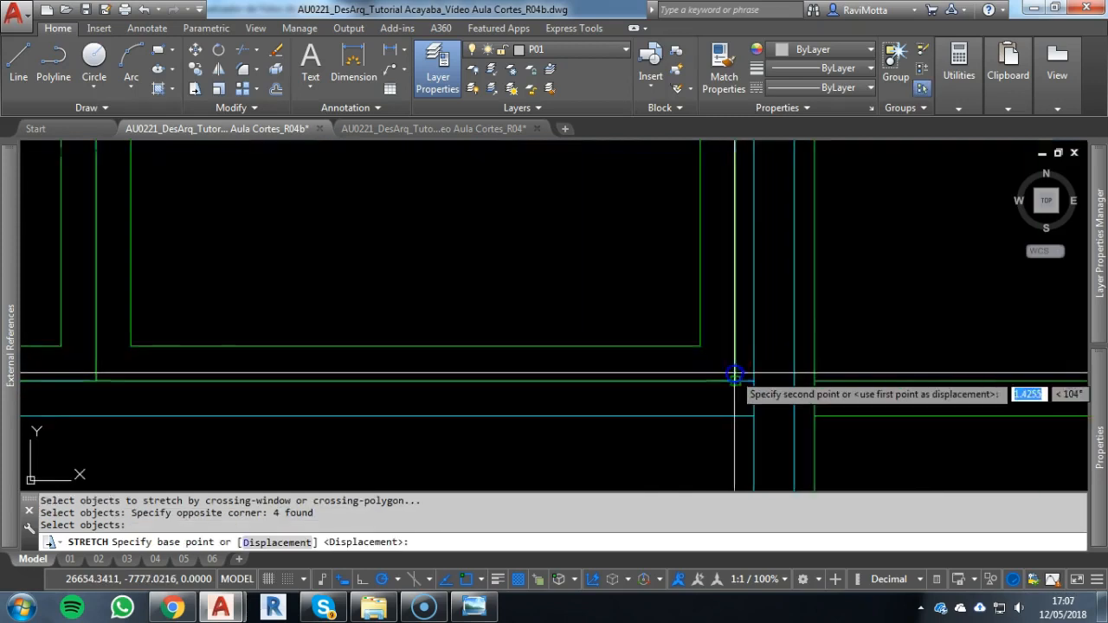
pyautogui.click(754, 381)
# Stretch the outer edge of the right end bay's left pane to the face of the inner column
pyautogui.scroll(-5, 620, 387)
pyautogui.moveTo(620, 388)
pyautogui.mouseDown(button='middle')
pyautogui.moveTo(898, 385)
pyautogui.moveTo(663, 187)
pyautogui.mouseUp(button='middle')
pyautogui.scroll(4, 666, 190)
pyautogui.press('Return')
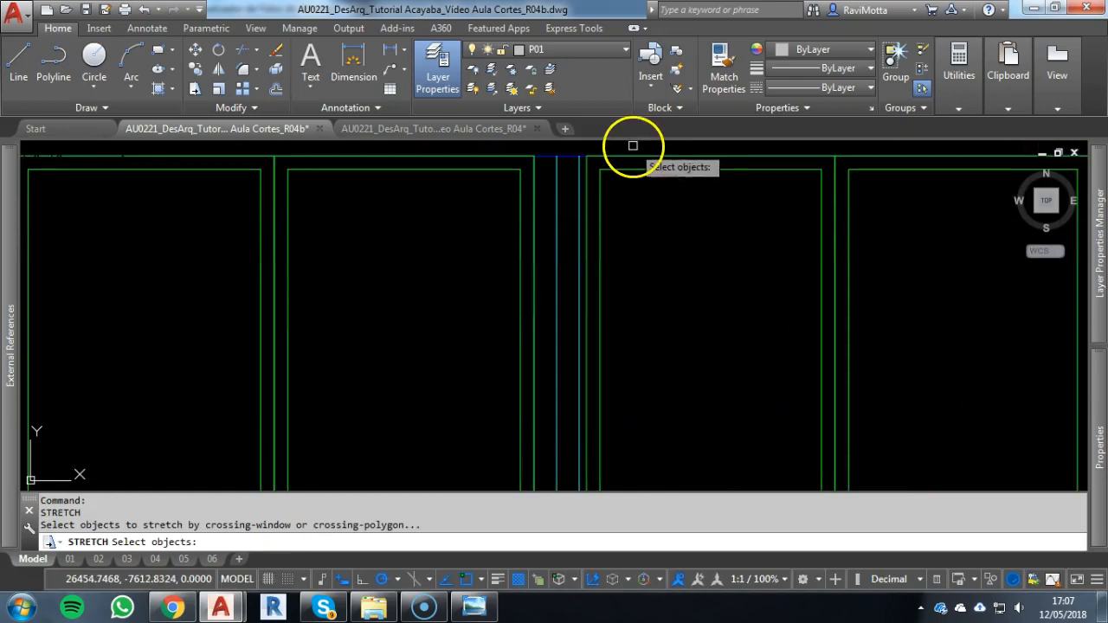
pyautogui.click(633, 146)
pyautogui.scroll(-4, 583, 243)
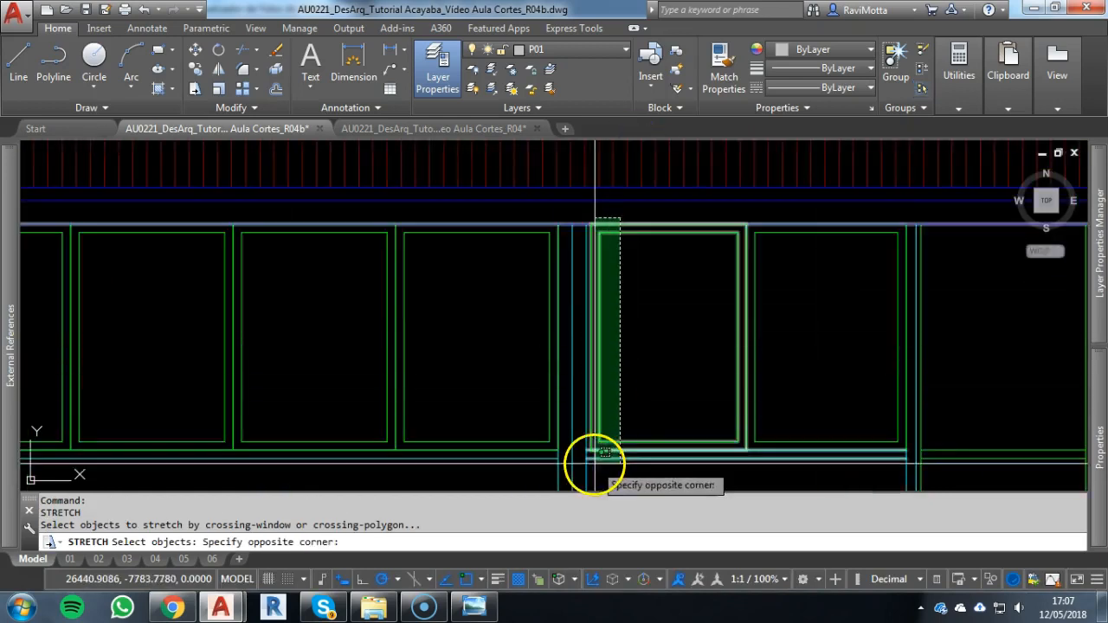
pyautogui.click(589, 459)
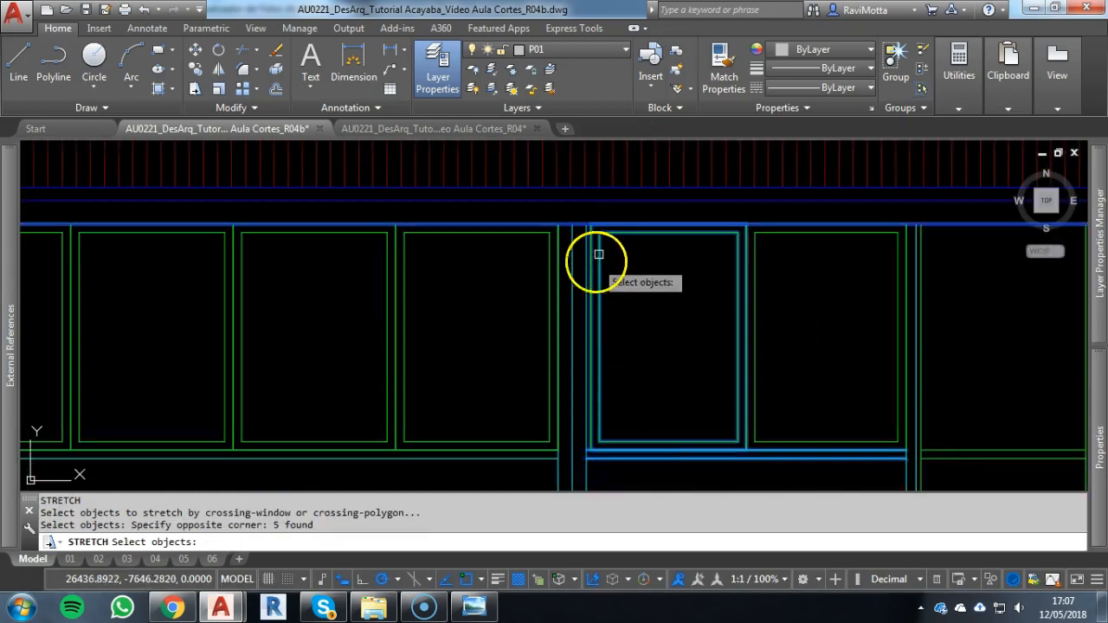
pyautogui.scroll(6, 591, 226)
pyautogui.rightClick(589, 225)
pyautogui.click(585, 218)
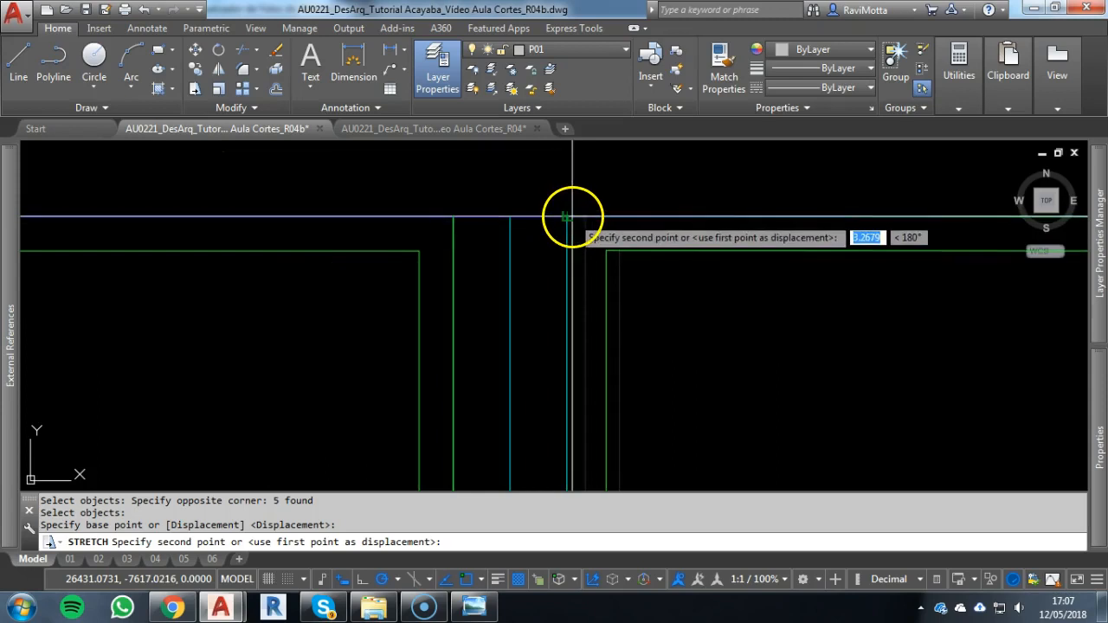
pyautogui.click(567, 218)
pyautogui.scroll(-5, 571, 260)
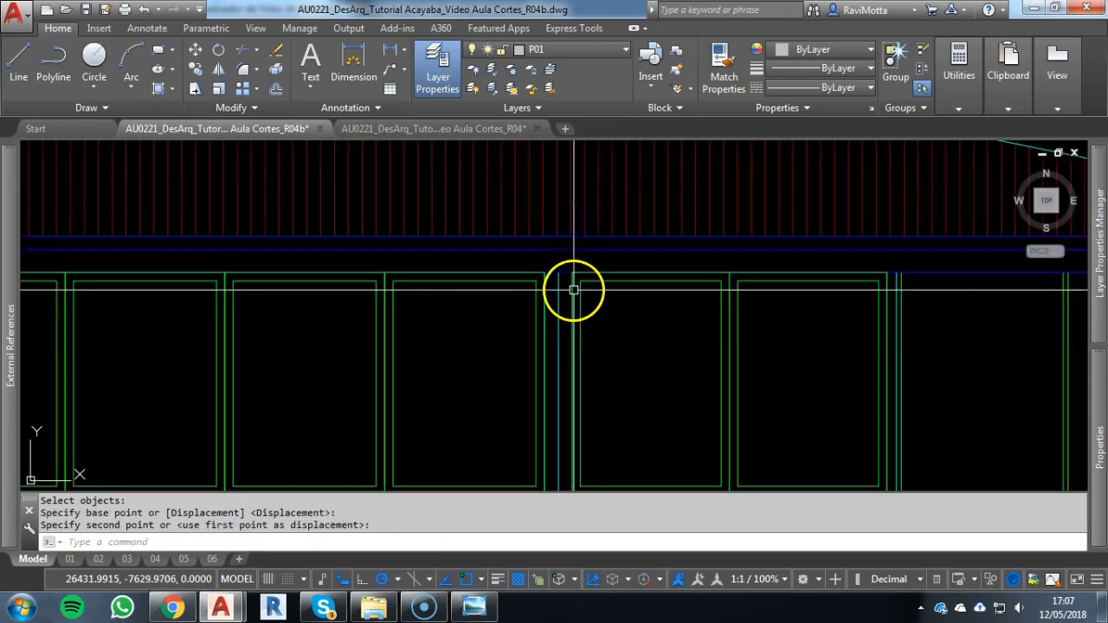
# Copy the right end bay's two panes to the left end bay, from their shared lower corner to that bay's sill midpoint
pyautogui.press('Escape')
pyautogui.click(789, 378)
pyautogui.click(669, 385)
pyautogui.moveTo(676, 388); pyautogui.dragTo(675, 267, button='middle')
pyautogui.write('Co')
pyautogui.press('Return')
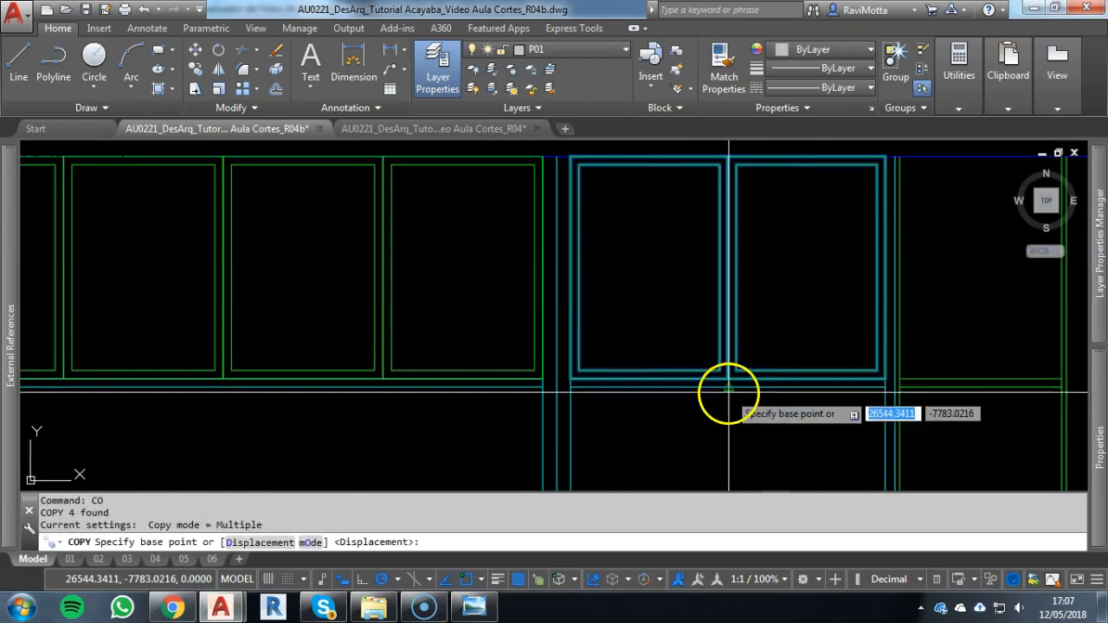
pyautogui.scroll(5, 726, 379)
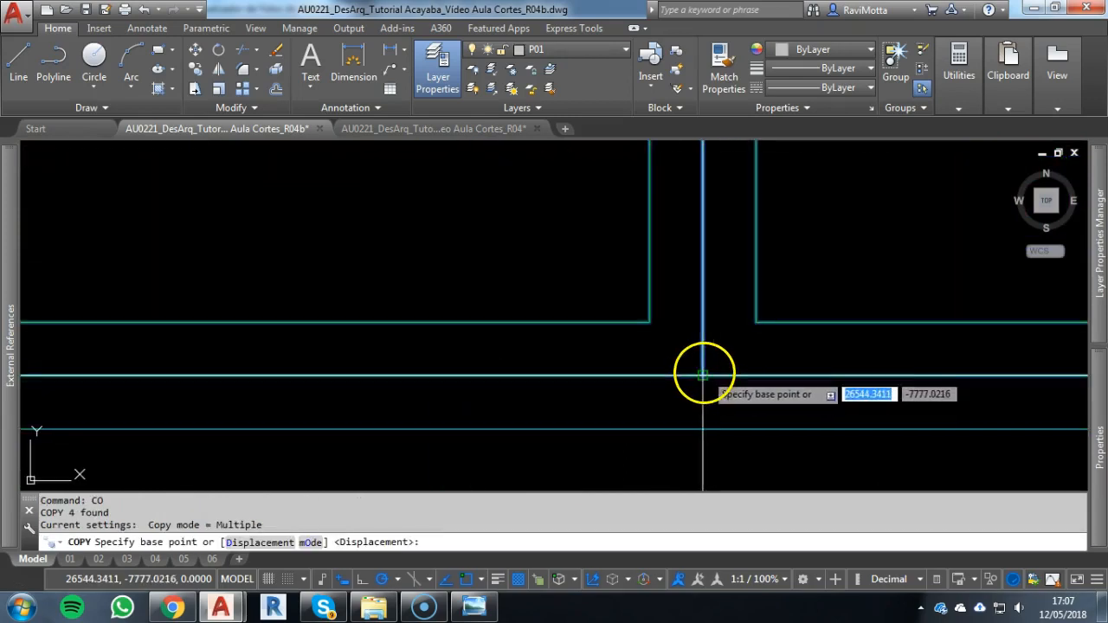
pyautogui.click(702, 375)
pyautogui.scroll(-7, 683, 378)
pyautogui.scroll(1, 470, 349)
pyautogui.scroll(2, 470, 348)
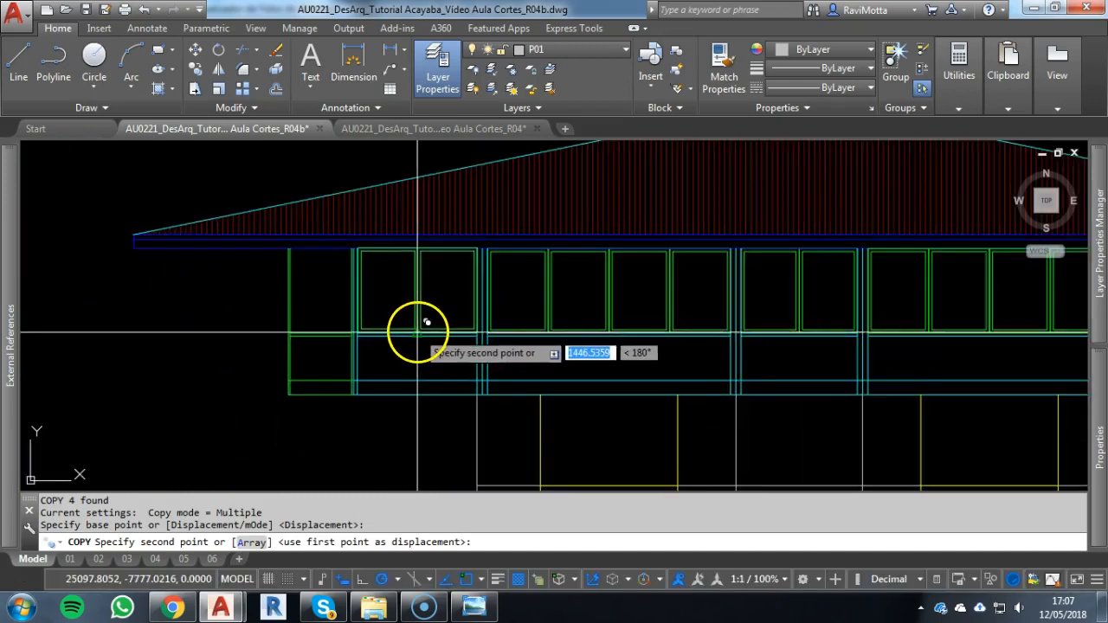
pyautogui.click(419, 324)
pyautogui.press('Escape')
pyautogui.scroll(-2, 489, 318)
pyautogui.press('Escape')
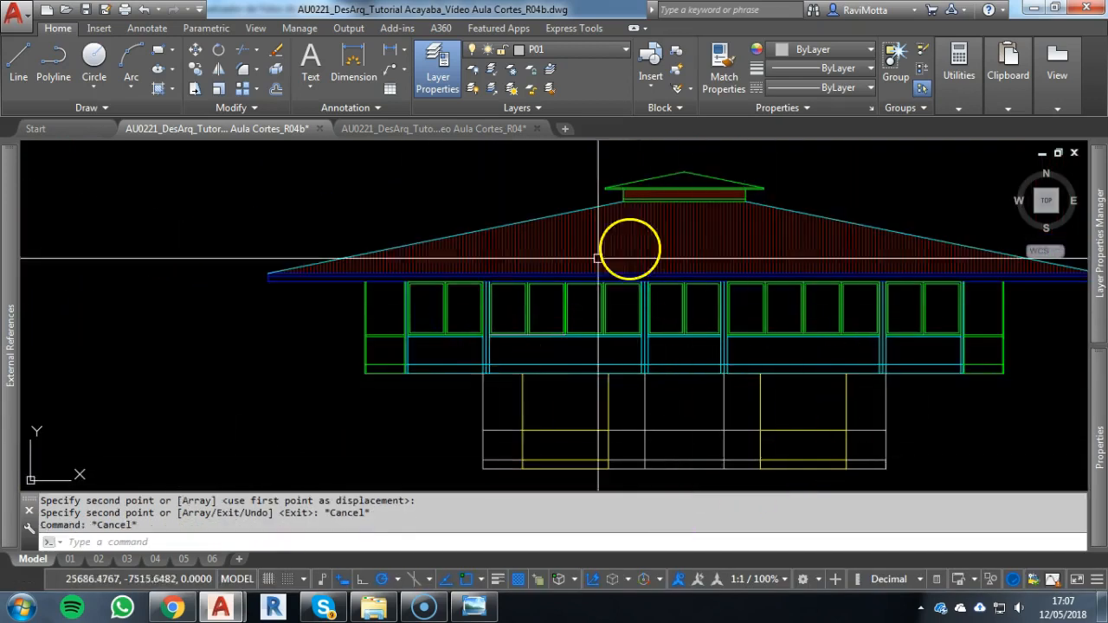
pyautogui.moveTo(663, 383); pyautogui.dragTo(617, 363, button='middle')
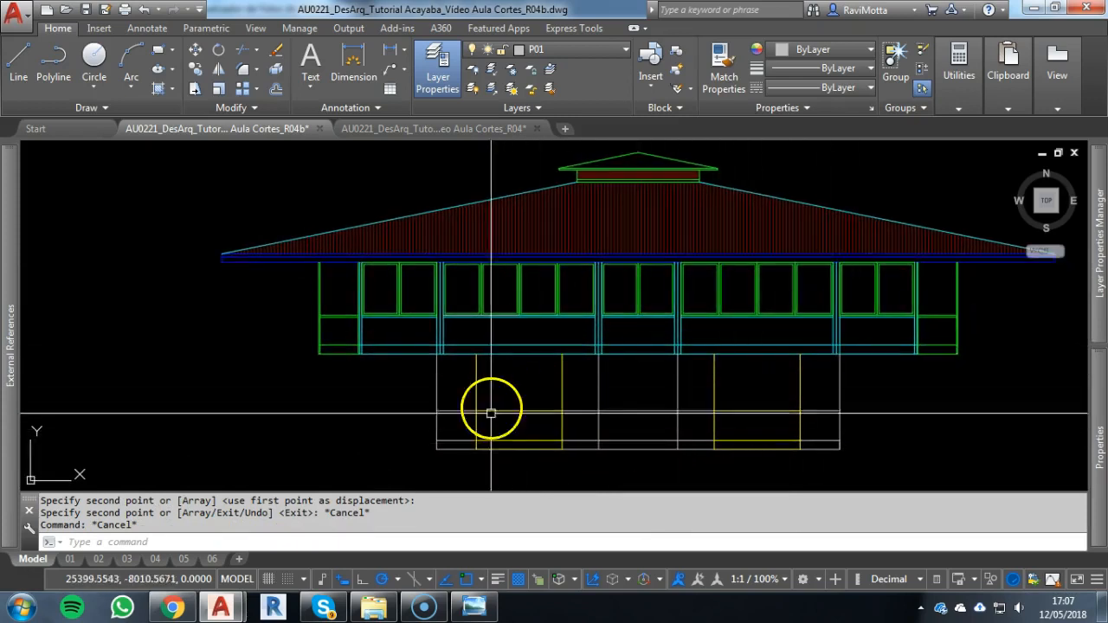
pyautogui.scroll(-7, 578, 350)
pyautogui.moveTo(569, 343); pyautogui.dragTo(574, 409, button='middle')
pyautogui.moveTo(589, 245); pyautogui.dragTo(595, 352, button='middle')
pyautogui.scroll(-5, 616, 246)
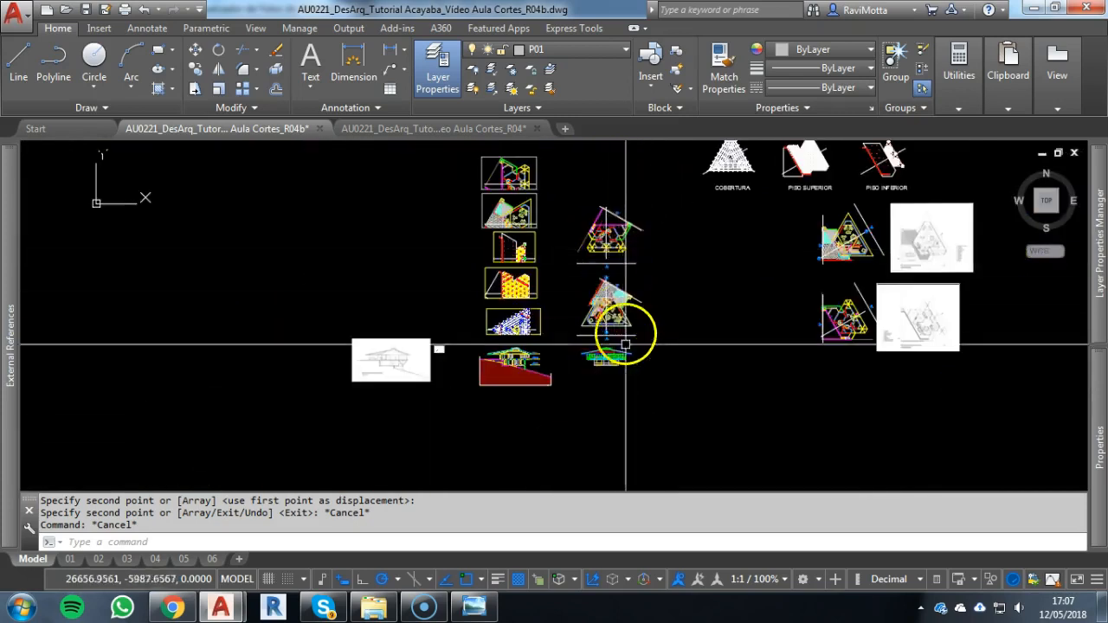
pyautogui.scroll(5, 614, 354)
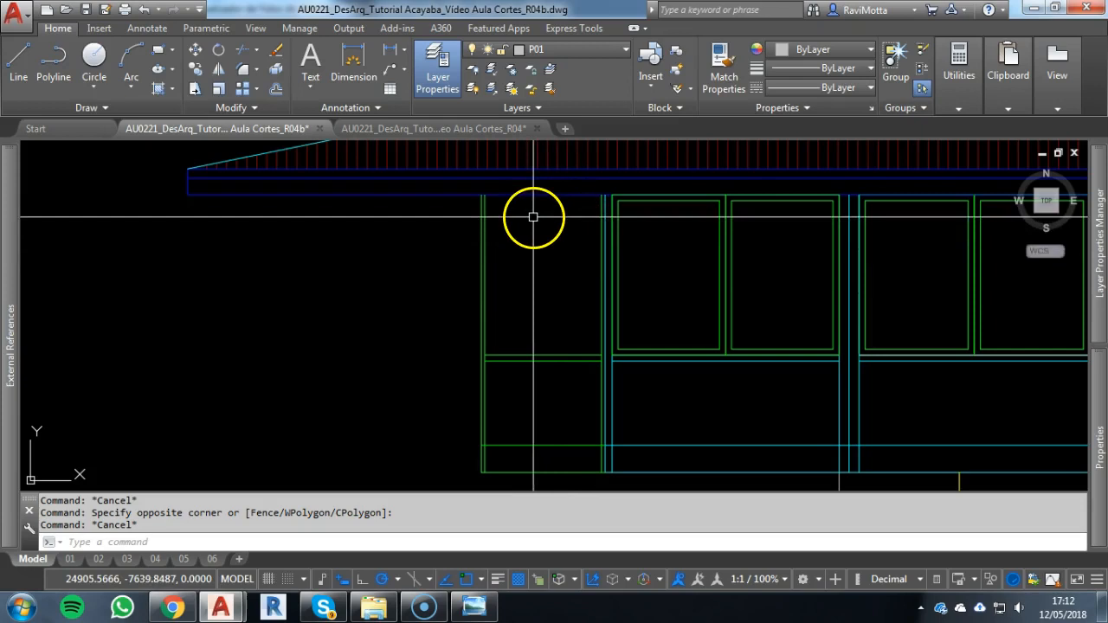
# Draw a rectangle in the narrow far-left side bay from the sill's midpoint to the bay's upper left corner
pyautogui.scroll(-5, 549, 247)
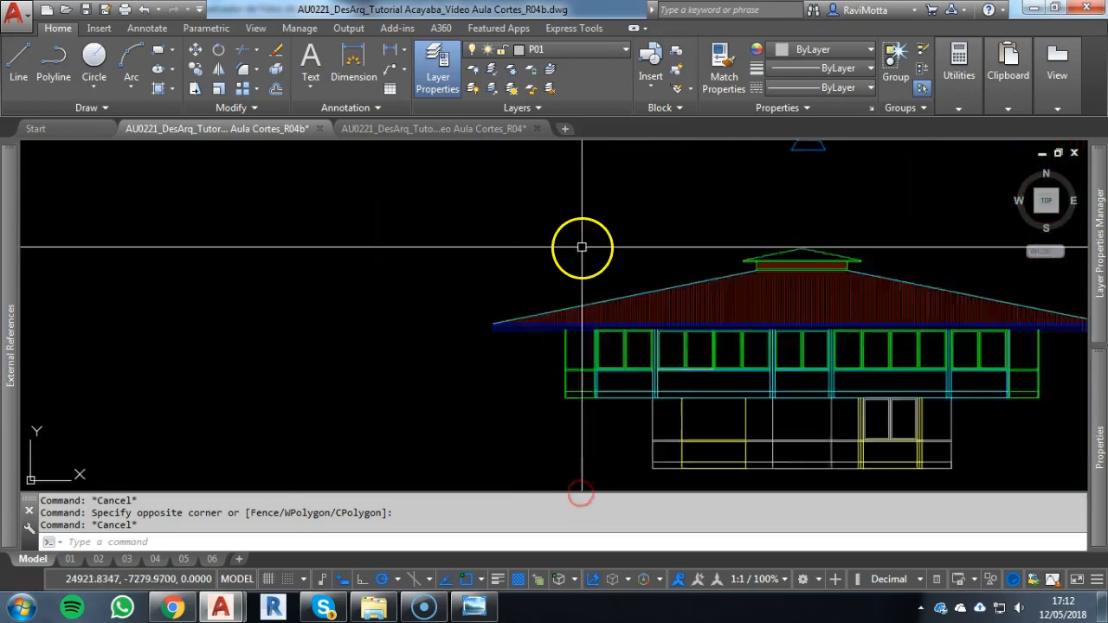
pyautogui.moveTo(581, 203); pyautogui.dragTo(602, 455, button='middle')
pyautogui.scroll(6, 601, 286)
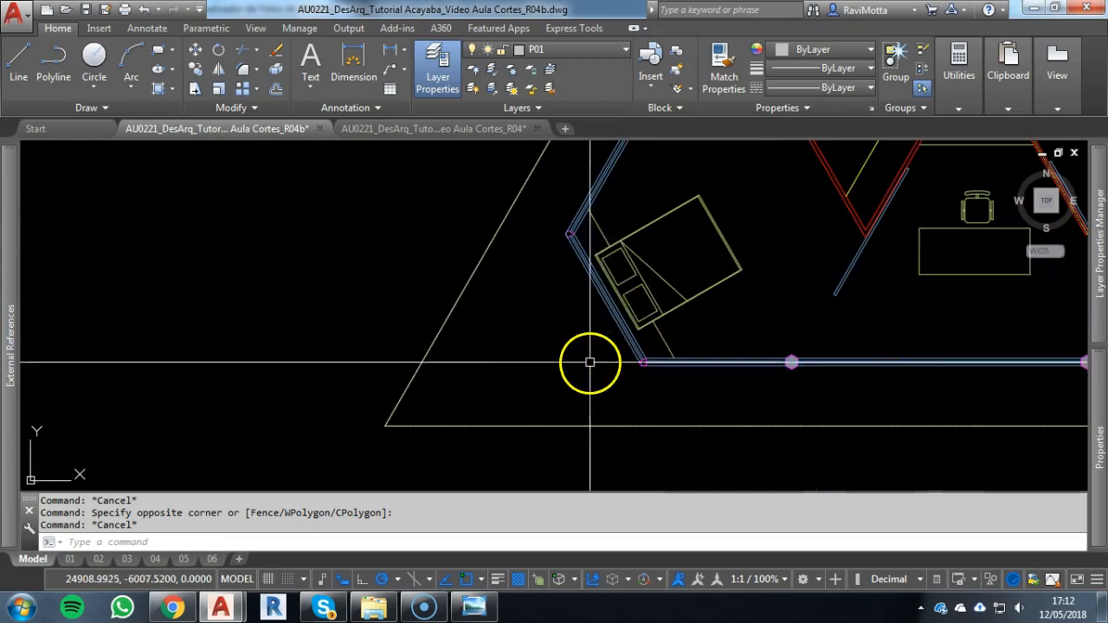
pyautogui.scroll(-6, 589, 361)
pyautogui.scroll(8, 586, 463)
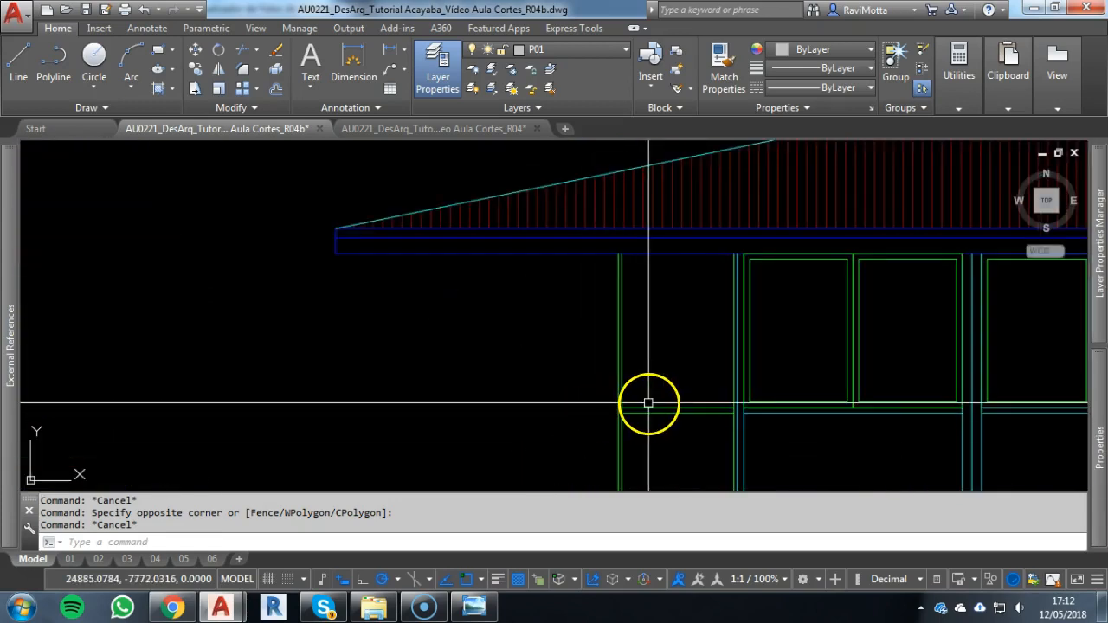
pyautogui.write('ec')
pyautogui.press('Return')
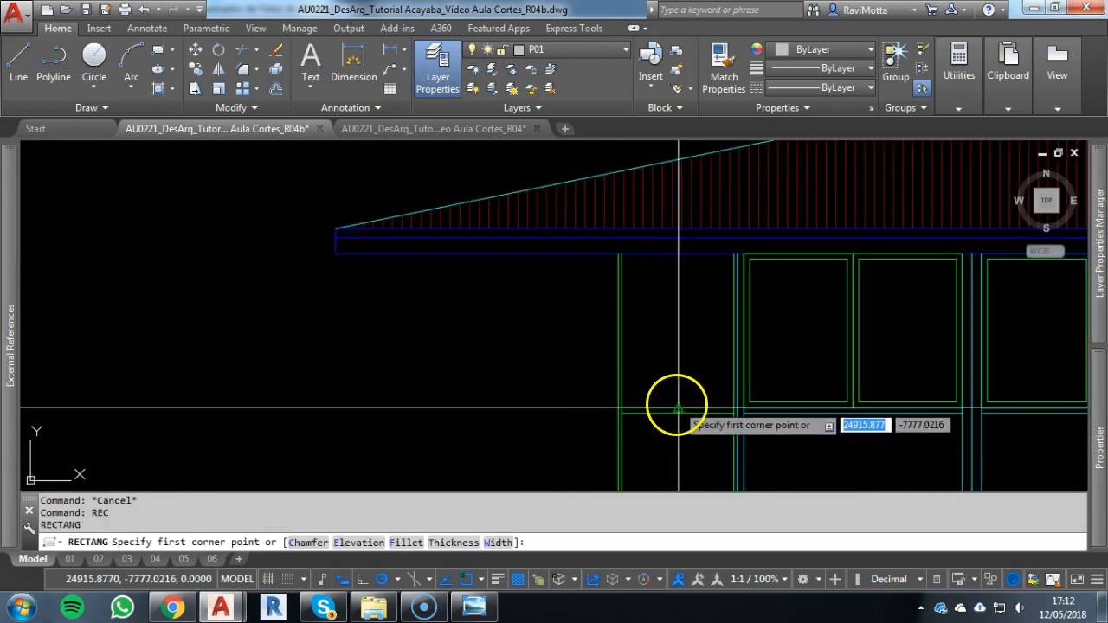
pyautogui.click(677, 408)
pyautogui.click(624, 252)
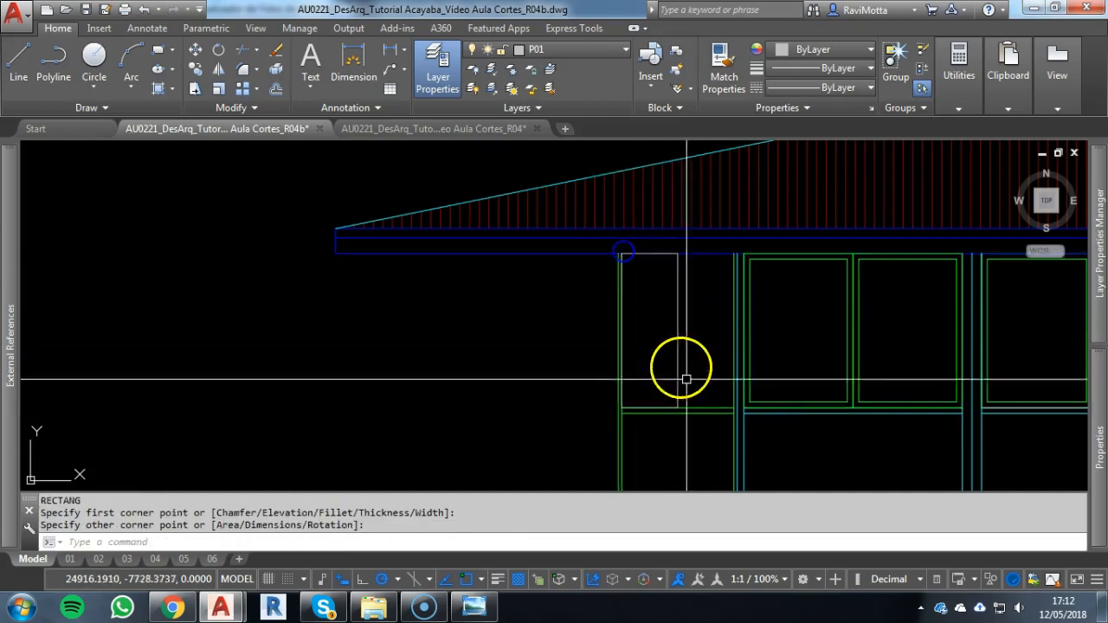
# Draw a second rectangle in the far-left side bay from the sill's midpoint to the bay's upper right corner
pyautogui.press('Escape')
pyautogui.press('Return')
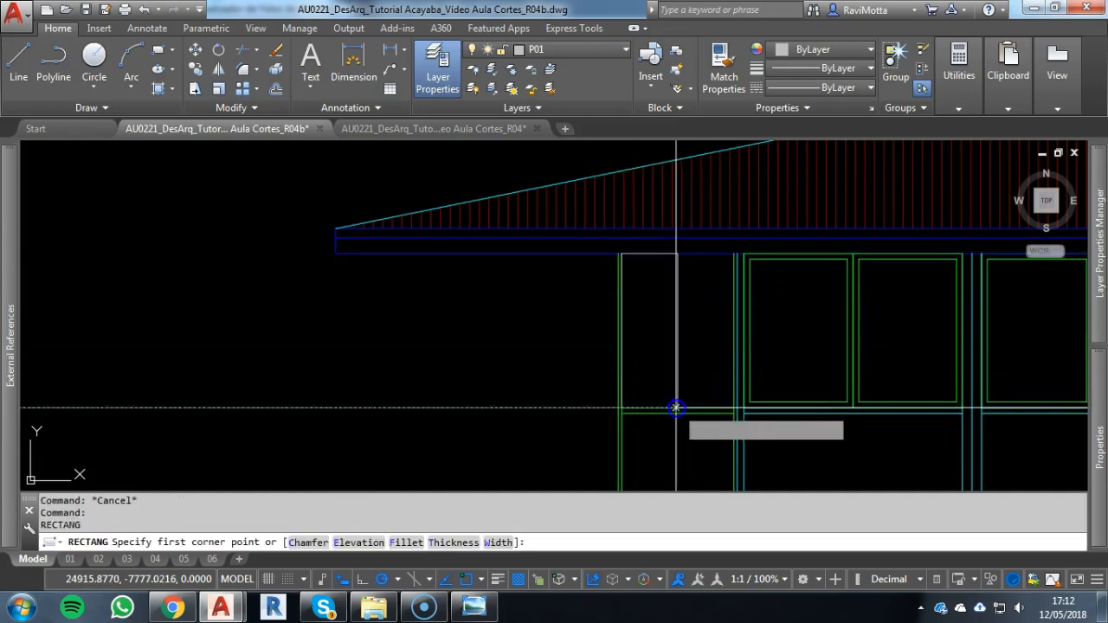
pyautogui.click(676, 407)
pyautogui.press('Escape')
pyautogui.press('Escape')
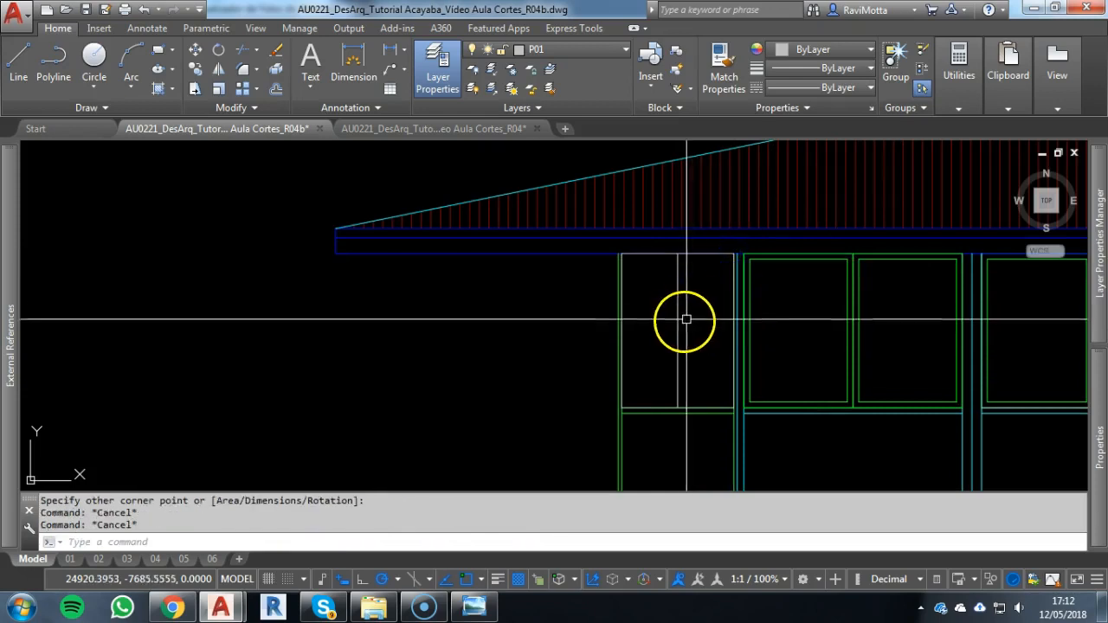
# Offset both rectangles in the far-left side bay inward by 6 to form the window frames
pyautogui.write('6')
pyautogui.press('Return')
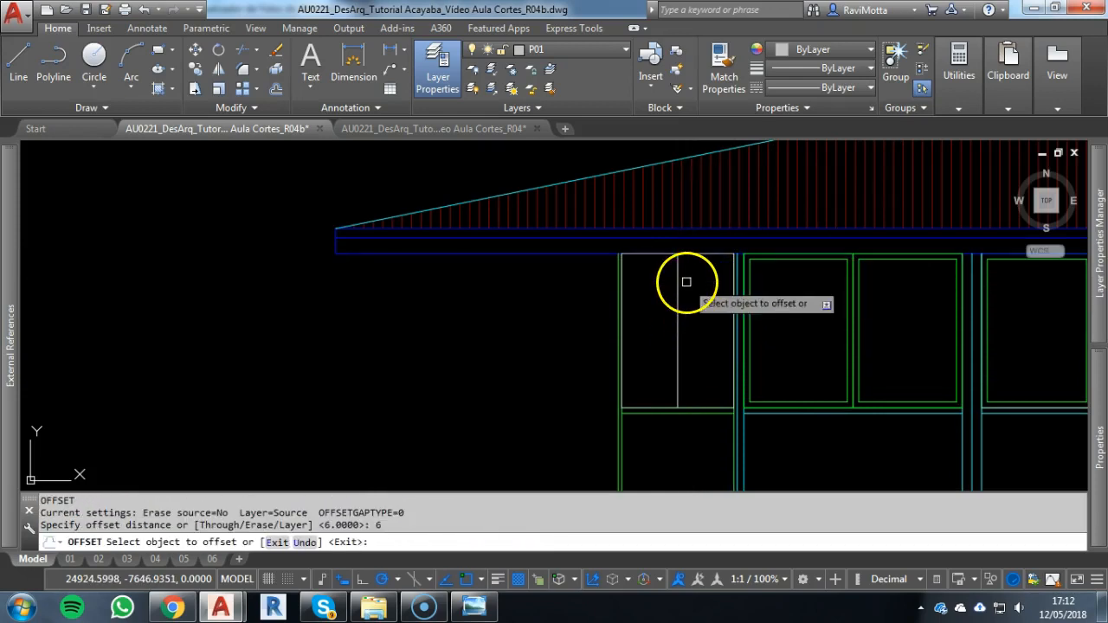
pyautogui.click(710, 258)
pyautogui.click(704, 317)
pyautogui.scroll(3, 650, 254)
pyautogui.press('Escape')
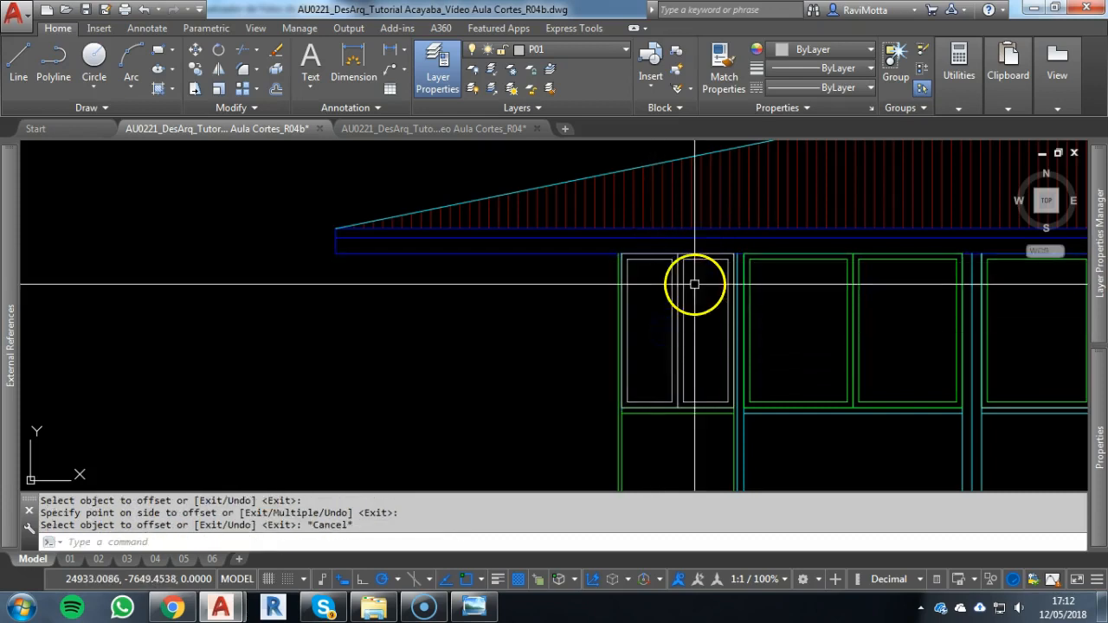
# Assign the far-left side bay's two framed panes to layer P02 and send them to the back of the draw order
pyautogui.scroll(3, 695, 280)
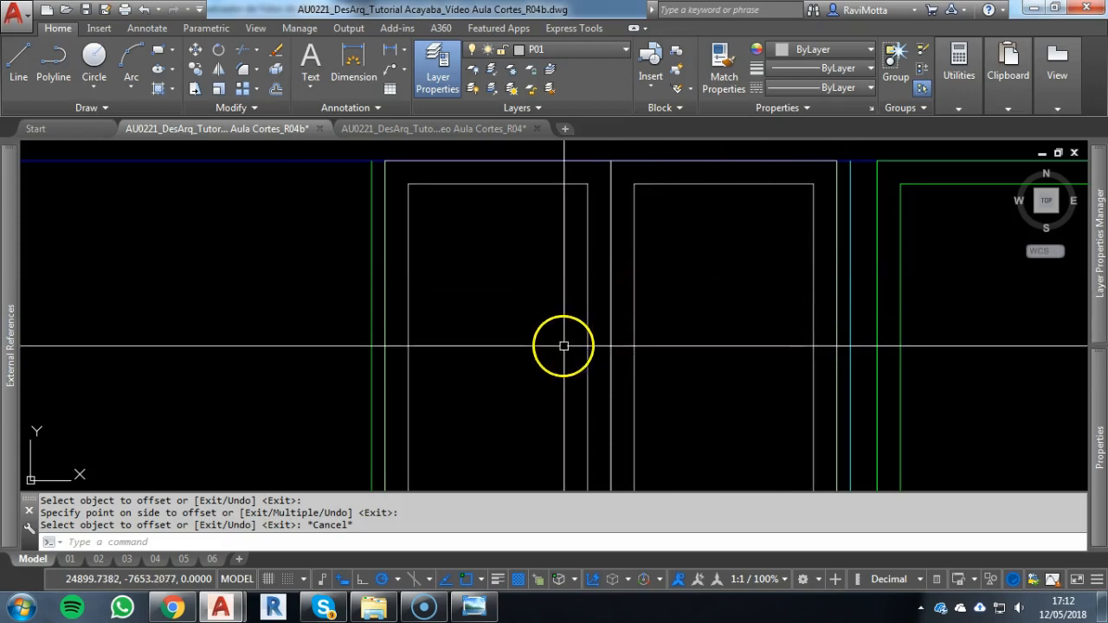
pyautogui.scroll(-5, 508, 298)
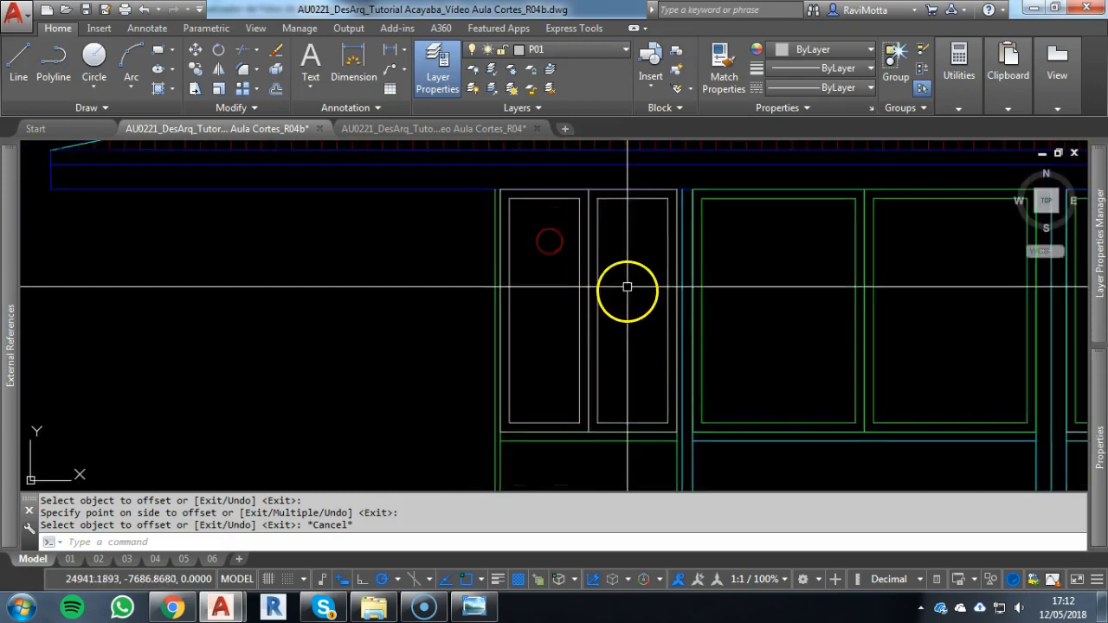
pyautogui.write('m')
pyautogui.press('Escape')
pyautogui.click(602, 295)
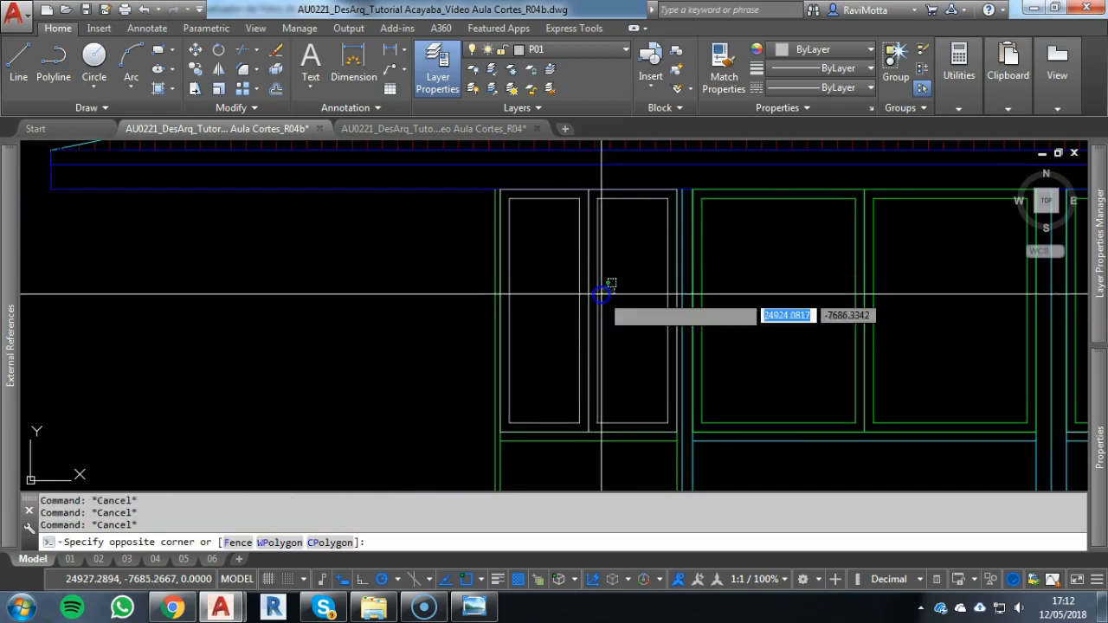
pyautogui.click(603, 148)
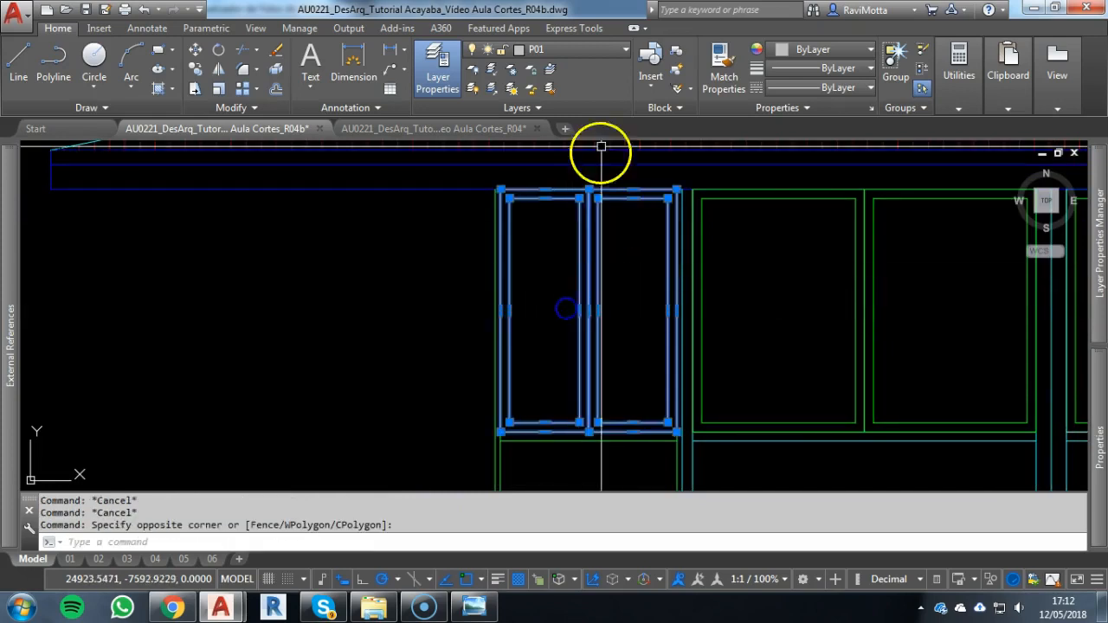
pyautogui.click(569, 51)
pyautogui.click(544, 89)
pyautogui.click(626, 321)
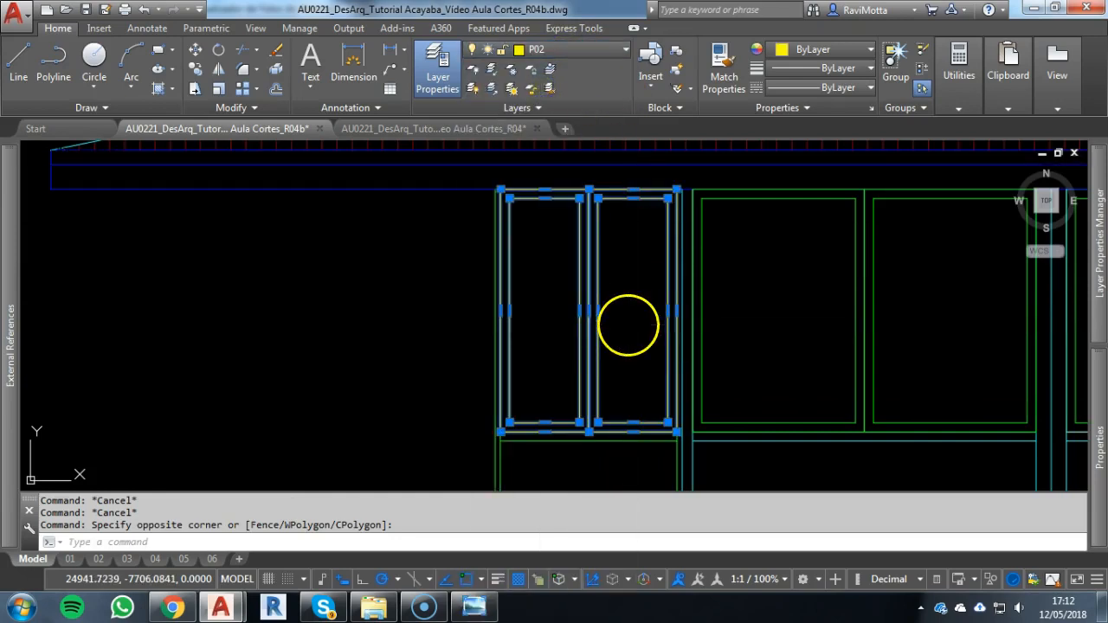
pyautogui.write('DR')
pyautogui.press('Return')
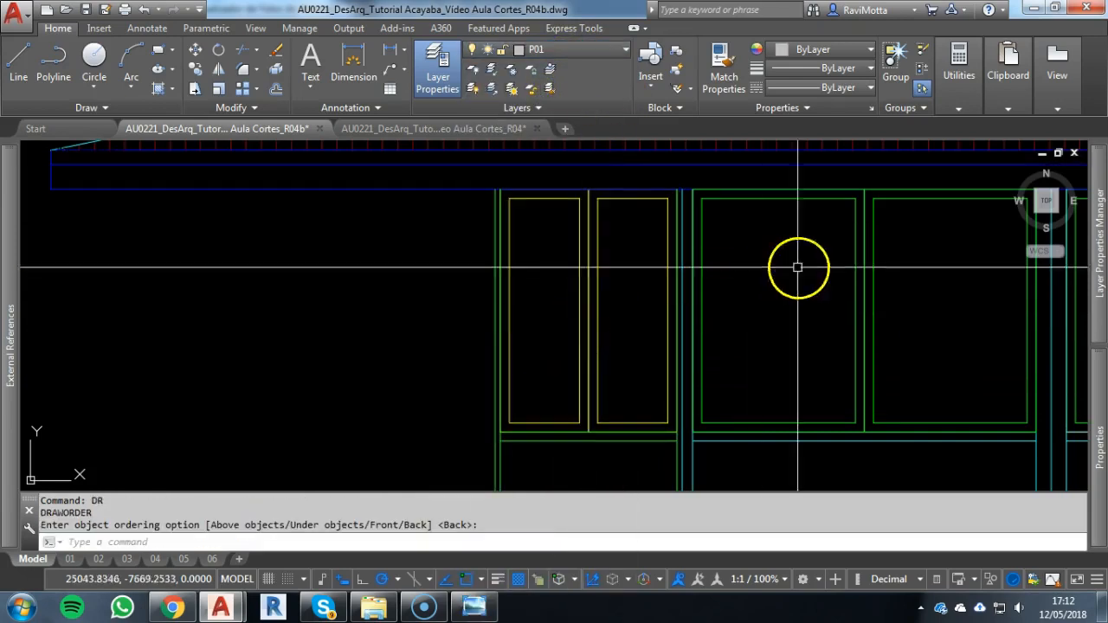
pyautogui.press('Return')
# Send the two framed panes of the bay beside the far-left side bay to the back of the draw order
pyautogui.click(910, 322)
pyautogui.click(784, 321)
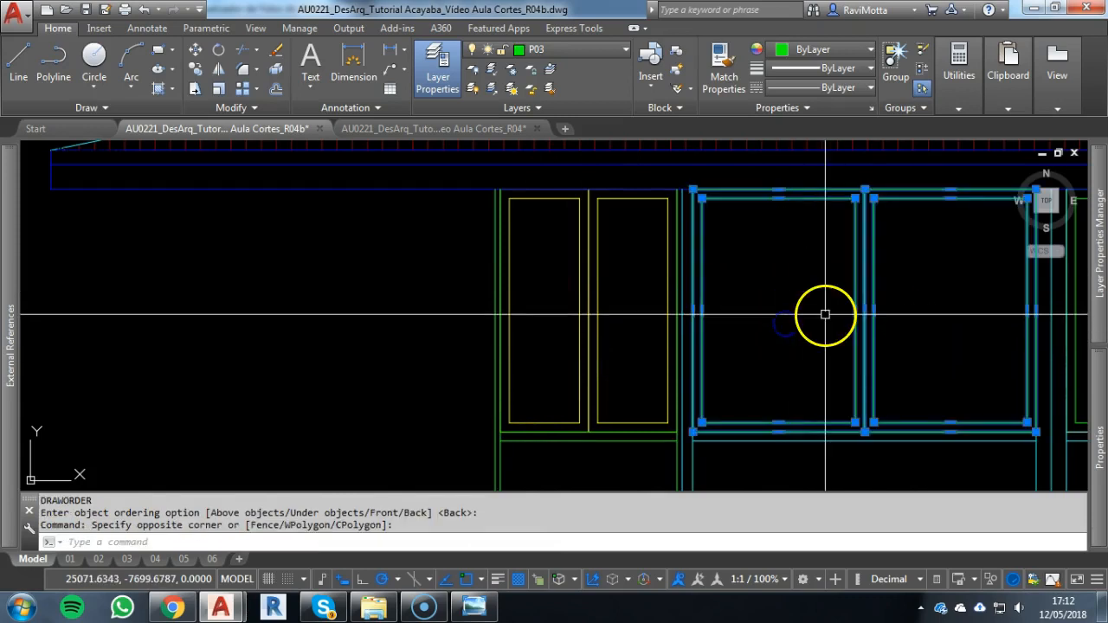
pyautogui.write('DR')
pyautogui.press('Return')
pyautogui.scroll(-3, 762, 302)
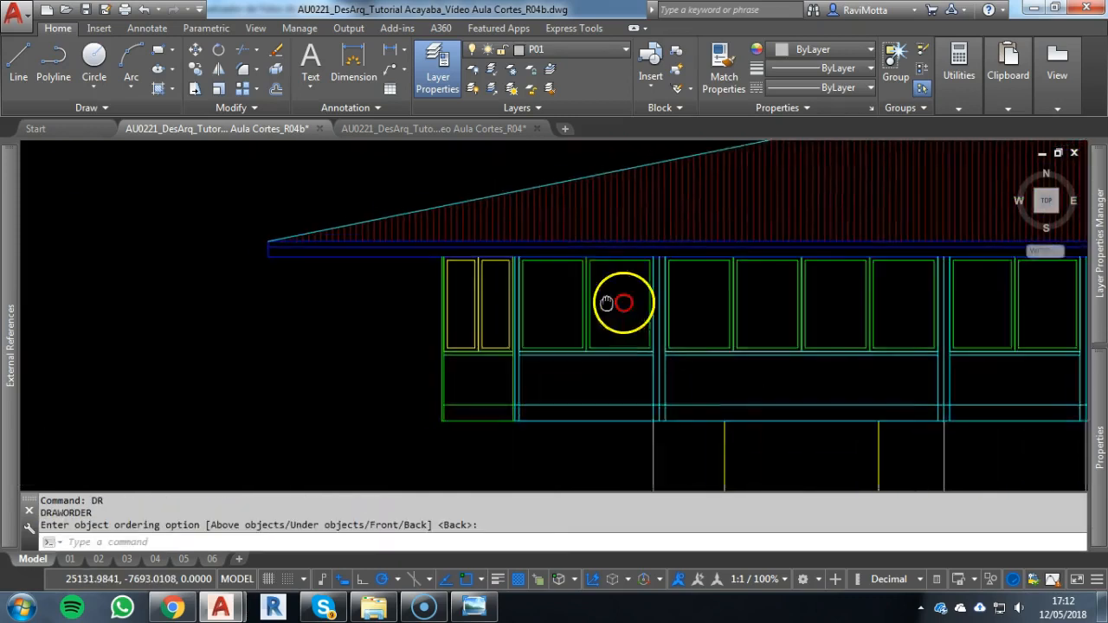
# Send the framed panes of the right two-pane bay and its neighbouring four-pane bay to the back of the draw order
pyautogui.moveTo(905, 315); pyautogui.dragTo(645, 306, button='middle')
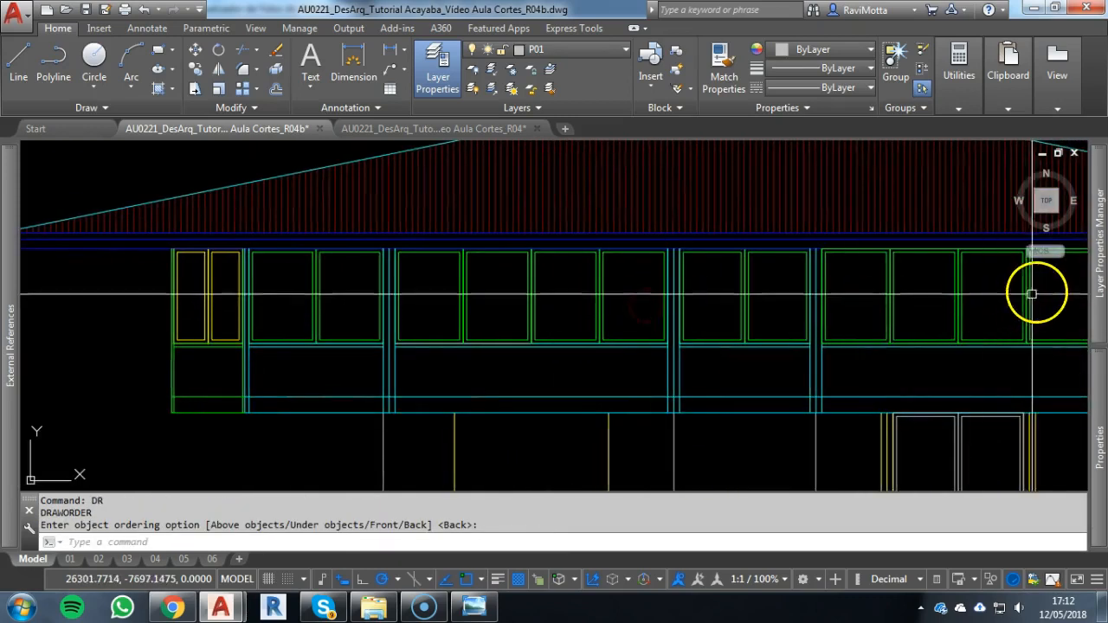
pyautogui.moveTo(985, 310); pyautogui.dragTo(572, 304, button='middle')
pyautogui.click(726, 297)
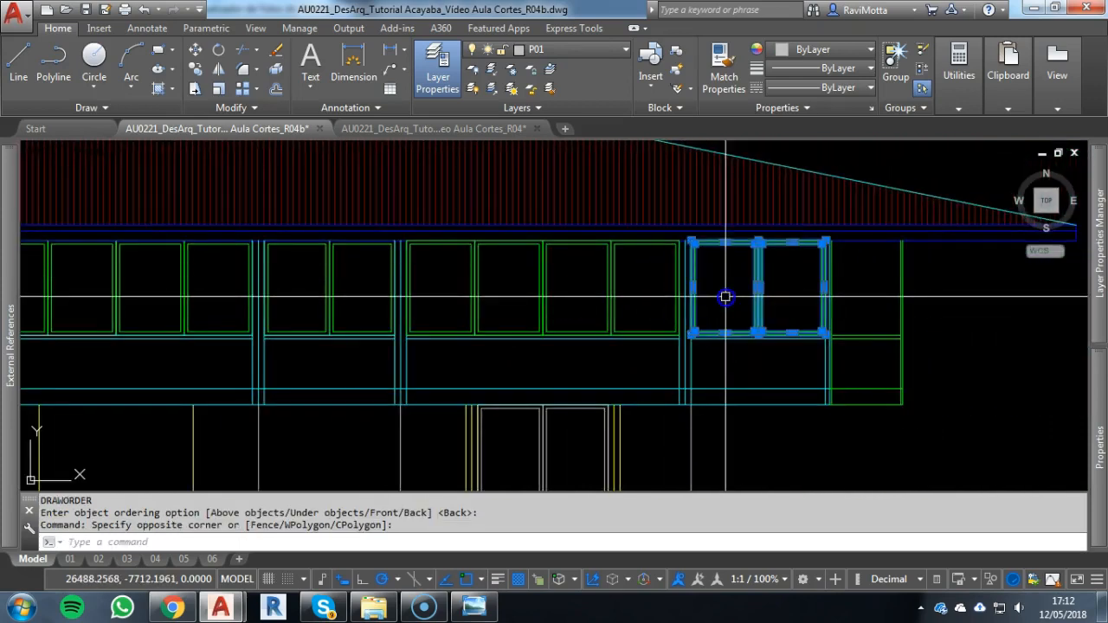
pyautogui.click(459, 264)
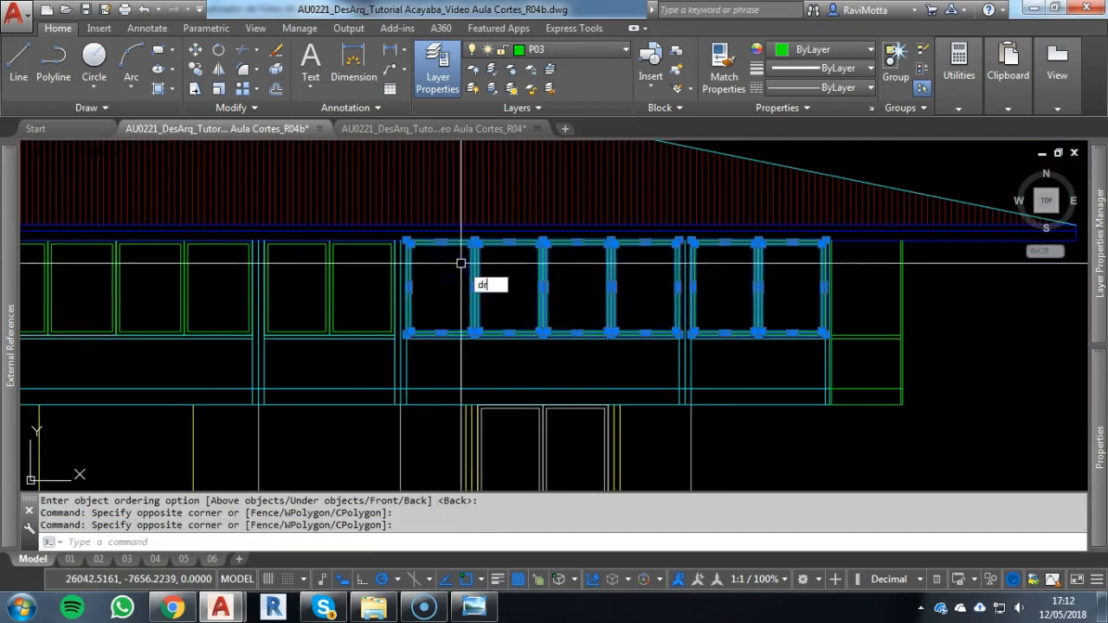
pyautogui.write('dr')
pyautogui.press('Return')
# Examine the window walls and columns along the front of the lower floor plan, especially the recessed central window
pyautogui.scroll(-3, 579, 338)
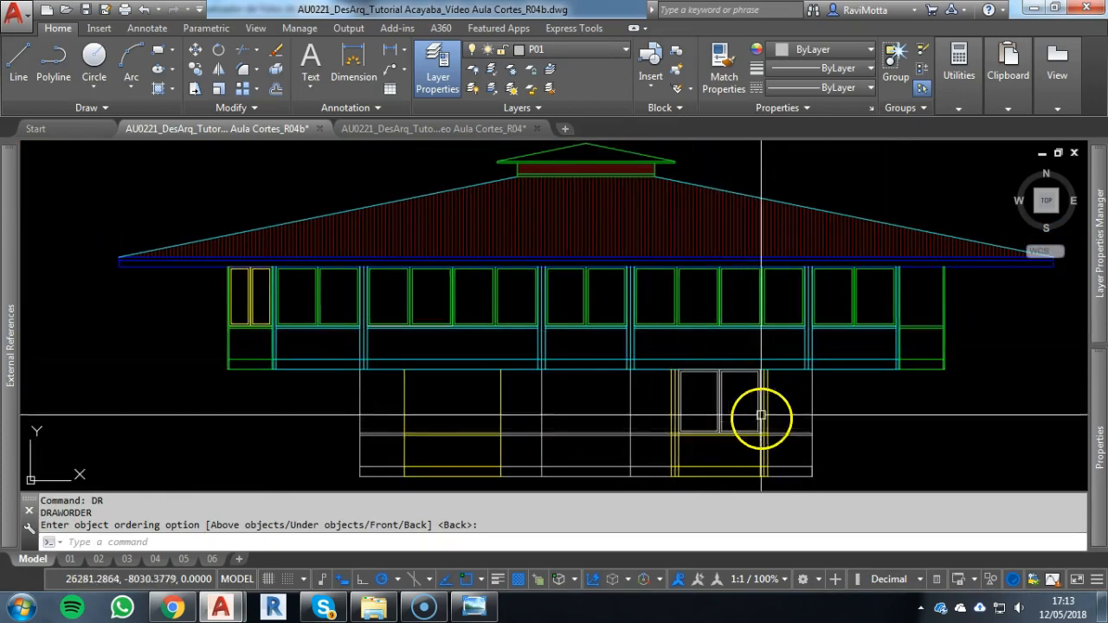
pyautogui.scroll(-2, 723, 320)
pyautogui.moveTo(723, 321); pyautogui.dragTo(711, 572, button='middle')
pyautogui.scroll(-2, 683, 377)
pyautogui.moveTo(682, 378); pyautogui.dragTo(679, 514, button='middle')
pyautogui.scroll(6, 691, 260)
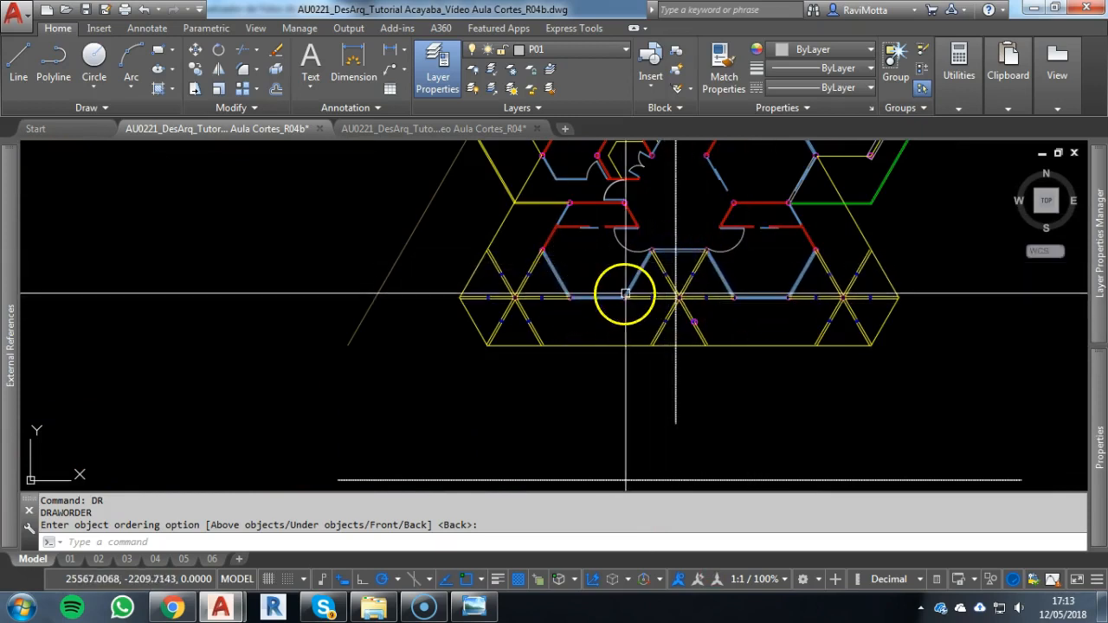
pyautogui.scroll(4, 625, 295)
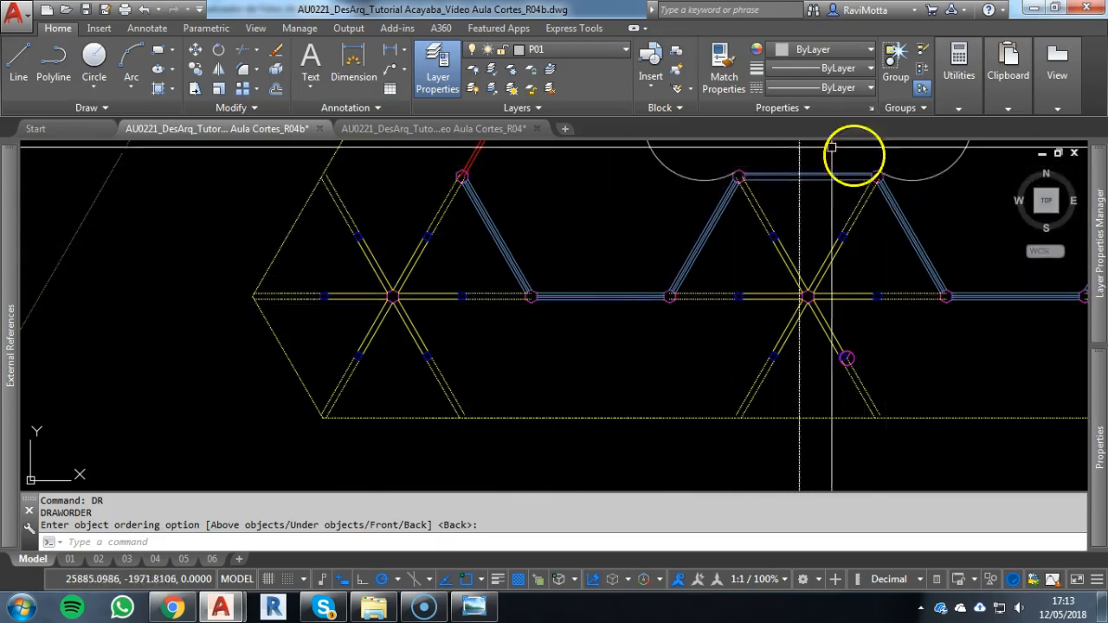
pyautogui.scroll(-3, 719, 282)
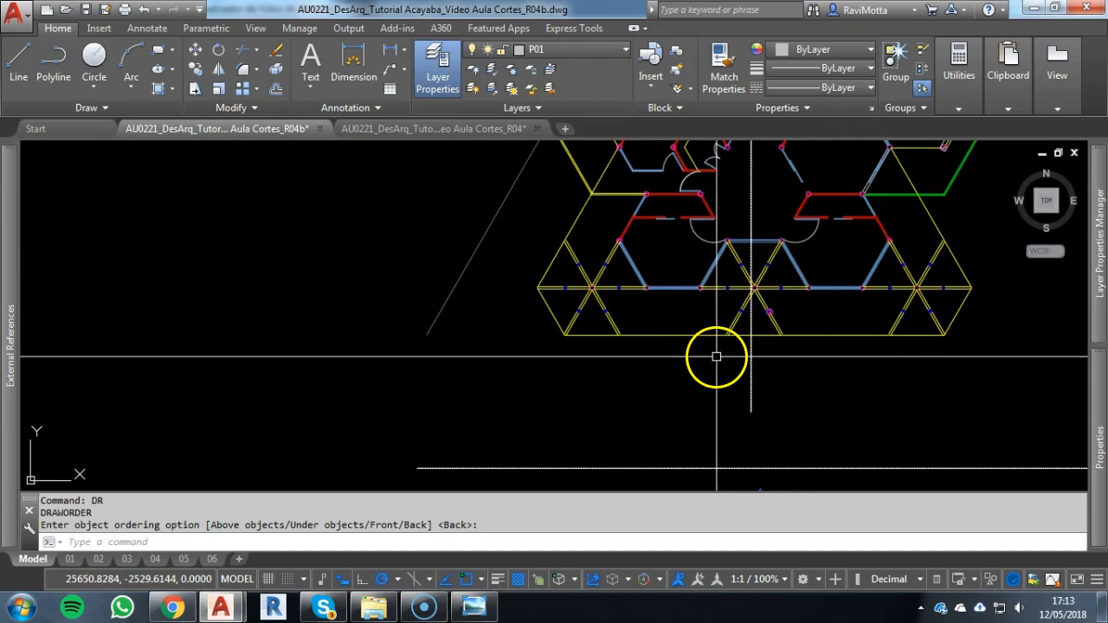
pyautogui.scroll(-4, 715, 371)
pyautogui.moveTo(716, 371)
pyautogui.mouseDown(button='middle')
pyautogui.moveTo(667, 219)
pyautogui.moveTo(634, 426)
pyautogui.mouseUp(button='middle')
pyautogui.scroll(10, 634, 426)
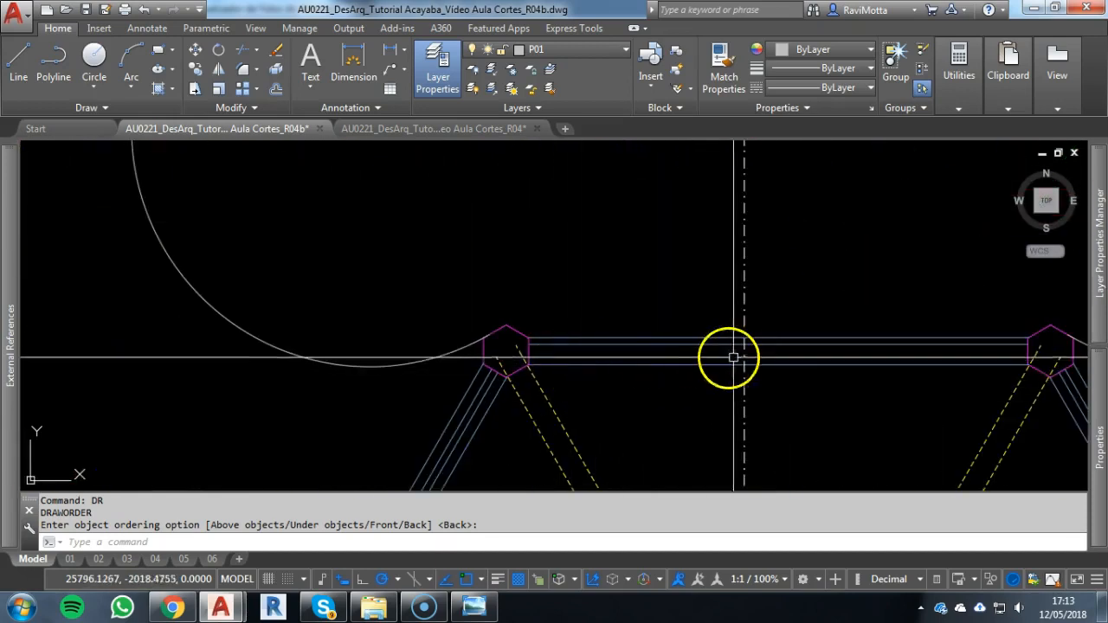
# Switch to the photo viewer and look through the Residencia Blumenau photos for the lower floor windows and diagonal struts
pyautogui.click(468, 608)
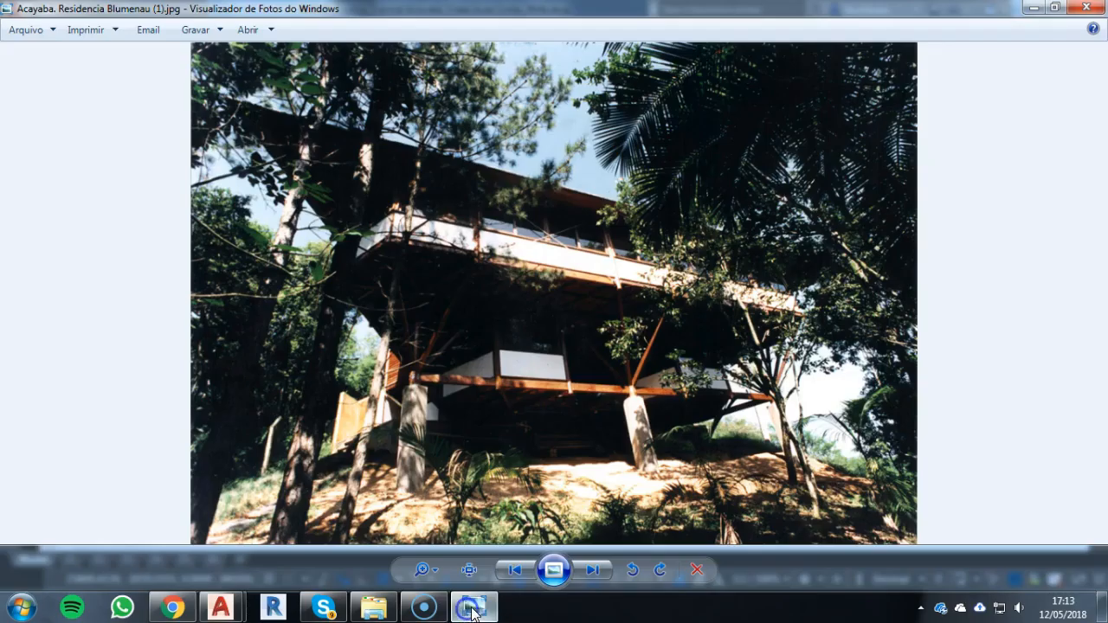
pyautogui.press('Left')
pyautogui.press('Left')
pyautogui.press('Left')
pyautogui.press('Right')
pyautogui.press('Right')
pyautogui.press('Right')
pyautogui.press('Right')
pyautogui.press('Right')
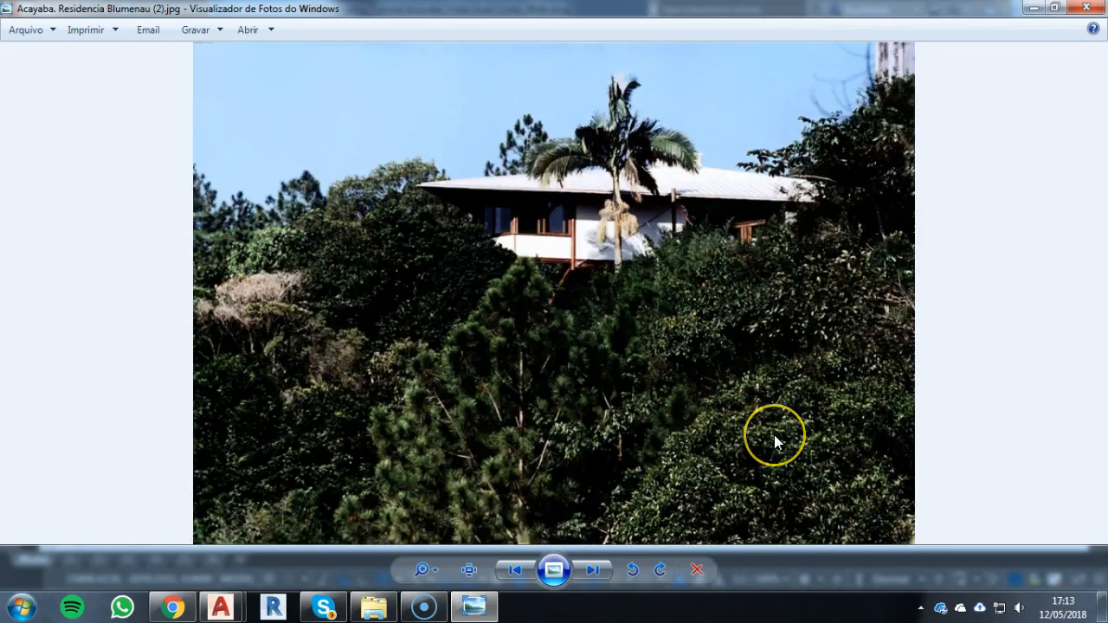
pyautogui.press('Right')
pyautogui.press('Right')
pyautogui.press('Right')
pyautogui.press('Right')
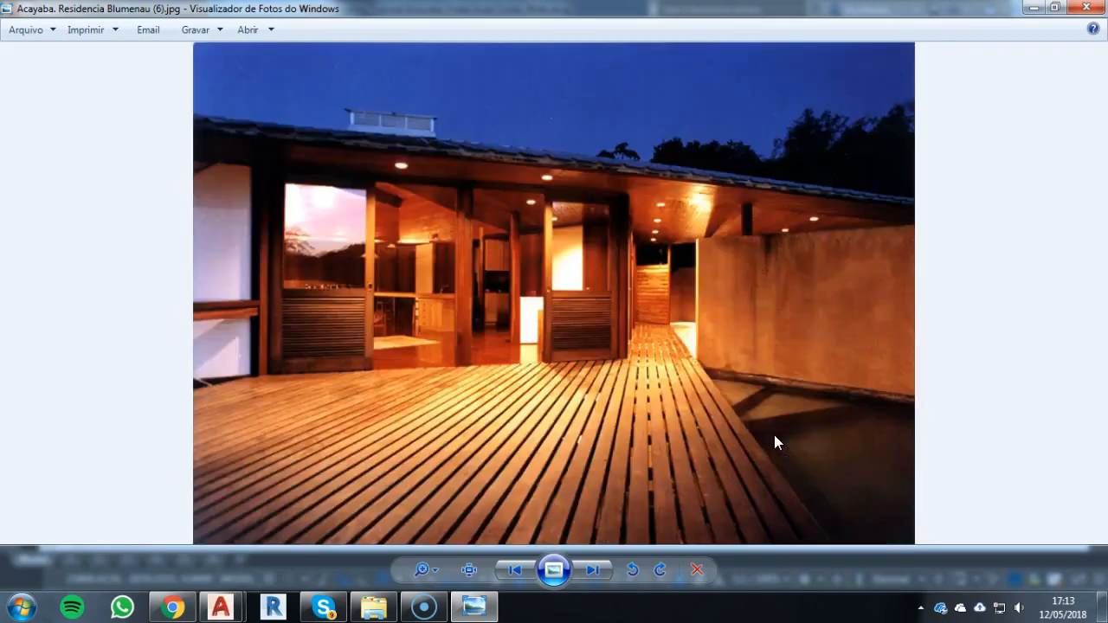
pyautogui.press('Right')
pyautogui.press('Right')
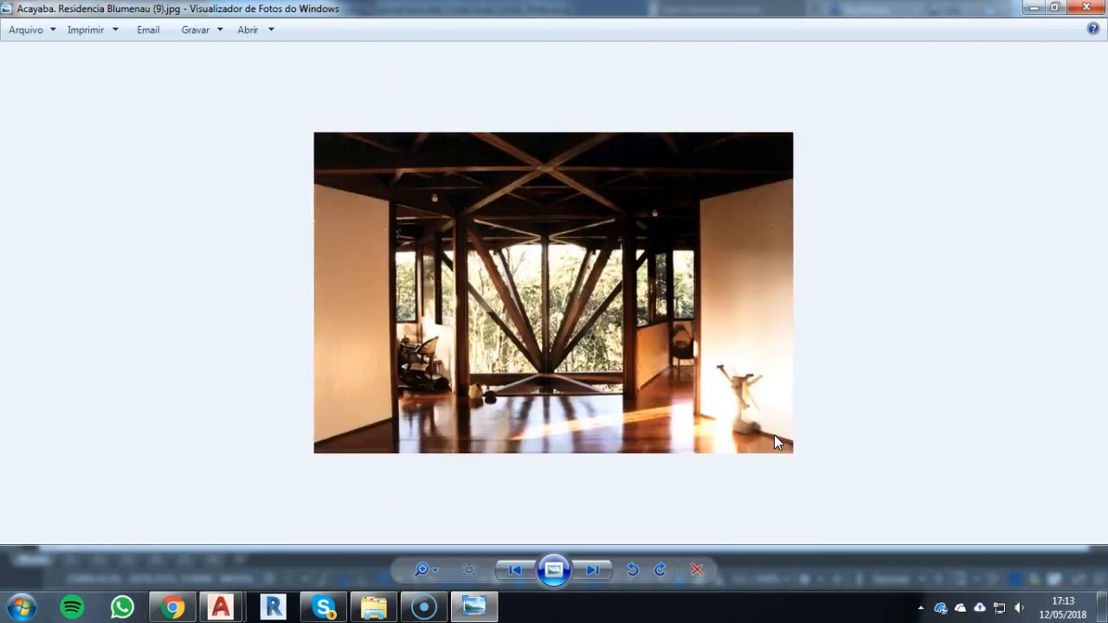
pyautogui.click(564, 344)
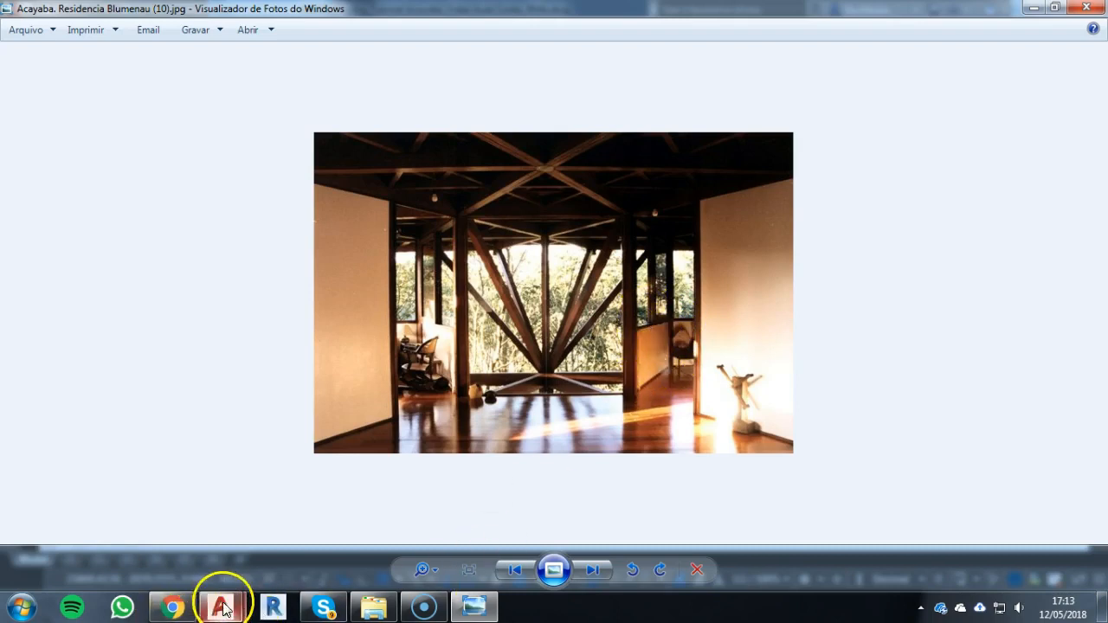
# Switch back to the R04b drawing in AutoCAD and examine façade 02 against the struts along the lower floor plan's front edge
pyautogui.moveTo(224, 608)
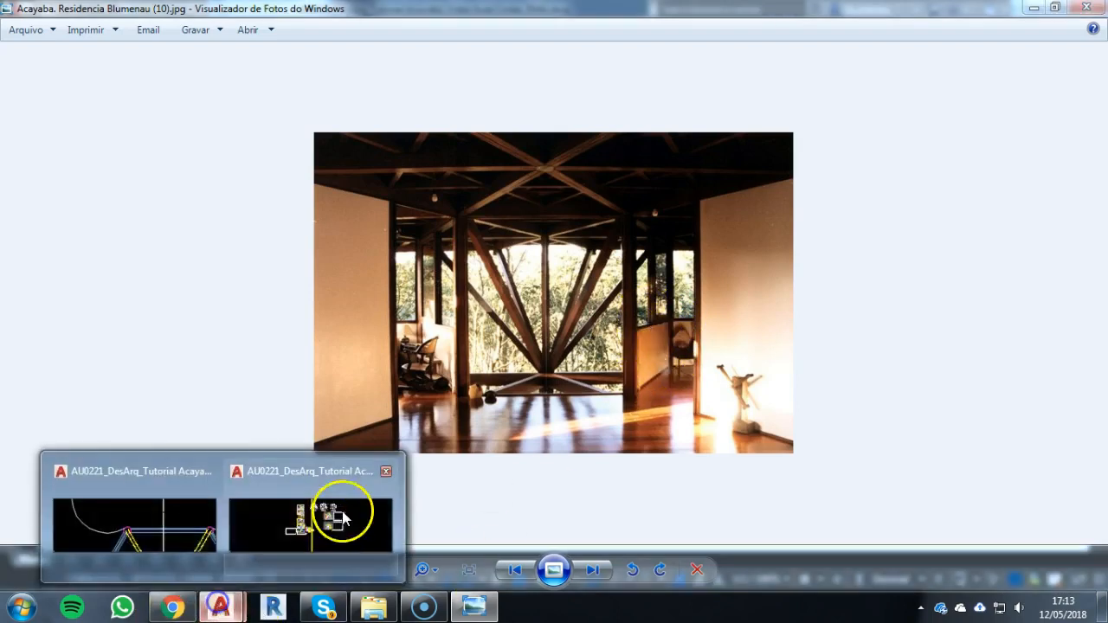
pyautogui.click(151, 512)
pyautogui.scroll(-10, 593, 427)
pyautogui.moveTo(593, 427); pyautogui.dragTo(591, 142, button='middle')
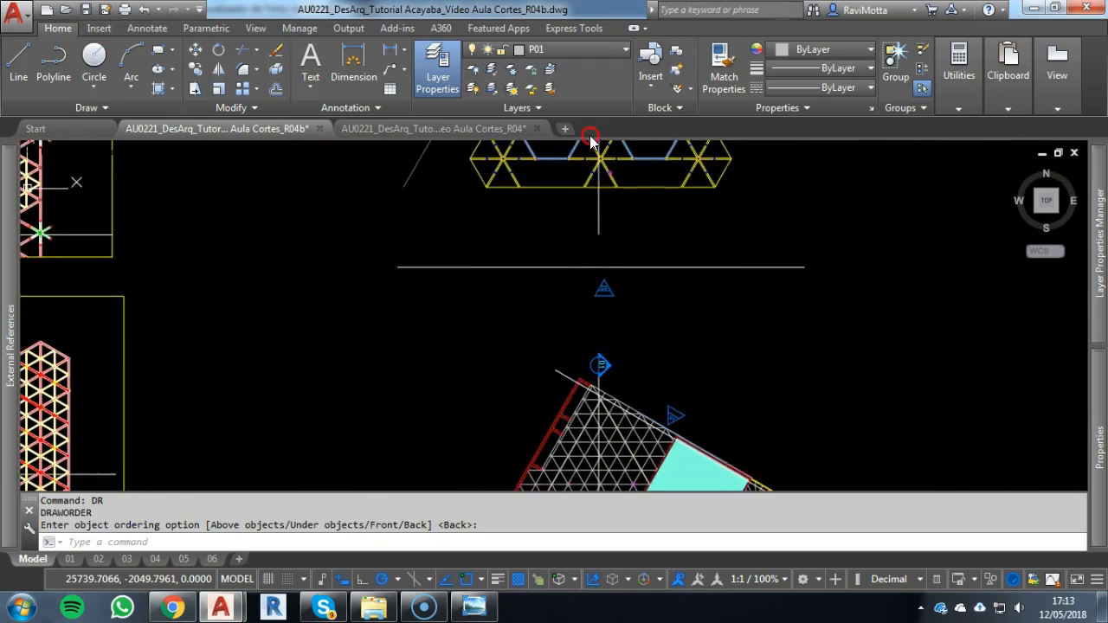
pyautogui.moveTo(671, 477)
pyautogui.mouseDown(button='middle')
pyautogui.moveTo(616, 158)
pyautogui.moveTo(628, 11)
pyautogui.mouseUp(button='middle')
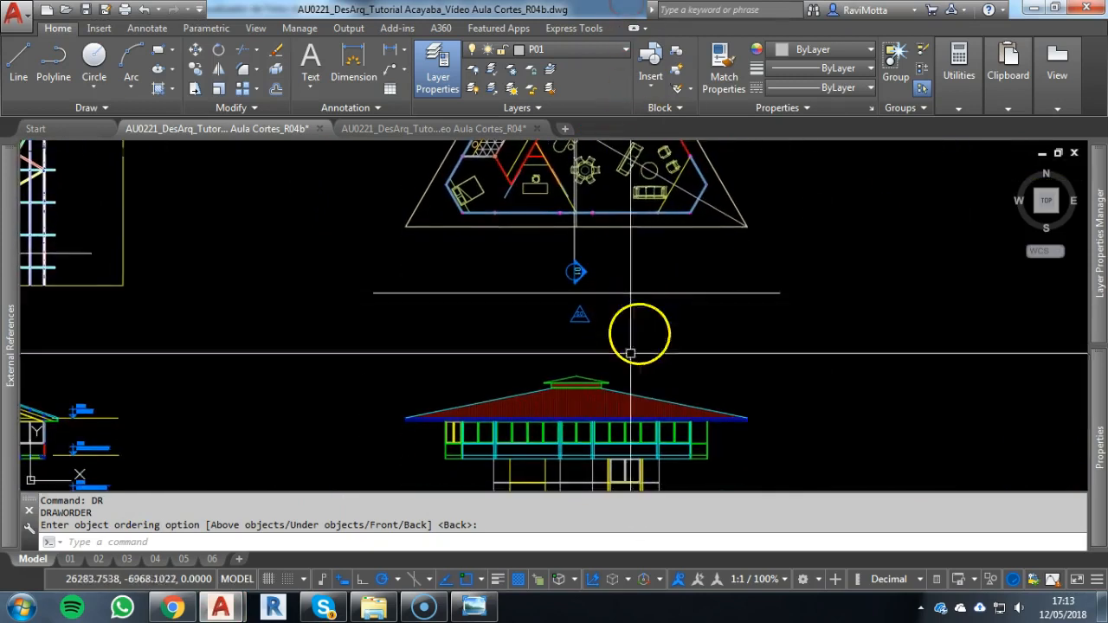
pyautogui.moveTo(594, 403); pyautogui.dragTo(616, 279, button='middle')
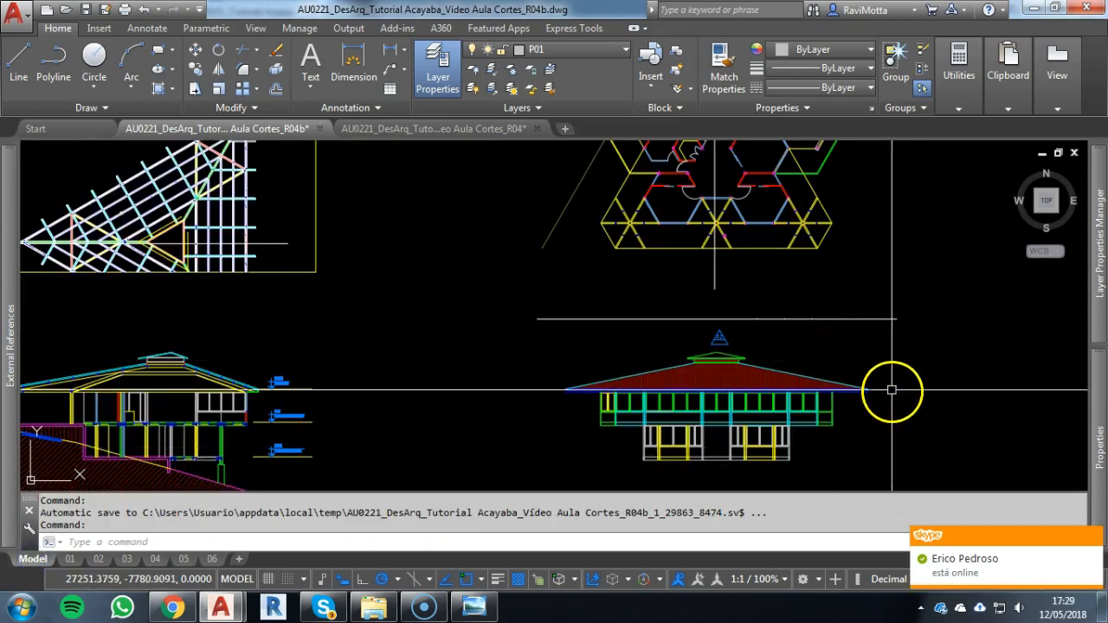
pyautogui.scroll(2, 829, 227)
pyautogui.scroll(8, 825, 223)
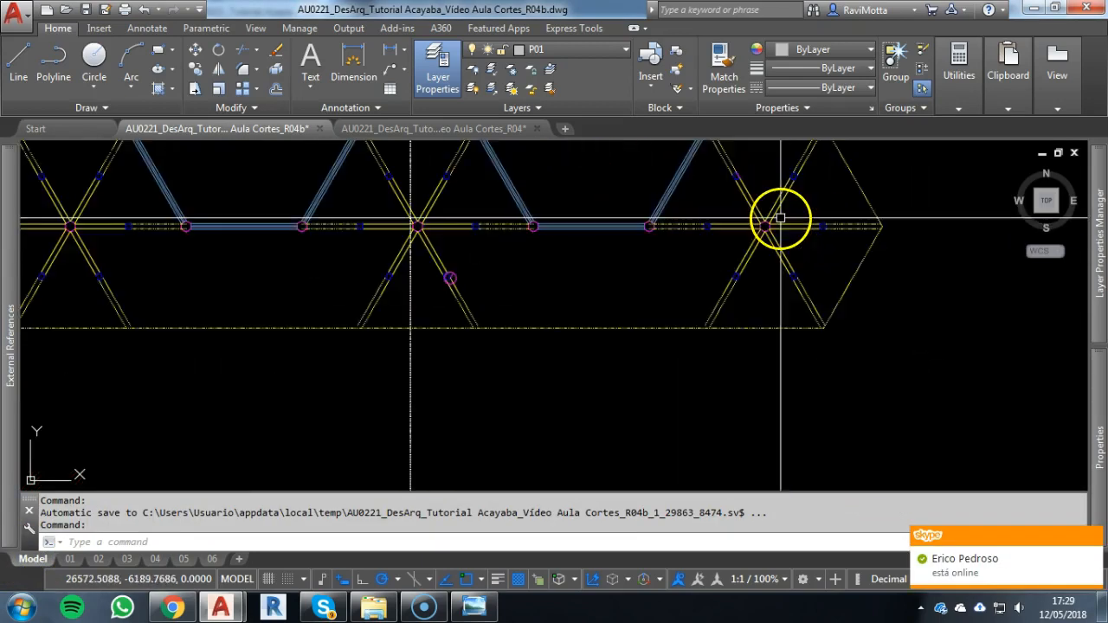
# Draw vertical construction lines through the left edge, lower vertex and right edge of the rightmost hexagonal column on the lower floor plan
pyautogui.press('Escape')
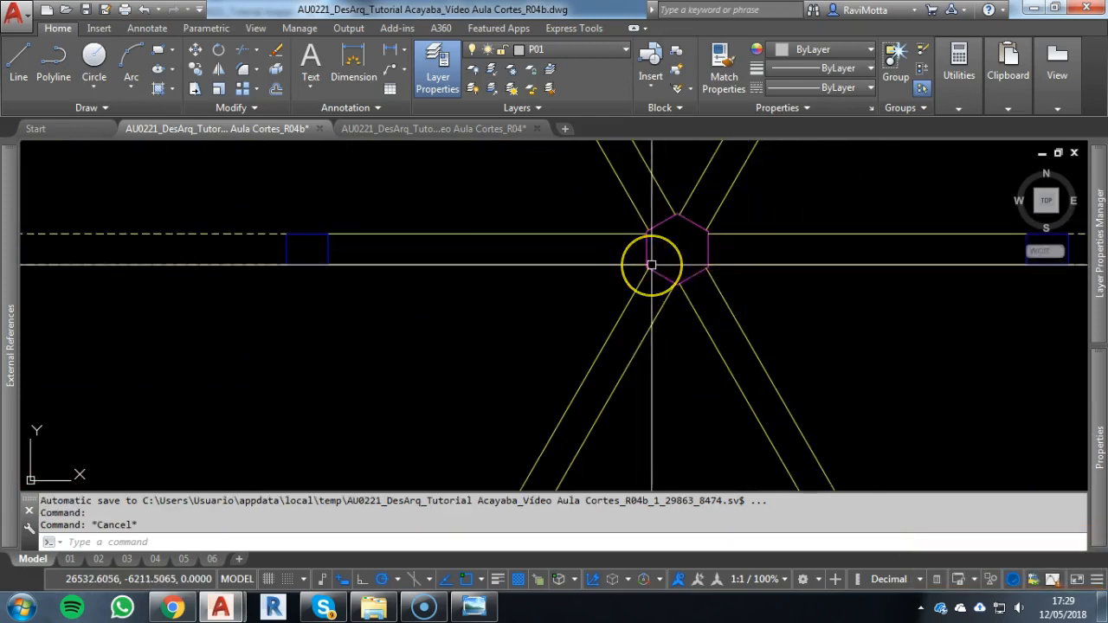
pyautogui.write('xl')
pyautogui.press('Return')
pyautogui.write('v')
pyautogui.press('Return')
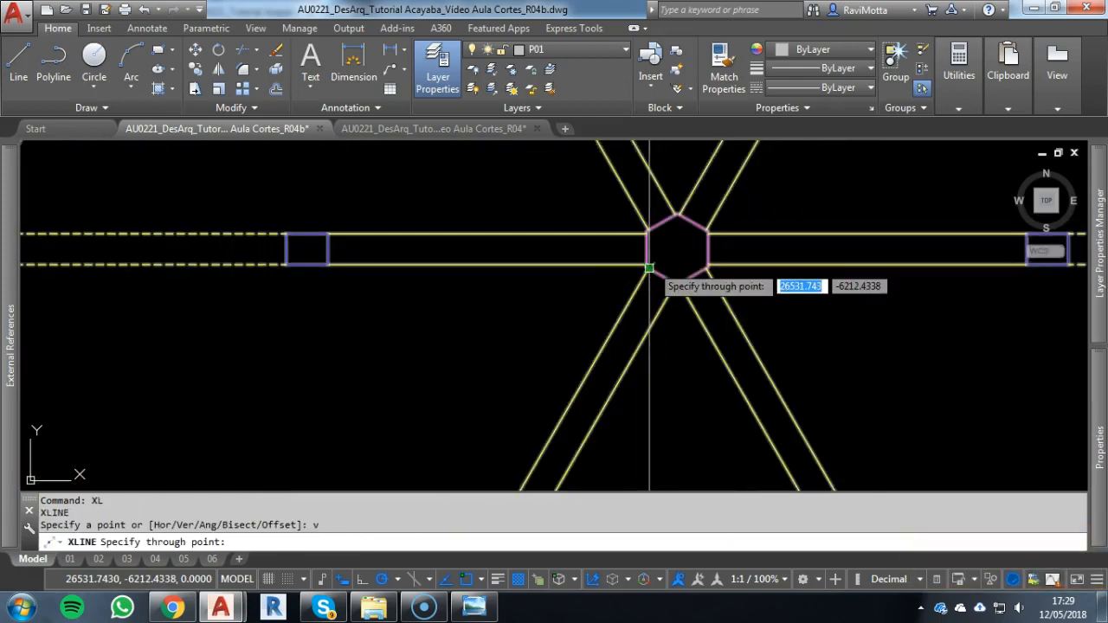
pyautogui.click(646, 245)
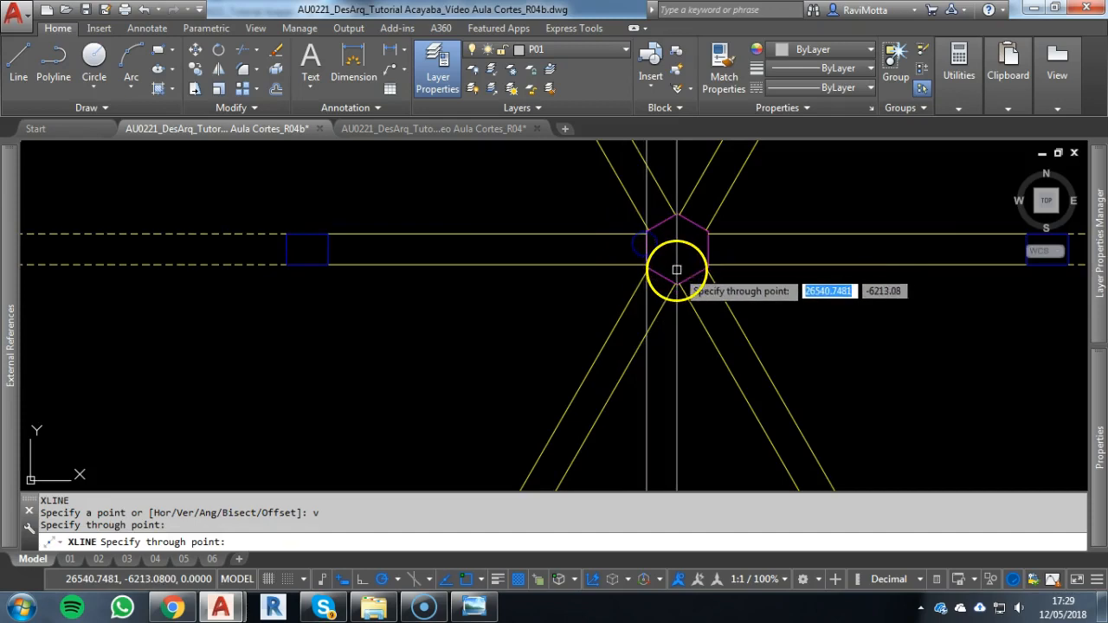
pyautogui.scroll(8, 676, 283)
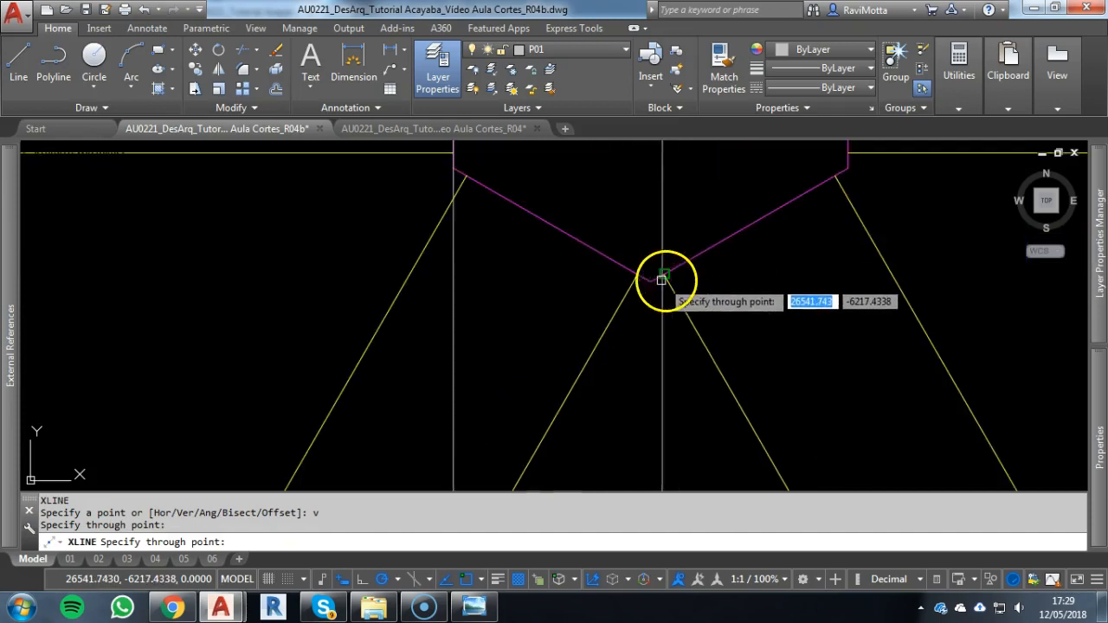
pyautogui.click(650, 281)
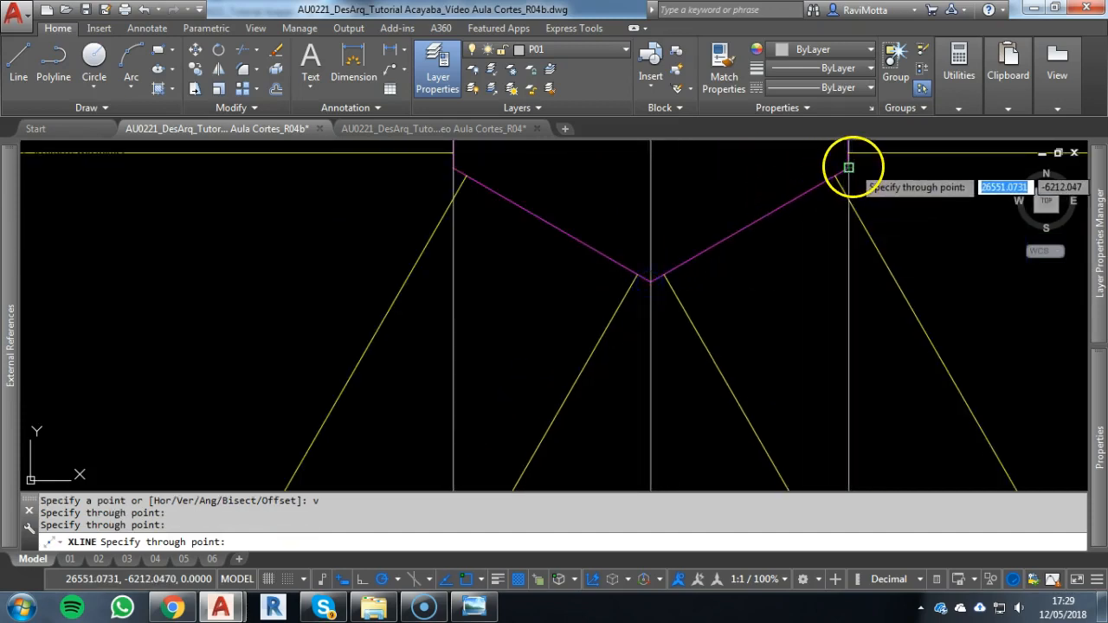
pyautogui.scroll(-8, 718, 231)
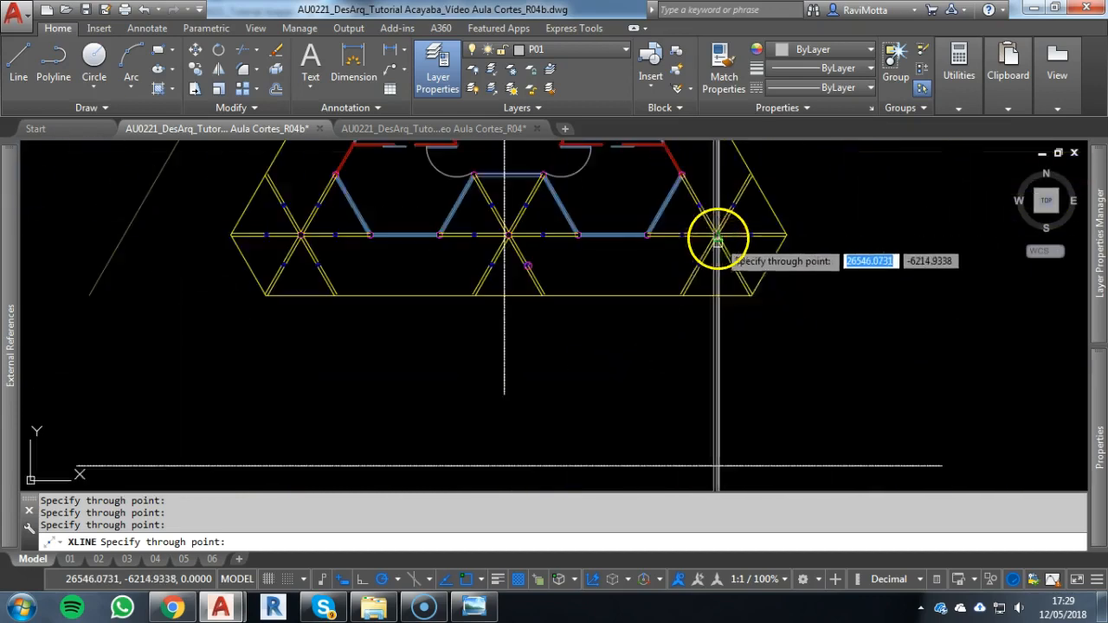
pyautogui.scroll(8, 655, 389)
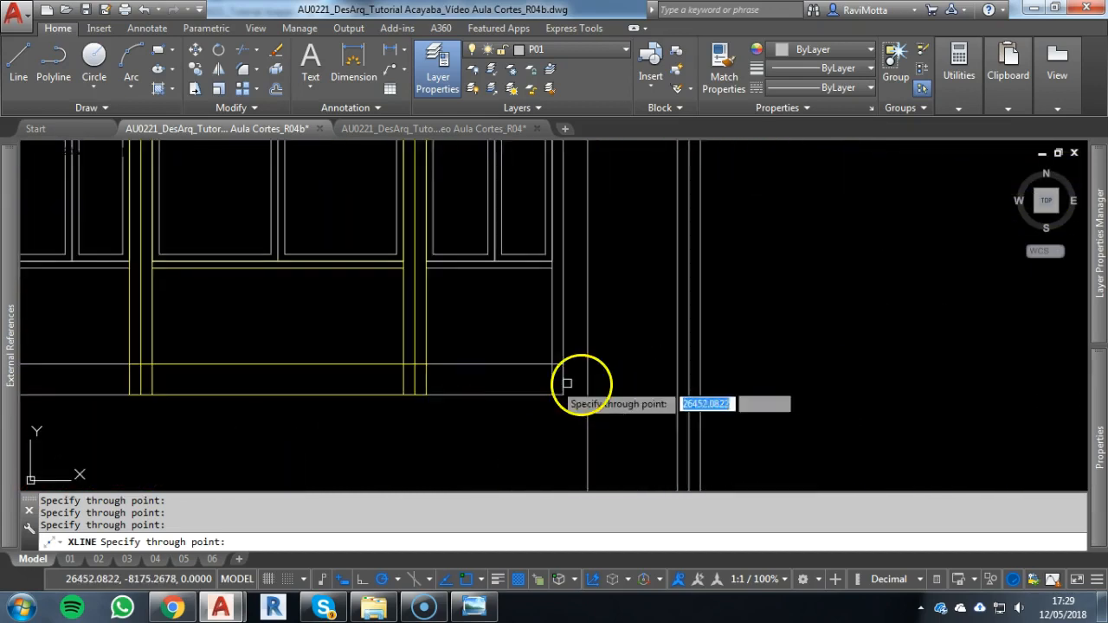
pyautogui.press('Escape')
pyautogui.press('Escape')
# Erase the base slab lines beside and between the two yellow window bays on façade 02's lower floor
pyautogui.scroll(-2, 502, 399)
pyautogui.moveTo(502, 399); pyautogui.dragTo(727, 356, button='middle')
pyautogui.scroll(-2, 671, 361)
pyautogui.moveTo(485, 377); pyautogui.dragTo(584, 380, button='middle')
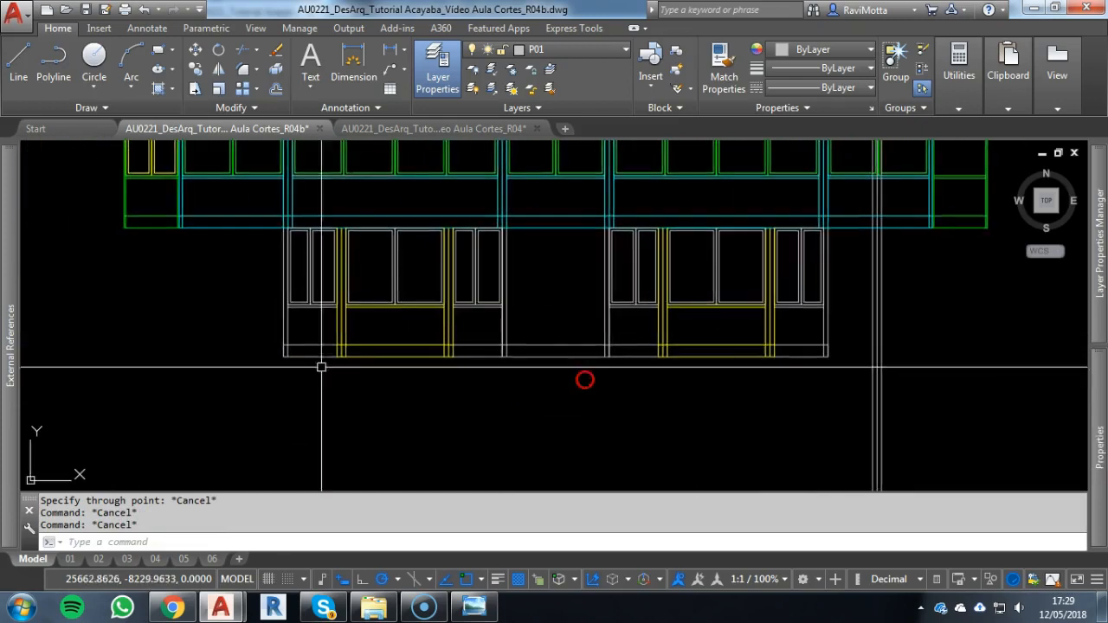
pyautogui.click(255, 331)
pyautogui.click(348, 379)
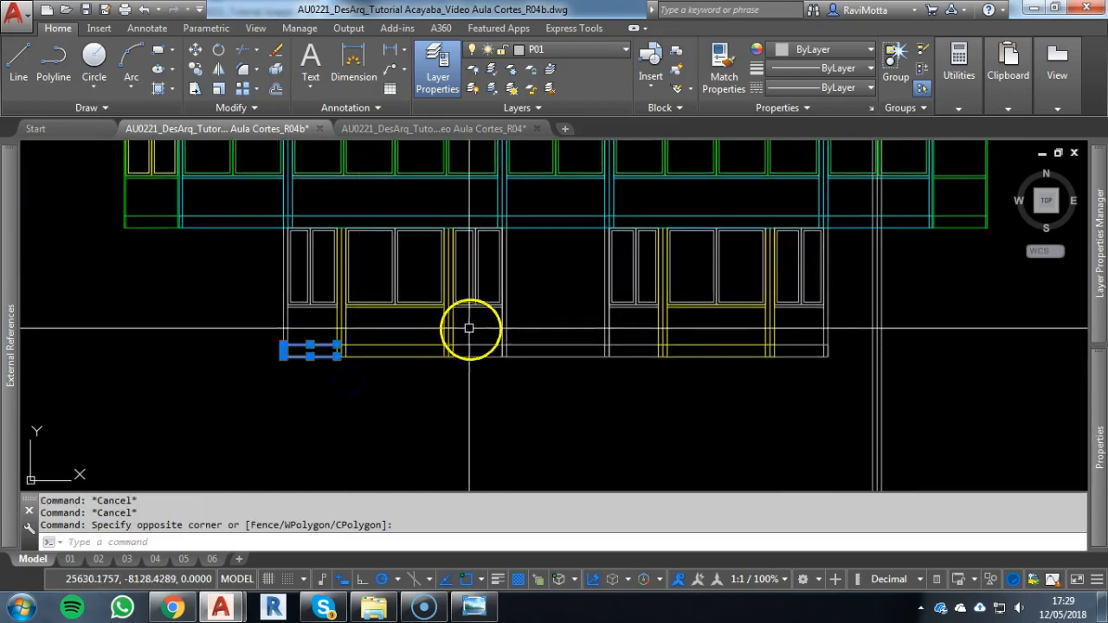
pyautogui.click(441, 330)
pyautogui.click(683, 367)
pyautogui.click(741, 330)
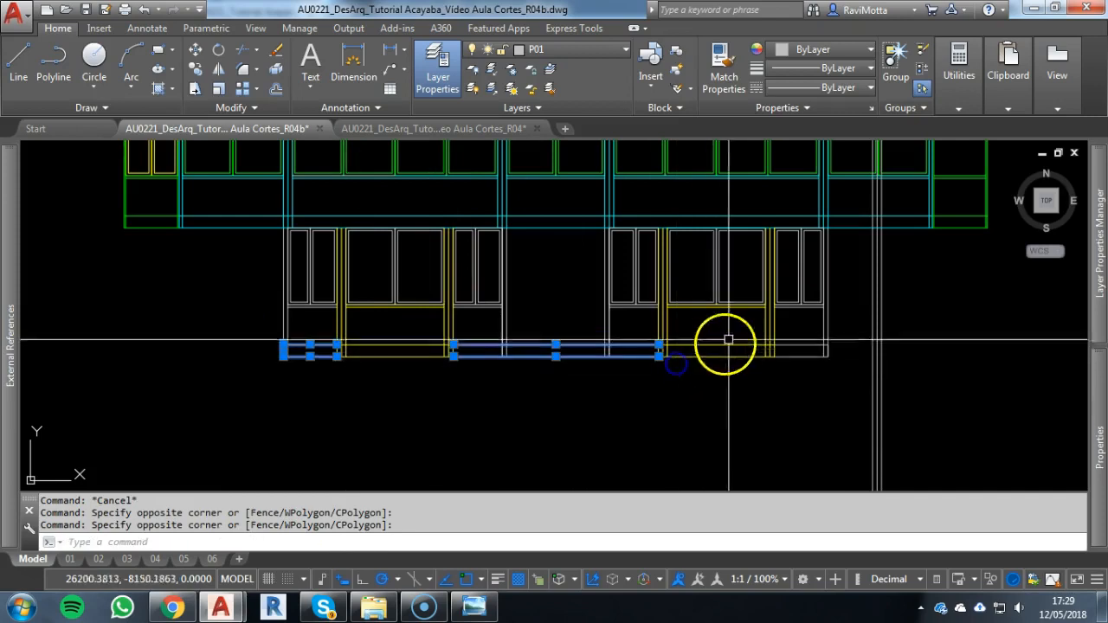
pyautogui.click(845, 381)
pyautogui.press('Return')
# Compare the strut node and columns along the lower floor plan's front edge with the lower floor of façade 02
pyautogui.scroll(-5, 589, 354)
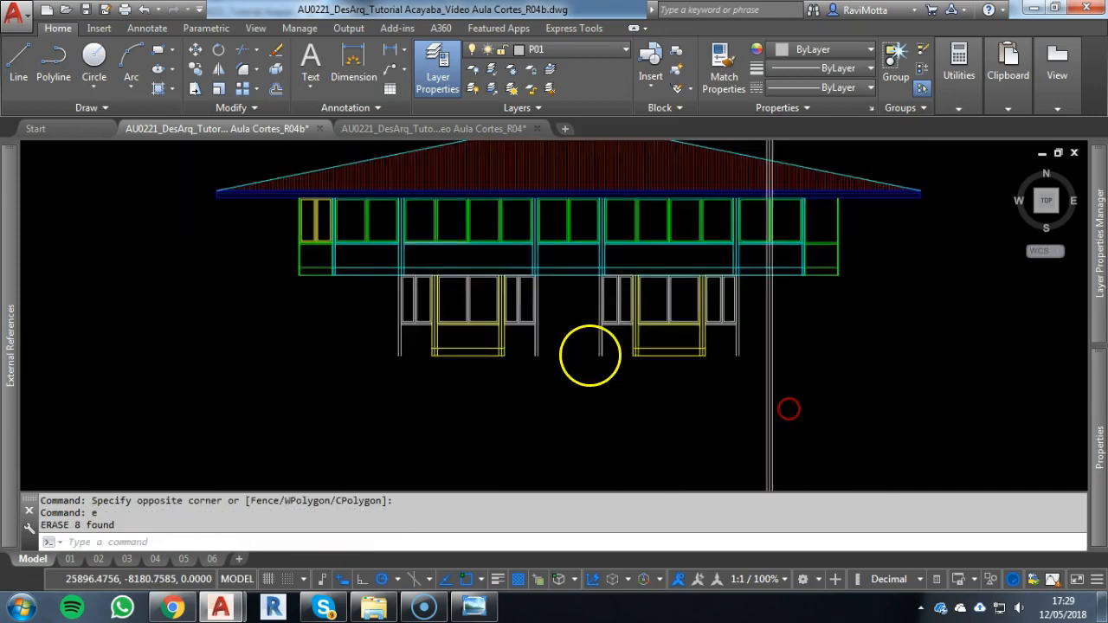
pyautogui.moveTo(559, 250); pyautogui.dragTo(576, 377, button='middle')
pyautogui.scroll(5, 554, 320)
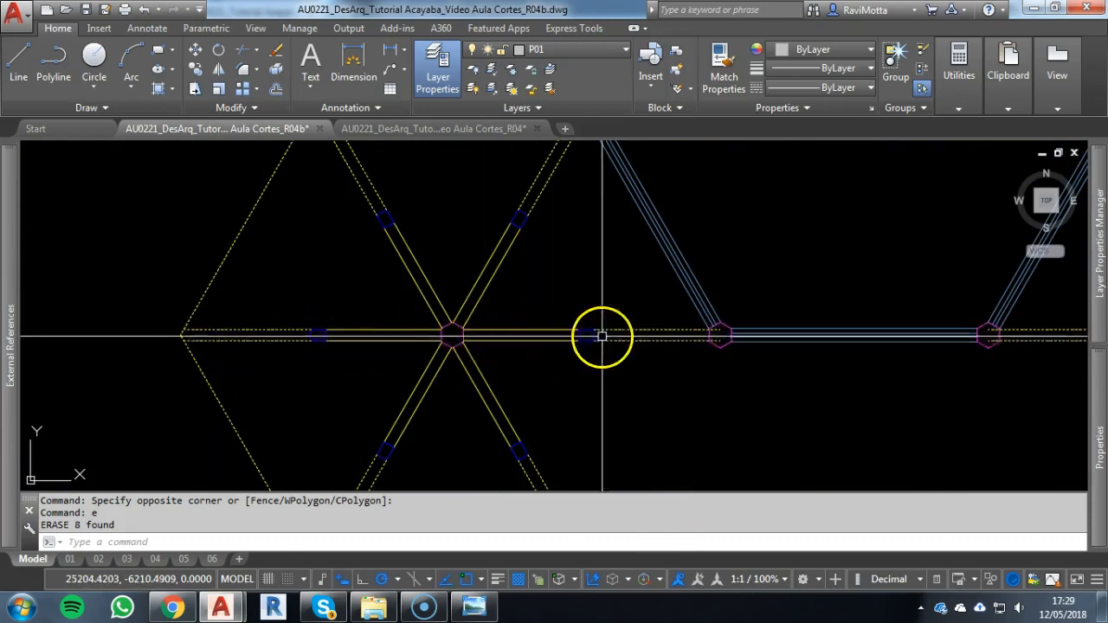
pyautogui.scroll(-5, 659, 343)
pyautogui.moveTo(636, 342); pyautogui.dragTo(483, 333, button='middle')
pyautogui.scroll(-4, 771, 336)
pyautogui.moveTo(776, 366); pyautogui.dragTo(707, 213, button='middle')
pyautogui.moveTo(667, 412); pyautogui.dragTo(649, 253, button='middle')
pyautogui.scroll(2, 592, 350)
pyautogui.scroll(3, 592, 349)
pyautogui.press('Escape')
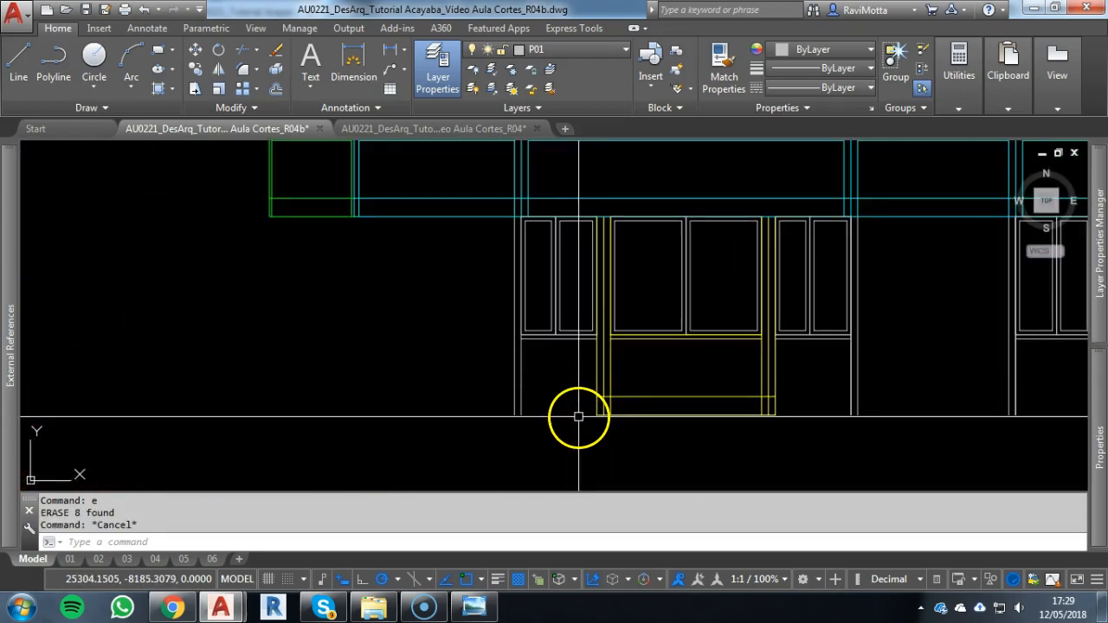
pyautogui.scroll(-4, 576, 416)
pyautogui.scroll(3, 851, 424)
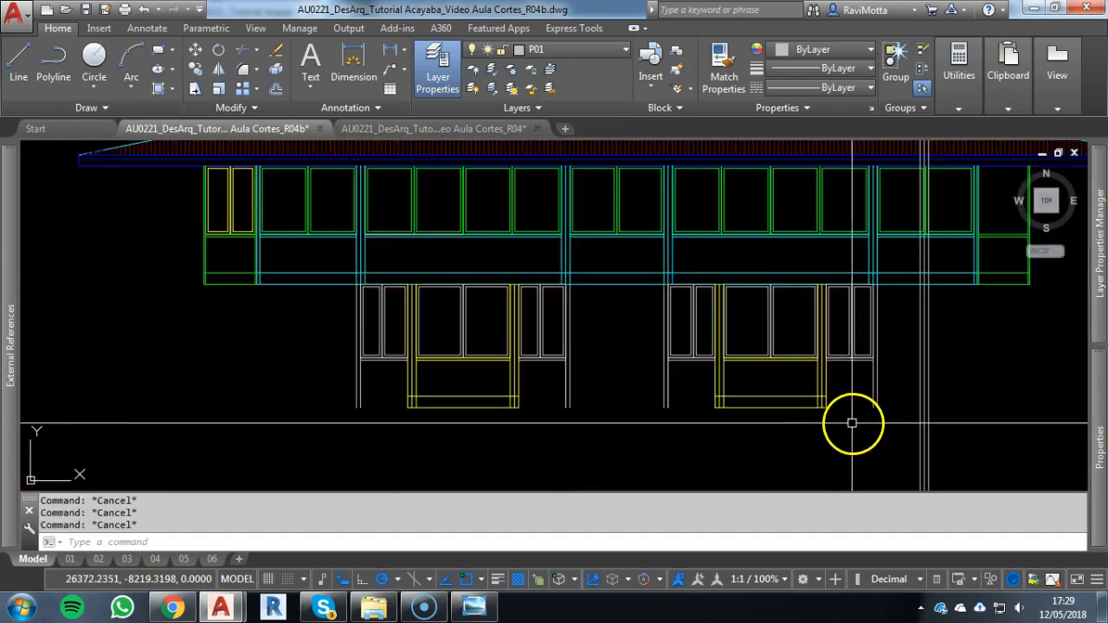
# Extend the right yellow bay's two base lines to the nearest construction line of the outer column
pyautogui.moveTo(850, 423); pyautogui.dragTo(614, 424, button='middle')
pyautogui.write('x')
pyautogui.press('Return')
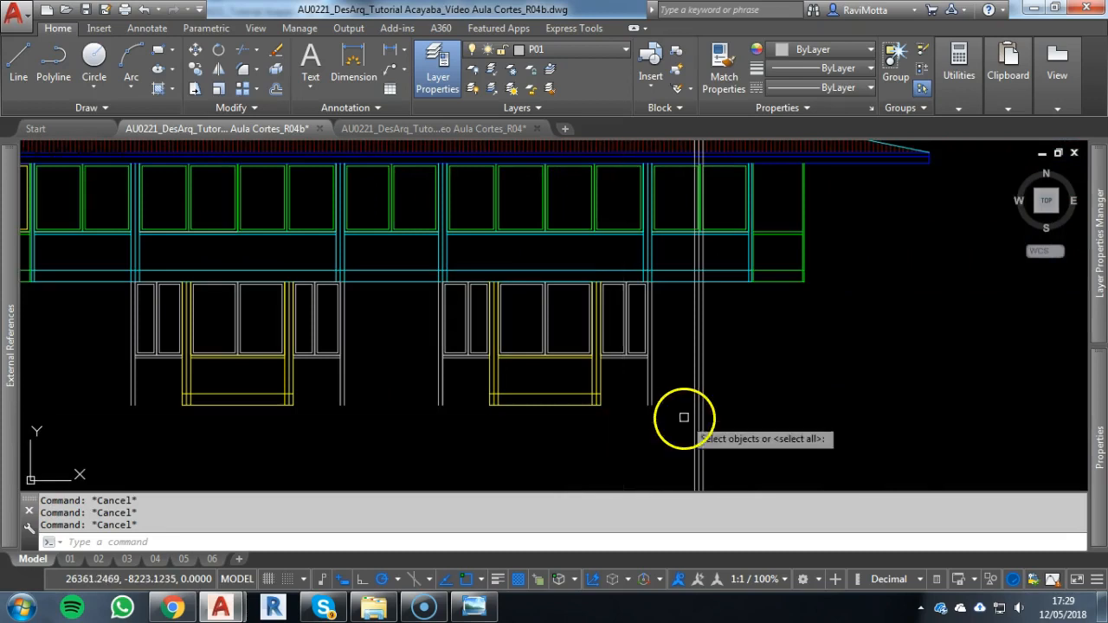
pyautogui.scroll(3, 699, 417)
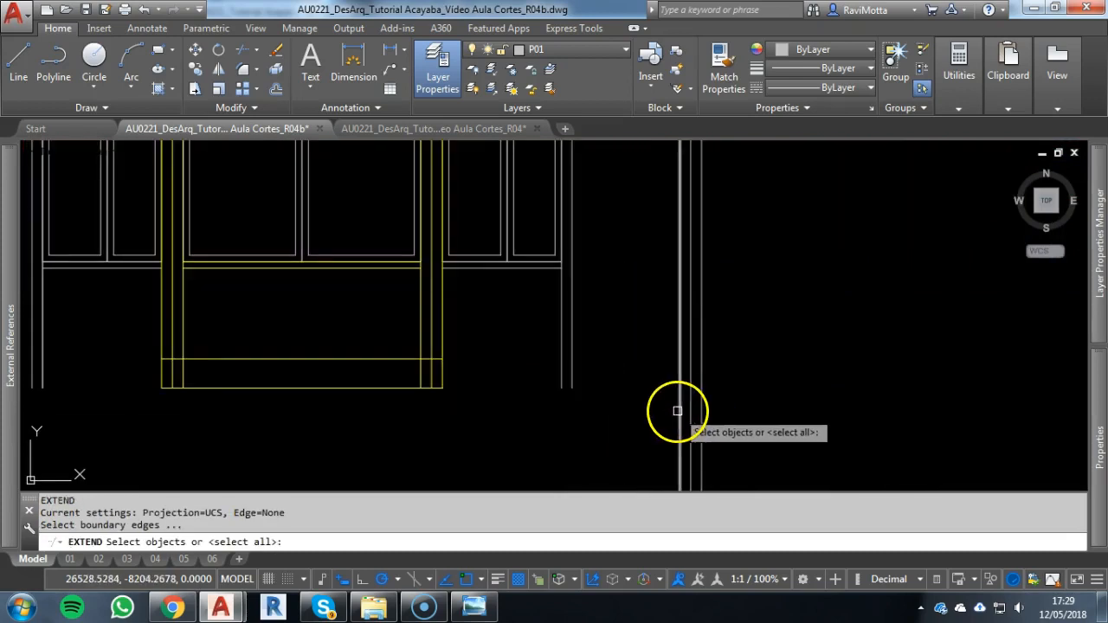
pyautogui.press('Return')
pyautogui.moveTo(351, 354); pyautogui.dragTo(359, 438)
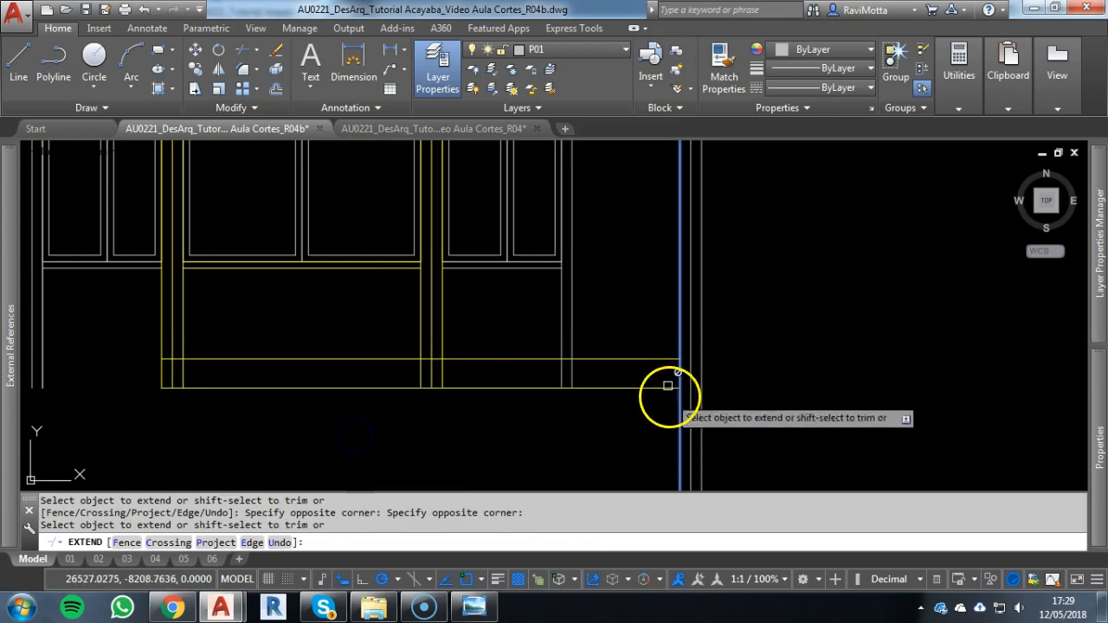
pyautogui.press('Escape')
# Extend the right bay's upper base line further to the outer column's centre construction line
pyautogui.press('Escape')
pyautogui.press('Escape')
pyautogui.write('ex')
pyautogui.press('Return')
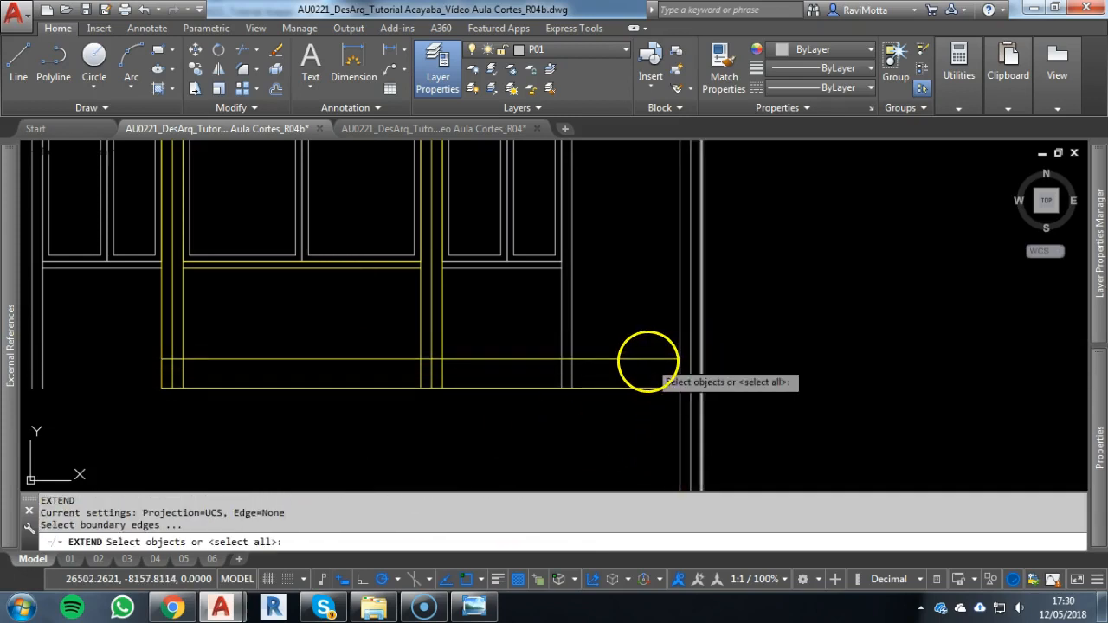
pyautogui.press('Return')
pyautogui.click(656, 362)
pyautogui.press('Escape')
# Draw a vertical construction line through the centre of the plan's hexagonal column at the right end of the right front window
pyautogui.scroll(-4, 644, 365)
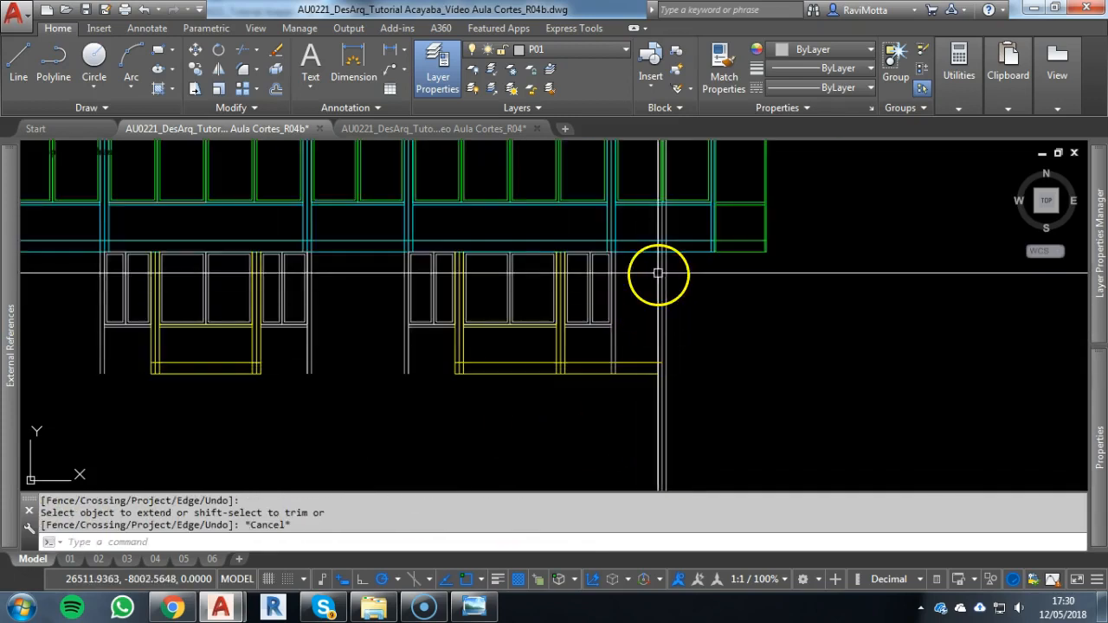
pyautogui.scroll(-4, 632, 239)
pyautogui.moveTo(633, 244); pyautogui.dragTo(624, 506, button='middle')
pyautogui.scroll(4, 628, 220)
pyautogui.scroll(4, 628, 220)
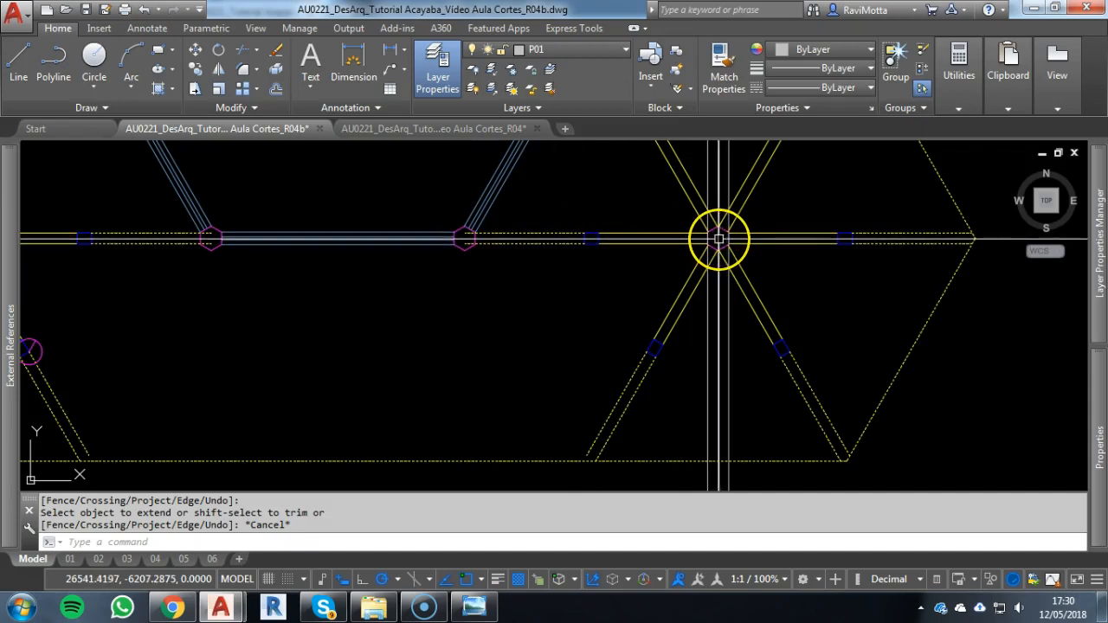
pyautogui.moveTo(719, 239)
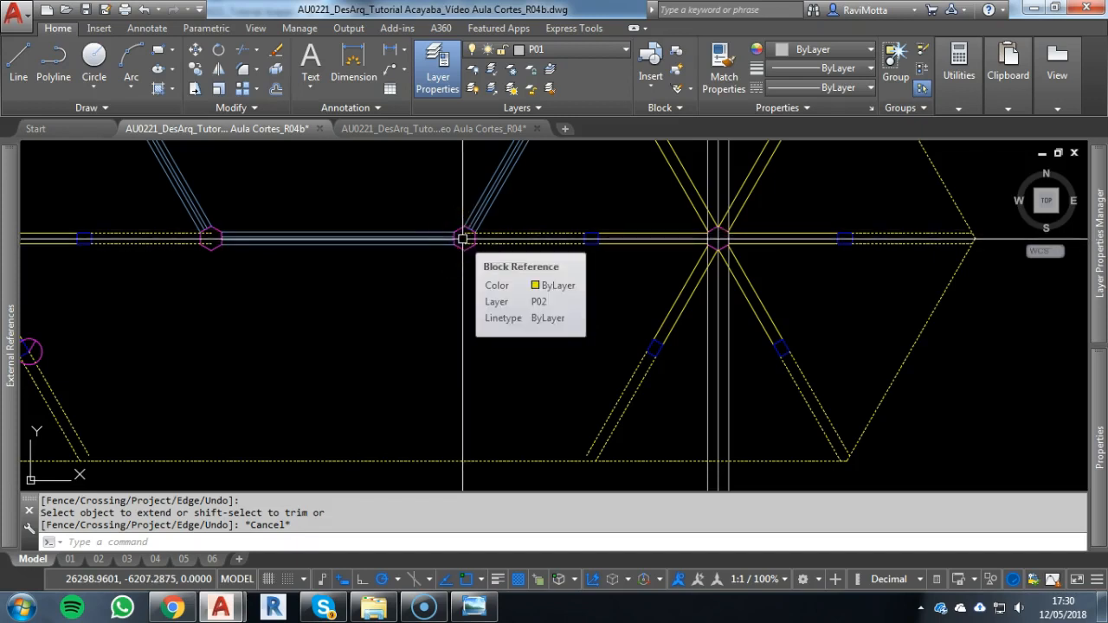
pyautogui.write('XL')
pyautogui.press('Return')
pyautogui.write('v')
pyautogui.press('Return')
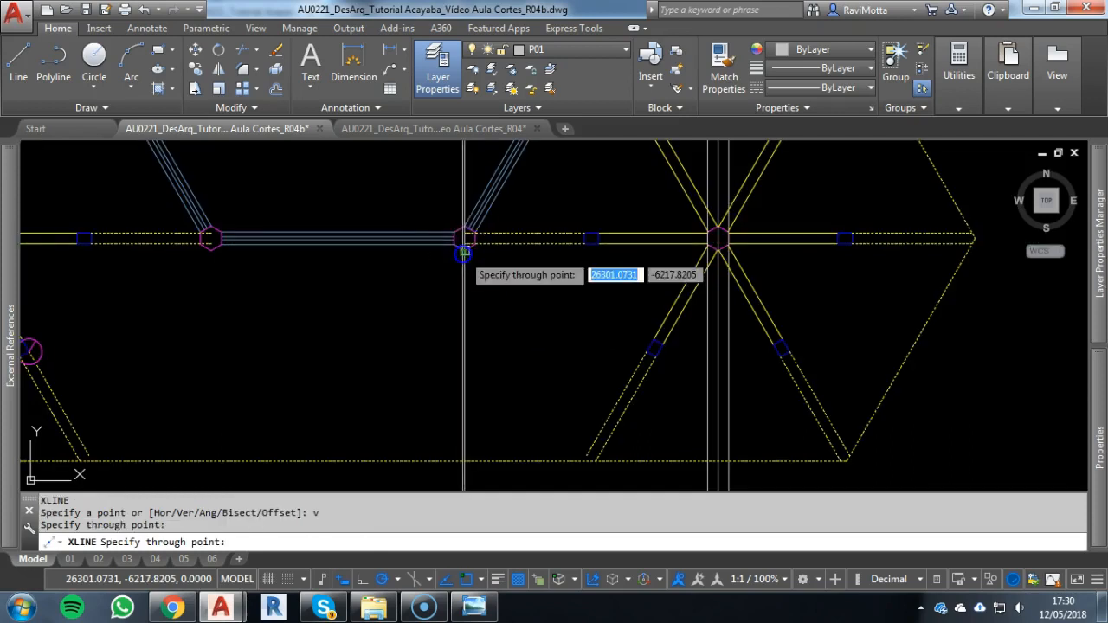
pyautogui.press('Escape')
# Draw a diagonal line from the upper base line's right end to the new construction line's intersection with the upper floor's underside
pyautogui.scroll(-3, 613, 344)
pyautogui.scroll(4, 618, 341)
pyautogui.scroll(7, 596, 361)
pyautogui.moveTo(696, 320); pyautogui.dragTo(586, 334, button='middle')
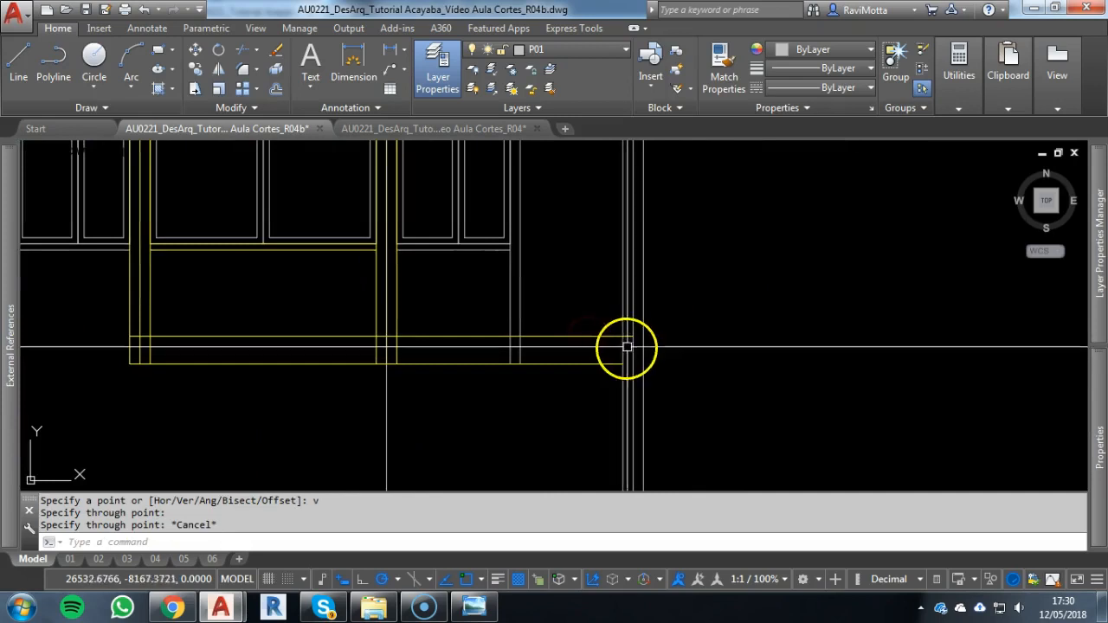
pyautogui.press('Escape')
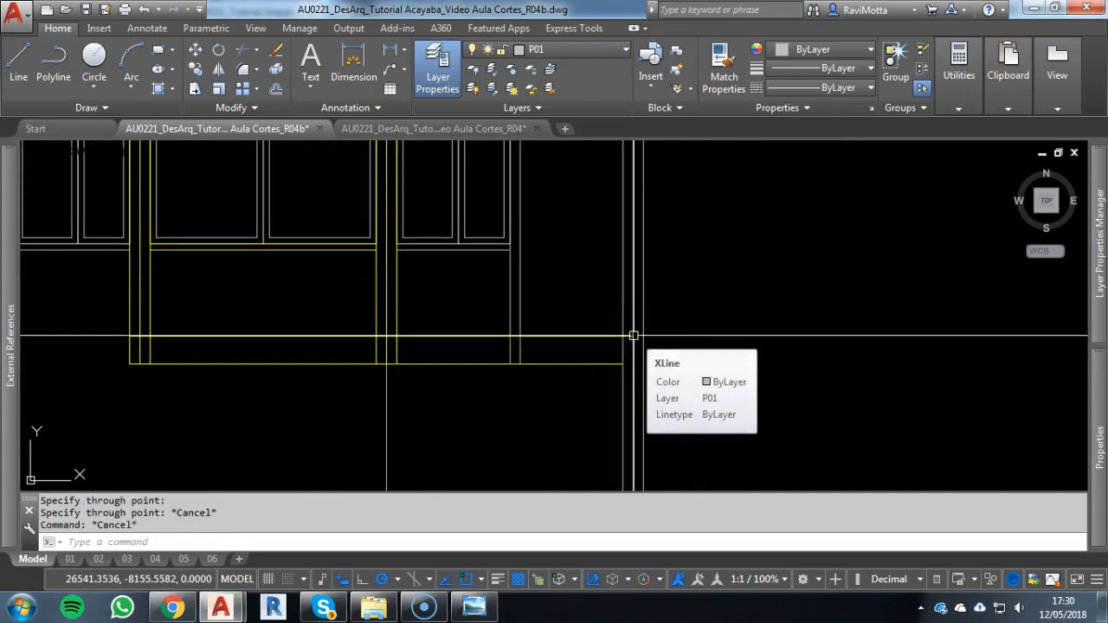
pyautogui.write('l')
pyautogui.press('Return')
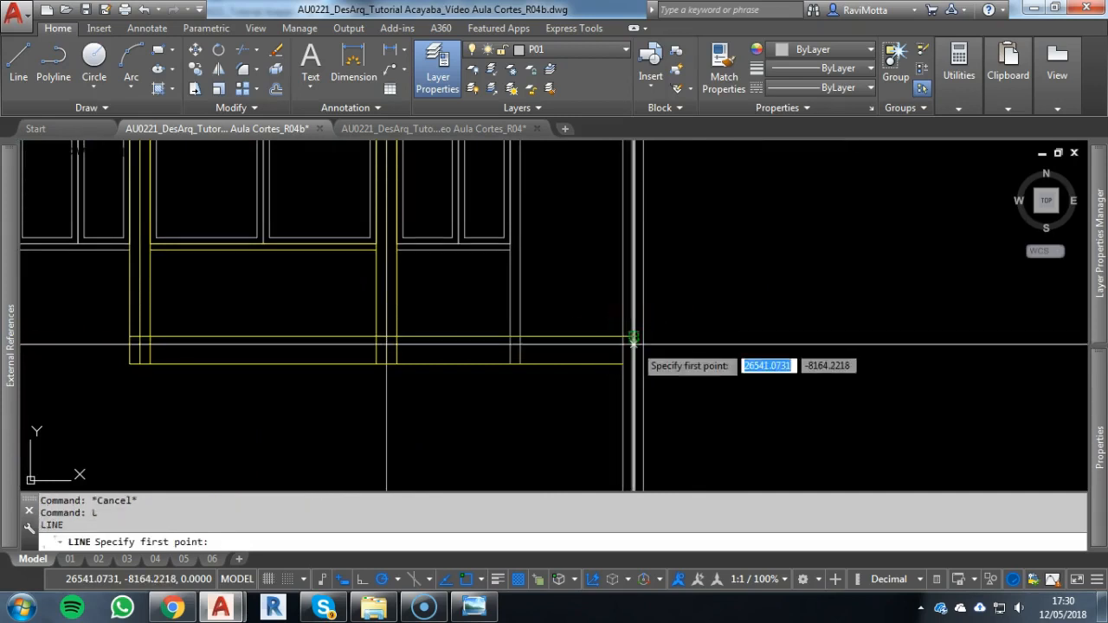
pyautogui.scroll(-2, 525, 238)
pyautogui.moveTo(525, 238); pyautogui.dragTo(626, 370, button='middle')
pyautogui.scroll(3, 571, 260)
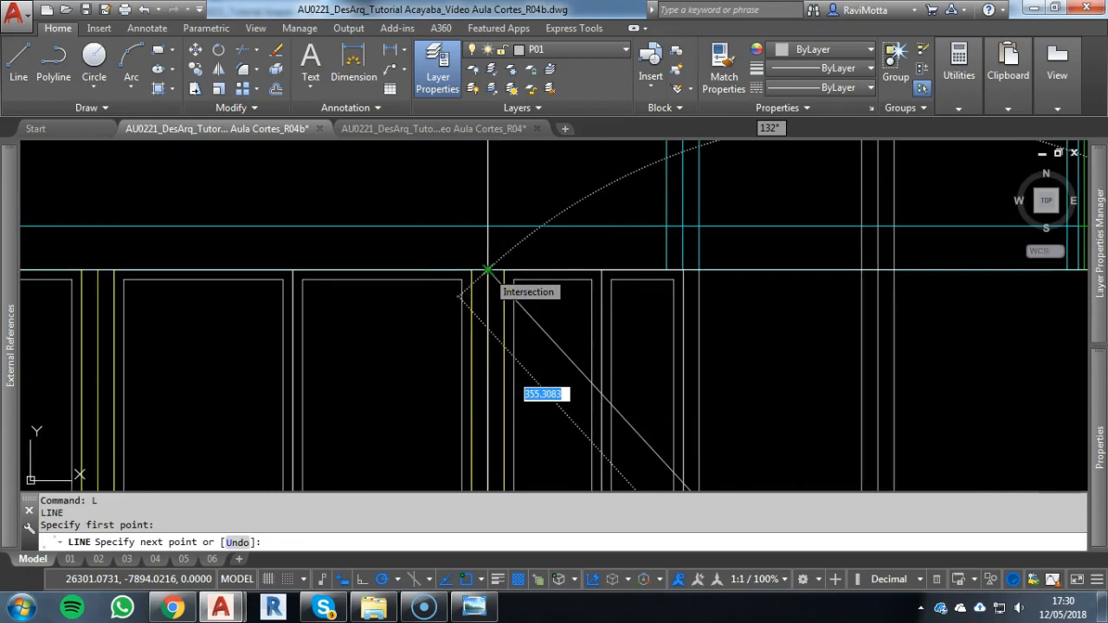
pyautogui.click(487, 270)
pyautogui.press('Escape')
# Offset the diagonal strut axis by 5 to both sides
pyautogui.scroll(-6, 605, 337)
pyautogui.moveTo(608, 342)
pyautogui.mouseDown(button='middle')
pyautogui.moveTo(623, 358)
pyautogui.moveTo(609, 312)
pyautogui.mouseUp(button='middle')
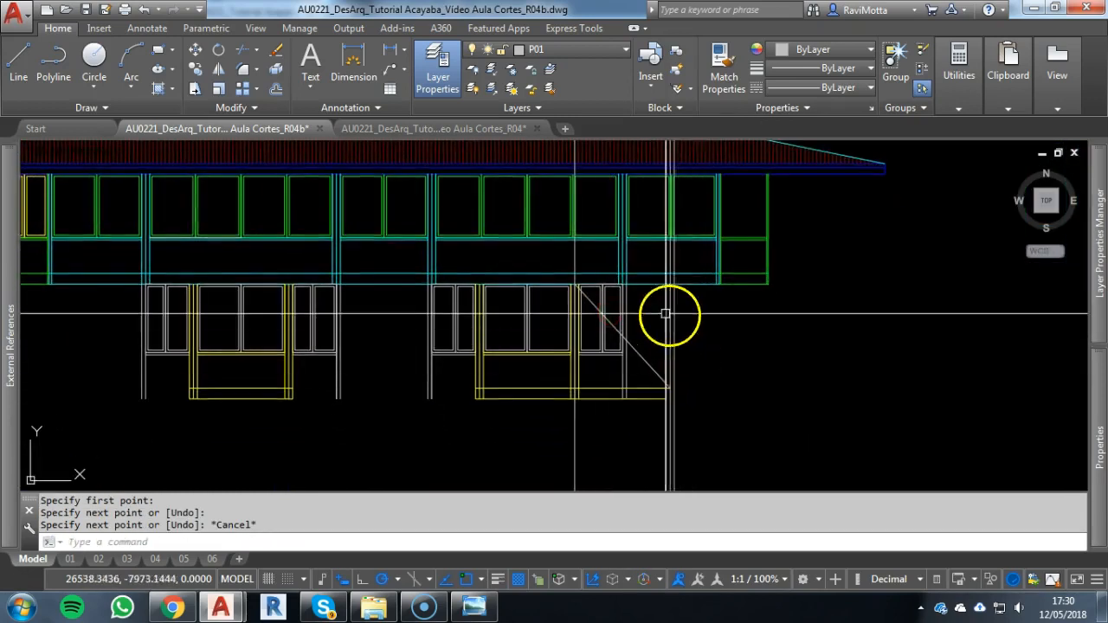
pyautogui.scroll(4, 666, 316)
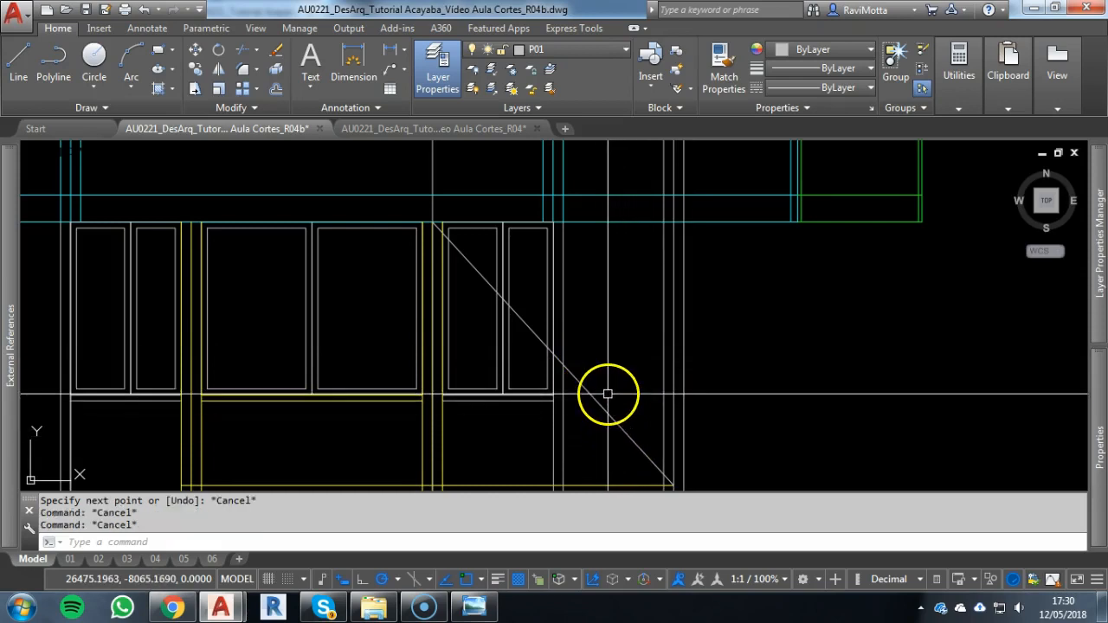
pyautogui.write('5')
pyautogui.press('Return')
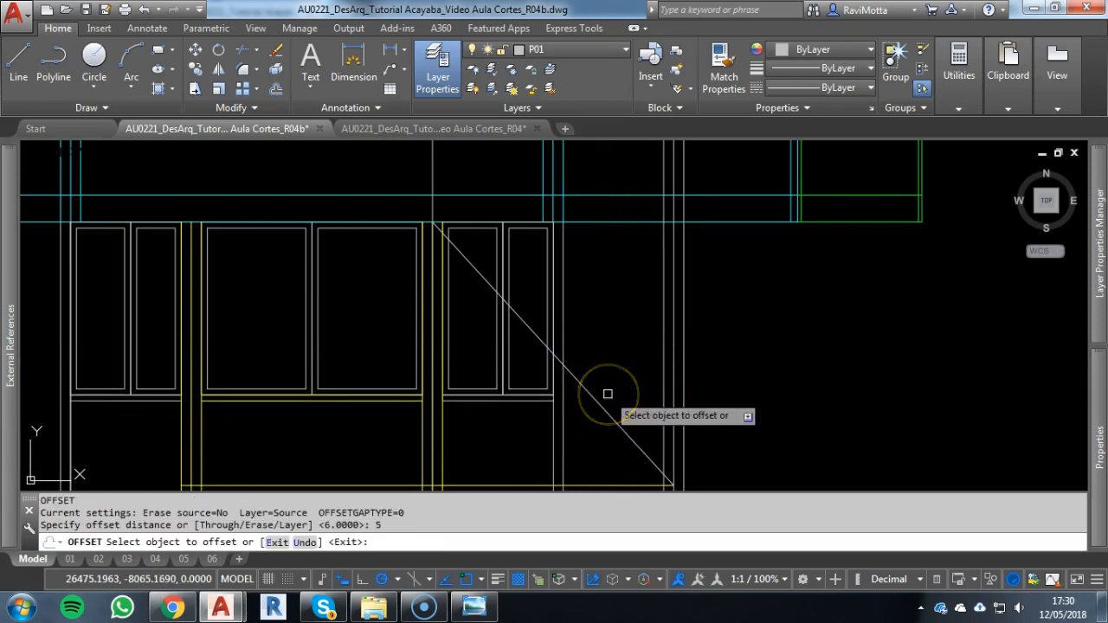
pyautogui.click(595, 402)
pyautogui.click(612, 377)
pyautogui.click(596, 404)
pyautogui.click(683, 415)
pyautogui.press('Escape')
pyautogui.press('Escape')
pyautogui.press('Escape')
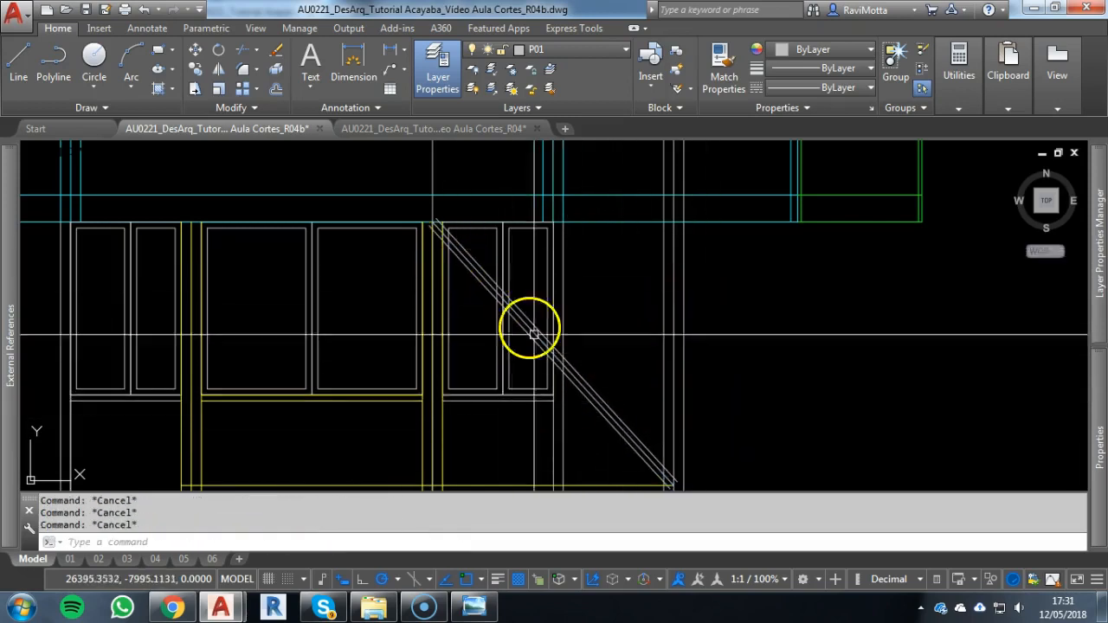
# Erase the middle axis line of the diagonal strut, keeping its two edge lines
pyautogui.scroll(2, 600, 397)
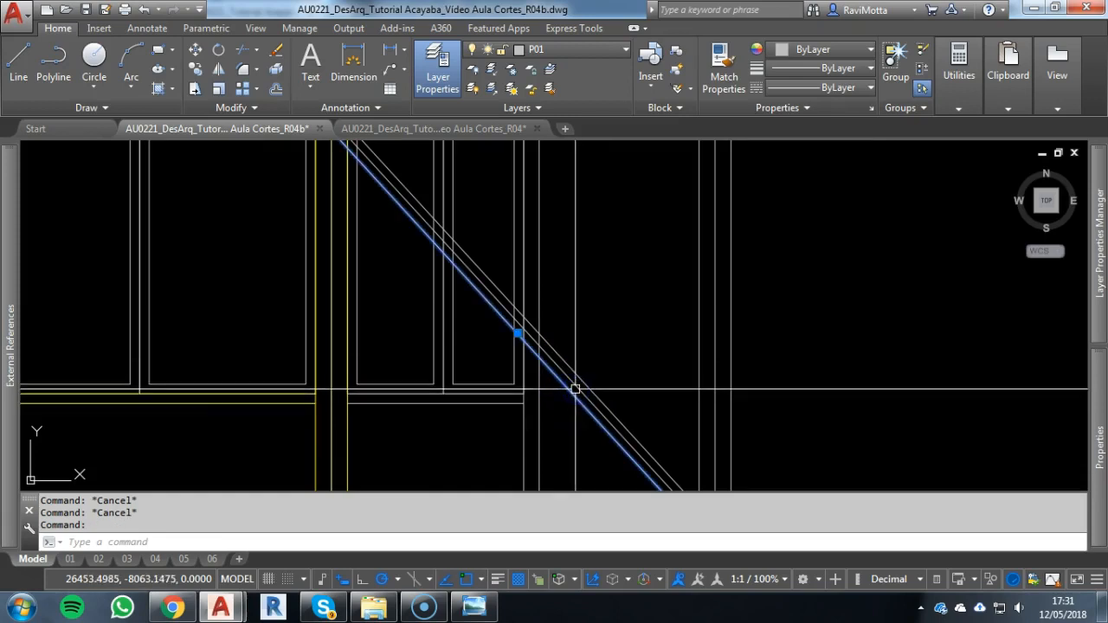
pyautogui.press('Escape')
pyautogui.scroll(2, 576, 389)
pyautogui.scroll(-2, 636, 377)
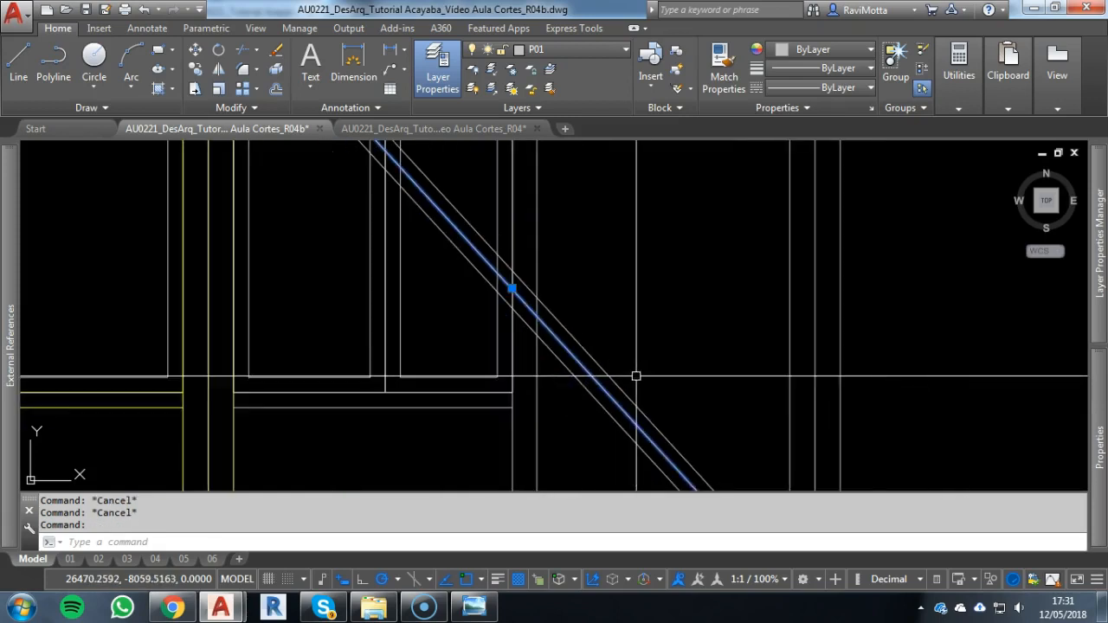
pyautogui.write('e')
pyautogui.press('Return')
# Move the diagonal strut's two edge lines and the right column's three vertical projection lines to layer P03
pyautogui.scroll(-2, 714, 332)
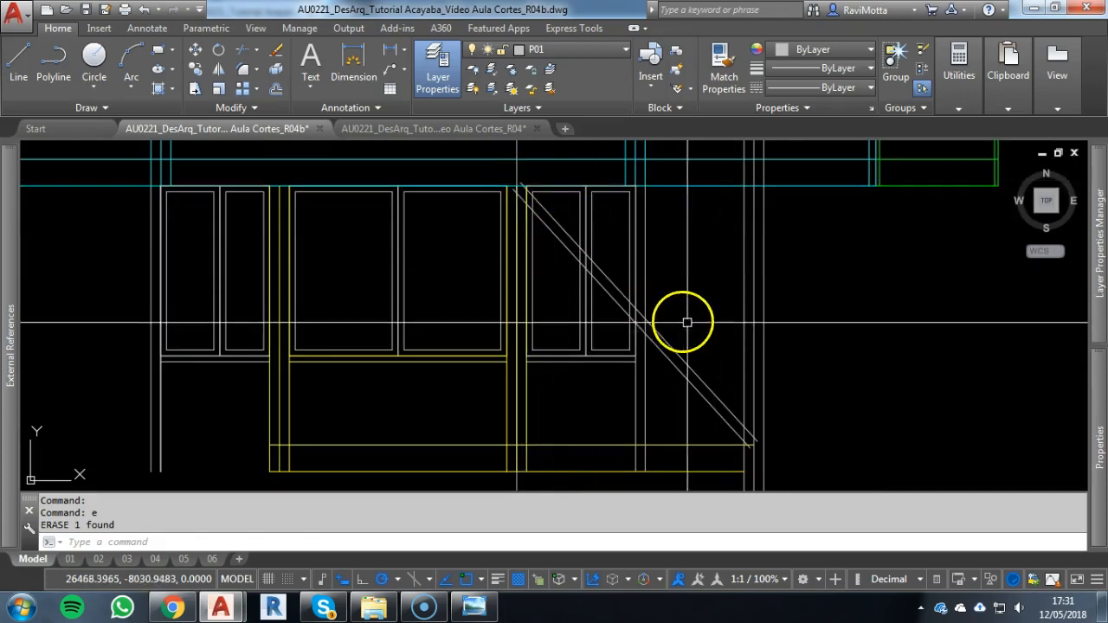
pyautogui.press('Escape')
pyautogui.click(783, 344)
pyautogui.click(699, 409)
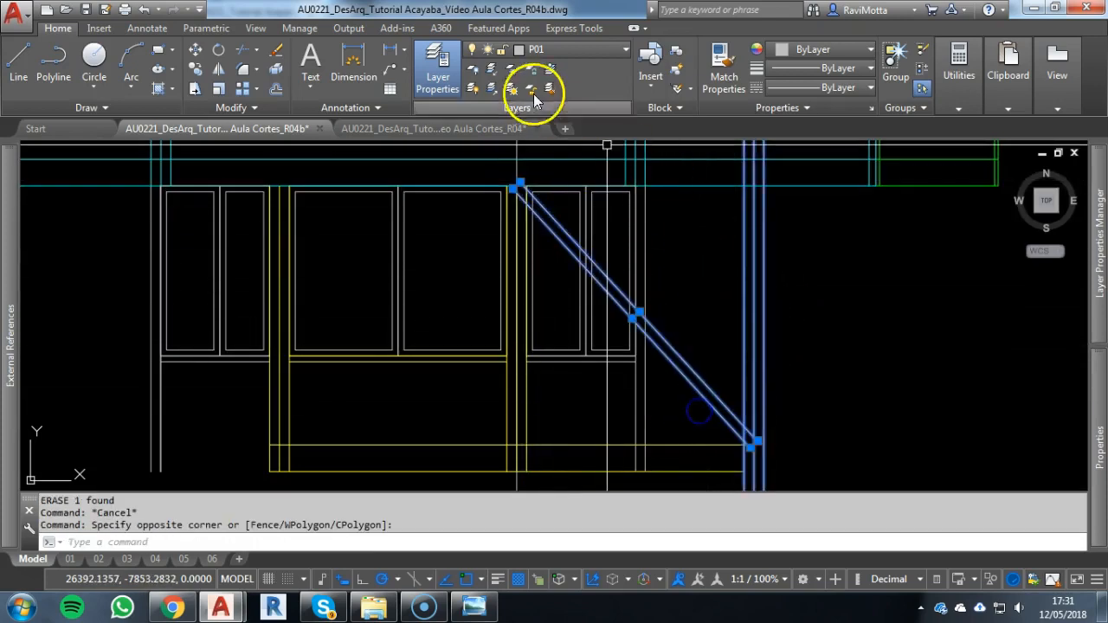
pyautogui.click(559, 50)
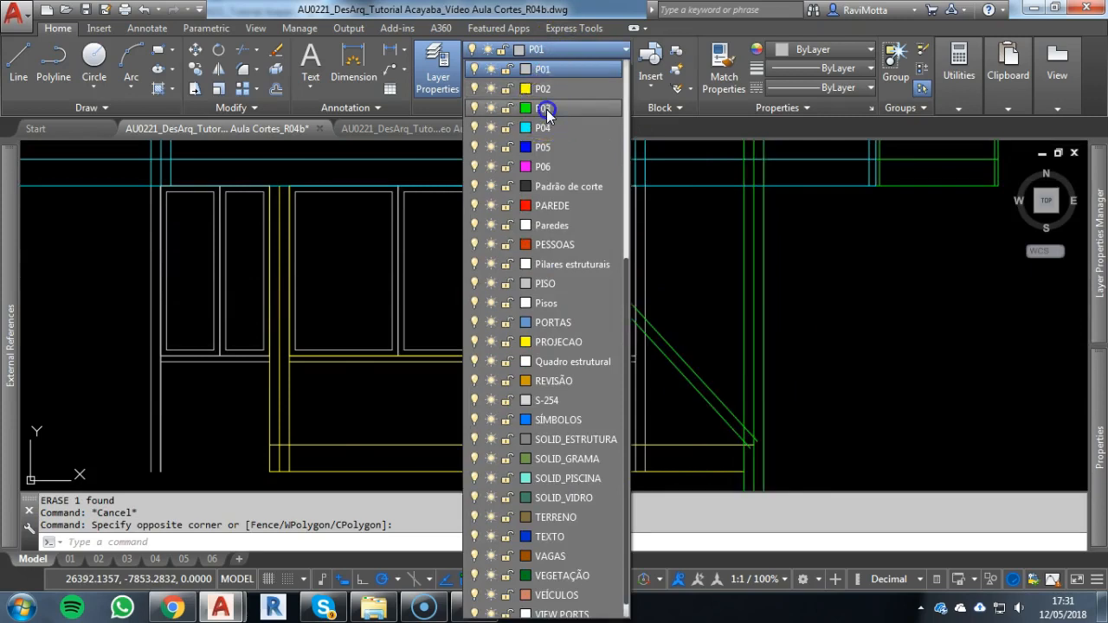
pyautogui.click(551, 107)
pyautogui.press('Escape')
pyautogui.press('Escape')
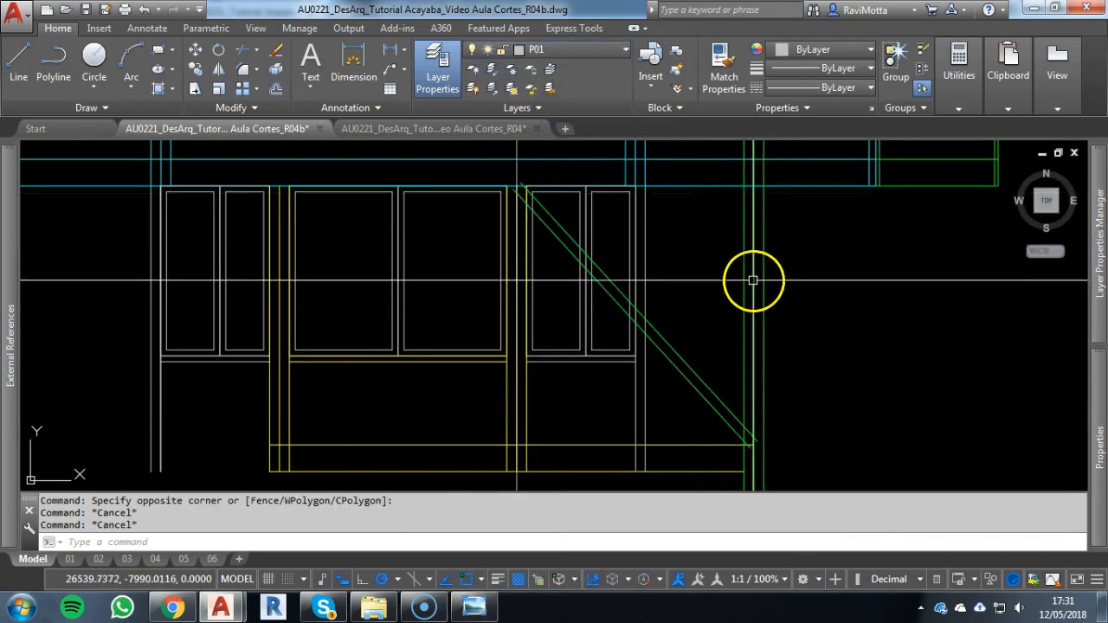
pyautogui.press('Escape')
# Examine the diagonal struts around the right hexagonal column in the plan
pyautogui.scroll(-4, 692, 224)
pyautogui.scroll(-6, 671, 398)
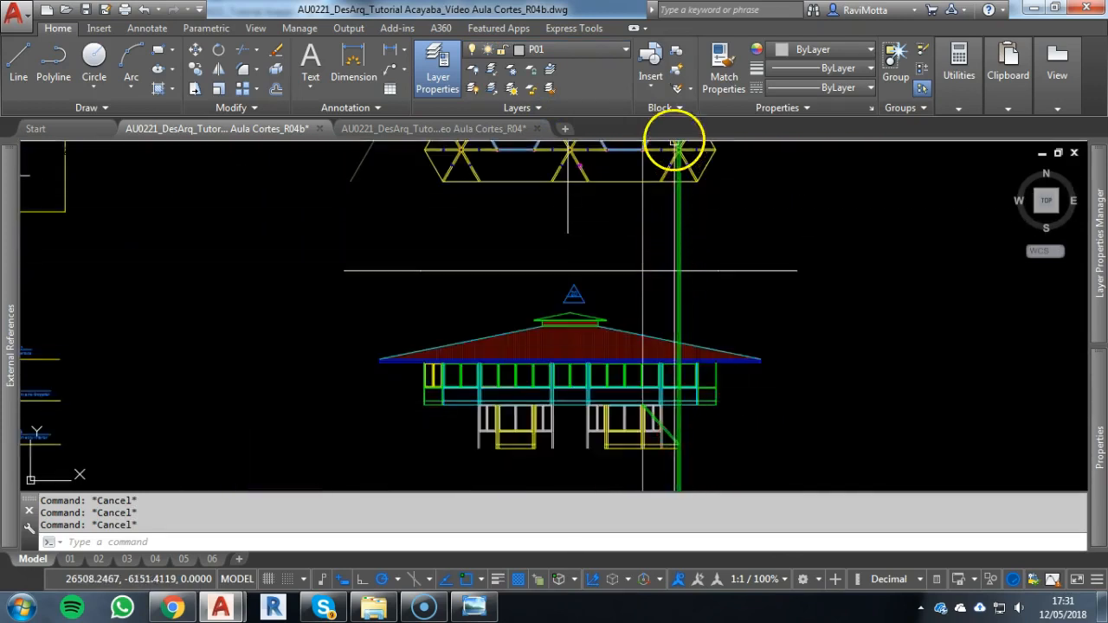
pyautogui.moveTo(672, 141); pyautogui.dragTo(674, 296, button='middle')
pyautogui.scroll(5, 673, 305)
pyautogui.scroll(-2, 716, 243)
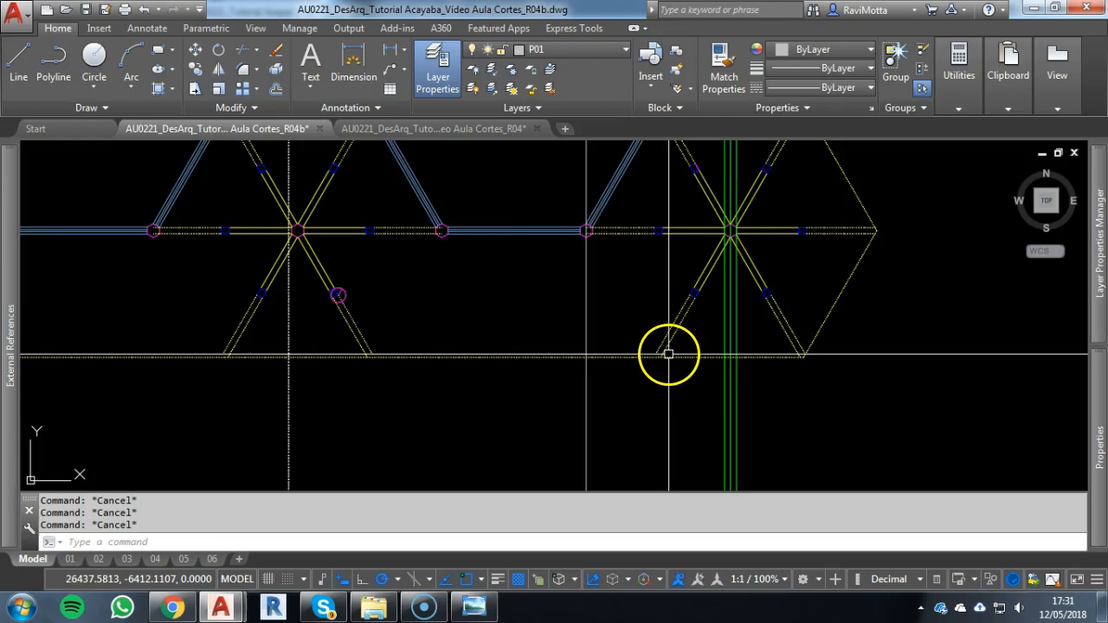
pyautogui.moveTo(668, 354); pyautogui.dragTo(670, 285, button='middle')
pyautogui.scroll(-3, 671, 268)
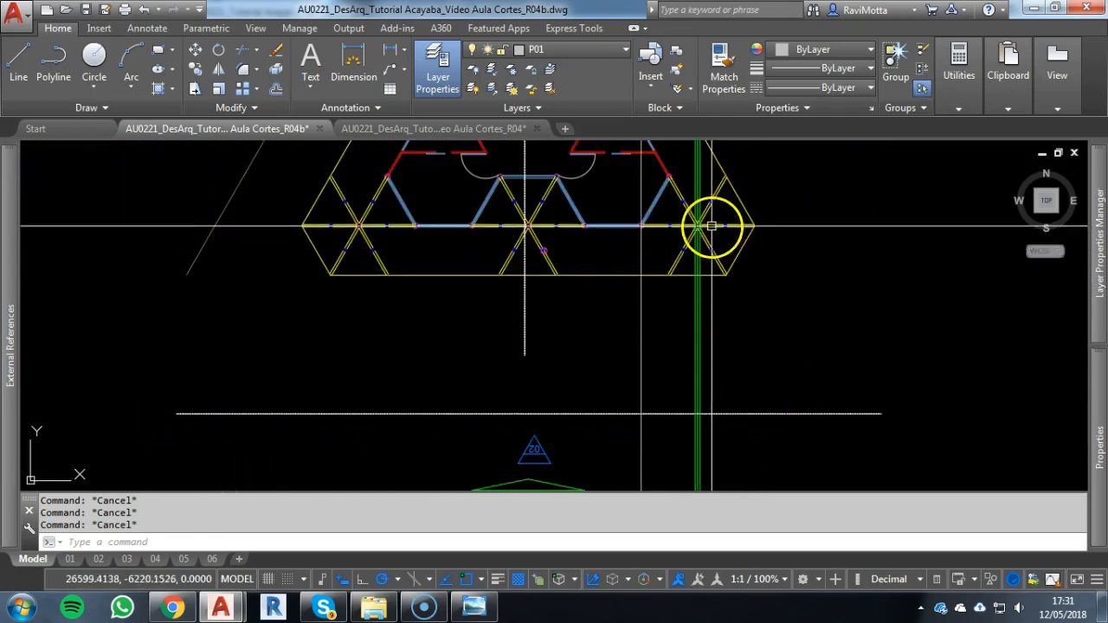
pyautogui.scroll(-3, 650, 357)
# Draw a steeper strut axis from the upper base line's right end to the upper floor's underside at the adjacent column's centre line
pyautogui.scroll(8, 636, 366)
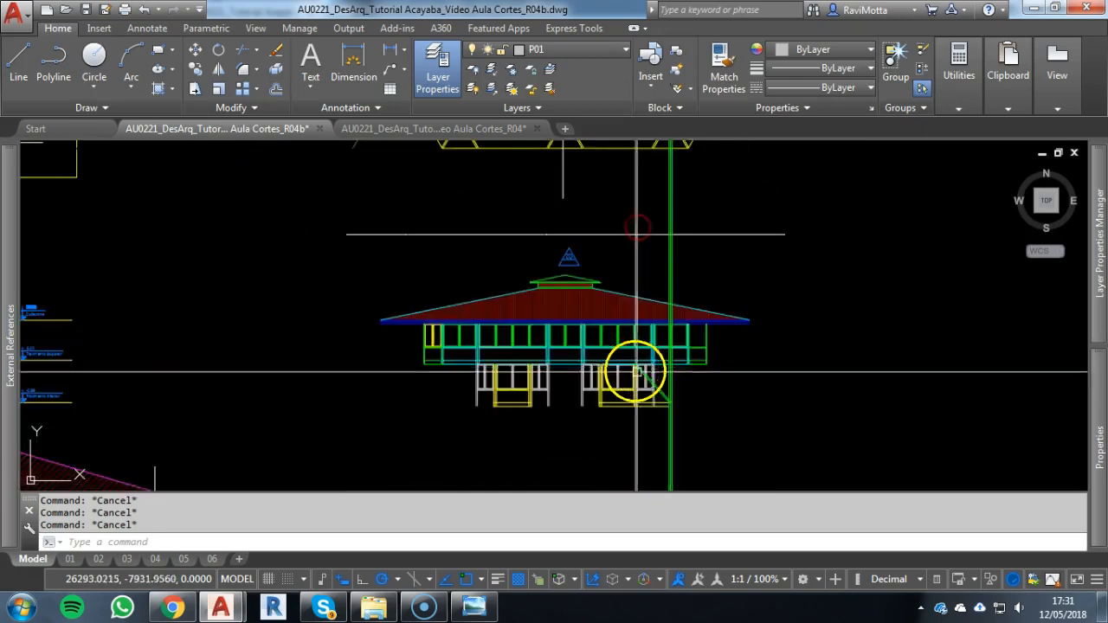
pyautogui.scroll(5, 657, 381)
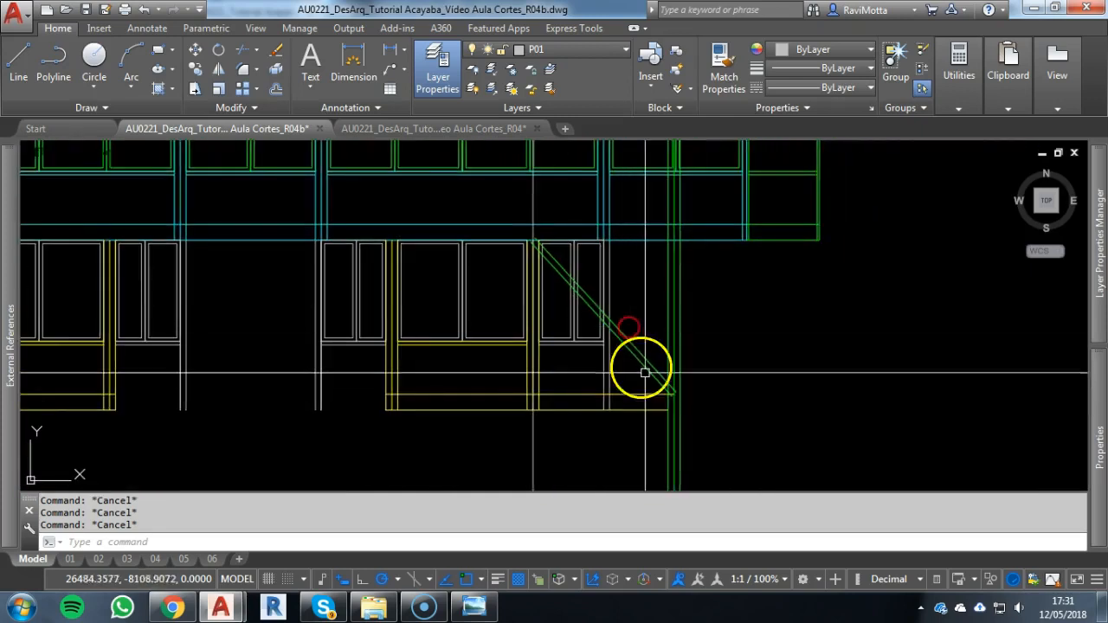
pyautogui.write('l')
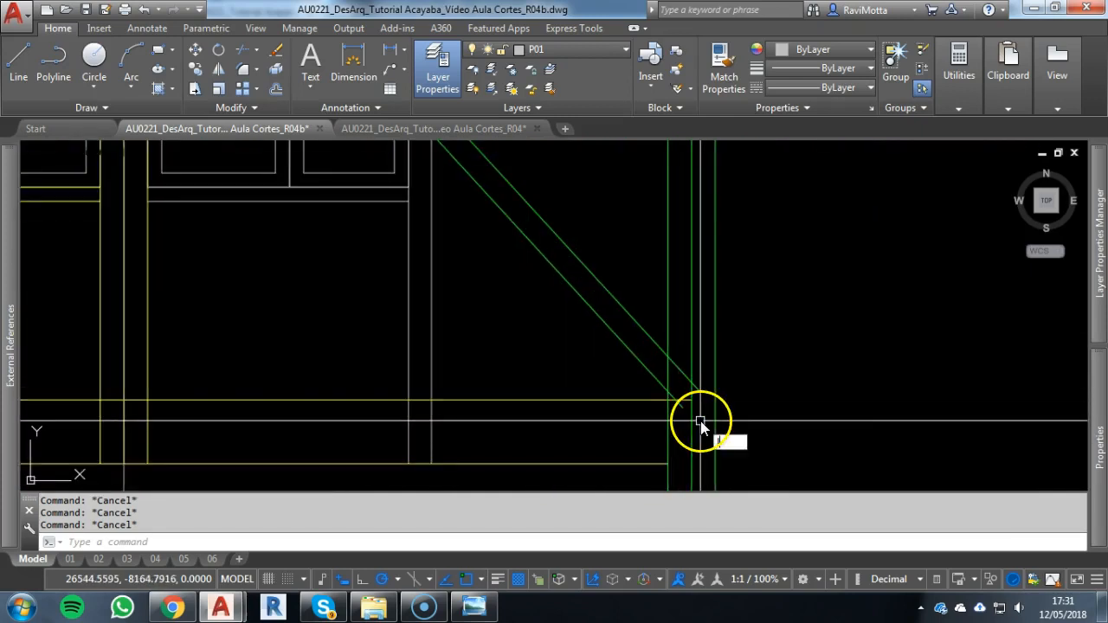
pyautogui.press('Return')
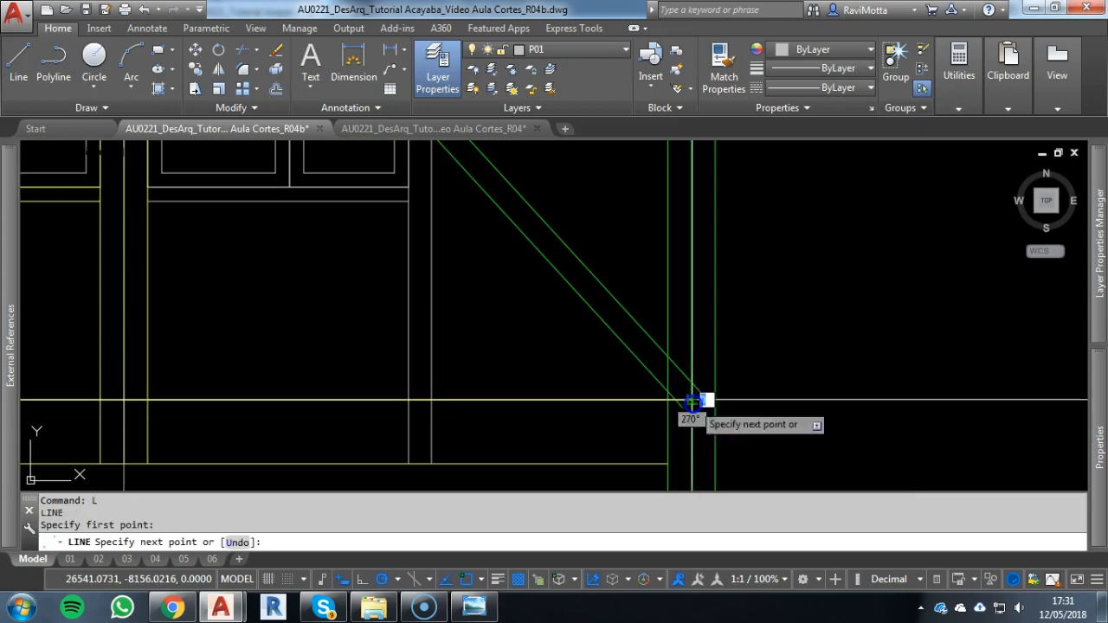
pyautogui.click(691, 400)
pyautogui.scroll(-4, 636, 329)
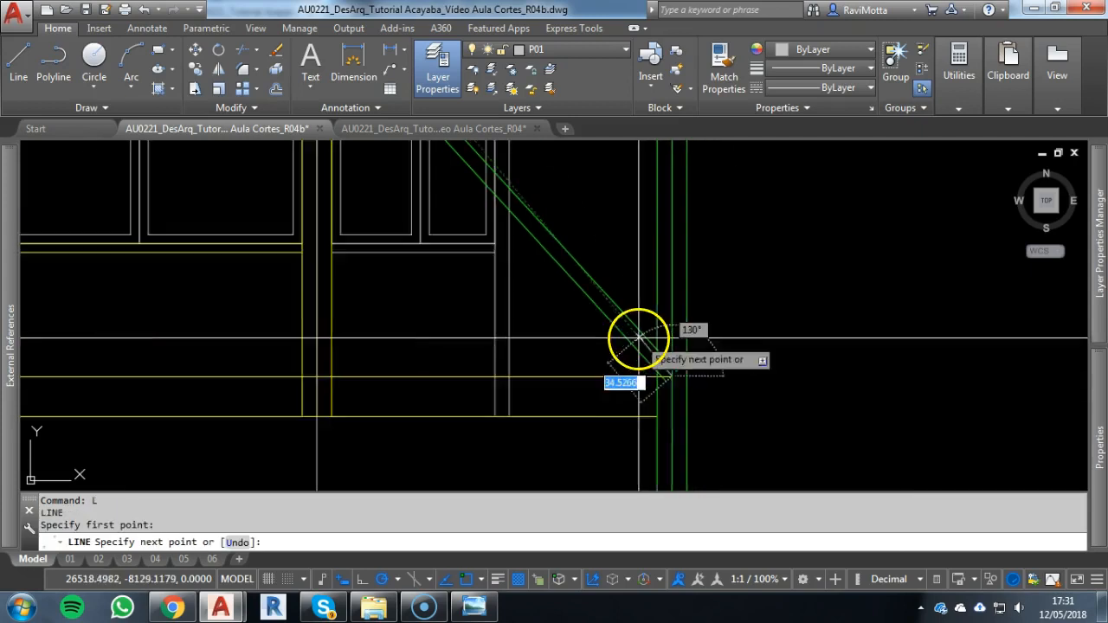
pyautogui.scroll(4, 618, 322)
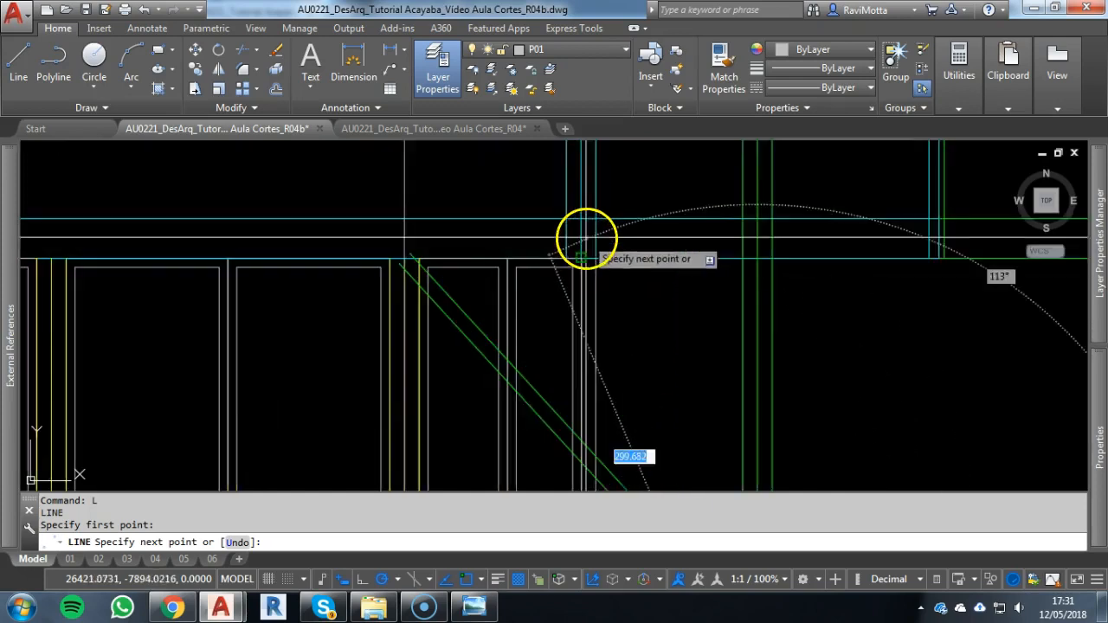
pyautogui.scroll(4, 565, 272)
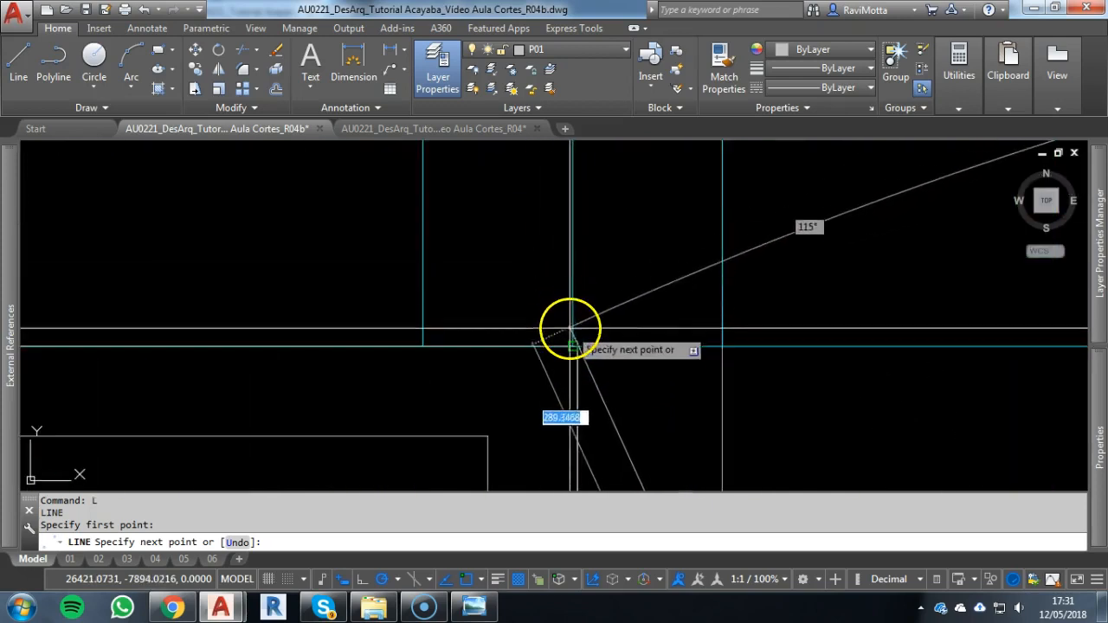
pyautogui.scroll(-3, 643, 329)
pyautogui.press('Escape')
pyautogui.moveTo(643, 329); pyautogui.dragTo(558, 304, button='middle')
# Offset the steeper strut's axis by 5 to both sides
pyautogui.scroll(2, 579, 370)
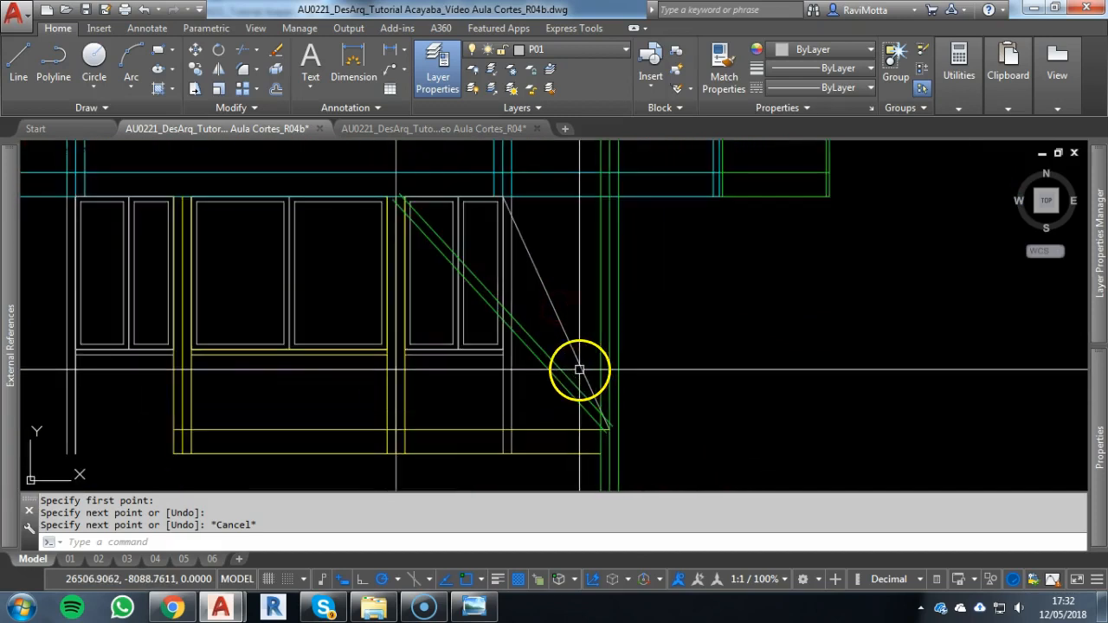
pyautogui.scroll(2, 550, 312)
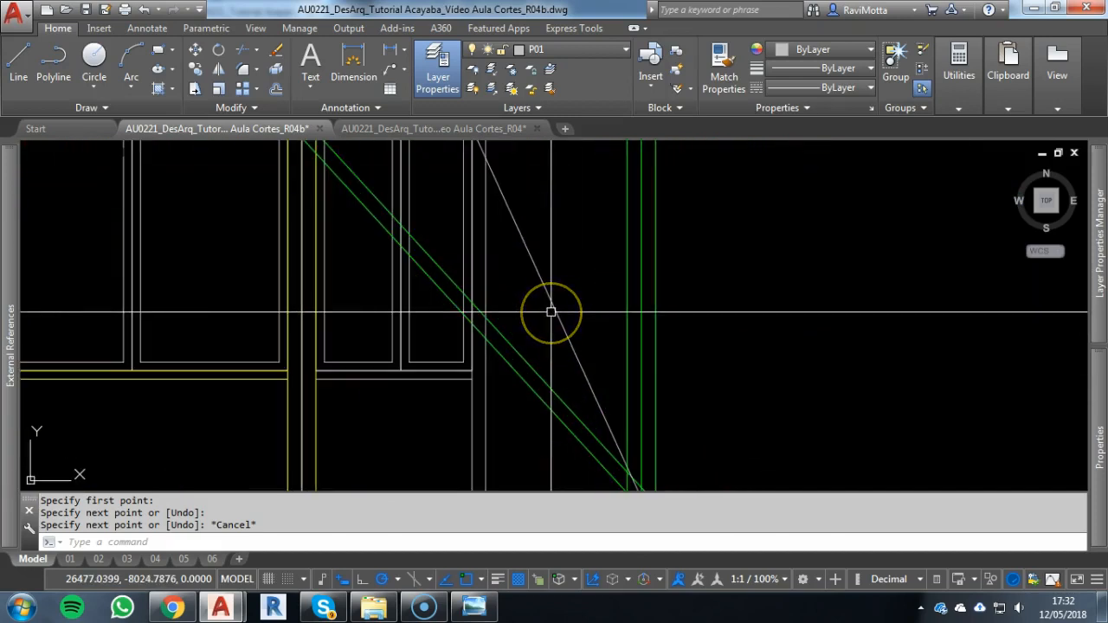
pyautogui.write('o')
pyautogui.press('Return')
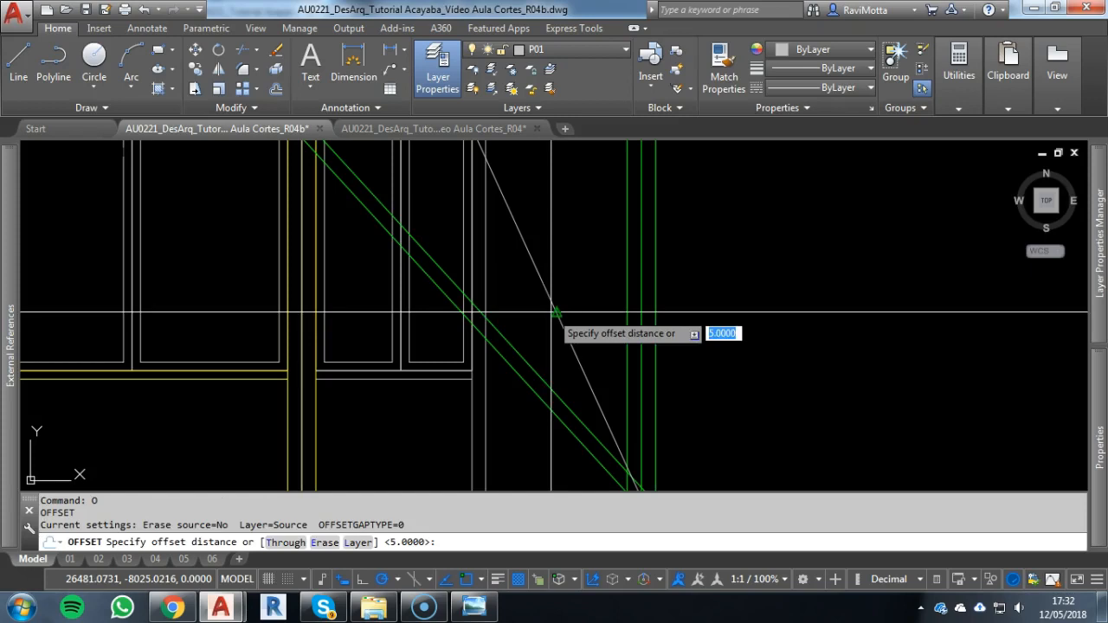
pyautogui.write('5')
pyautogui.press('Return')
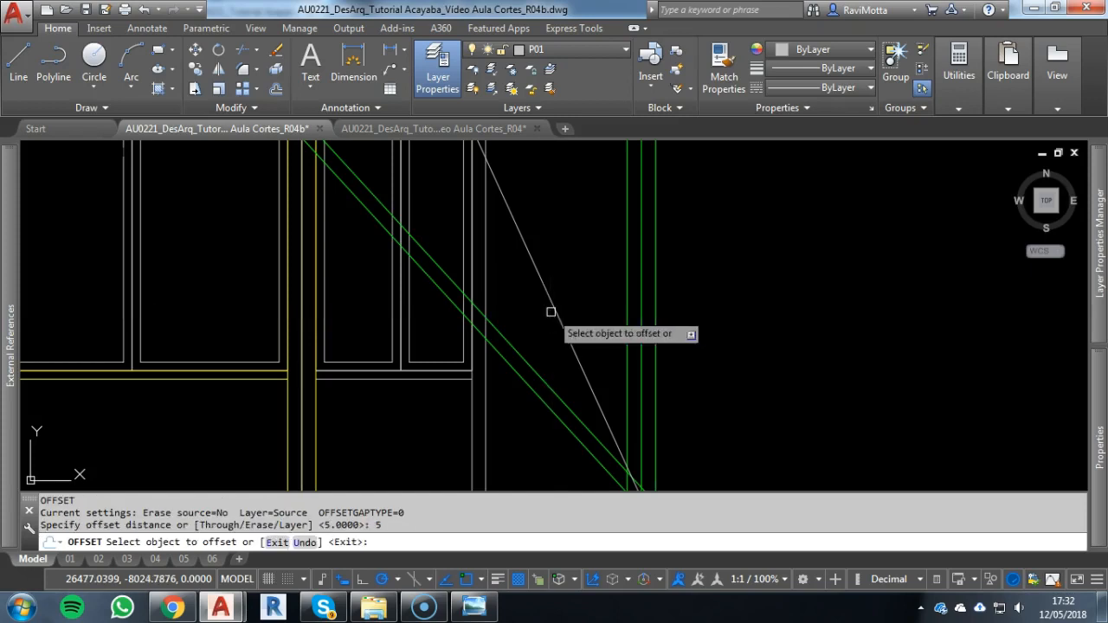
pyautogui.click(572, 309)
pyautogui.click(598, 305)
pyautogui.click(559, 321)
pyautogui.click(535, 349)
pyautogui.scroll(-3, 631, 425)
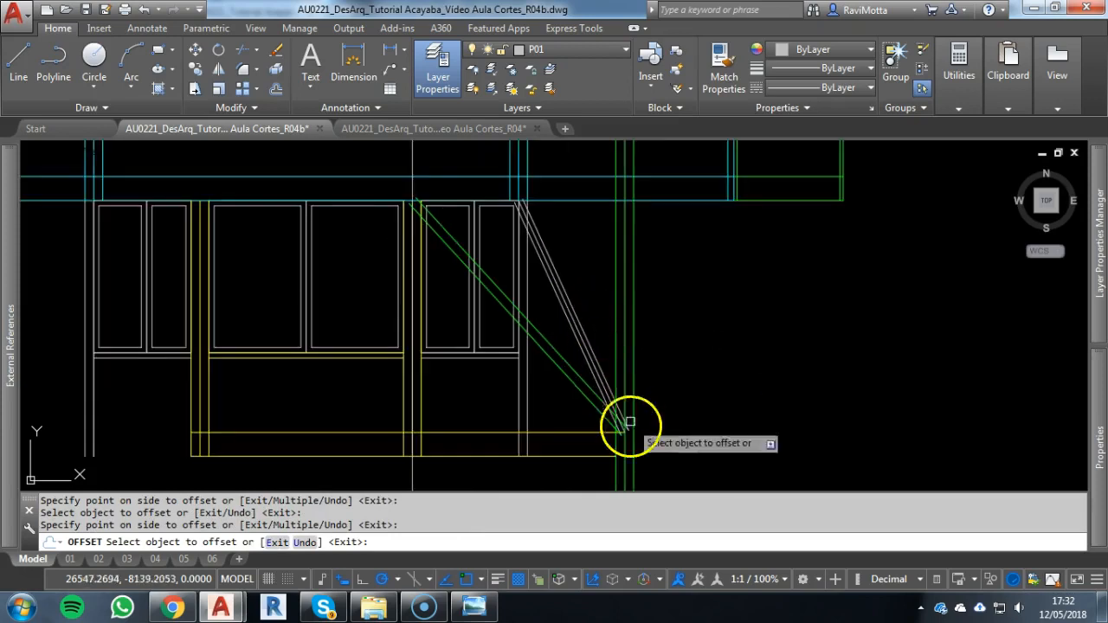
pyautogui.scroll(3, 632, 427)
pyautogui.scroll(-2, 564, 374)
pyautogui.moveTo(581, 408); pyautogui.dragTo(593, 447, button='middle')
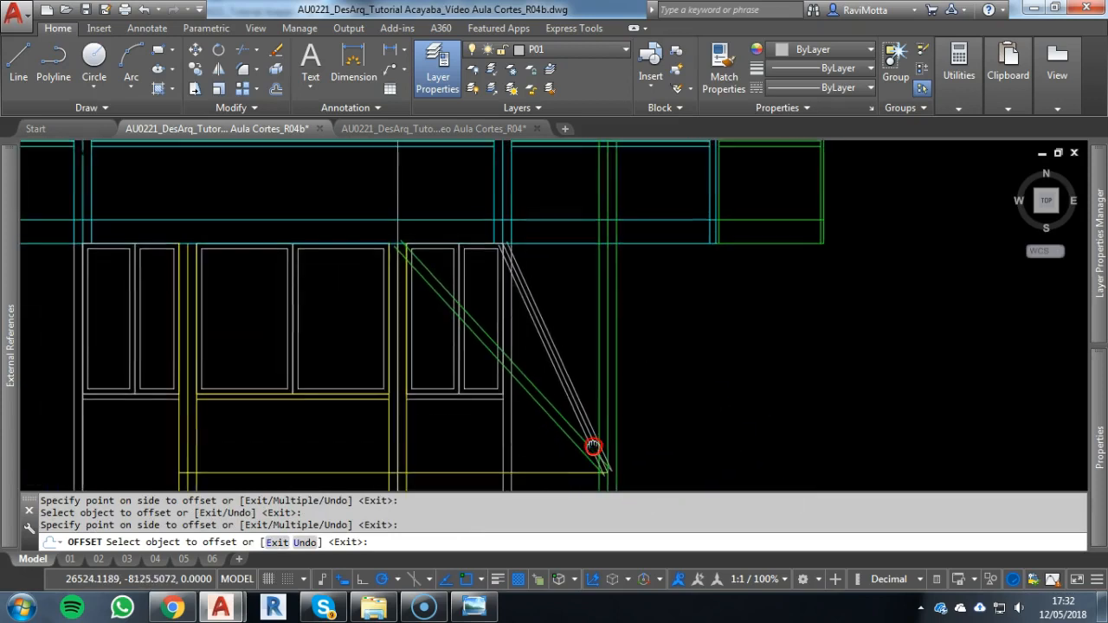
pyautogui.scroll(4, 593, 447)
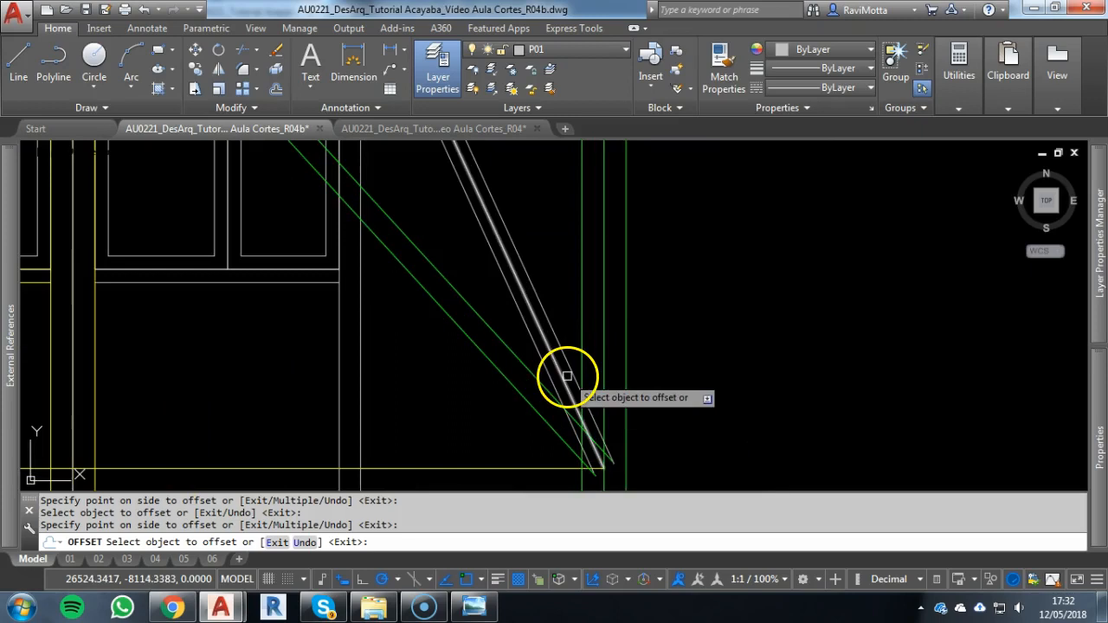
pyautogui.scroll(5, 597, 477)
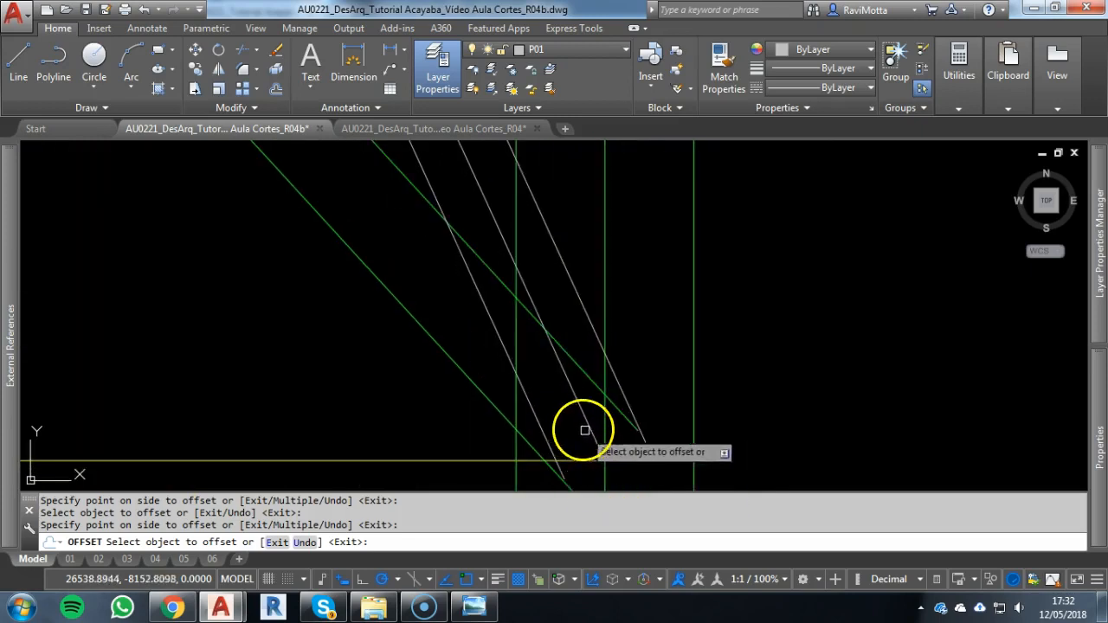
pyautogui.press('Escape')
pyautogui.press('Escape')
pyautogui.press('Escape')
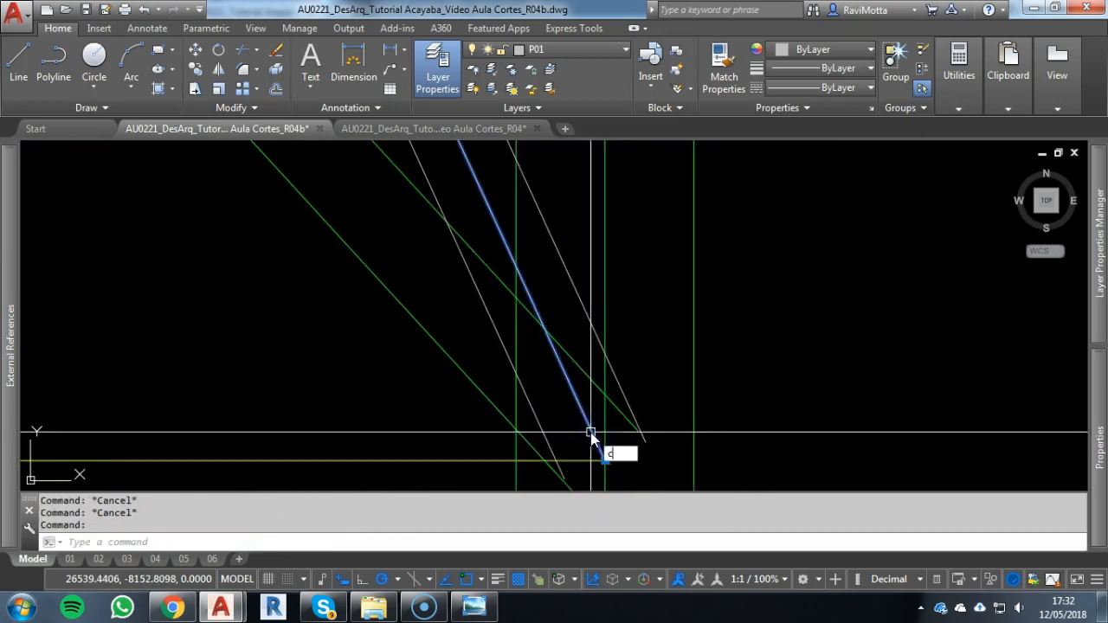
# Copy the steeper strut's axis to the intersection of the column's left edge and the upper base line, and erase the left offset line
pyautogui.write('co')
pyautogui.press('Return')
pyautogui.click(604, 459)
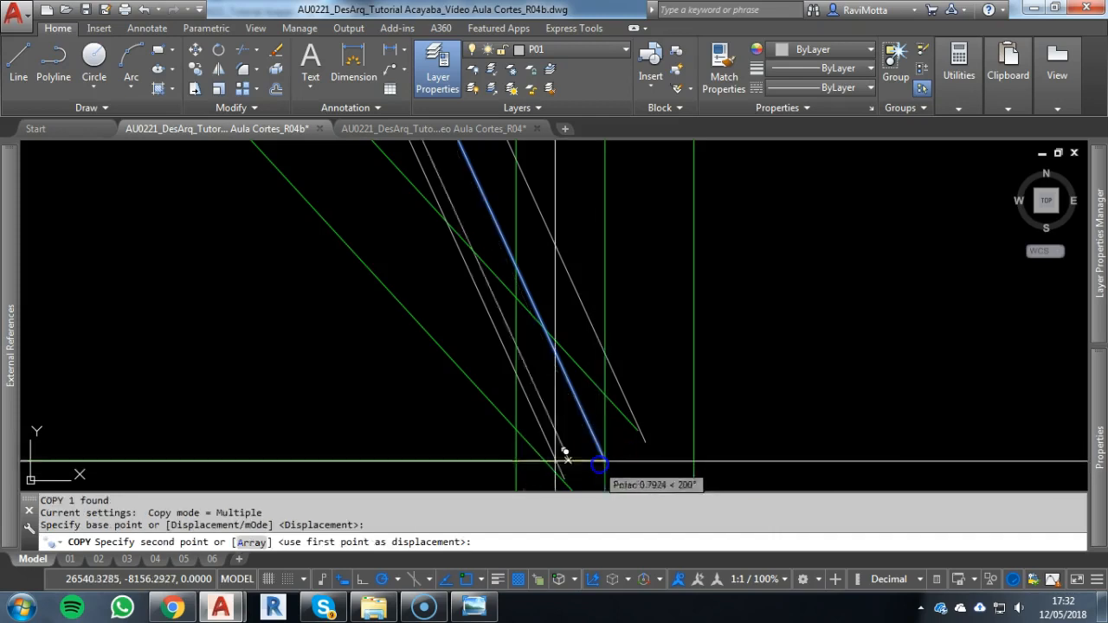
pyautogui.click(517, 460)
pyautogui.scroll(-4, 528, 415)
pyautogui.press('Escape')
pyautogui.press('Escape')
pyautogui.press('Escape')
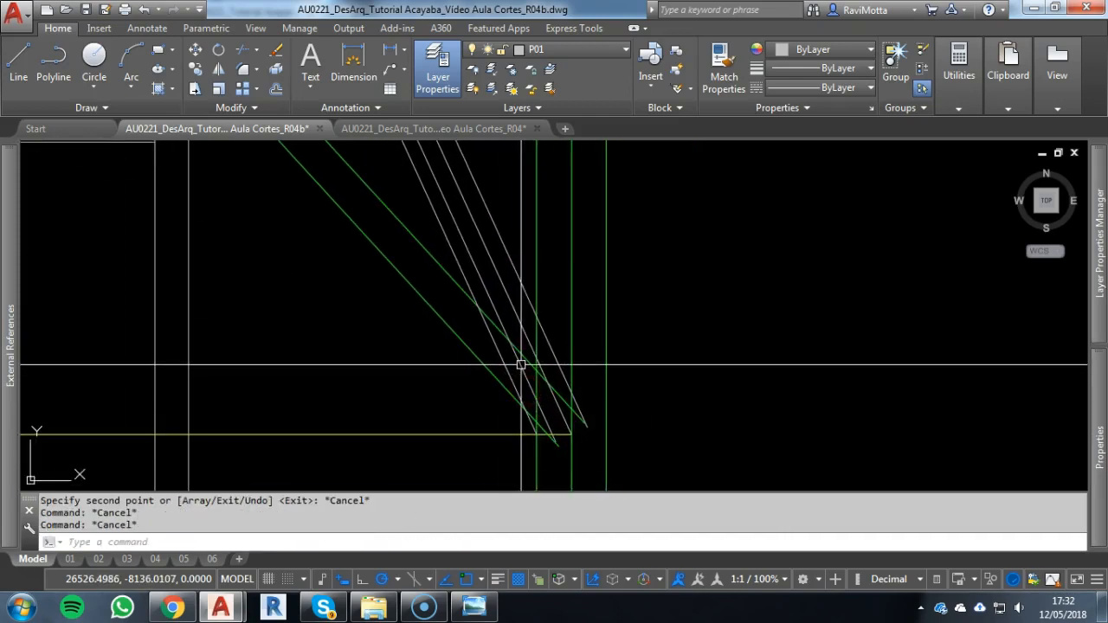
pyautogui.click(537, 387)
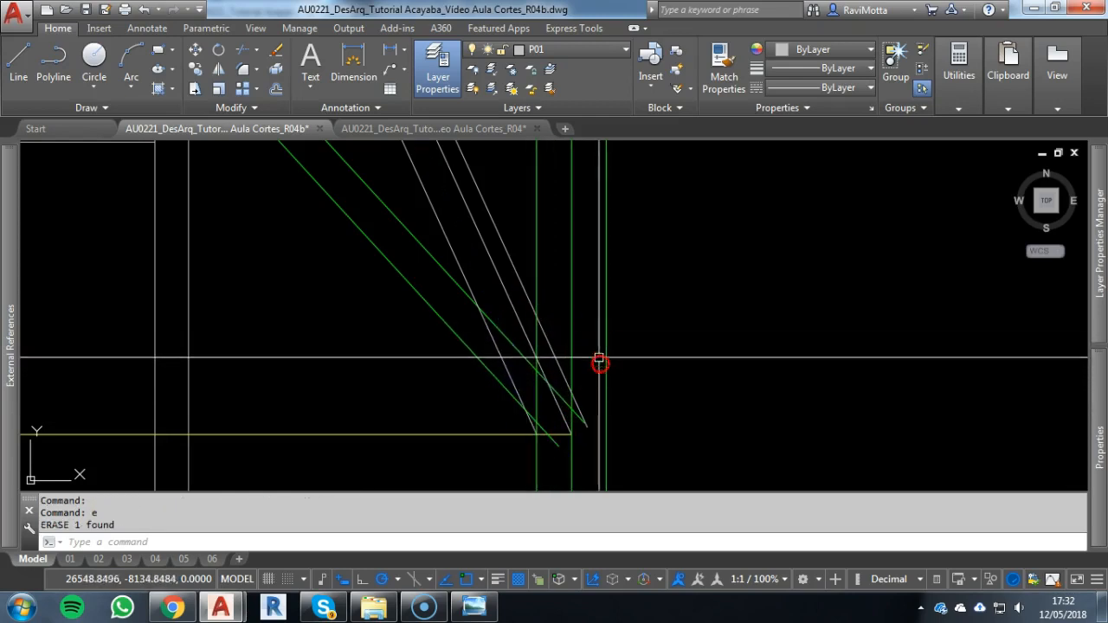
pyautogui.press('Escape')
pyautogui.press('Escape')
# Copy the steeper strut's axis 10 upward and erase the right offset line
pyautogui.click(526, 329)
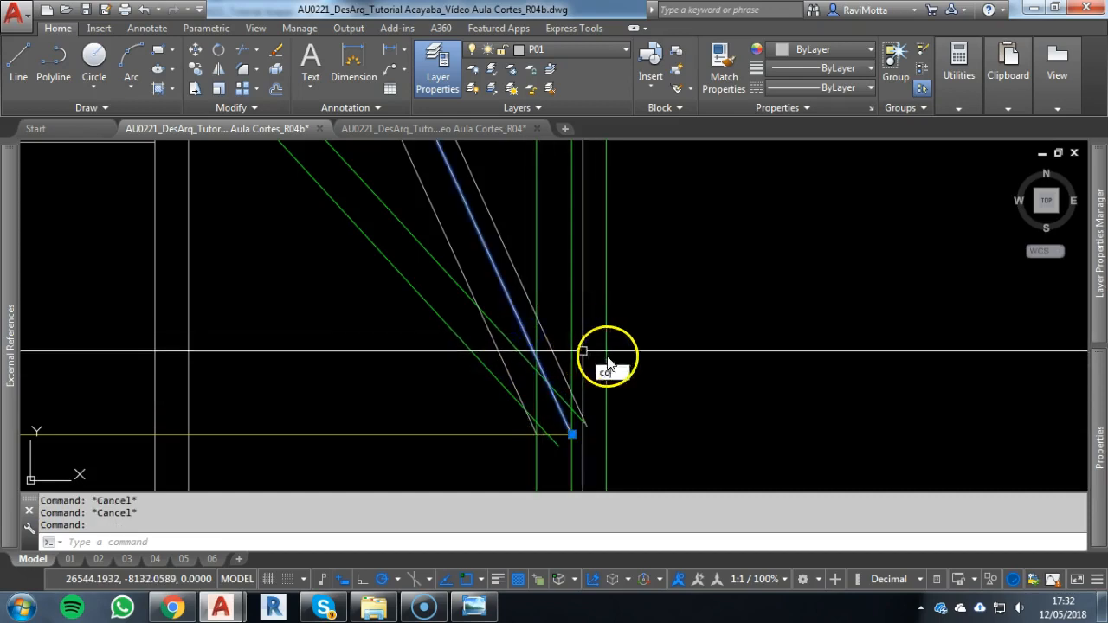
pyautogui.press('Return')
pyautogui.click(657, 422)
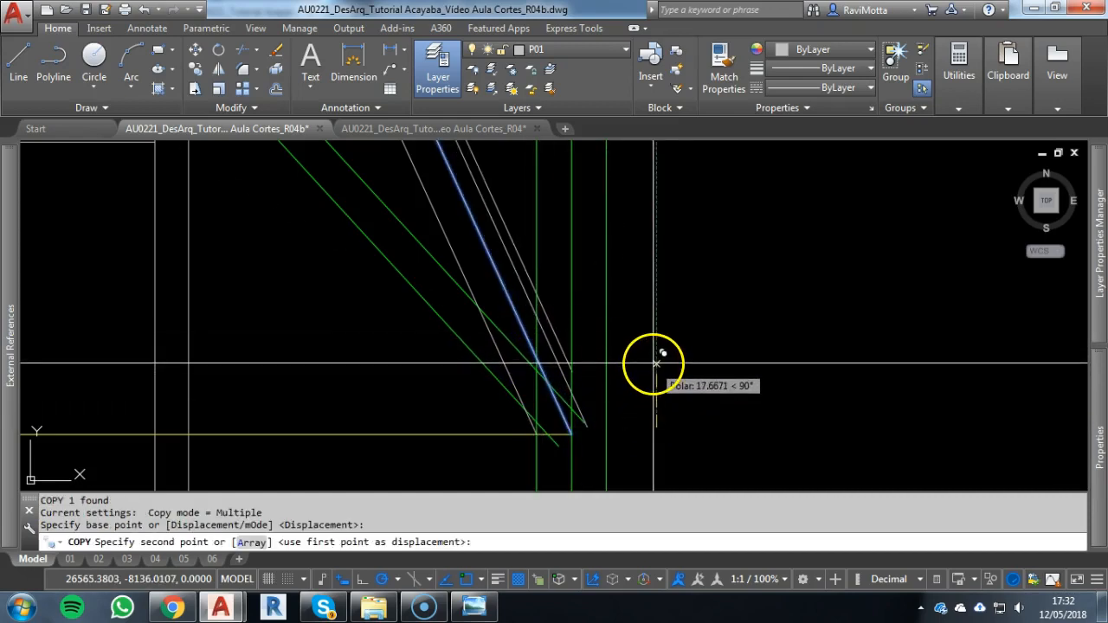
pyautogui.write('10')
pyautogui.press('Return')
pyautogui.press('Escape')
pyautogui.press('Escape')
pyautogui.press('Escape')
pyautogui.scroll(3, 627, 391)
pyautogui.click(547, 352)
# Match the steeper strut's three lines to the properties of the first green diagonal strut
pyautogui.scroll(-5, 701, 336)
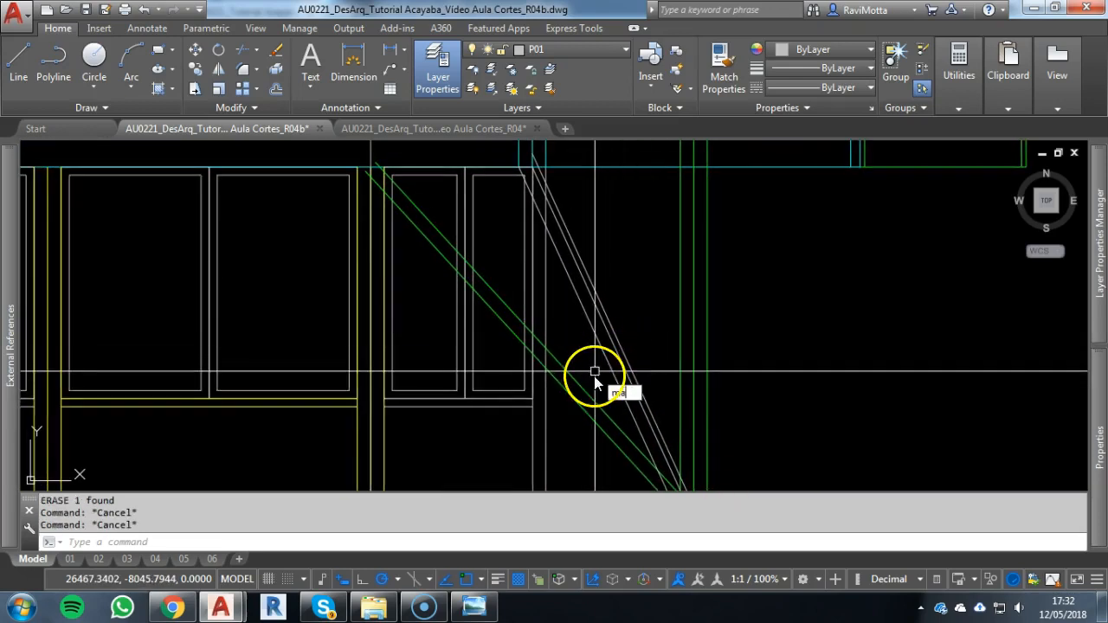
pyautogui.click(585, 384)
pyautogui.click(662, 315)
pyautogui.click(610, 379)
pyautogui.press('Escape')
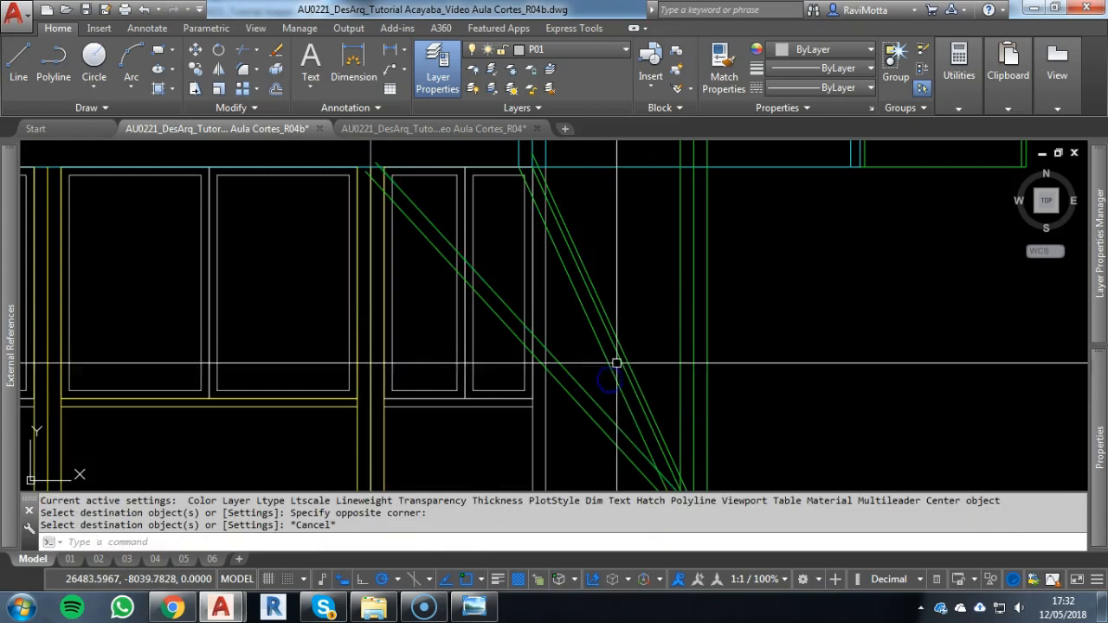
# Compare the two façade struts with the diagonal supports around the right column in the plan
pyautogui.scroll(-2, 628, 371)
pyautogui.scroll(2, 647, 444)
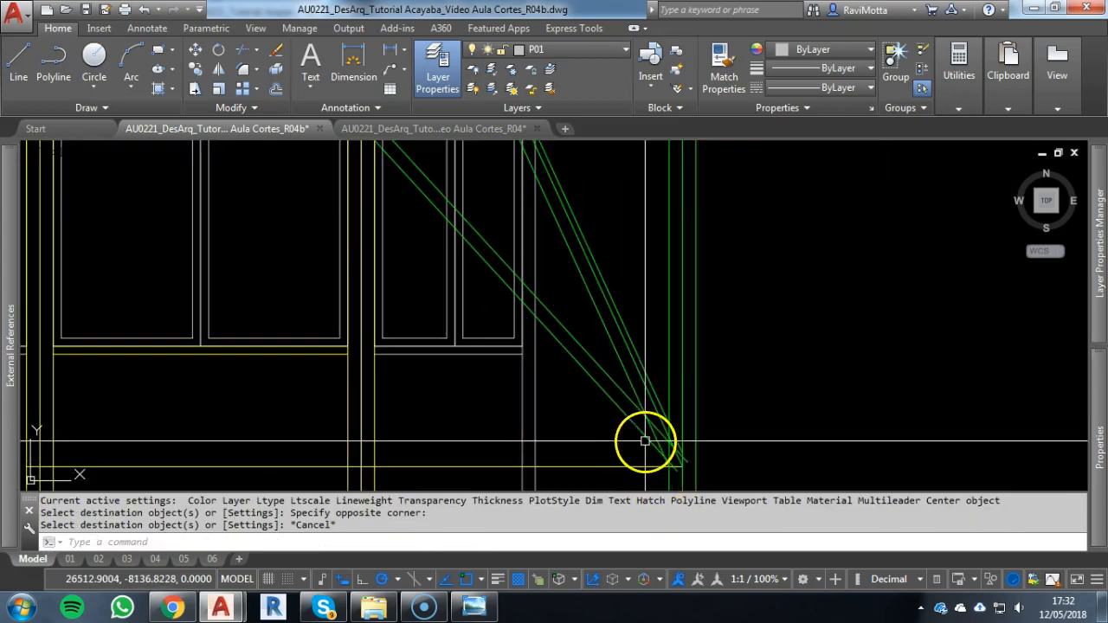
pyautogui.scroll(2, 614, 329)
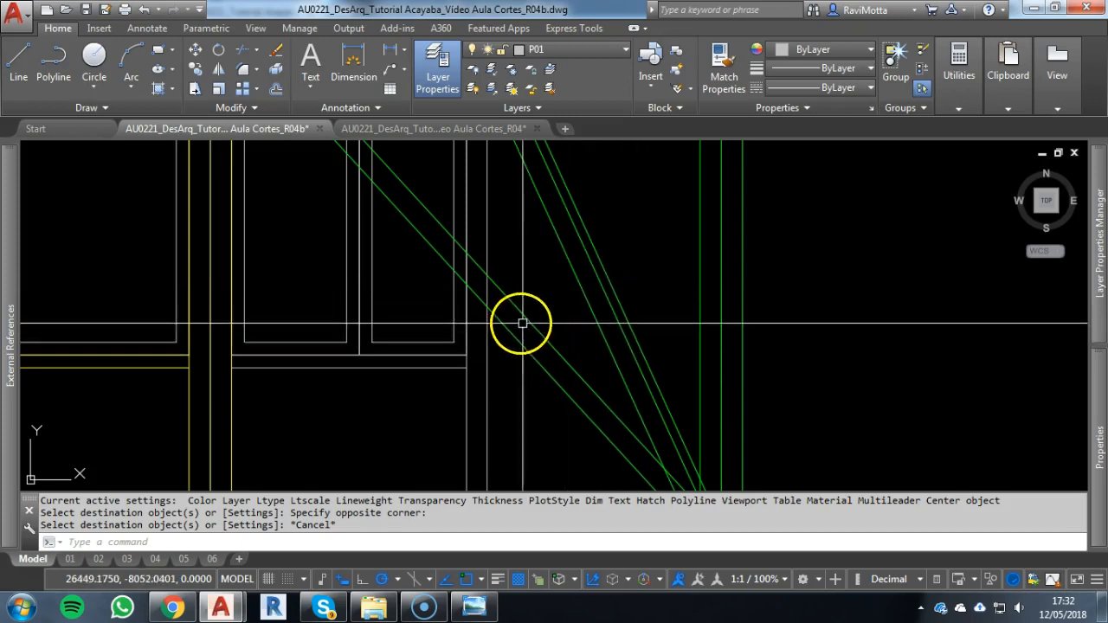
pyautogui.scroll(-5, 528, 364)
pyautogui.moveTo(529, 364); pyautogui.dragTo(629, 574, button='middle')
pyautogui.moveTo(644, 336); pyautogui.dragTo(633, 609, button='middle')
pyautogui.scroll(7, 620, 229)
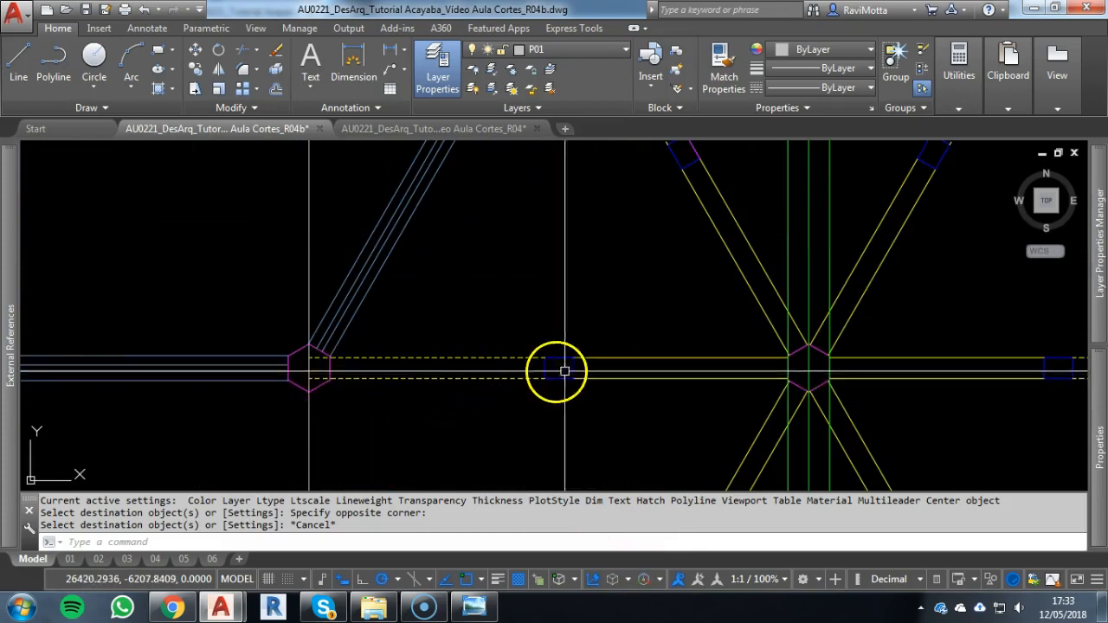
pyautogui.scroll(-3, 631, 374)
pyautogui.moveTo(680, 383); pyautogui.dragTo(623, 218, button='middle')
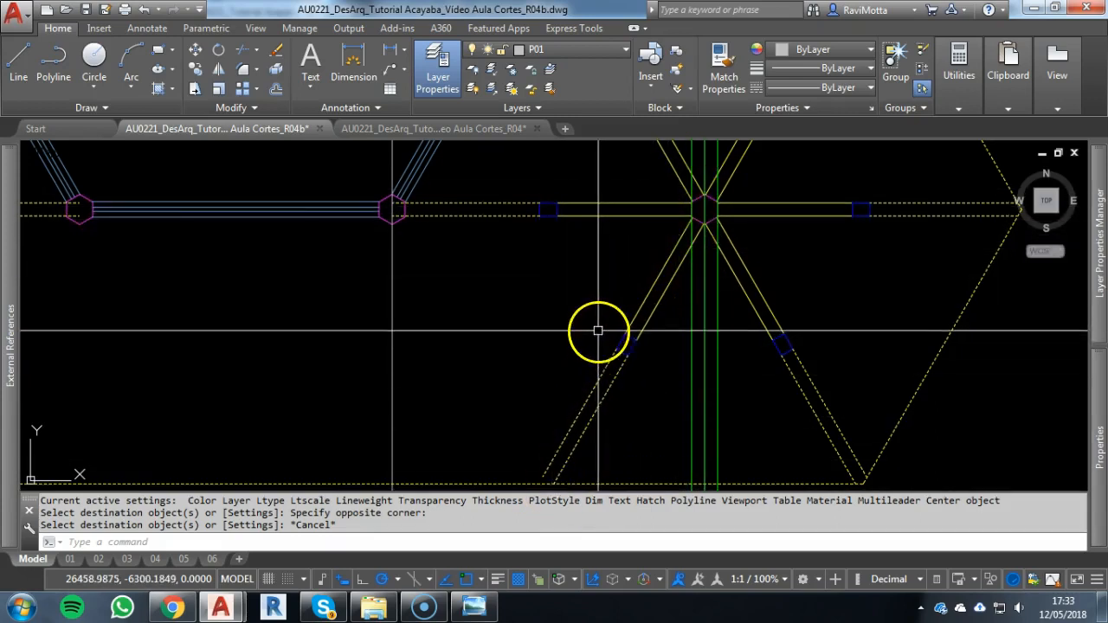
pyautogui.scroll(-8, 594, 319)
pyautogui.moveTo(579, 365); pyautogui.dragTo(584, 125, button='middle')
pyautogui.scroll(4, 609, 482)
pyautogui.scroll(2, 576, 399)
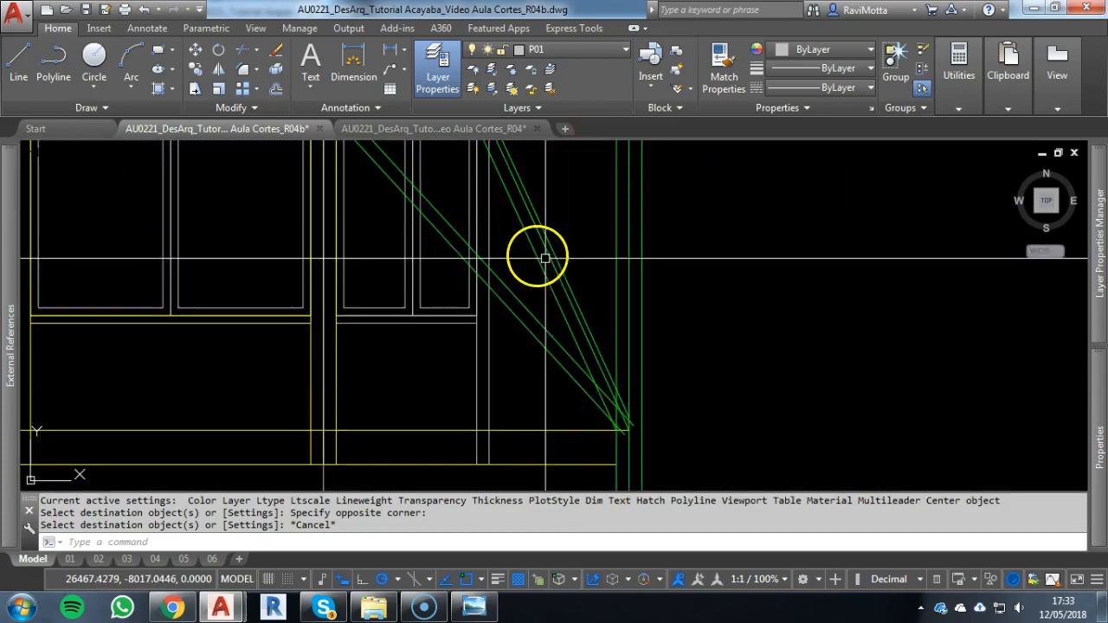
# Trim the lower ends of the shallower strut's two lines at the steeper strut's left edge
pyautogui.moveTo(561, 267); pyautogui.dragTo(558, 281, button='middle')
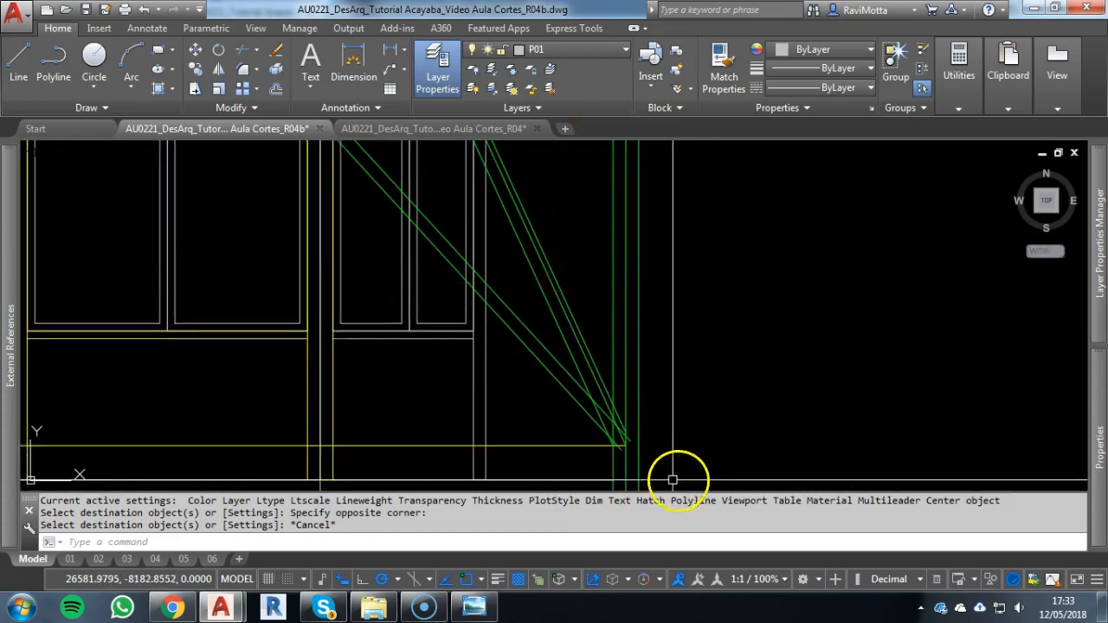
pyautogui.scroll(2, 615, 465)
pyautogui.scroll(2, 625, 433)
pyautogui.press('Escape')
pyautogui.press('Escape')
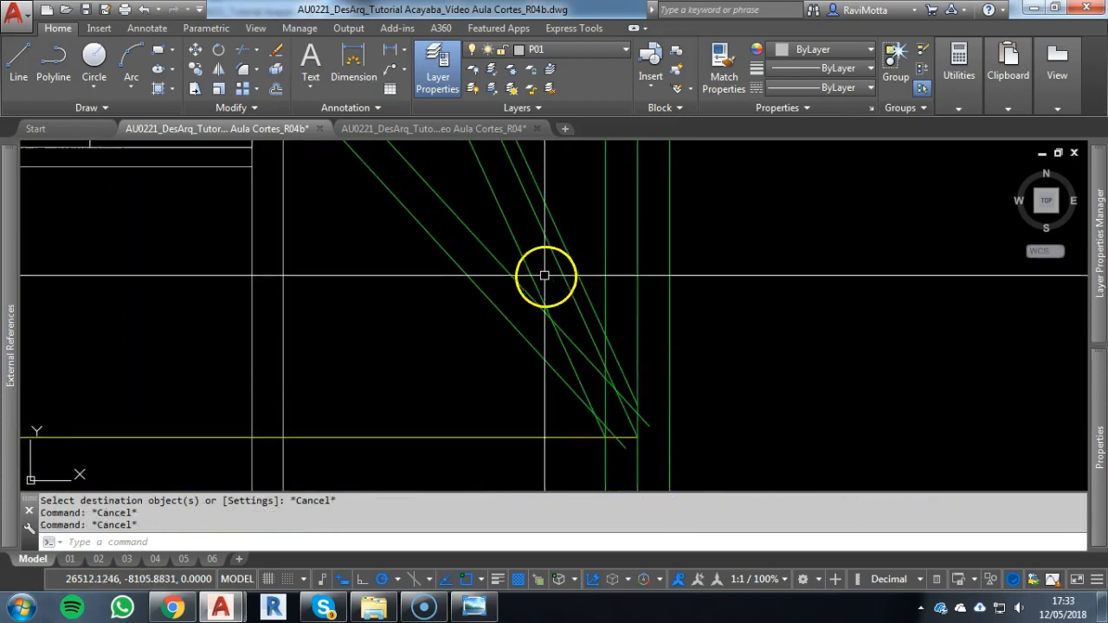
pyautogui.write('tr')
pyautogui.press('Return')
pyautogui.press('Return')
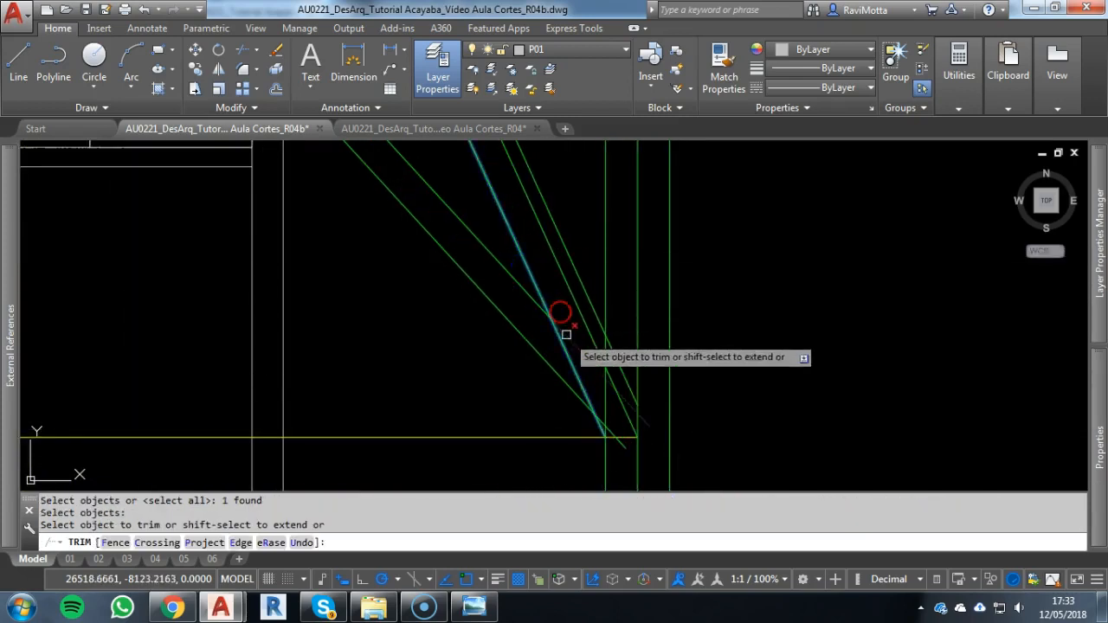
pyautogui.click(572, 341)
pyautogui.scroll(1, 607, 436)
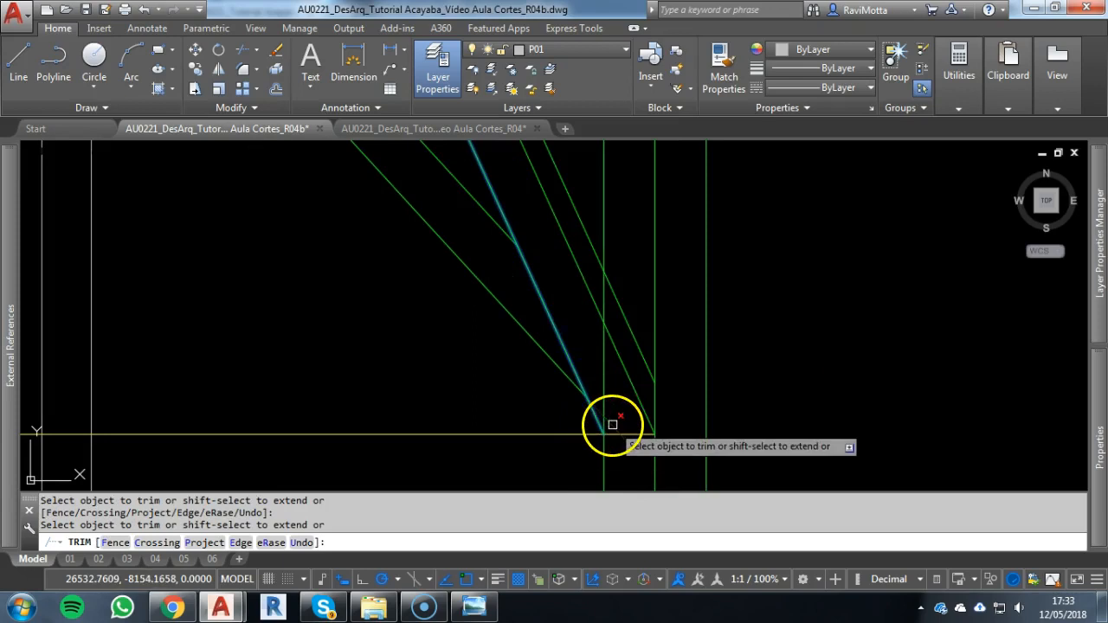
pyautogui.scroll(2, 623, 371)
# Trim the column's left edge where it passes between the steeper strut's lines
pyautogui.press('Escape')
pyautogui.press('Return')
pyautogui.press('Return')
pyautogui.scroll(-2, 596, 366)
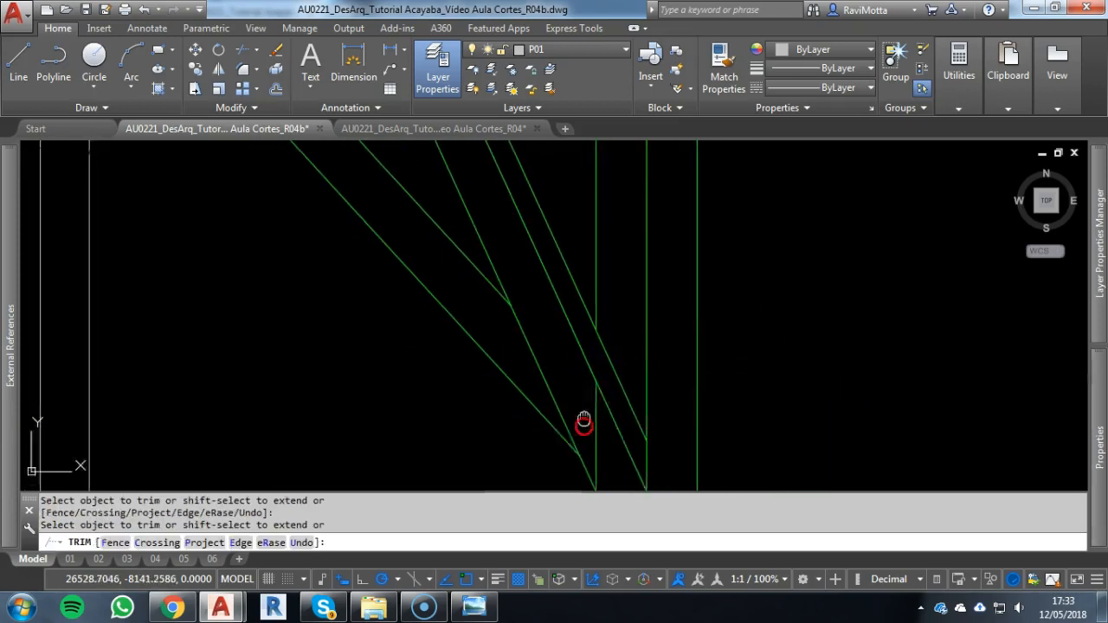
pyautogui.moveTo(583, 419); pyautogui.dragTo(580, 334, button='middle')
pyautogui.scroll(-4, 599, 351)
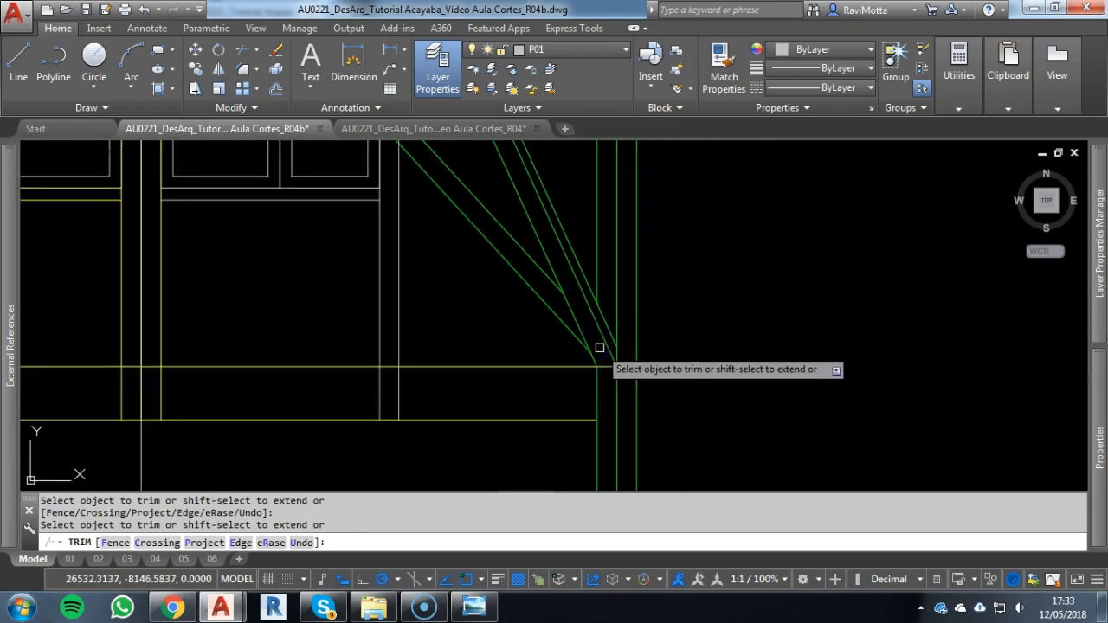
pyautogui.moveTo(620, 413); pyautogui.dragTo(632, 433, button='middle')
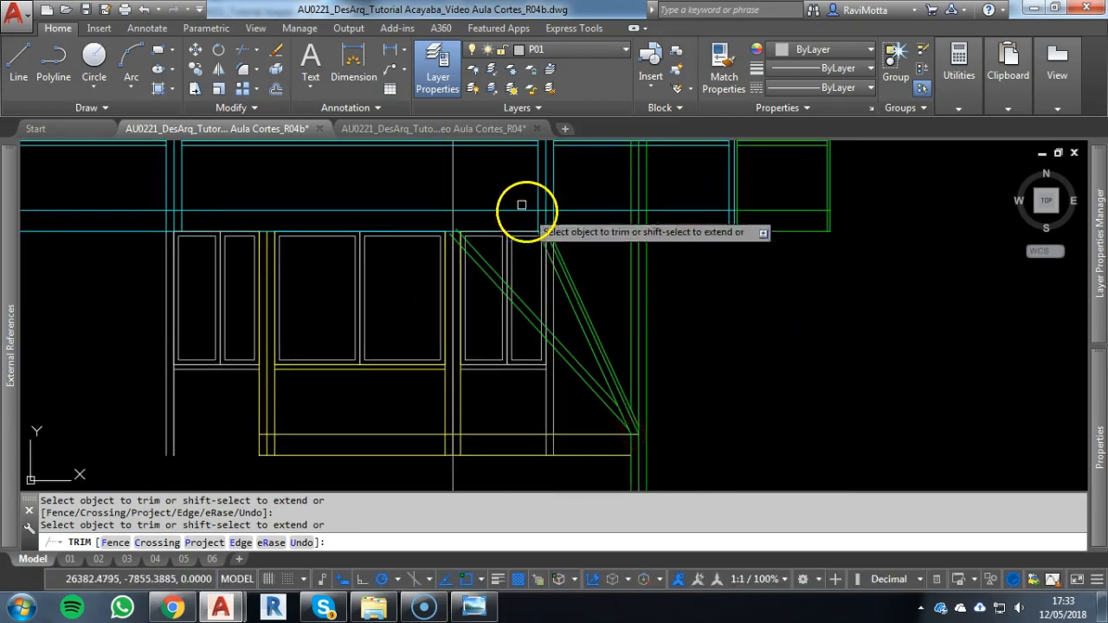
# Trim the upper ends of both diagonal struts that project above the upper floor beam's lower line
pyautogui.scroll(3, 524, 212)
pyautogui.press('Escape')
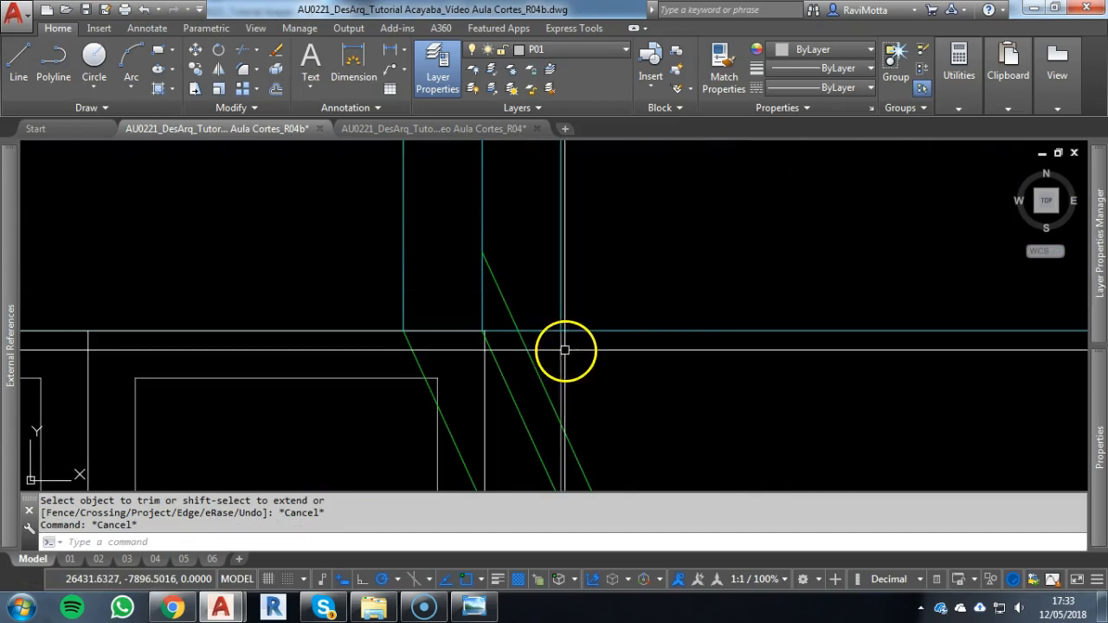
pyautogui.write('tr')
pyautogui.press('Return')
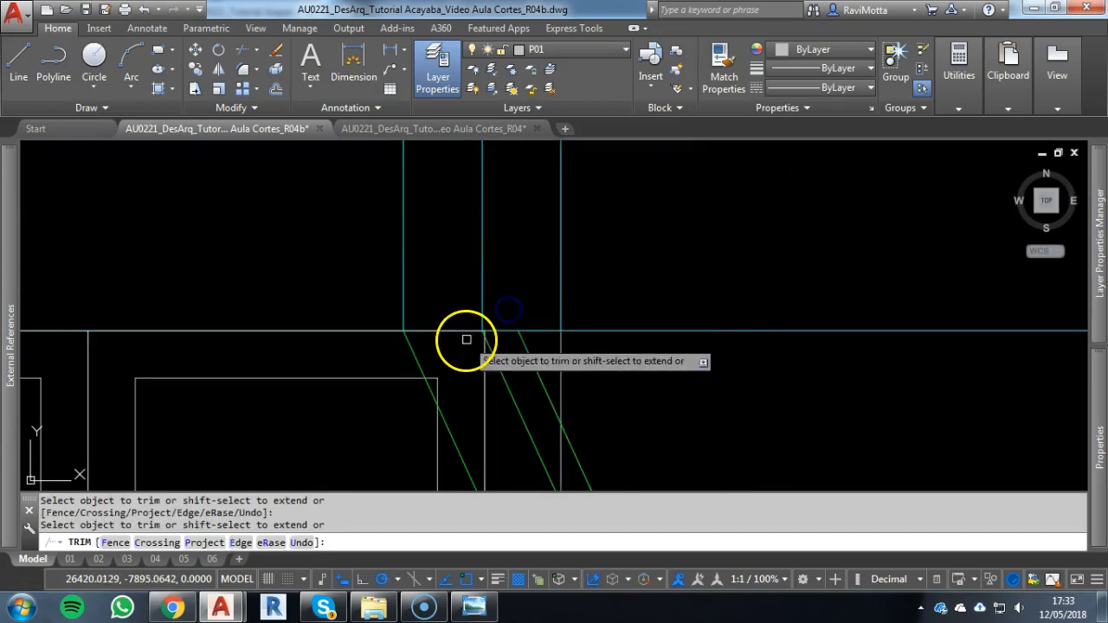
pyautogui.scroll(4, 467, 339)
pyautogui.scroll(-10, 442, 305)
pyautogui.moveTo(487, 292); pyautogui.dragTo(653, 259, button='middle')
pyautogui.scroll(6, 369, 258)
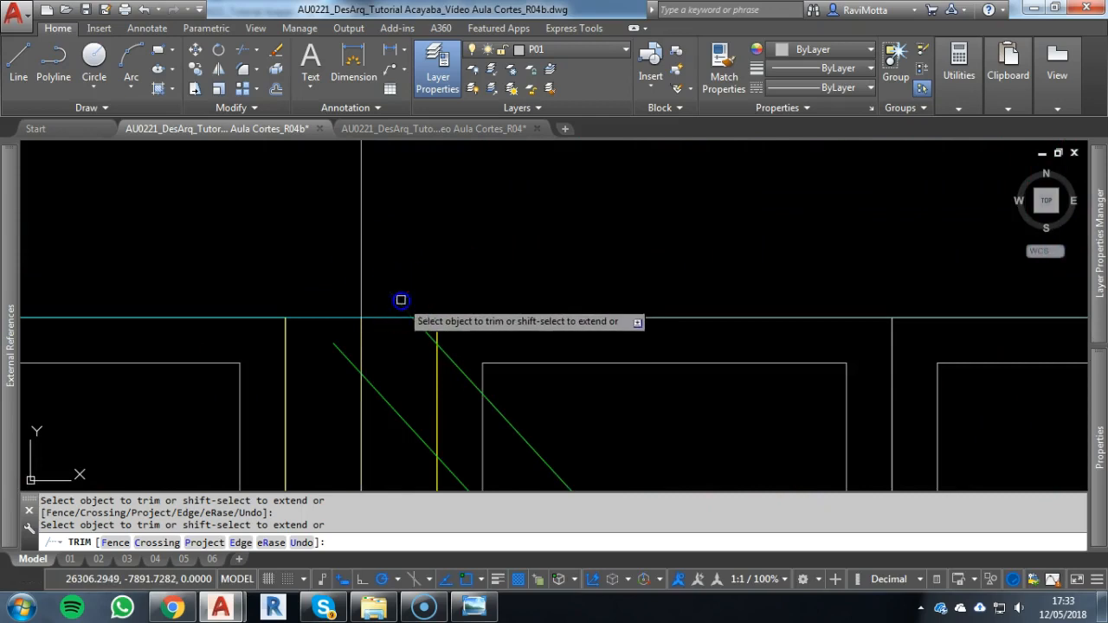
pyautogui.scroll(-3, 449, 310)
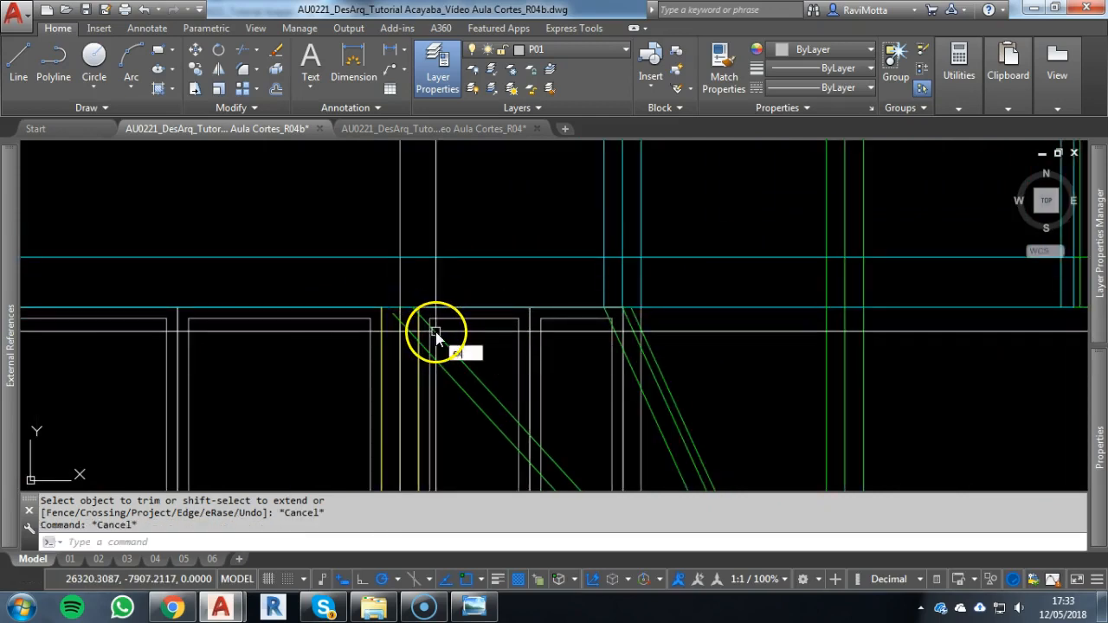
# Extend the shallower strut's lower line up to the underside of the upper floor beam
pyautogui.write('ex')
pyautogui.press('Return')
pyautogui.press('Return')
pyautogui.press('Escape')
pyautogui.press('Escape')
pyautogui.scroll(-4, 527, 384)
pyautogui.moveTo(522, 379); pyautogui.dragTo(486, 261, button='middle')
pyautogui.scroll(1, 541, 269)
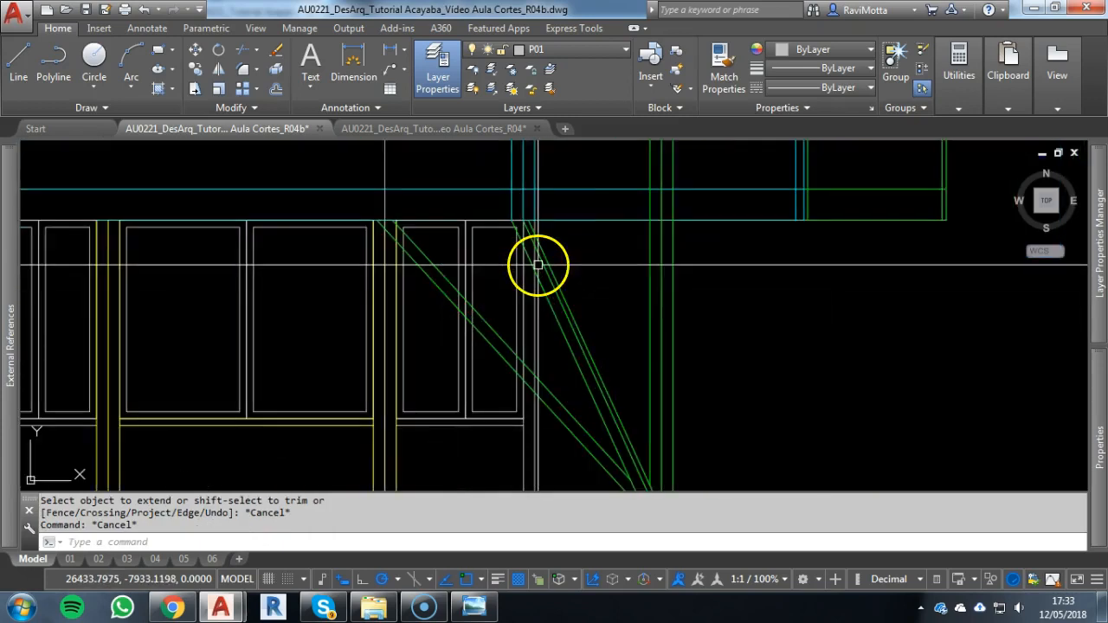
pyautogui.press('Escape')
pyautogui.scroll(1, 562, 338)
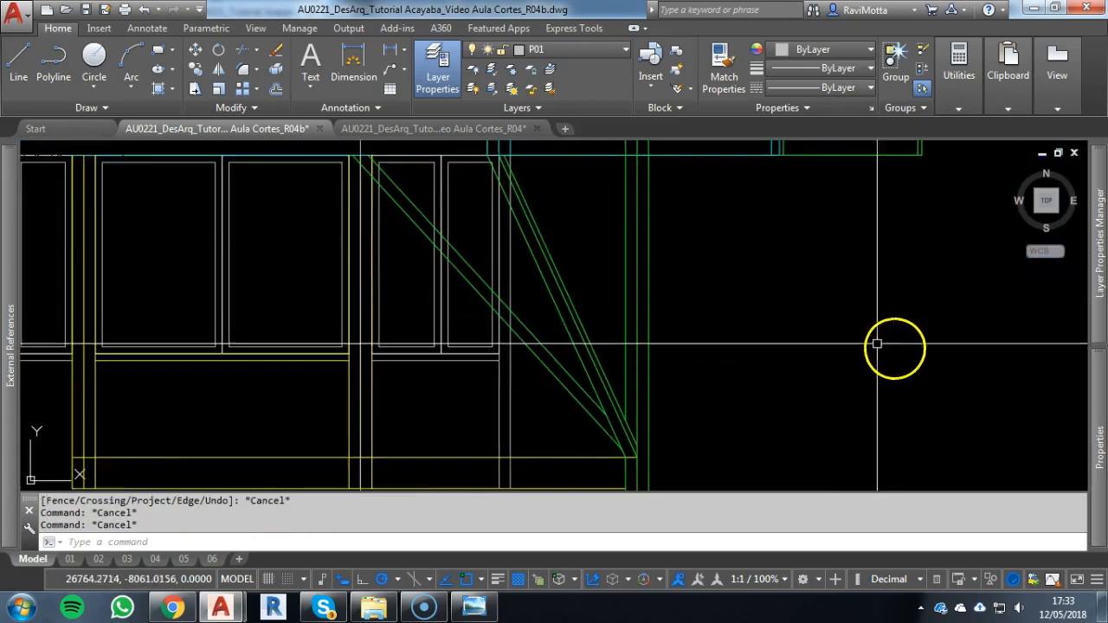
# Mirror the five diagonal strut lines about the right column's central axis, keeping the originals
pyautogui.click(576, 259)
pyautogui.click(566, 371)
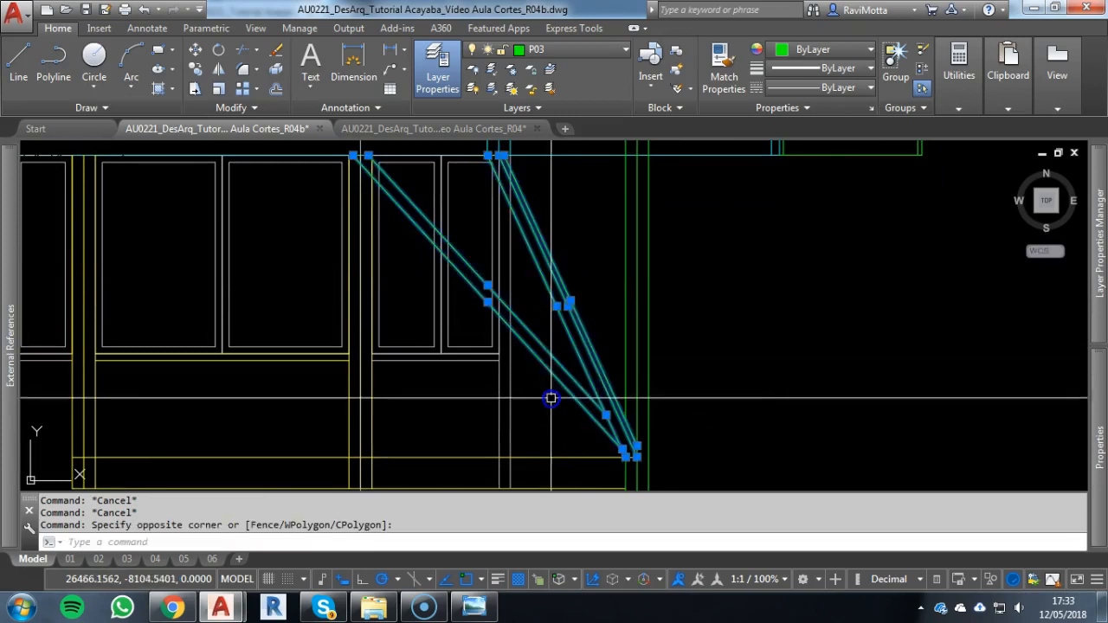
pyautogui.write('mi')
pyautogui.press('Return')
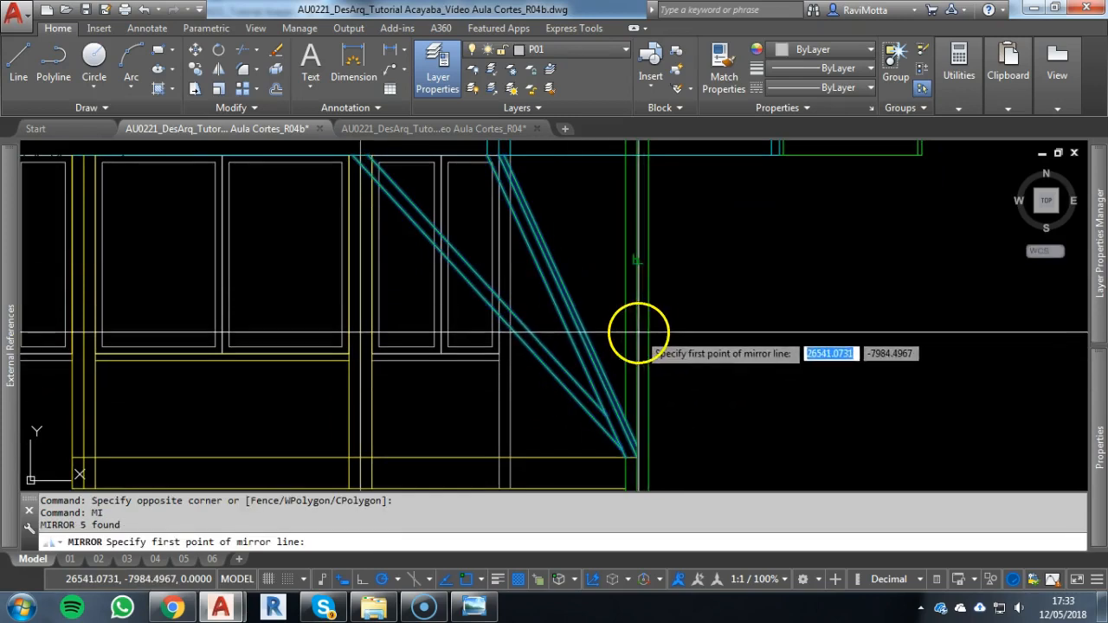
pyautogui.click(637, 155)
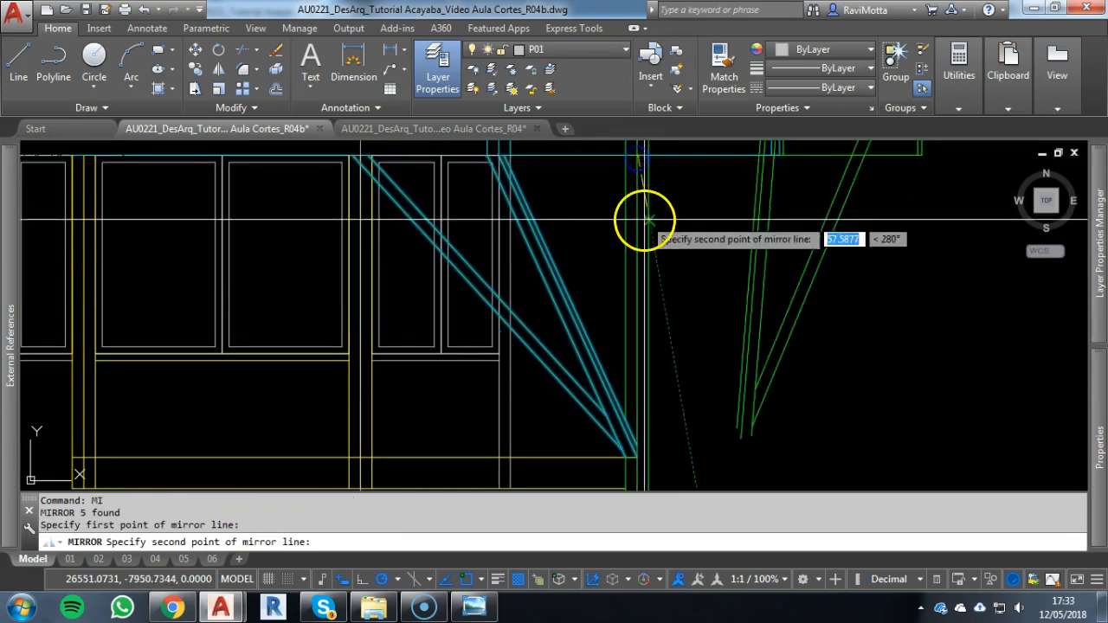
pyautogui.scroll(-2, 644, 223)
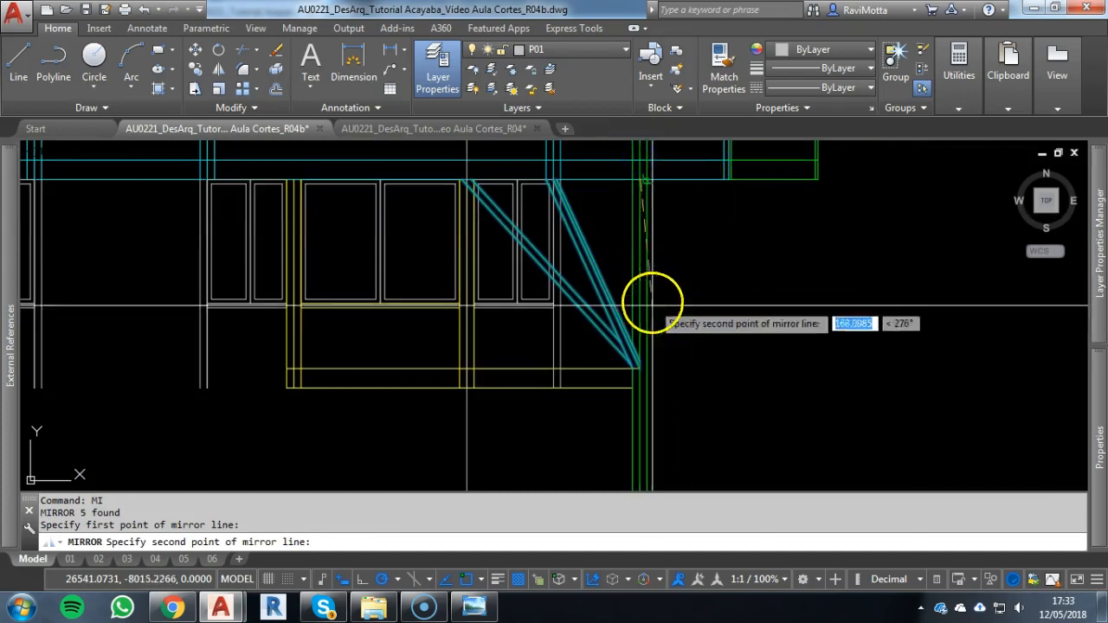
pyautogui.click(640, 465)
pyautogui.press('Return')
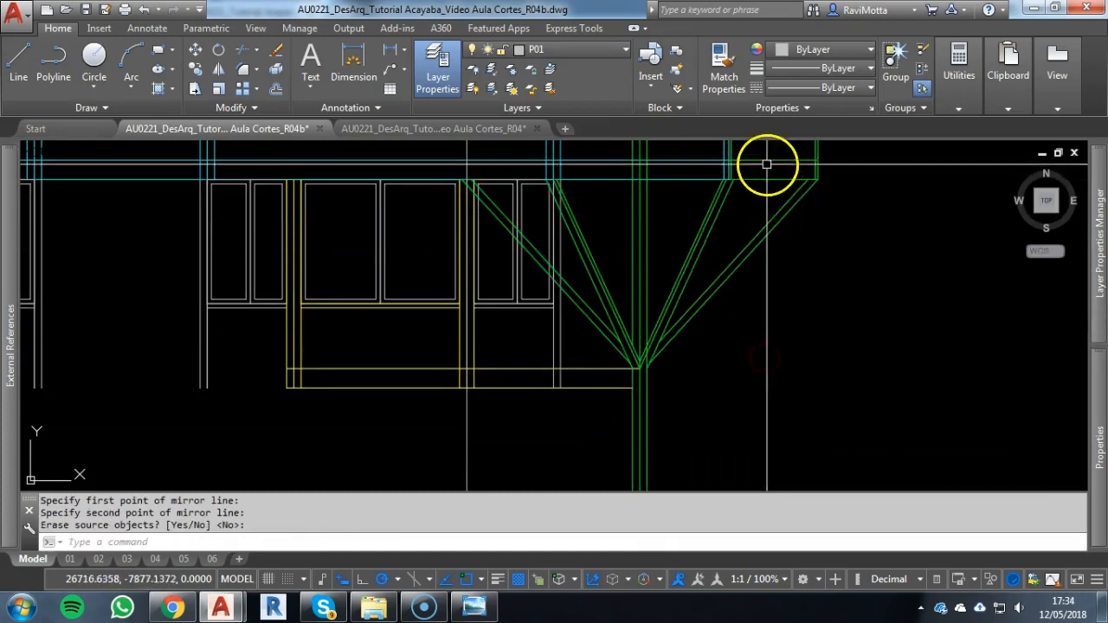
pyautogui.scroll(-2, 669, 356)
pyautogui.moveTo(667, 351); pyautogui.dragTo(627, 302, button='middle')
pyautogui.scroll(4, 624, 336)
pyautogui.press('Escape')
pyautogui.press('Escape')
pyautogui.write('l')
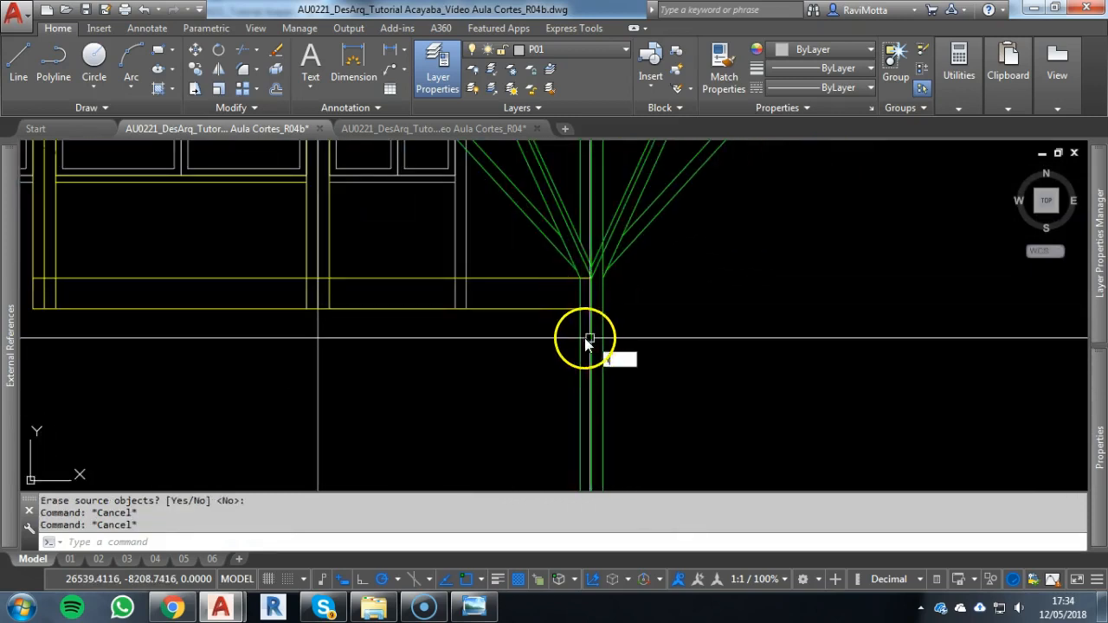
pyautogui.press('Escape')
pyautogui.write('l')
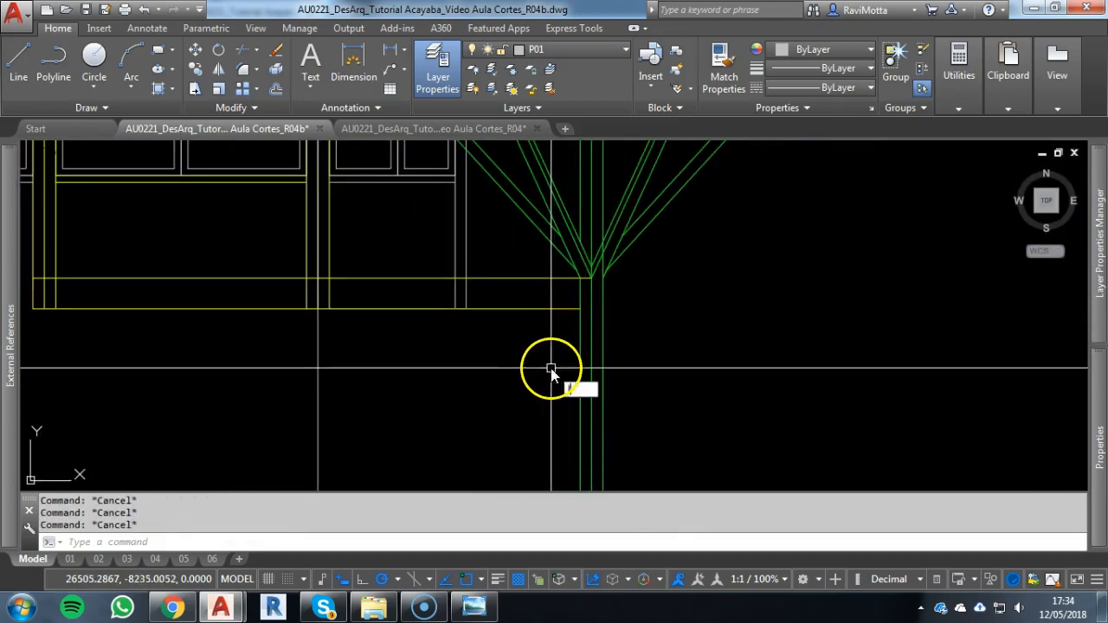
pyautogui.press('Escape')
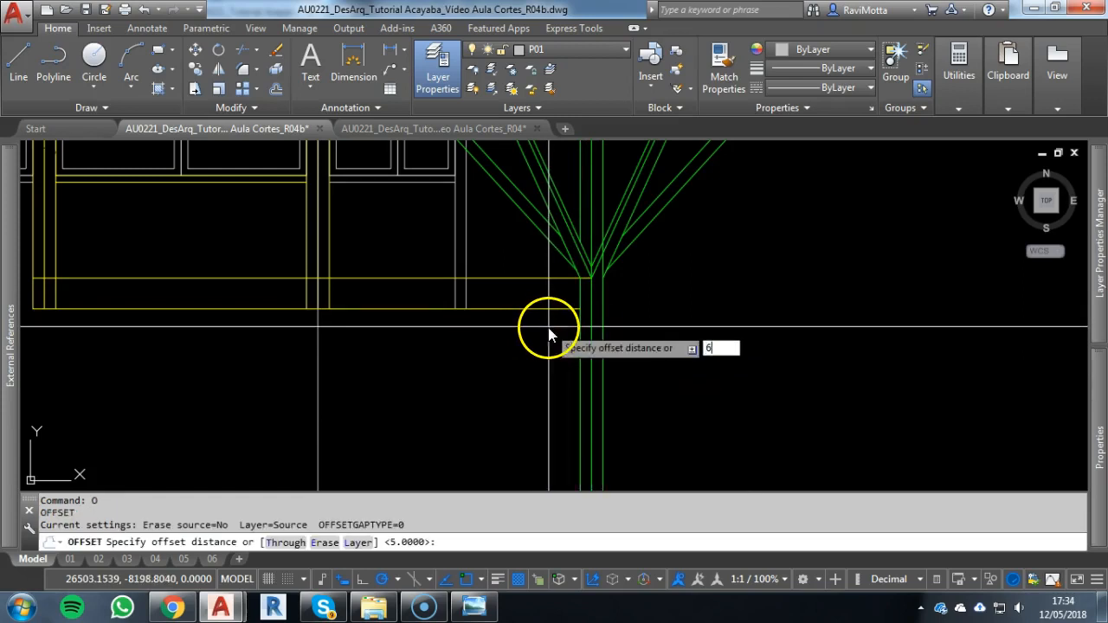
# Draw a horizontal construction line through the top right corner of the foundation pillar in the section, reaching across to the façade's right column
pyautogui.press('Escape')
pyautogui.press('Escape')
pyautogui.scroll(-5, 549, 327)
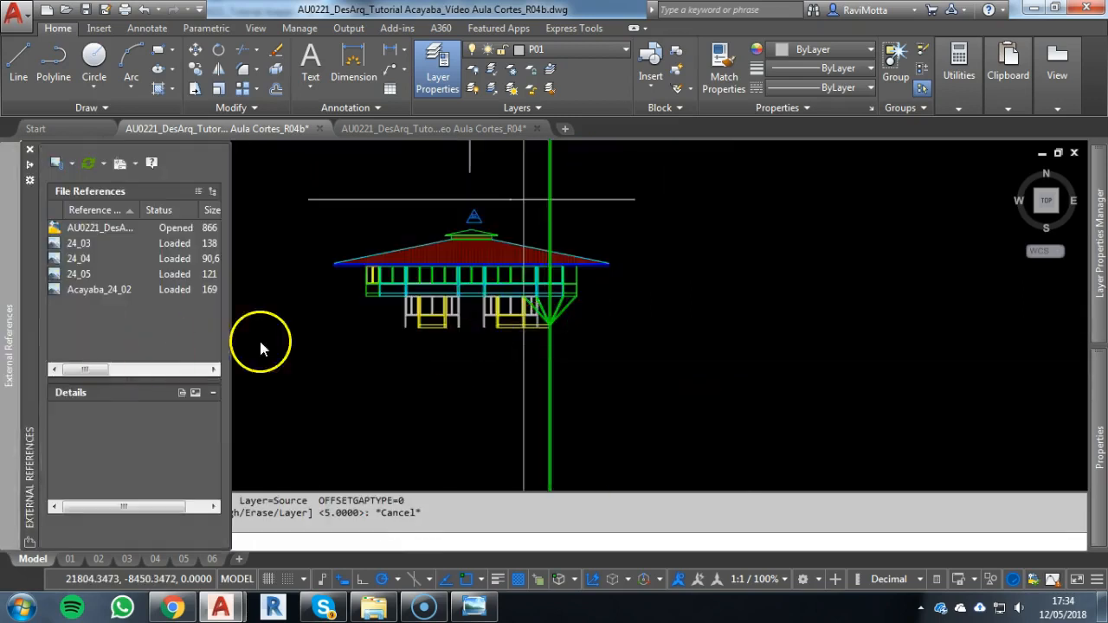
pyautogui.moveTo(309, 341); pyautogui.dragTo(572, 345, button='middle')
pyautogui.scroll(5, 289, 345)
pyautogui.press('Escape')
pyautogui.press('Escape')
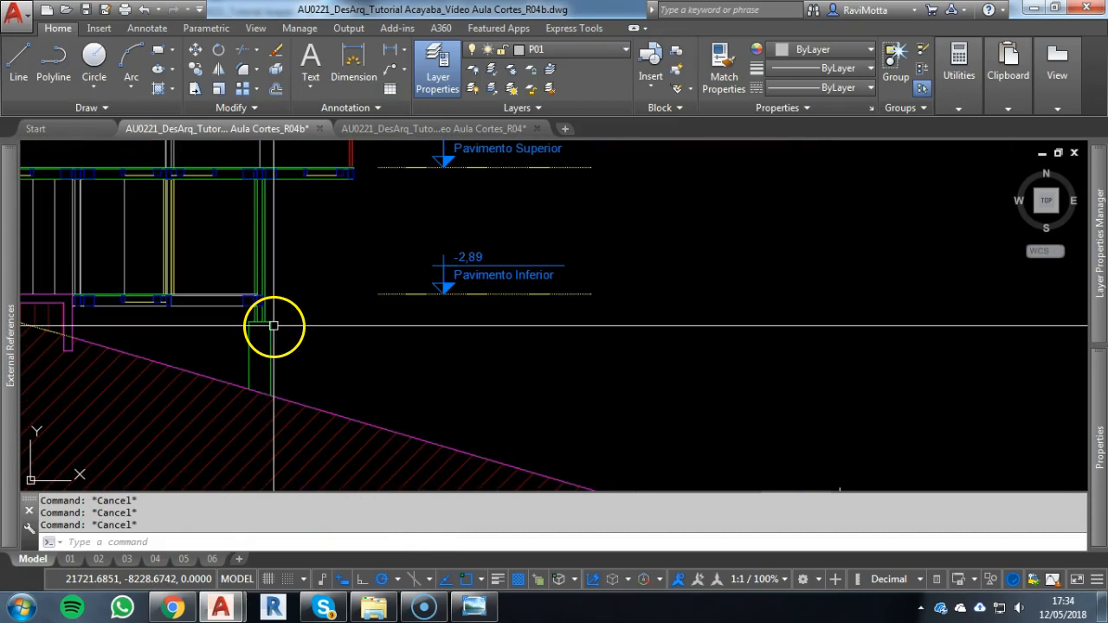
pyautogui.write('xl')
pyautogui.press('Return')
pyautogui.write('h')
pyautogui.press('Return')
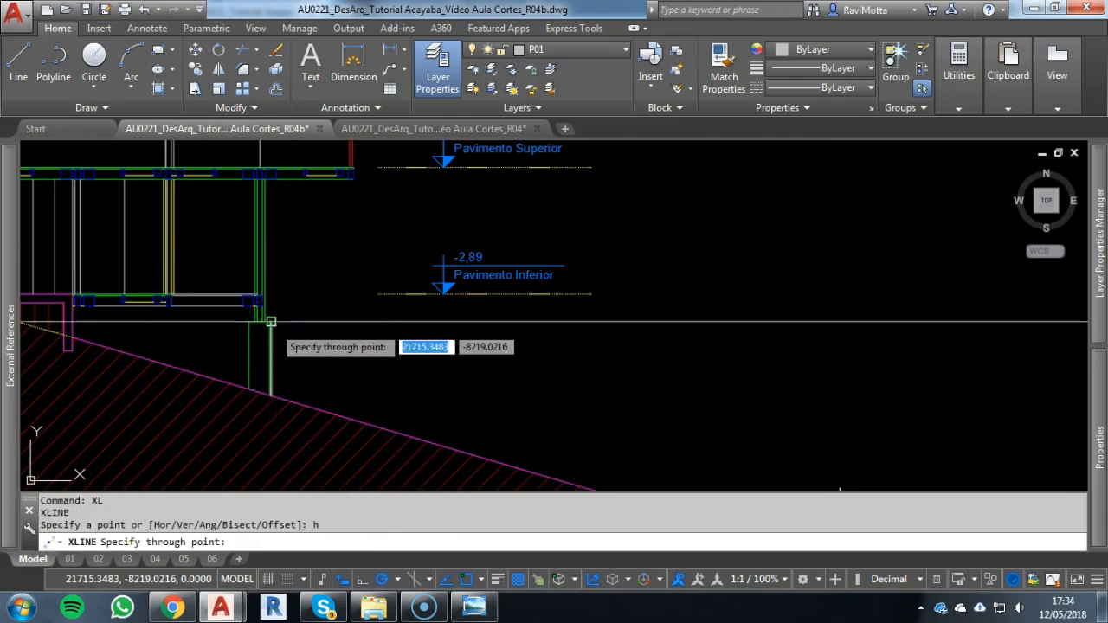
pyautogui.click(270, 322)
pyautogui.scroll(-4, 407, 321)
pyautogui.moveTo(408, 321); pyautogui.dragTo(38, 304, button='middle')
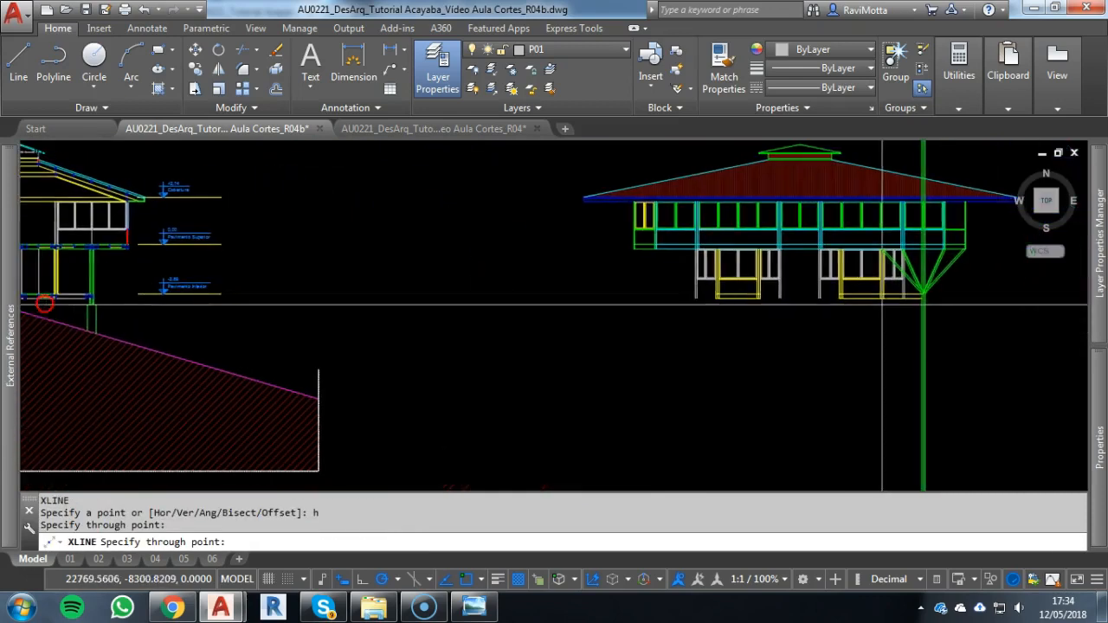
pyautogui.scroll(5, 972, 303)
pyautogui.moveTo(868, 346); pyautogui.dragTo(636, 339, button='middle')
pyautogui.scroll(5, 611, 365)
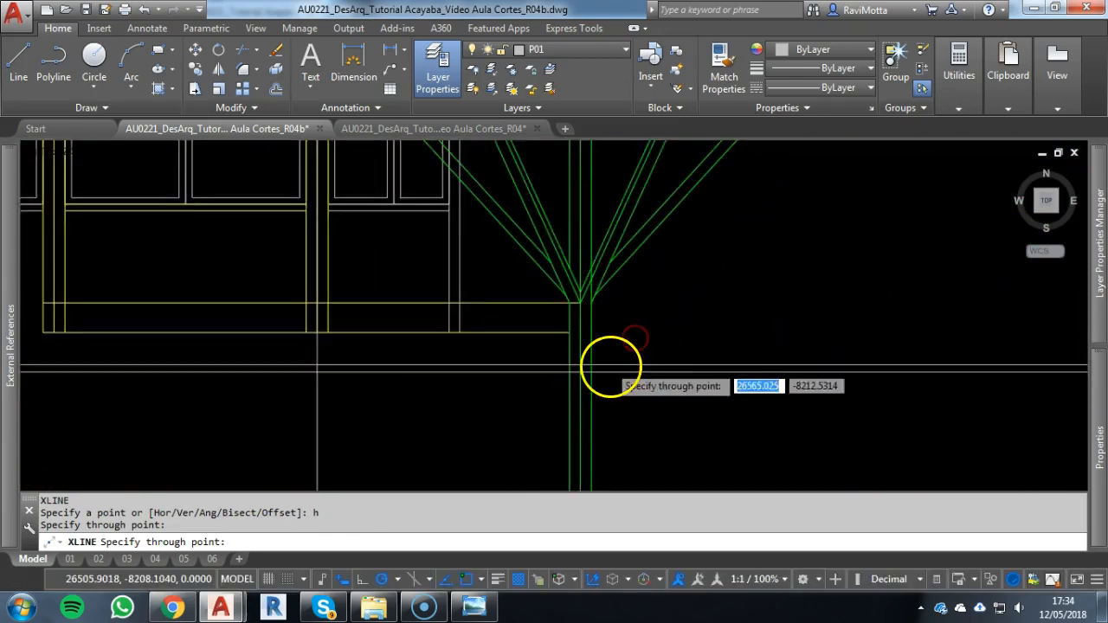
pyautogui.press('Escape')
pyautogui.press('Escape')
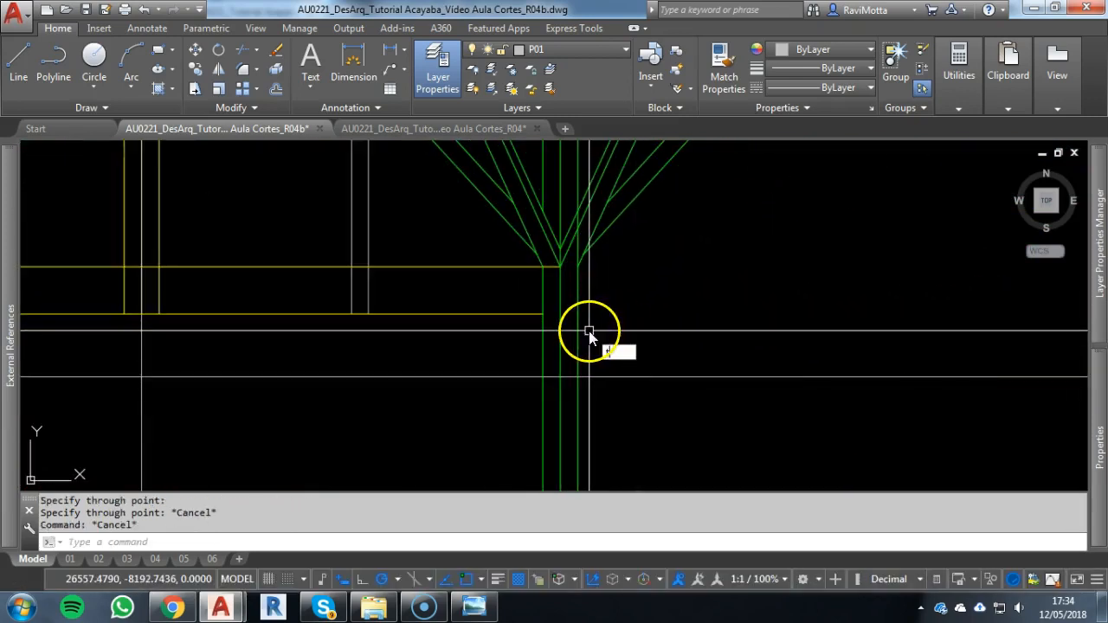
# Trim the right column's three vertical lines below the horizontal construction line
pyautogui.write('tr')
pyautogui.press('Return')
pyautogui.click(602, 376)
pyautogui.scroll(-2, 604, 377)
pyautogui.press('Return')
pyautogui.click(659, 427)
pyautogui.scroll(-2, 525, 438)
pyautogui.press('Escape')
pyautogui.moveTo(574, 235); pyautogui.dragTo(557, 322, button='middle')
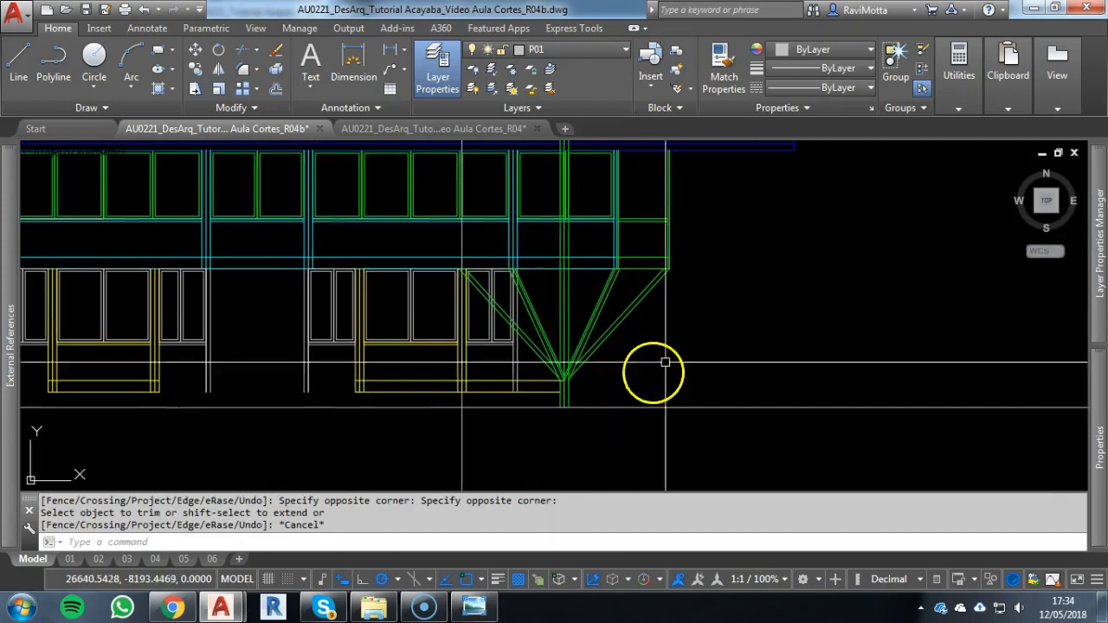
# Trim the ground floor wall and window frame verticals that run between the two edges of the outer left strut
pyautogui.scroll(2, 554, 332)
pyautogui.scroll(3, 552, 335)
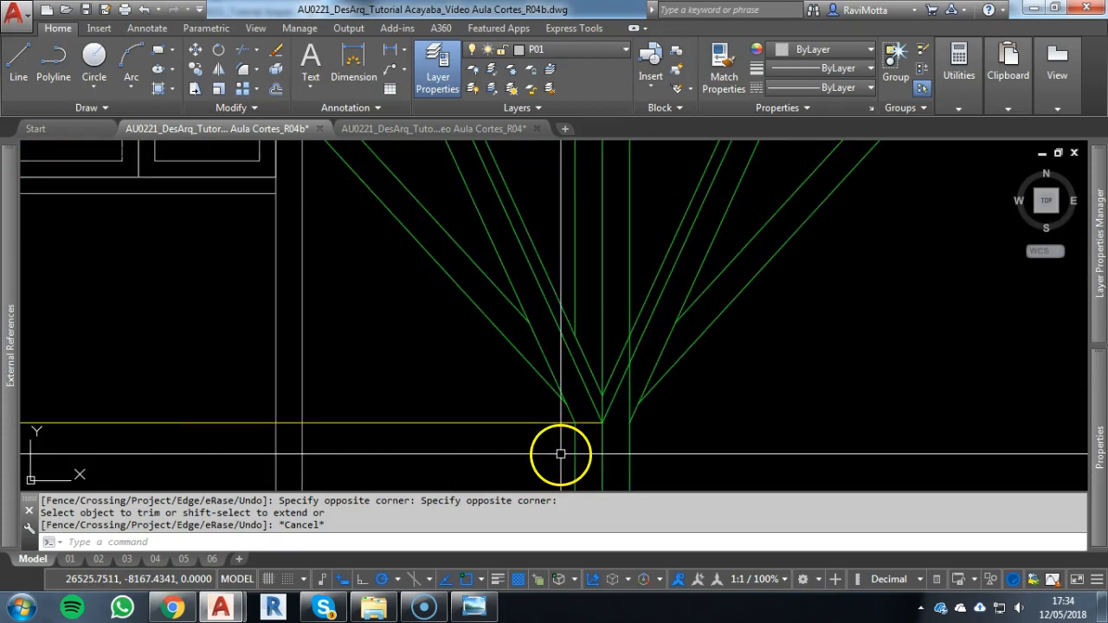
pyautogui.press('Escape')
pyautogui.press('Escape')
pyautogui.scroll(-4, 522, 425)
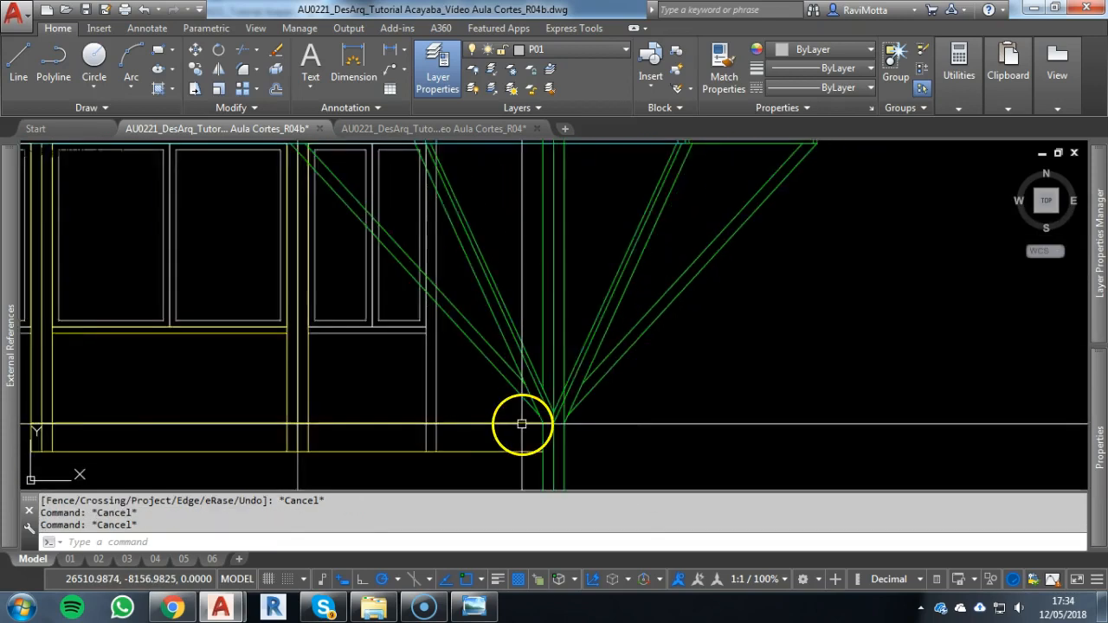
pyautogui.write('tr')
pyautogui.press('space')
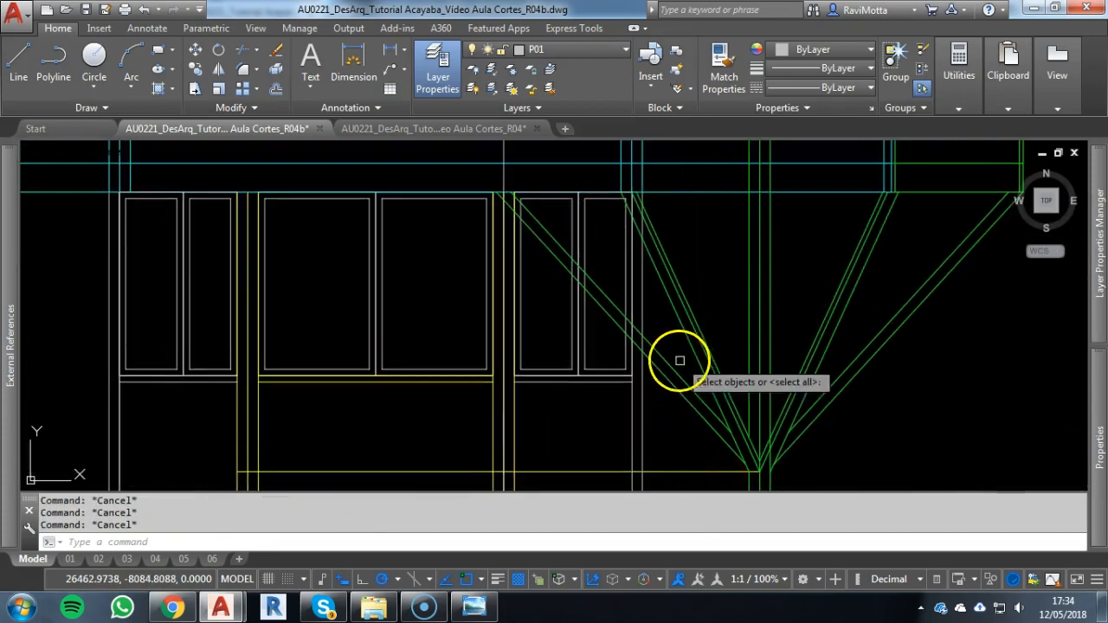
pyautogui.click(673, 346)
pyautogui.click(655, 407)
pyautogui.scroll(5, 648, 349)
pyautogui.press('space')
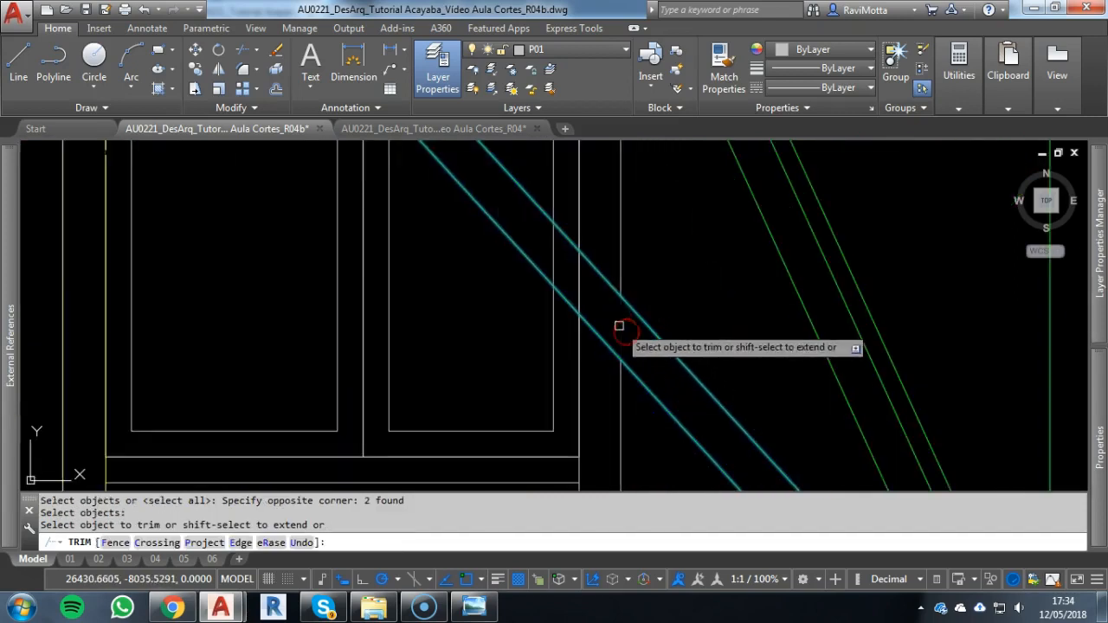
pyautogui.click(578, 277)
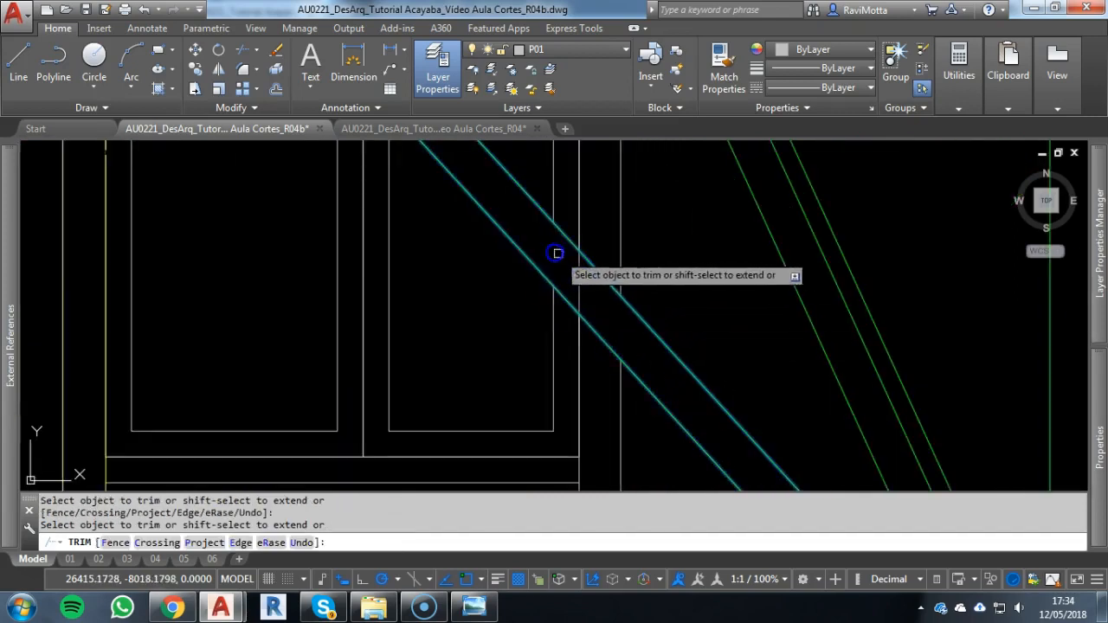
# Trim the window's remaining central mullion and pane verticals between the outer left strut's two edges
pyautogui.scroll(-3, 507, 235)
pyautogui.scroll(3, 492, 201)
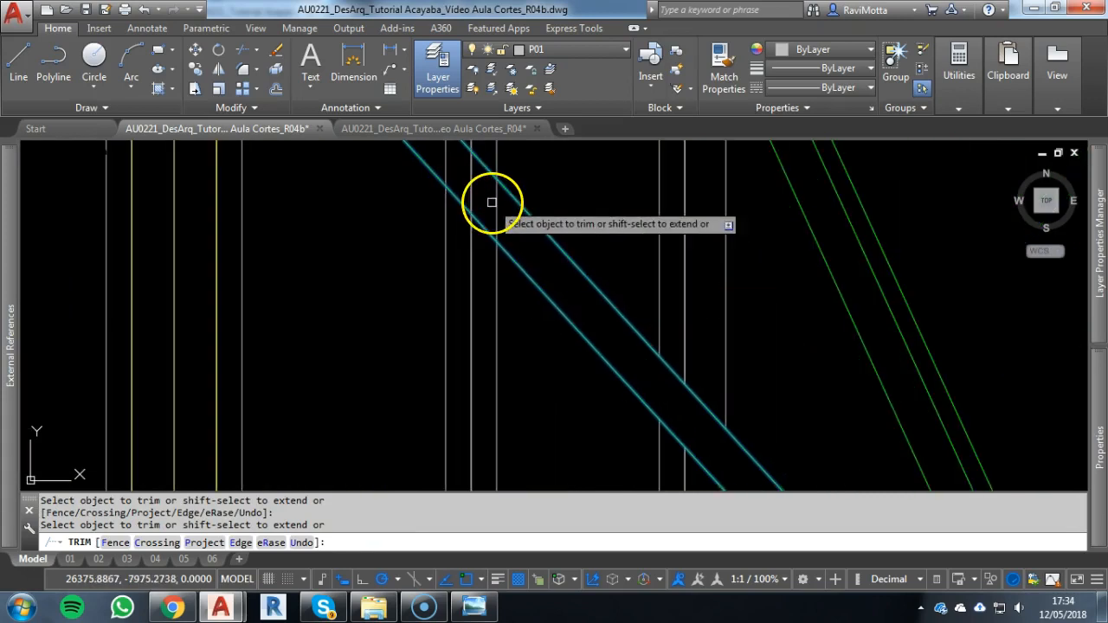
pyautogui.click(447, 160)
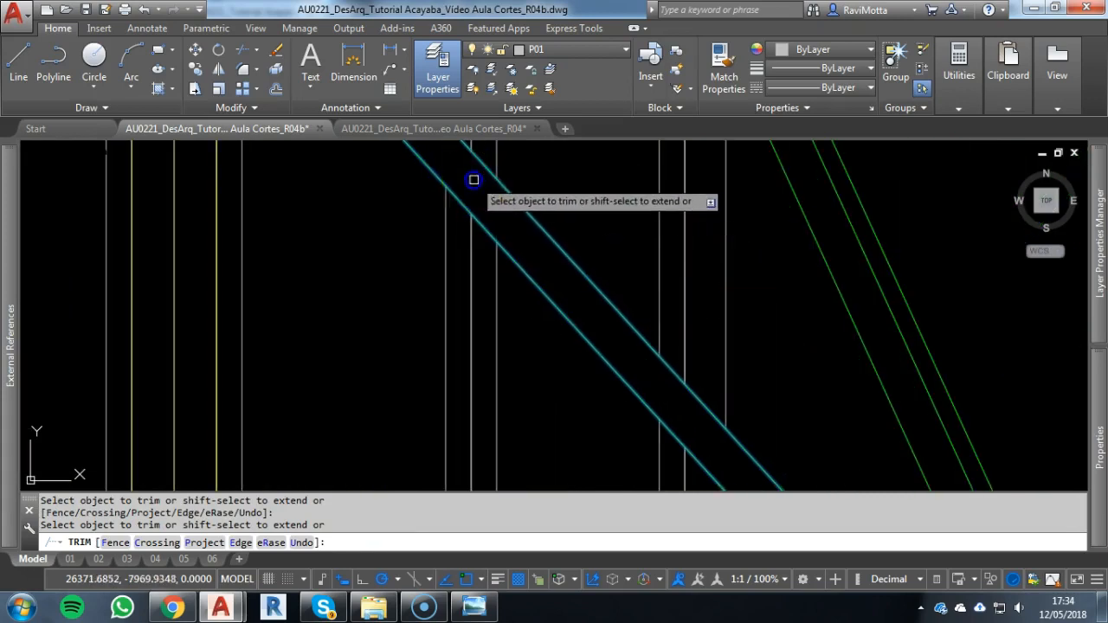
pyautogui.scroll(-3, 534, 332)
pyautogui.moveTo(534, 331); pyautogui.dragTo(549, 361, button='middle')
pyautogui.scroll(4, 579, 274)
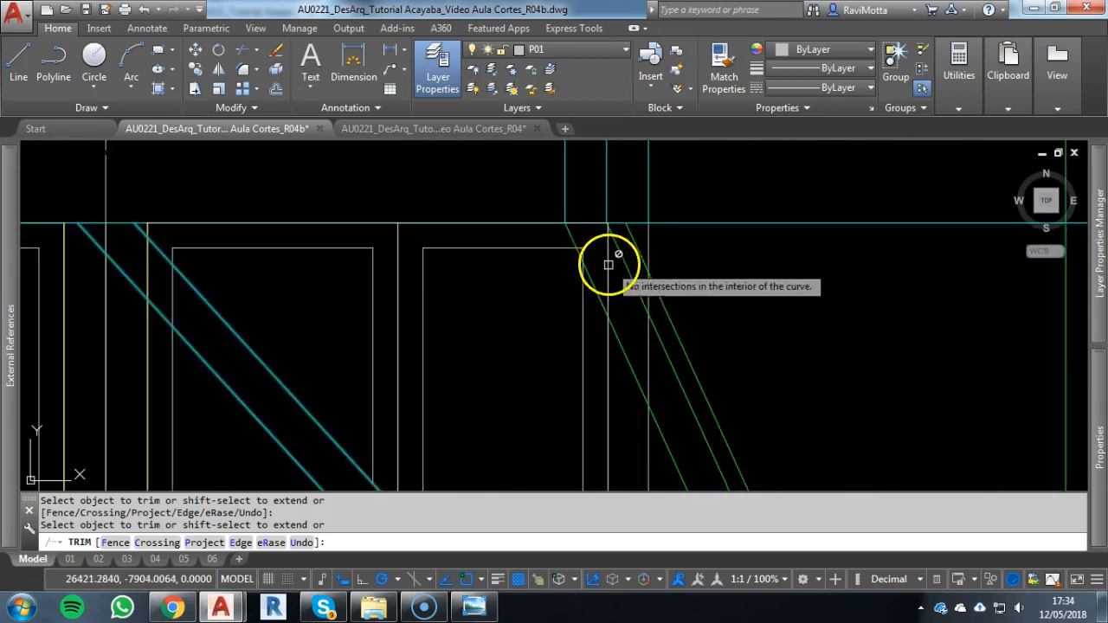
pyautogui.press('Escape')
# Trim the right window's frame lines where they pass behind the inner left strut, using its outer edge as the cutting line
pyautogui.rightClick(611, 279)
pyautogui.rightClick(601, 263)
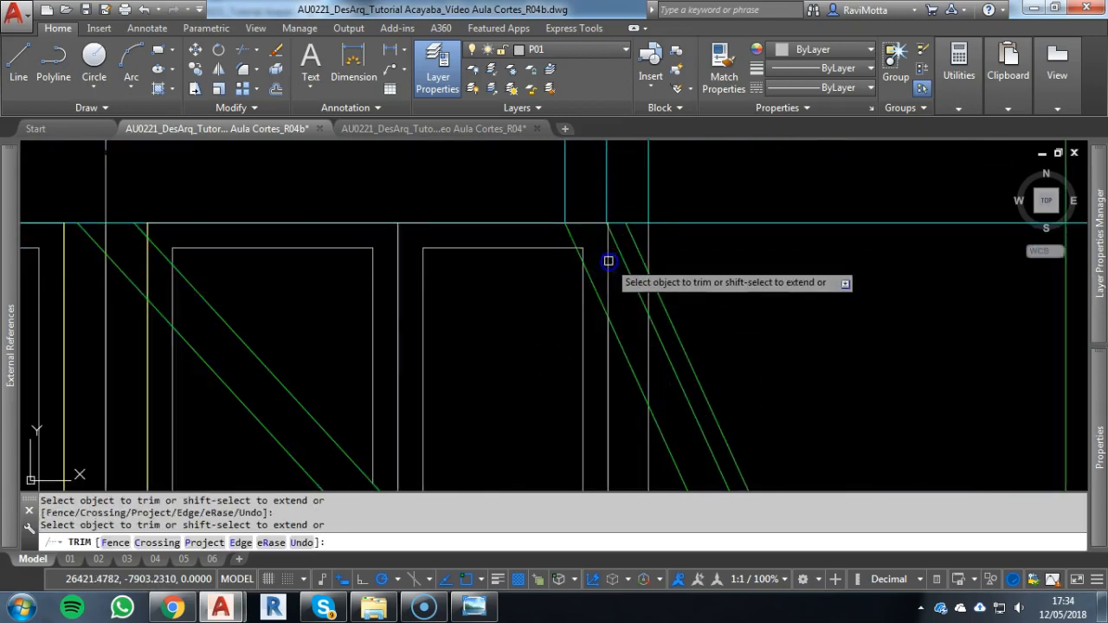
pyautogui.scroll(5, 588, 246)
pyautogui.rightClick(624, 254)
pyautogui.write('tr')
pyautogui.press('space')
pyautogui.click(545, 359)
pyautogui.rightClick(539, 250)
pyautogui.click(531, 235)
pyautogui.scroll(-4, 693, 269)
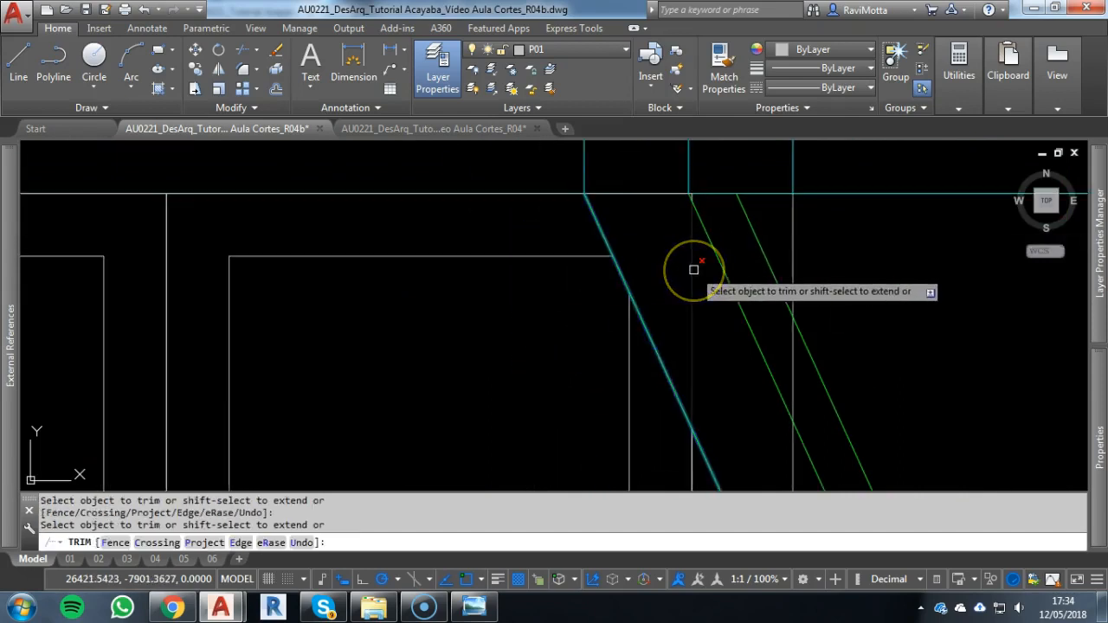
pyautogui.press('Escape')
pyautogui.press('Escape')
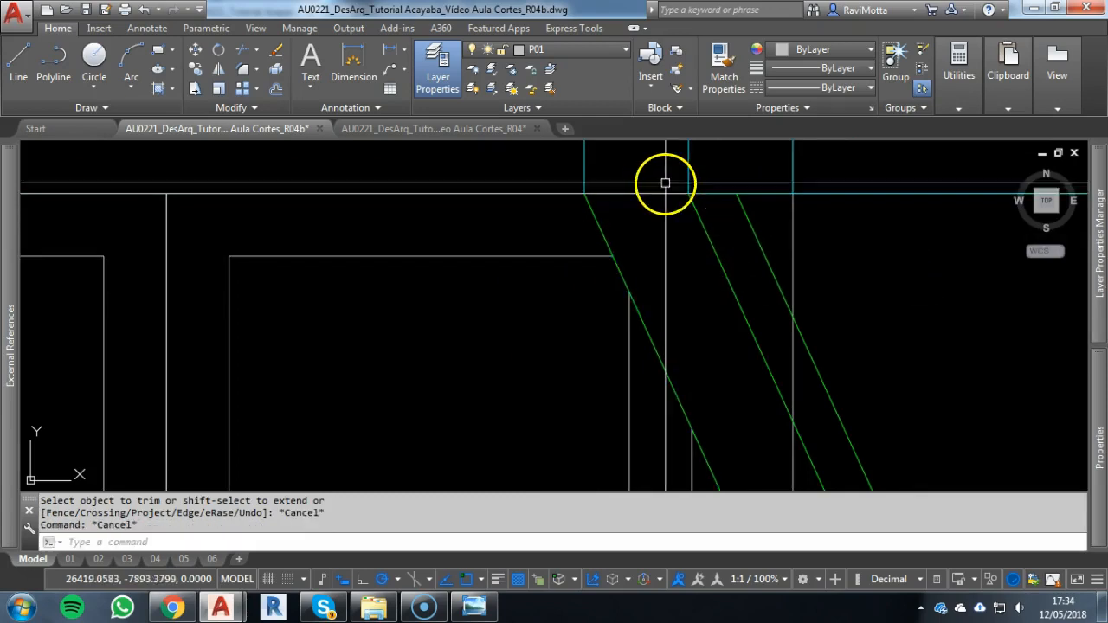
# Erase the leftover window frame segment at the top of the inner left strut
pyautogui.click(666, 183)
pyautogui.click(747, 242)
pyautogui.write('e')
pyautogui.press('space')
pyautogui.click(742, 246)
pyautogui.scroll(5, 690, 187)
pyautogui.press('Escape')
pyautogui.press('Escape')
# Trim the ground floor wall's vertical end line between the two outermost edges of the inner left strut
pyautogui.click(680, 225)
pyautogui.press('space')
pyautogui.scroll(-7, 791, 294)
pyautogui.moveTo(789, 304)
pyautogui.mouseDown(button='middle')
pyautogui.moveTo(653, 265)
pyautogui.moveTo(610, 215)
pyautogui.mouseUp(button='middle')
pyautogui.scroll(-2, 630, 231)
pyautogui.press('Escape')
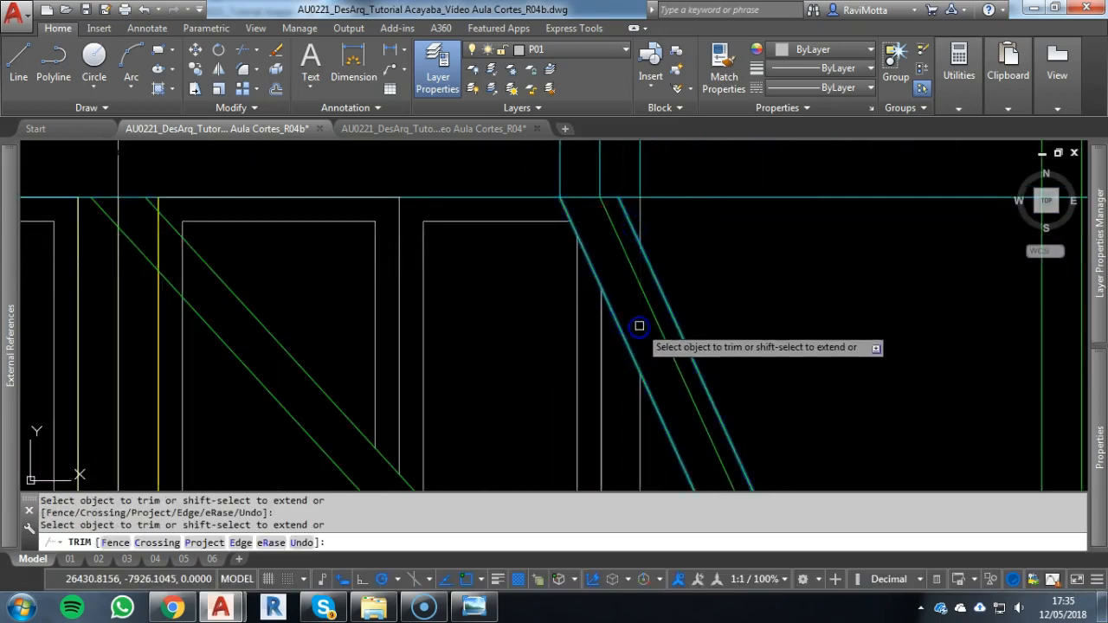
pyautogui.scroll(-7, 639, 326)
pyautogui.moveTo(637, 321); pyautogui.dragTo(630, 256, button='middle')
pyautogui.scroll(5, 554, 251)
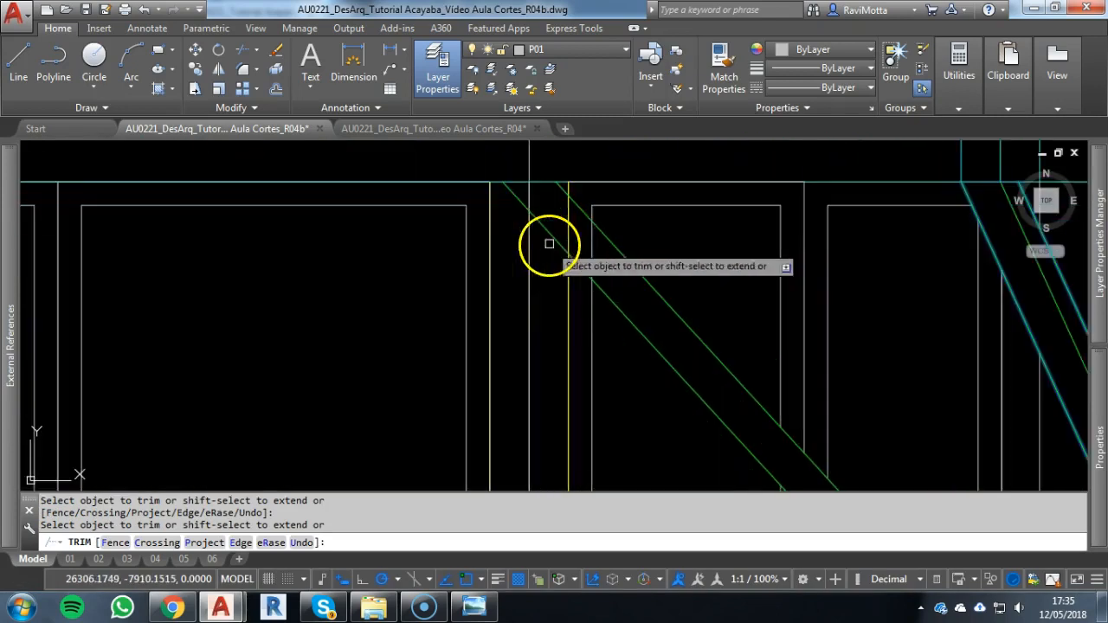
pyautogui.press('Escape')
# Trim the window frame, yellow pillar and vertical construction lines at the upper end of the outer left strut
pyautogui.click(660, 396)
pyautogui.press('Escape')
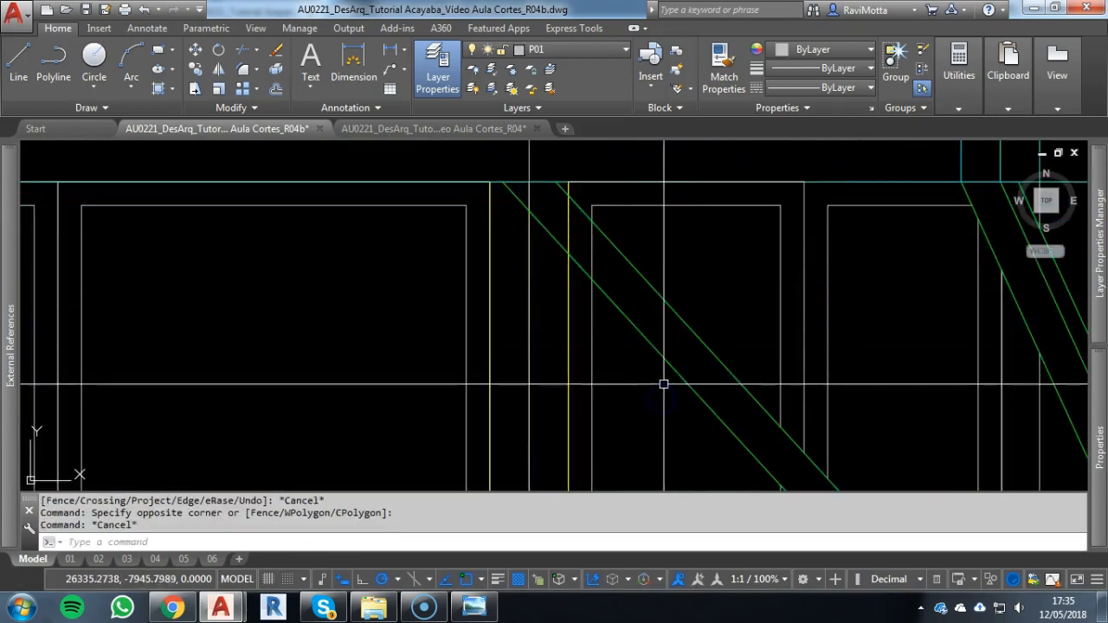
pyautogui.write('tr')
pyautogui.press('Return')
pyautogui.click(650, 365)
pyautogui.click(621, 268)
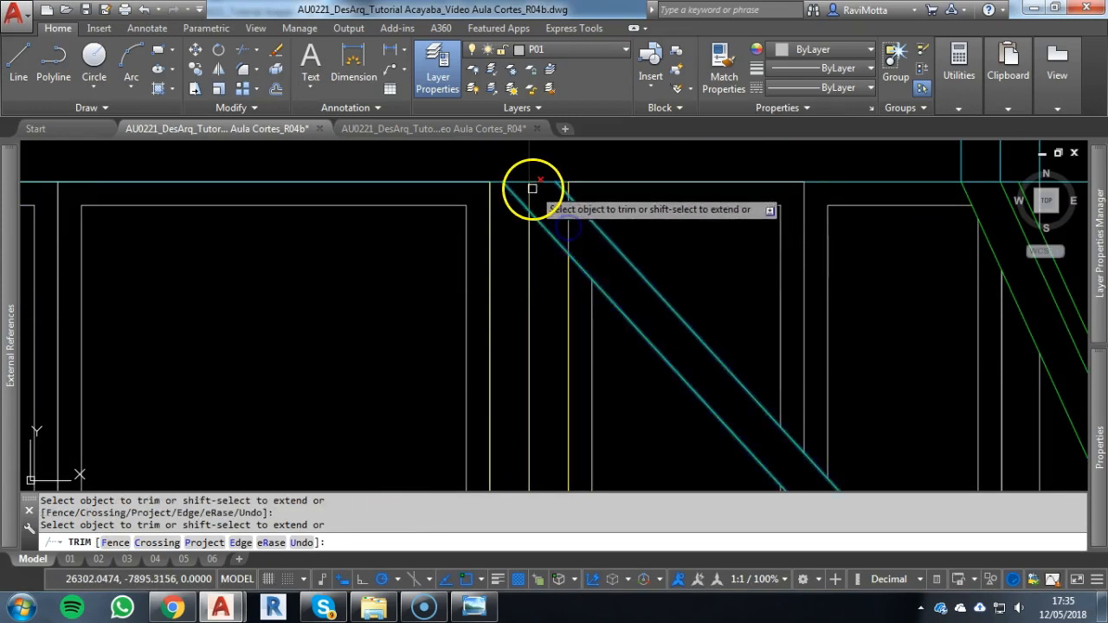
pyautogui.scroll(-6, 531, 191)
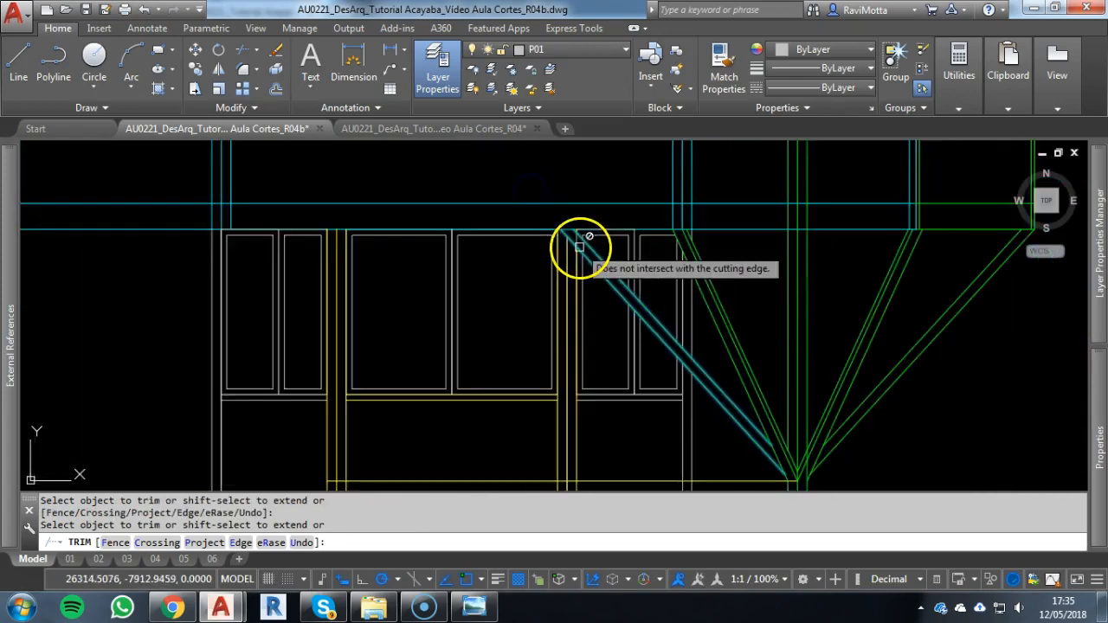
# Erase the remaining piece of the vertical construction line below the façade
pyautogui.press('Escape')
pyautogui.press('Escape')
pyautogui.click(531, 439)
pyautogui.write('e')
pyautogui.rightClick(552, 435)
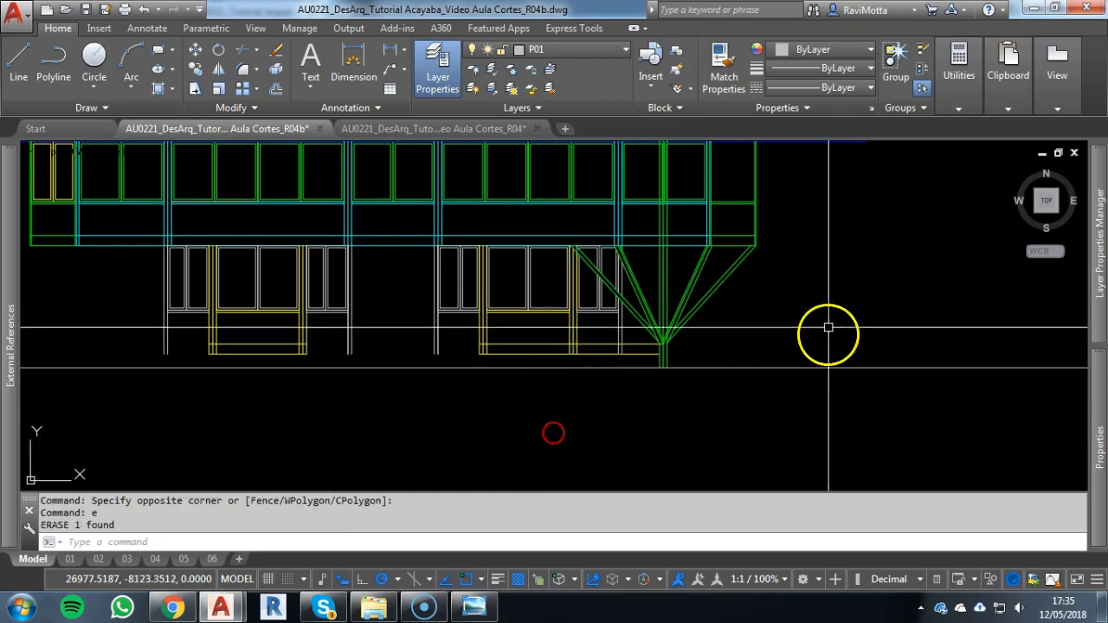
pyautogui.scroll(4, 720, 278)
pyautogui.moveTo(668, 370); pyautogui.dragTo(725, 297, button='middle')
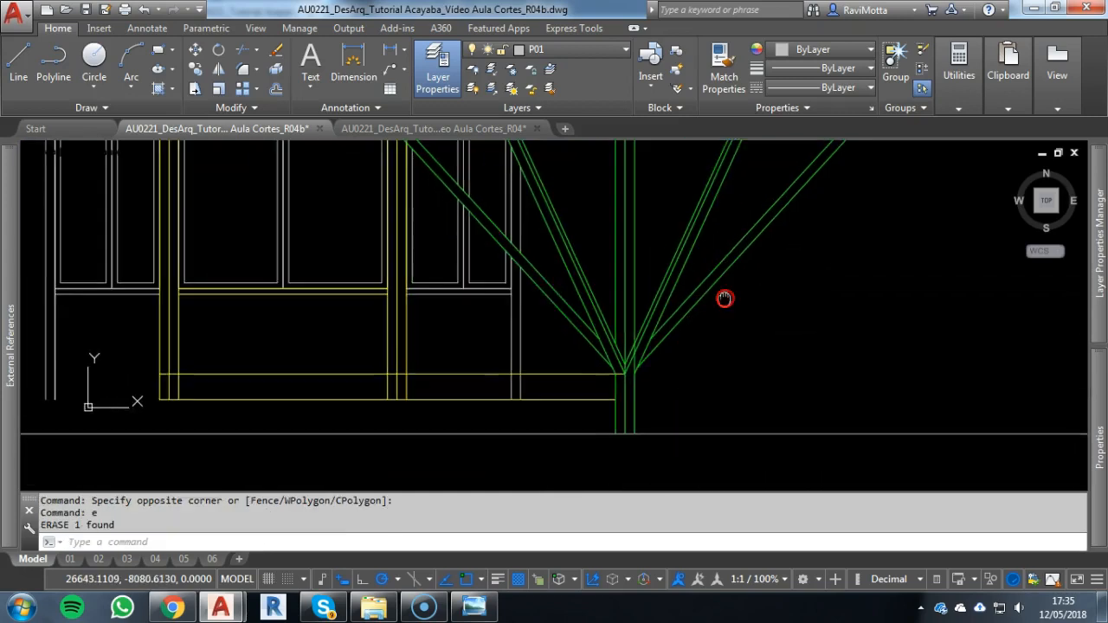
pyautogui.press('Escape')
pyautogui.click(795, 287)
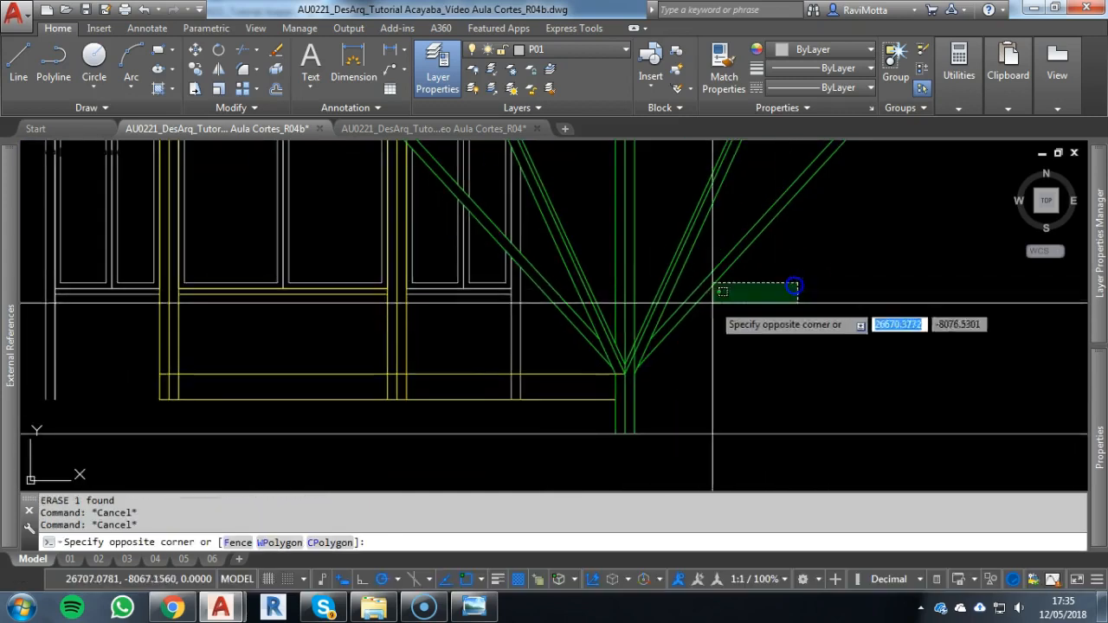
pyautogui.click(564, 351)
pyautogui.click(667, 426)
pyautogui.click(529, 406)
pyautogui.scroll(-5, 611, 420)
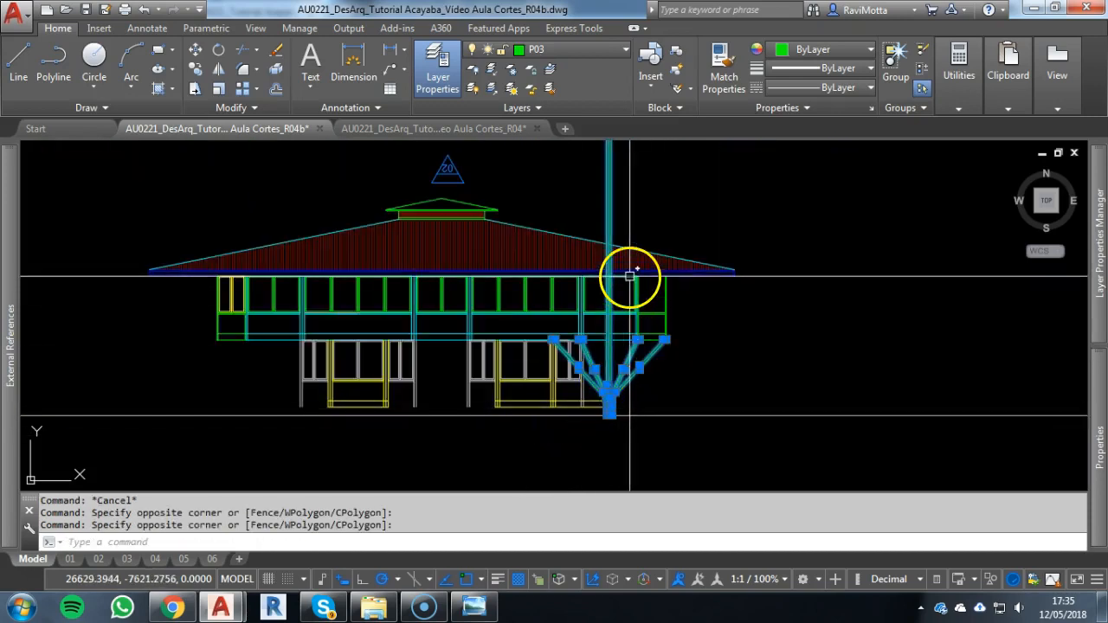
pyautogui.scroll(6, 648, 339)
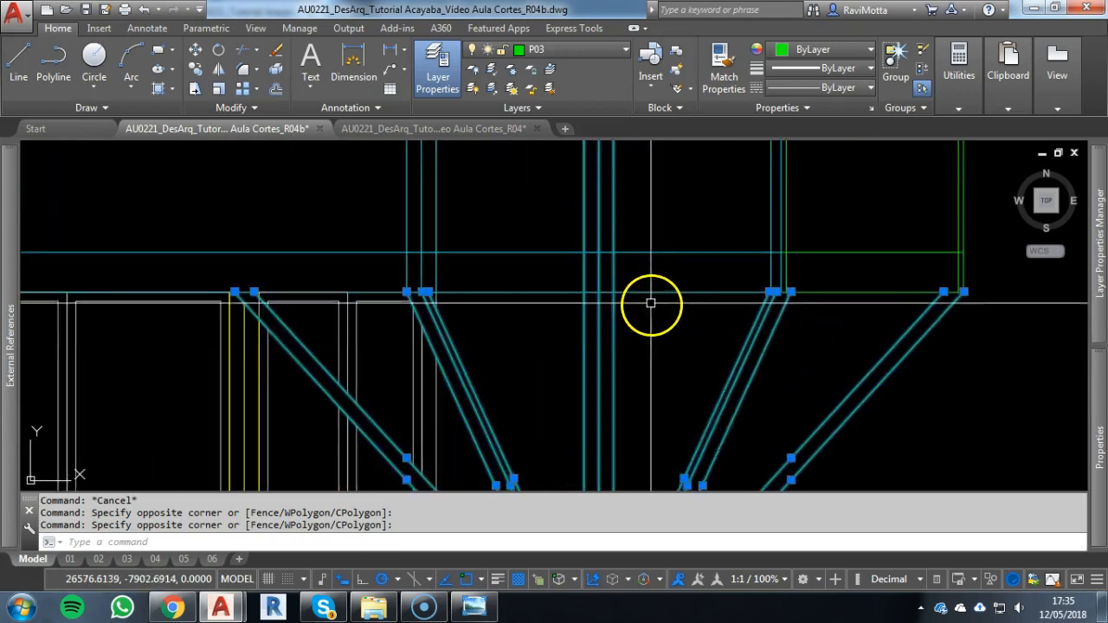
pyautogui.press('Escape')
# Trim the right column's three vertical lines above the underside of the upper floor beam
pyautogui.write('tr')
pyautogui.press('Return')
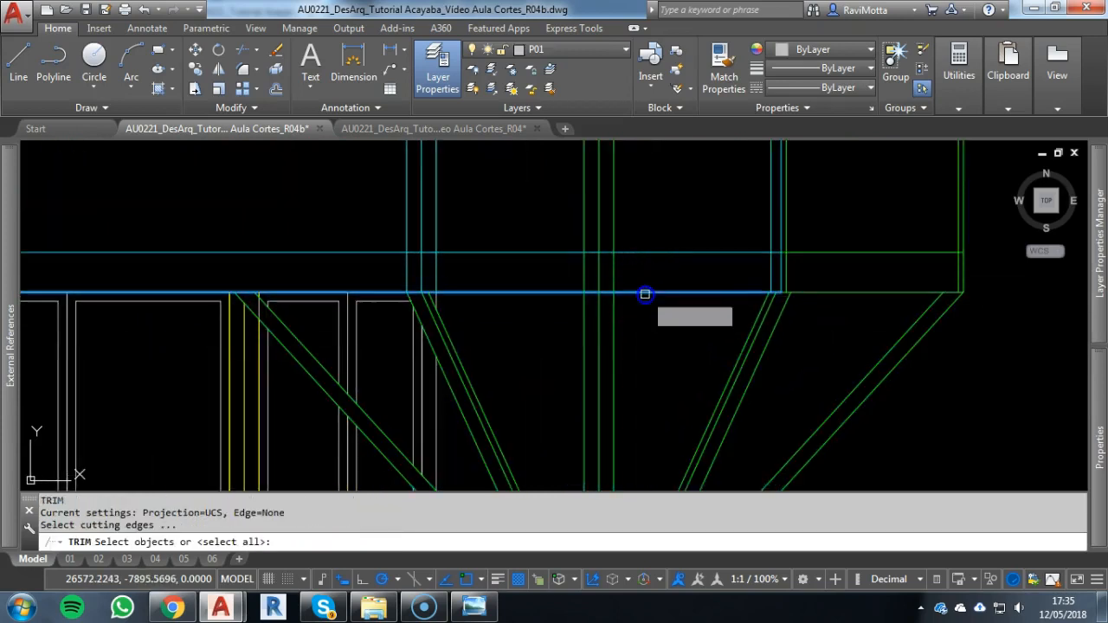
pyautogui.click(645, 295)
pyautogui.rightClick(655, 265)
pyautogui.click(652, 197)
pyautogui.click(525, 227)
pyautogui.press('Escape')
pyautogui.scroll(-4, 571, 286)
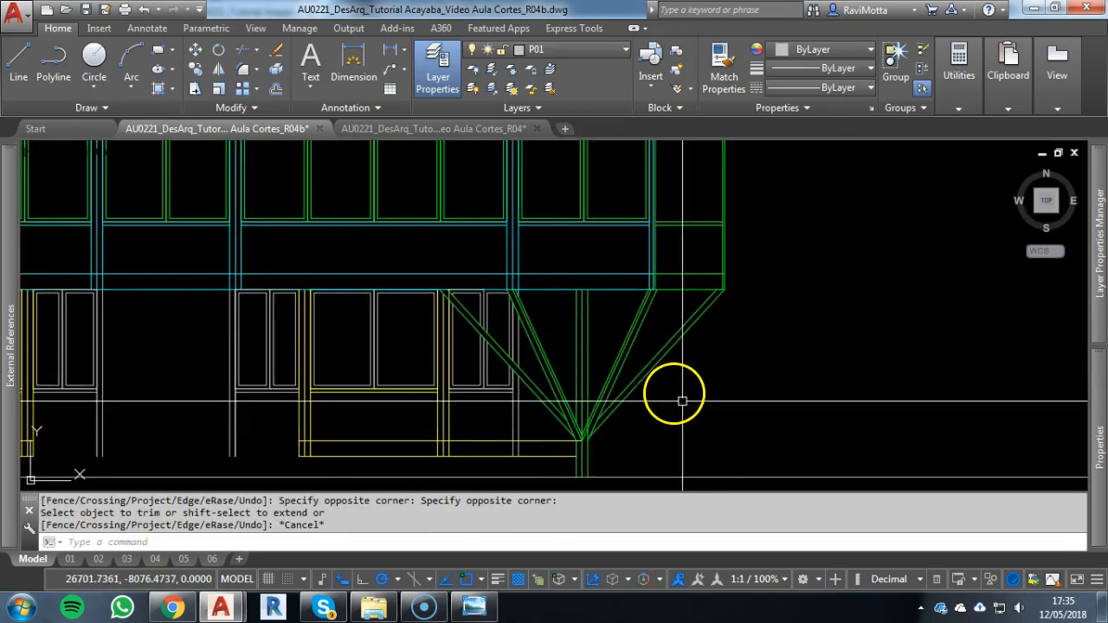
# Copy the right column and all its struts to the clipboard, with the bottom end of the column's central line as base point
pyautogui.click(725, 376)
pyautogui.click(544, 404)
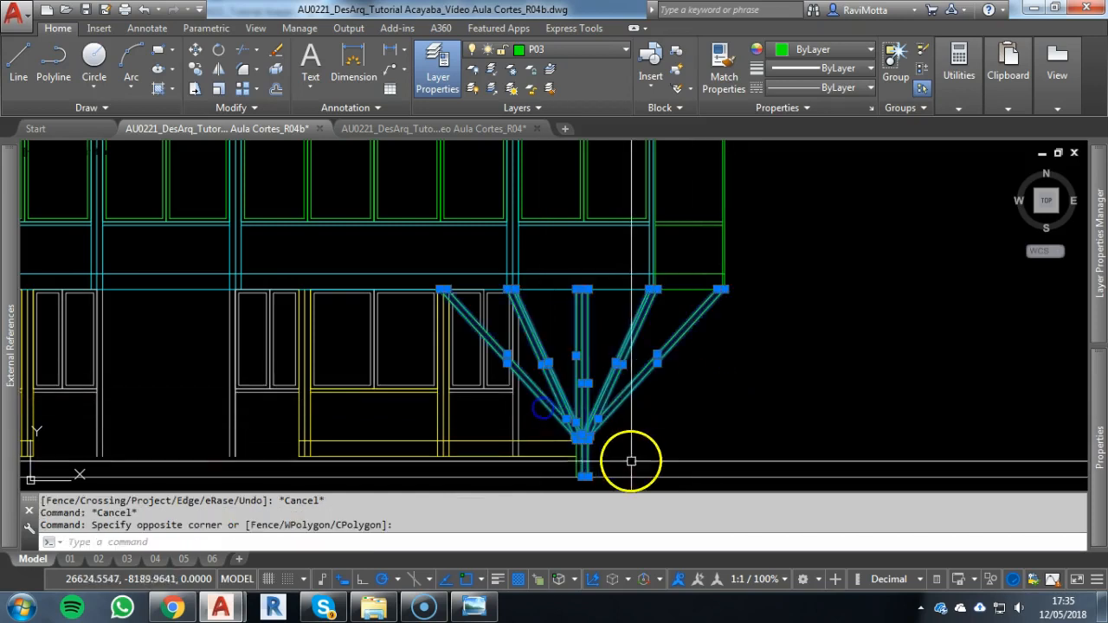
pyautogui.click(551, 465)
pyautogui.click(630, 457)
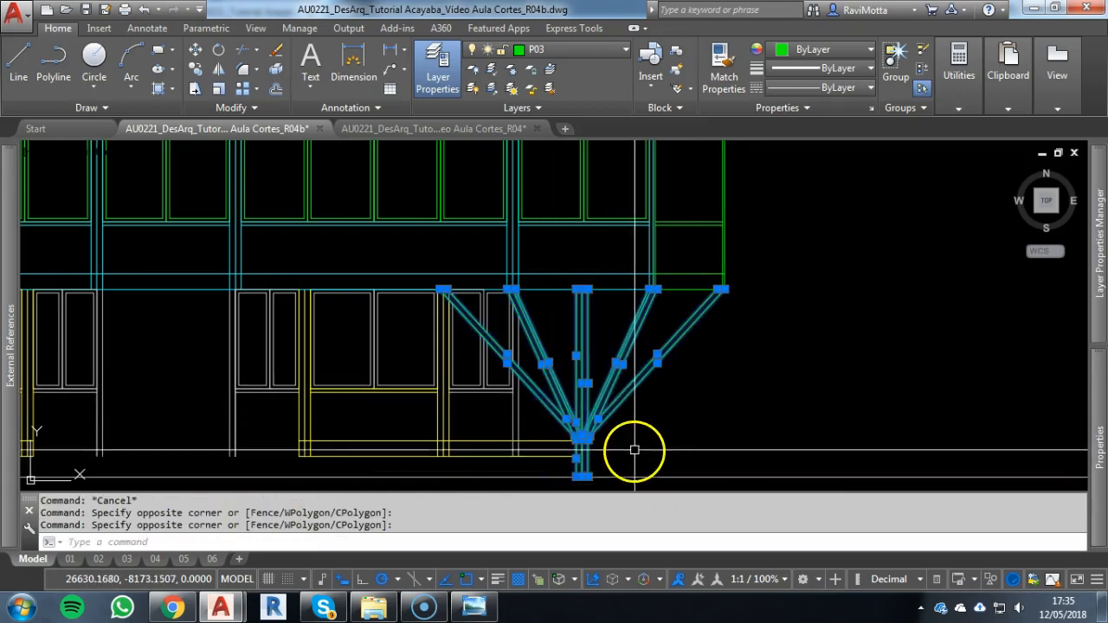
pyautogui.hotkey('ctrl', 'shift', 'c')
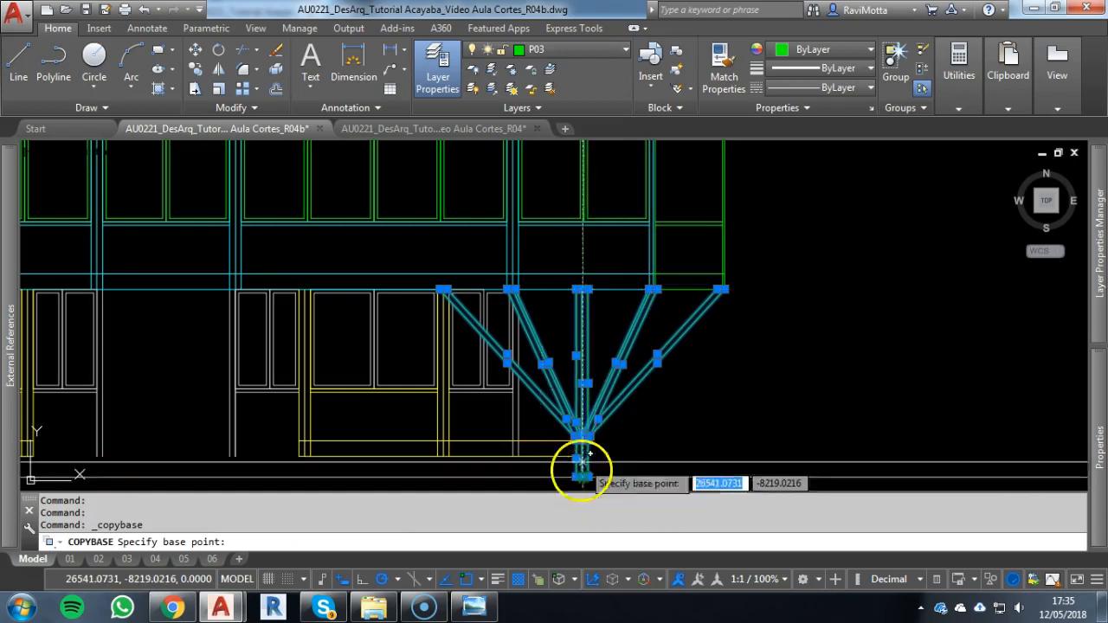
pyautogui.scroll(3, 581, 472)
pyautogui.moveTo(579, 429); pyautogui.dragTo(587, 298, button='middle')
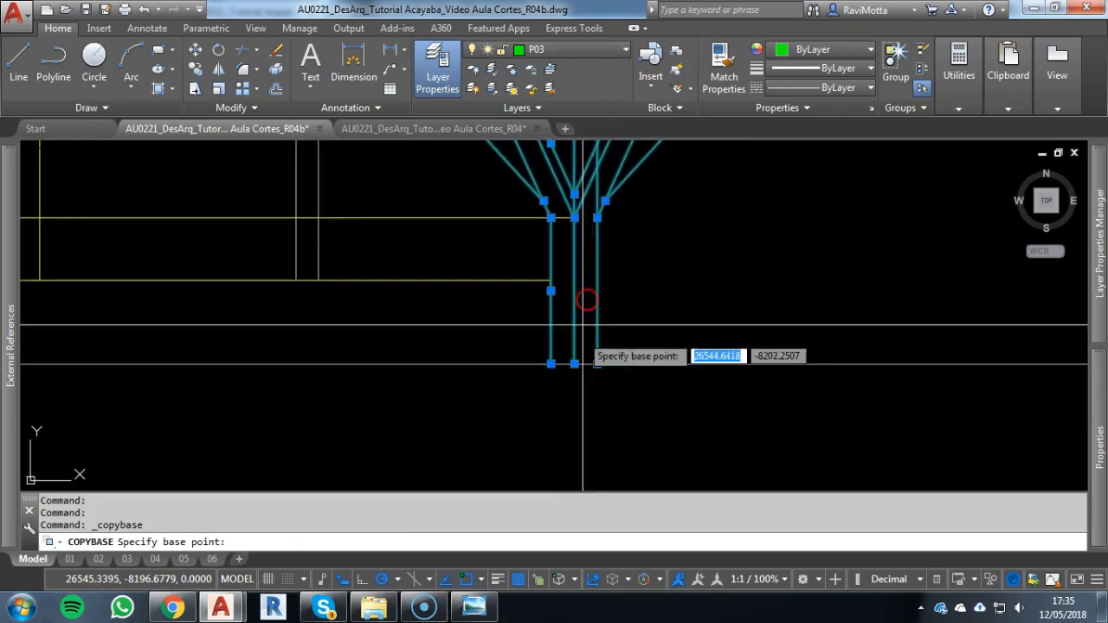
pyautogui.click(574, 363)
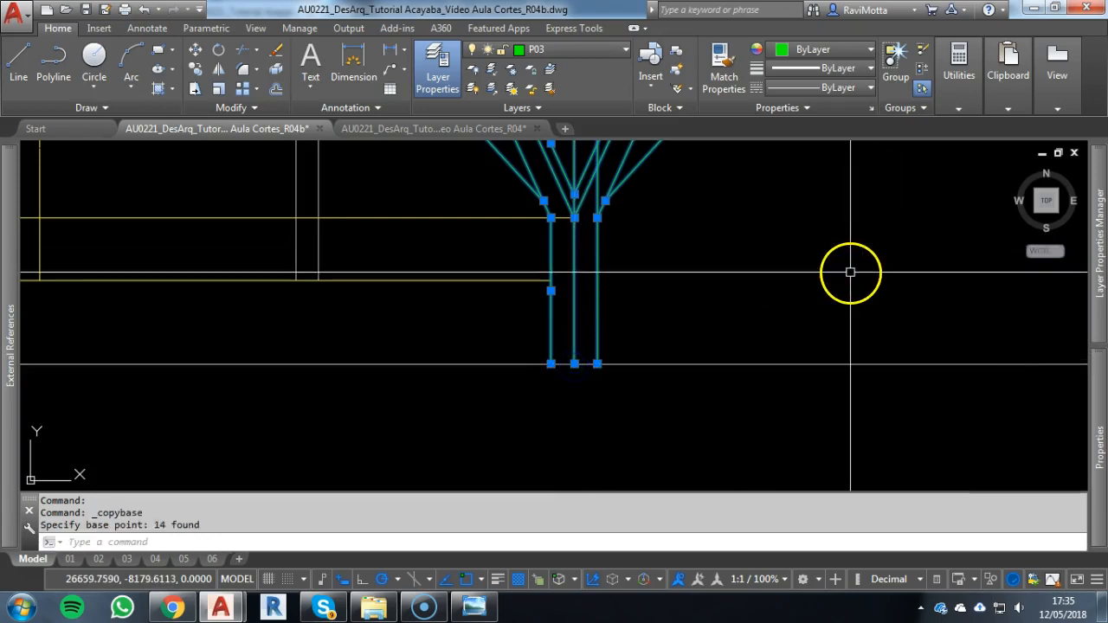
pyautogui.press('Escape')
# Paste the copied column as a block on the ground line, aligned with the façade's central axis
pyautogui.hotkey('ctrl', 'shift', 'v')
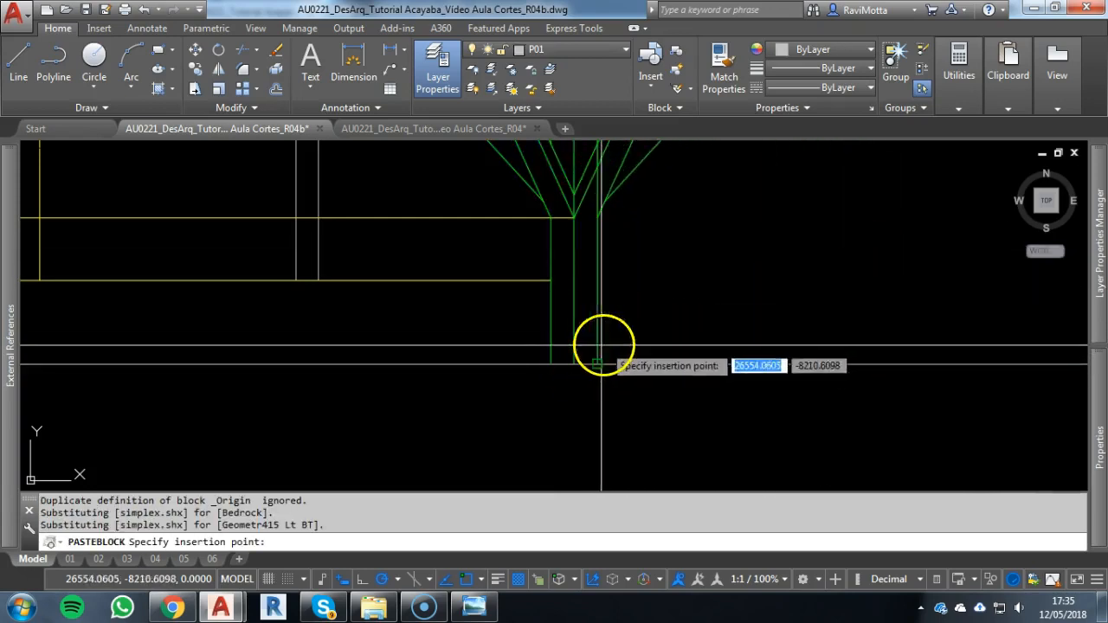
pyautogui.scroll(-3, 597, 346)
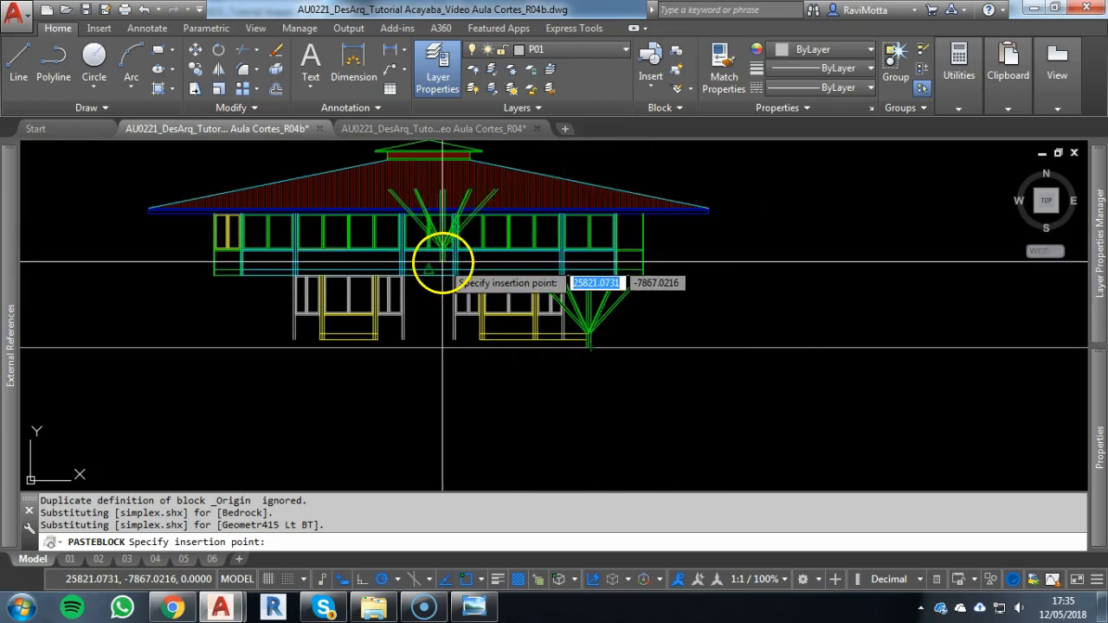
pyautogui.scroll(4, 432, 264)
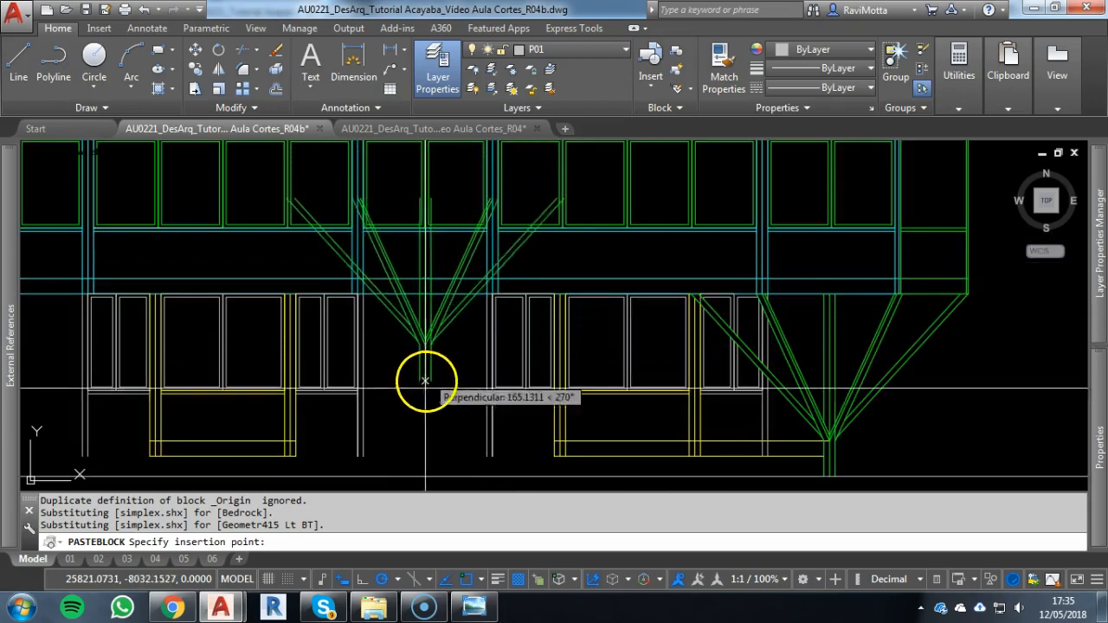
pyautogui.press('Escape')
pyautogui.press('Escape')
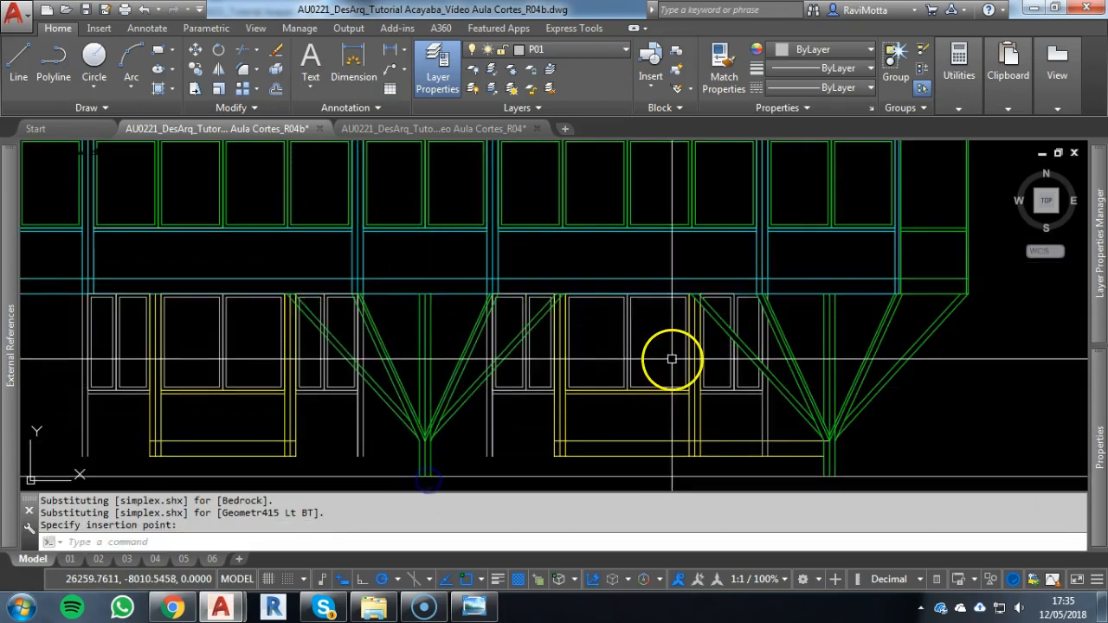
# Draw a vertical construction line through the central hexagonal column in the plan, erasing the surplus line
pyautogui.scroll(-8, 425, 275)
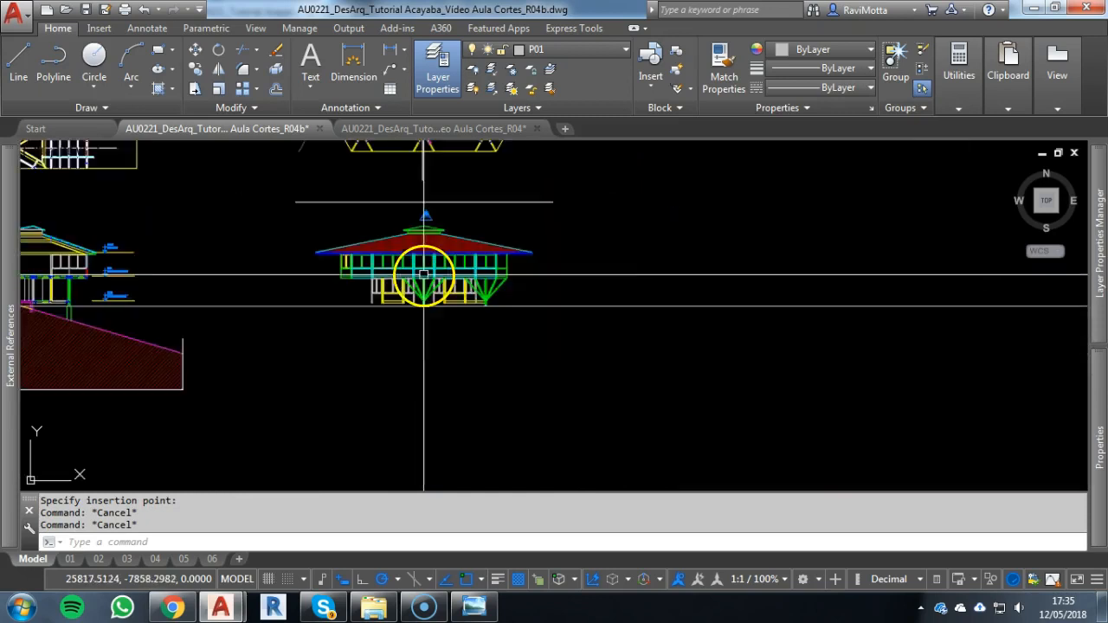
pyautogui.moveTo(424, 275); pyautogui.dragTo(446, 415, button='middle')
pyautogui.scroll(6, 444, 268)
pyautogui.scroll(5, 439, 296)
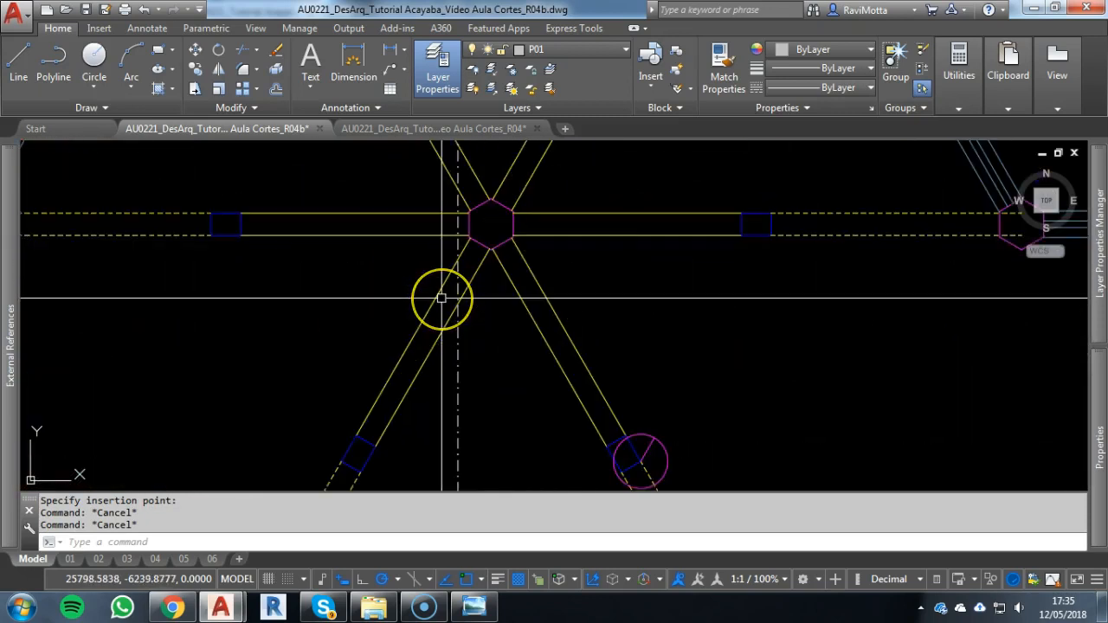
pyautogui.write('xl')
pyautogui.press('Return')
pyautogui.write('v')
pyautogui.press('Return')
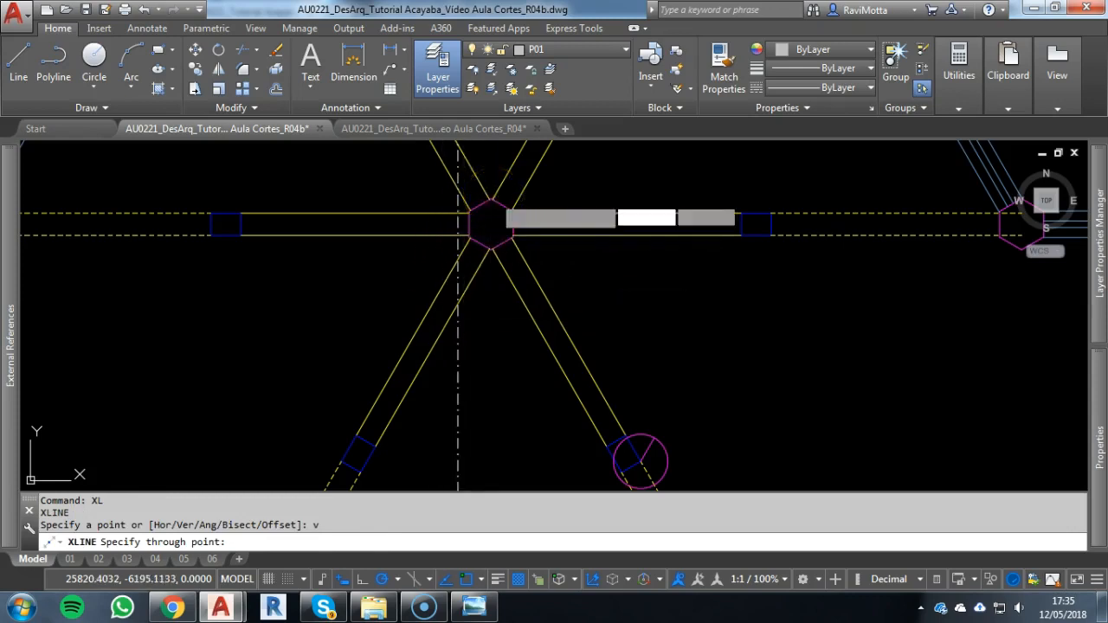
pyautogui.scroll(5, 482, 211)
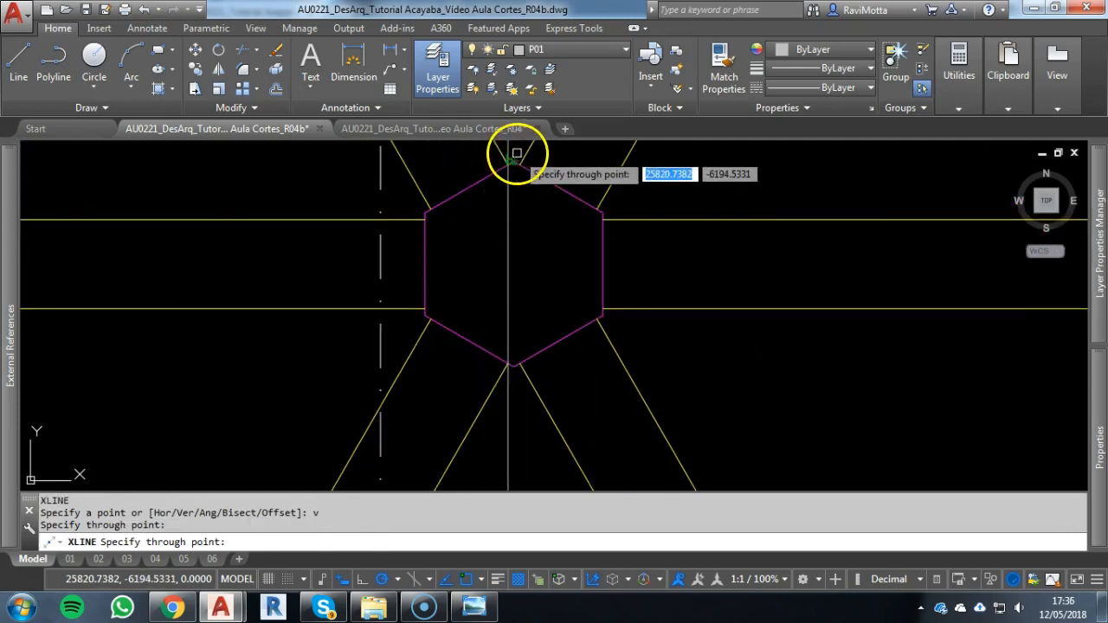
pyautogui.write('e')
pyautogui.press('Return')
# Copy the central column block to the left end of the façade, using the spacing from the right column's base to the central column's
pyautogui.scroll(-2, 510, 252)
pyautogui.scroll(-4, 525, 395)
pyautogui.moveTo(524, 395); pyautogui.dragTo(495, 179, button='middle')
pyautogui.scroll(-4, 509, 299)
pyautogui.scroll(-6, 490, 377)
pyautogui.moveTo(489, 379); pyautogui.dragTo(478, 238, button='middle')
pyautogui.scroll(8, 482, 395)
pyautogui.scroll(4, 435, 165)
pyautogui.scroll(6, 458, 198)
pyautogui.scroll(-10, 420, 282)
pyautogui.moveTo(420, 284); pyautogui.dragTo(469, 427, button='middle')
pyautogui.press('Escape')
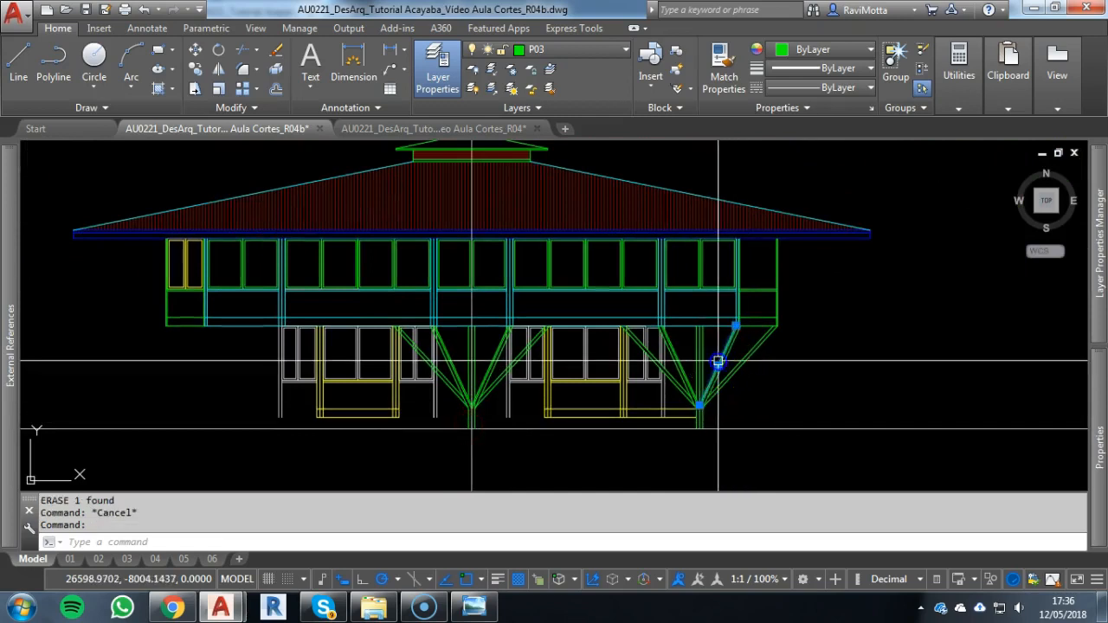
pyautogui.press('Escape')
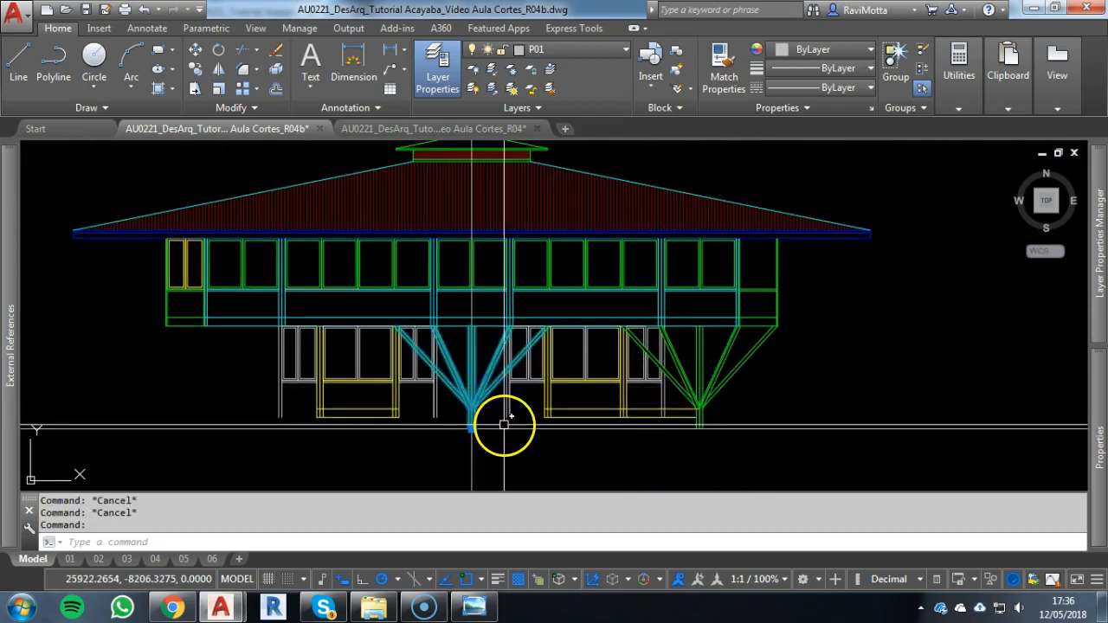
pyautogui.write('co')
pyautogui.press('Return')
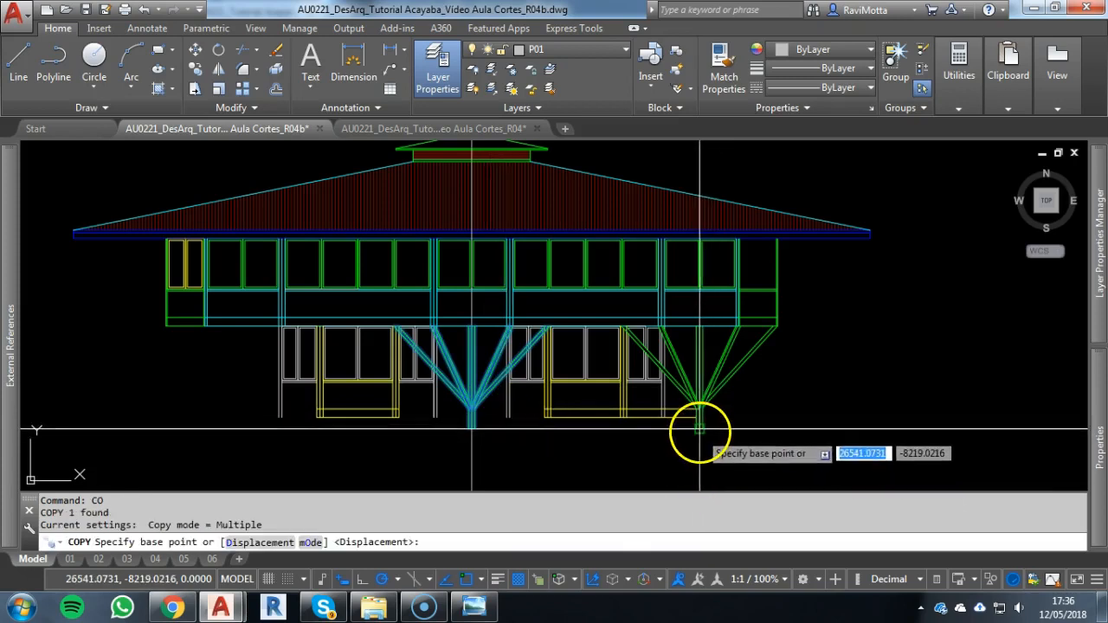
pyautogui.click(699, 429)
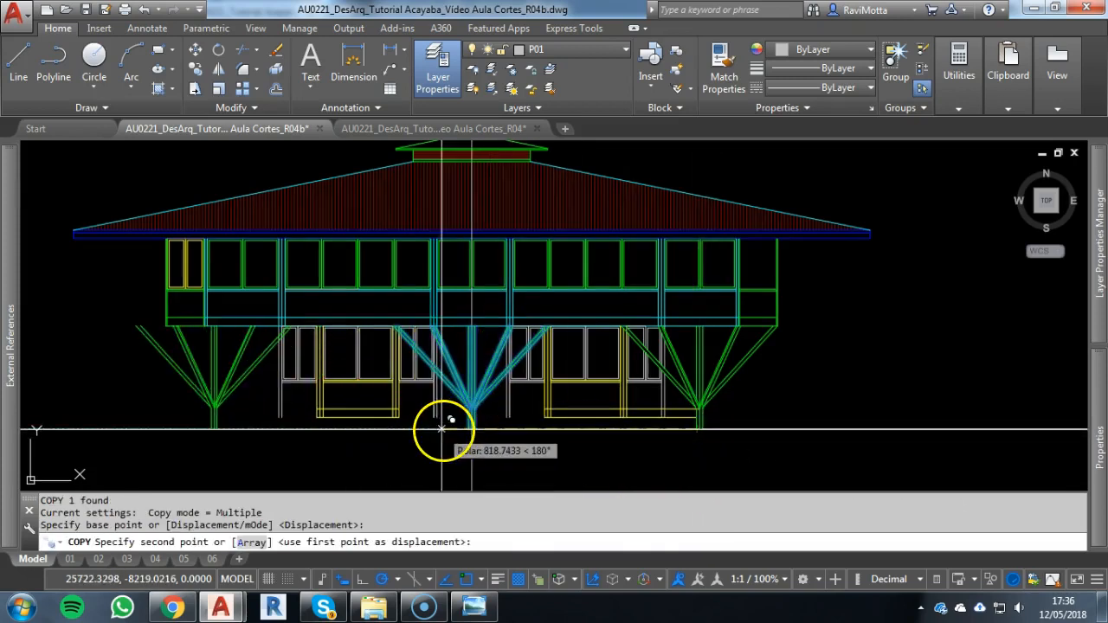
pyautogui.scroll(5, 445, 420)
pyautogui.click(561, 425)
pyautogui.scroll(-5, 425, 414)
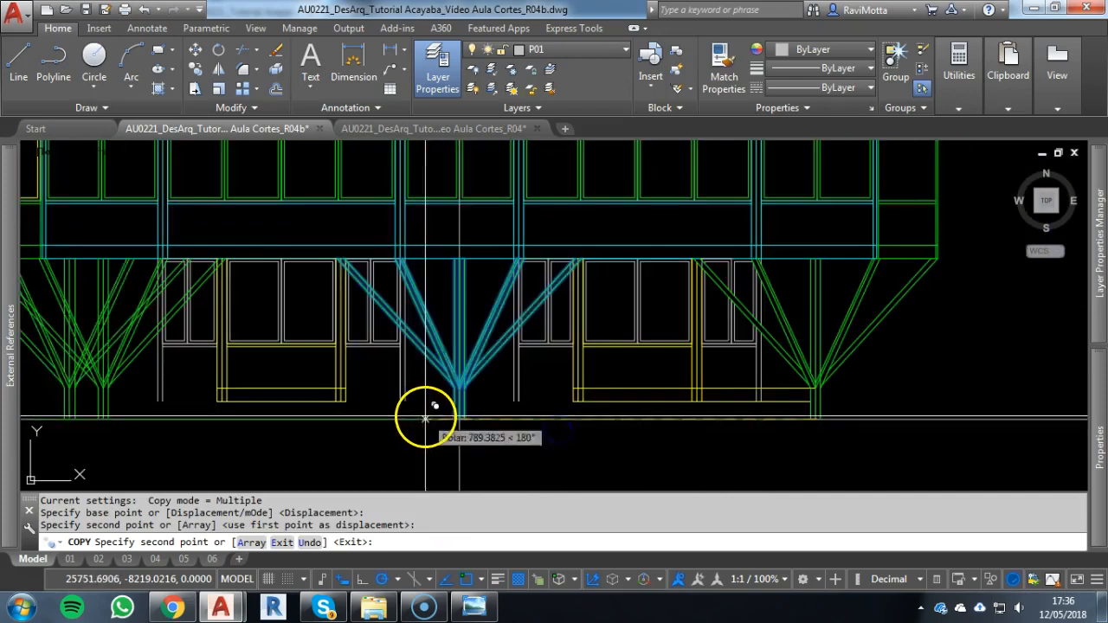
pyautogui.press('Escape')
# Extend the right bay's two lower horizontal yellow lines to the central column's right edge
pyautogui.scroll(-5, 309, 413)
pyautogui.moveTo(309, 413); pyautogui.dragTo(467, 403, button='middle')
pyautogui.scroll(5, 450, 405)
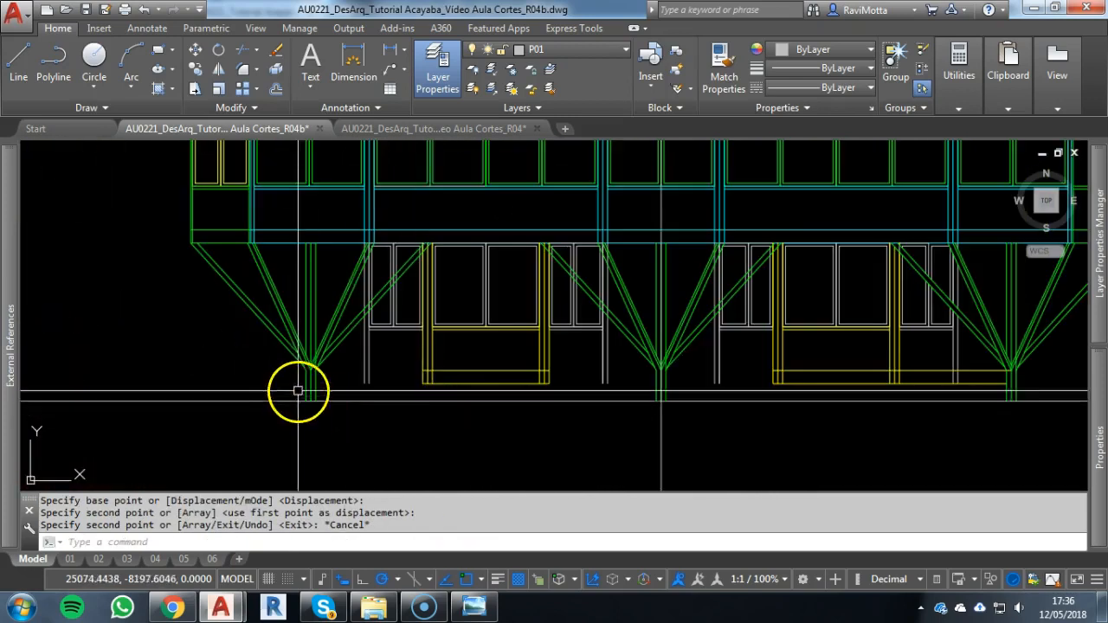
pyautogui.scroll(-3, 297, 388)
pyautogui.press('Escape')
pyautogui.press('Escape')
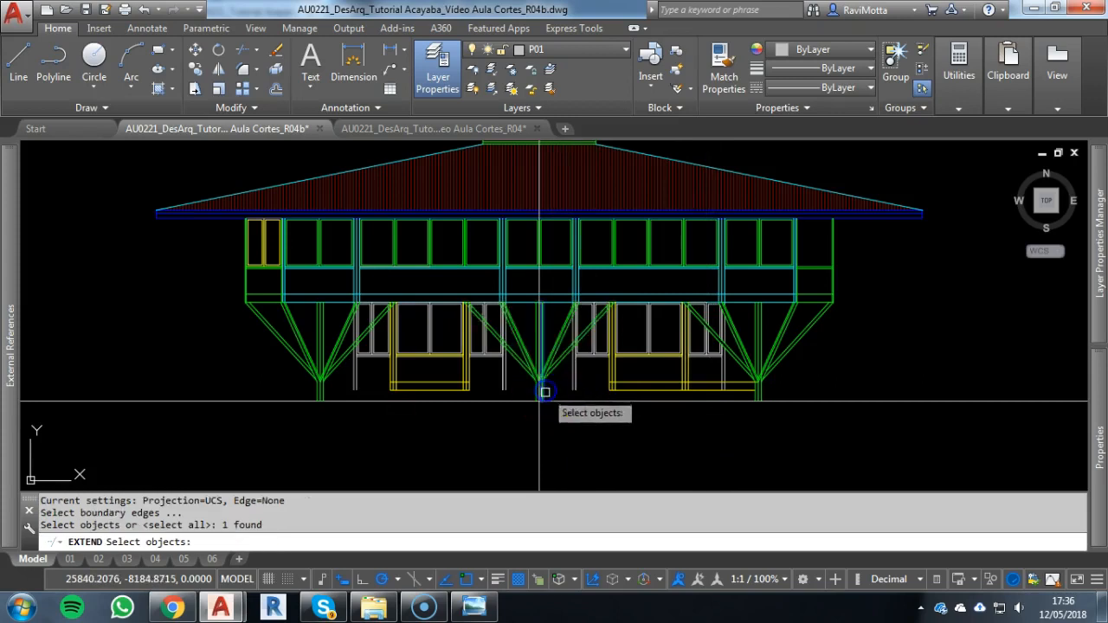
pyautogui.scroll(4, 550, 393)
pyautogui.moveTo(778, 342); pyautogui.dragTo(746, 400)
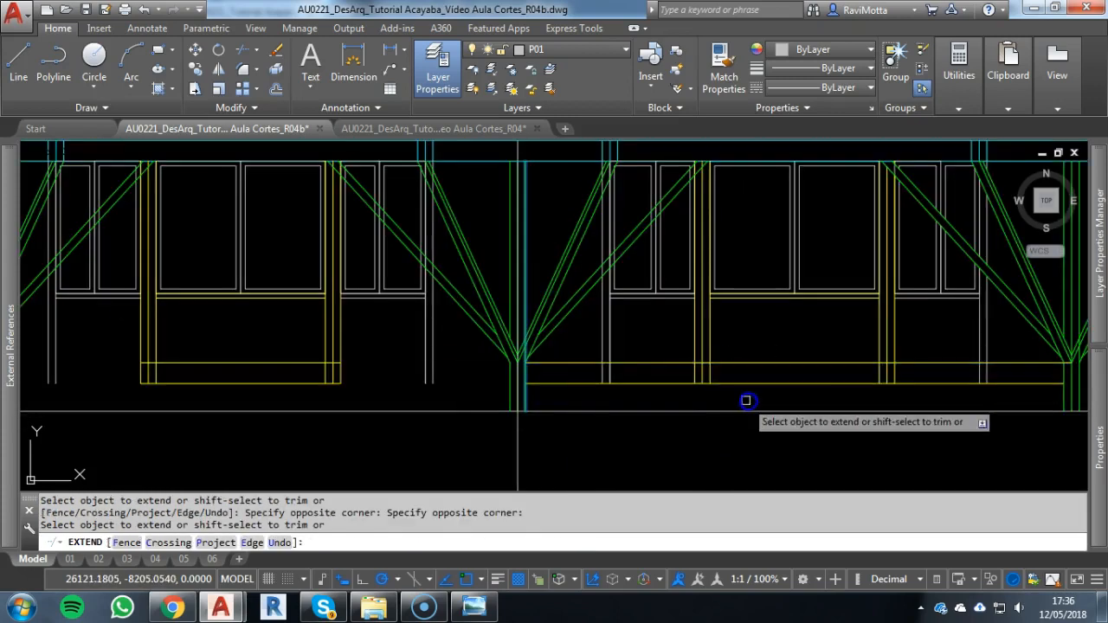
pyautogui.scroll(-2, 443, 406)
pyautogui.moveTo(443, 405); pyautogui.dragTo(609, 398, button='middle')
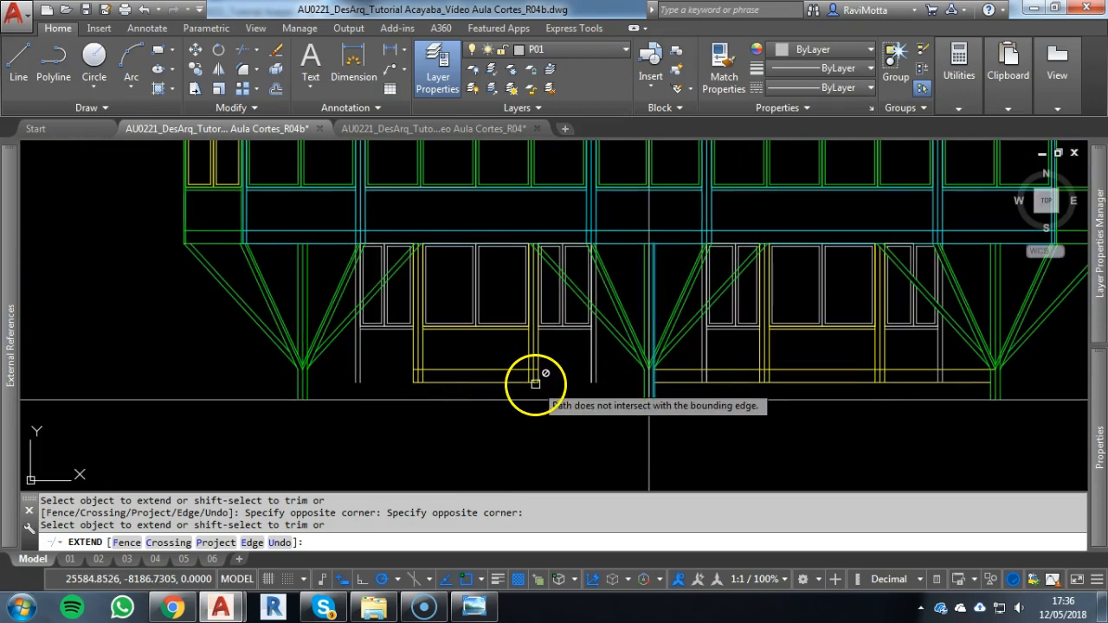
# Extend the left bay's two lower horizontal yellow lines to the central column on one side and the left column on the other
pyautogui.press('Escape')
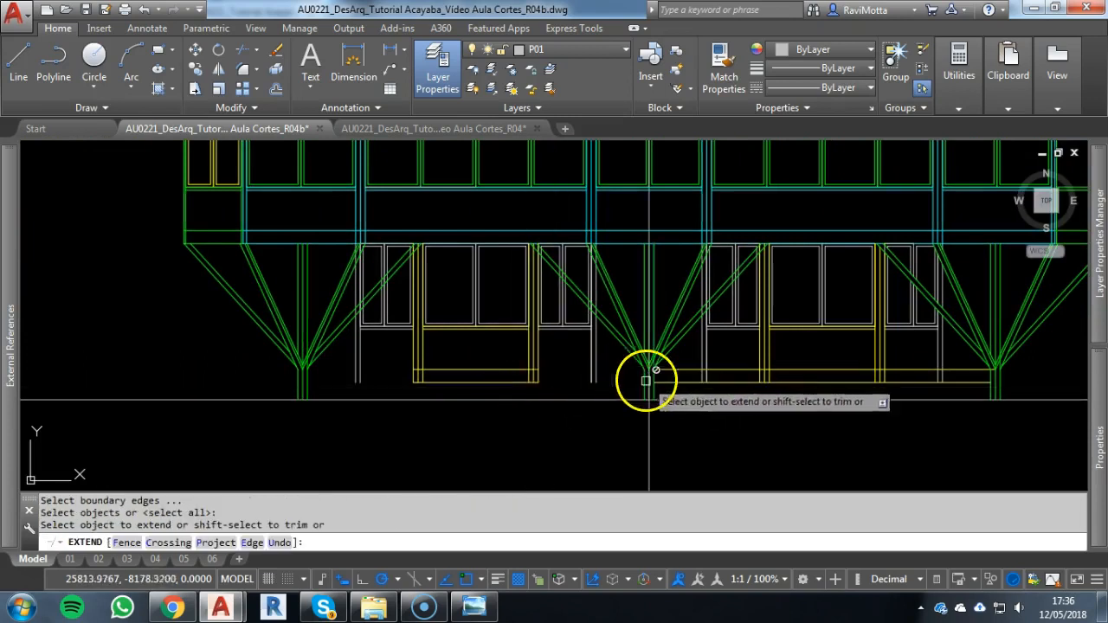
pyautogui.click(638, 386)
pyautogui.click(507, 387)
pyautogui.press('Escape')
pyautogui.press('space')
pyautogui.click(307, 388)
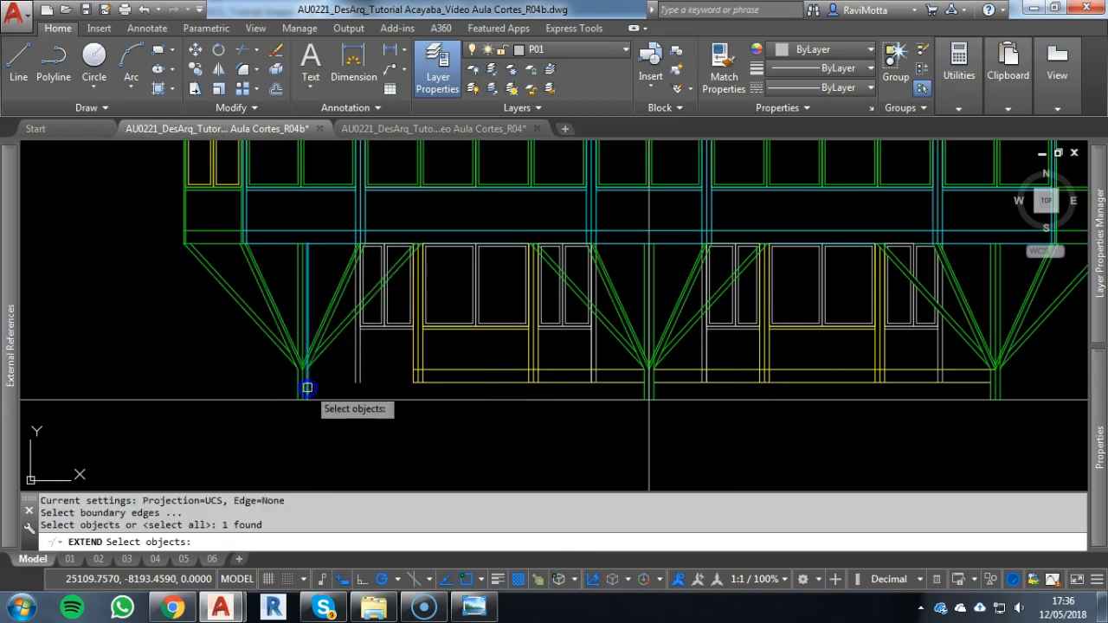
pyautogui.press('Escape')
pyautogui.press('Escape')
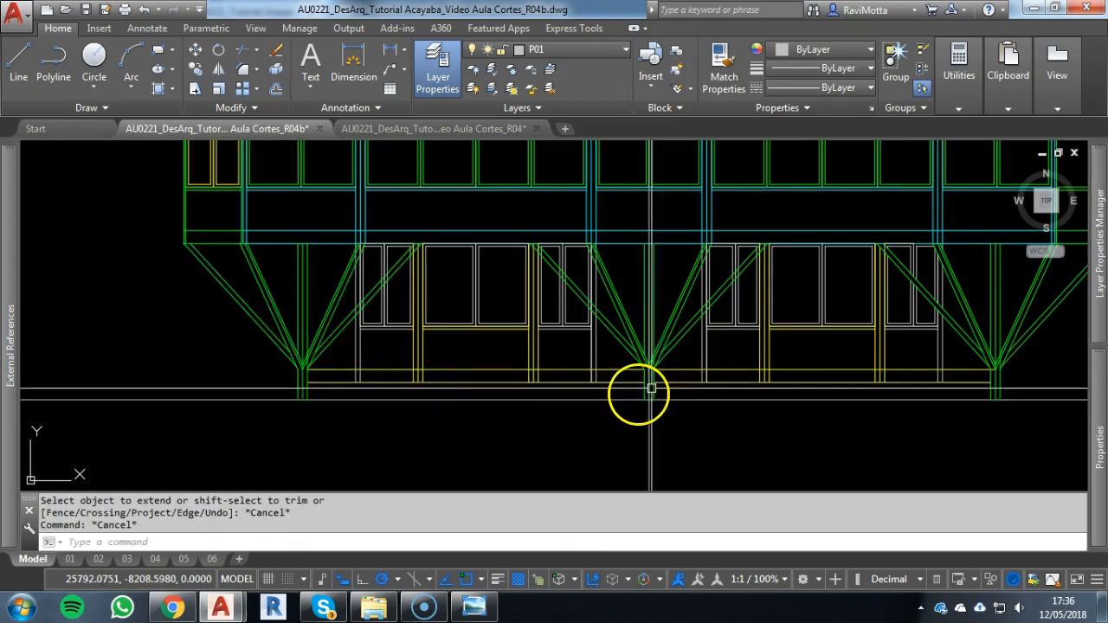
# Trim the grey pillar lines on both sides of the central column where they cross the lower floor beam
pyautogui.scroll(3, 573, 380)
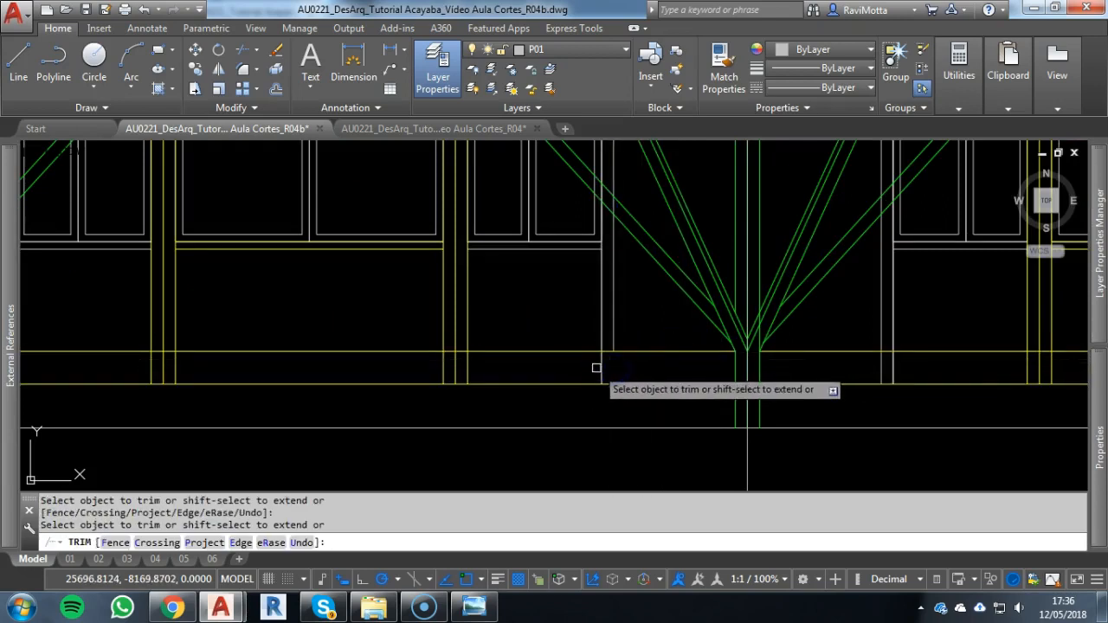
pyautogui.click(907, 370)
pyautogui.click(851, 373)
pyautogui.scroll(-4, 807, 371)
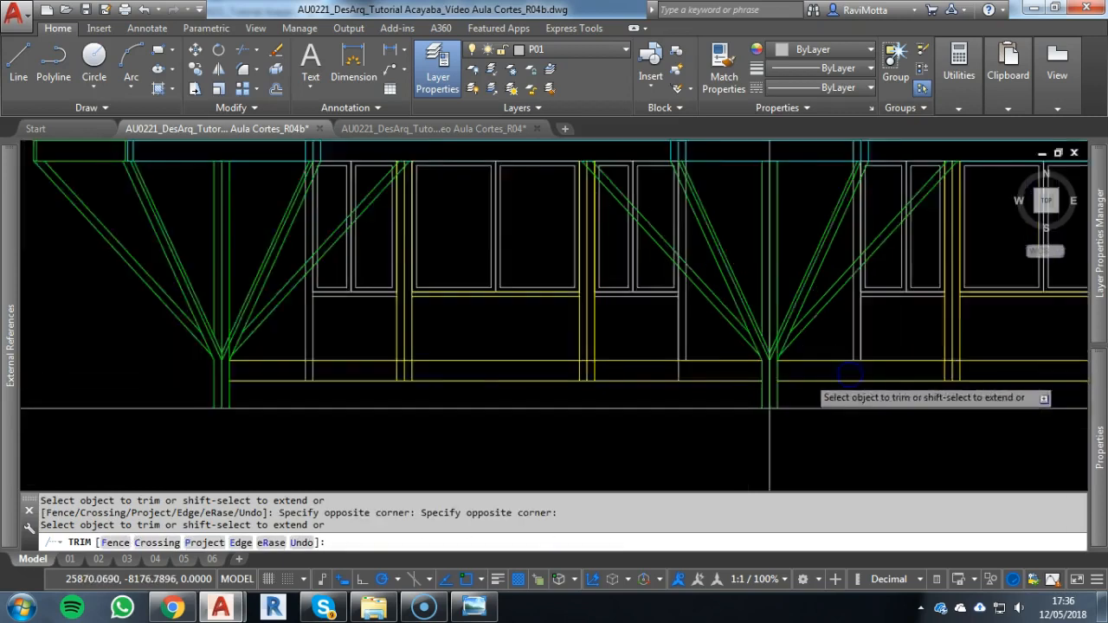
# Trim the grey pillar lines beside the right and left columns where they cross the lower floor beam
pyautogui.moveTo(797, 374); pyautogui.dragTo(451, 351, button='middle')
pyautogui.click(735, 344)
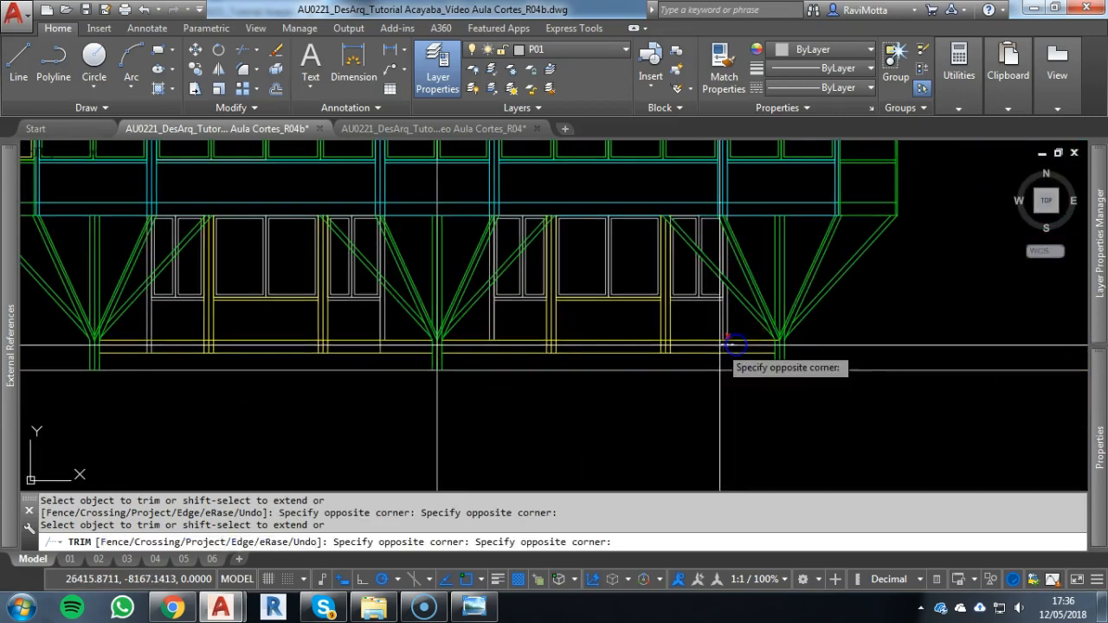
pyautogui.scroll(5, 151, 348)
pyautogui.click(144, 351)
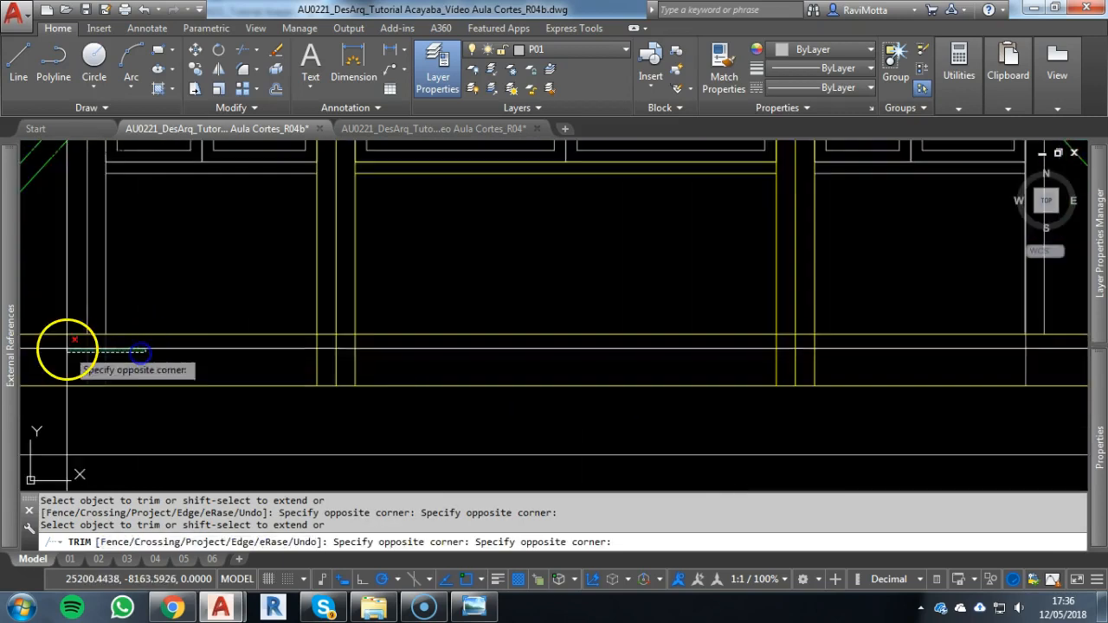
pyautogui.click(68, 349)
pyautogui.scroll(-5, 150, 361)
pyautogui.scroll(-4, 151, 360)
pyautogui.scroll(-1, 354, 349)
pyautogui.press('Escape')
pyautogui.press('Escape')
pyautogui.press('Escape')
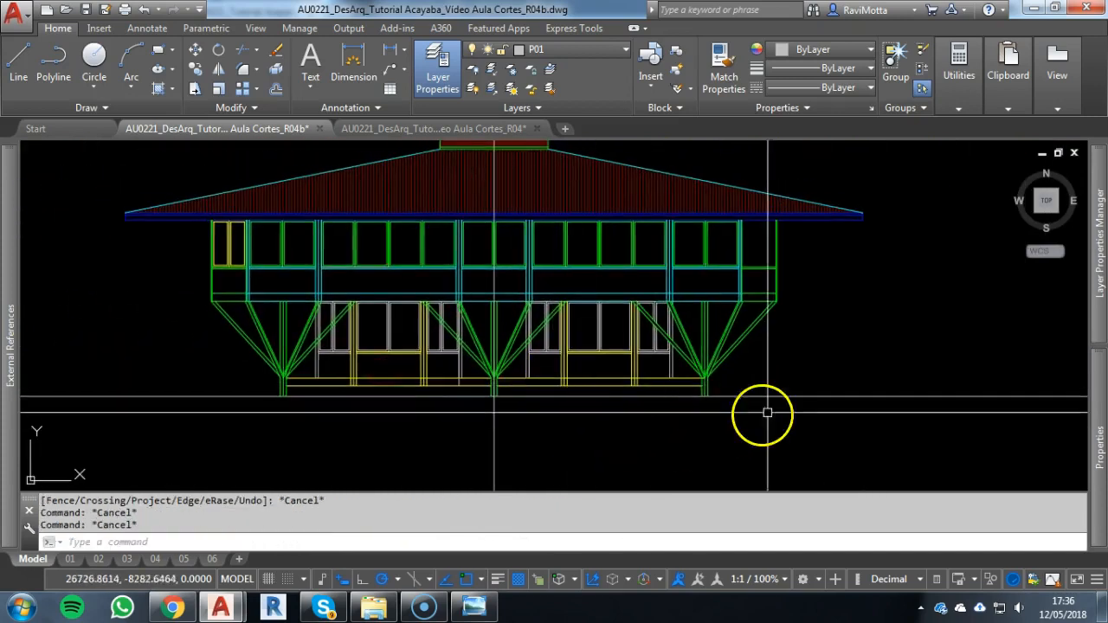
# Erase the vertical construction line running through the central column
pyautogui.click(490, 432)
pyautogui.click(725, 344)
pyautogui.write('e')
pyautogui.press('Return')
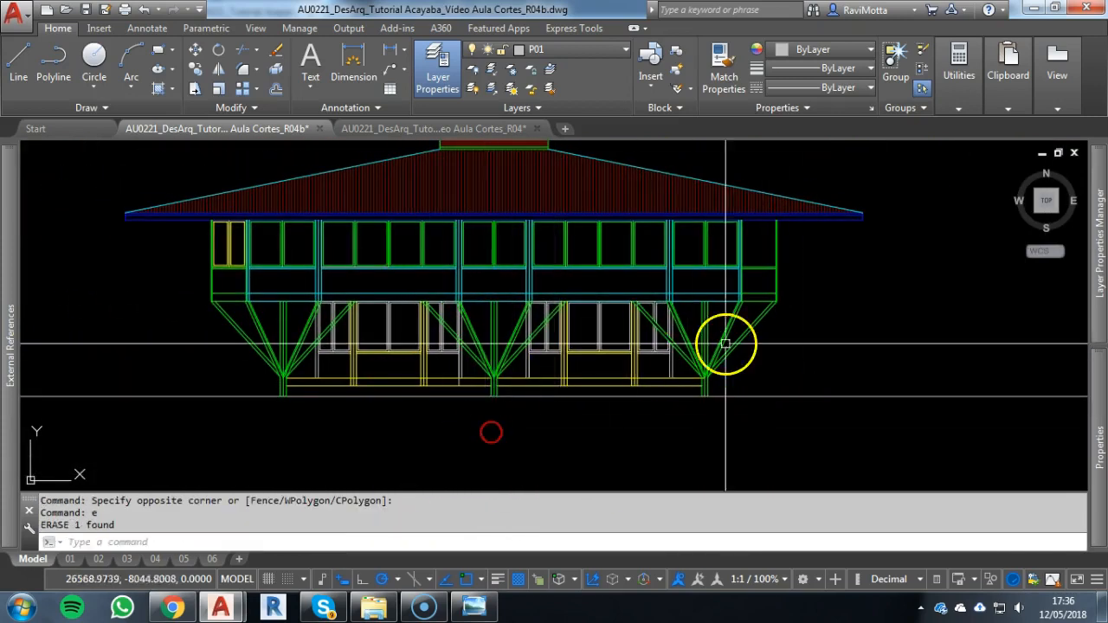
# Copy the three lines of the column's base block from the section to beneath the façade's left column, aligned by the top line's midpoint
pyautogui.scroll(-4, 360, 458)
pyautogui.moveTo(361, 457); pyautogui.dragTo(710, 376, button='middle')
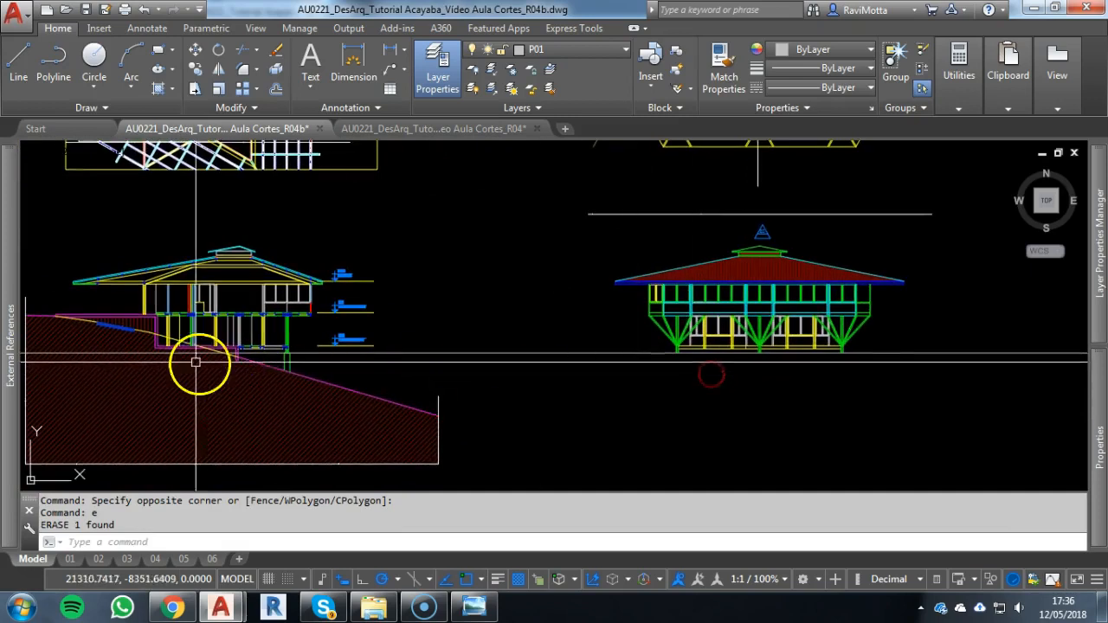
pyautogui.scroll(7, 217, 363)
pyautogui.click(715, 371)
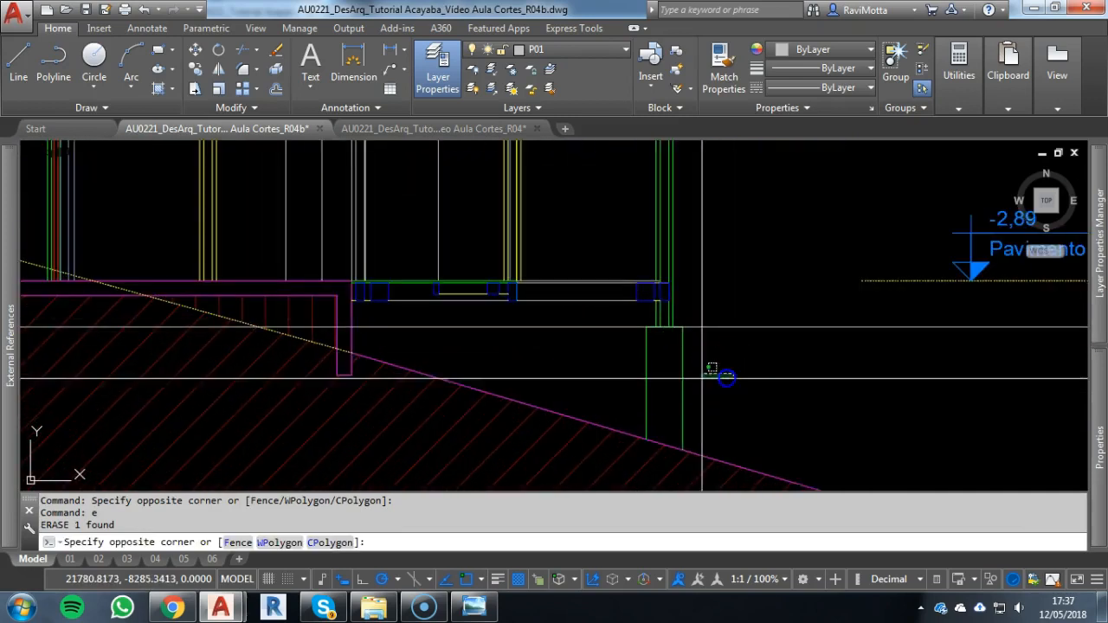
pyautogui.click(617, 319)
pyautogui.click(636, 309)
pyautogui.click(729, 354)
pyautogui.write('co')
pyautogui.press('Return')
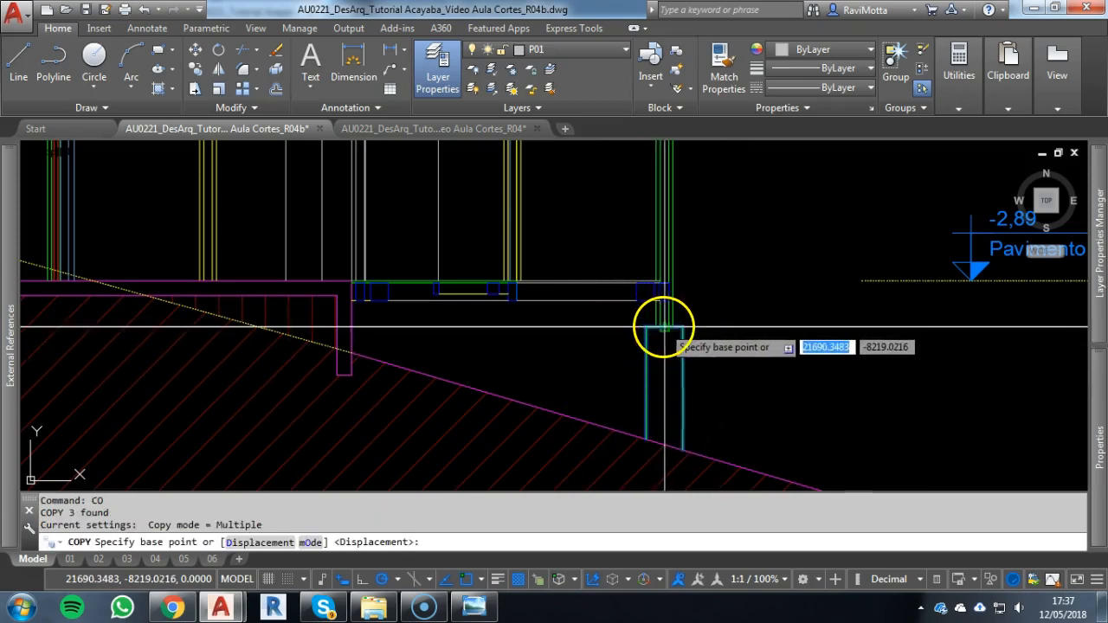
pyautogui.scroll(4, 664, 327)
pyautogui.click(660, 330)
pyautogui.scroll(-15, 660, 343)
pyautogui.moveTo(707, 386); pyautogui.dragTo(413, 385, button='middle')
pyautogui.scroll(6, 600, 386)
pyautogui.scroll(6, 502, 296)
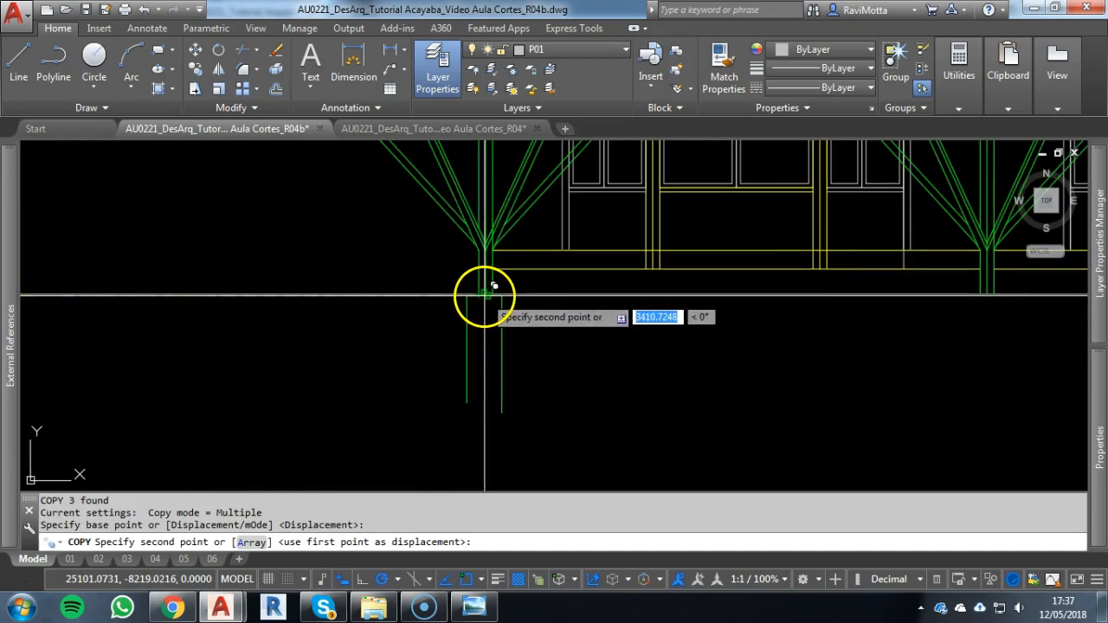
pyautogui.click(494, 286)
pyautogui.press('Escape')
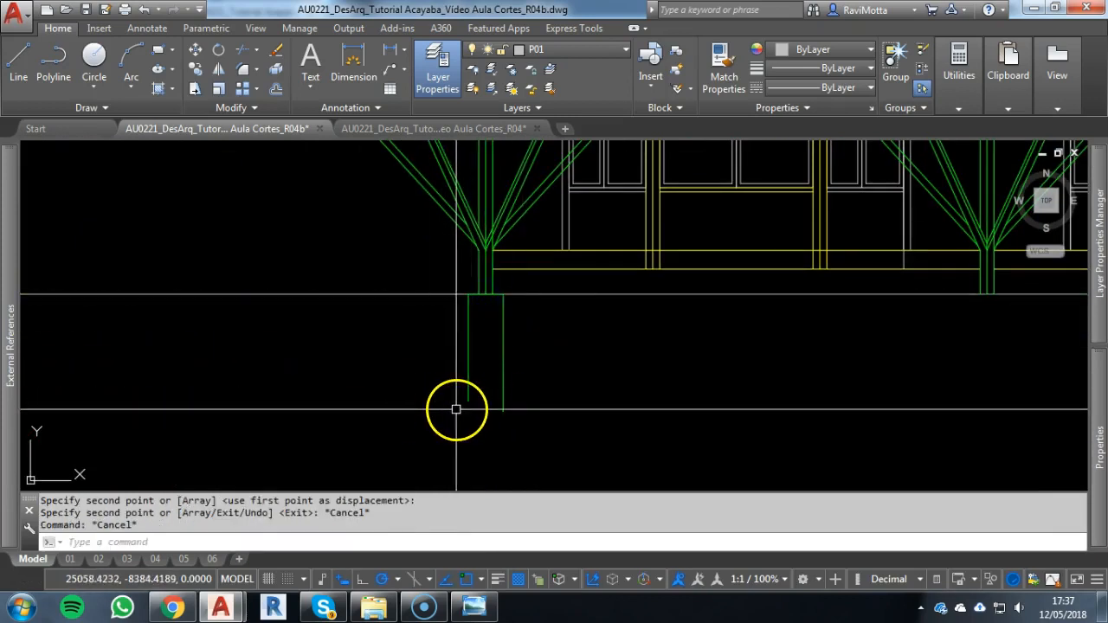
# Draw a horizontal line from the lower end of the base block's left side to beyond its right side
pyautogui.click(468, 411)
pyautogui.press('Escape')
pyautogui.press('Escape')
pyautogui.press('Escape')
pyautogui.write('l')
pyautogui.press('Return')
pyautogui.click(468, 401)
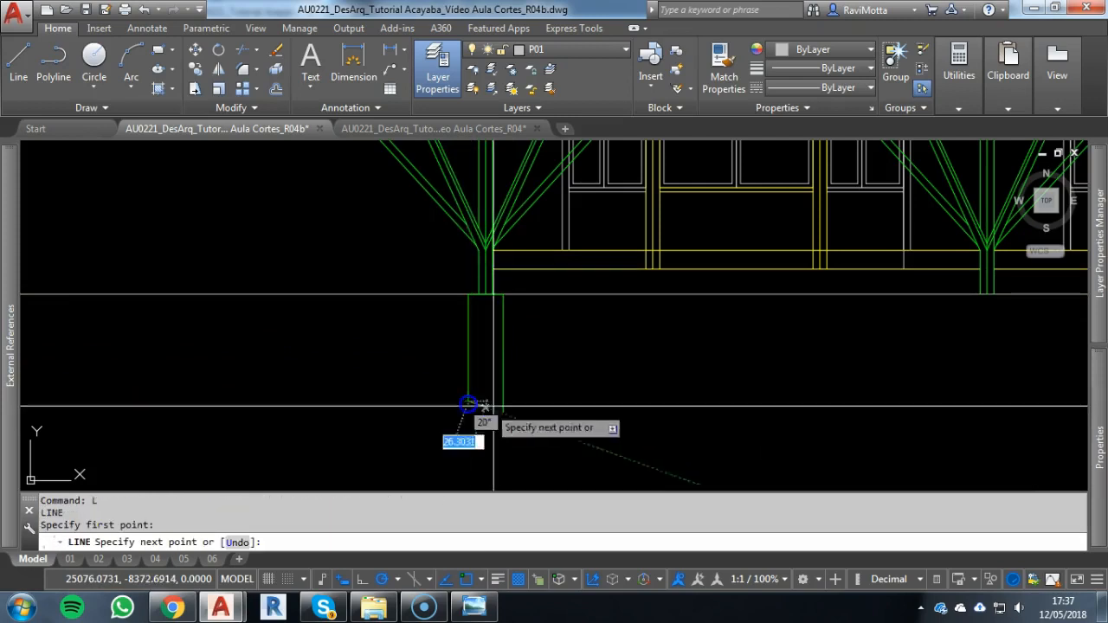
pyautogui.click(541, 401)
pyautogui.press('Escape')
# Trim the base block's right side level with its left side, and erase the auxiliary horizontal line
pyautogui.press('Escape')
pyautogui.press('Escape')
pyautogui.write('tr')
pyautogui.press('Return')
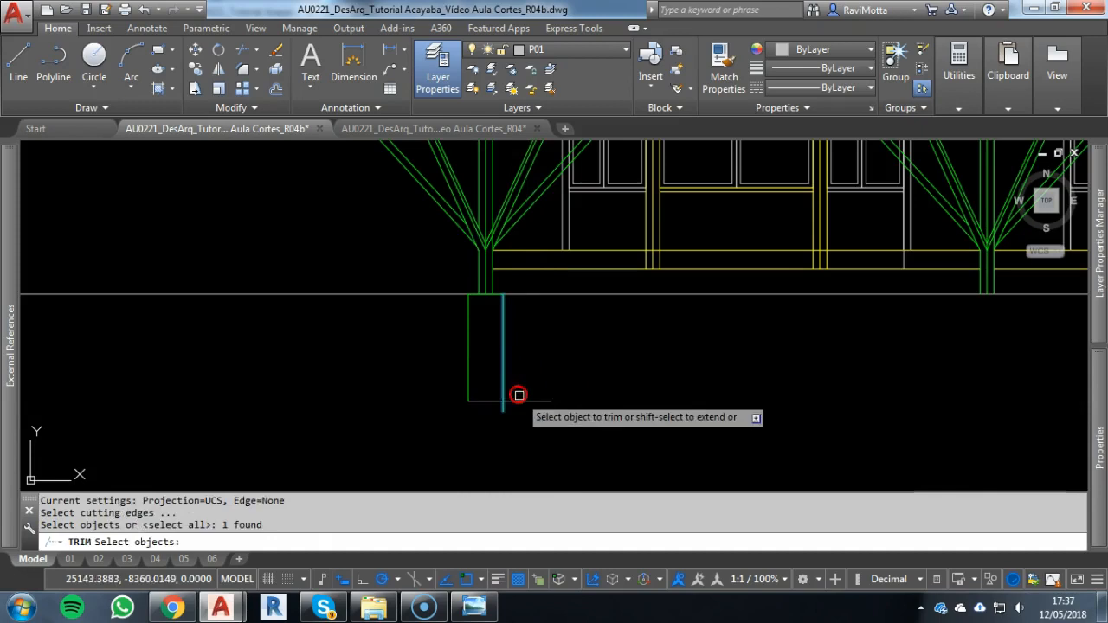
pyautogui.press('Escape')
pyautogui.click(525, 400)
pyautogui.write('e')
# Copy the left column's base block beneath the central and right columns, using the top line's midpoint as base point
pyautogui.press('Escape')
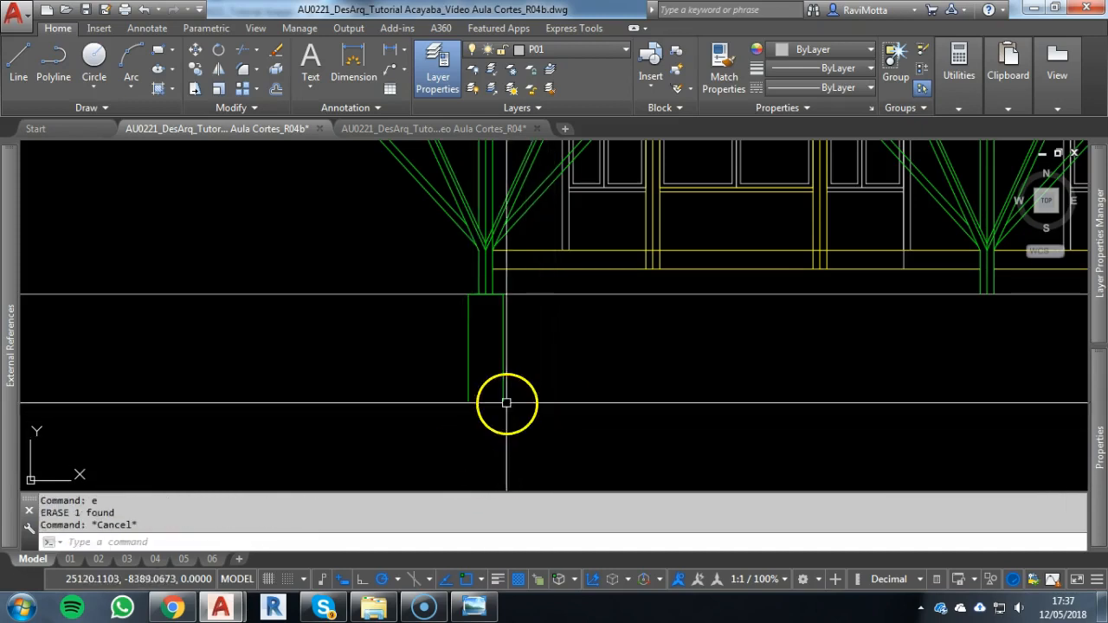
pyautogui.scroll(-2, 486, 401)
pyautogui.press('Escape')
pyautogui.press('Escape')
pyautogui.click(430, 321)
pyautogui.click(517, 419)
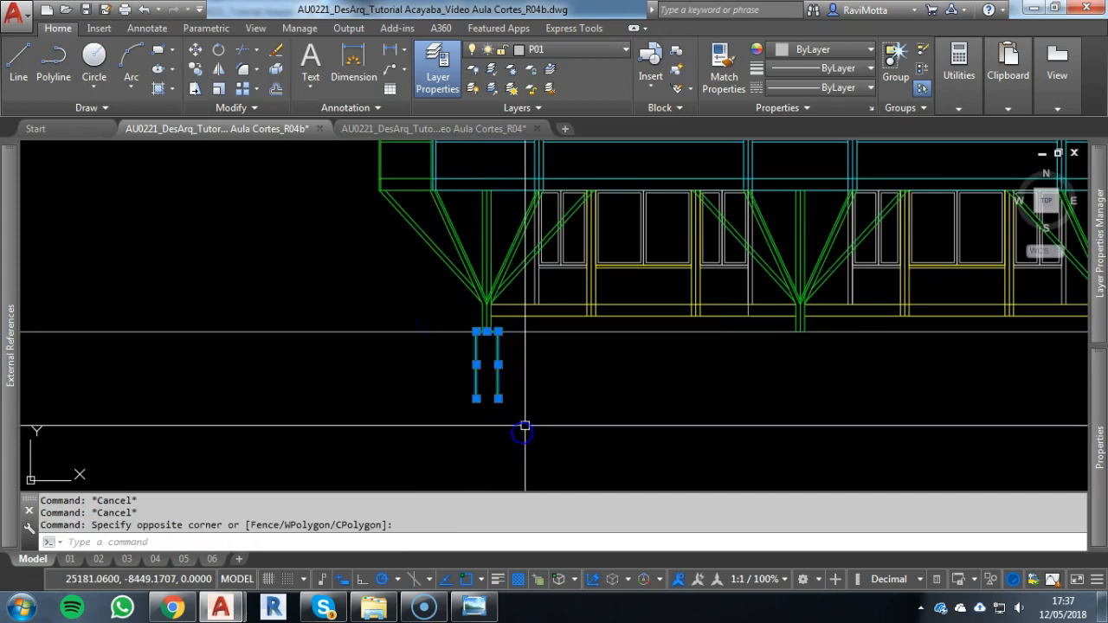
pyautogui.press('Return')
pyautogui.scroll(4, 471, 331)
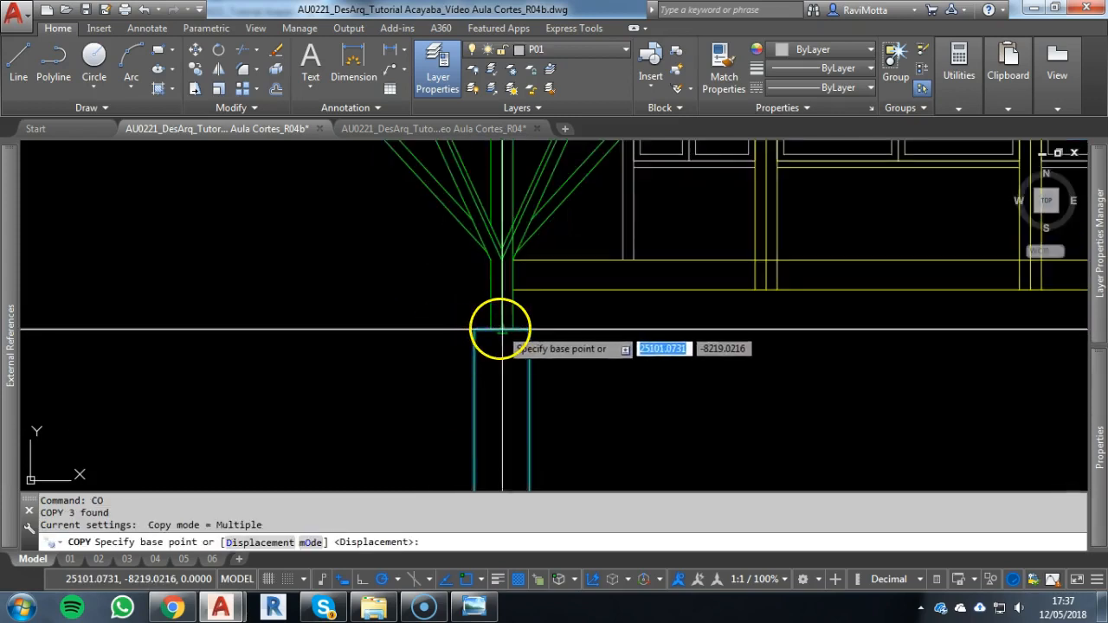
pyautogui.scroll(-3, 635, 378)
pyautogui.scroll(3, 804, 302)
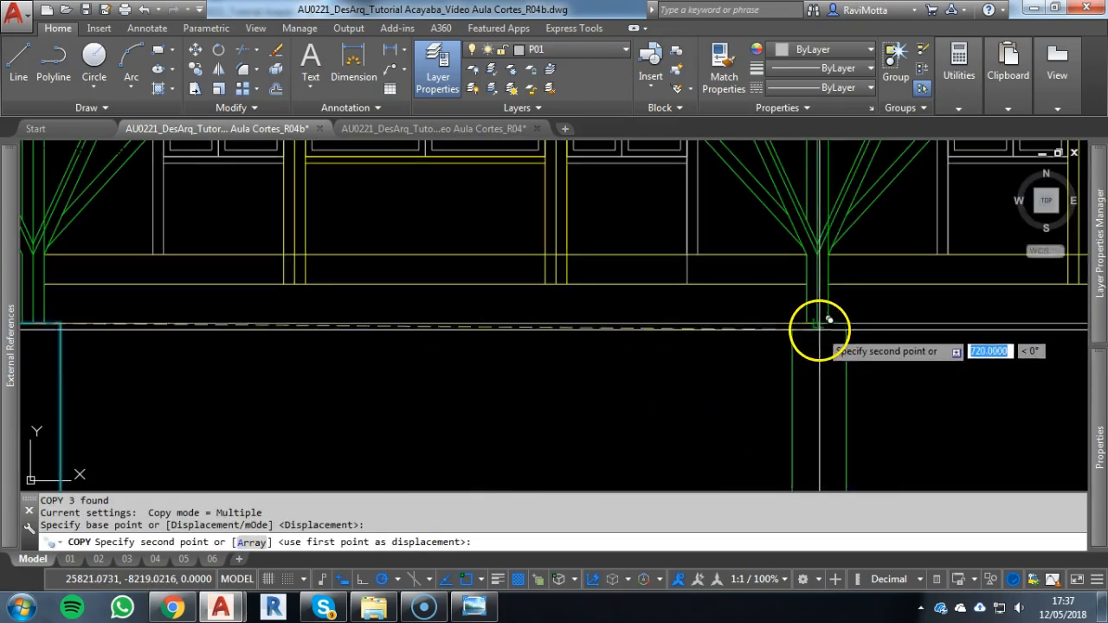
pyautogui.click(827, 313)
pyautogui.scroll(-3, 785, 395)
pyautogui.scroll(3, 735, 346)
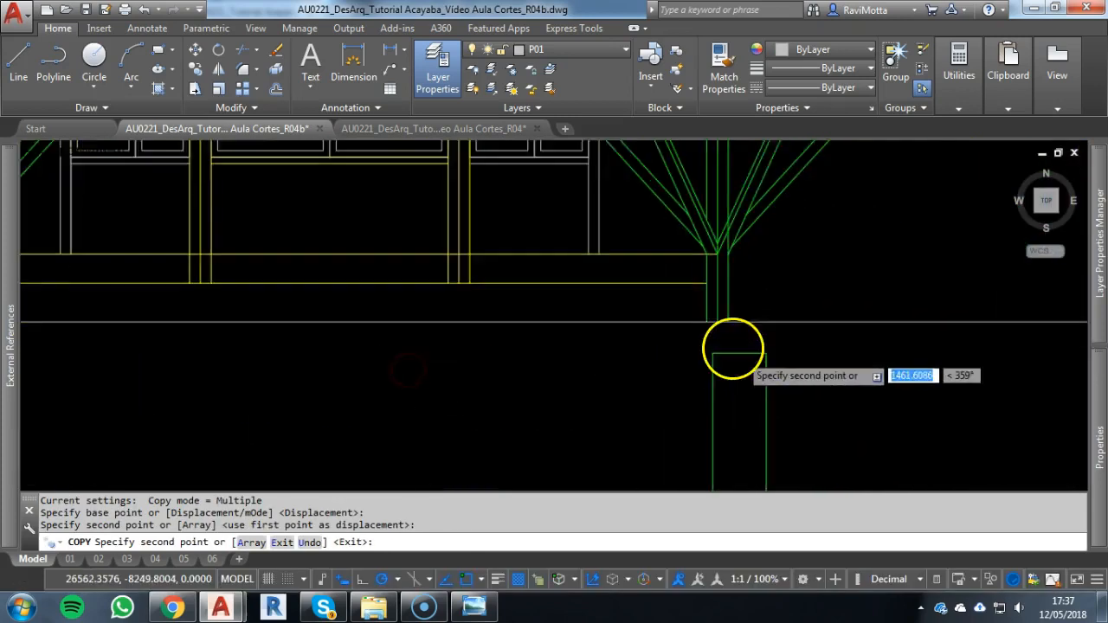
pyautogui.press('Escape')
# End the base block copying and erase the long horizontal construction line crossing beneath the façade at the column bases
pyautogui.scroll(-5, 493, 381)
pyautogui.scroll(-1, 327, 455)
pyautogui.moveTo(327, 456); pyautogui.dragTo(598, 421, button='middle')
pyautogui.press('Escape')
pyautogui.press('Escape')
pyautogui.click(349, 332)
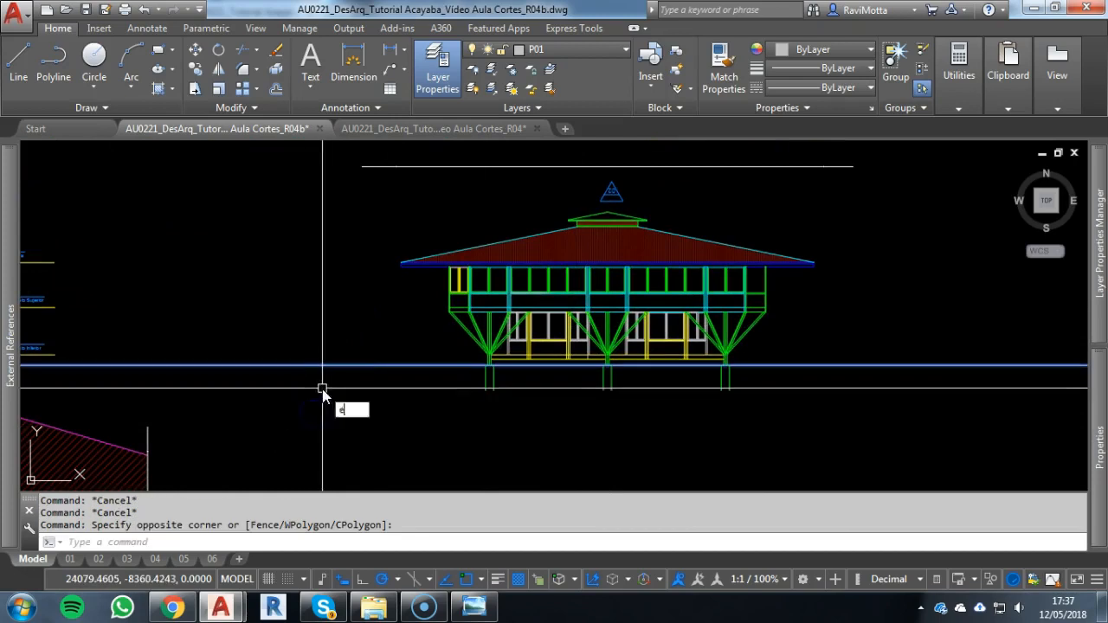
pyautogui.press('Return')
pyautogui.press('Escape')
# Draw a horizontal ground line at the lower ends of the façade's base blocks, spanning about the width of the roof
pyautogui.scroll(-2, 572, 392)
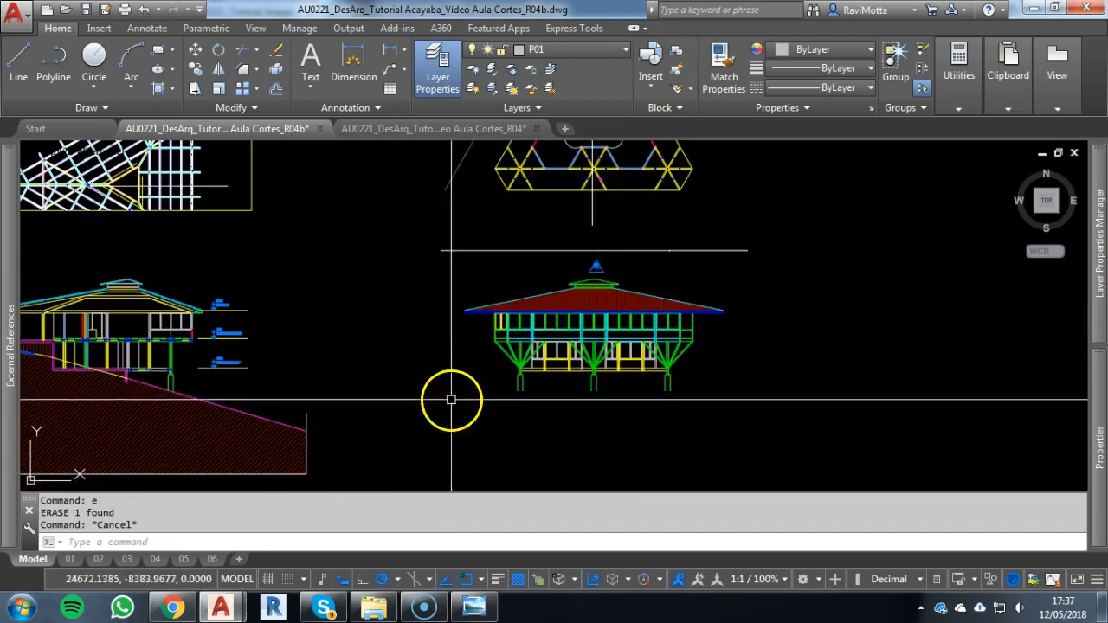
pyautogui.scroll(-5, 451, 399)
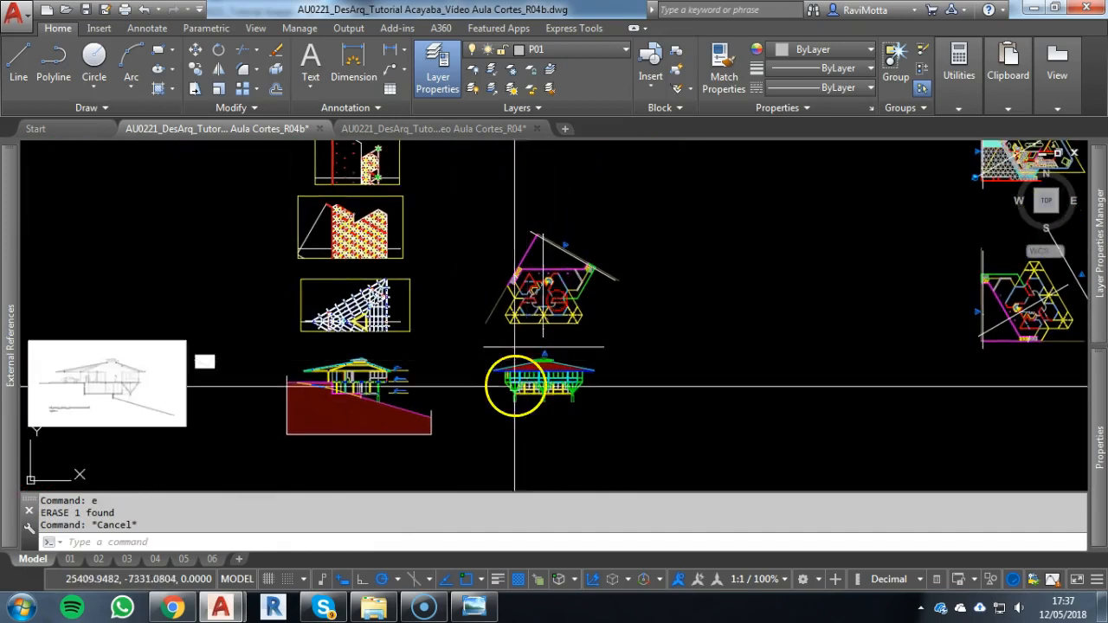
pyautogui.scroll(4, 505, 352)
pyautogui.scroll(-3, 506, 341)
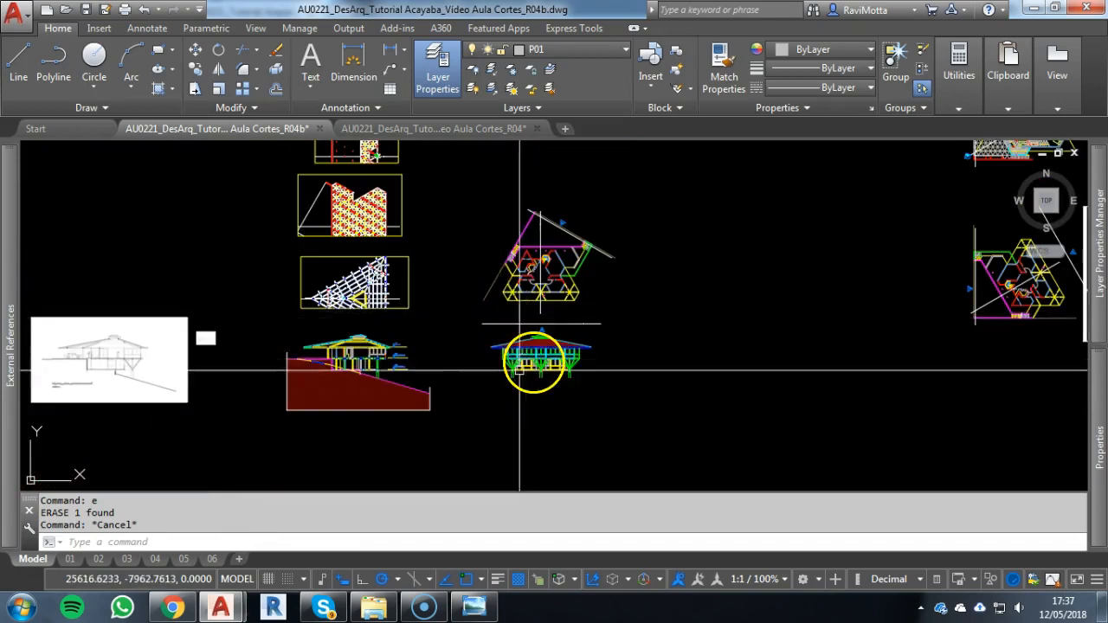
pyautogui.scroll(2, 528, 375)
pyautogui.scroll(2, 525, 374)
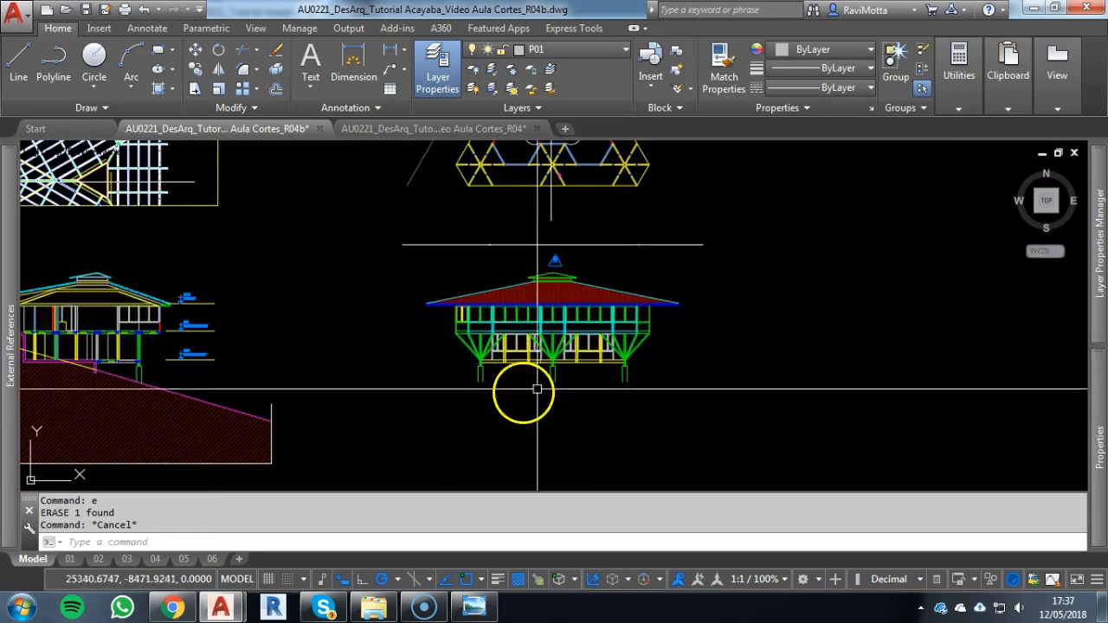
pyautogui.press('Return')
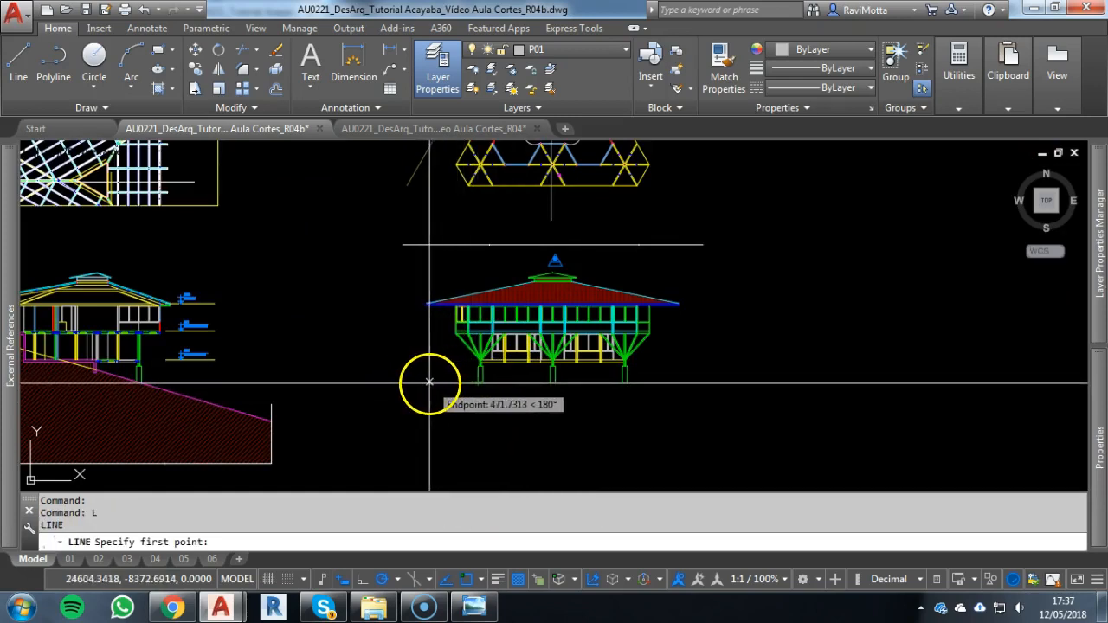
pyautogui.click(422, 382)
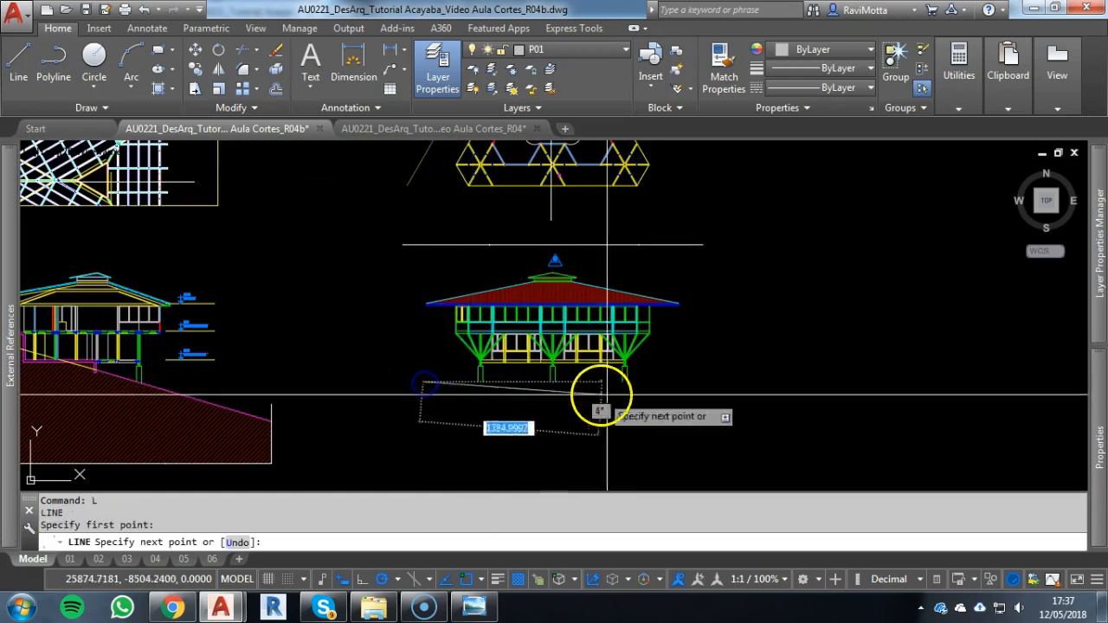
pyautogui.click(678, 384)
pyautogui.press('Escape')
pyautogui.press('Escape')
pyautogui.press('Escape')
# Assign the new ground line beneath the façade to layer P06
pyautogui.click(662, 382)
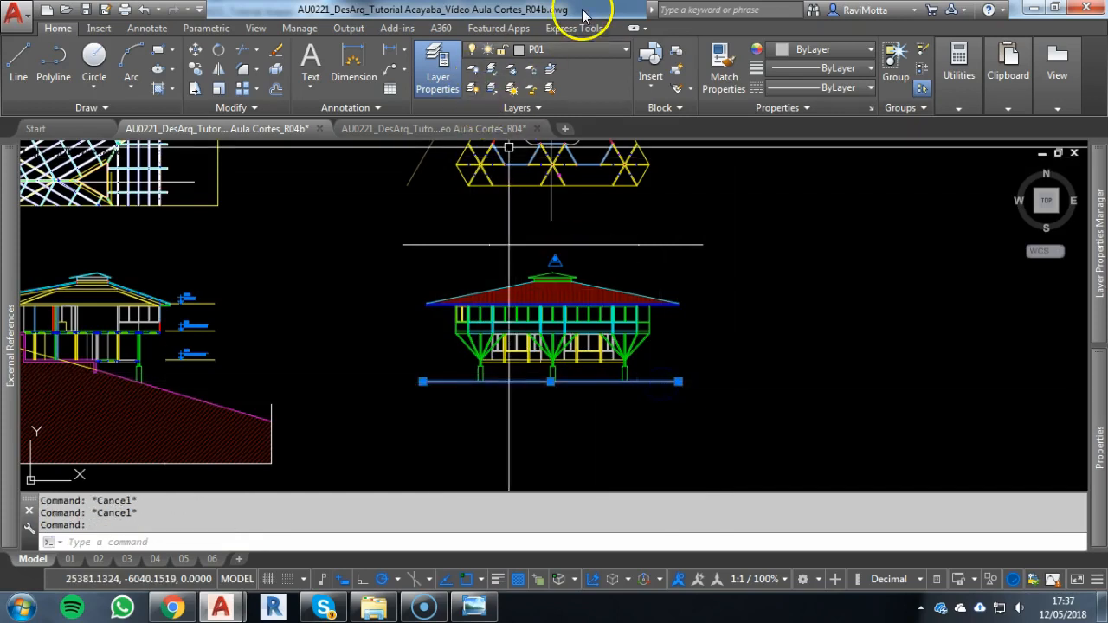
pyautogui.click(583, 55)
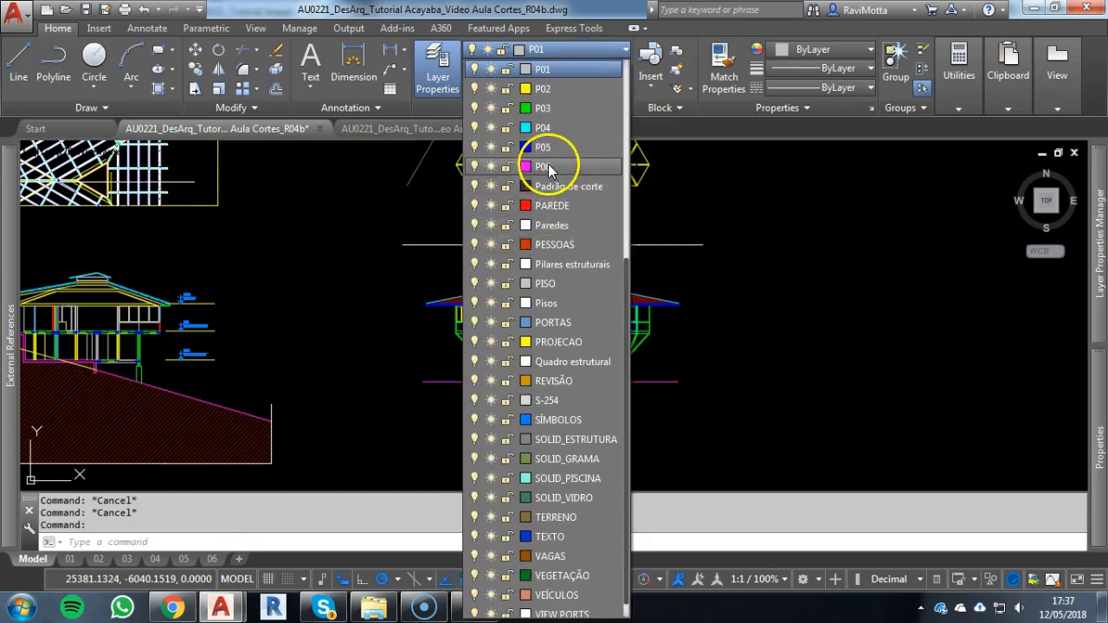
pyautogui.press('Escape')
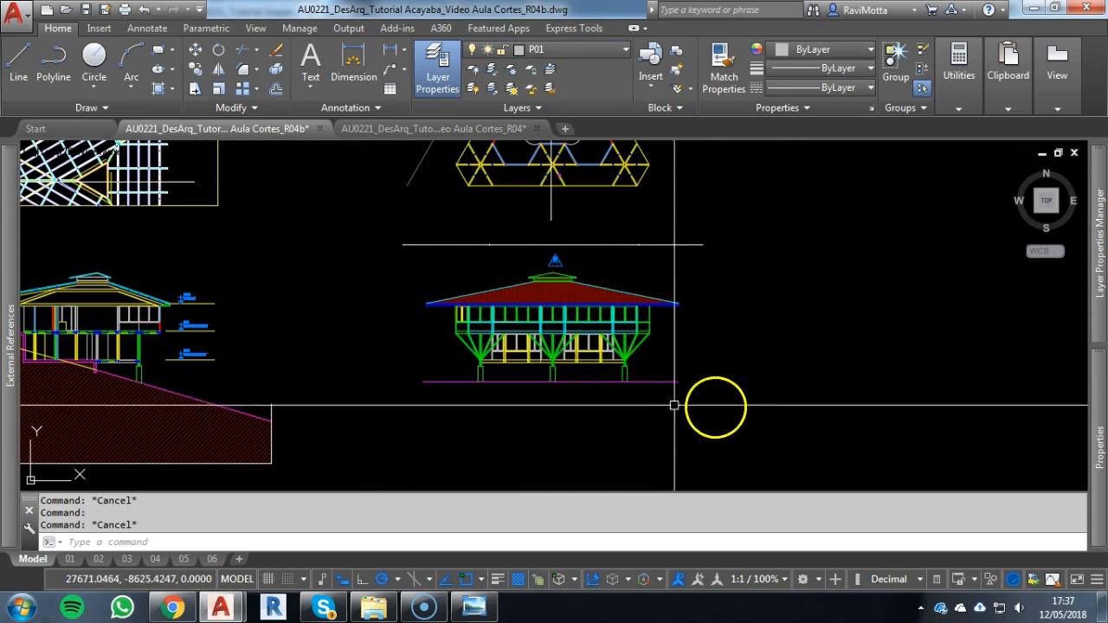
# Examine façade 02 with its ground line alongside the floor plan above it and the section beside it
pyautogui.scroll(-2, 531, 280)
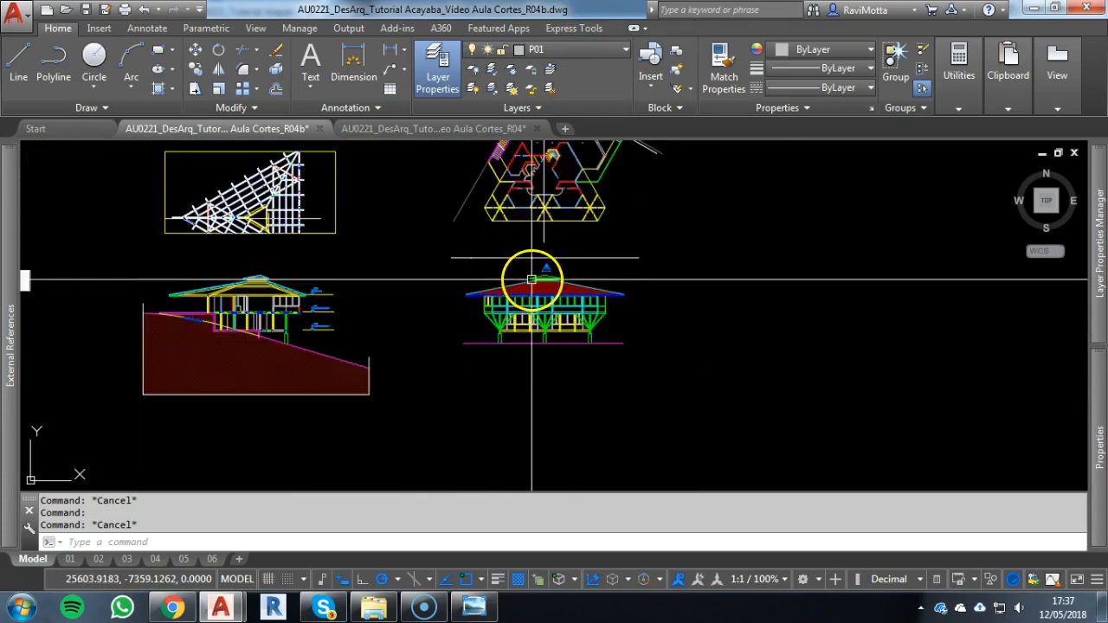
pyautogui.scroll(-1, 531, 280)
pyautogui.scroll(1, 515, 415)
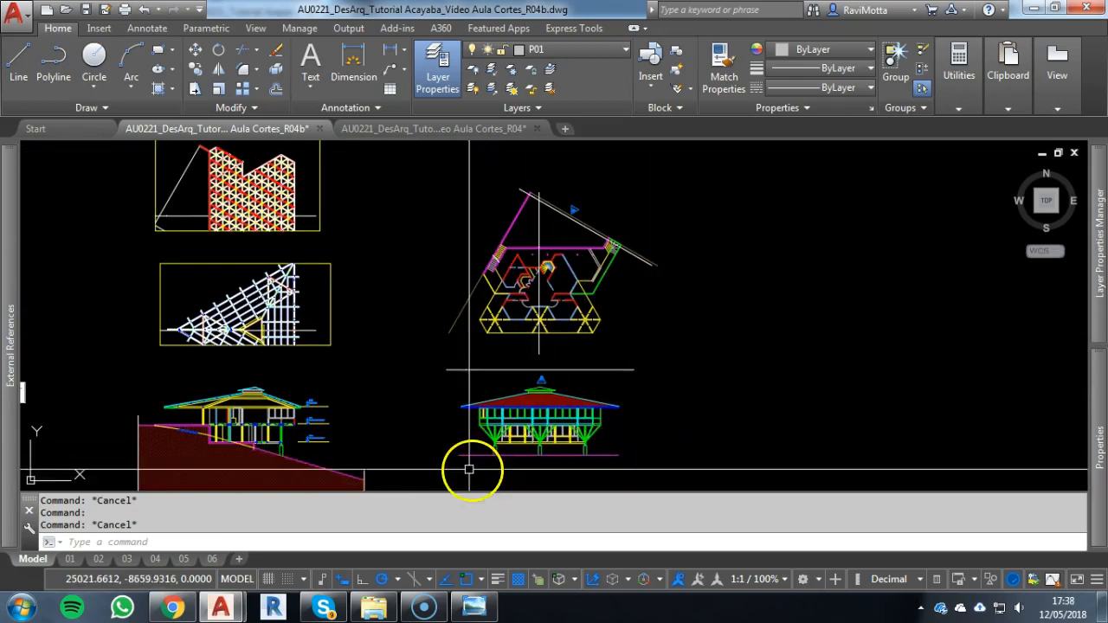
pyautogui.scroll(2, 293, 454)
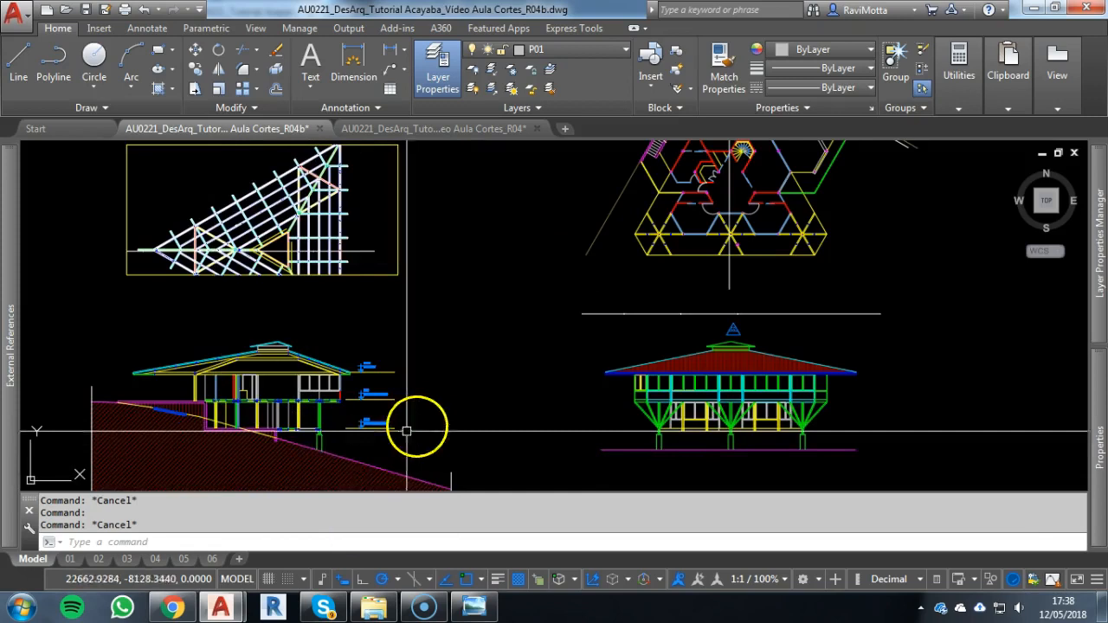
pyautogui.scroll(2, 825, 229)
pyautogui.moveTo(823, 230)
pyautogui.mouseDown(button='middle')
pyautogui.moveTo(735, 286)
pyautogui.moveTo(728, 331)
pyautogui.mouseUp(button='middle')
pyautogui.scroll(-2, 735, 289)
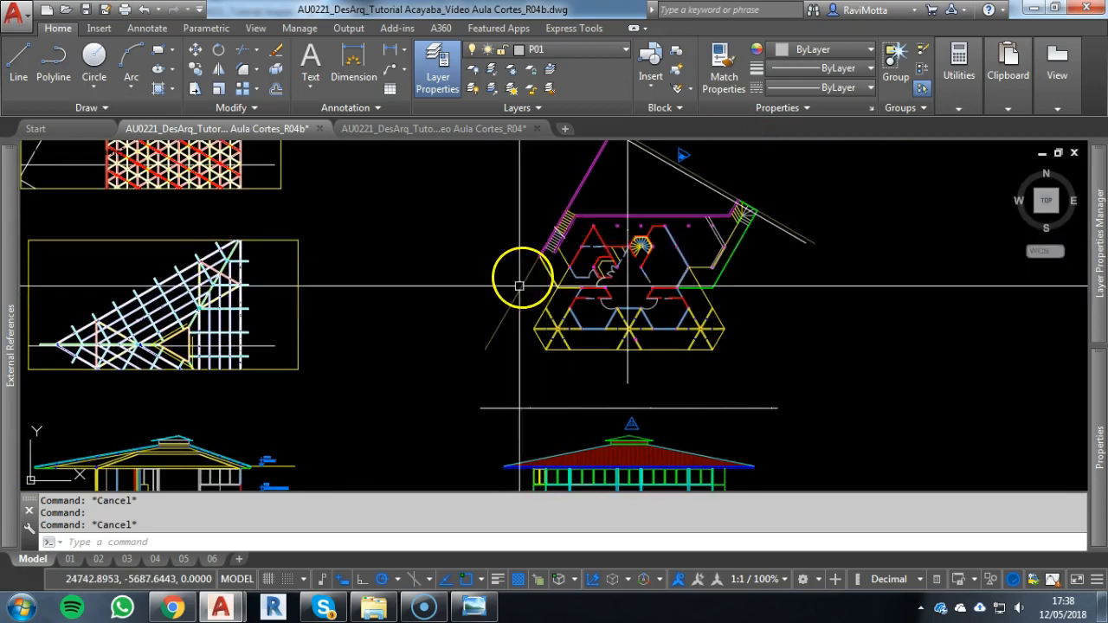
pyautogui.scroll(-3, 514, 395)
pyautogui.moveTo(521, 411); pyautogui.dragTo(518, 329, button='middle')
pyautogui.scroll(3, 524, 331)
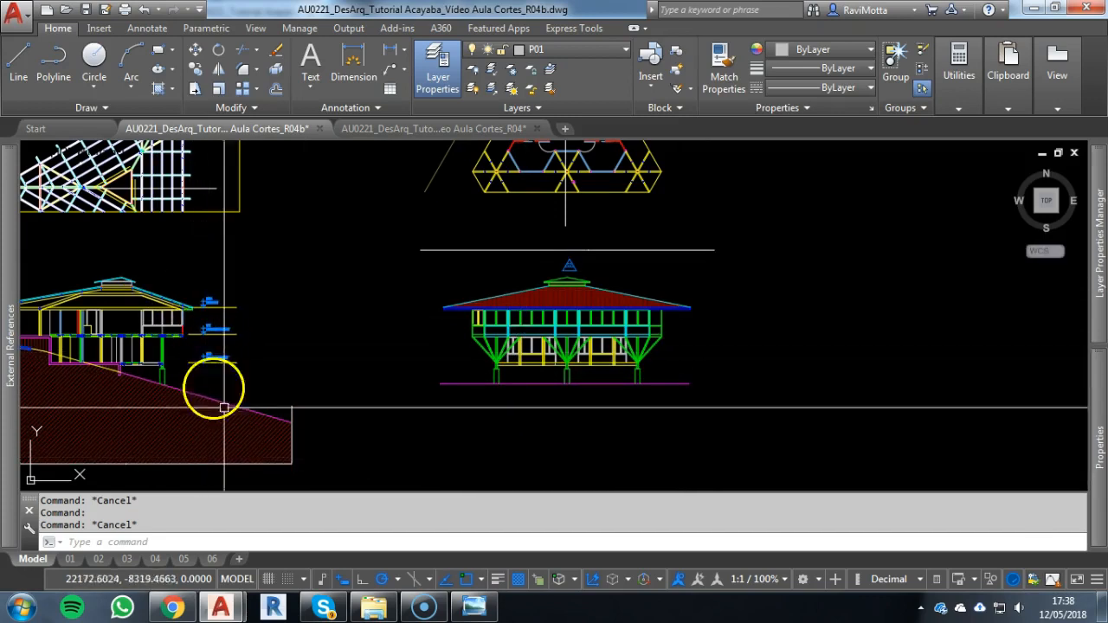
pyautogui.scroll(2, 663, 294)
pyautogui.scroll(2, 511, 322)
pyautogui.moveTo(623, 265); pyautogui.dragTo(716, 233, button='middle')
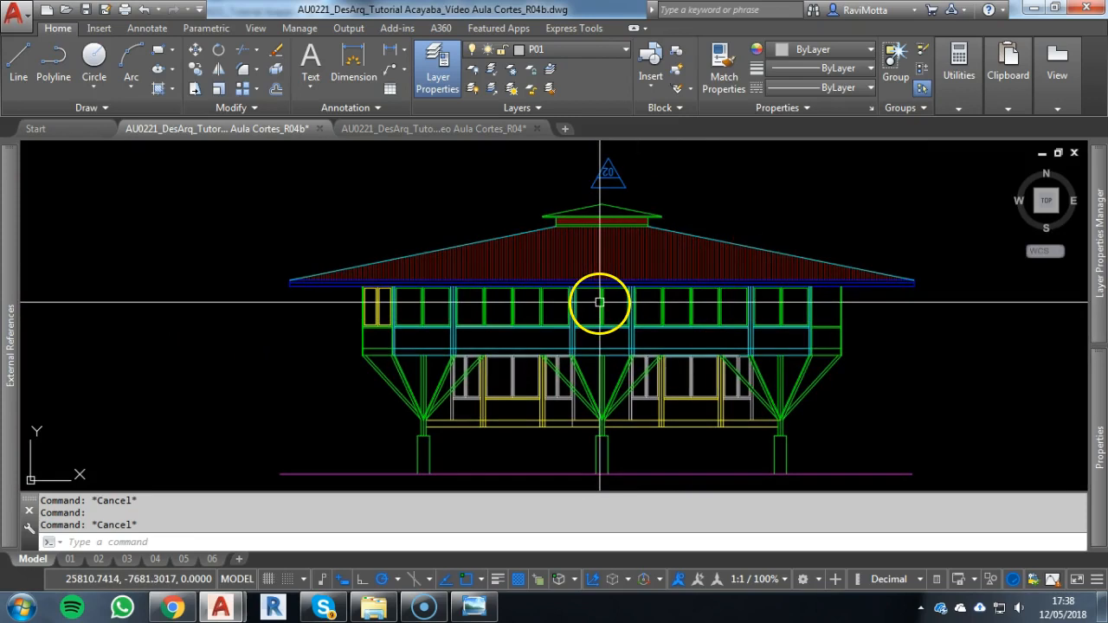
pyautogui.scroll(-2, 507, 321)
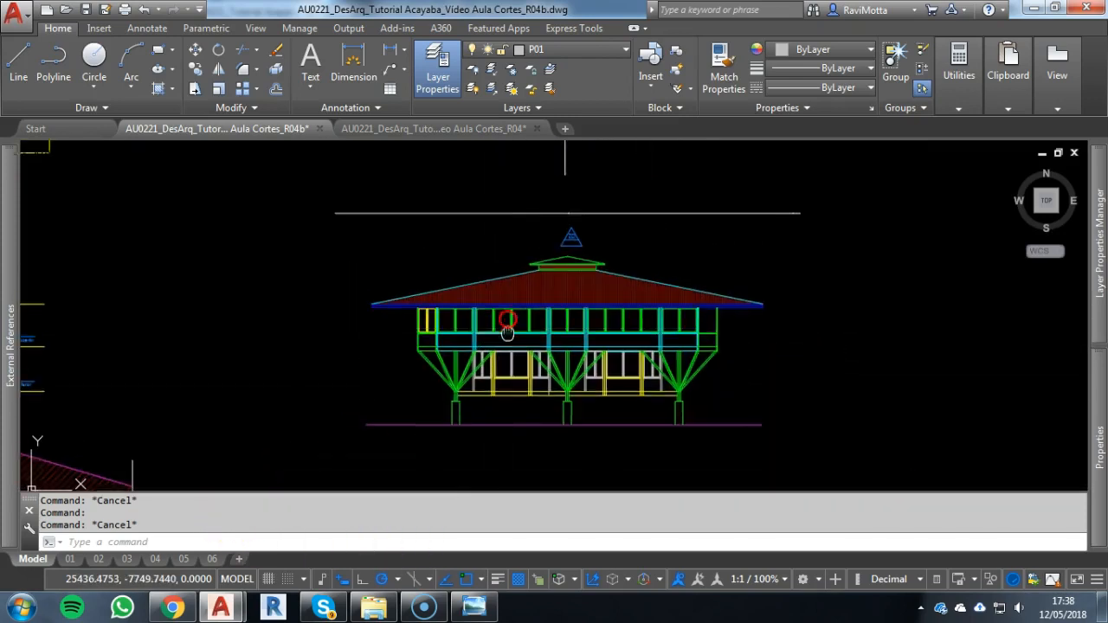